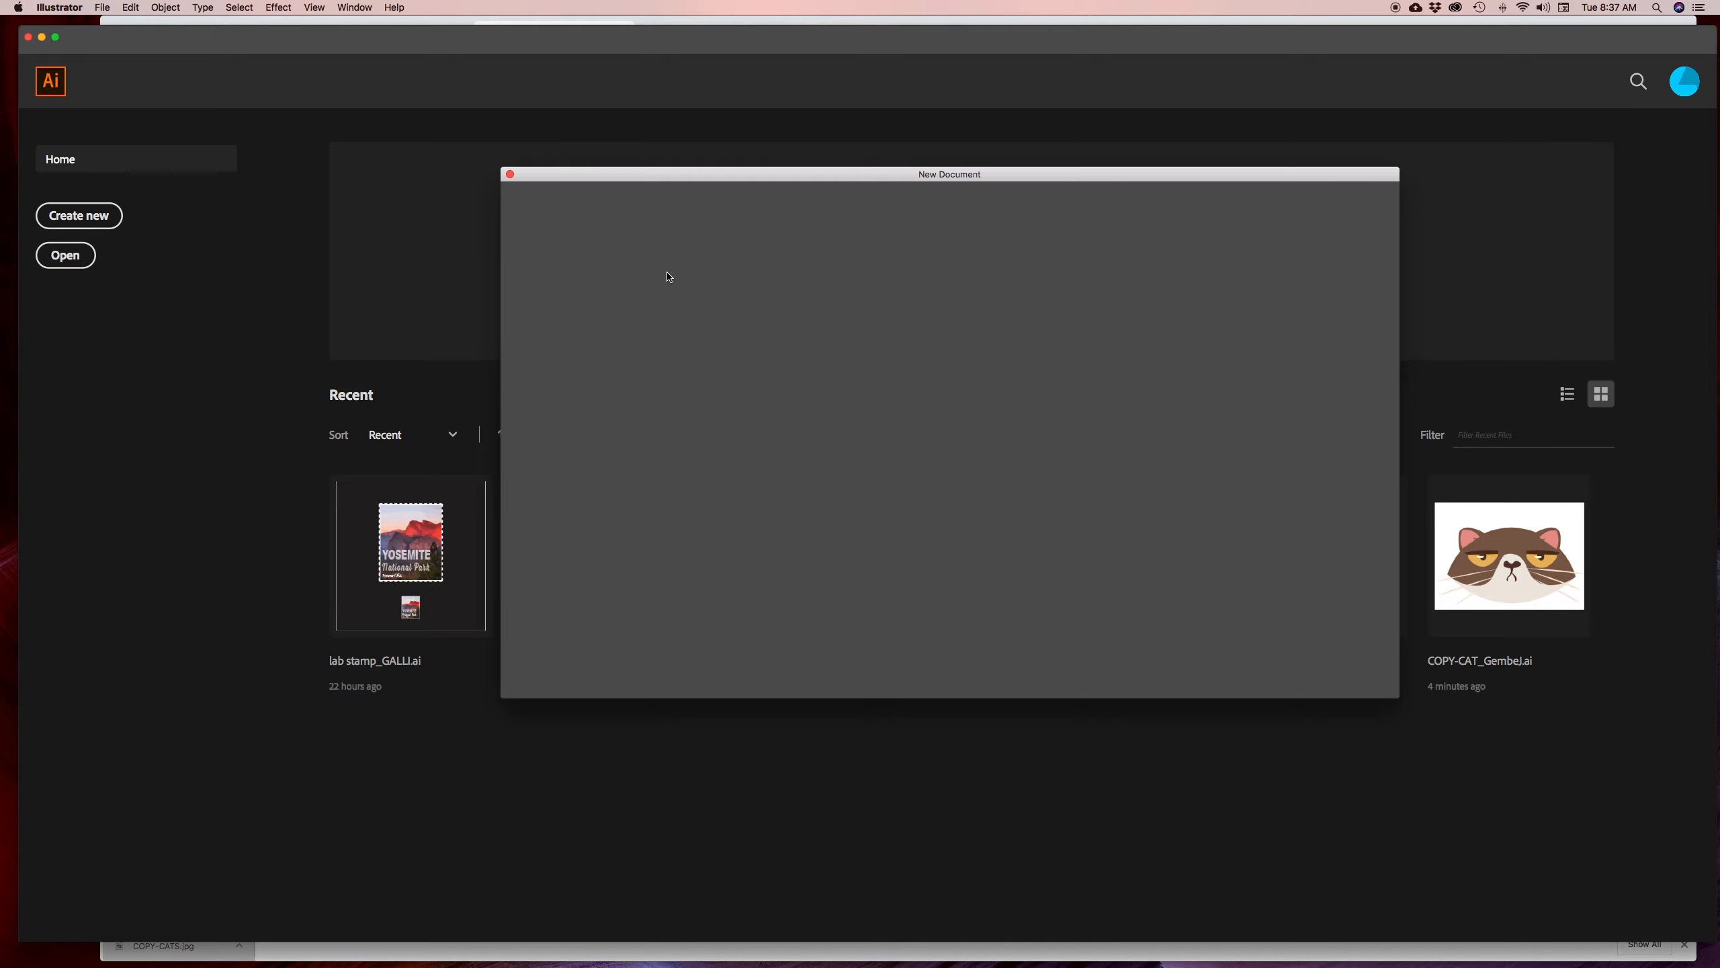
Show the Print presets for the new document and set its units to inches
{"action": "left_click", "coordinate": [1273, 328]}
{"action": "left_click", "coordinate": [1272, 327]}
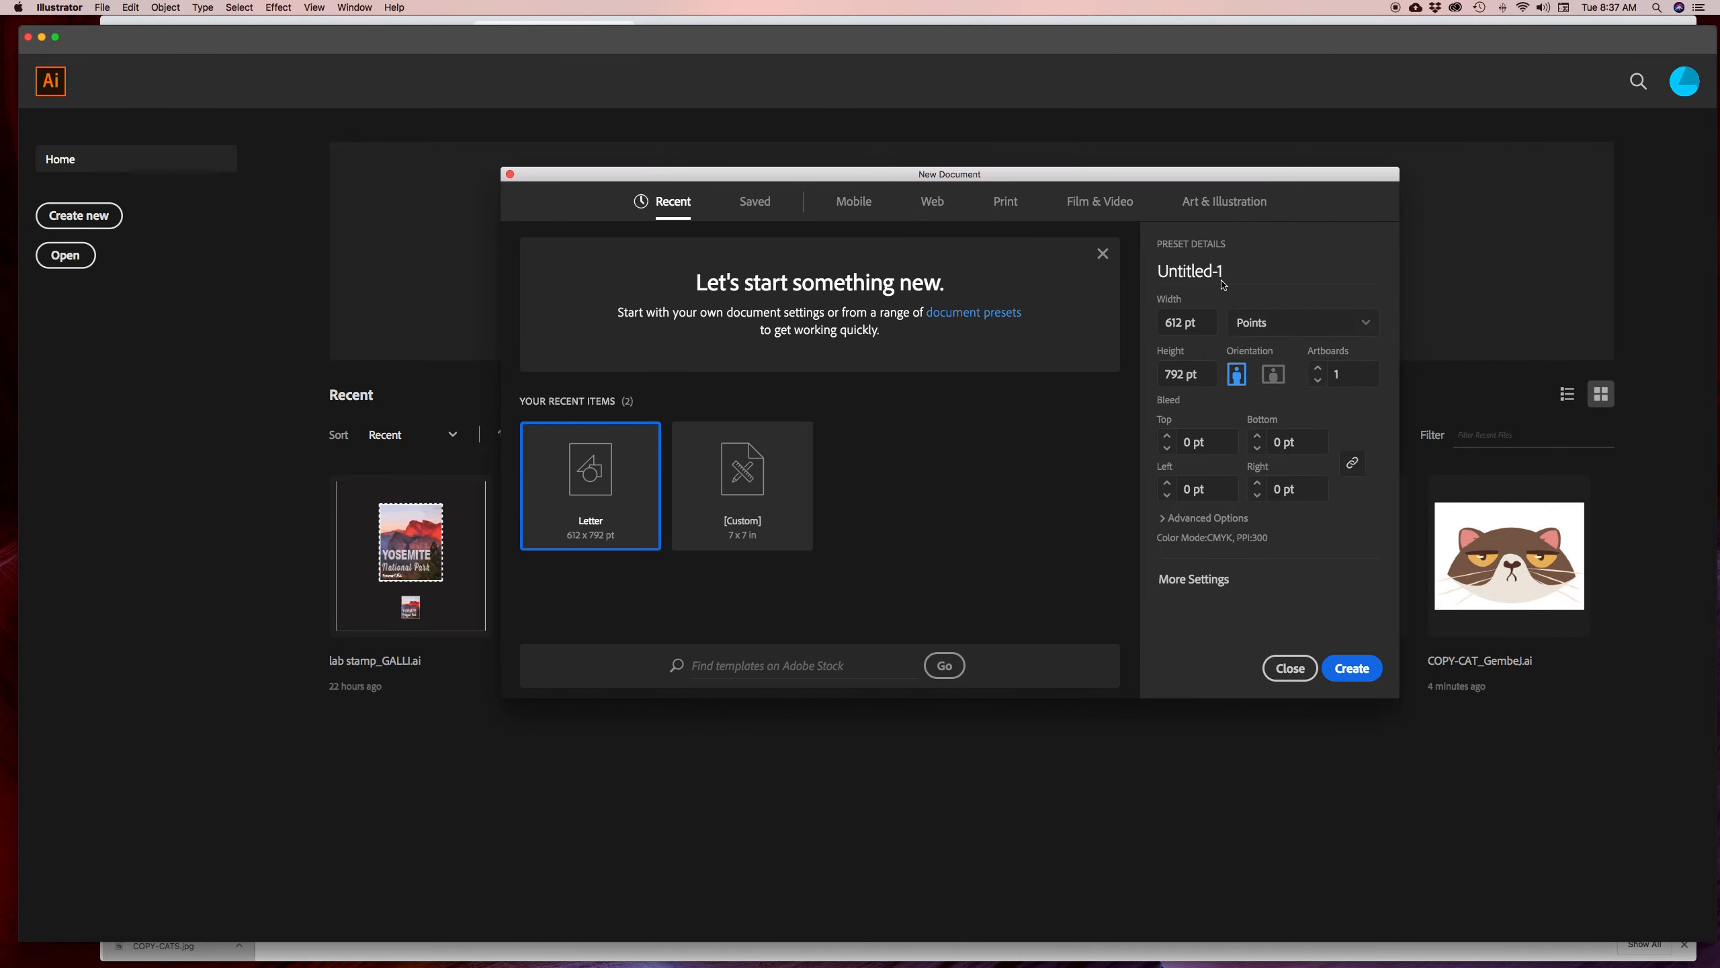
{"action": "left_click", "coordinate": [1293, 320]}
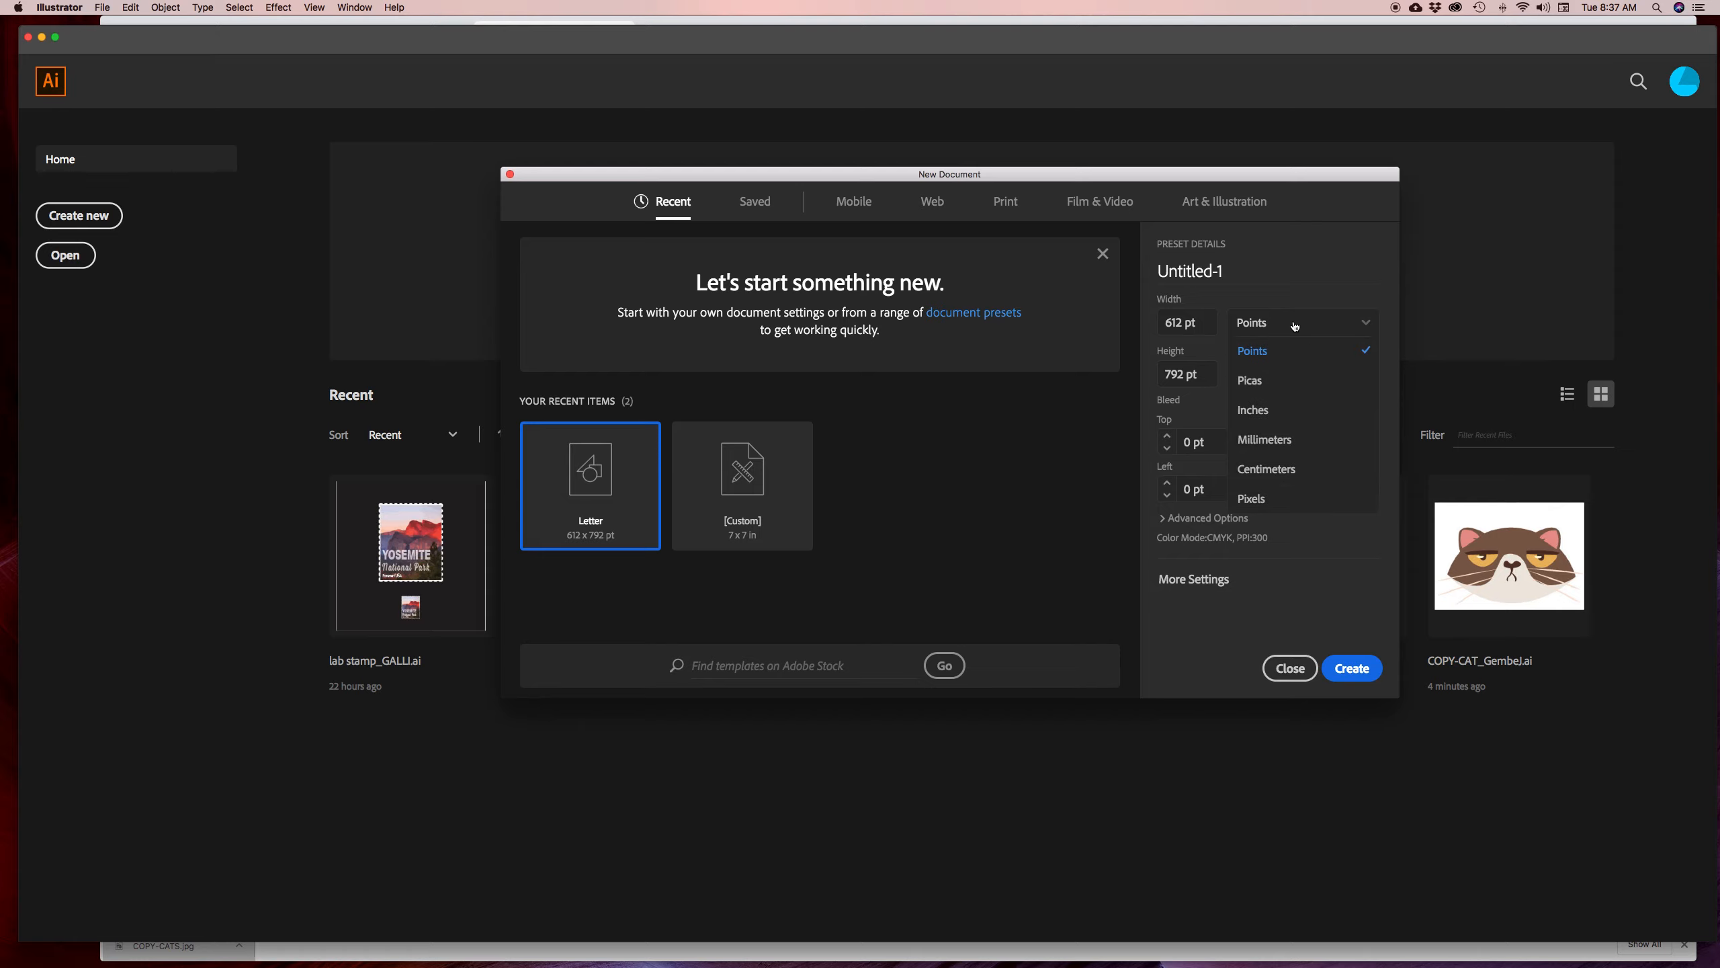
{"action": "left_click", "coordinate": [1254, 407]}
{"action": "left_click", "coordinate": [1000, 201]}
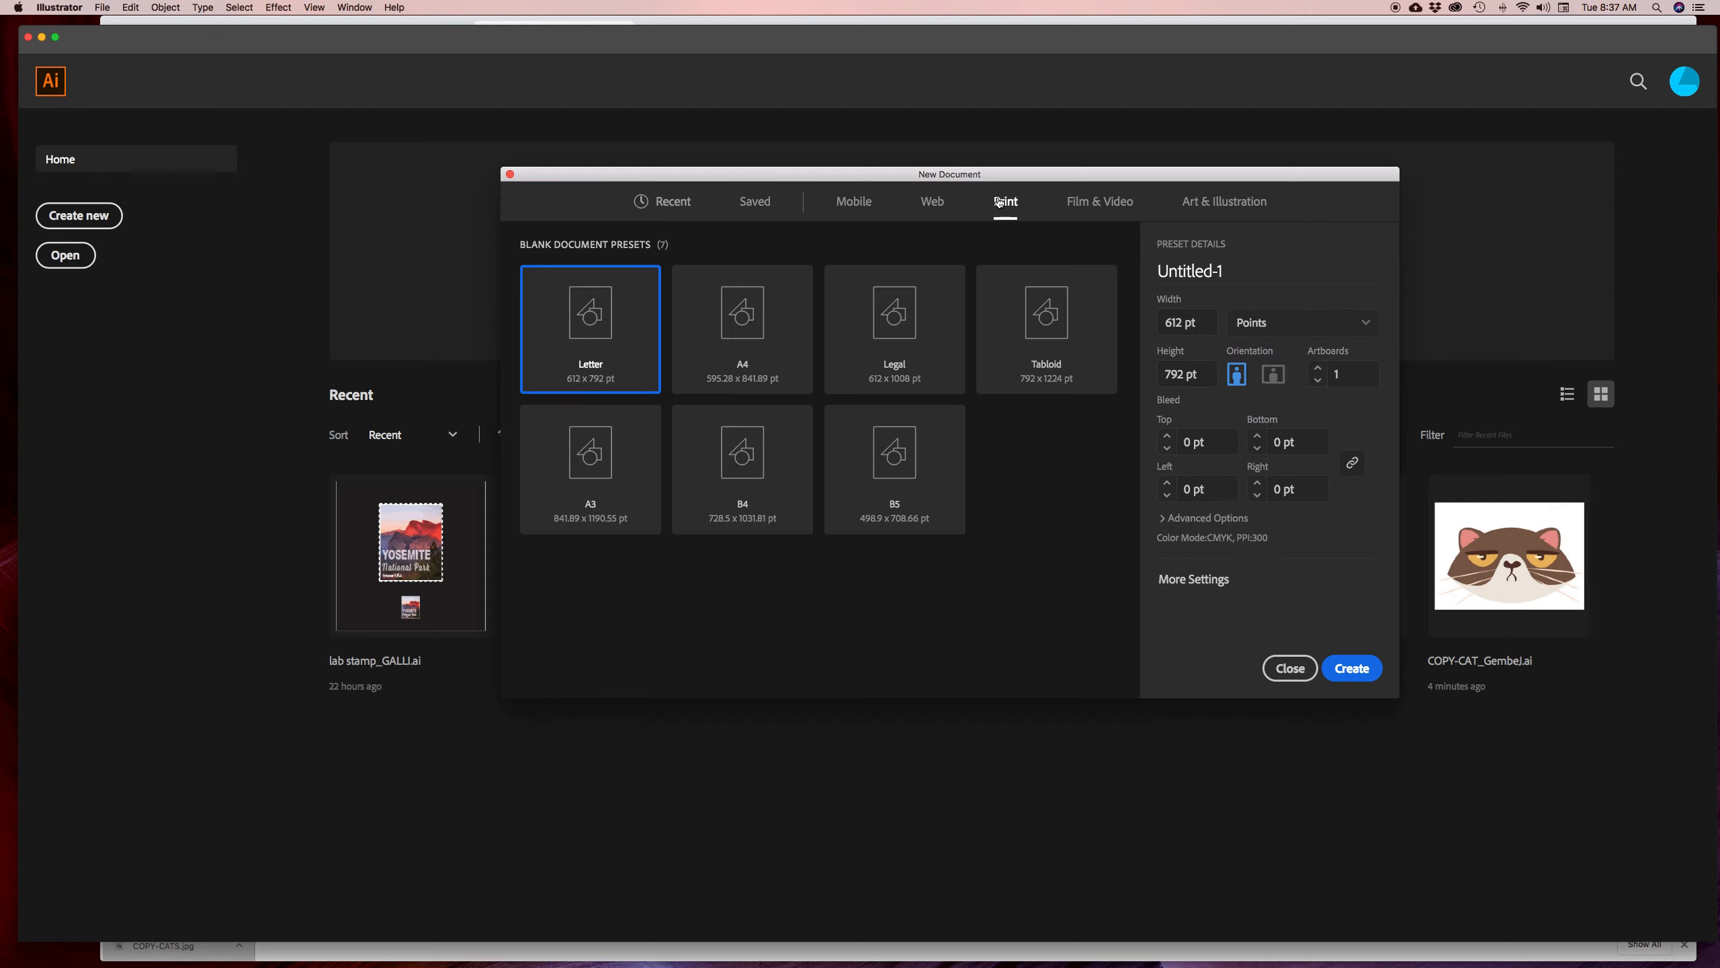
{"action": "left_click", "coordinate": [1249, 327]}
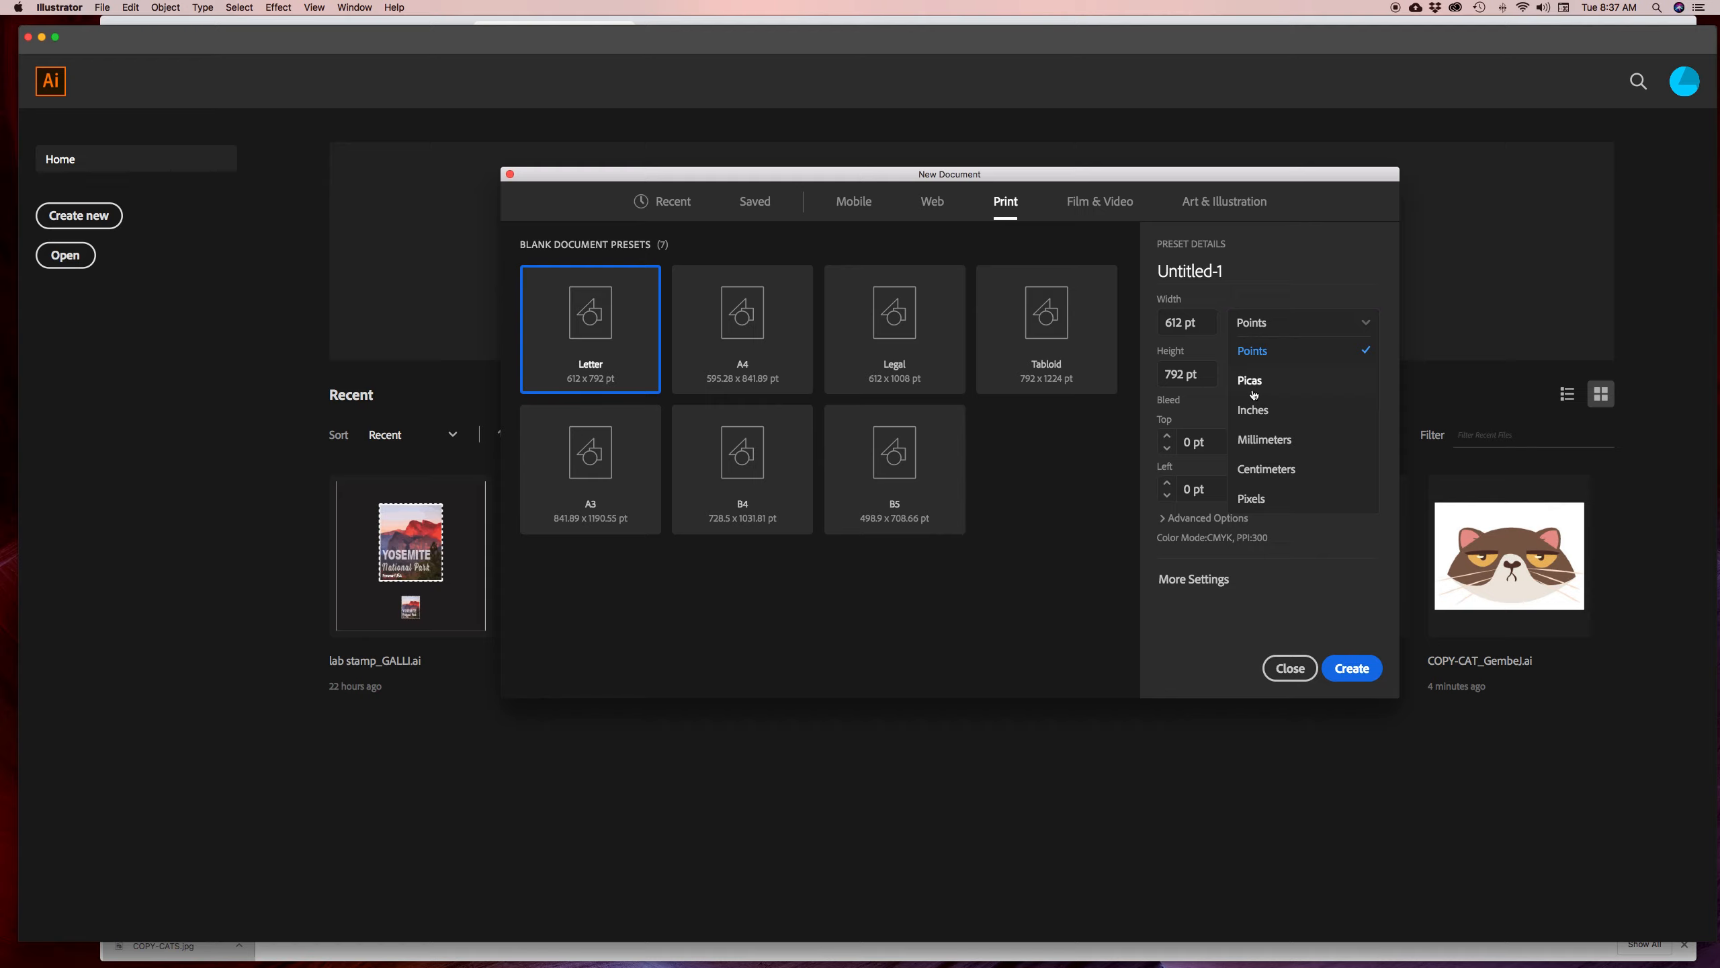
{"action": "left_click", "coordinate": [1252, 412]}
Set the new document's width and height to 7 in each and create it
{"action": "left_click", "coordinate": [1177, 320]}
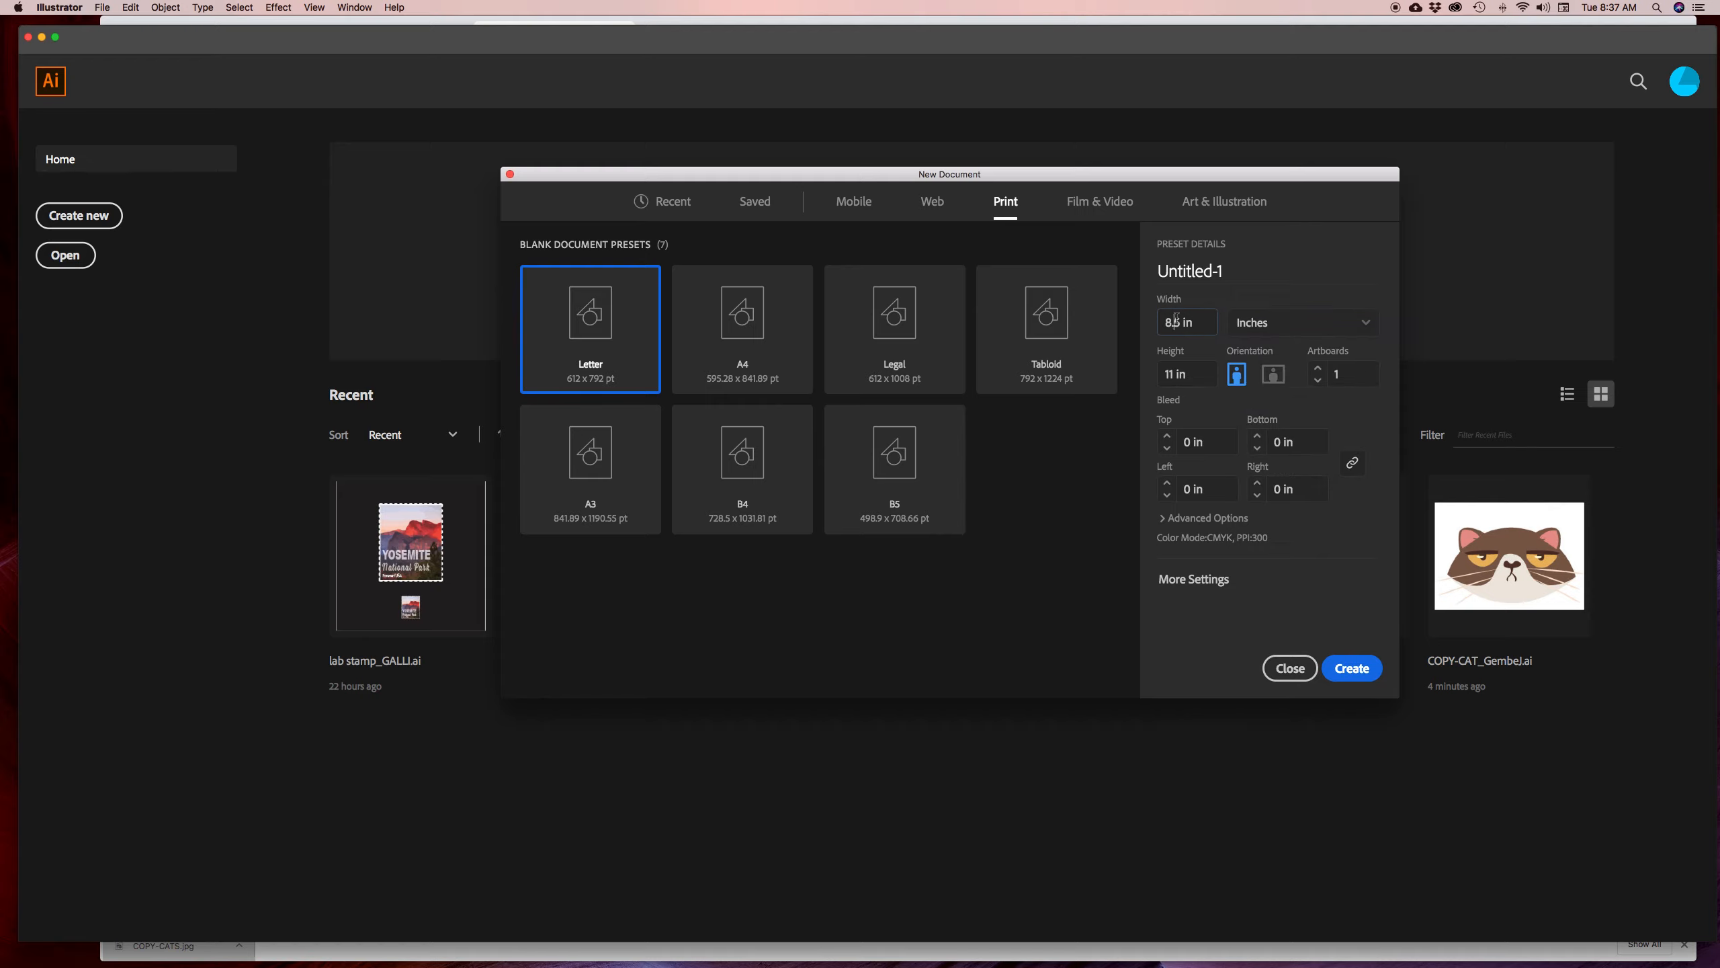
{"action": "type", "text": "7"}
{"action": "left_click", "coordinate": [1172, 373]}
{"action": "type", "text": "7"}
{"action": "left_click_drag", "start_coordinate": [1198, 374], "coordinate": [1143, 378]}
{"action": "type", "text": "7"}
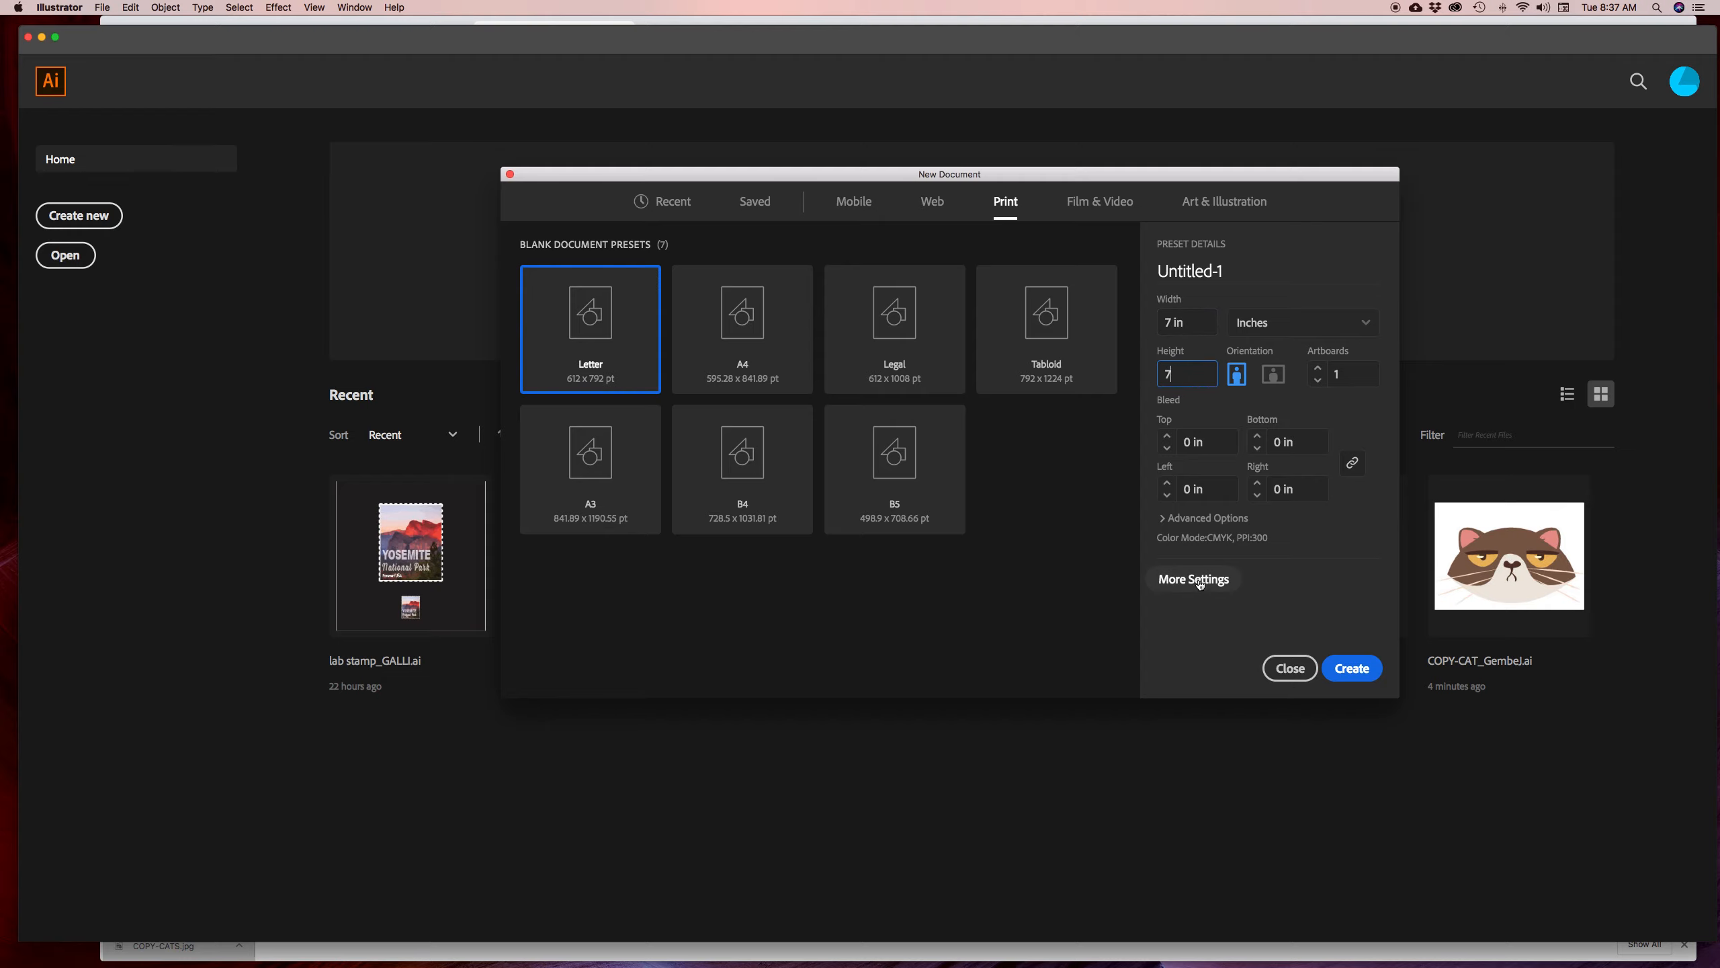
{"action": "left_click", "coordinate": [1352, 669]}
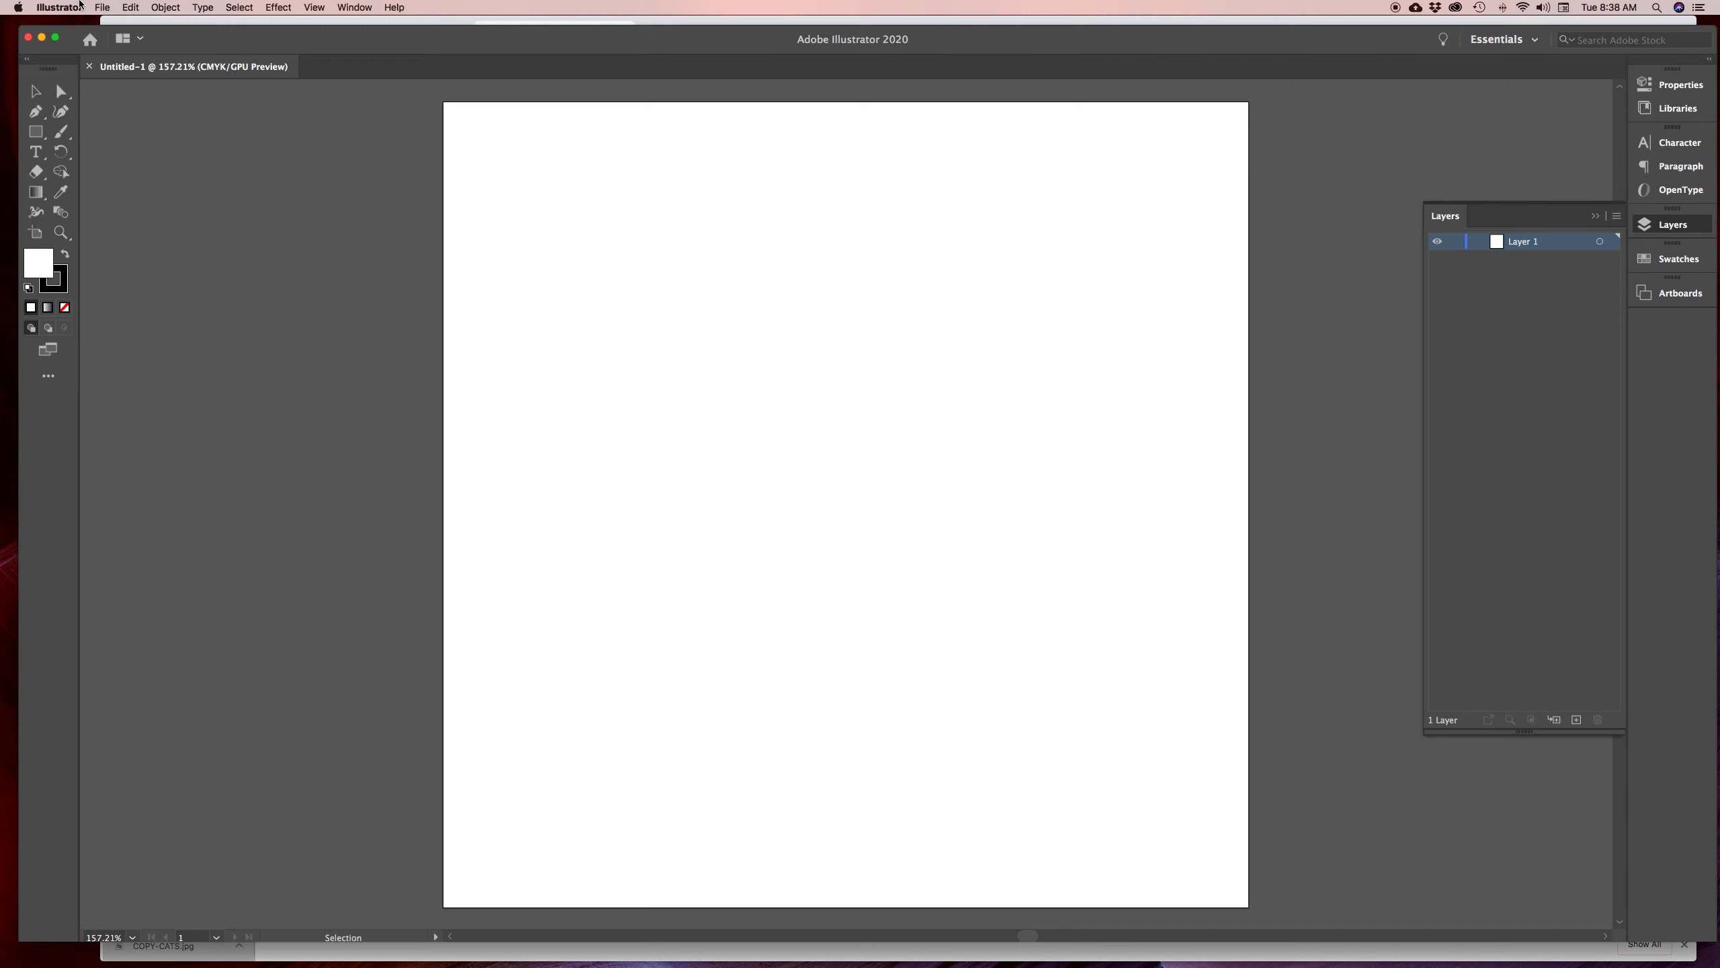
Place COPY-CATS.jpg from the Desktop as a linked image on the artboard, about 5.19 in square
{"action": "left_click", "coordinate": [102, 6]}
{"action": "left_click", "coordinate": [146, 215]}
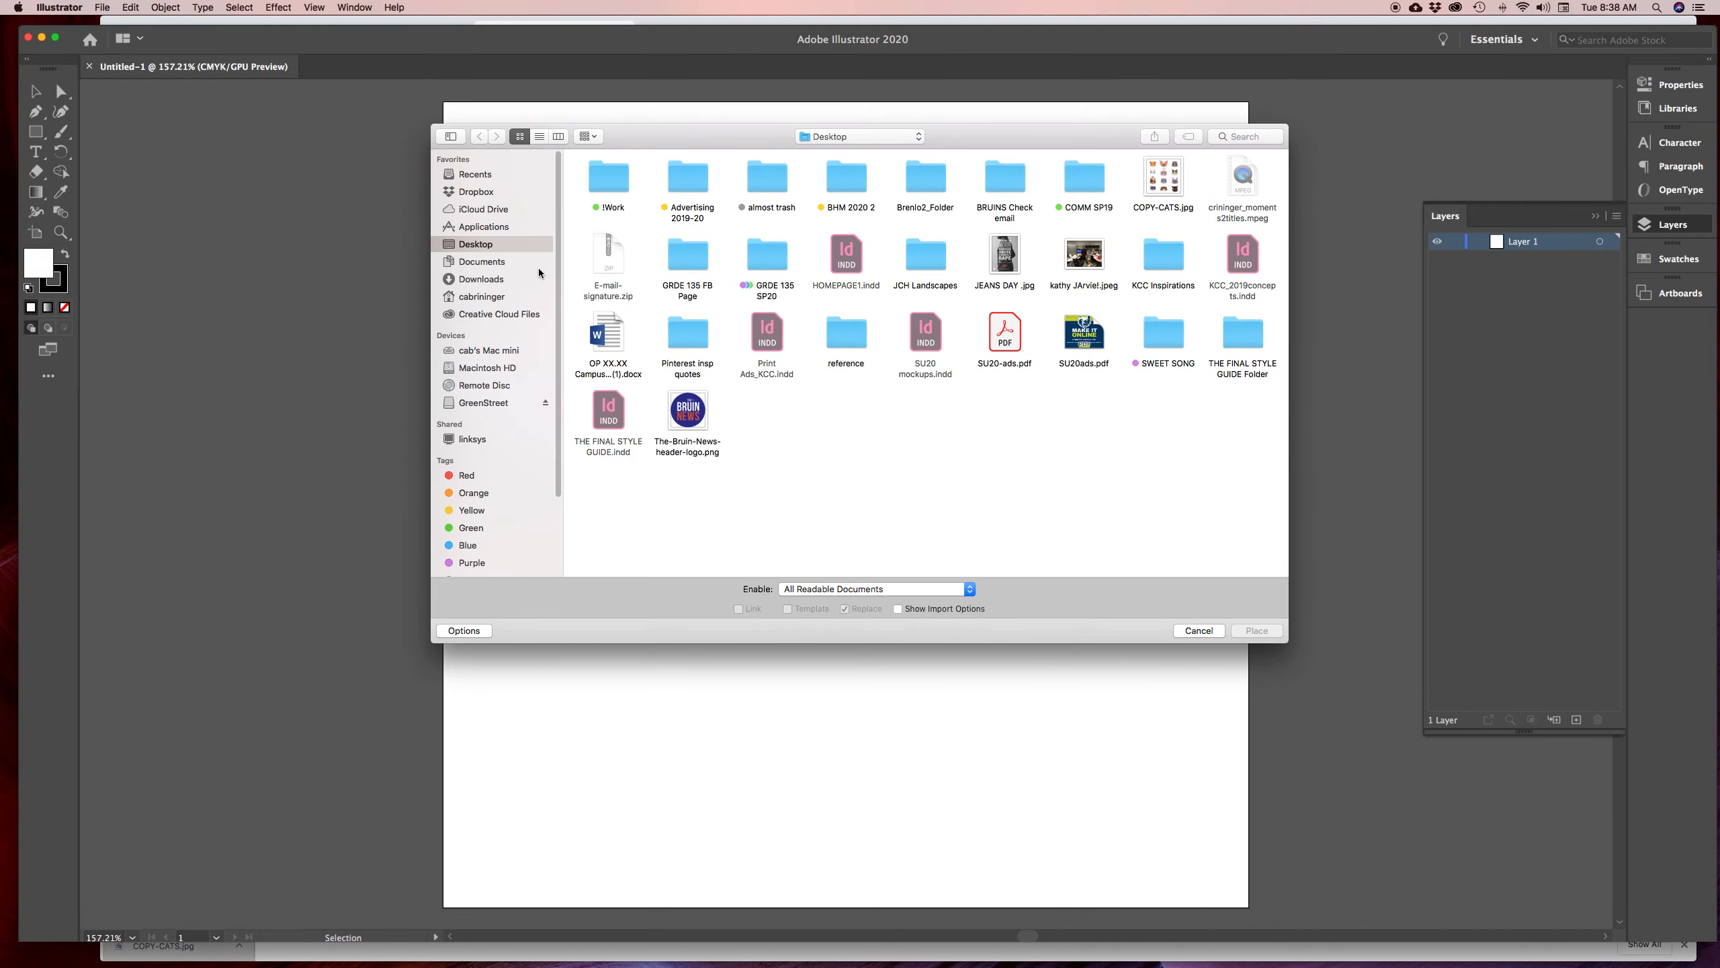
{"action": "left_click", "coordinate": [1169, 179]}
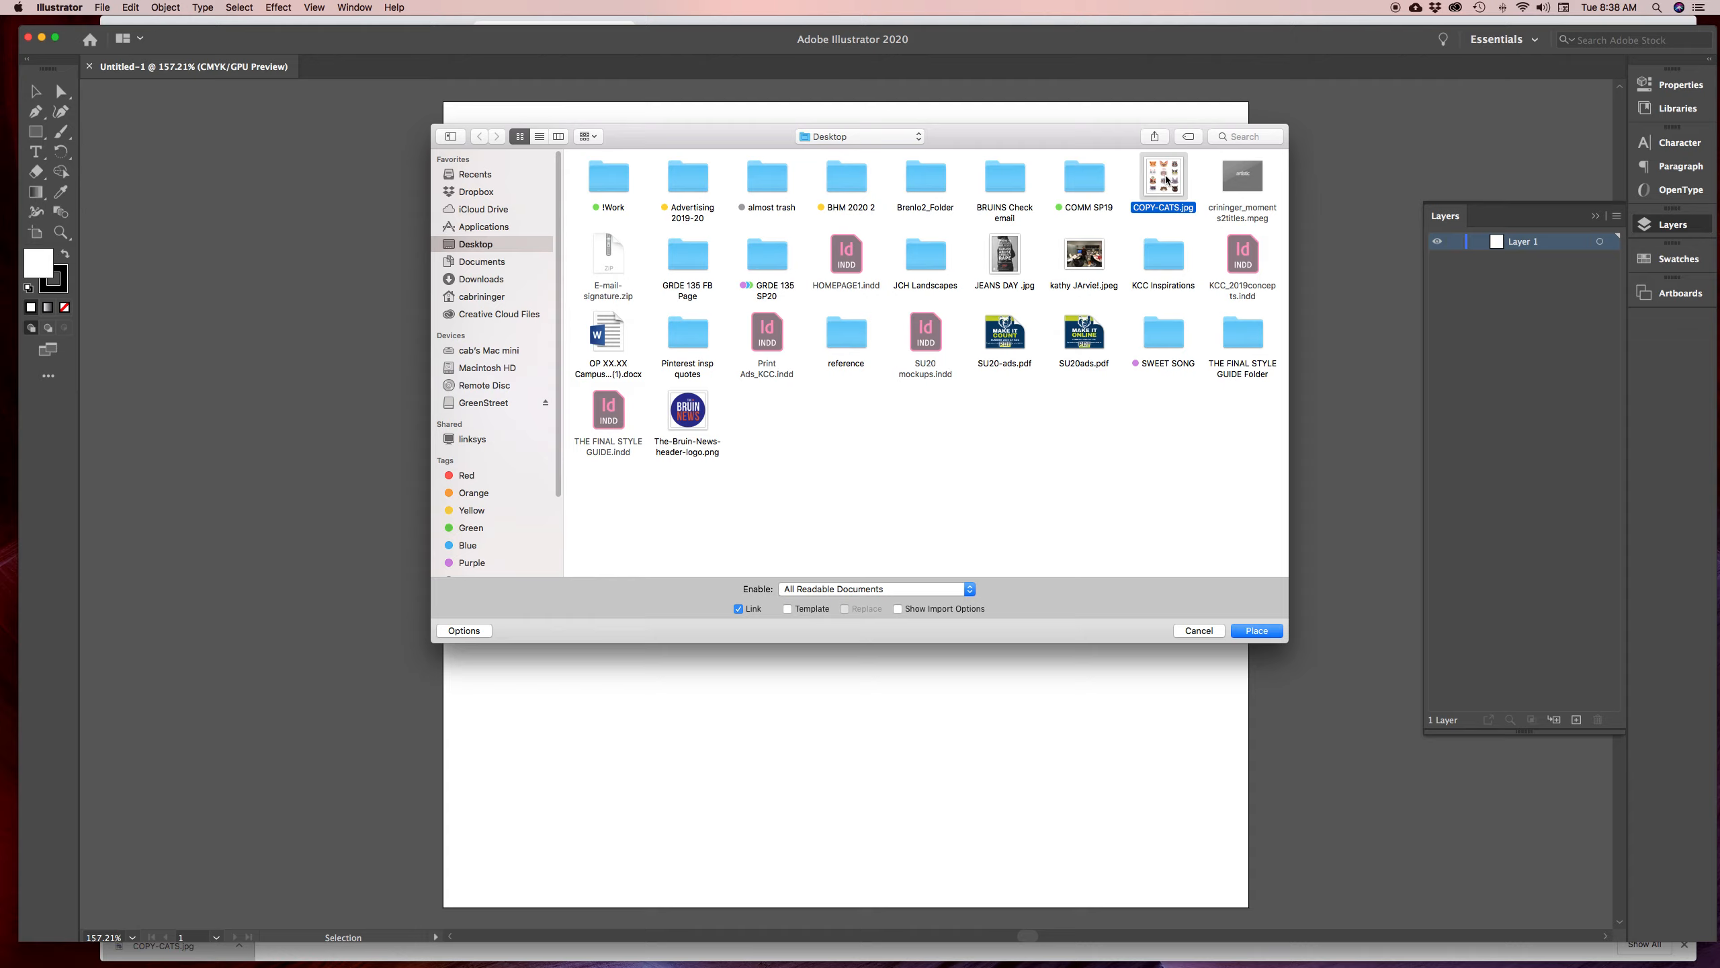
{"action": "left_click", "coordinate": [1257, 631]}
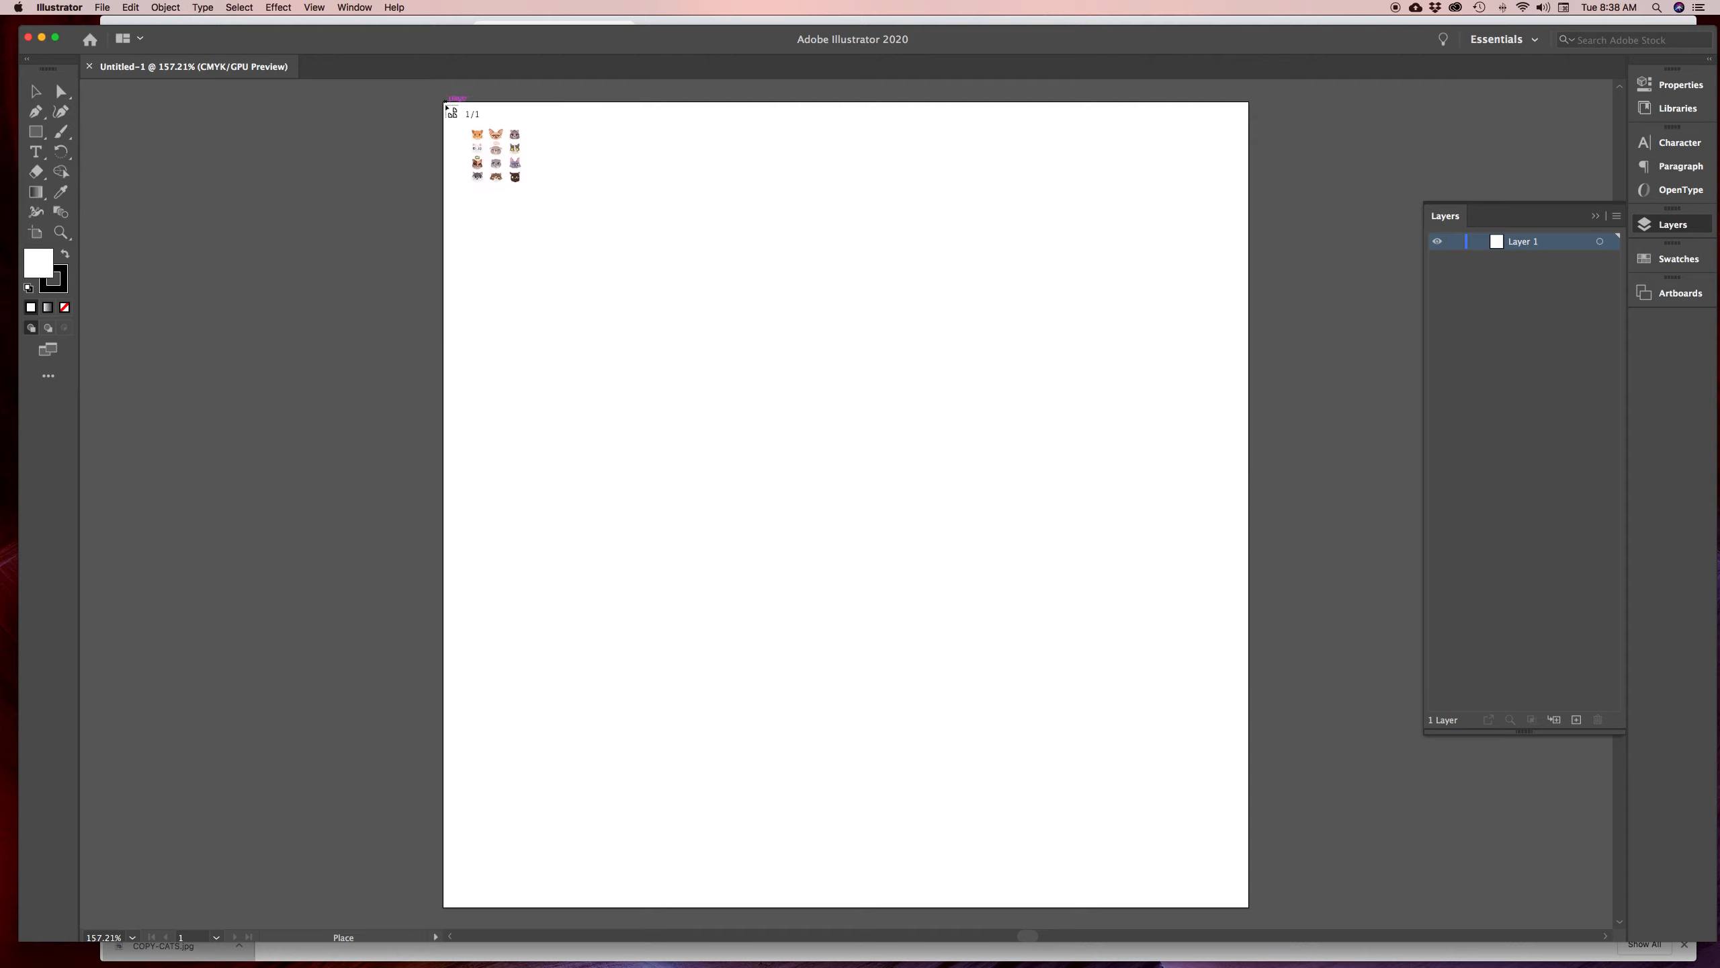
{"action": "left_click_drag", "start_coordinate": [547, 186], "coordinate": [1242, 789]}
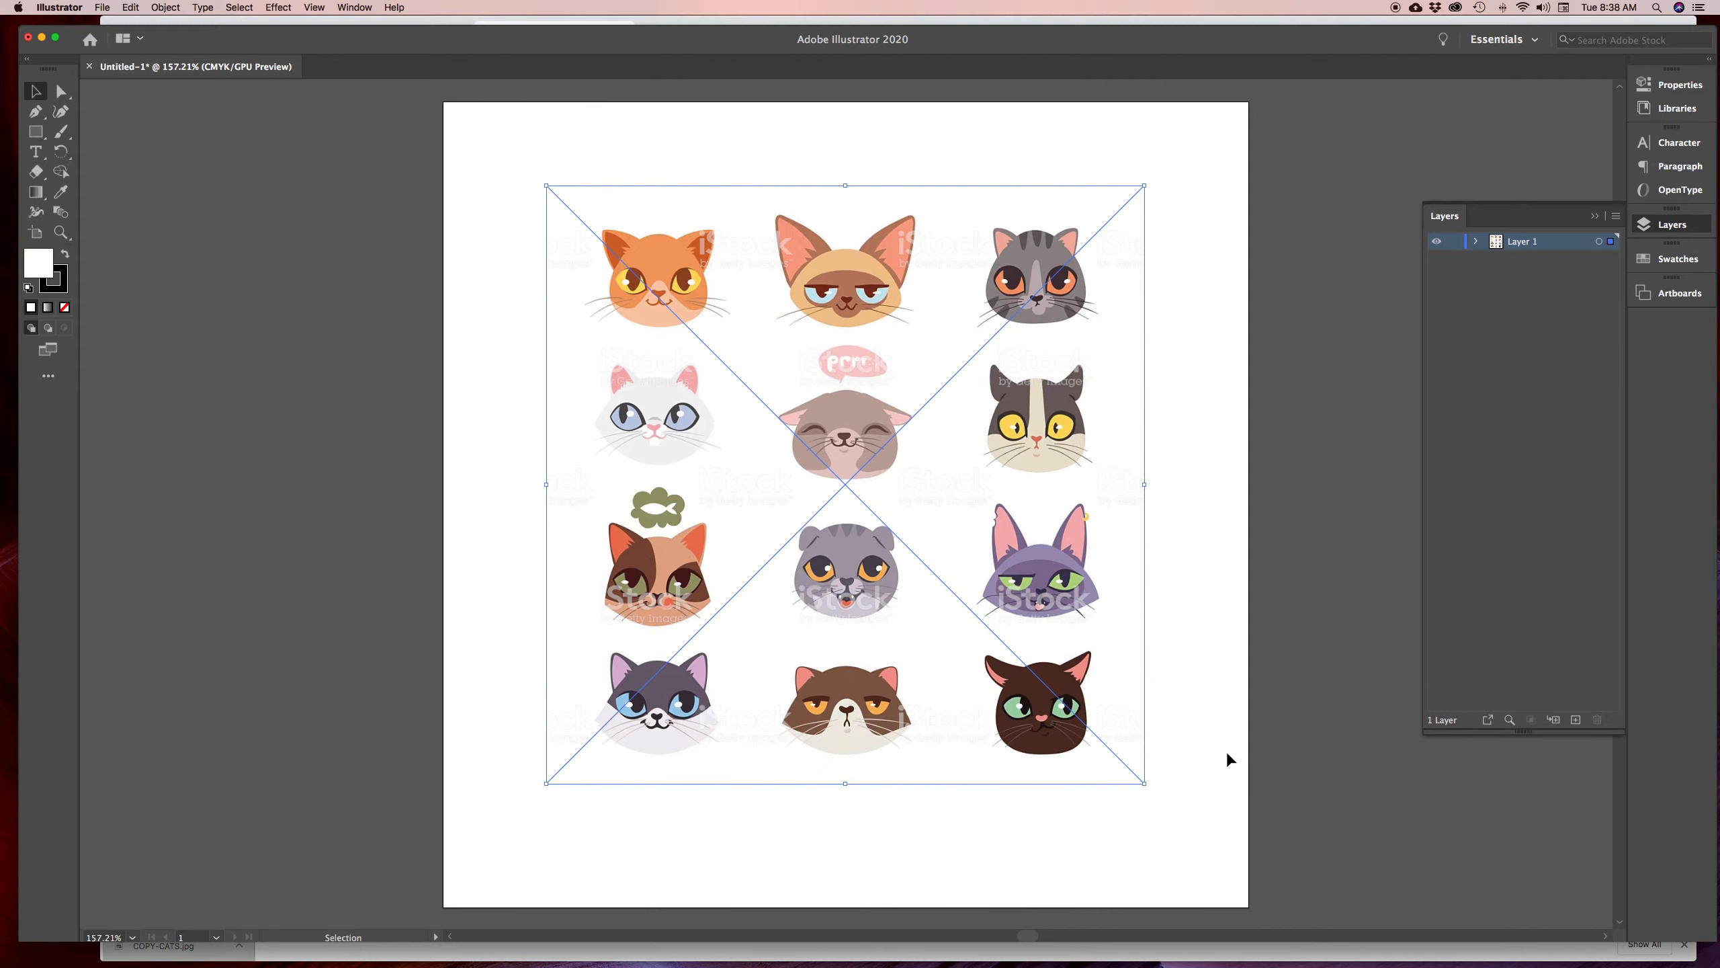
Try squashing the placed image vertically without keeping its proportions, and undo the distortion
{"action": "left_click_drag", "start_coordinate": [847, 785], "coordinate": [860, 502]}
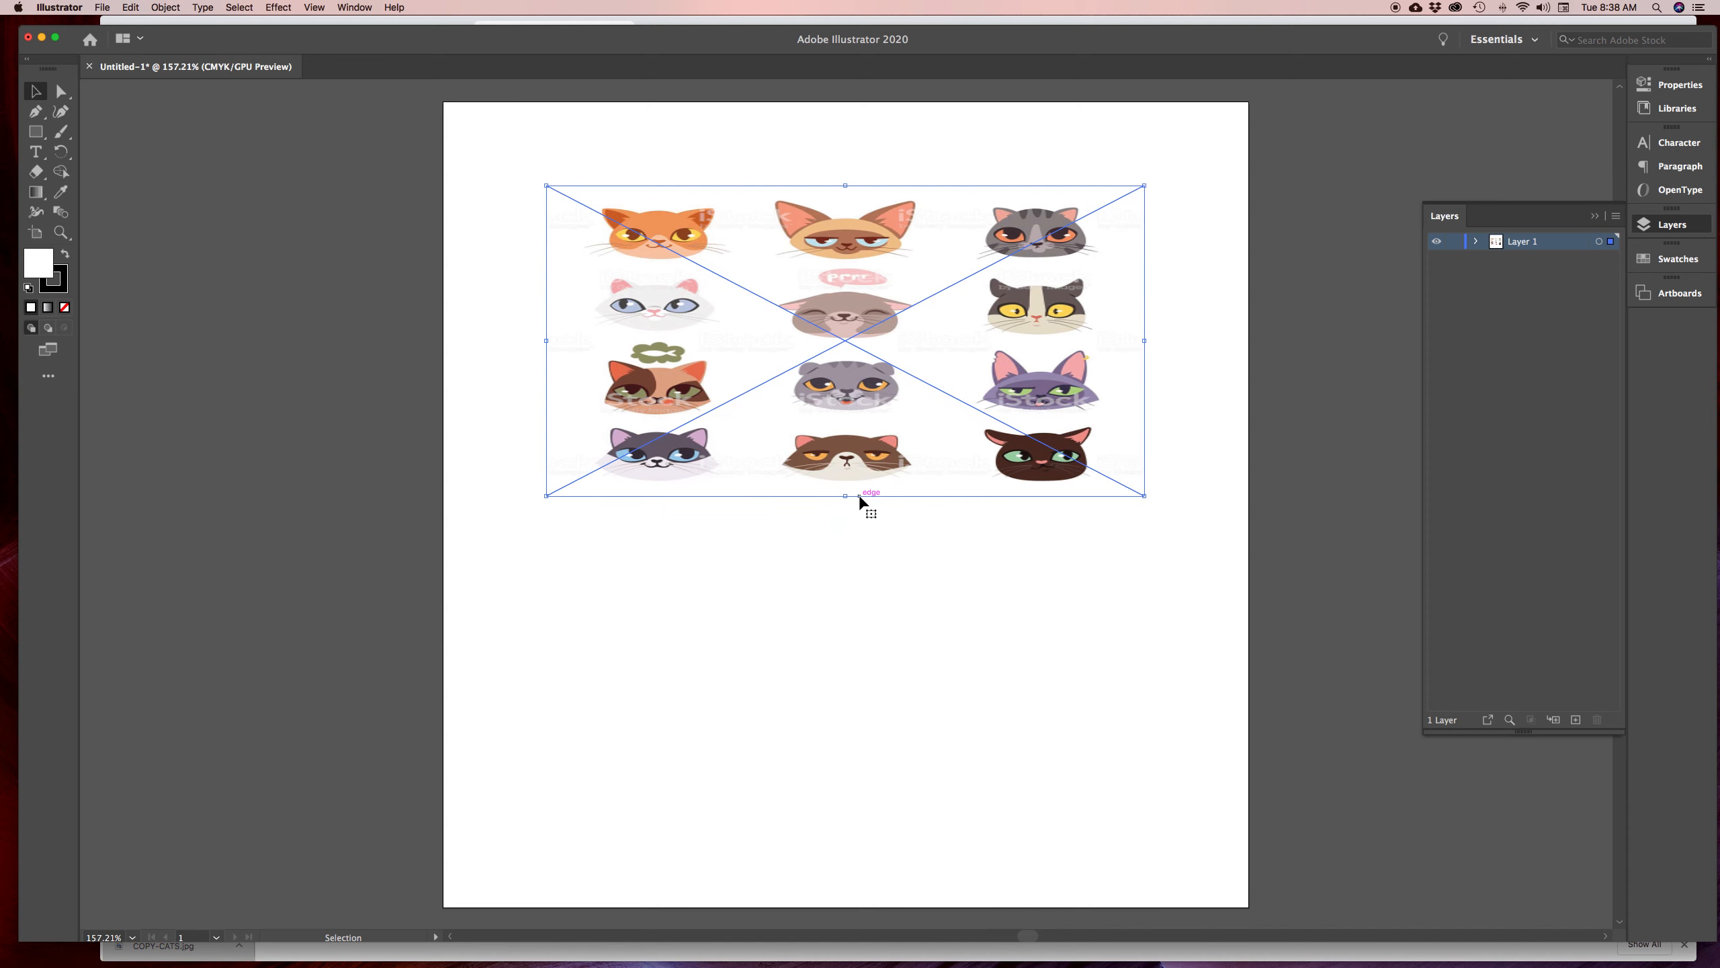
{"action": "key", "text": "a"}
{"action": "key", "text": "super+z"}
{"action": "key", "text": "v"}
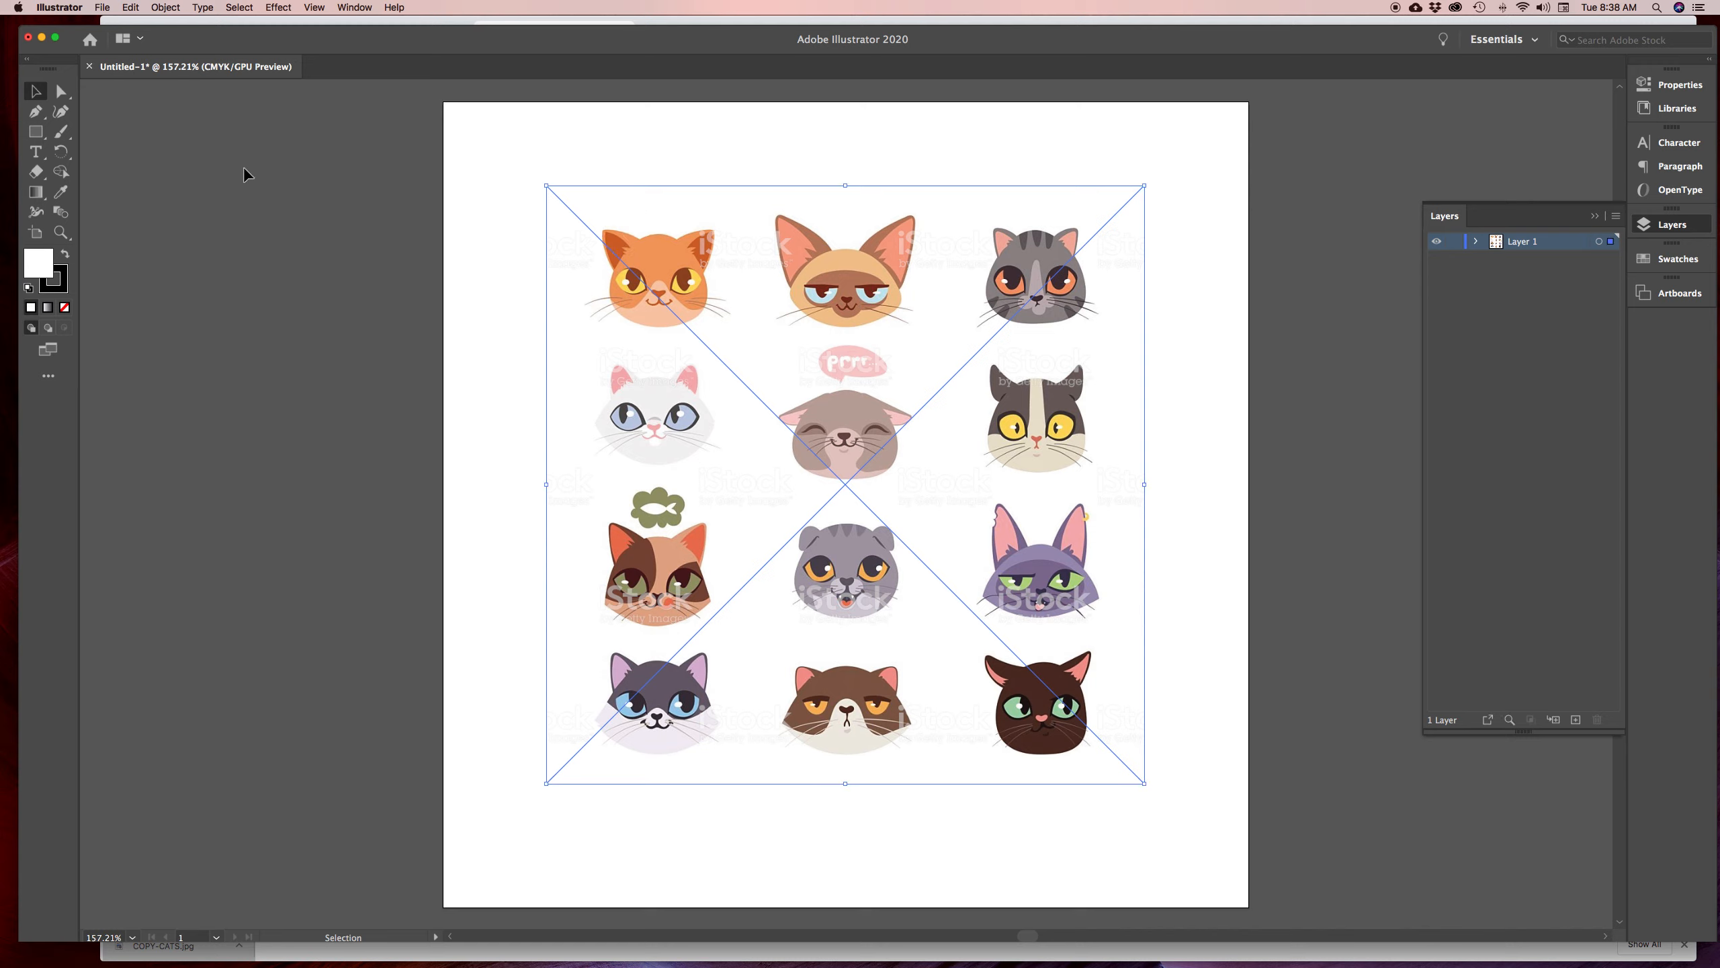
Switch to the Essentials Classic workspace and crop the placed image to the middle cat in the first row, about 1.56 by 1.34 in
{"action": "left_click", "coordinate": [1536, 44]}
{"action": "left_click", "coordinate": [1534, 69]}
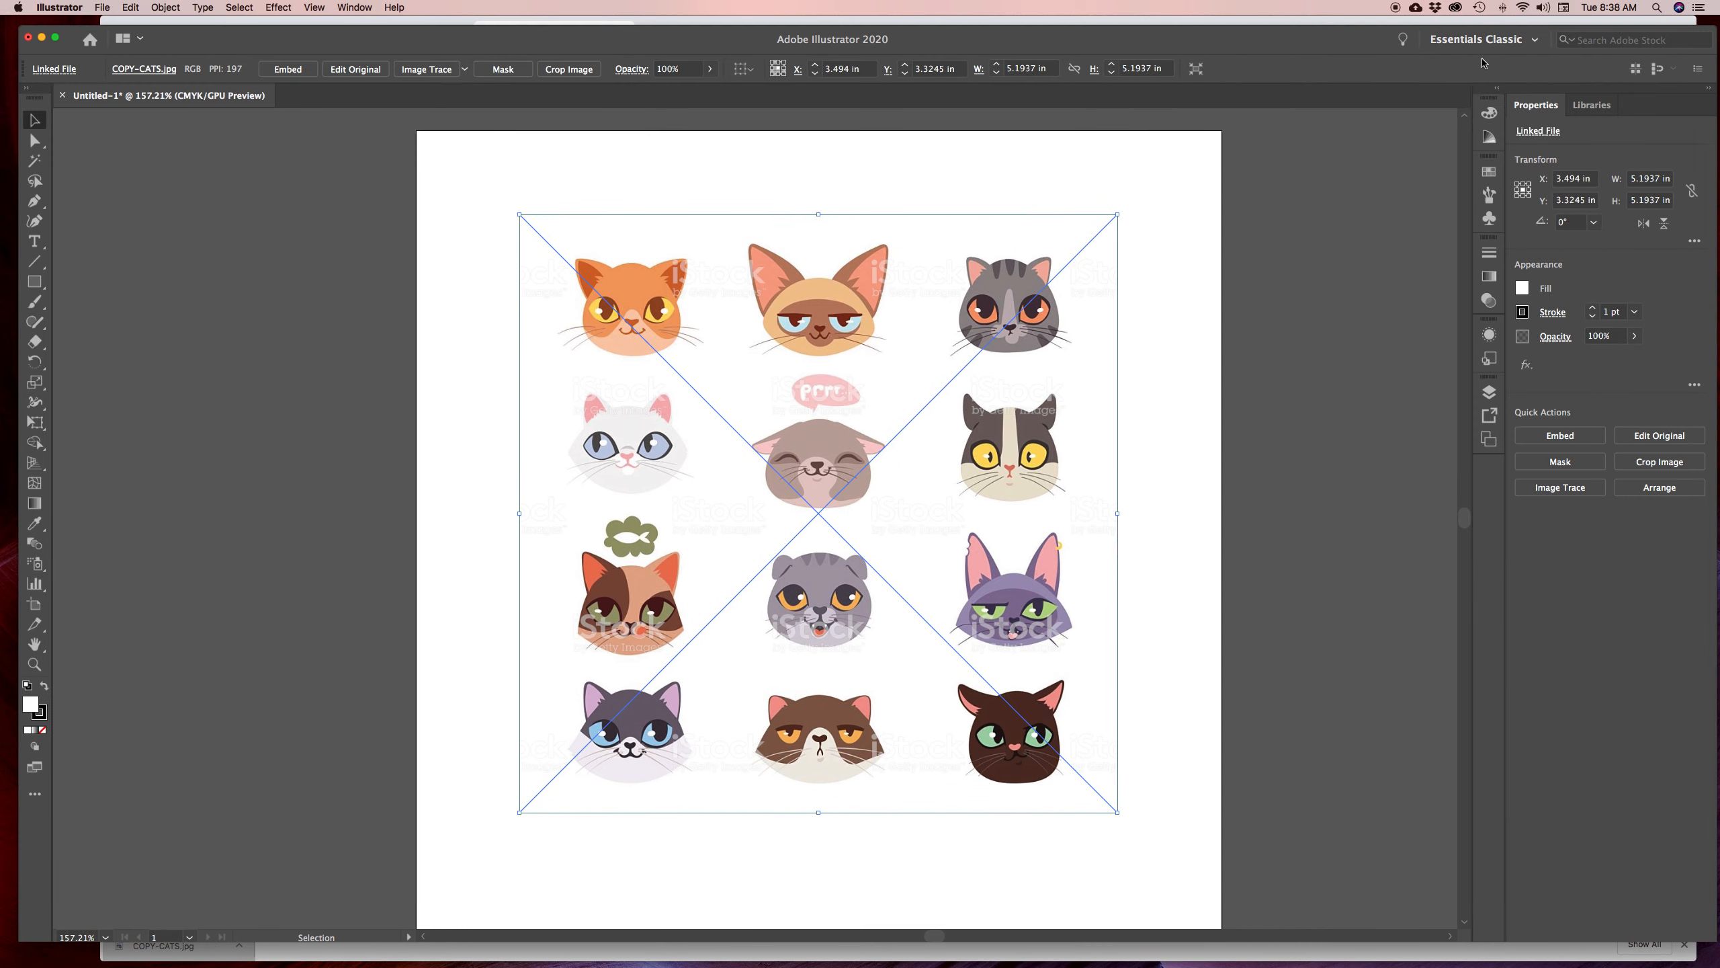
{"action": "left_click", "coordinate": [573, 69]}
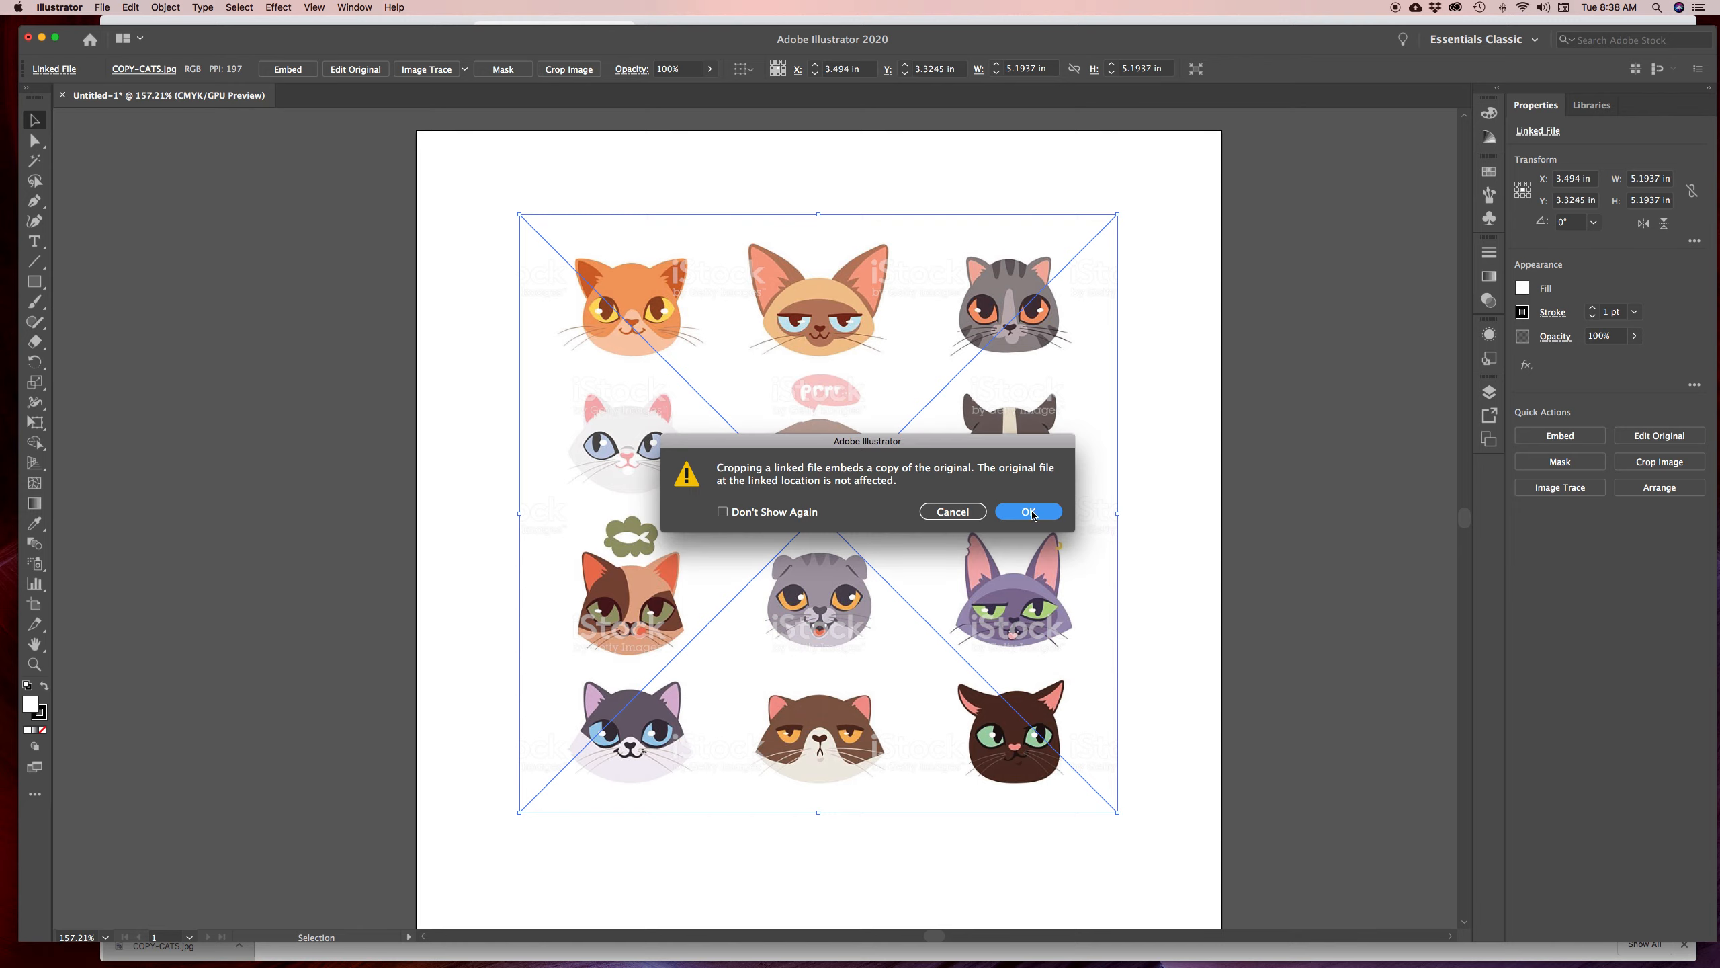
{"action": "left_click", "coordinate": [722, 511]}
{"action": "left_click", "coordinate": [1026, 512]}
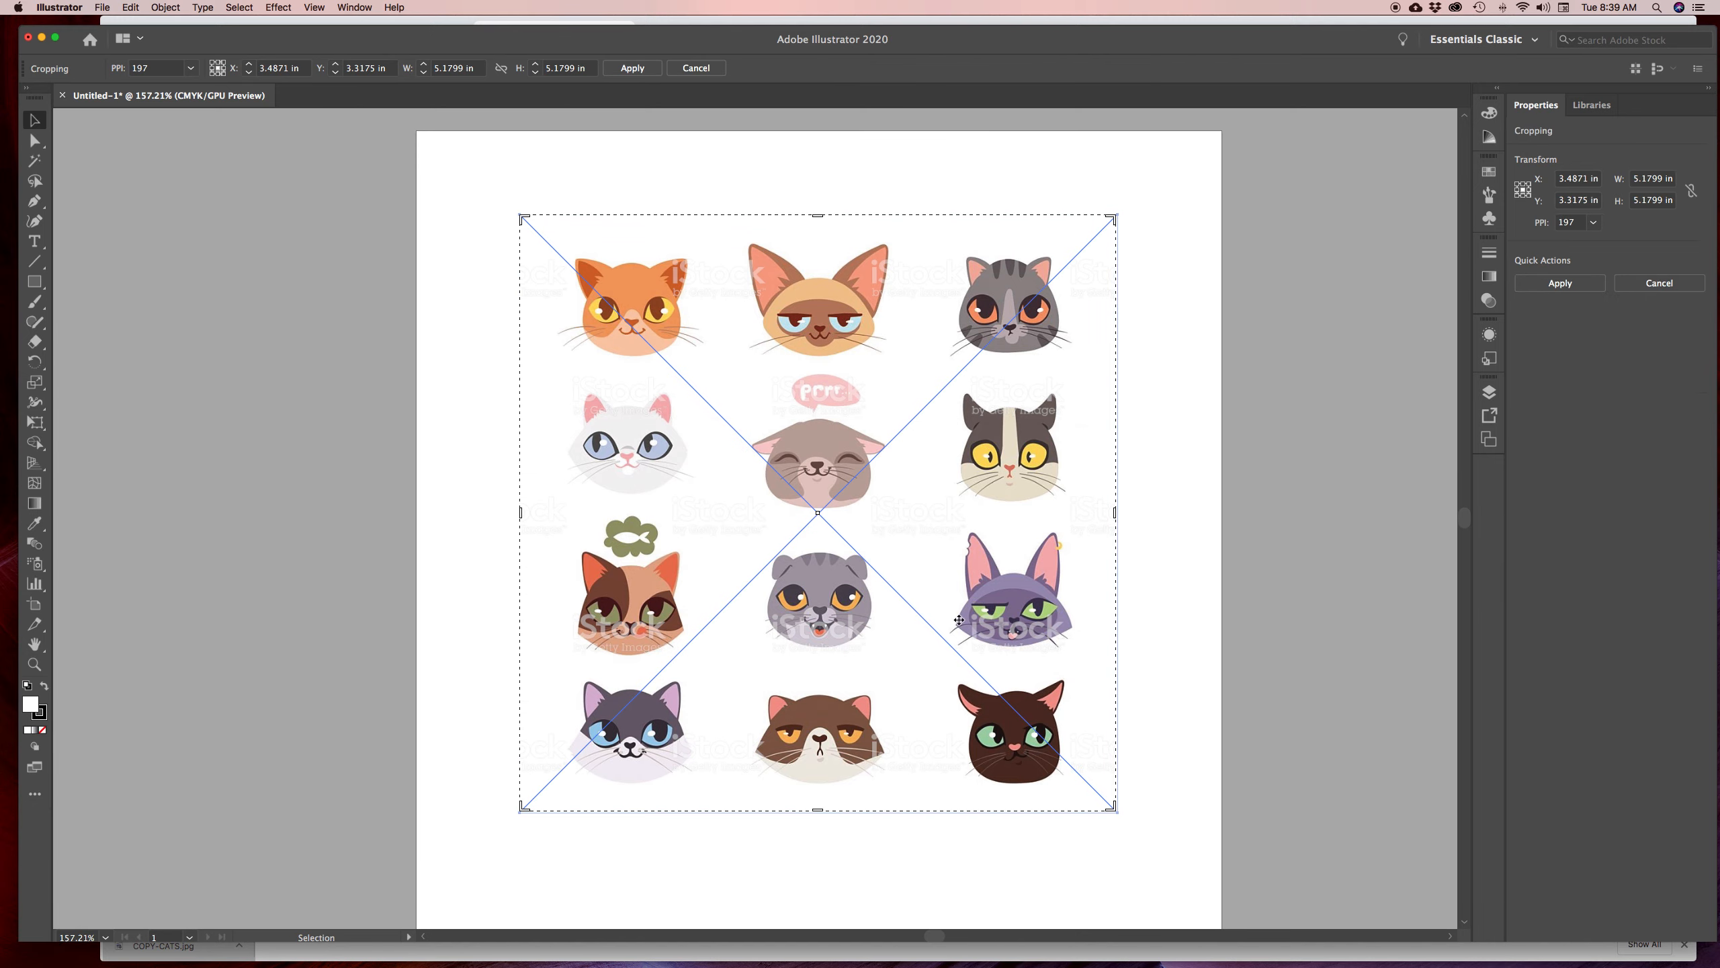
{"action": "left_click_drag", "start_coordinate": [819, 811], "coordinate": [840, 367]}
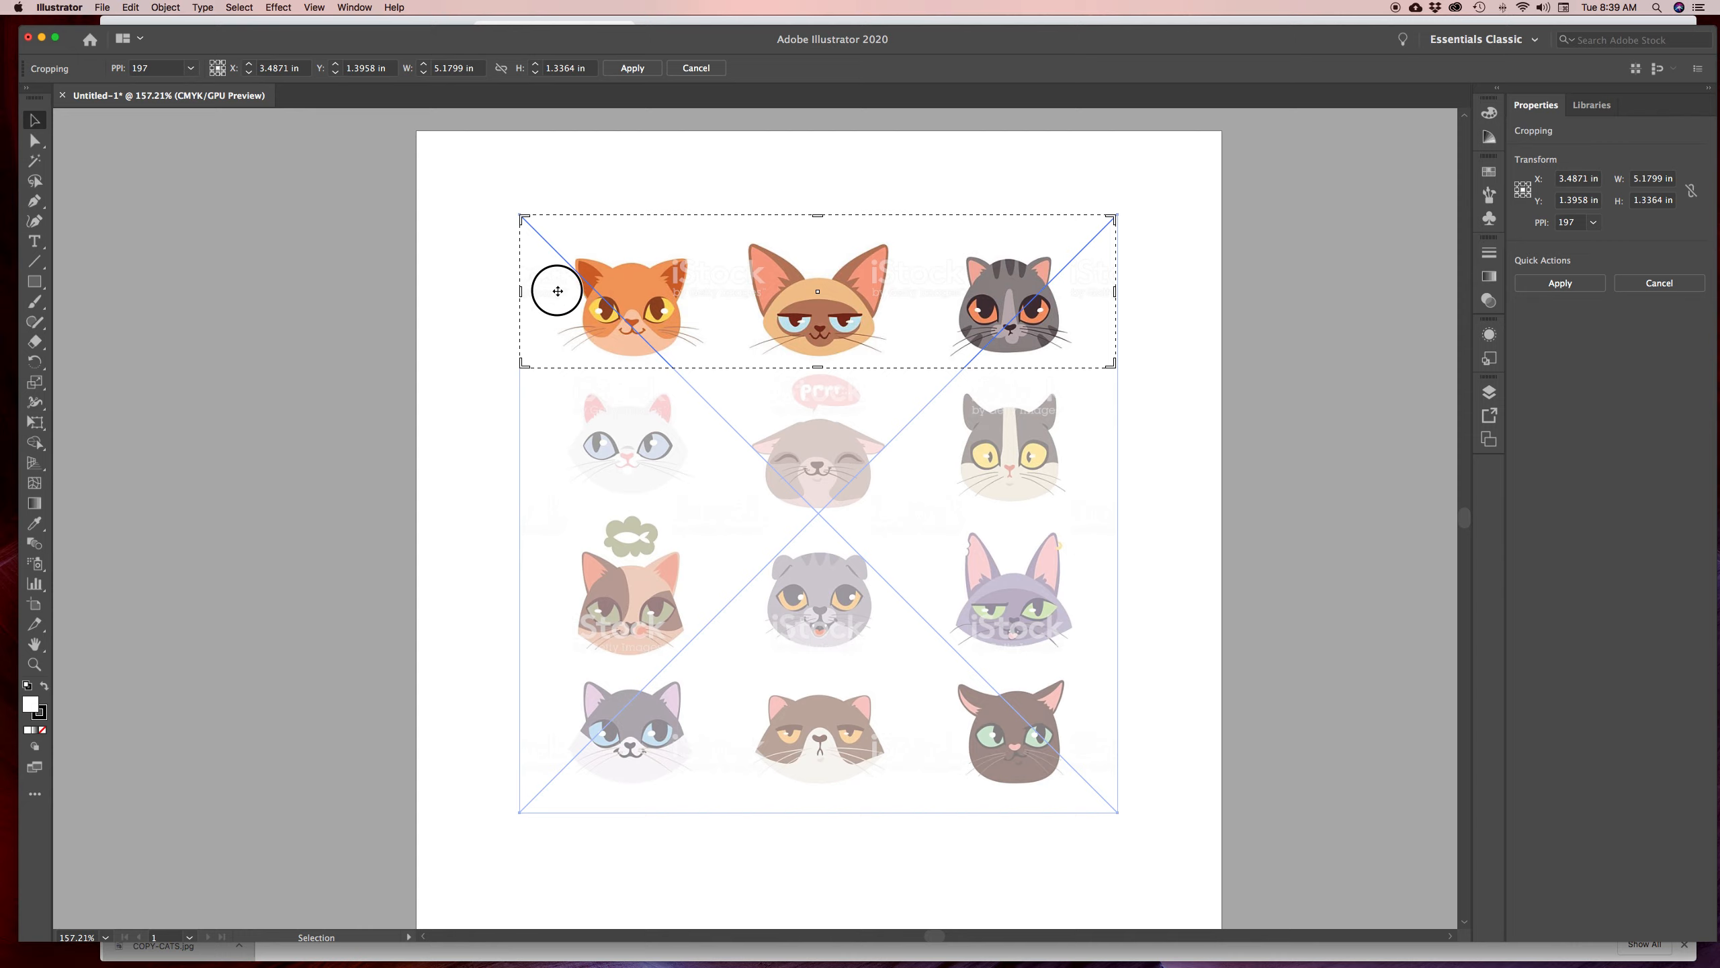
{"action": "left_click_drag", "start_coordinate": [522, 294], "coordinate": [729, 296]}
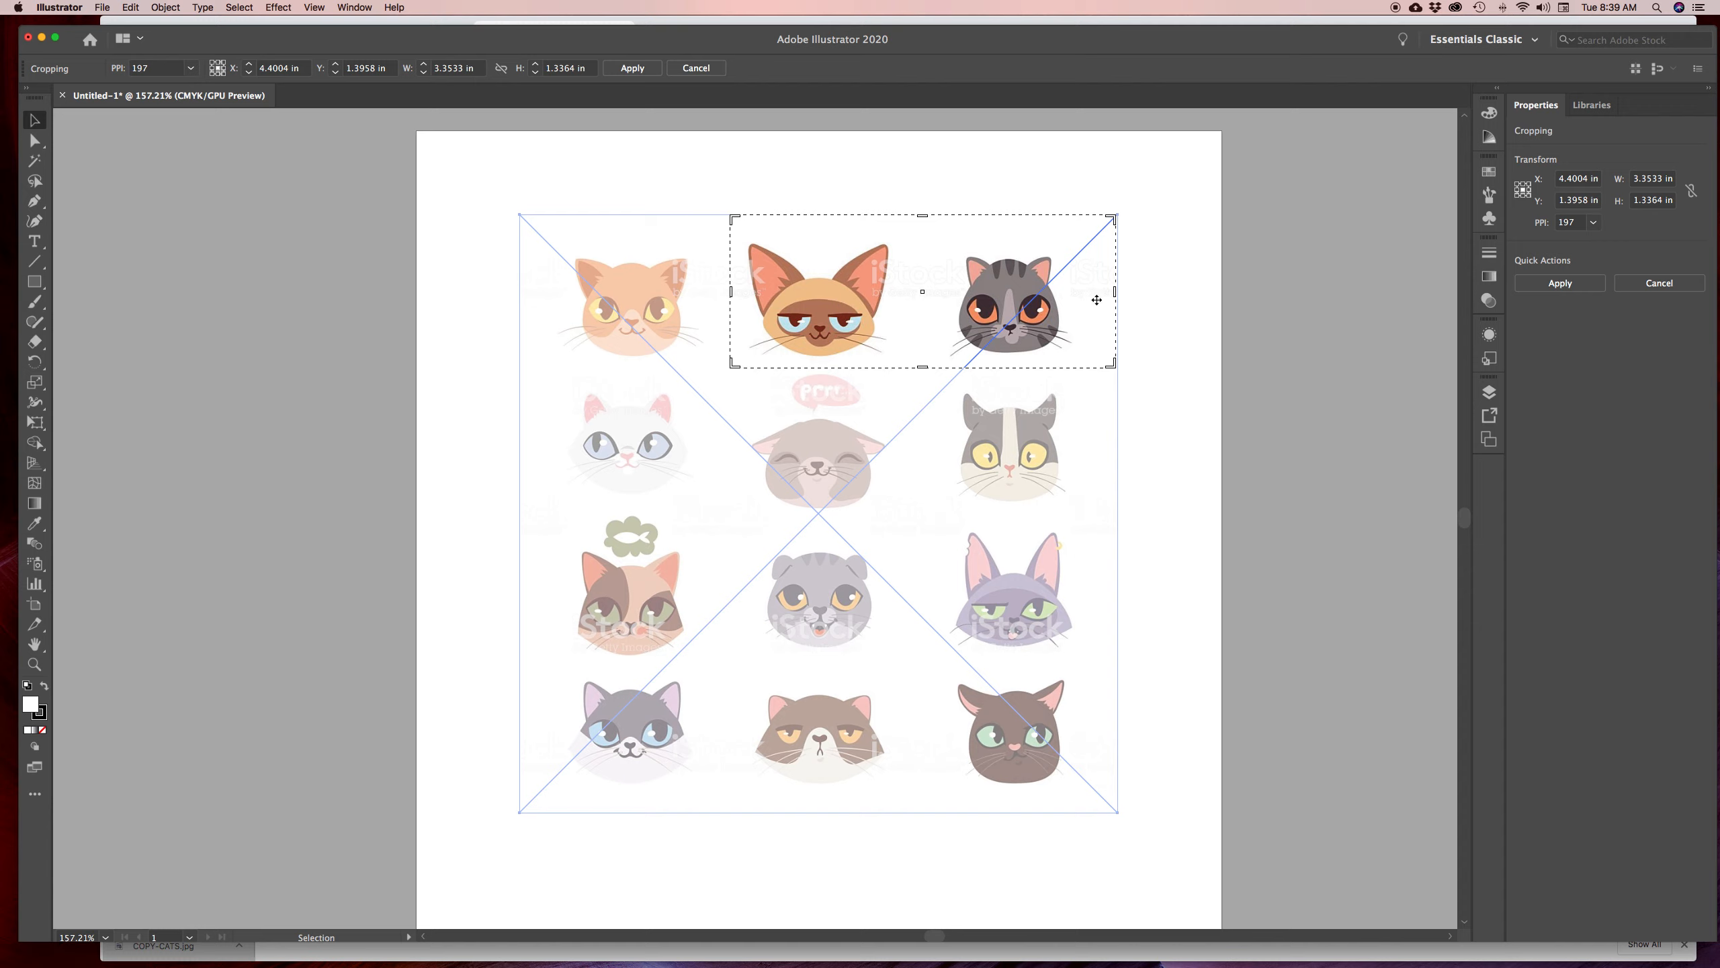
{"action": "left_click_drag", "start_coordinate": [1115, 293], "coordinate": [909, 292]}
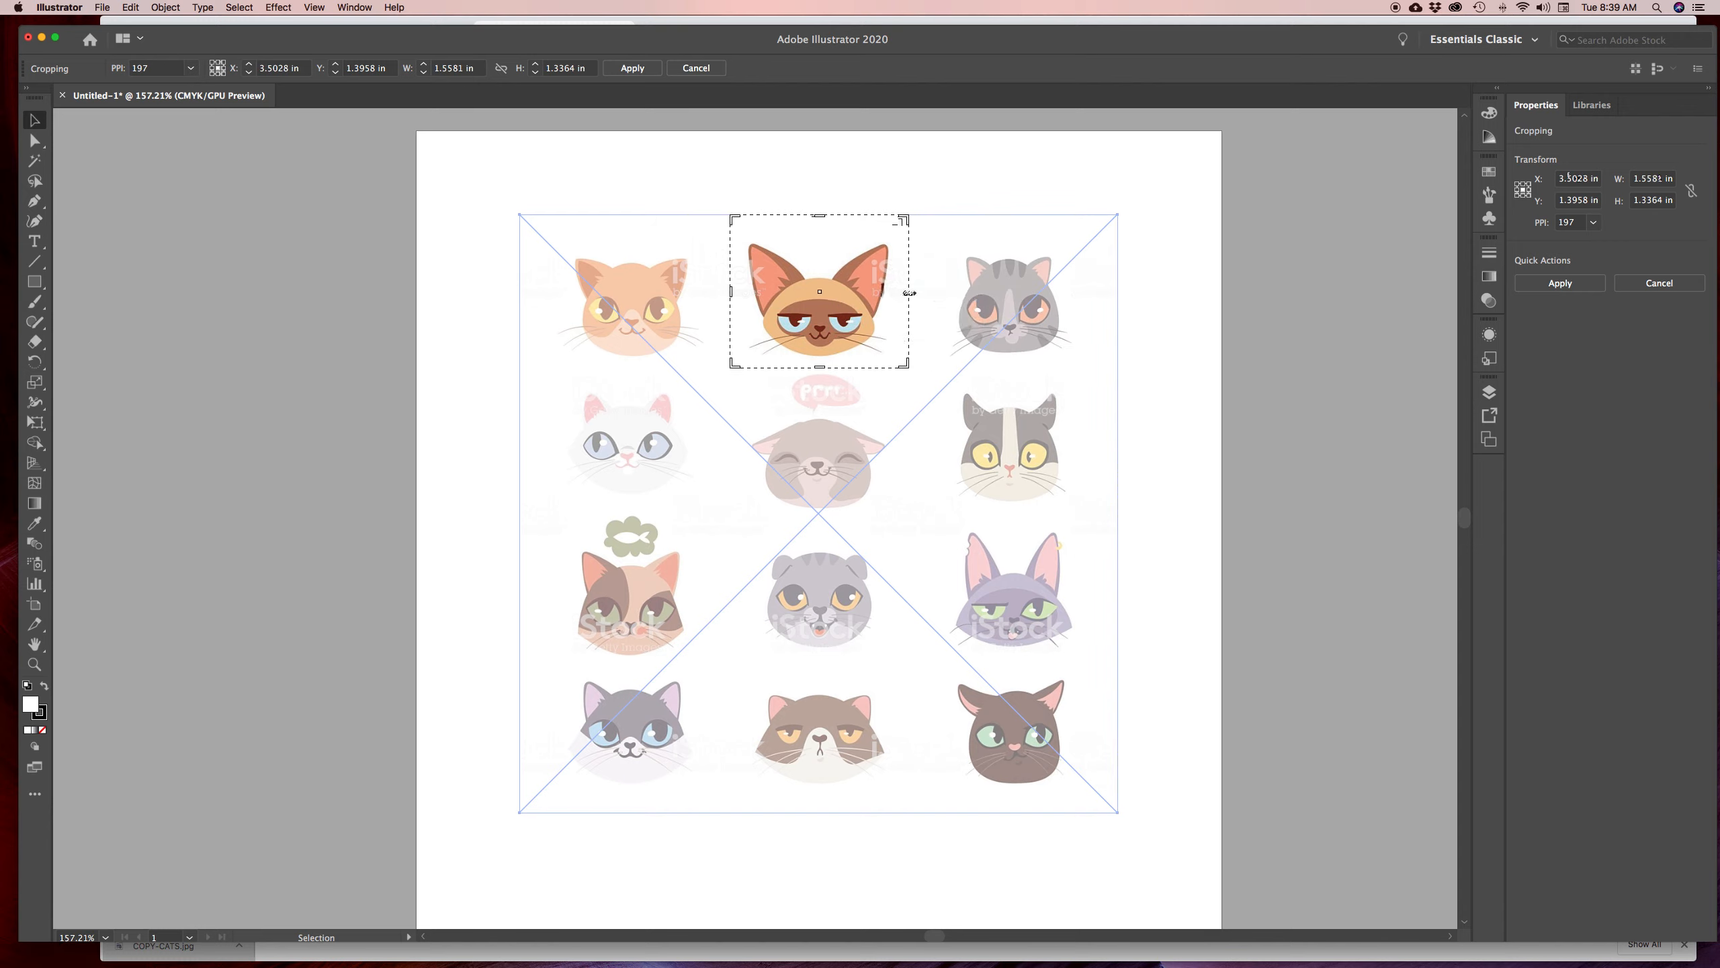
{"action": "left_click", "coordinate": [637, 69]}
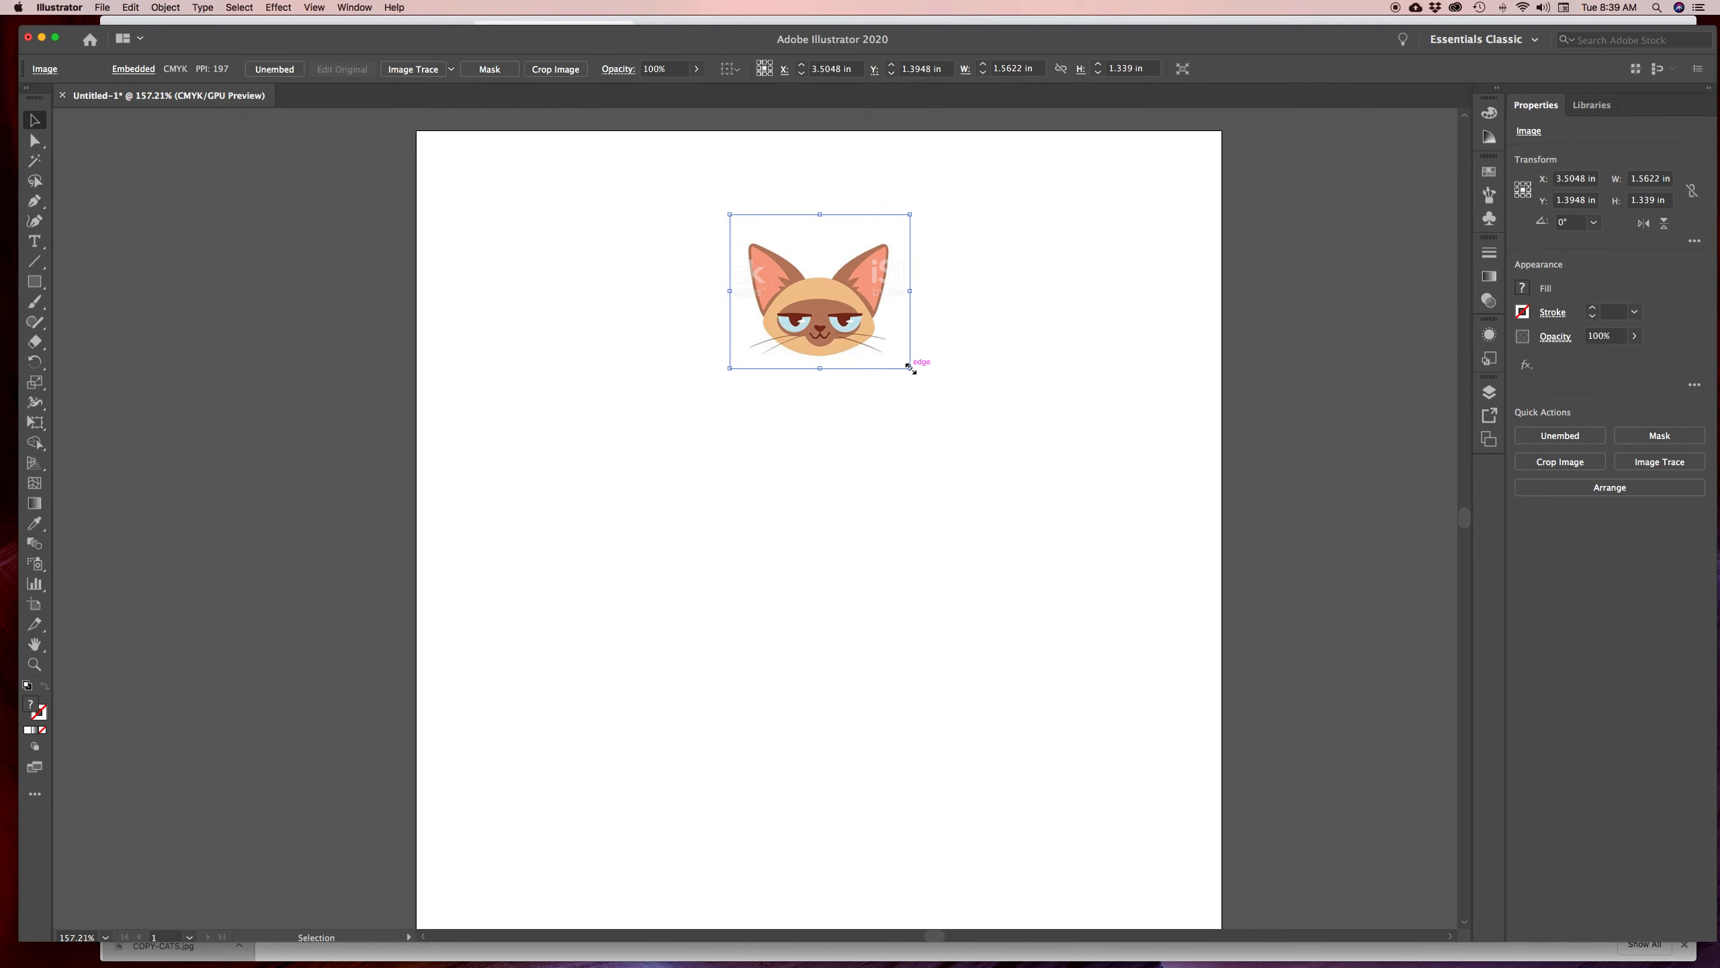
Enlarge the cropped cat image proportionally to about 7.31 by 6.27 in and center it across the artboard's width
{"action": "left_click_drag", "start_coordinate": [910, 366], "coordinate": [1217, 603]}
{"action": "left_click_drag", "start_coordinate": [994, 509], "coordinate": [689, 439]}
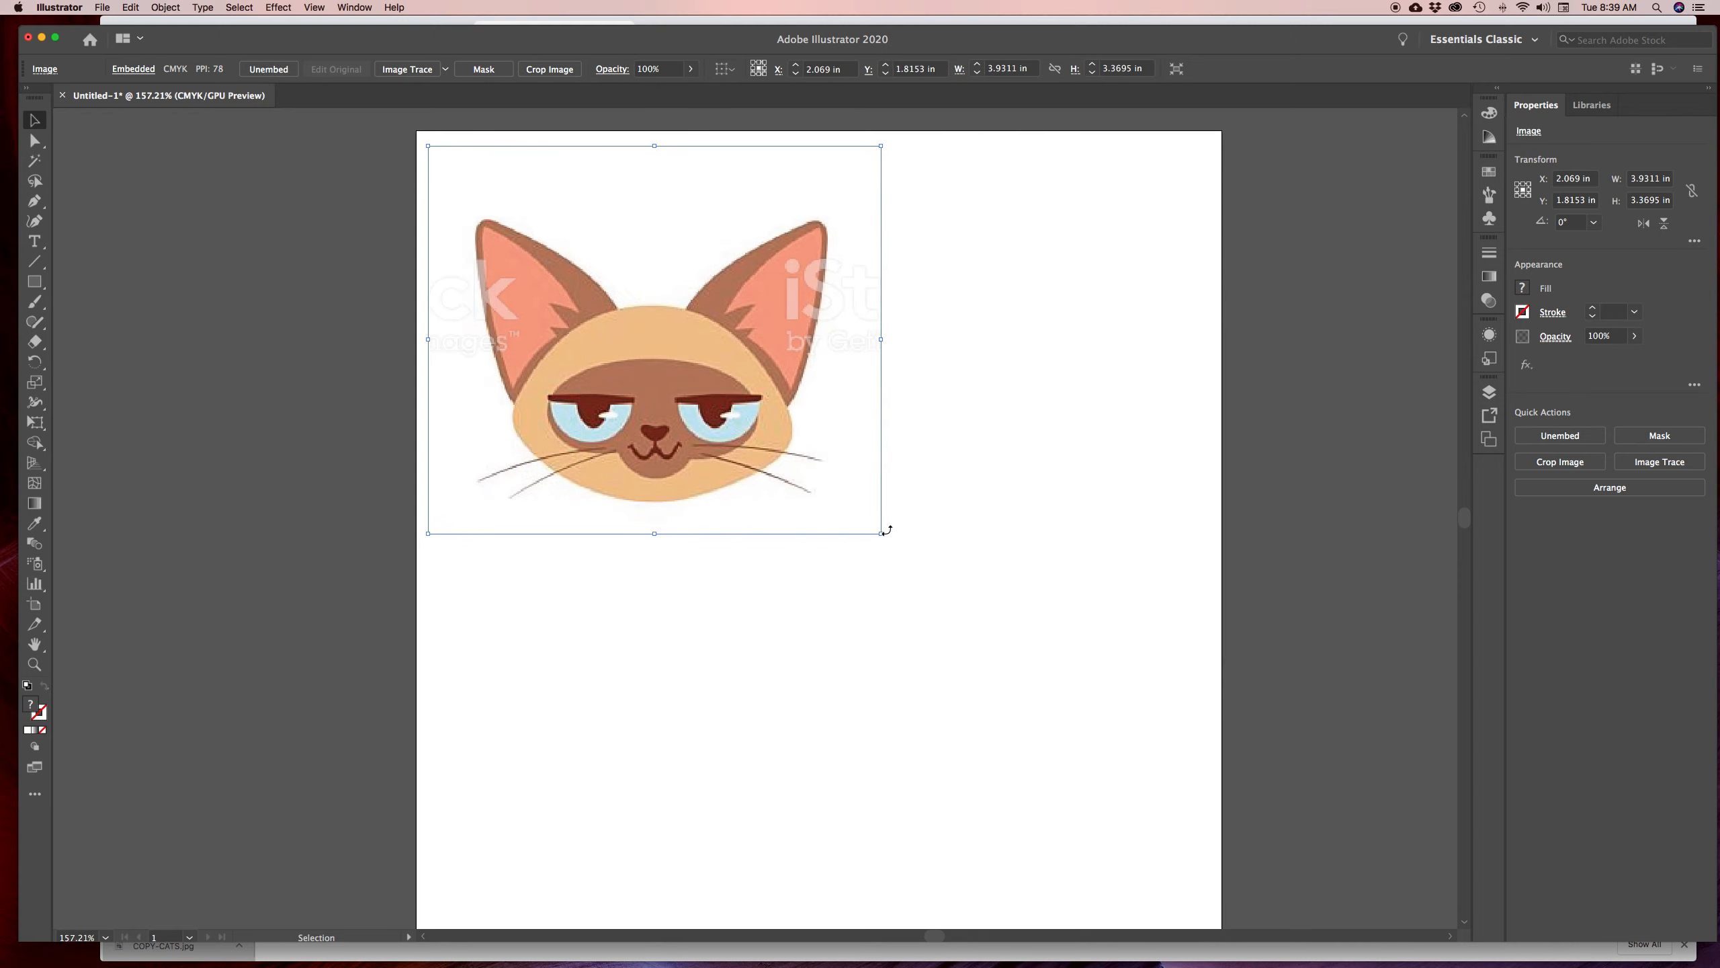
{"action": "left_click_drag", "start_coordinate": [882, 533], "coordinate": [1363, 818]}
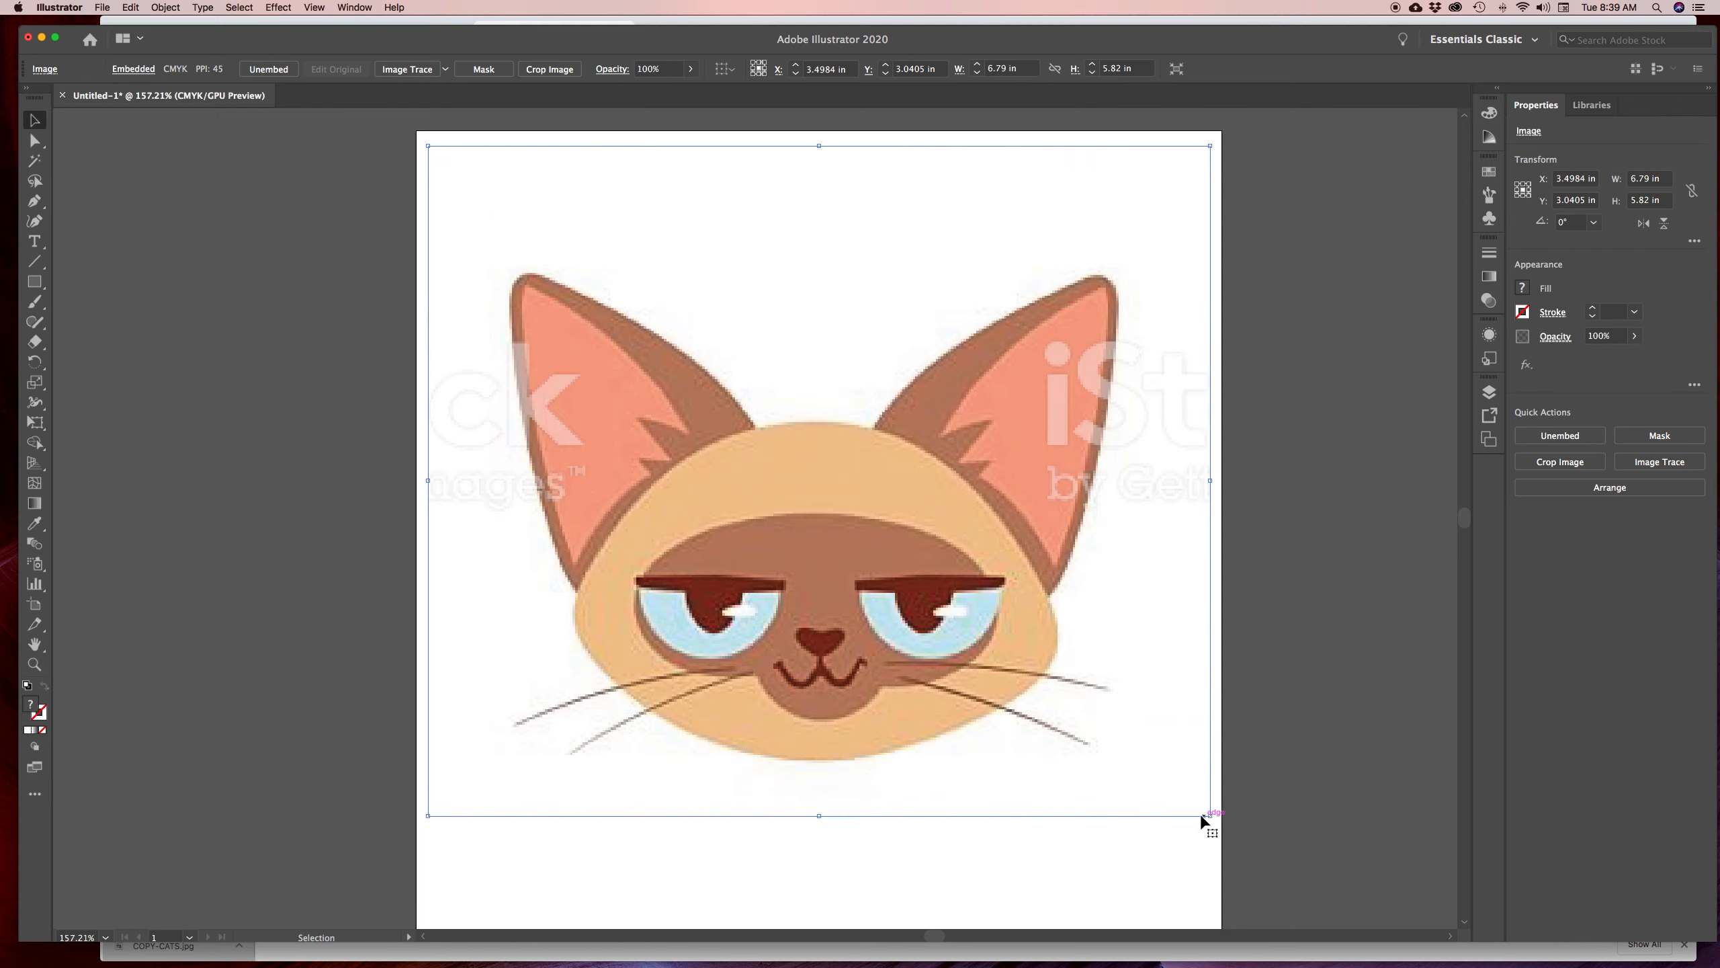
{"action": "left_click_drag", "start_coordinate": [1211, 815], "coordinate": [1342, 916]}
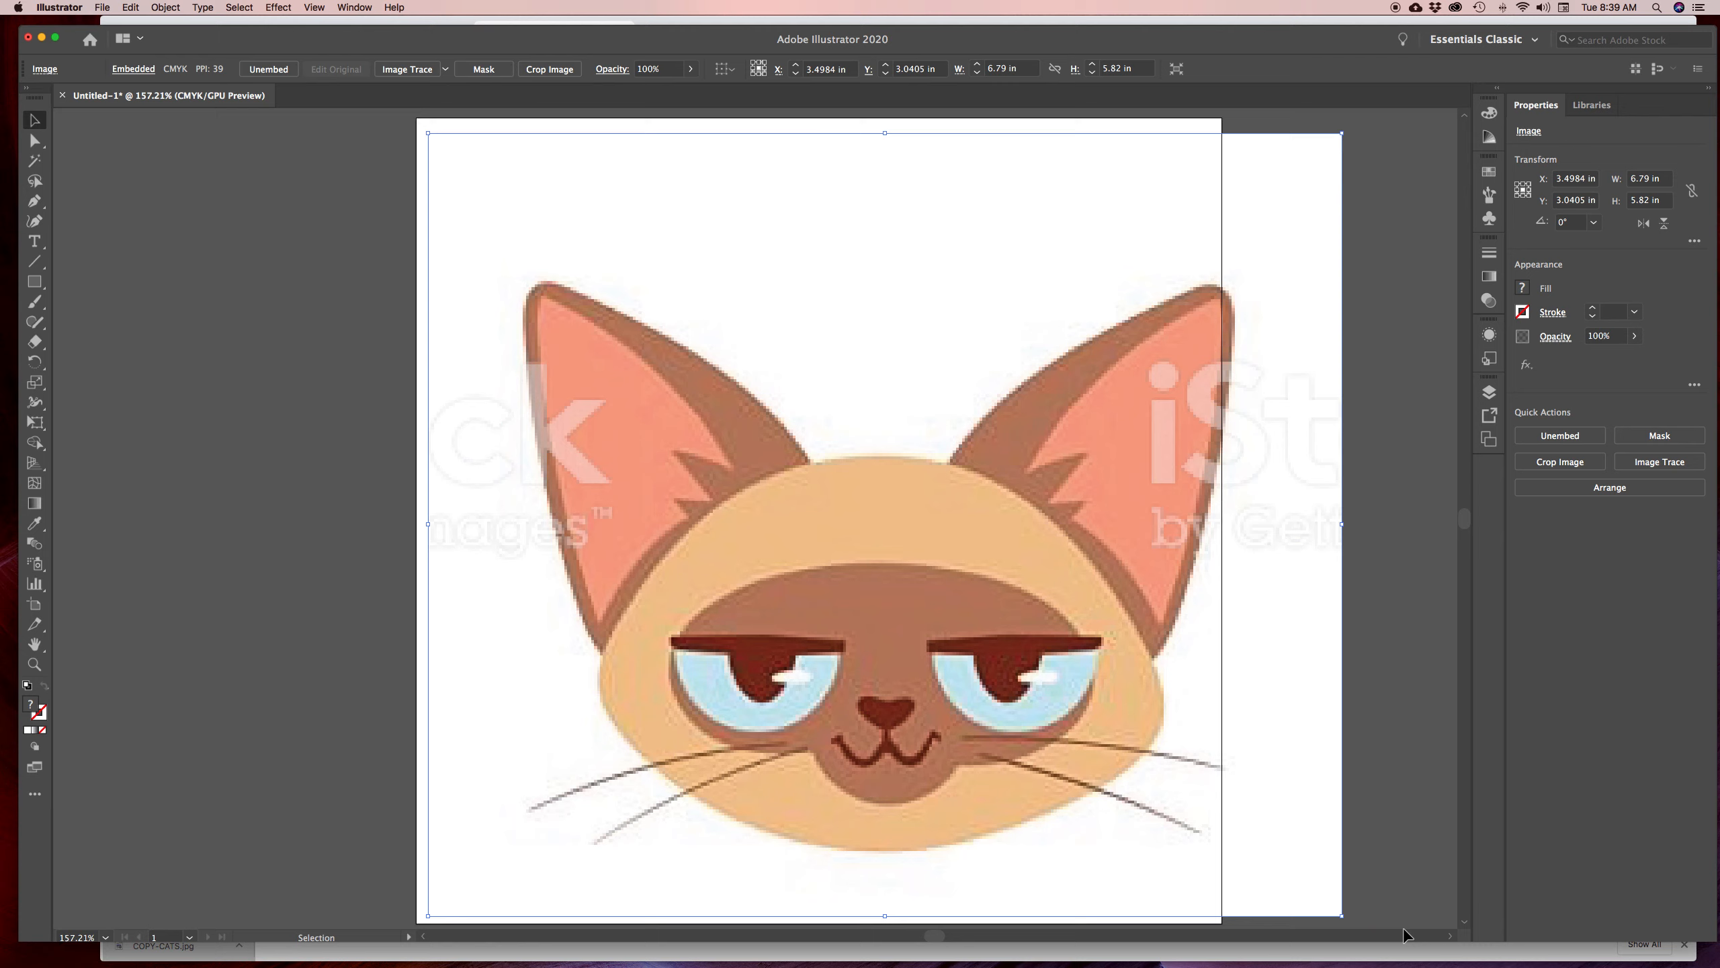
{"action": "left_click_drag", "start_coordinate": [1072, 735], "coordinate": [1024, 710]}
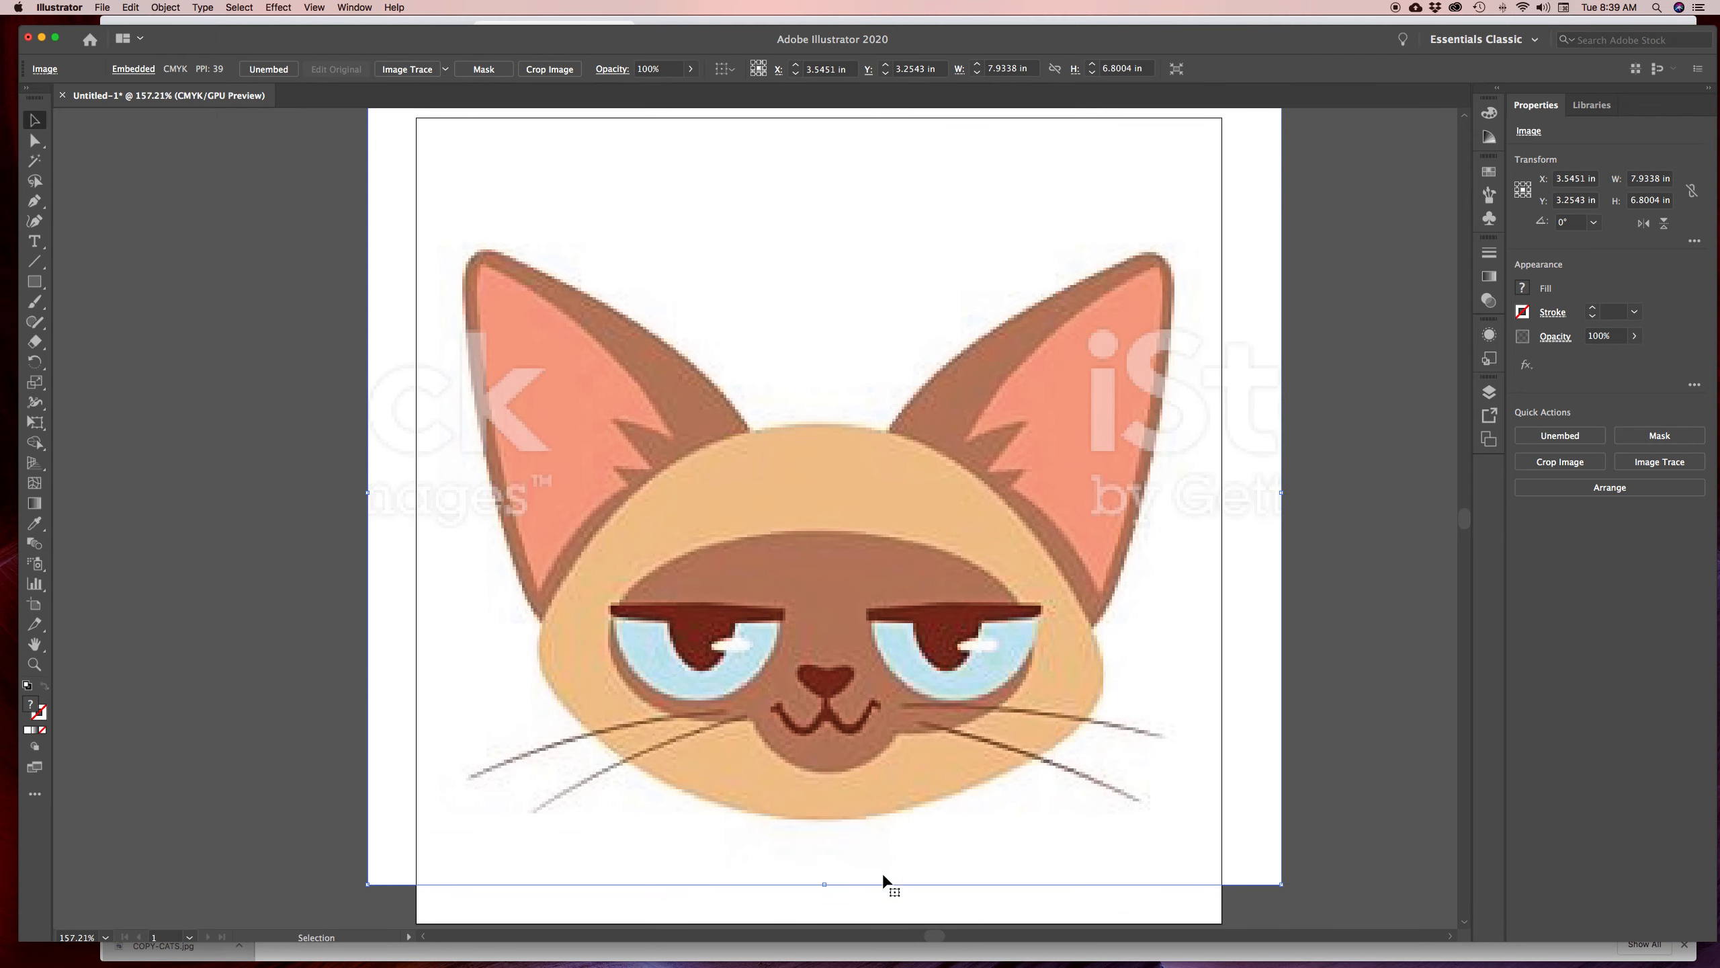
{"action": "left_click_drag", "start_coordinate": [830, 884], "coordinate": [825, 822]}
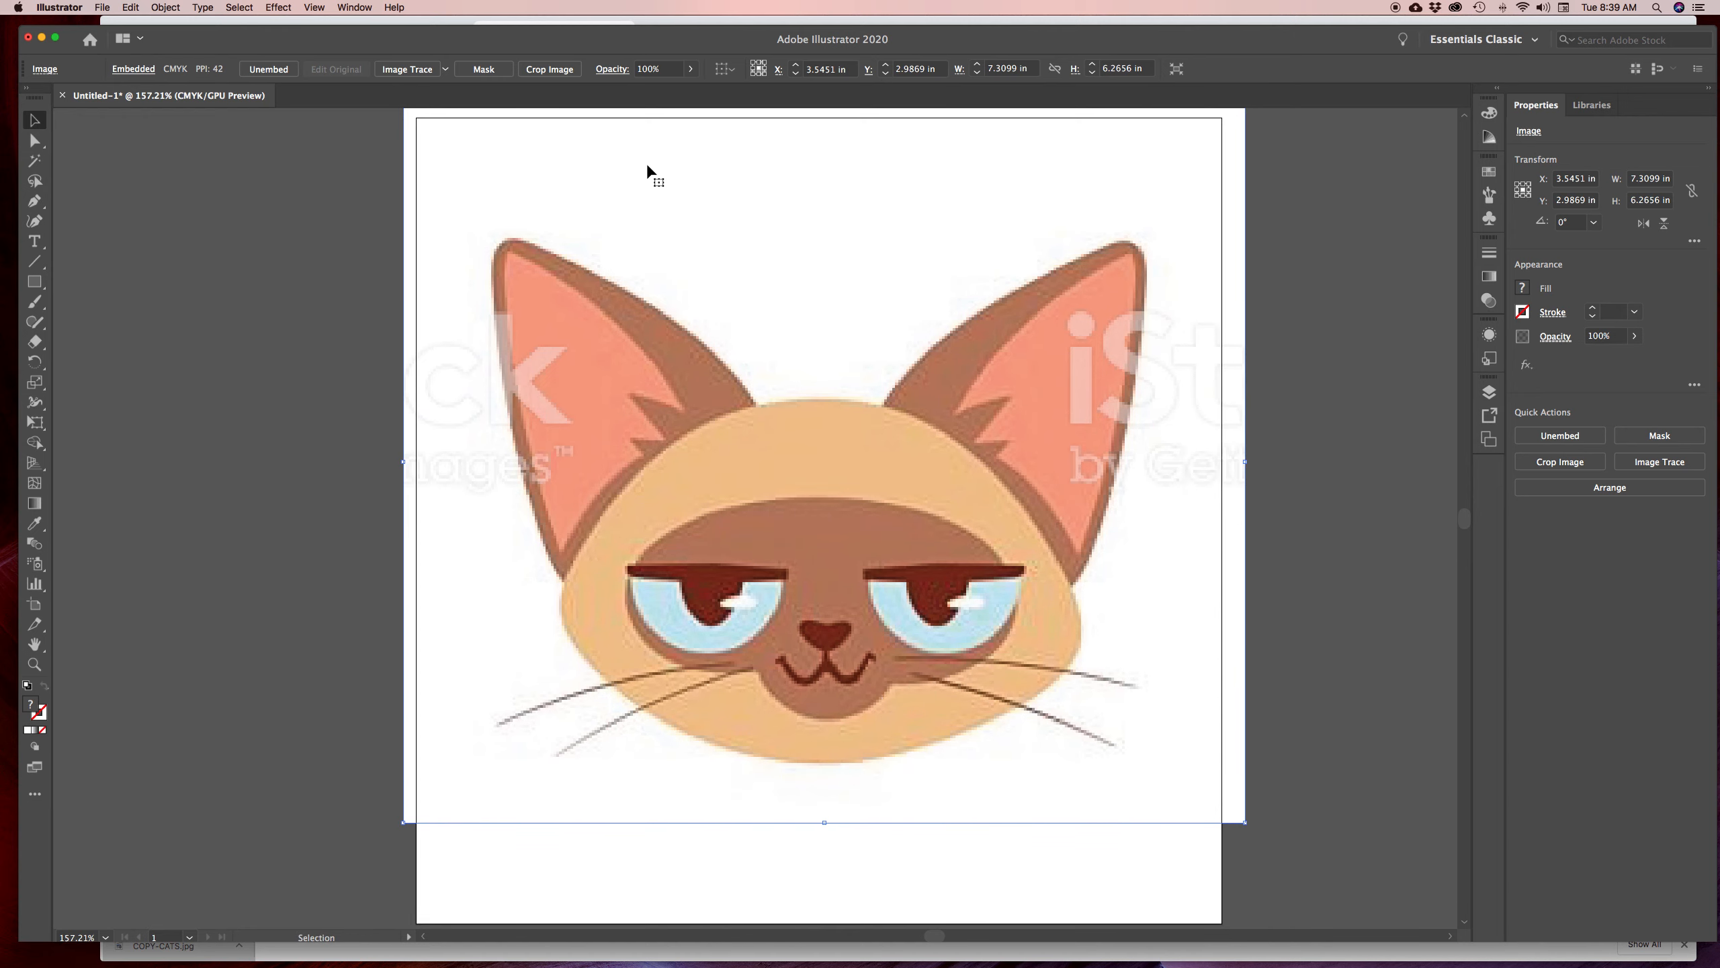
Show the document's layers, rename Layer 1 as bacground, and toggle its visibility off and on again
{"action": "left_click", "coordinate": [354, 7]}
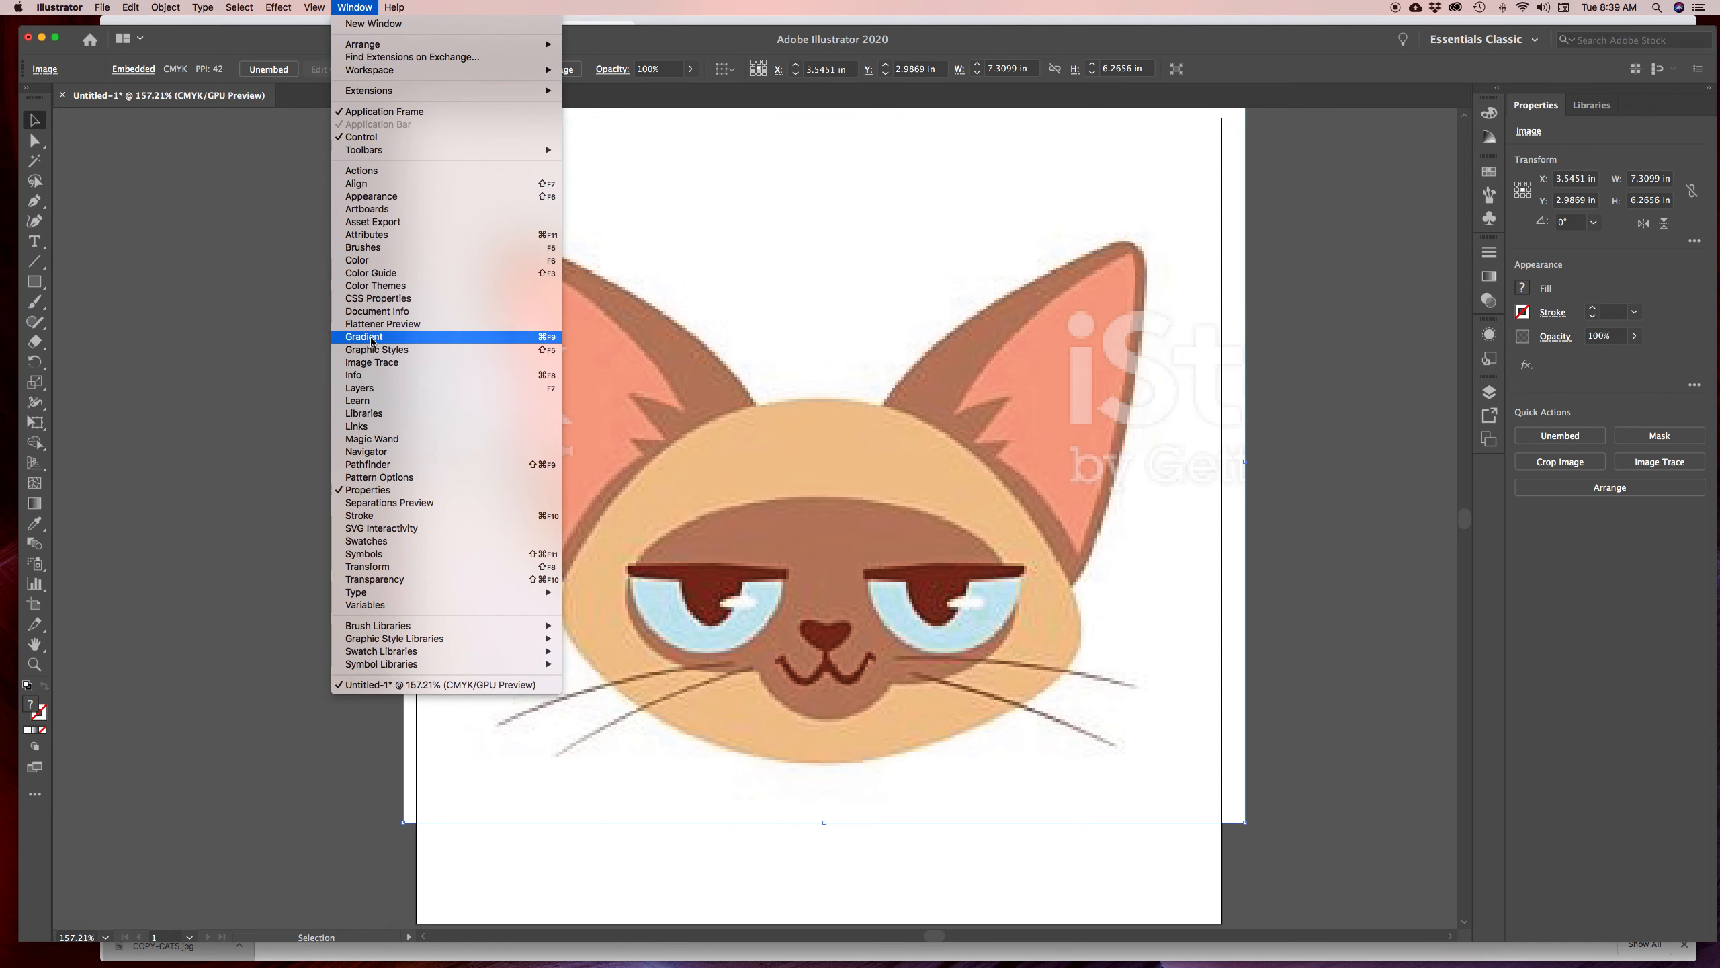
{"action": "left_click", "coordinate": [376, 388]}
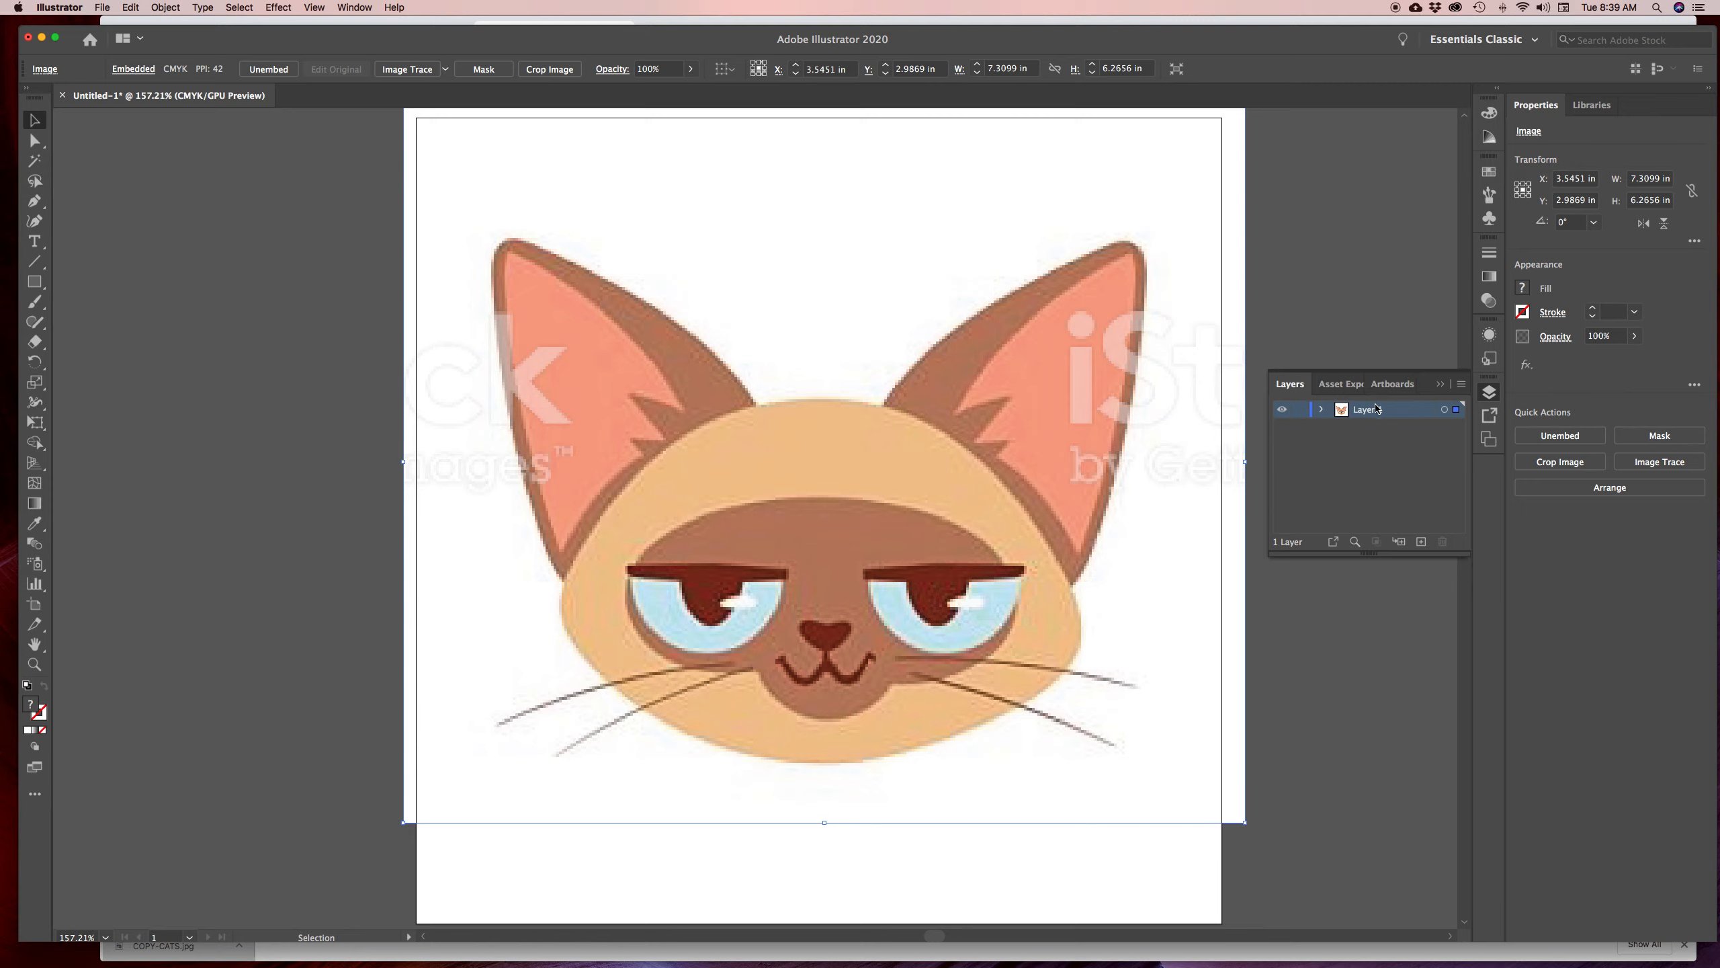
{"action": "double_click", "coordinate": [1367, 411]}
{"action": "type", "text": "bacground"}
{"action": "key", "text": "Return"}
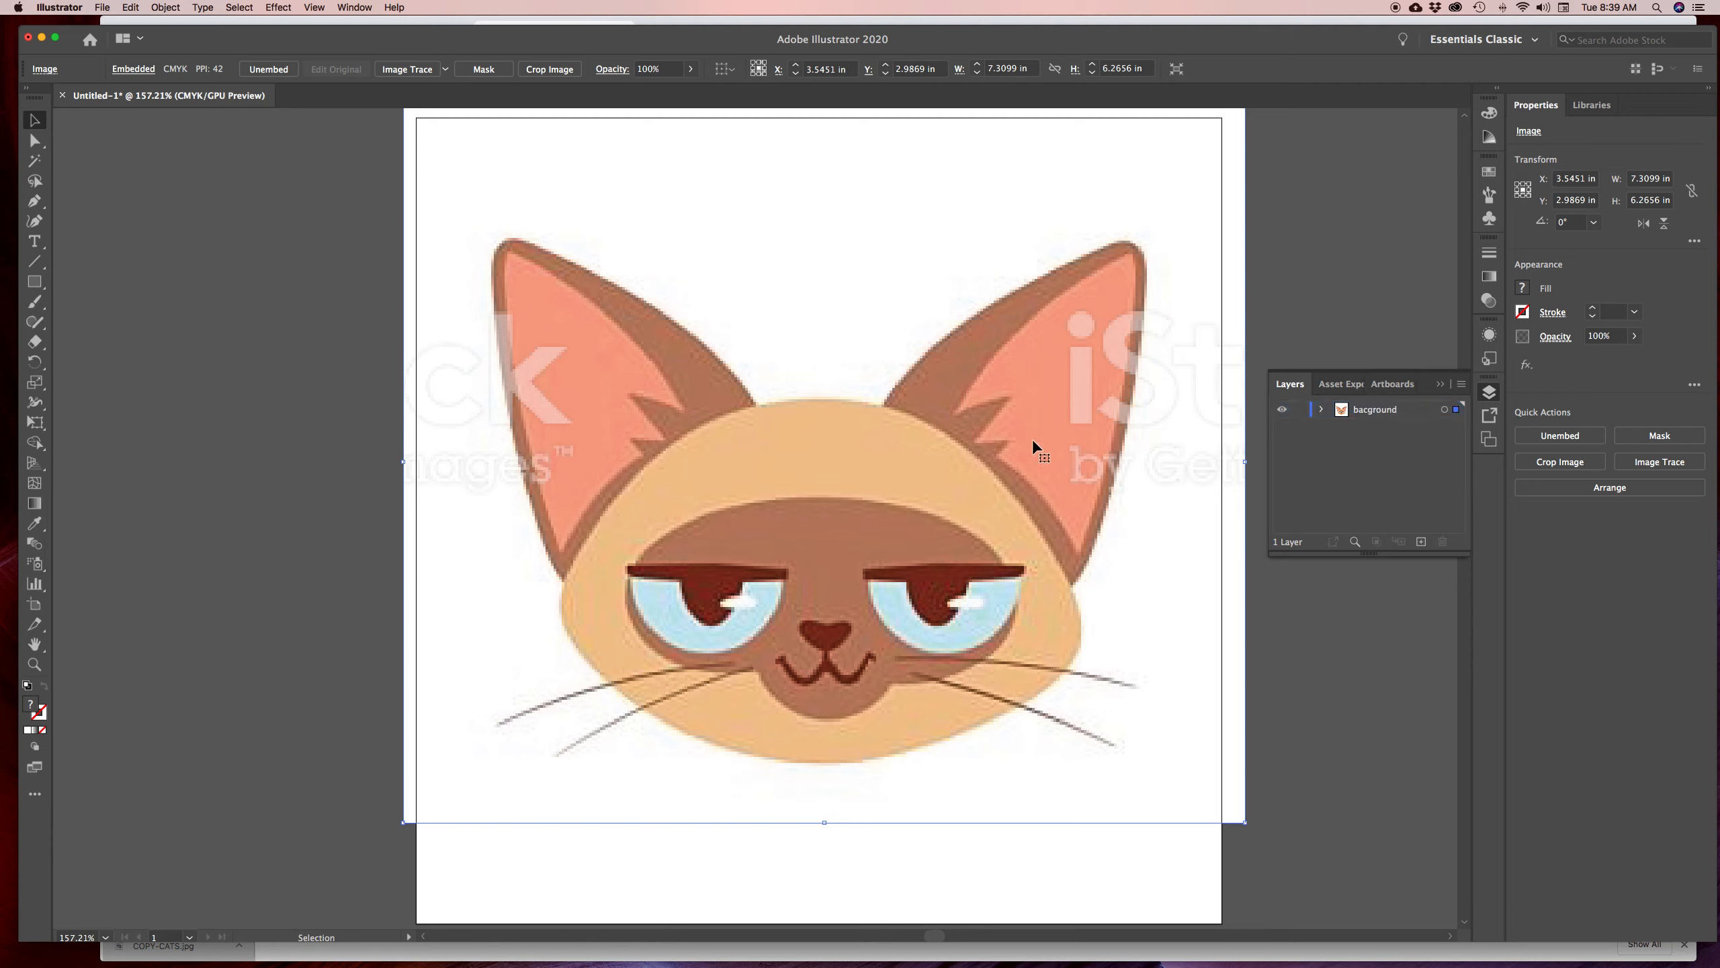
{"action": "left_click", "coordinate": [1282, 409]}
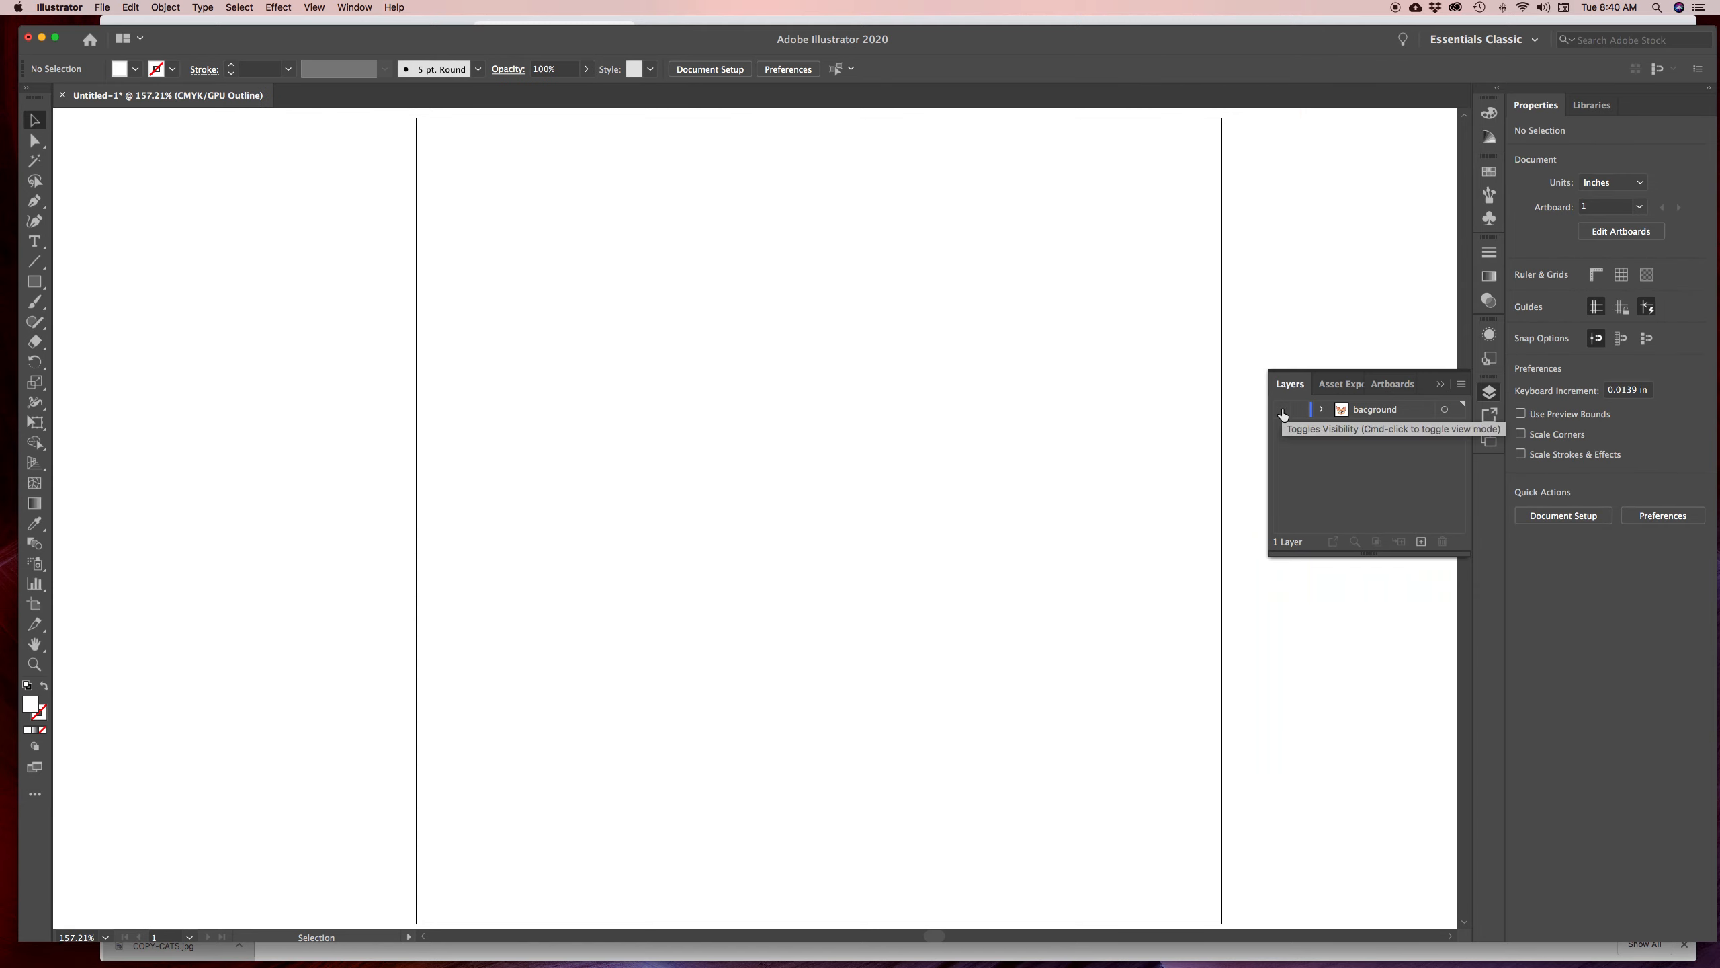
{"action": "left_click", "coordinate": [1283, 411]}
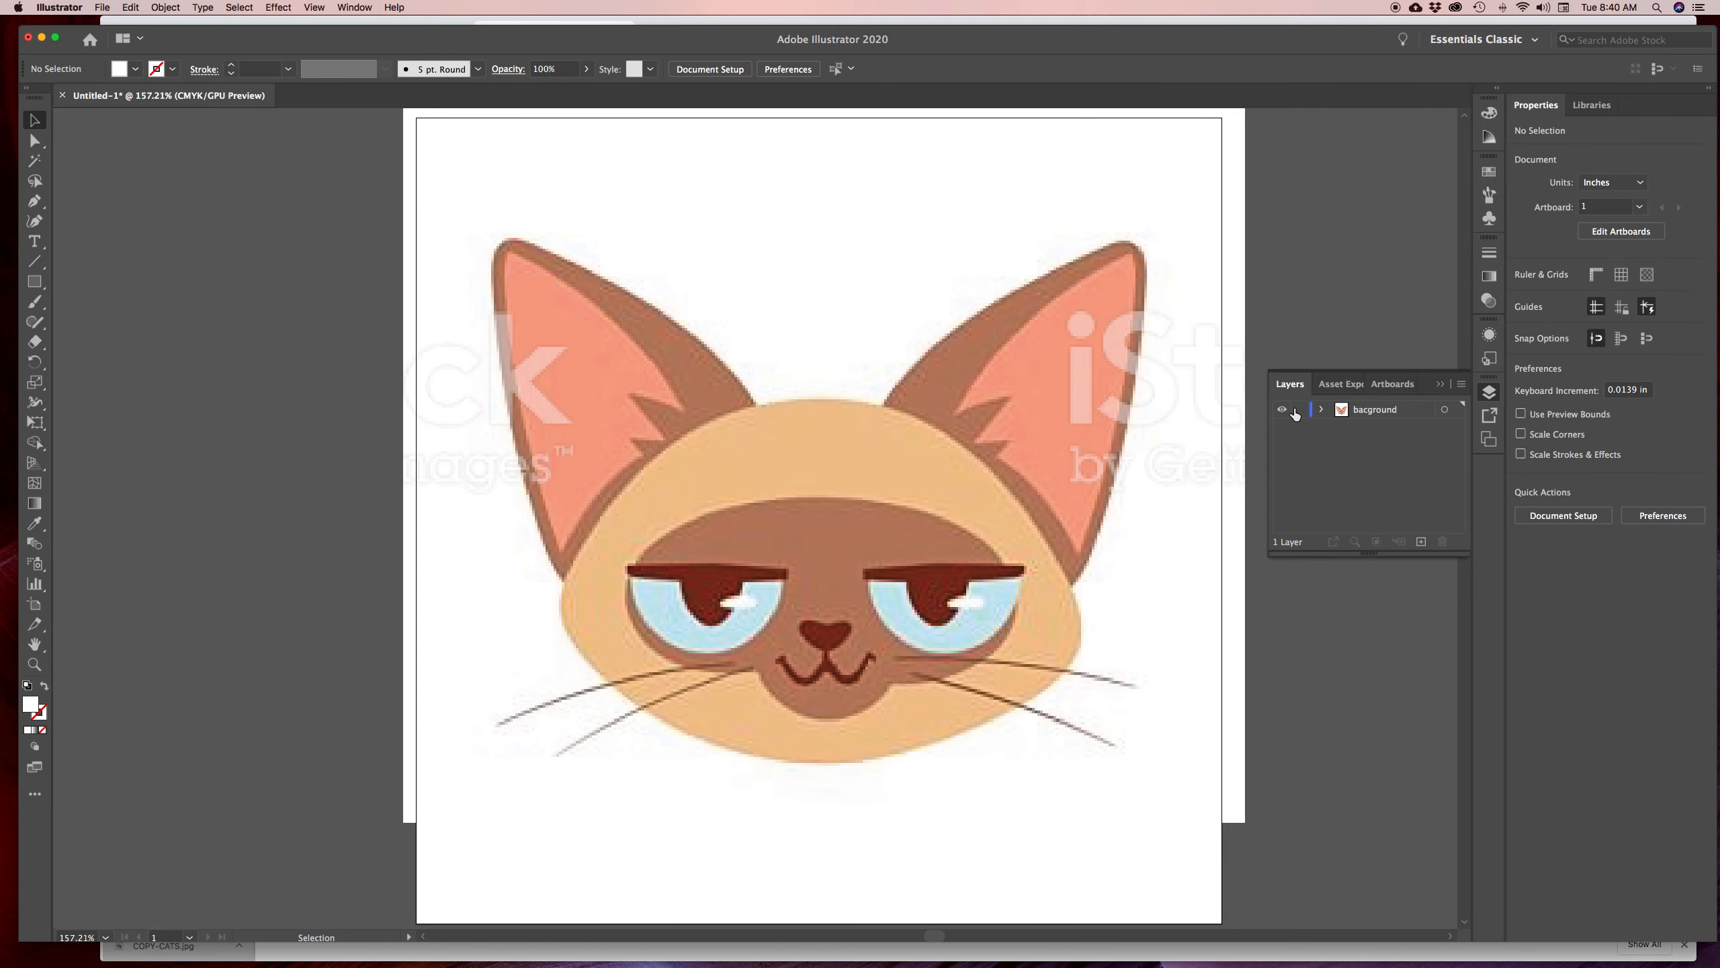
Add a new layer named head above the bacground layer and lock the bacground layer
{"action": "left_click", "coordinate": [1421, 542]}
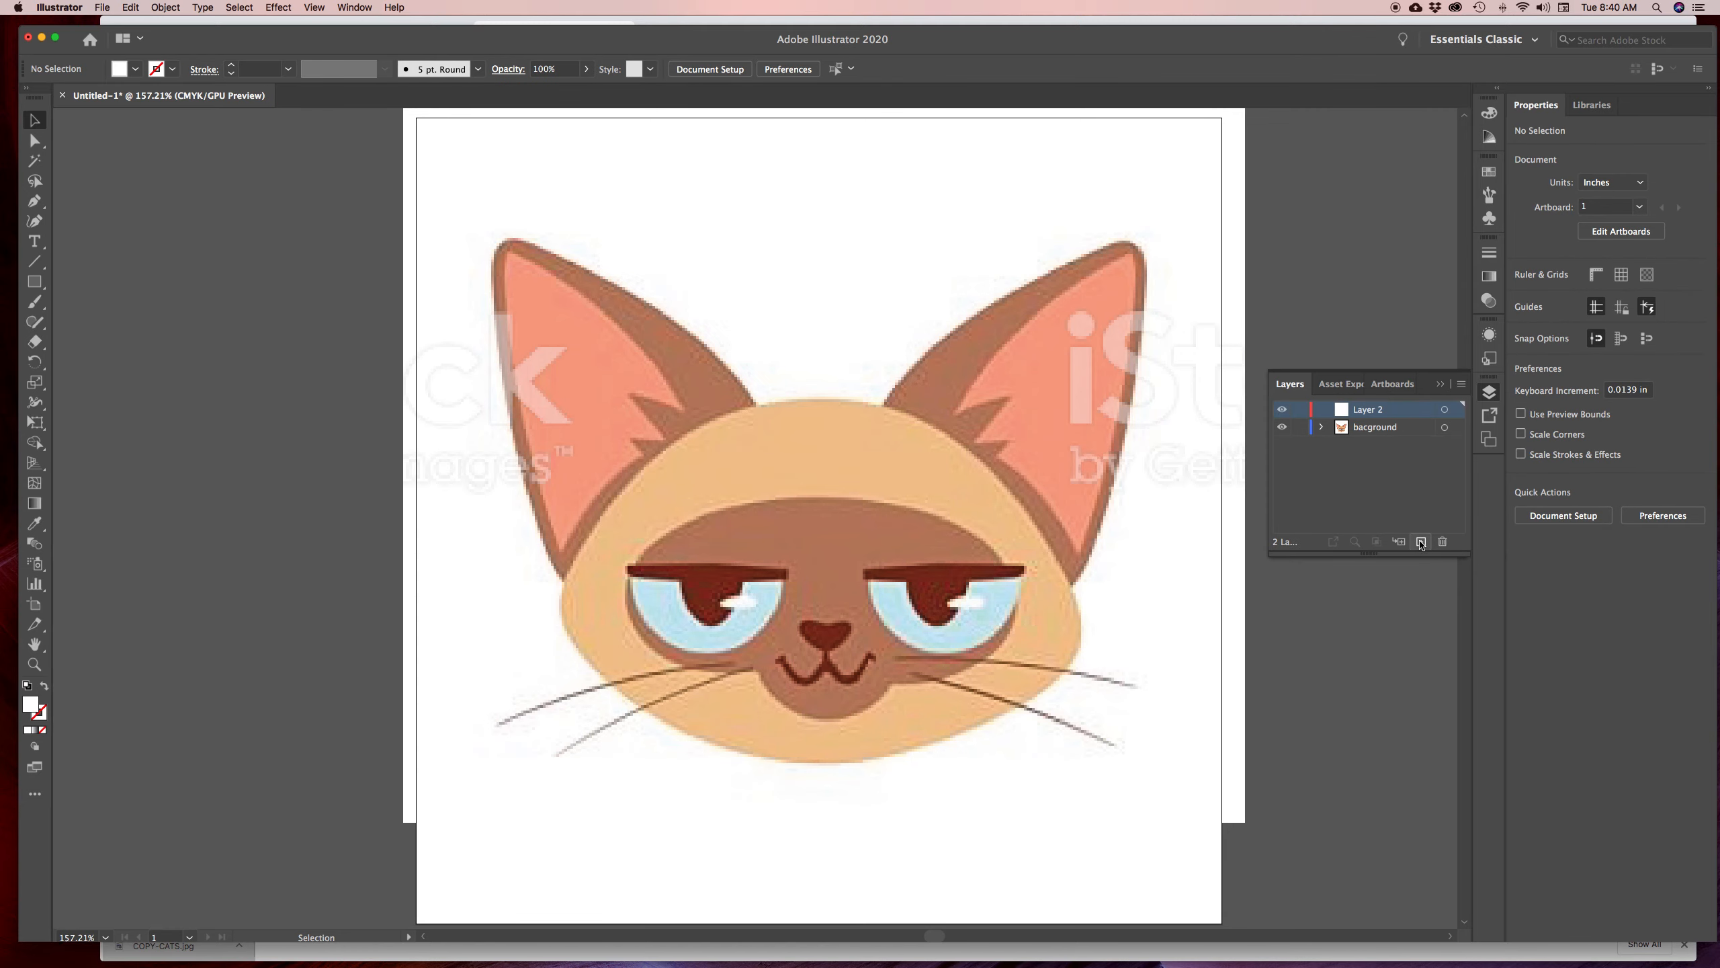
{"action": "double_click", "coordinate": [1378, 410]}
{"action": "type", "text": "head"}
{"action": "key", "text": "Return"}
{"action": "left_click", "coordinate": [1299, 428]}
Draw an ellipse about 5.04 by 3.07 in over the cat's face on the head layer, and expand the toolbar to two columns
{"action": "left_click_drag", "start_coordinate": [35, 281], "coordinate": [111, 323]}
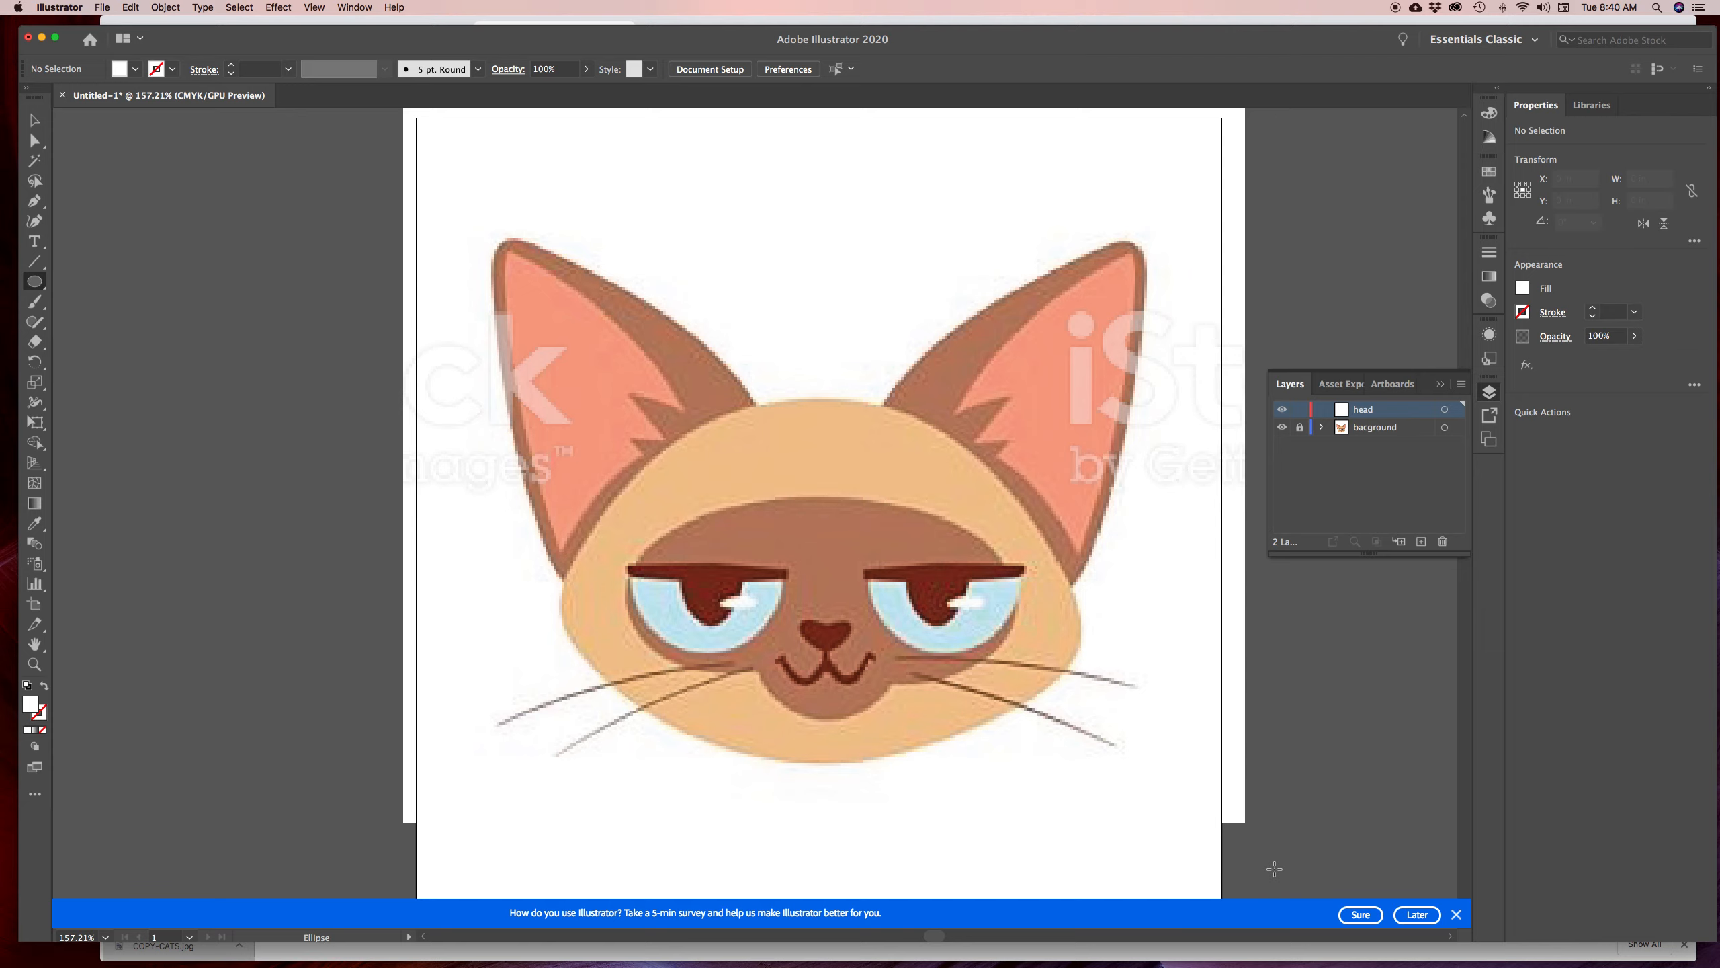
{"action": "left_click", "coordinate": [1456, 914]}
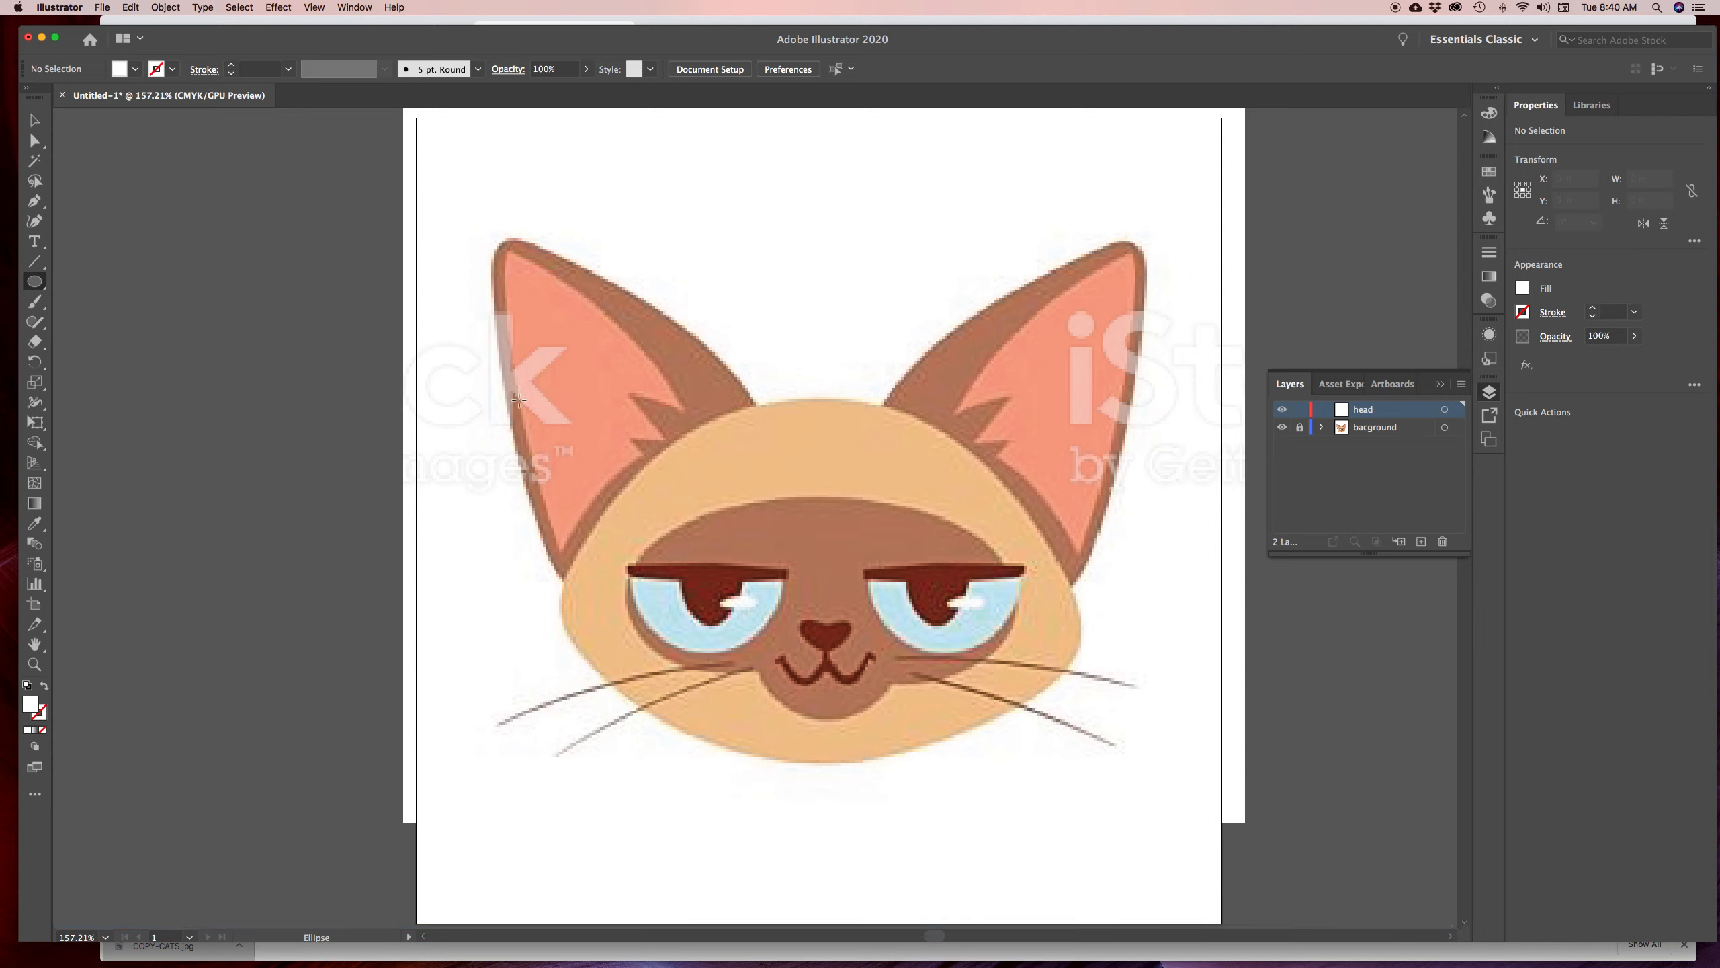
{"action": "mouse_move", "coordinate": [518, 400]}
{"action": "left_mouse_down"}
{"action": "mouse_move", "coordinate": [753, 565]}
{"action": "mouse_move", "coordinate": [1098, 752]}
{"action": "left_mouse_up"}
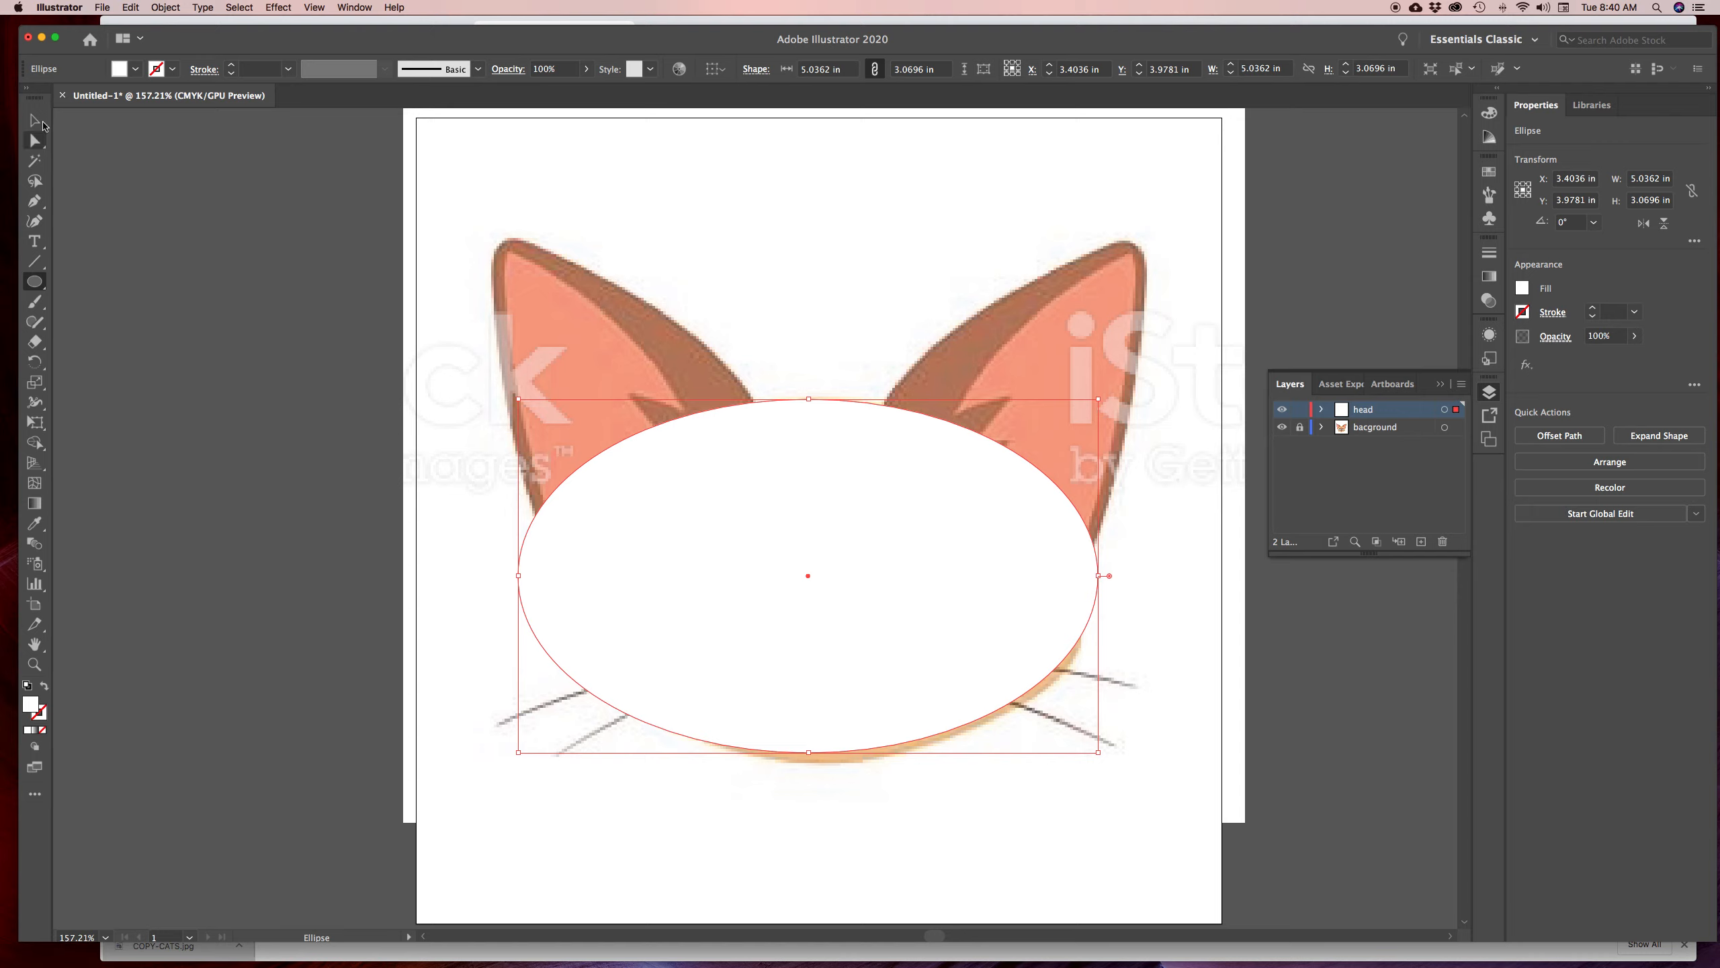
{"action": "left_click", "coordinate": [28, 90]}
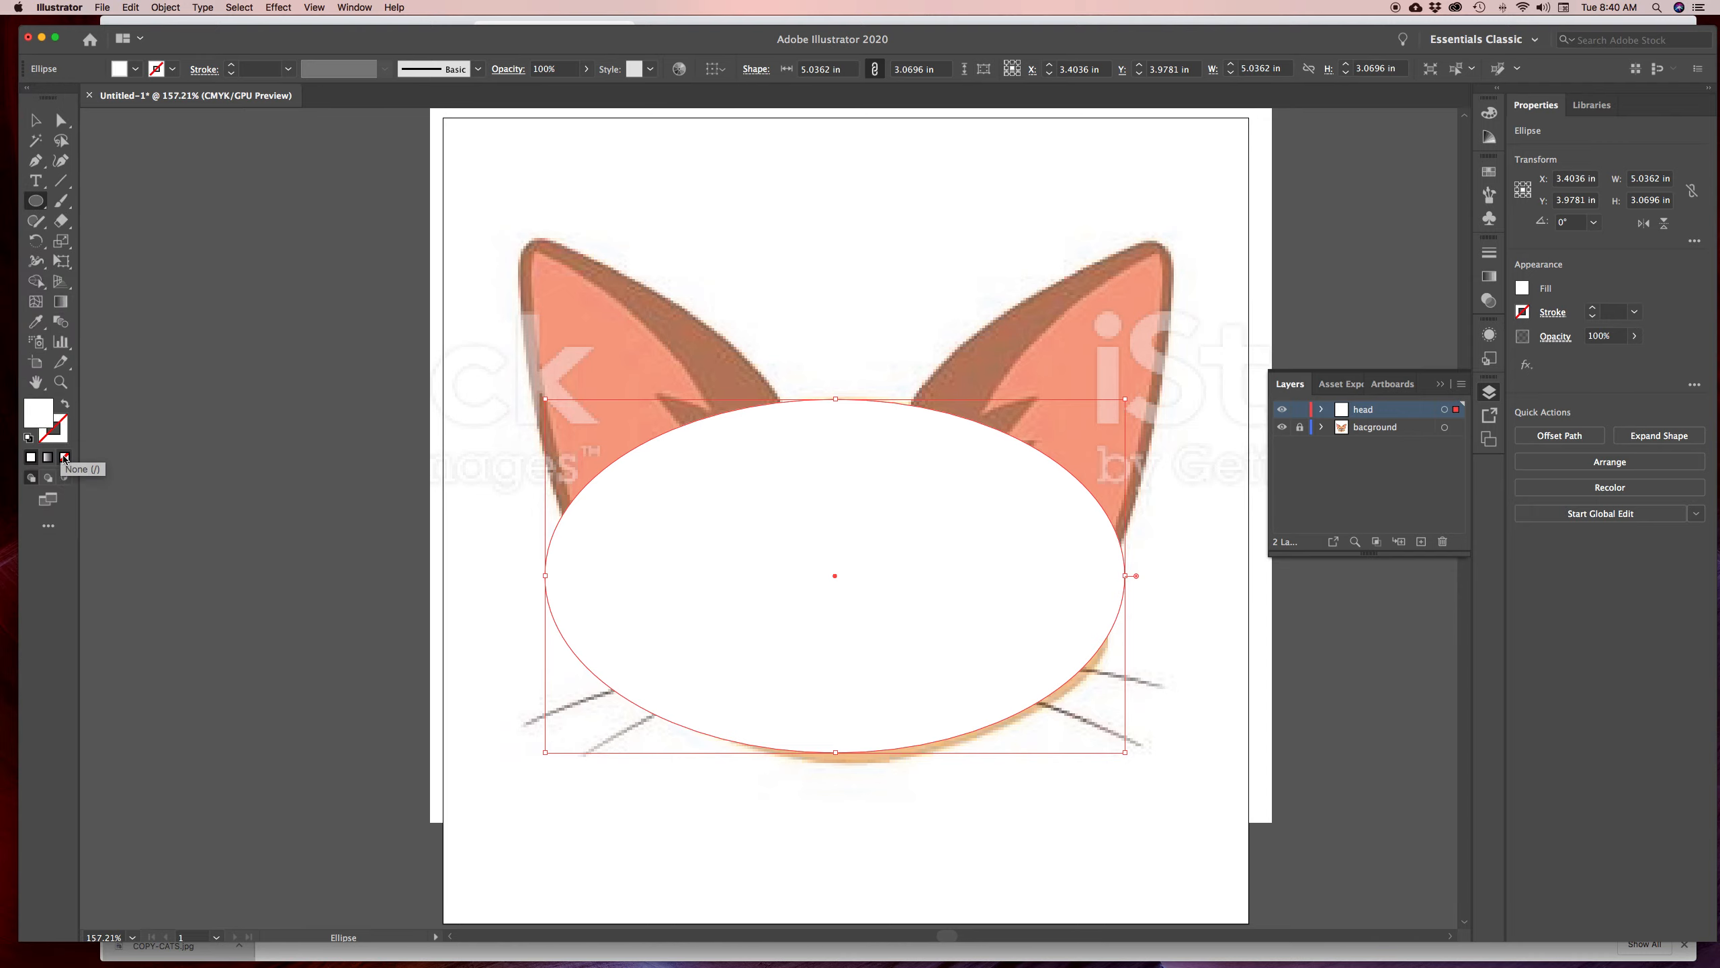
Remove the ellipse's fill and give it a dark brown 1 pt stroke
{"action": "left_click", "coordinate": [65, 458]}
{"action": "left_click", "coordinate": [62, 434]}
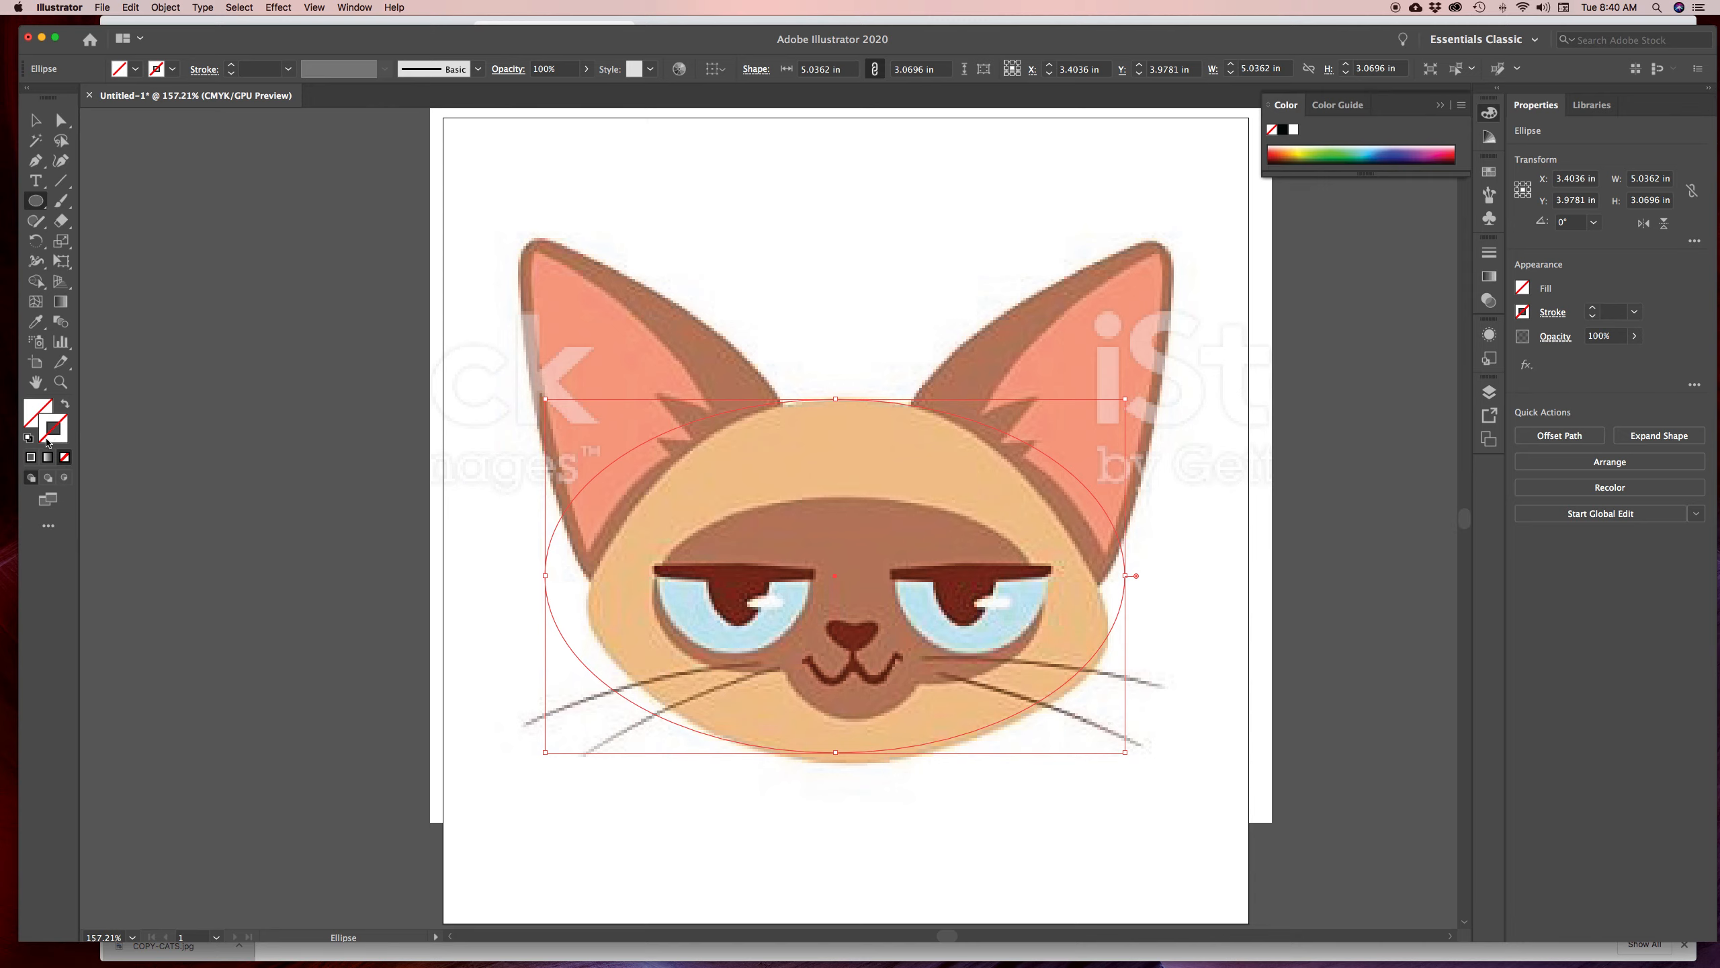
{"action": "left_click", "coordinate": [164, 65]}
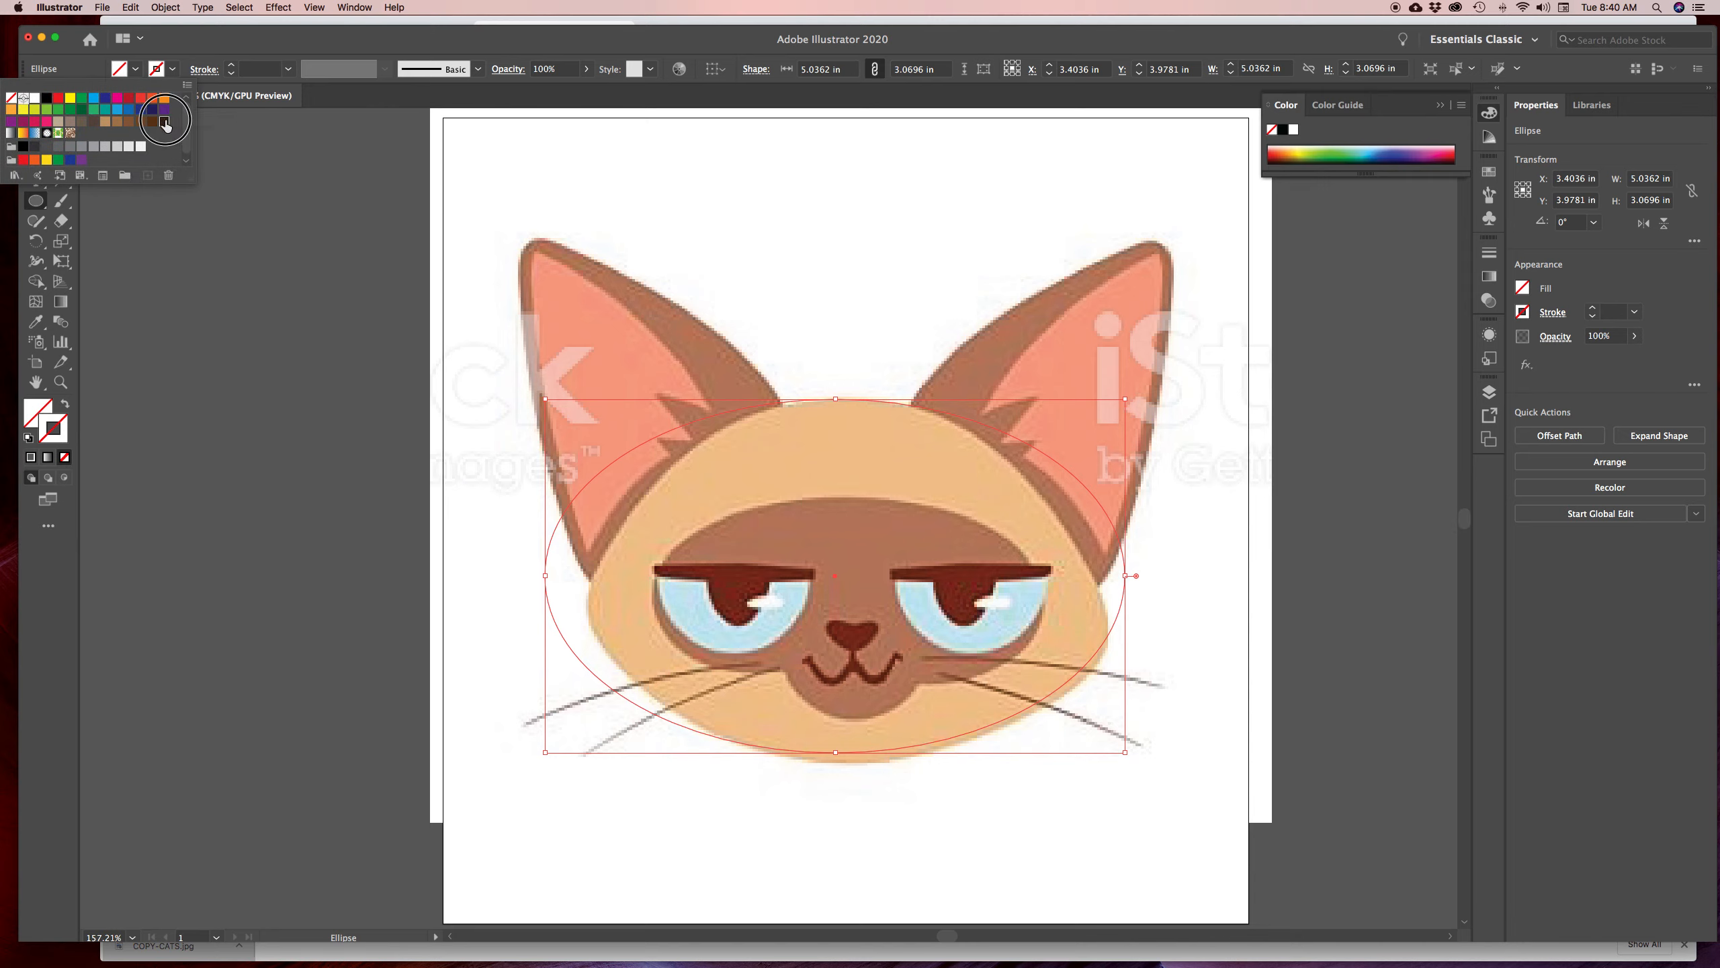
{"action": "left_click", "coordinate": [165, 124]}
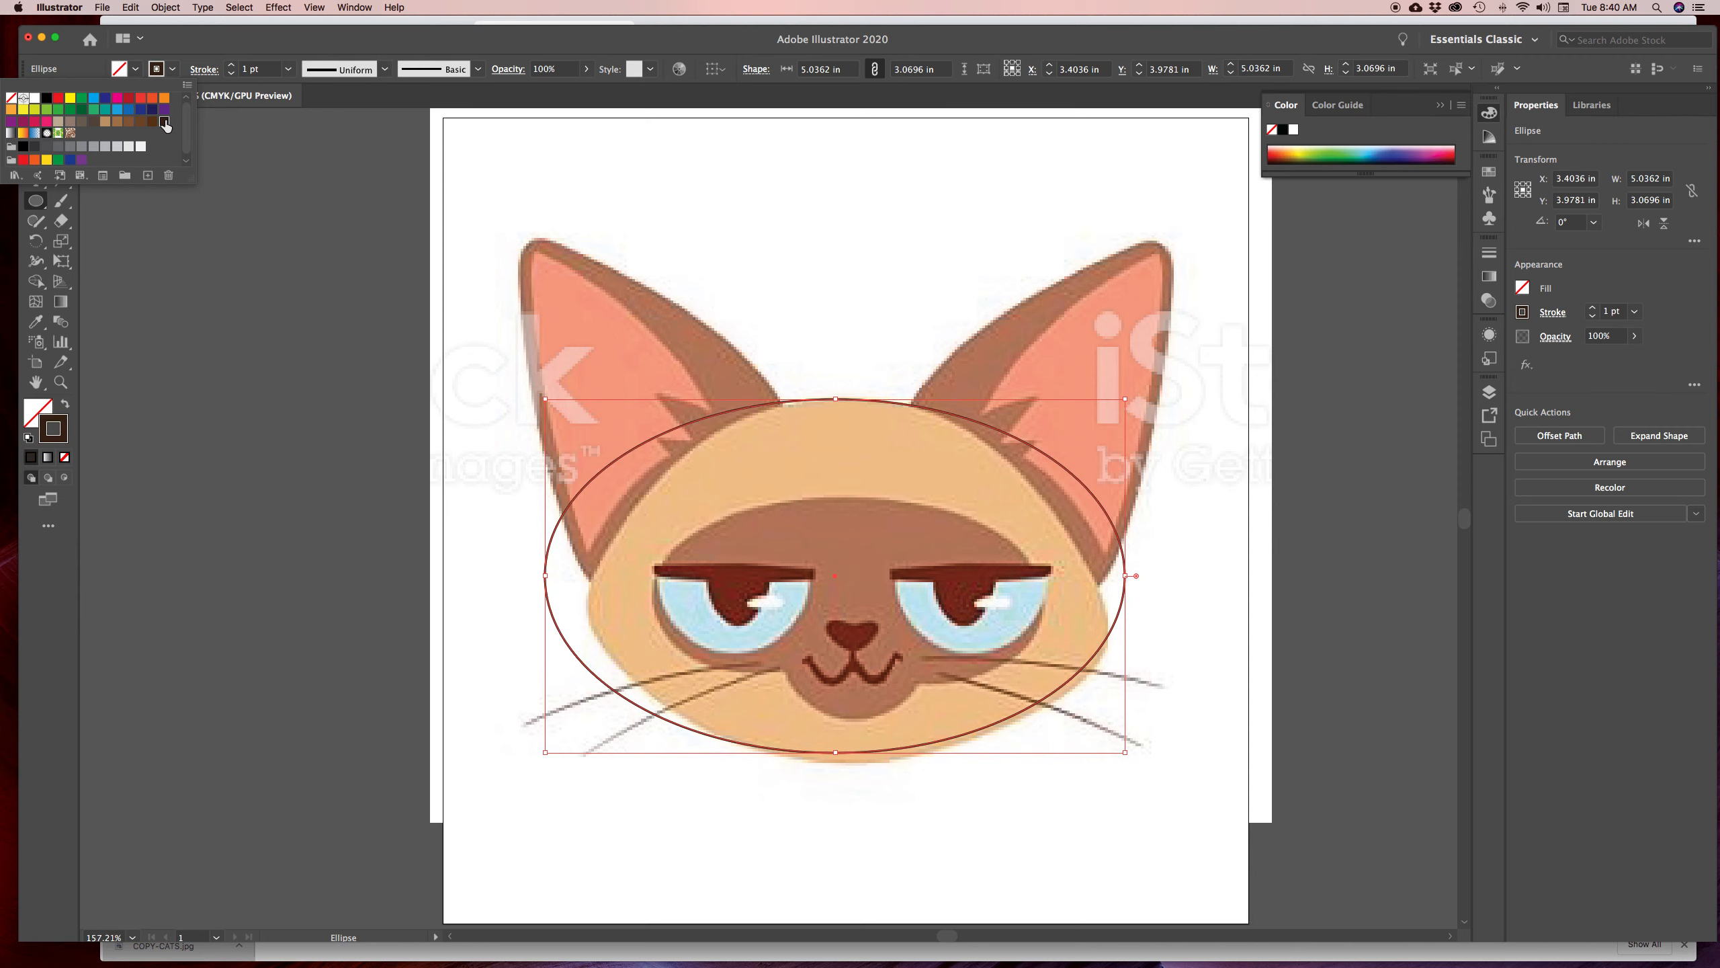
{"action": "left_click", "coordinate": [120, 299]}
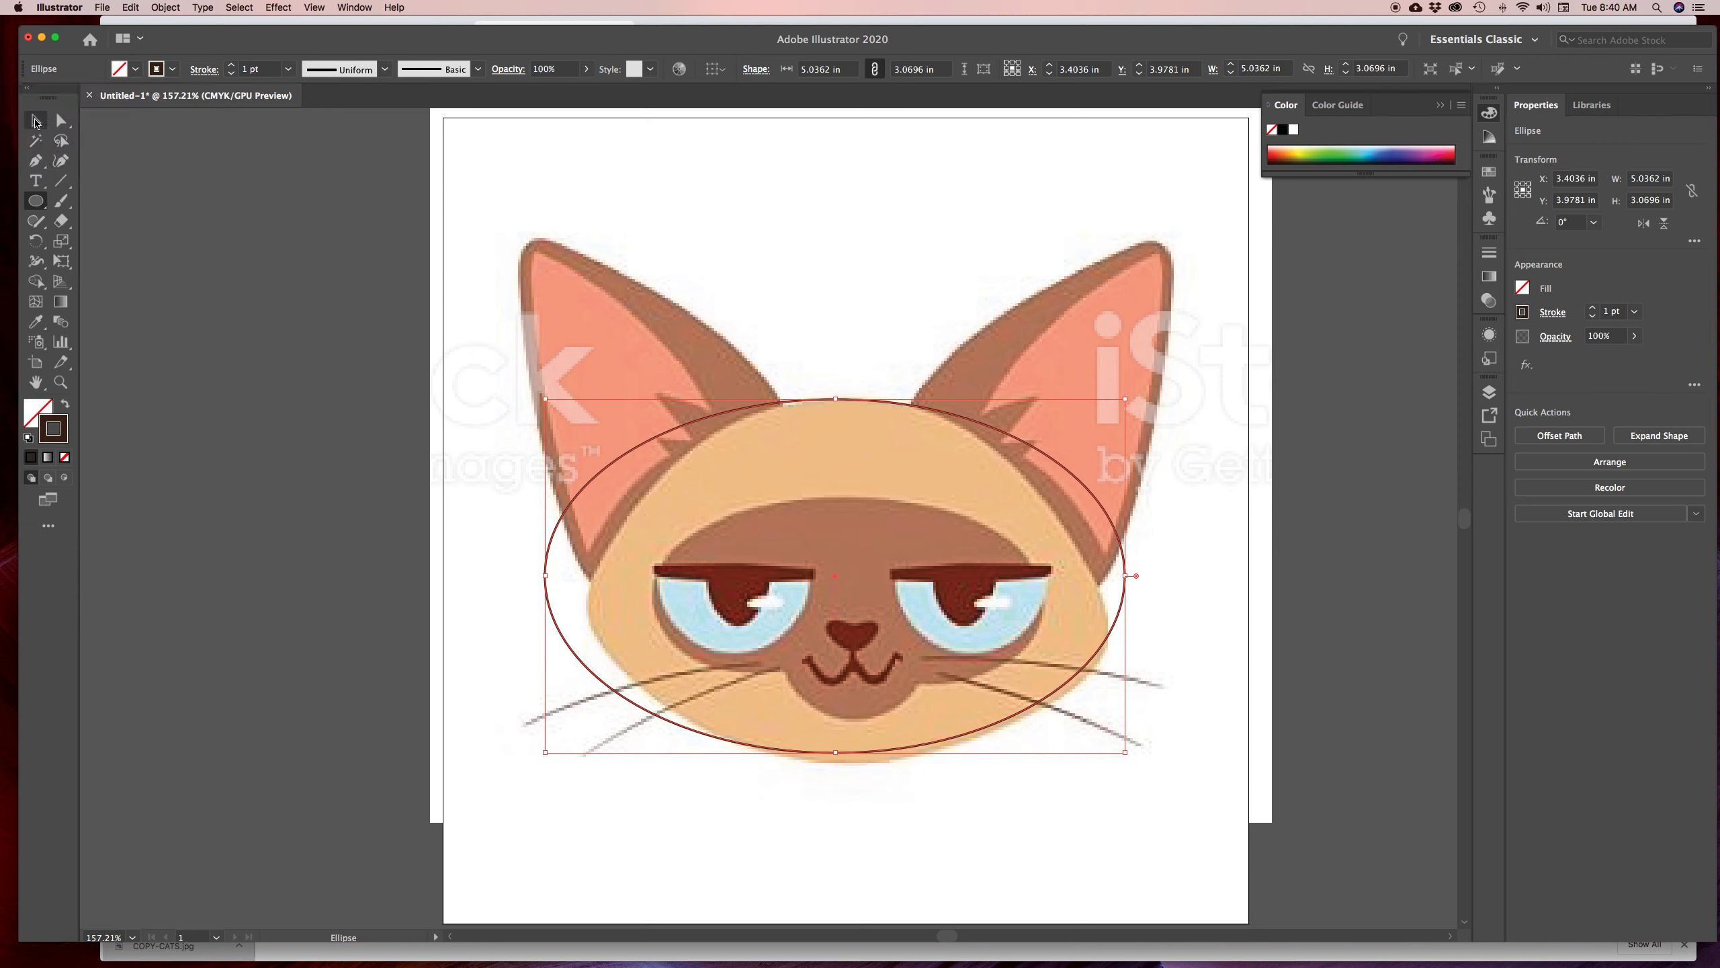
Shift the ellipse over the cat's face and pull its left and right anchor points in and down onto the cheek edges
{"action": "left_click", "coordinate": [36, 123]}
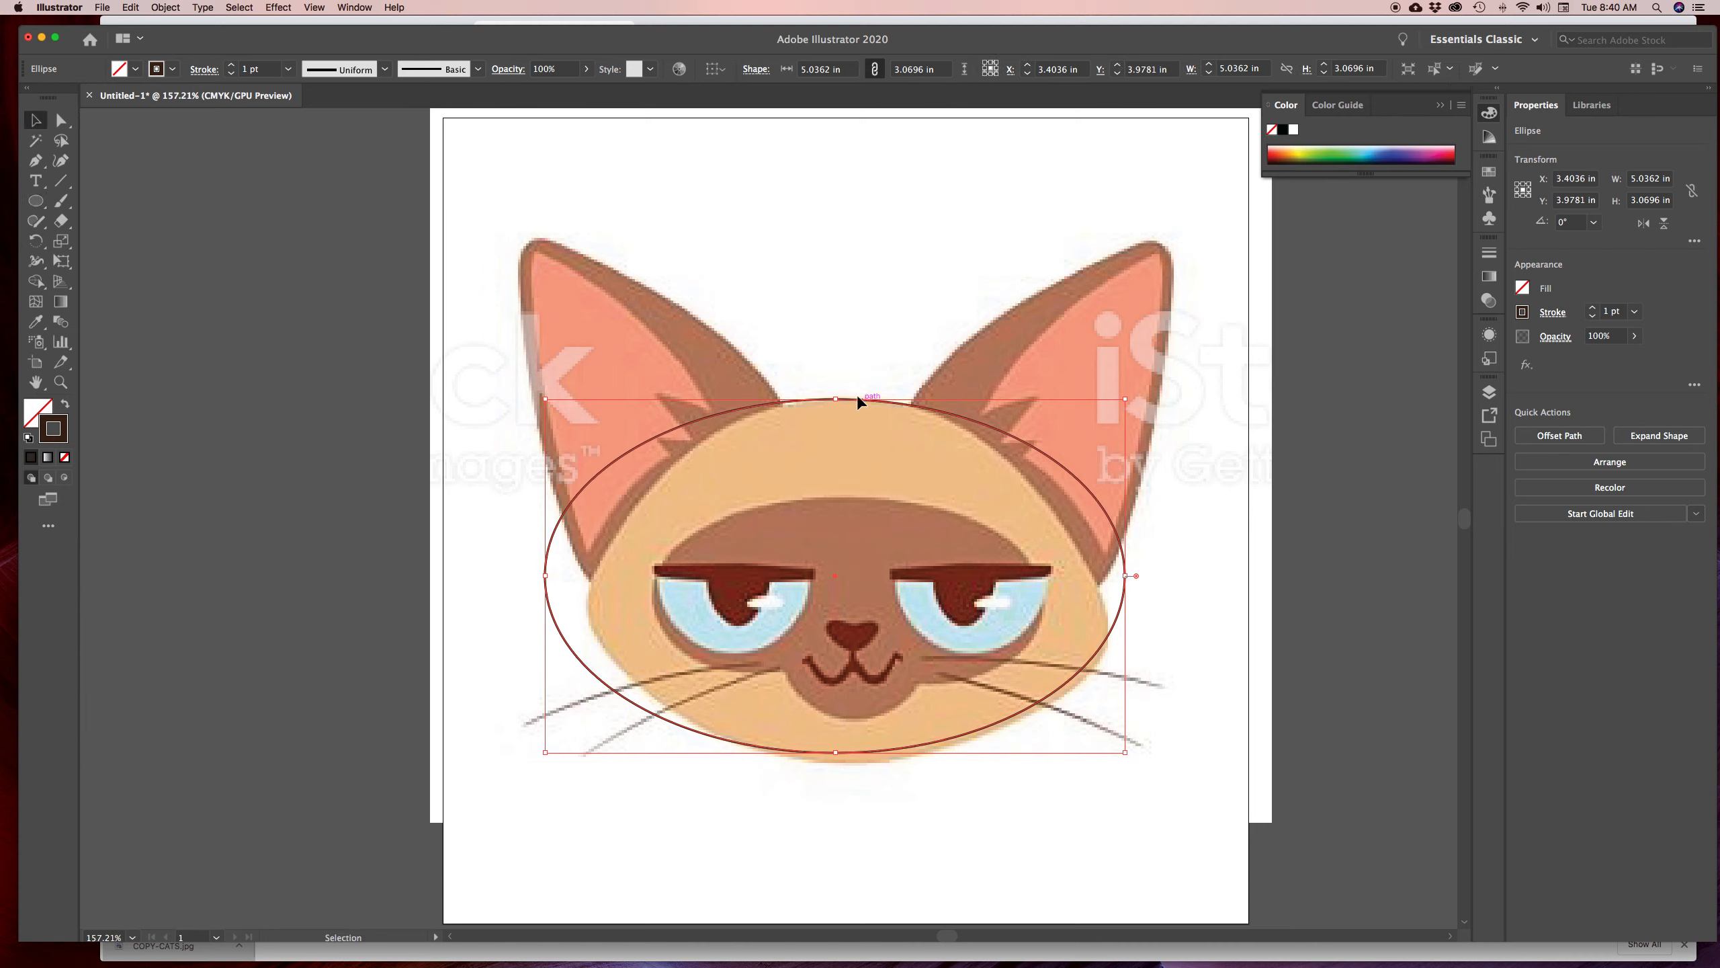
{"action": "left_click_drag", "start_coordinate": [859, 403], "coordinate": [879, 409]}
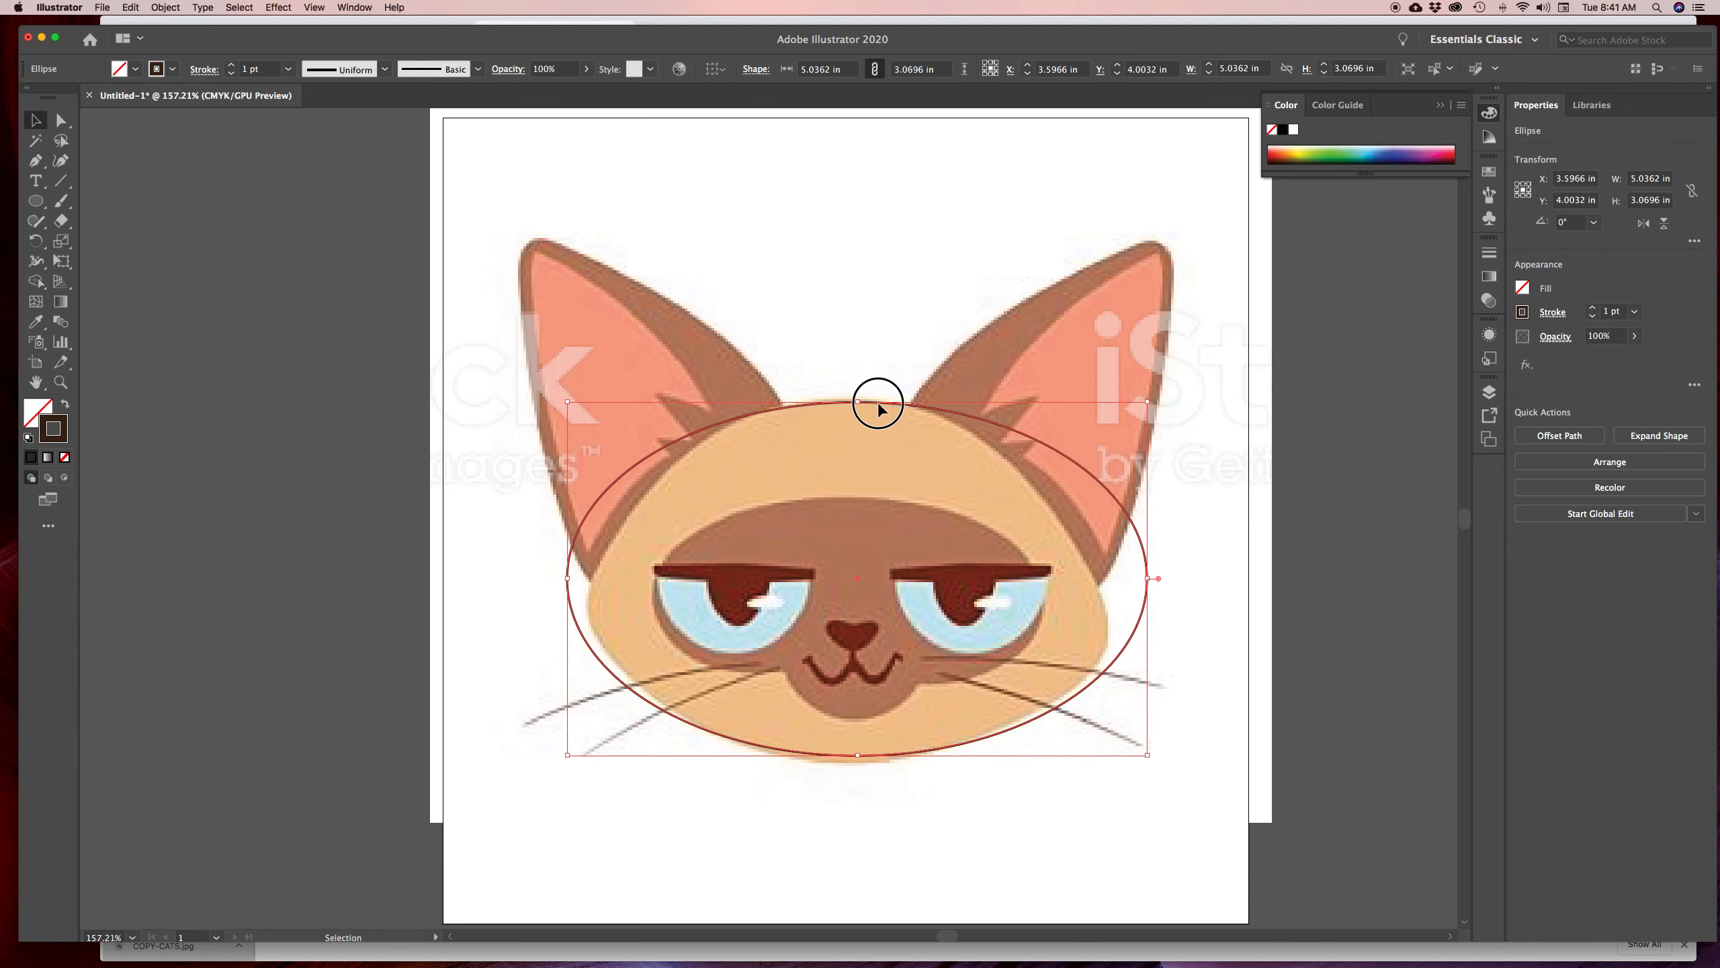
{"action": "left_click", "coordinate": [61, 122]}
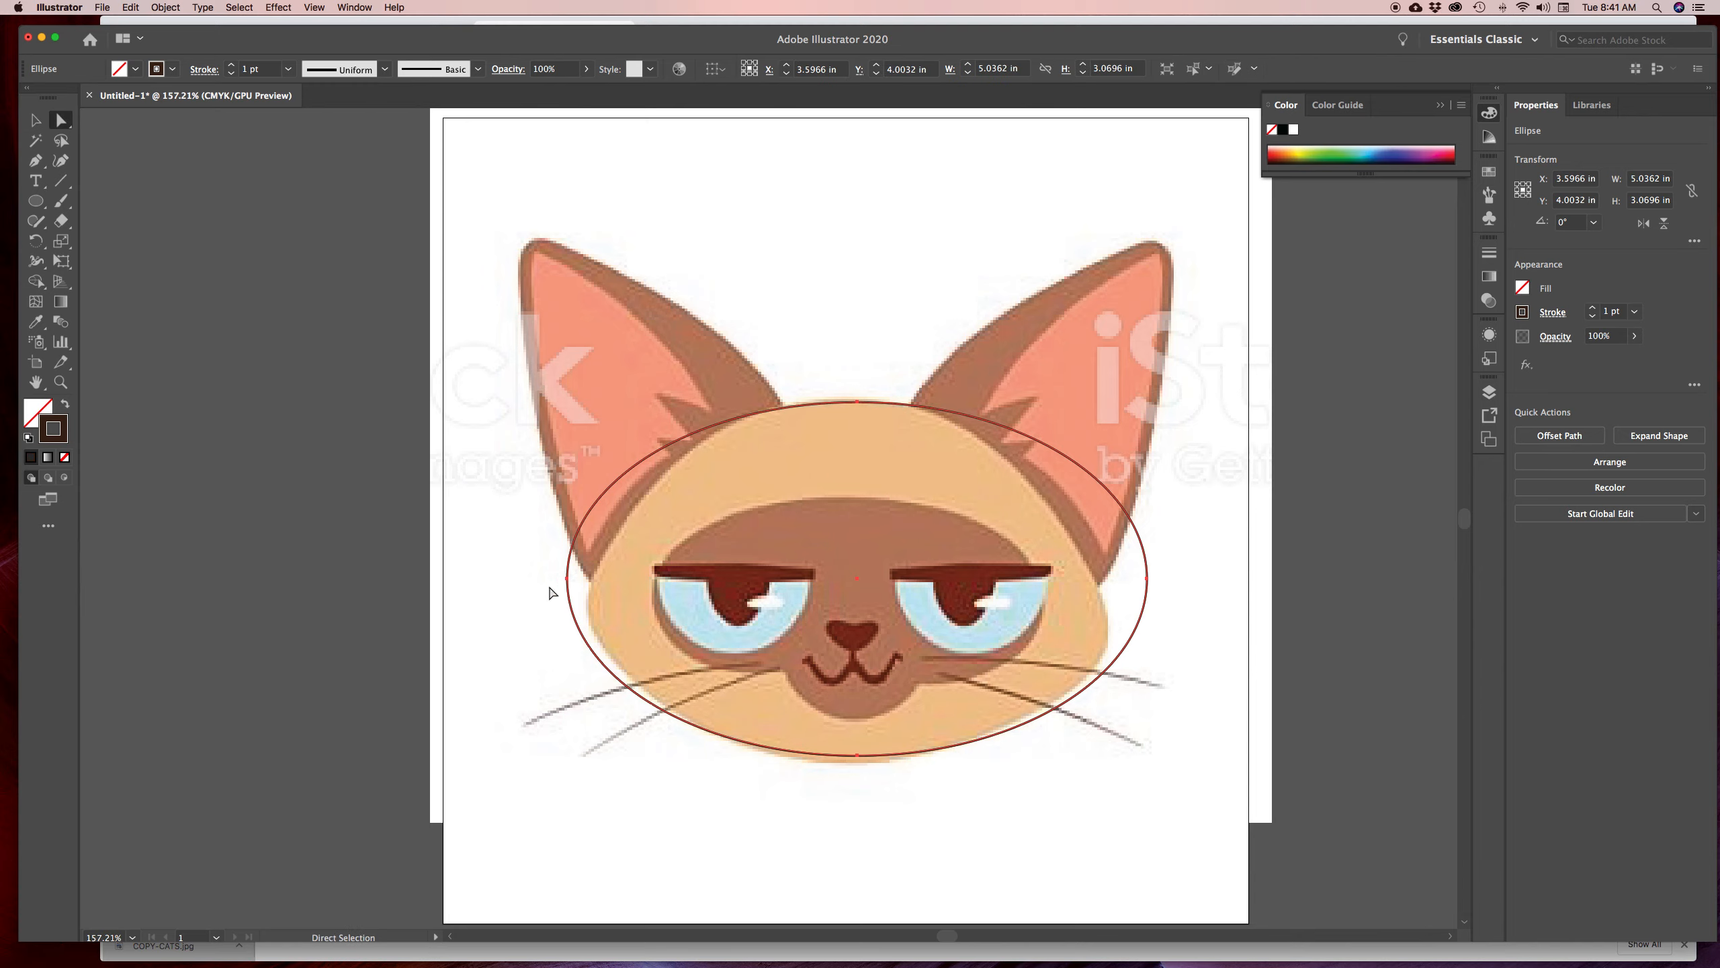
{"action": "left_click", "coordinate": [568, 579]}
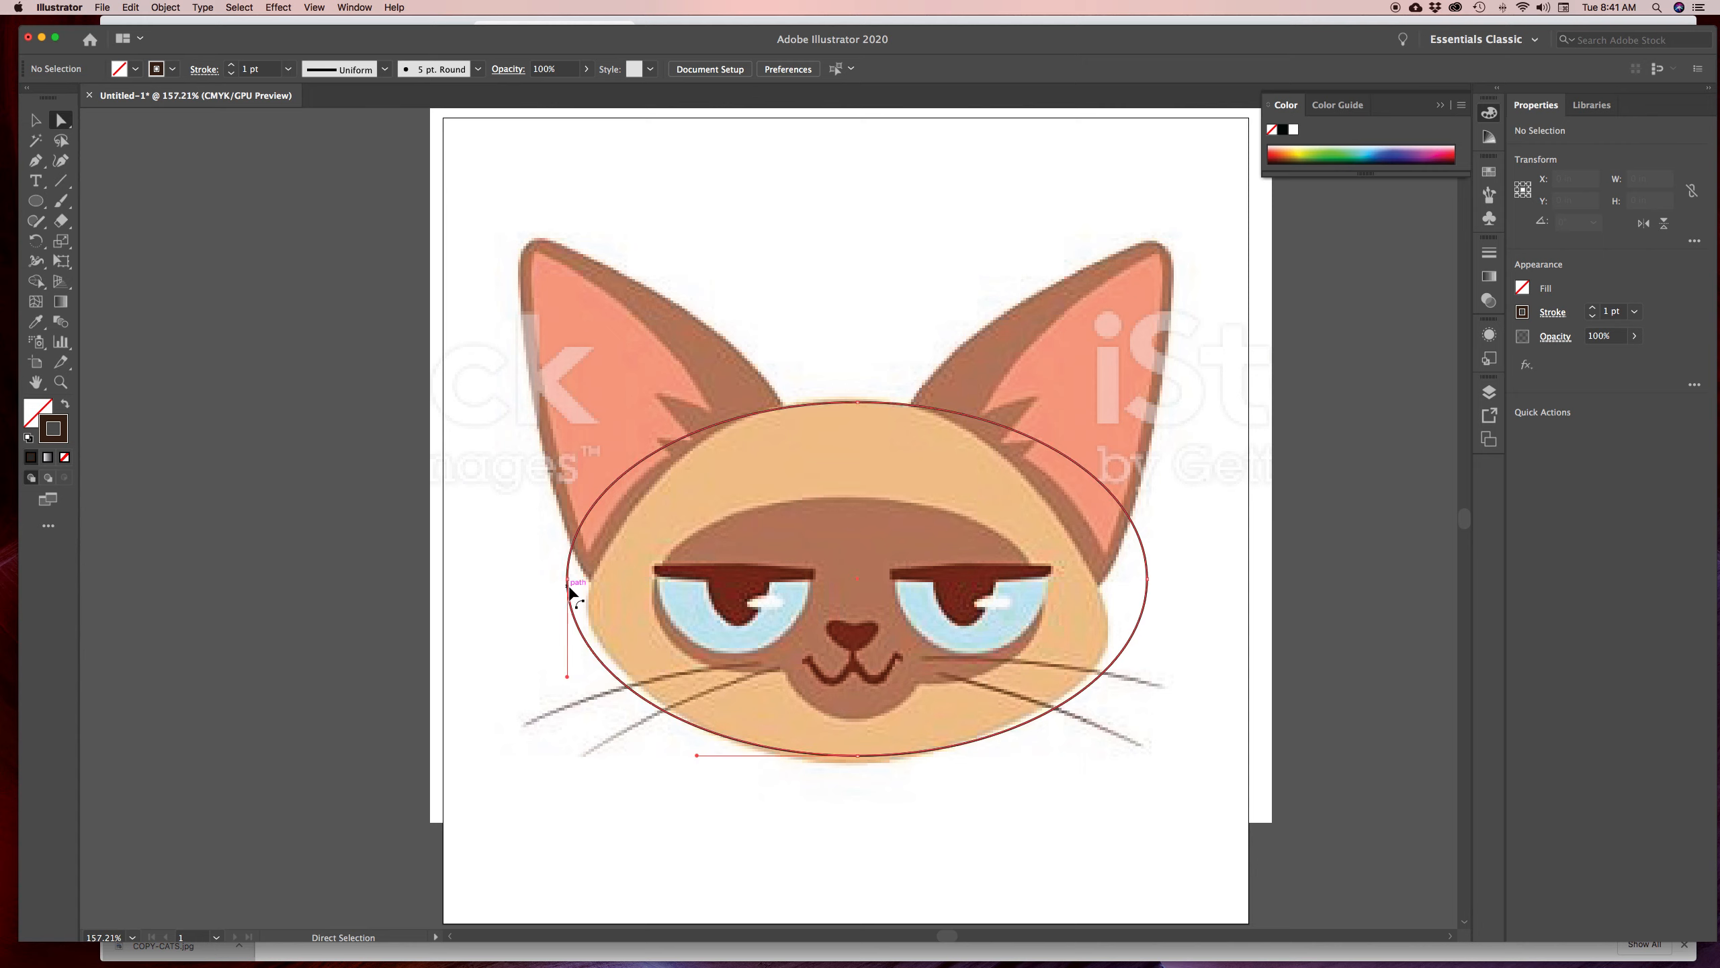
{"action": "left_click_drag", "start_coordinate": [568, 583], "coordinate": [587, 608]}
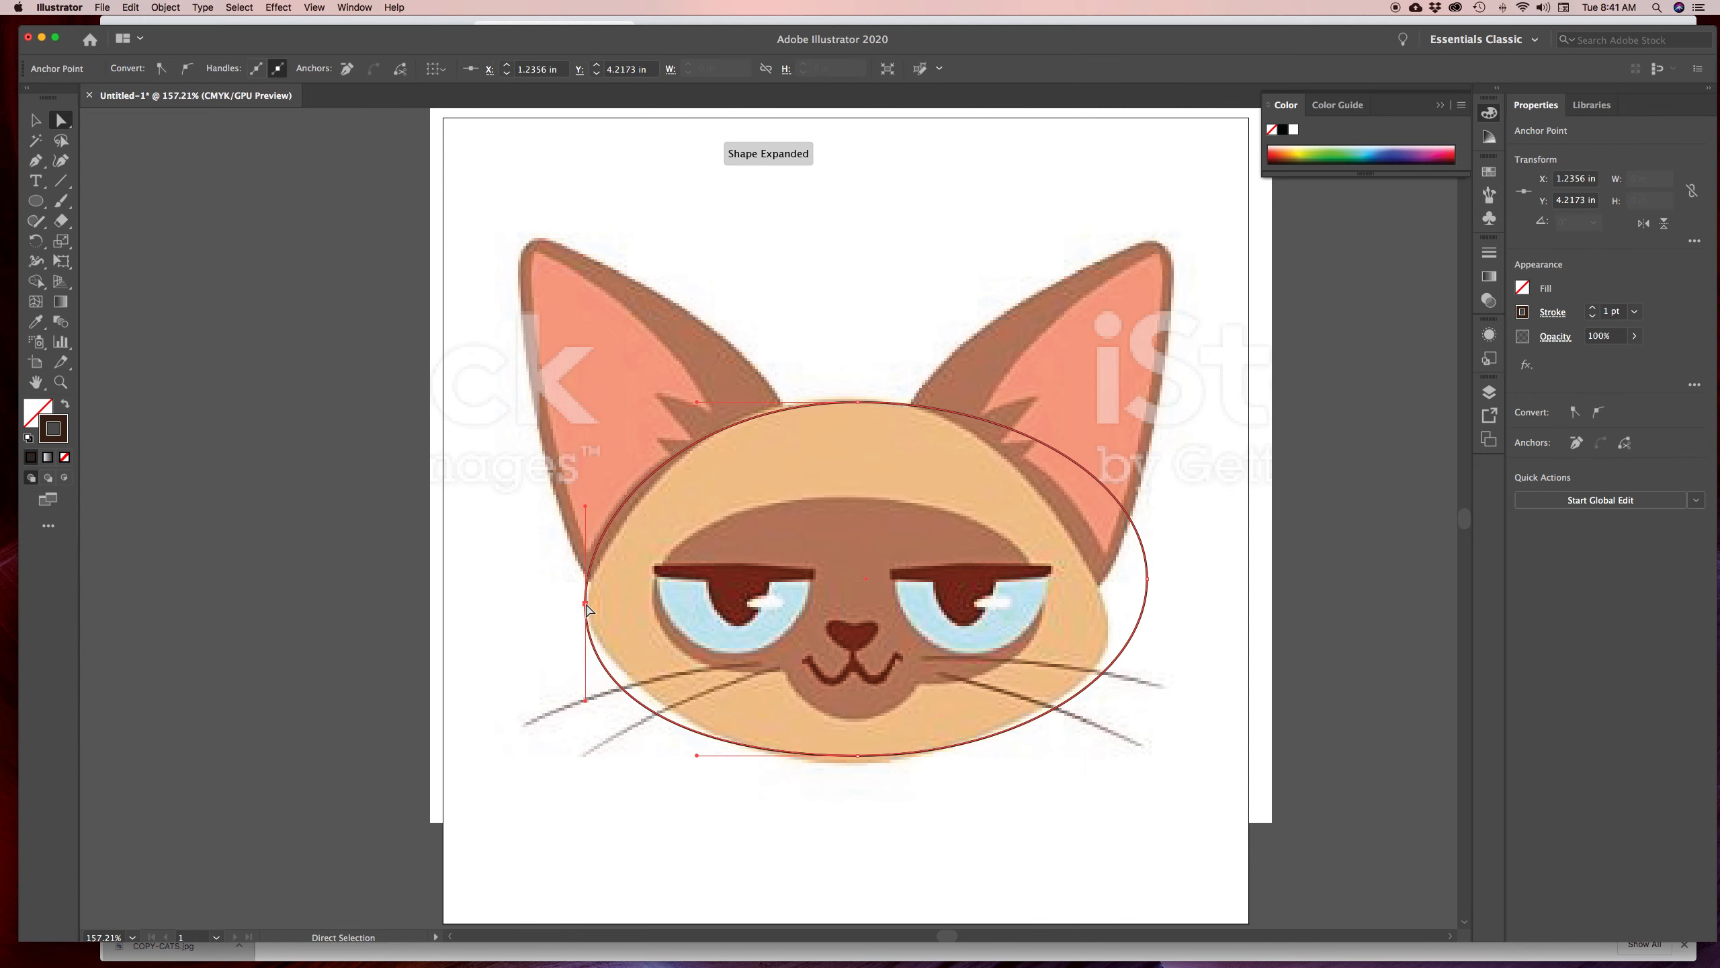
{"action": "left_click_drag", "start_coordinate": [1146, 578], "coordinate": [1111, 628]}
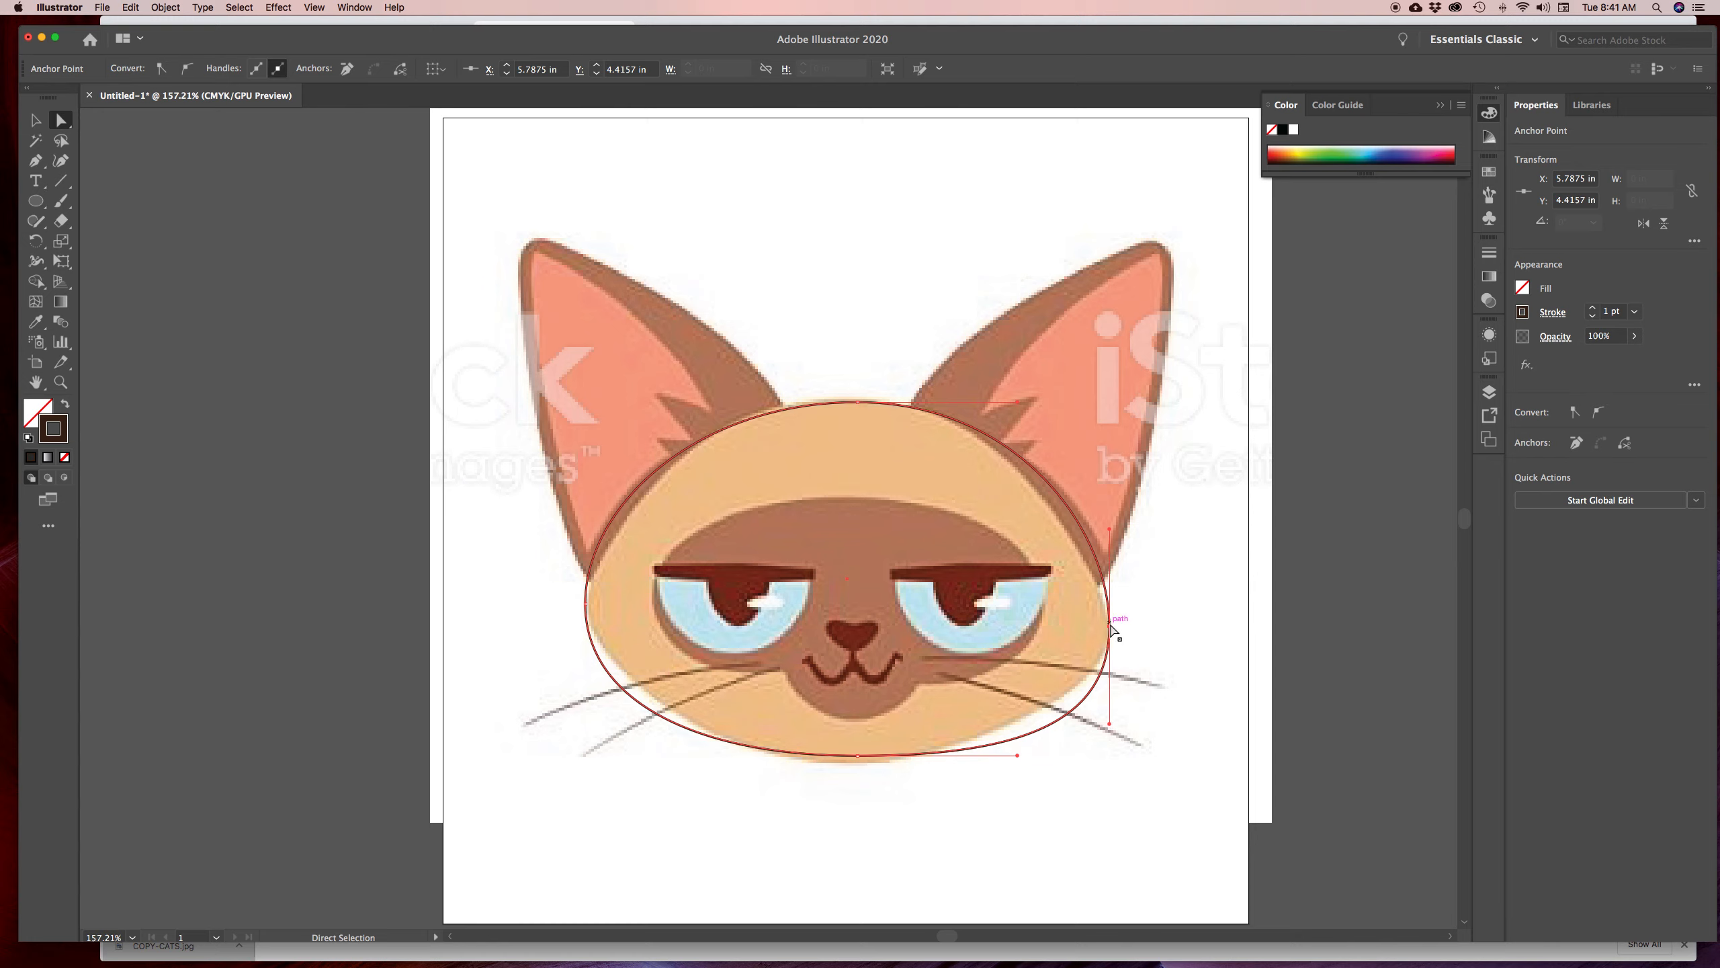
Adjust the curve handles along the face's right side, lower the bottom anchor to the chin, and shorten its left handle
{"action": "left_click_drag", "start_coordinate": [1111, 531], "coordinate": [1054, 483]}
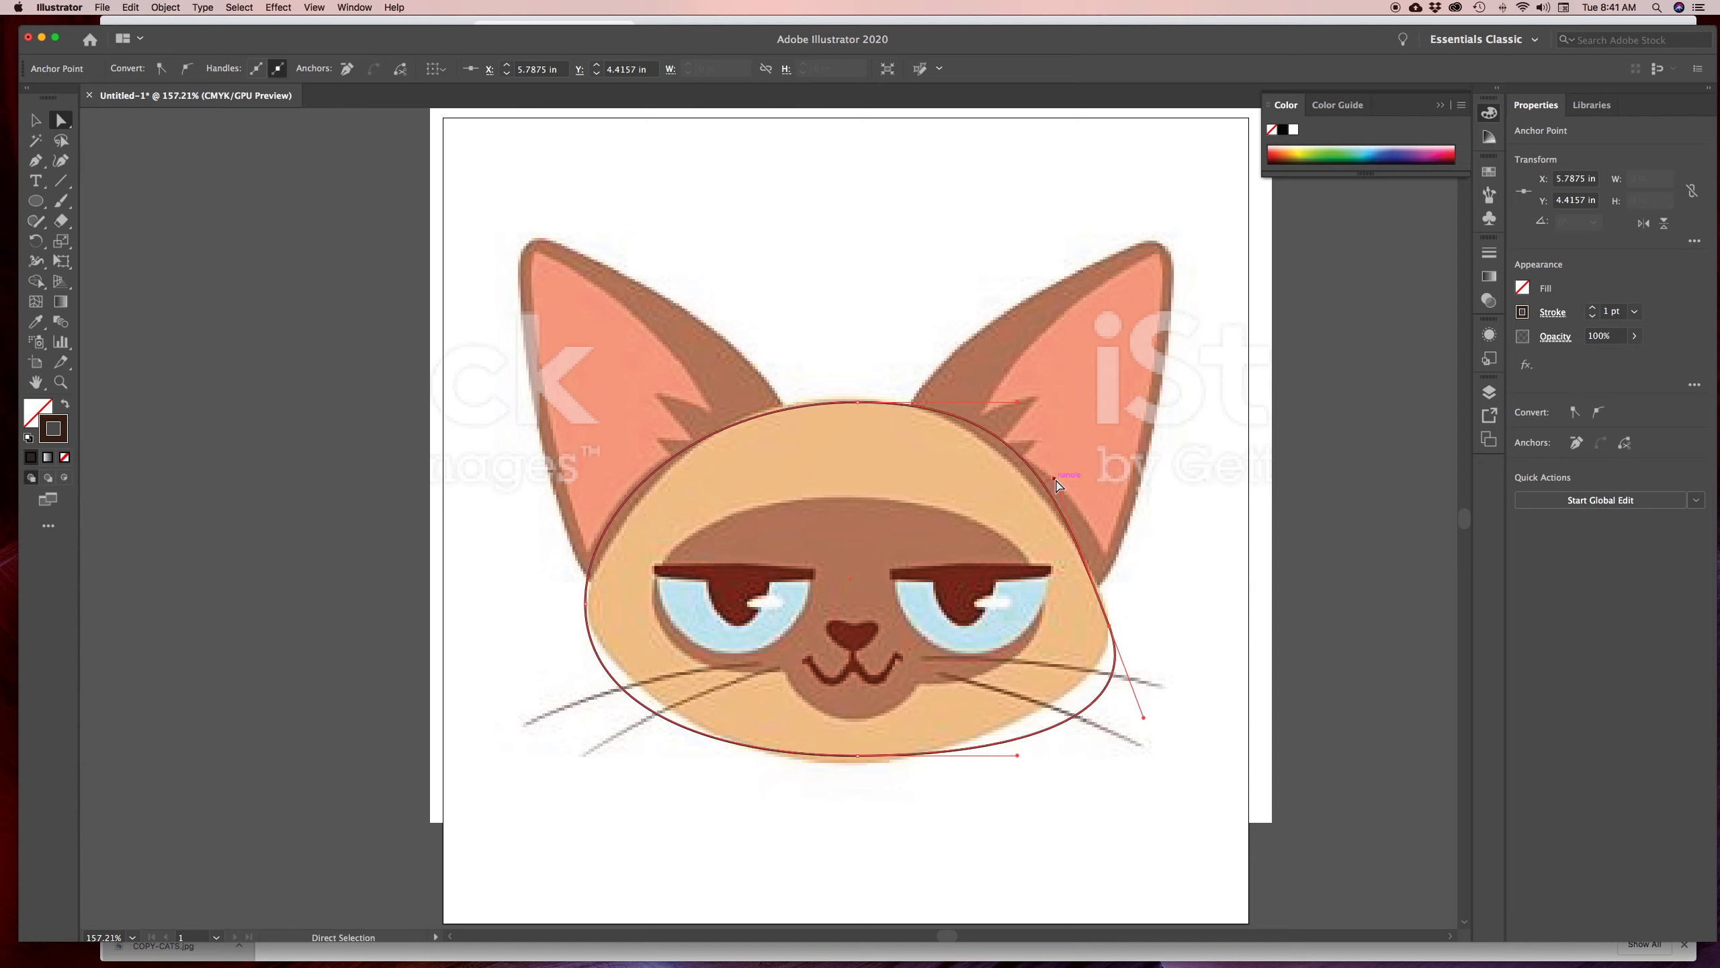
{"action": "left_click_drag", "start_coordinate": [1019, 402], "coordinate": [973, 405]}
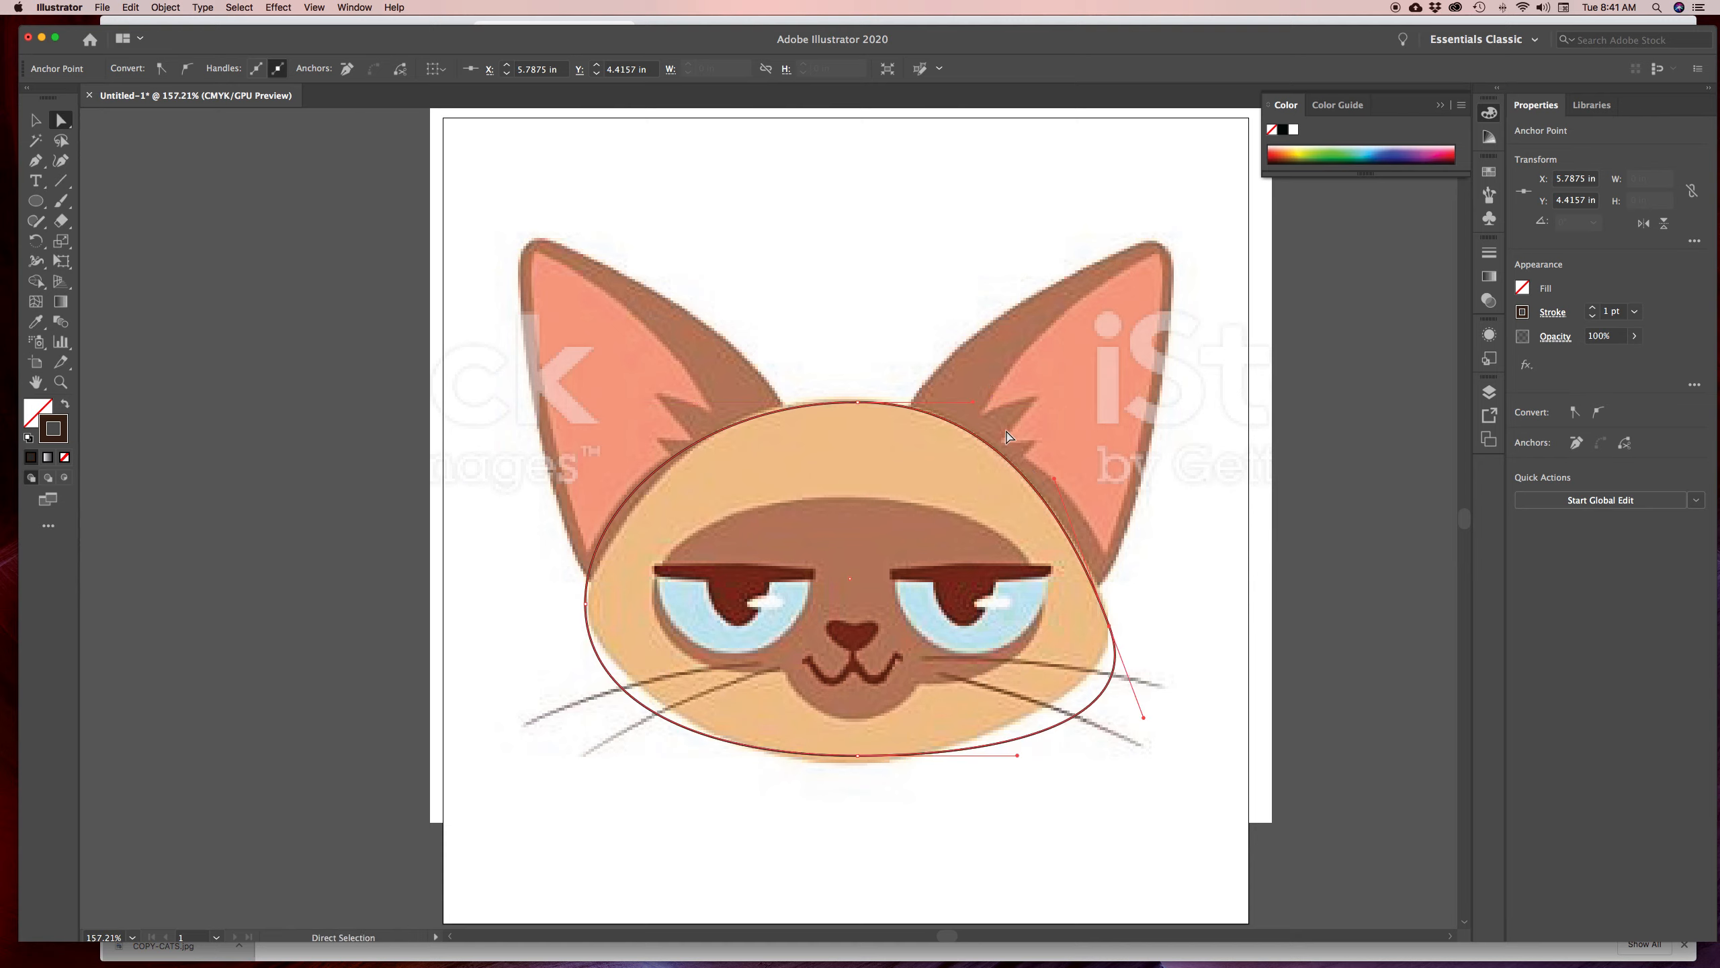
{"action": "left_click_drag", "start_coordinate": [1145, 719], "coordinate": [1125, 672]}
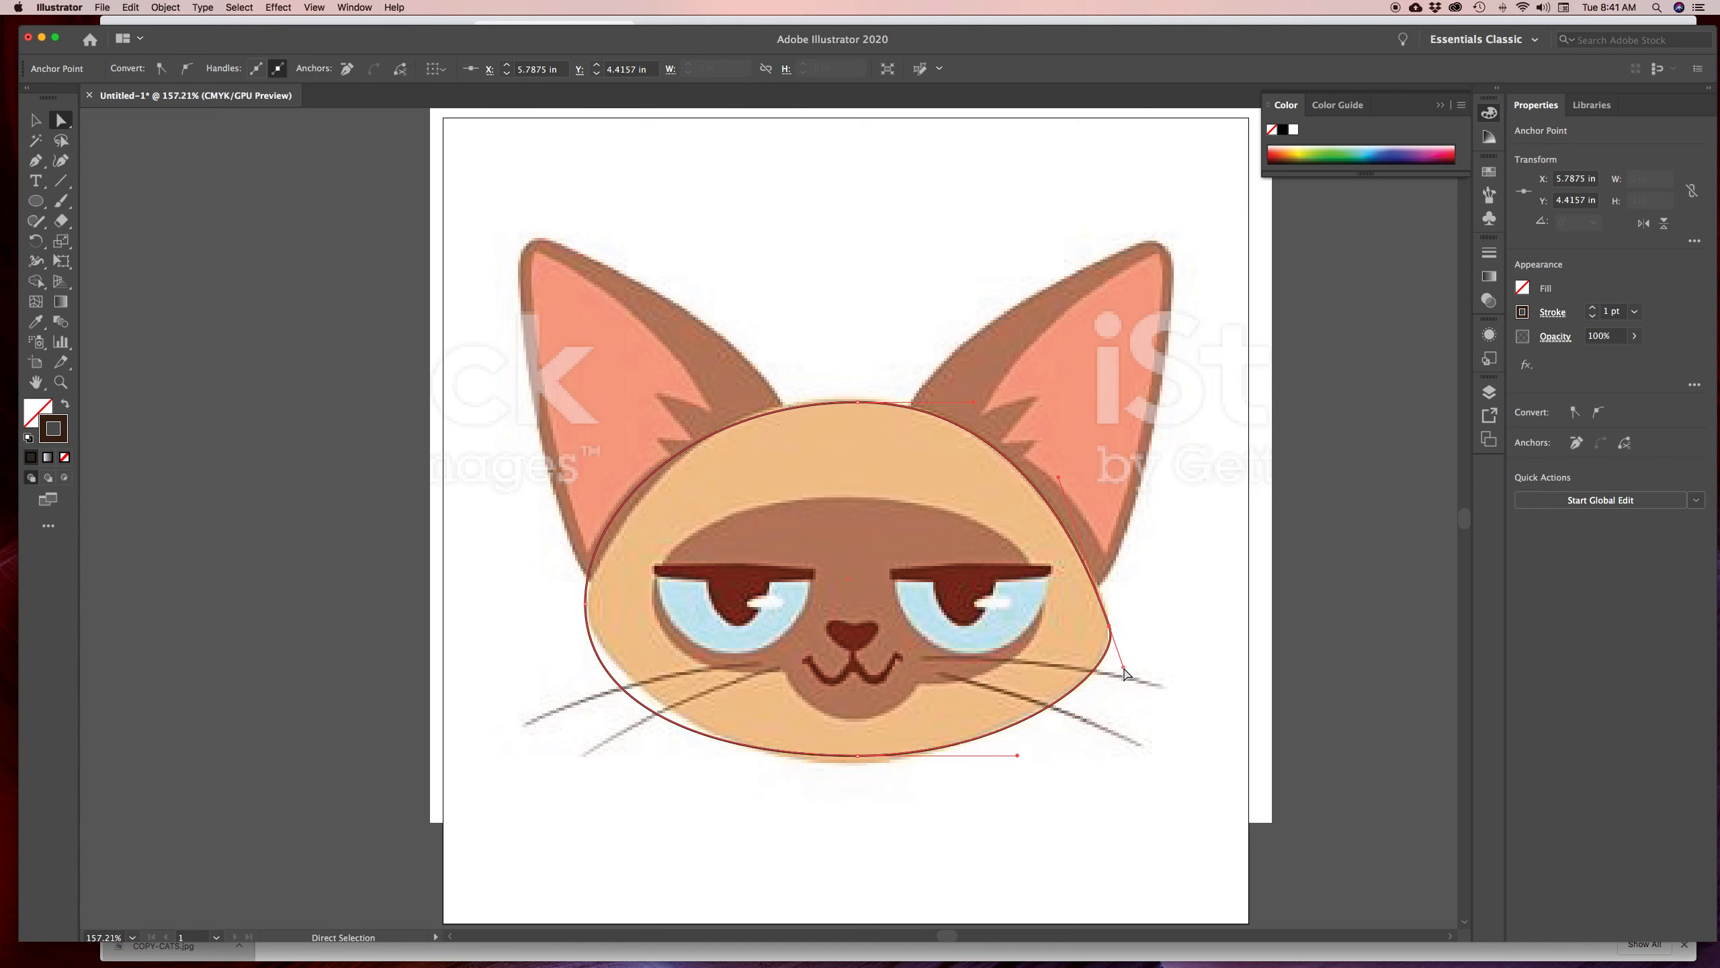
{"action": "left_click_drag", "start_coordinate": [857, 755], "coordinate": [856, 762]}
{"action": "left_click_drag", "start_coordinate": [697, 762], "coordinate": [738, 761]}
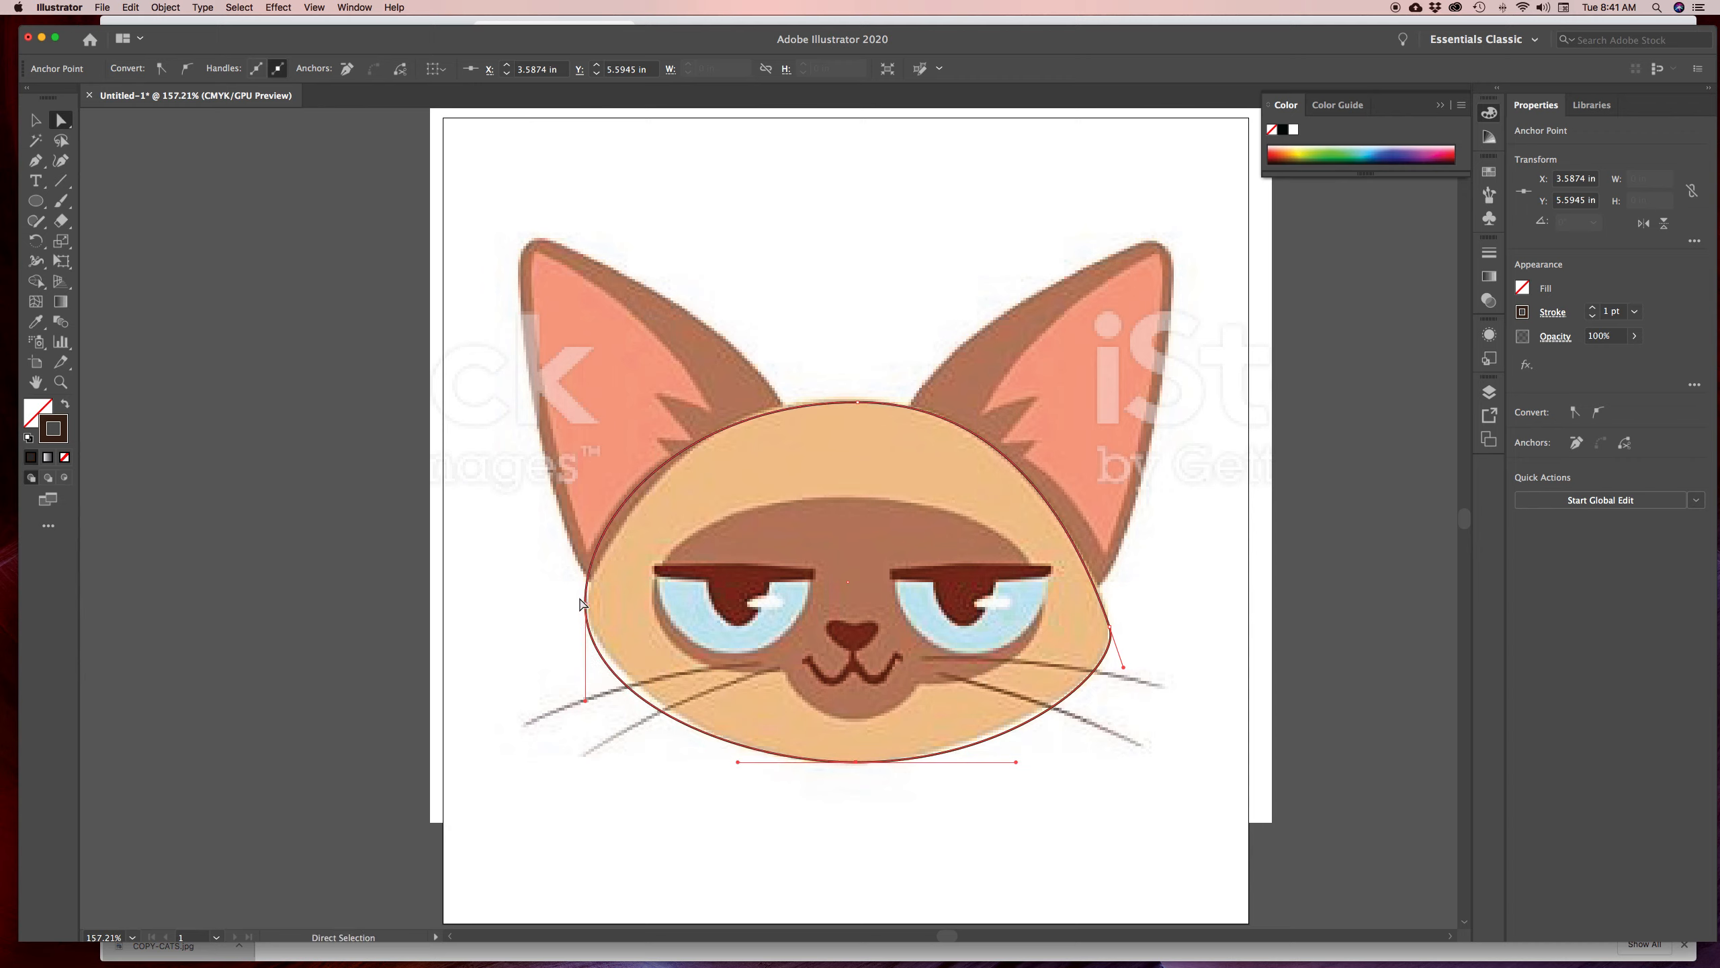
Adjust the handles of the left and bottom anchors so the outline's lower-left curve follows the cat's cheek
{"action": "left_click_drag", "start_coordinate": [585, 701], "coordinate": [603, 696]}
{"action": "left_click", "coordinate": [856, 402]}
{"action": "left_click_drag", "start_coordinate": [699, 403], "coordinate": [717, 403]}
{"action": "left_click_drag", "start_coordinate": [571, 513], "coordinate": [584, 519]}
{"action": "left_click", "coordinate": [586, 605]}
{"action": "left_click_drag", "start_coordinate": [588, 703], "coordinate": [602, 702]}
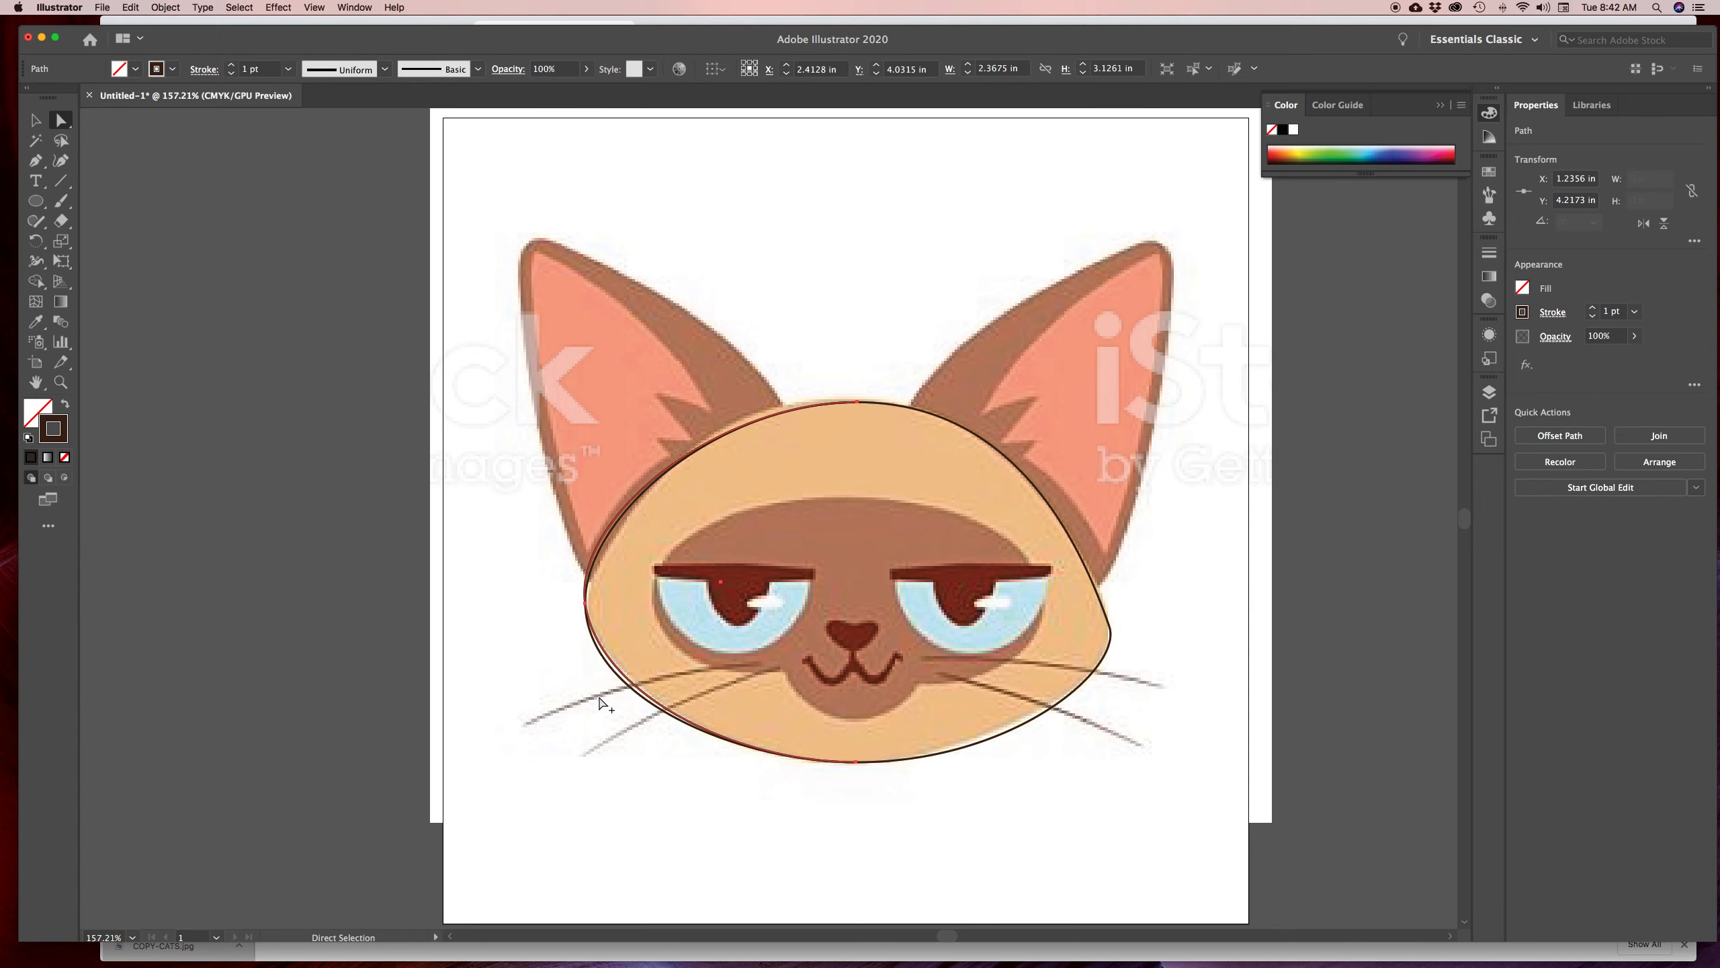
{"action": "left_click", "coordinate": [737, 746]}
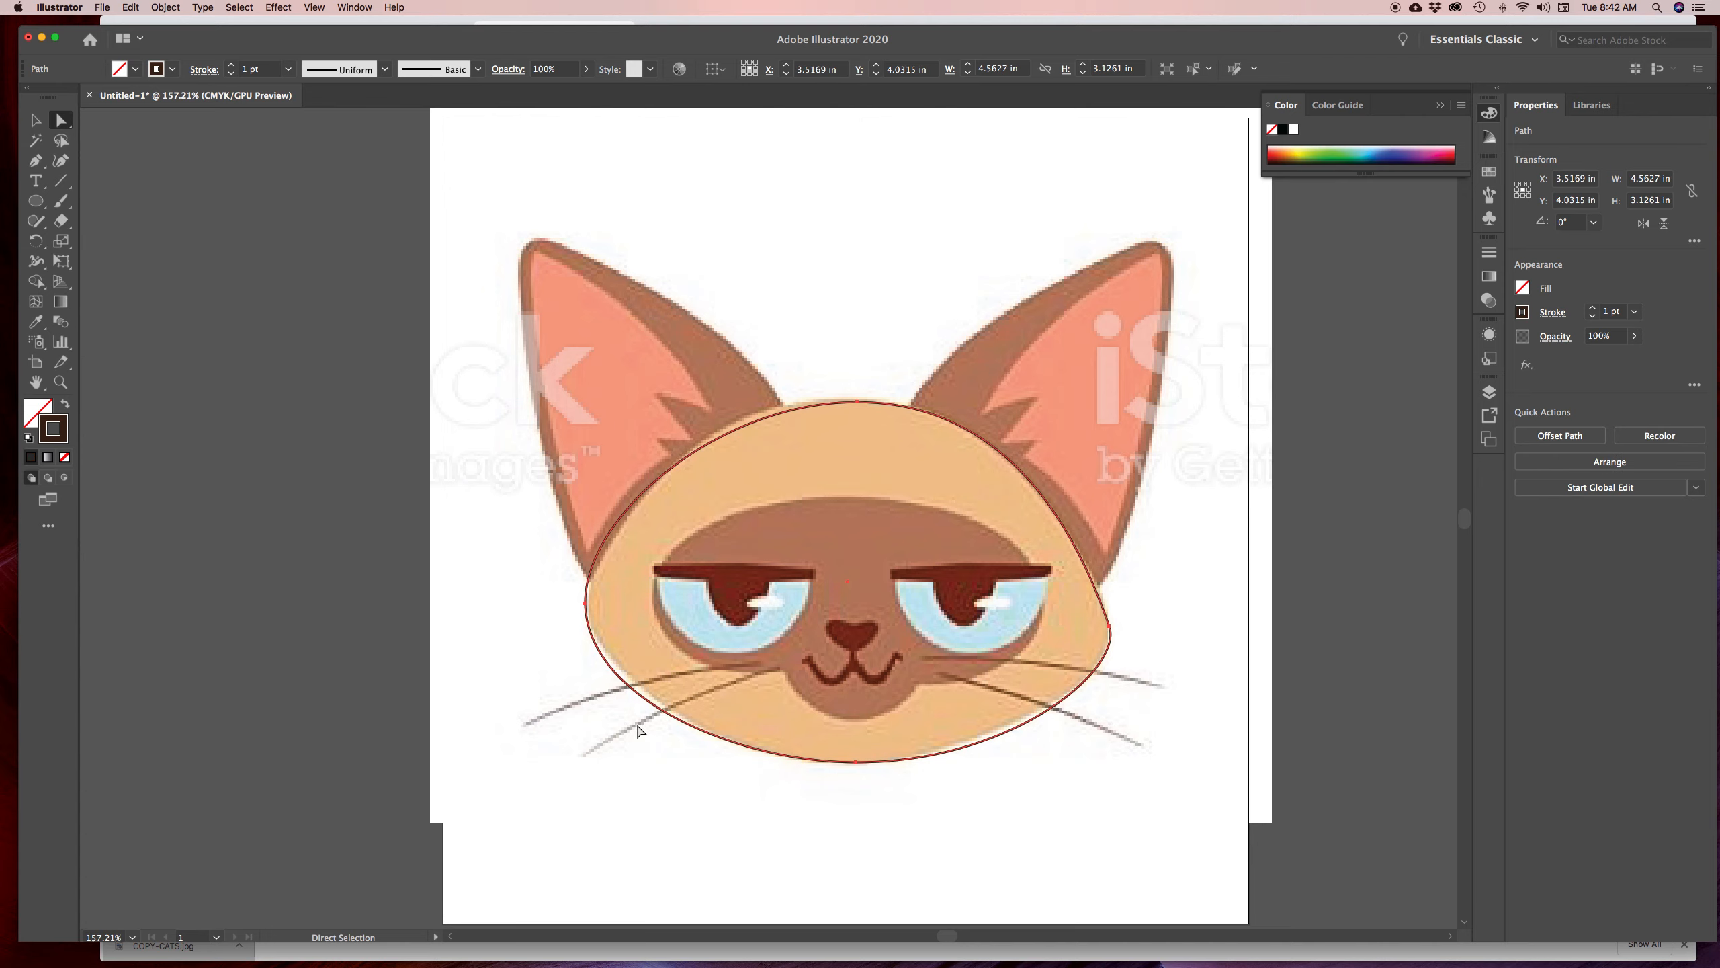
{"action": "left_click", "coordinate": [585, 602]}
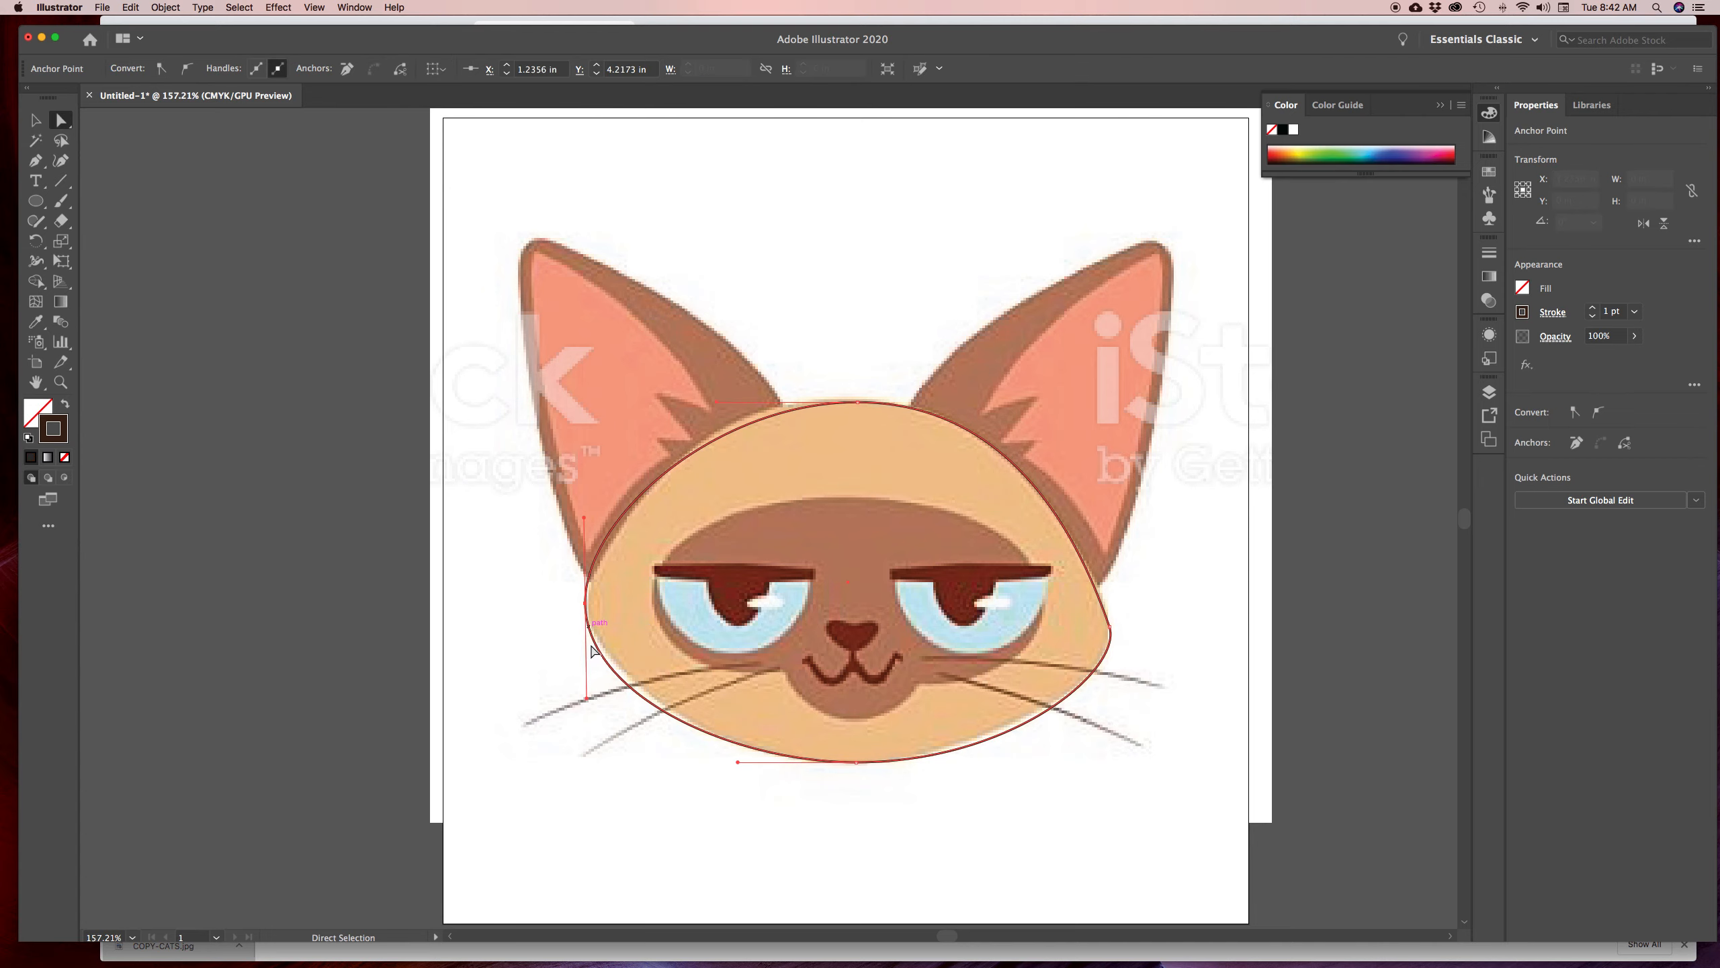
{"action": "left_click_drag", "start_coordinate": [587, 699], "coordinate": [586, 675]}
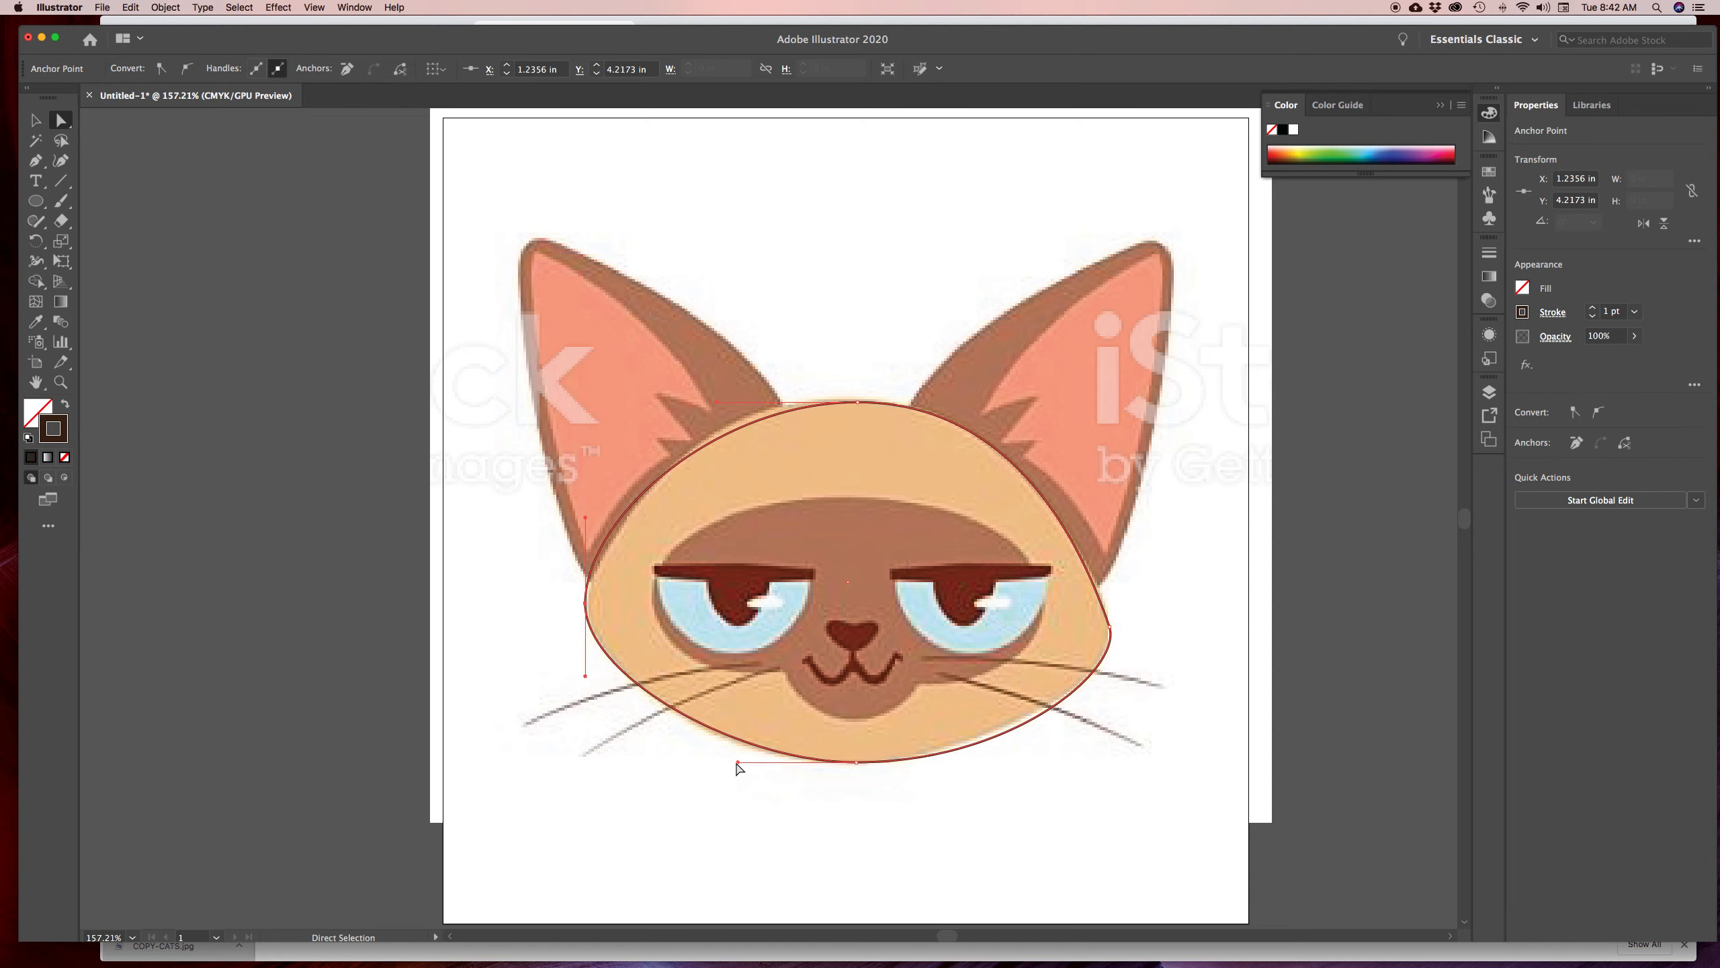
{"action": "left_click_drag", "start_coordinate": [738, 763], "coordinate": [716, 762]}
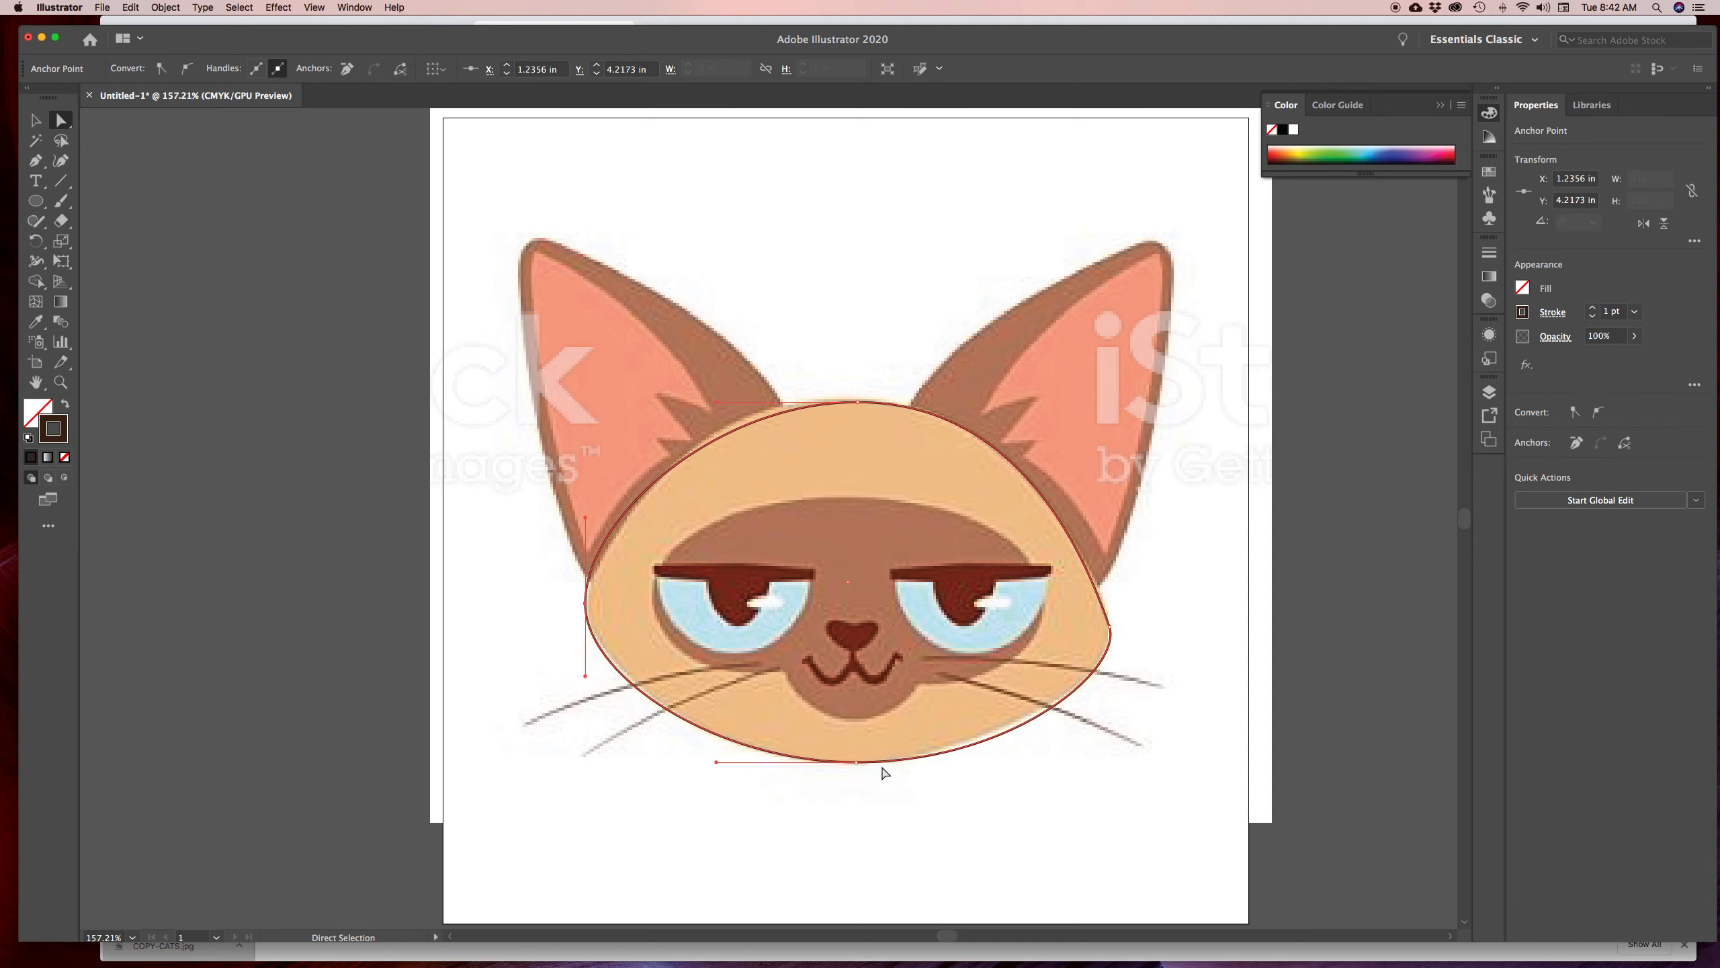
Shorten the bottom anchor's right handle so the lower-right curve follows the cat's jaw
{"action": "left_click", "coordinate": [894, 761]}
{"action": "left_click", "coordinate": [1024, 769]}
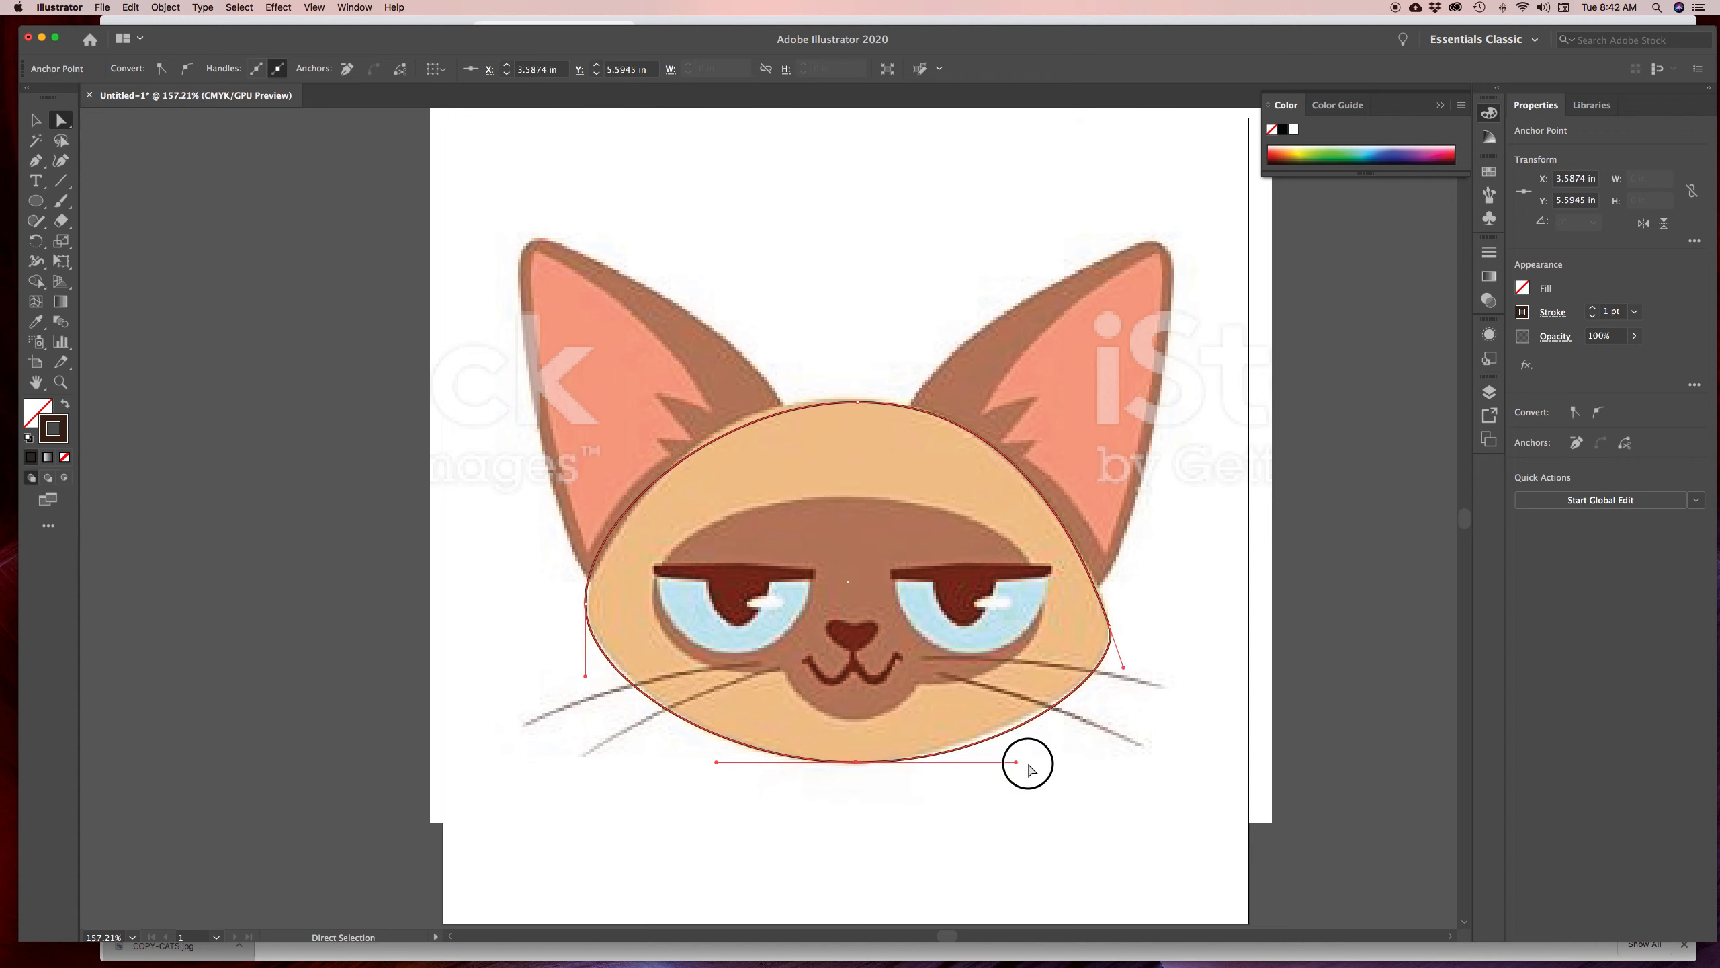
{"action": "left_click", "coordinate": [845, 763]}
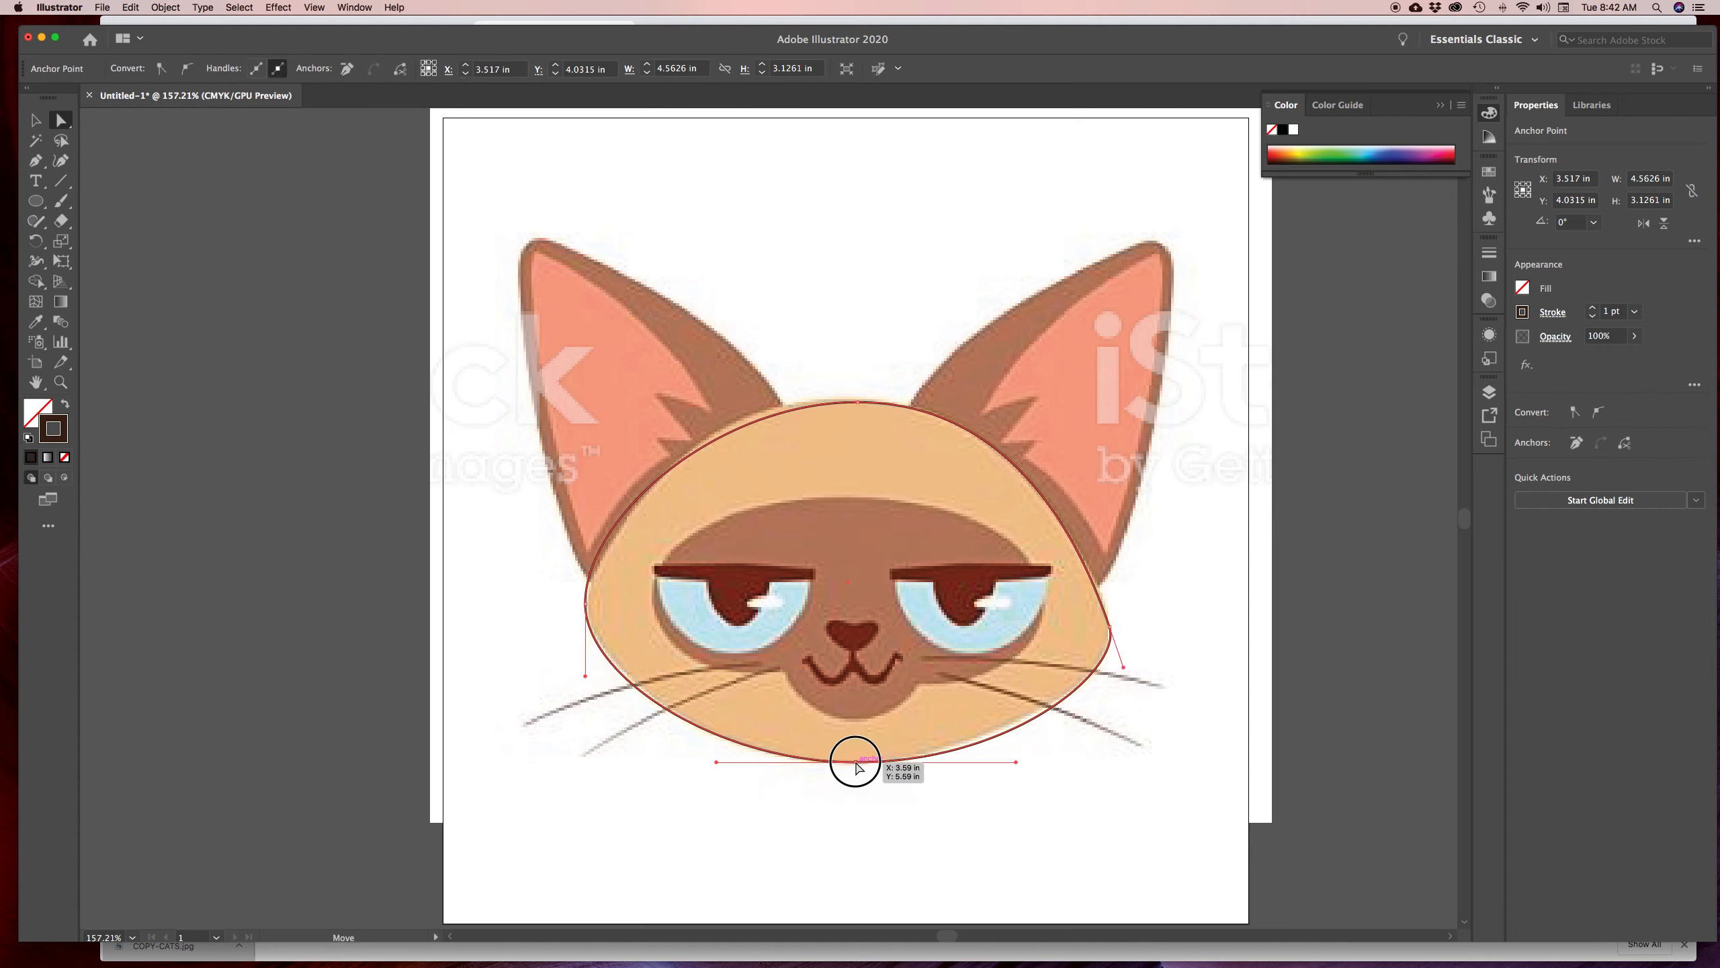
{"action": "left_click_drag", "start_coordinate": [1017, 762], "coordinate": [991, 762]}
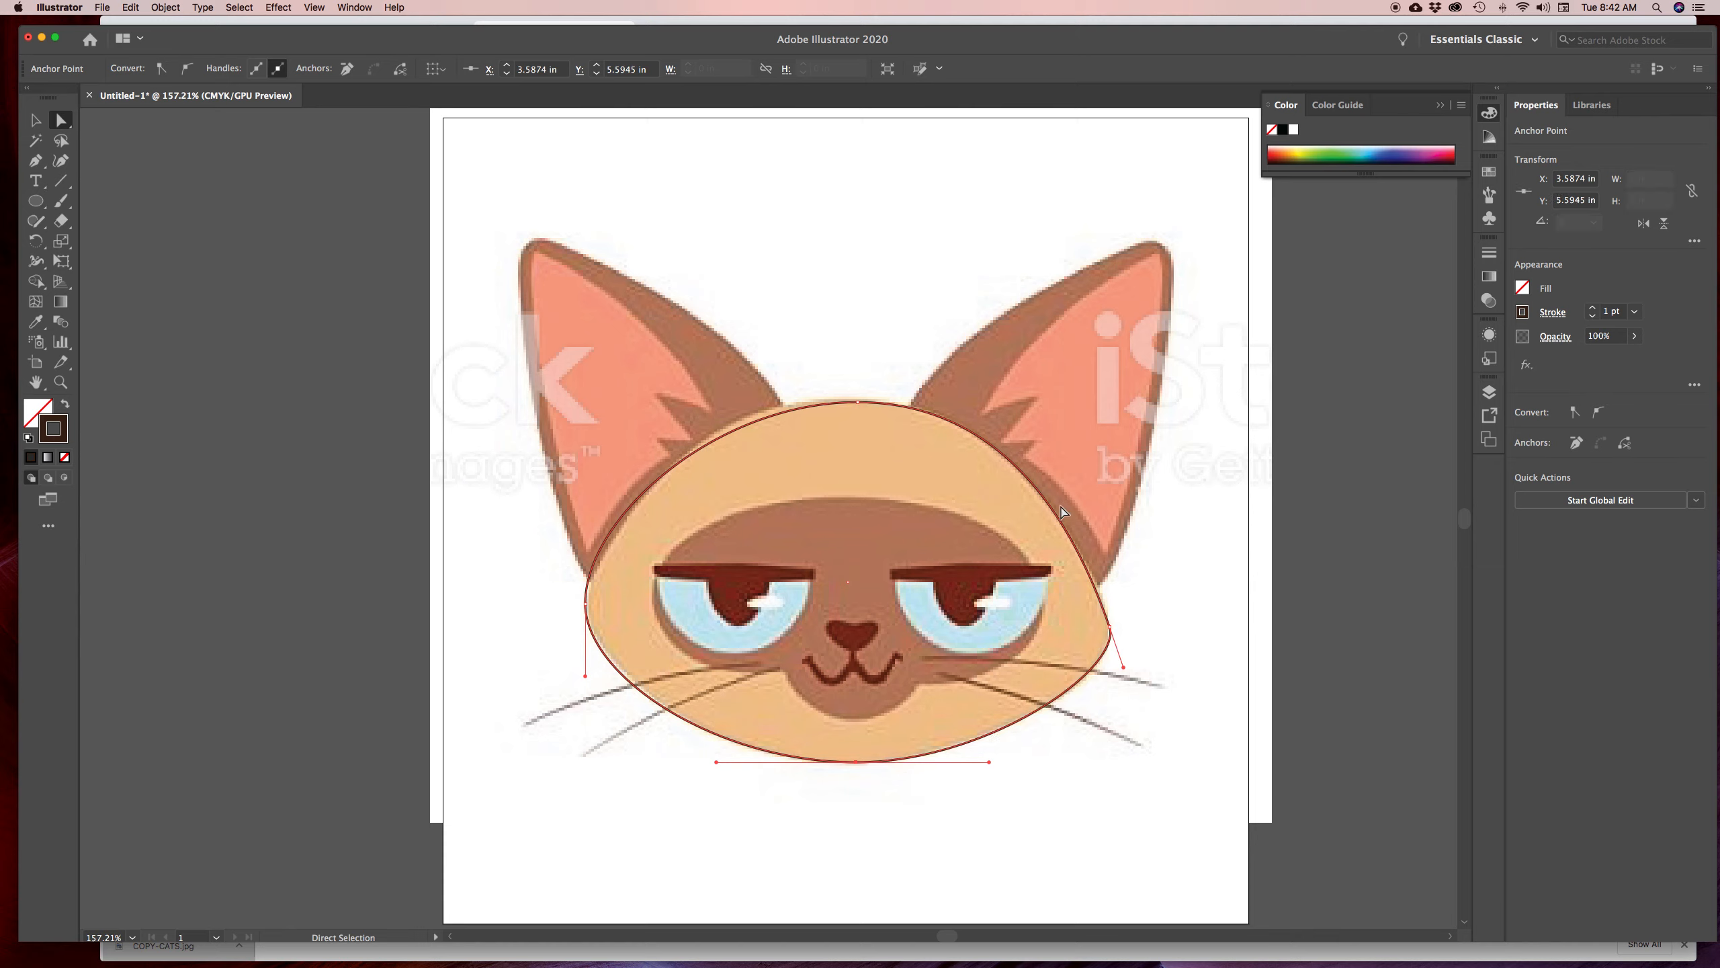
Nudge the outline's top and left anchors and adjust their handles to fit the upper-left forehead and left cheek
{"action": "left_click_drag", "start_coordinate": [858, 402], "coordinate": [851, 401]}
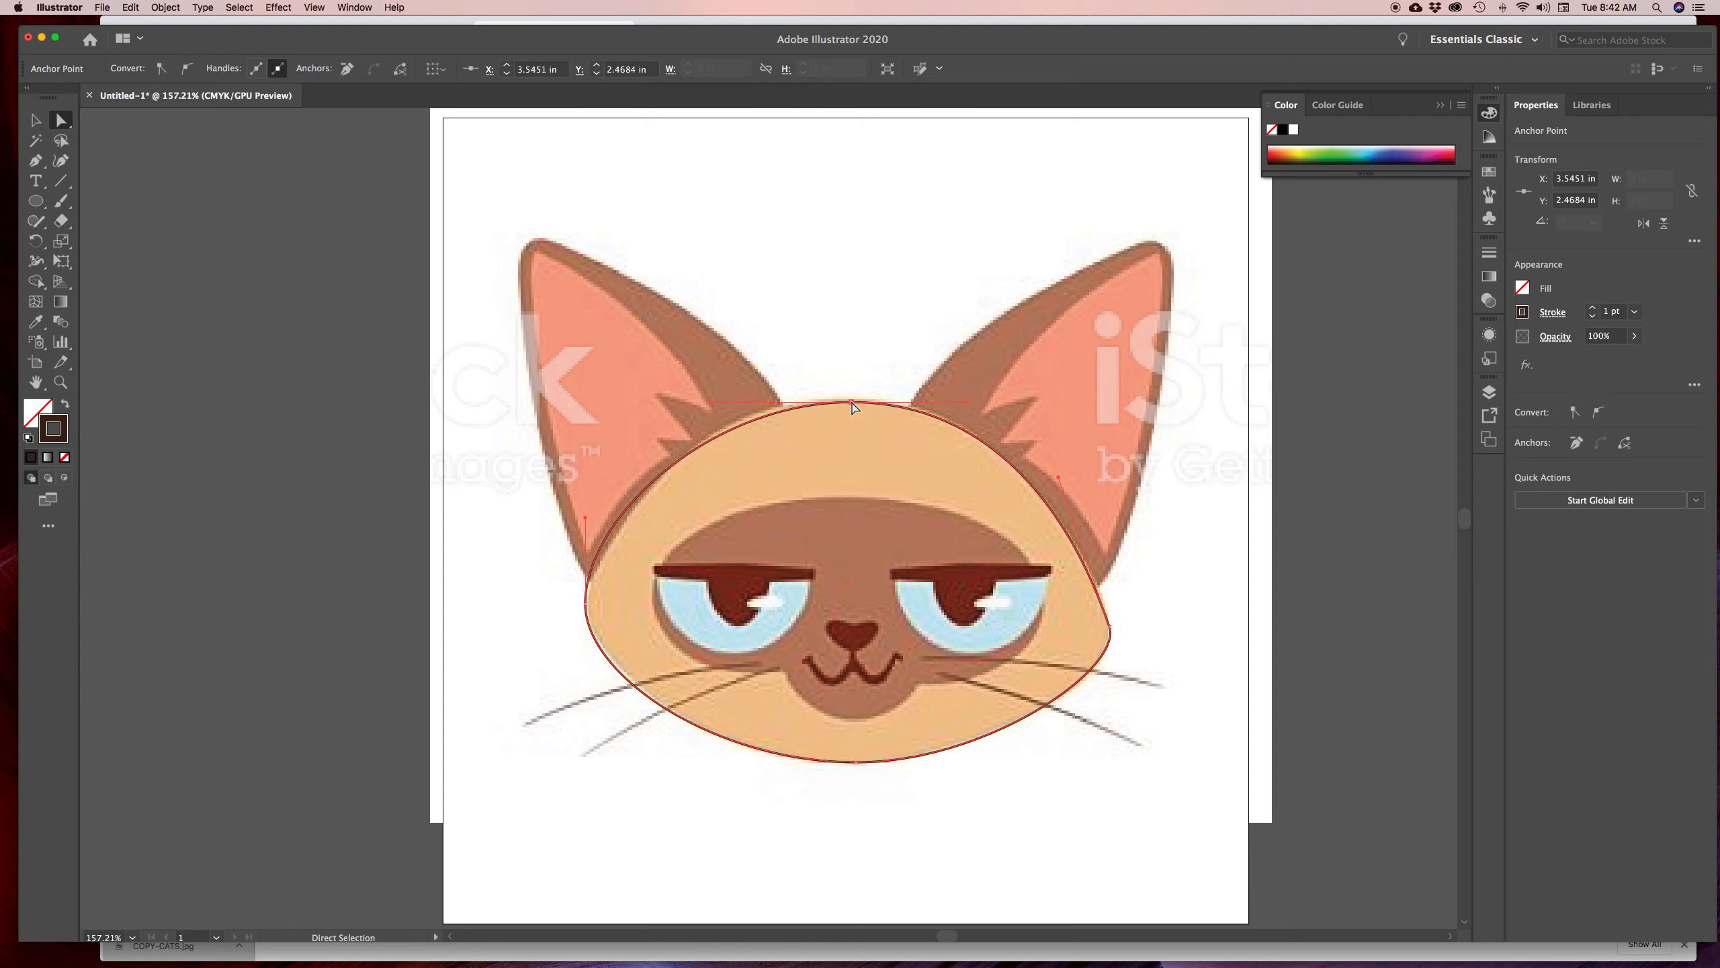
{"action": "left_click_drag", "start_coordinate": [593, 608], "coordinate": [597, 612]}
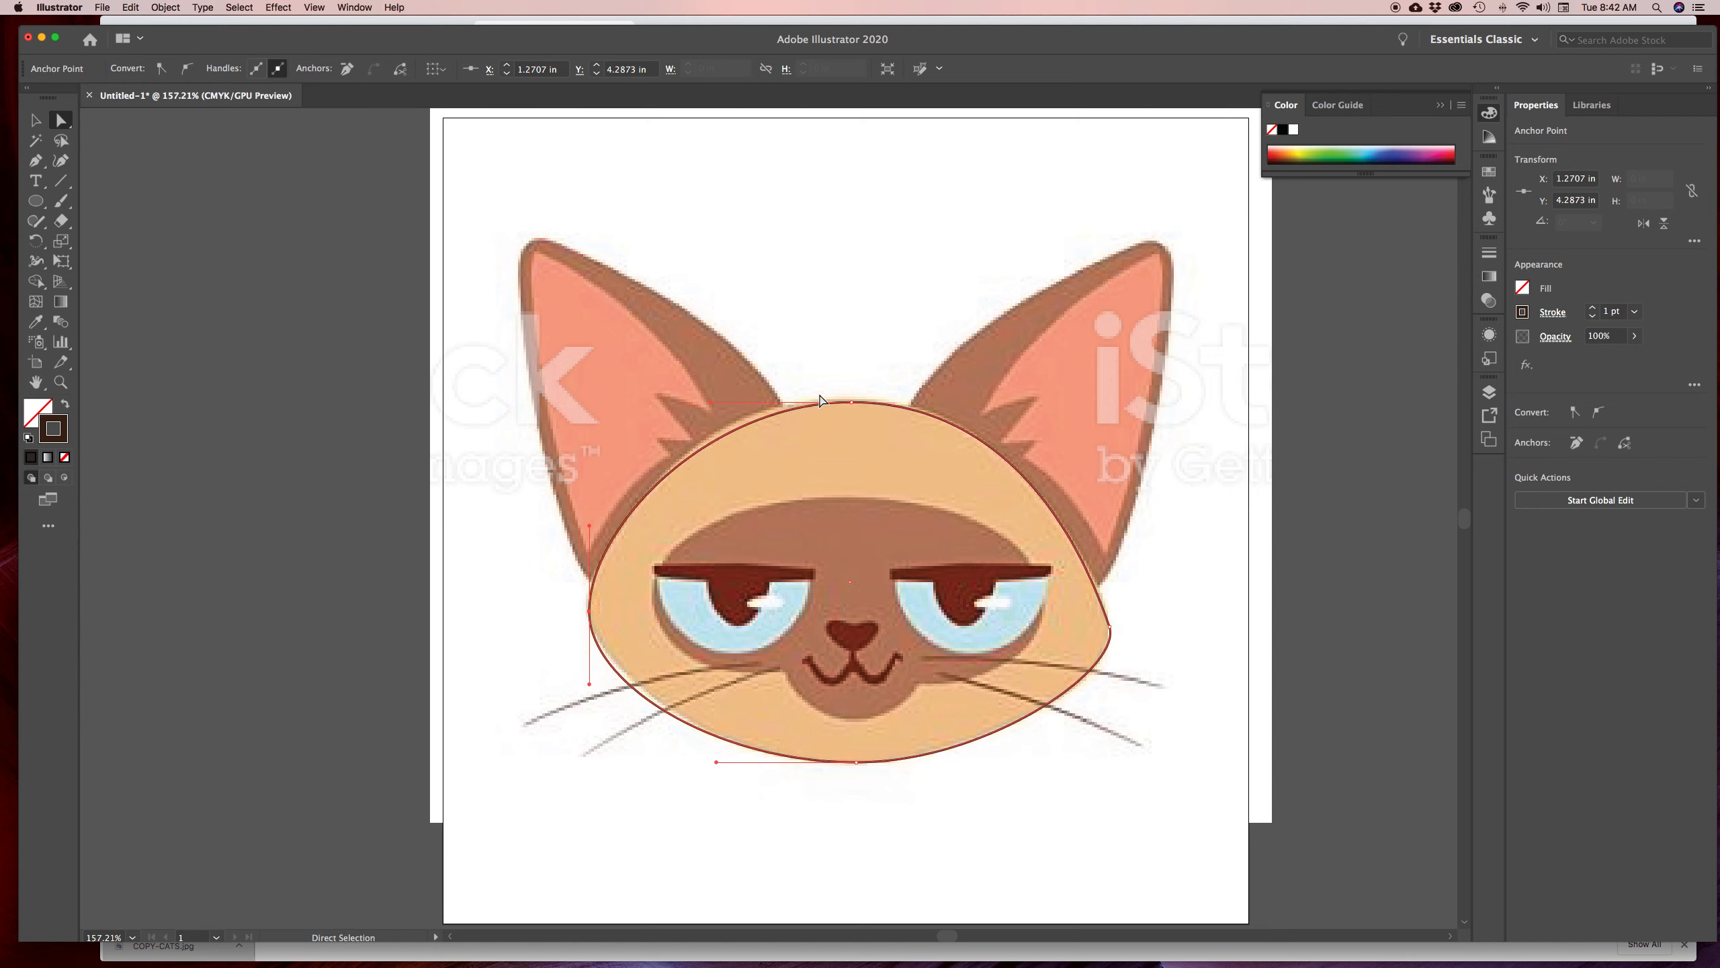
{"action": "mouse_move", "coordinate": [710, 404]}
{"action": "left_mouse_down"}
{"action": "mouse_move", "coordinate": [680, 385]}
{"action": "mouse_move", "coordinate": [687, 400]}
{"action": "left_mouse_up"}
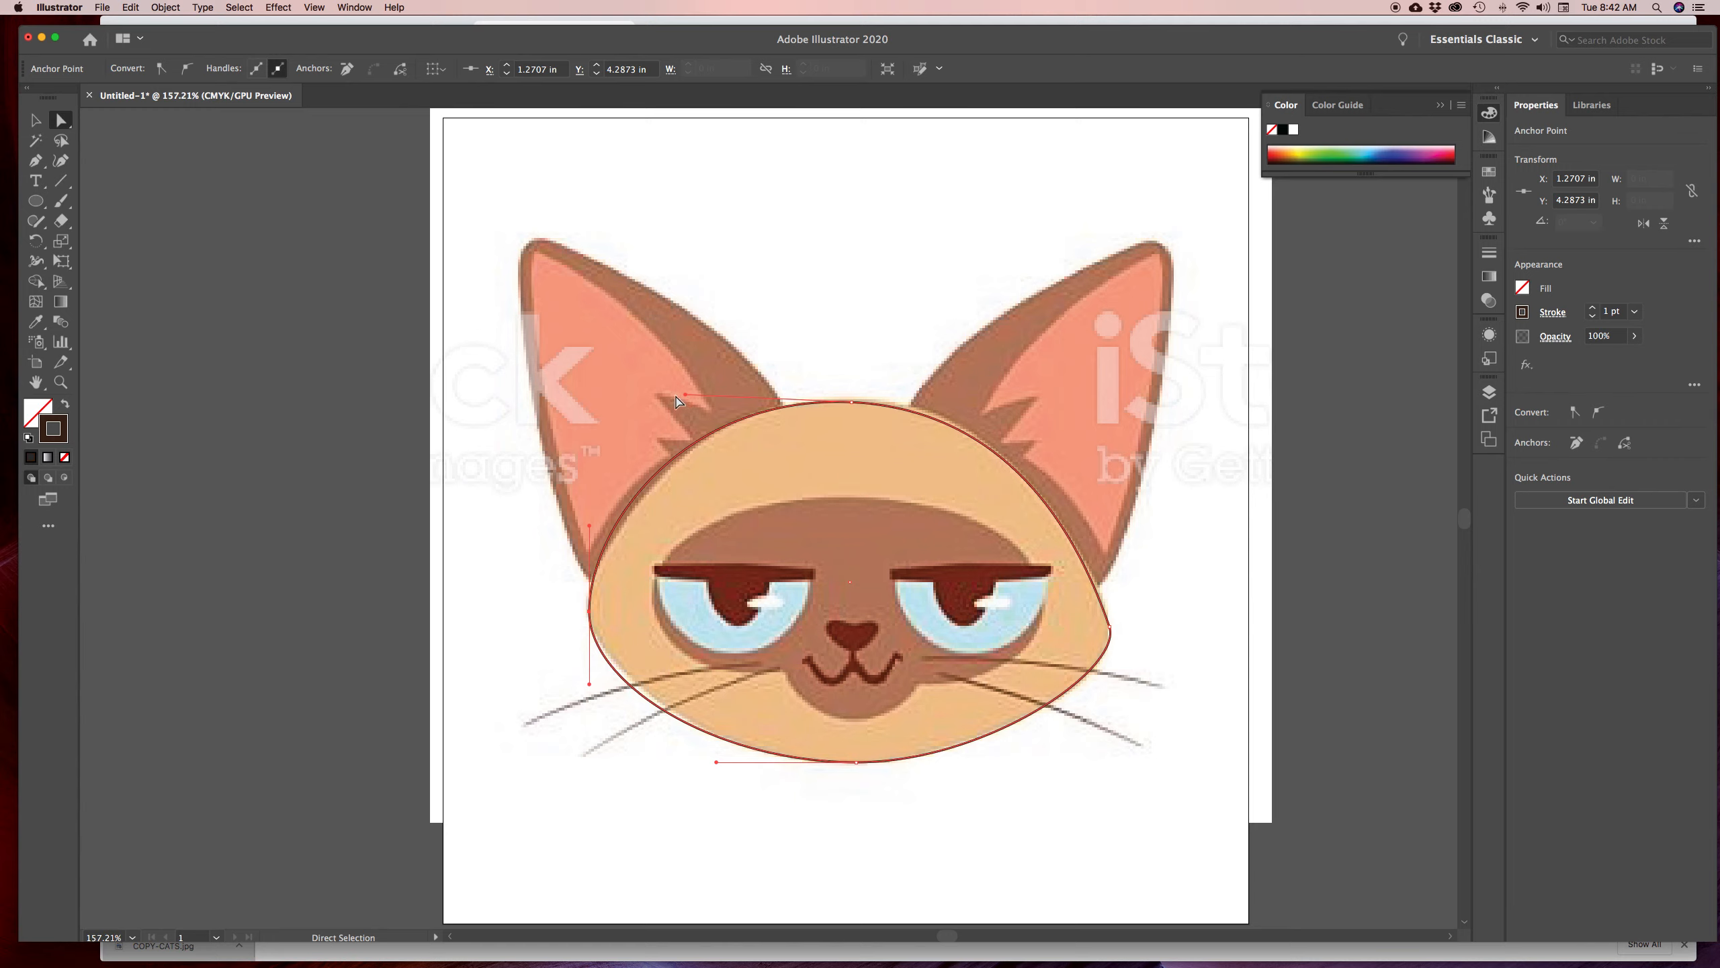
{"action": "left_click_drag", "start_coordinate": [686, 395], "coordinate": [672, 402]}
{"action": "left_click_drag", "start_coordinate": [590, 527], "coordinate": [589, 550]}
{"action": "left_click_drag", "start_coordinate": [589, 684], "coordinate": [589, 668]}
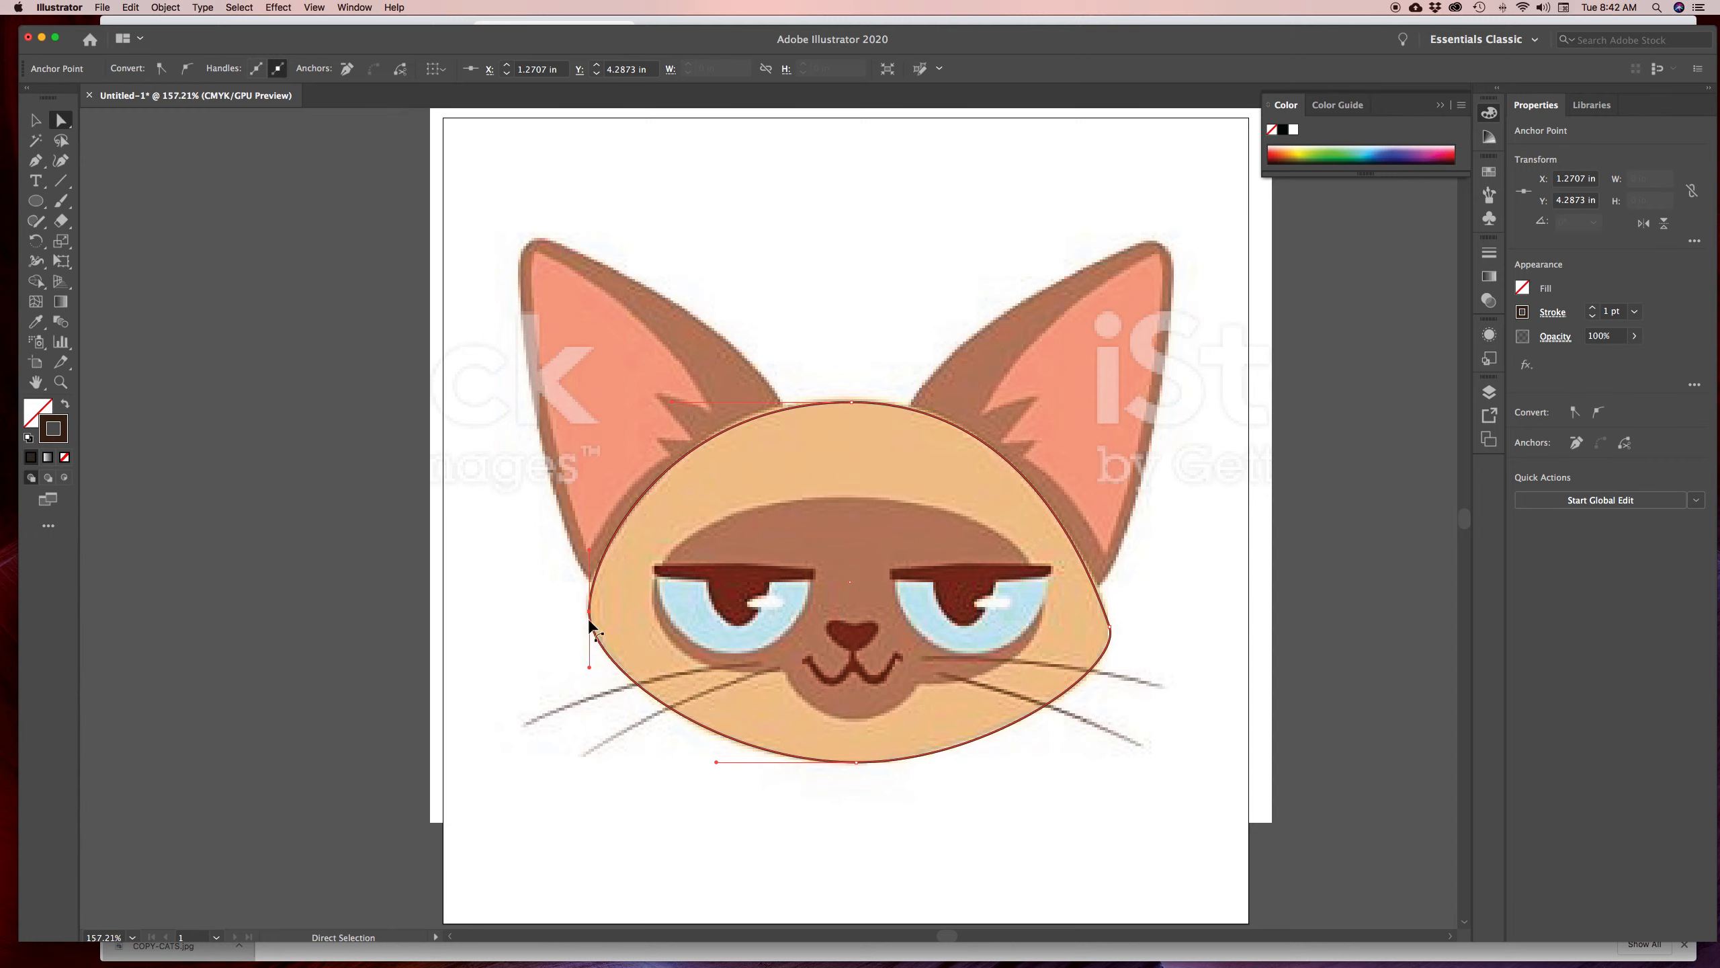
{"action": "left_click_drag", "start_coordinate": [588, 612], "coordinate": [585, 613]}
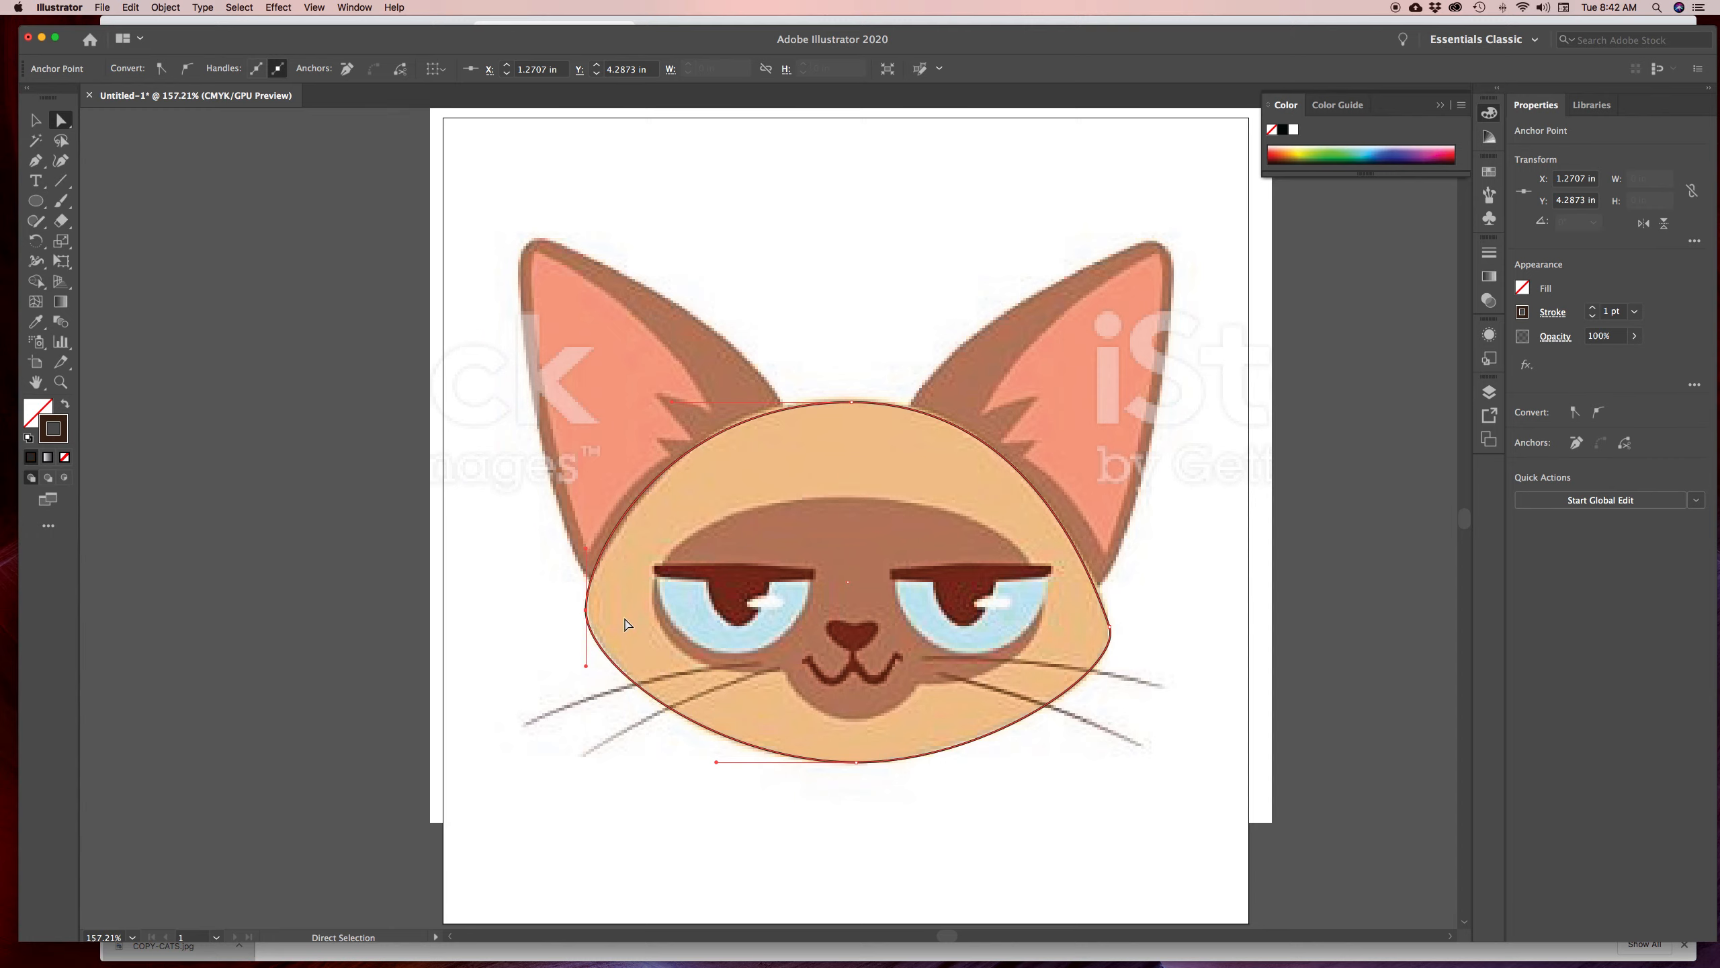
Nudge the right cheek anchor, adjust the bottom anchor's right handle, and apply the face's tan color to the outline with the Eyedropper
{"action": "left_click", "coordinate": [1109, 622]}
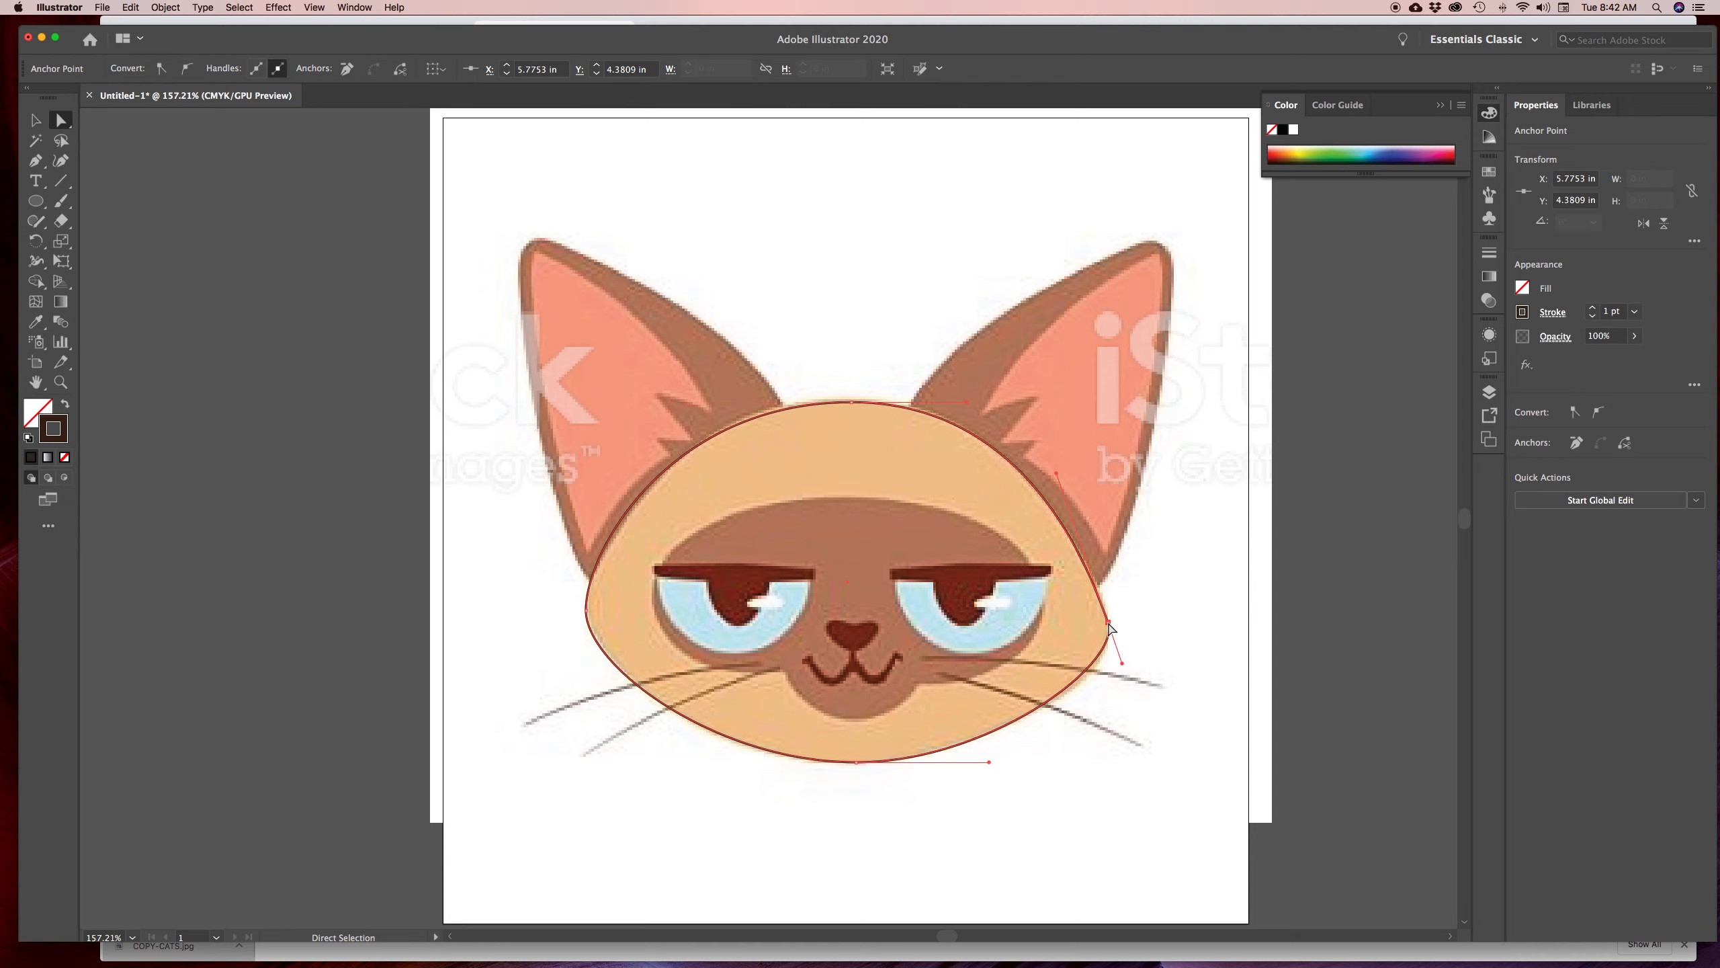
{"action": "left_click_drag", "start_coordinate": [990, 765], "coordinate": [996, 773]}
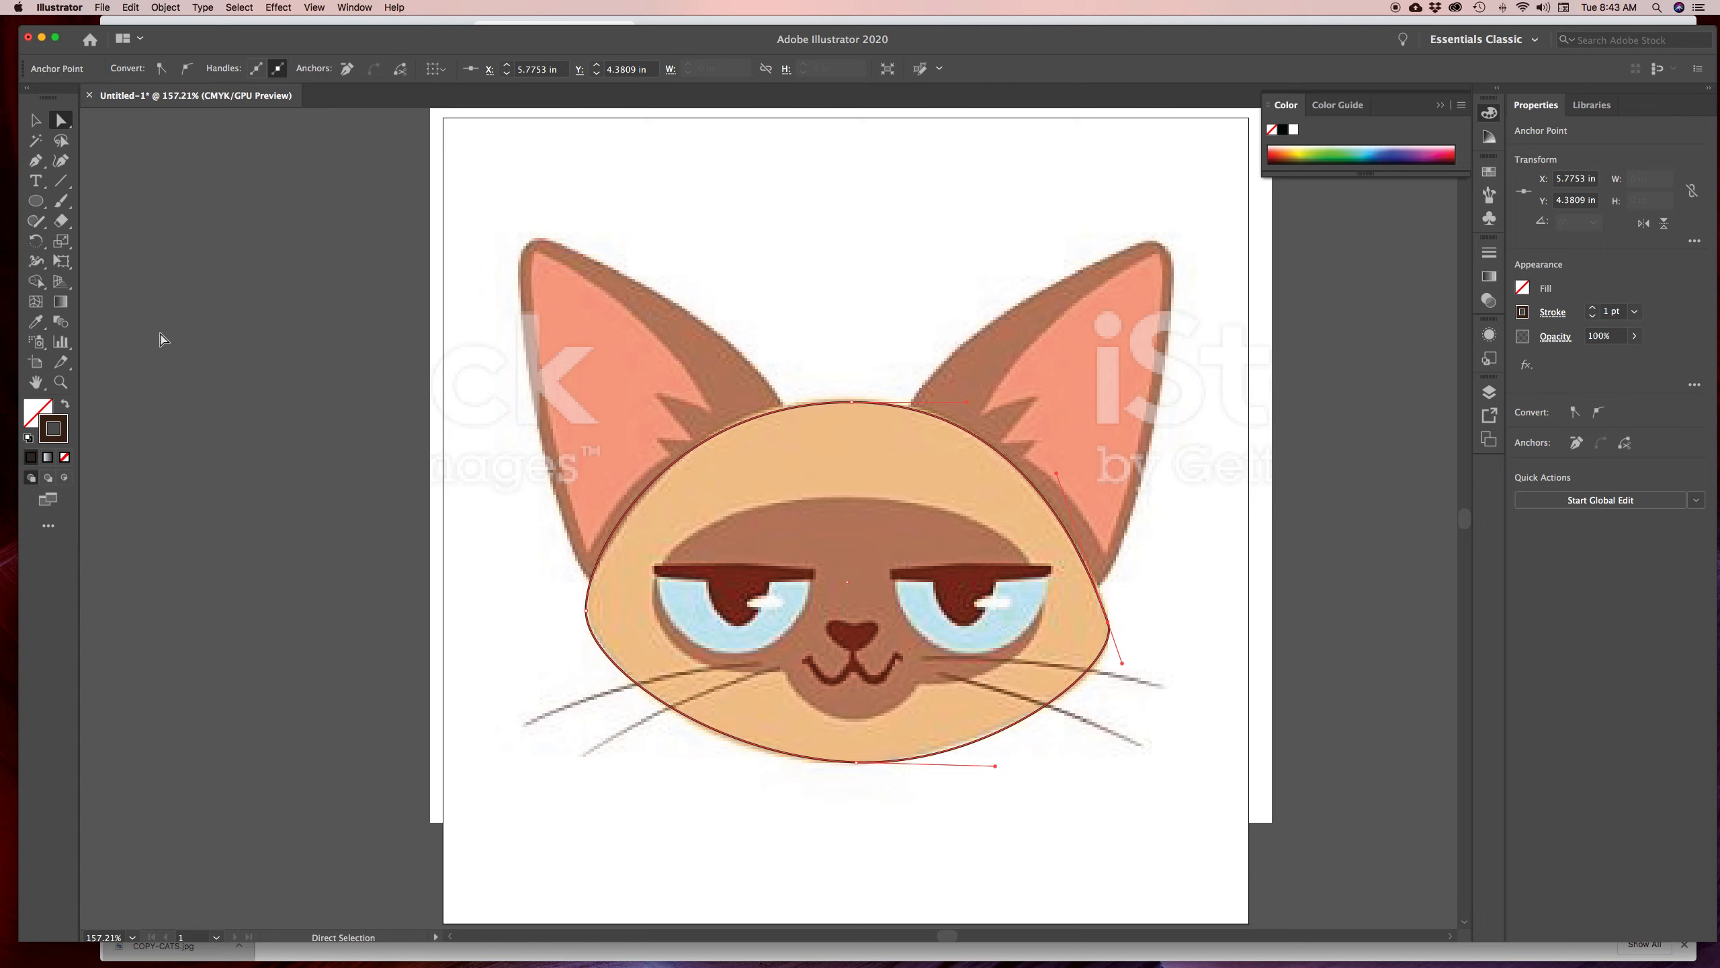
{"action": "left_click", "coordinate": [37, 323]}
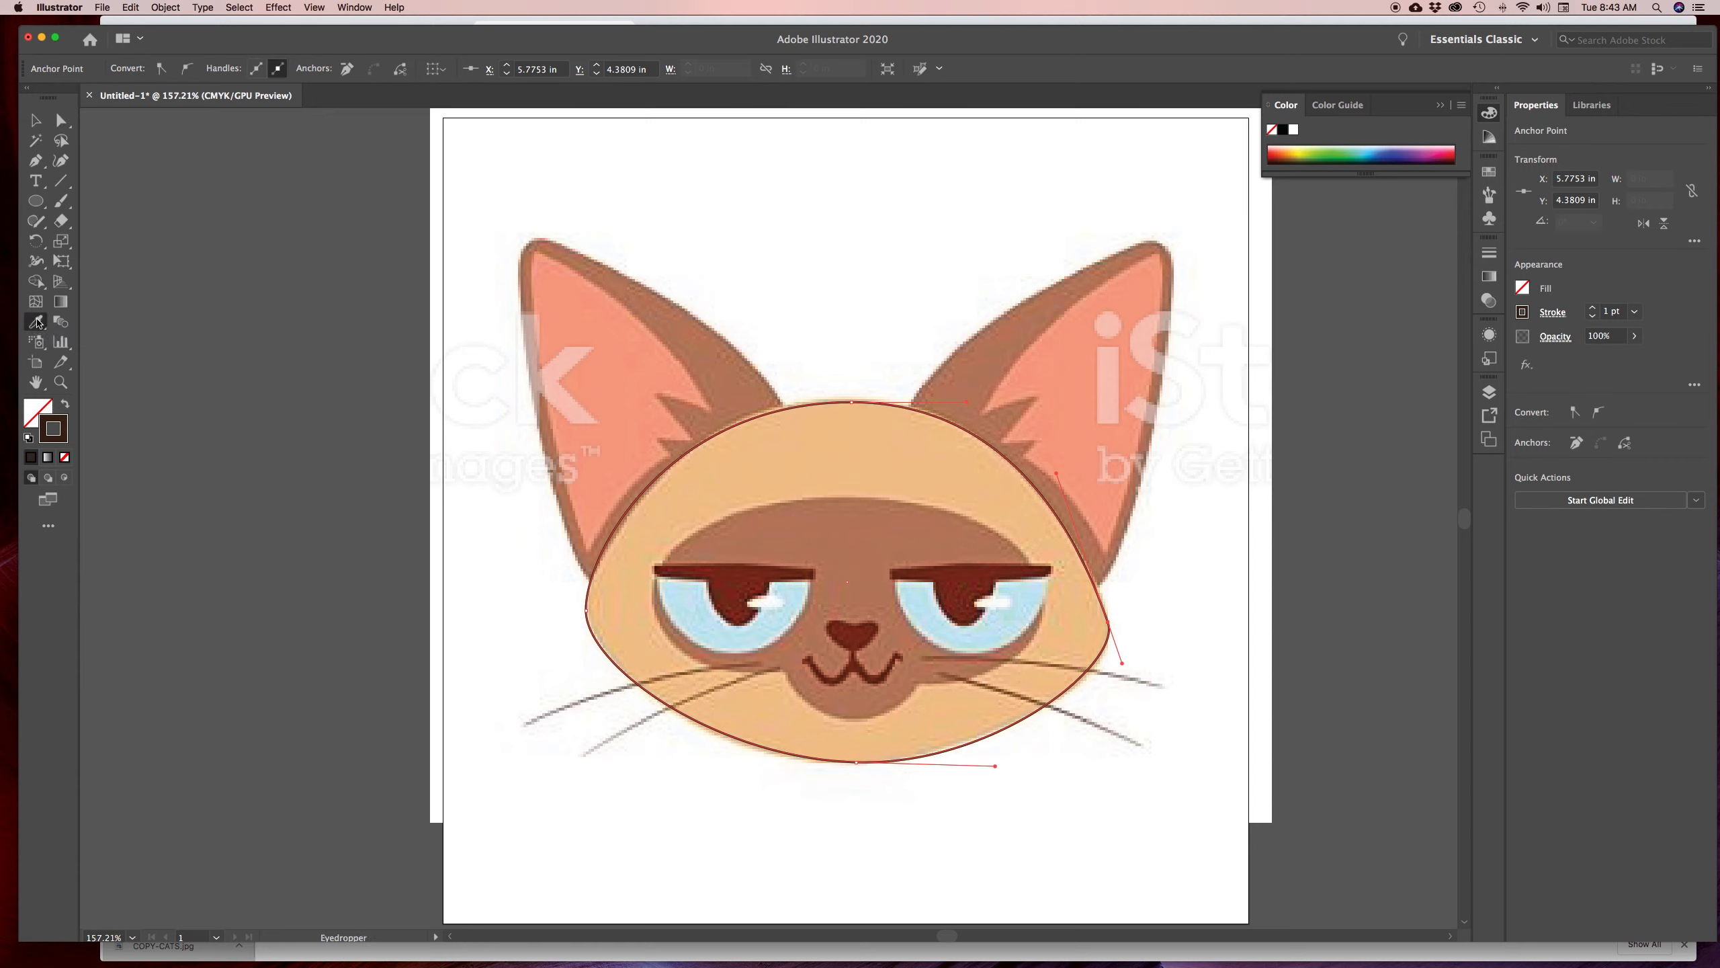
{"action": "left_click", "coordinate": [750, 472]}
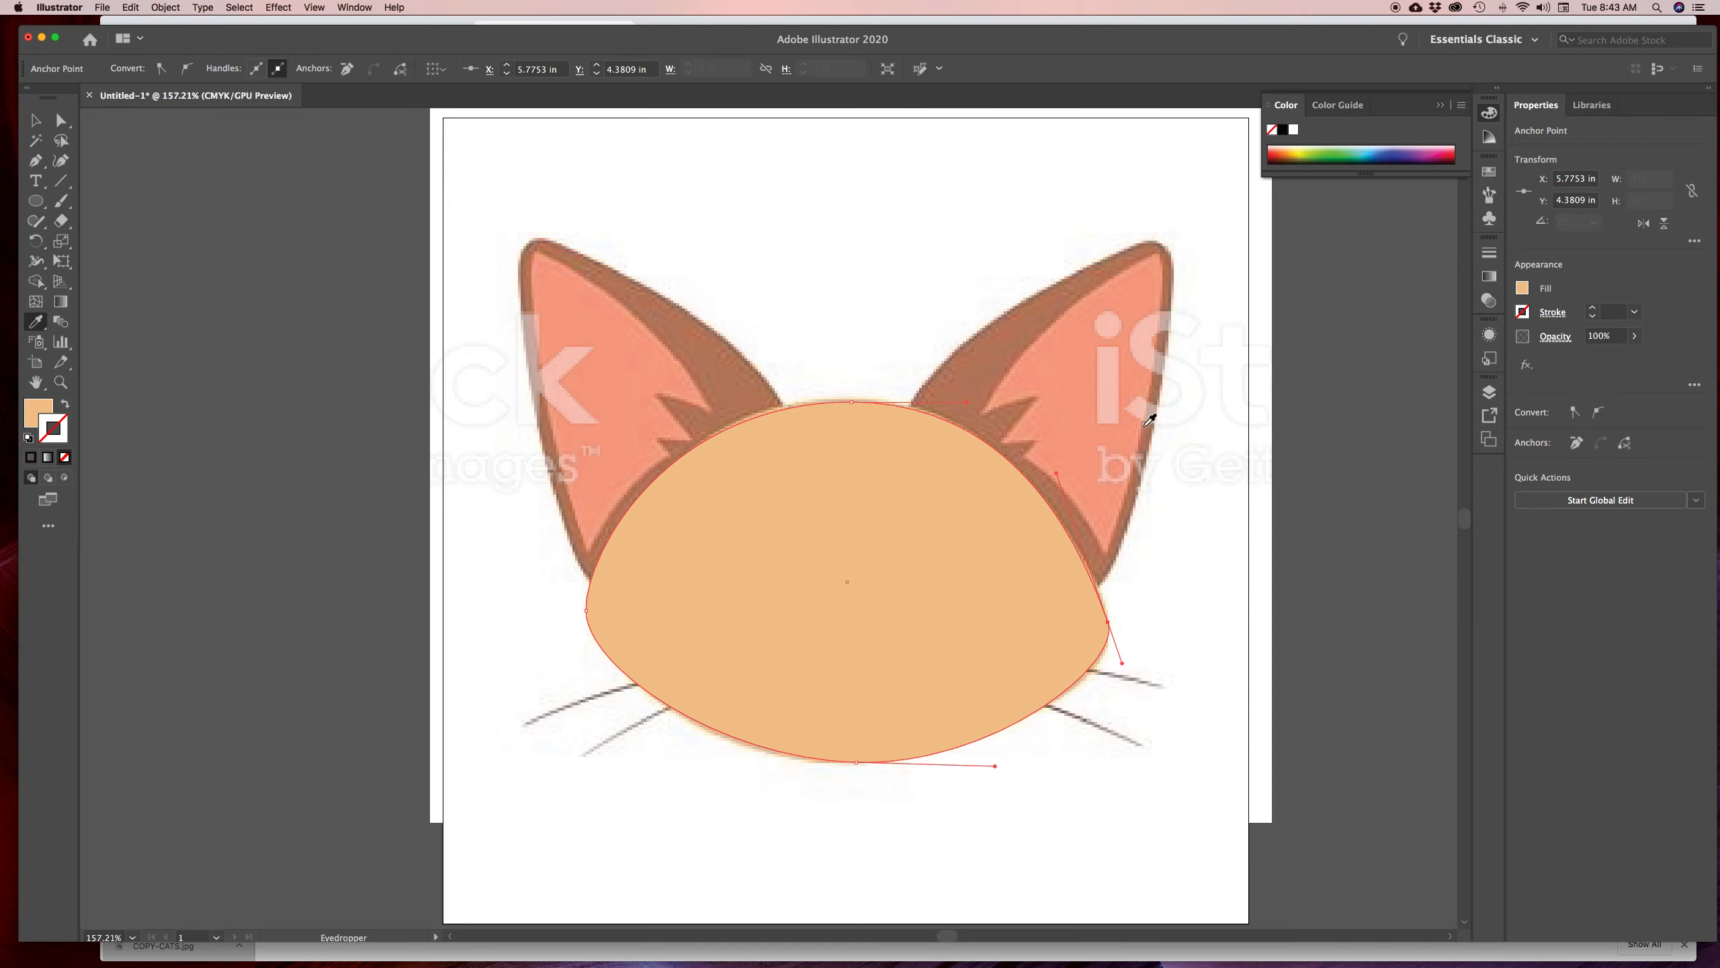
Detach the Layers panel as a floating panel beside the cat's right ear and collapse the remaining Artboards panel
{"action": "left_click", "coordinate": [1488, 395]}
{"action": "left_click_drag", "start_coordinate": [1287, 372], "coordinate": [1206, 216]}
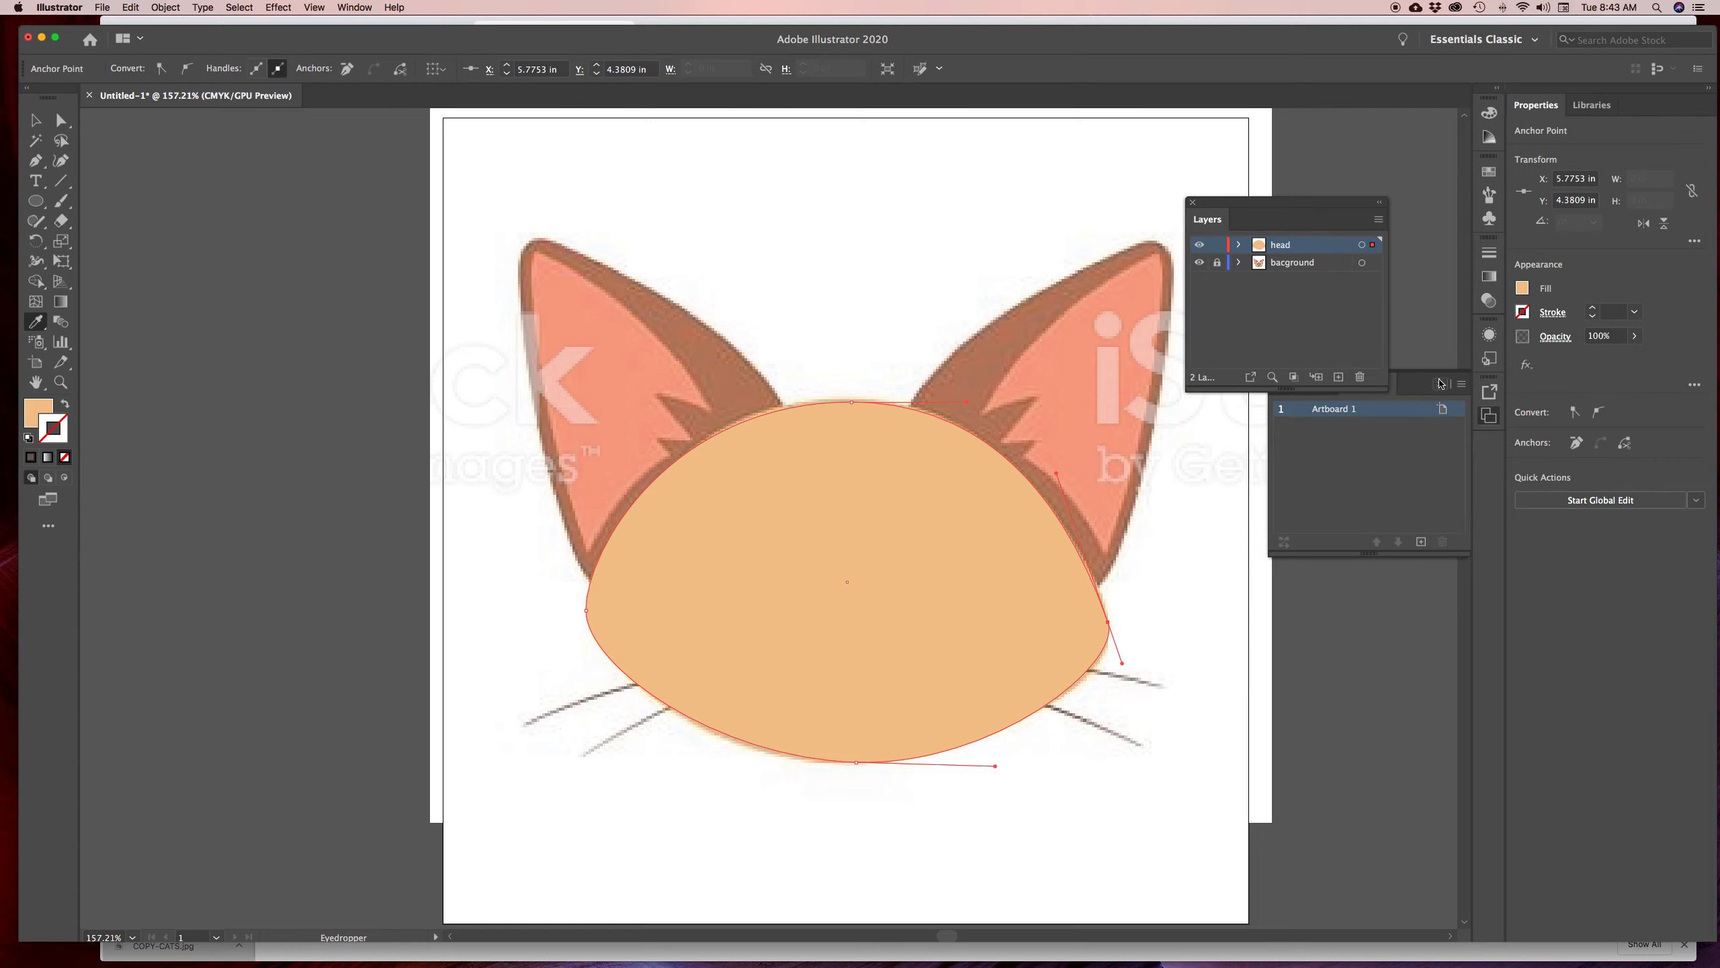
{"action": "left_click", "coordinate": [1441, 384]}
Toggle the head layer's visibility repeatedly to compare the tan head shape with the reference image
{"action": "left_click", "coordinate": [1200, 246]}
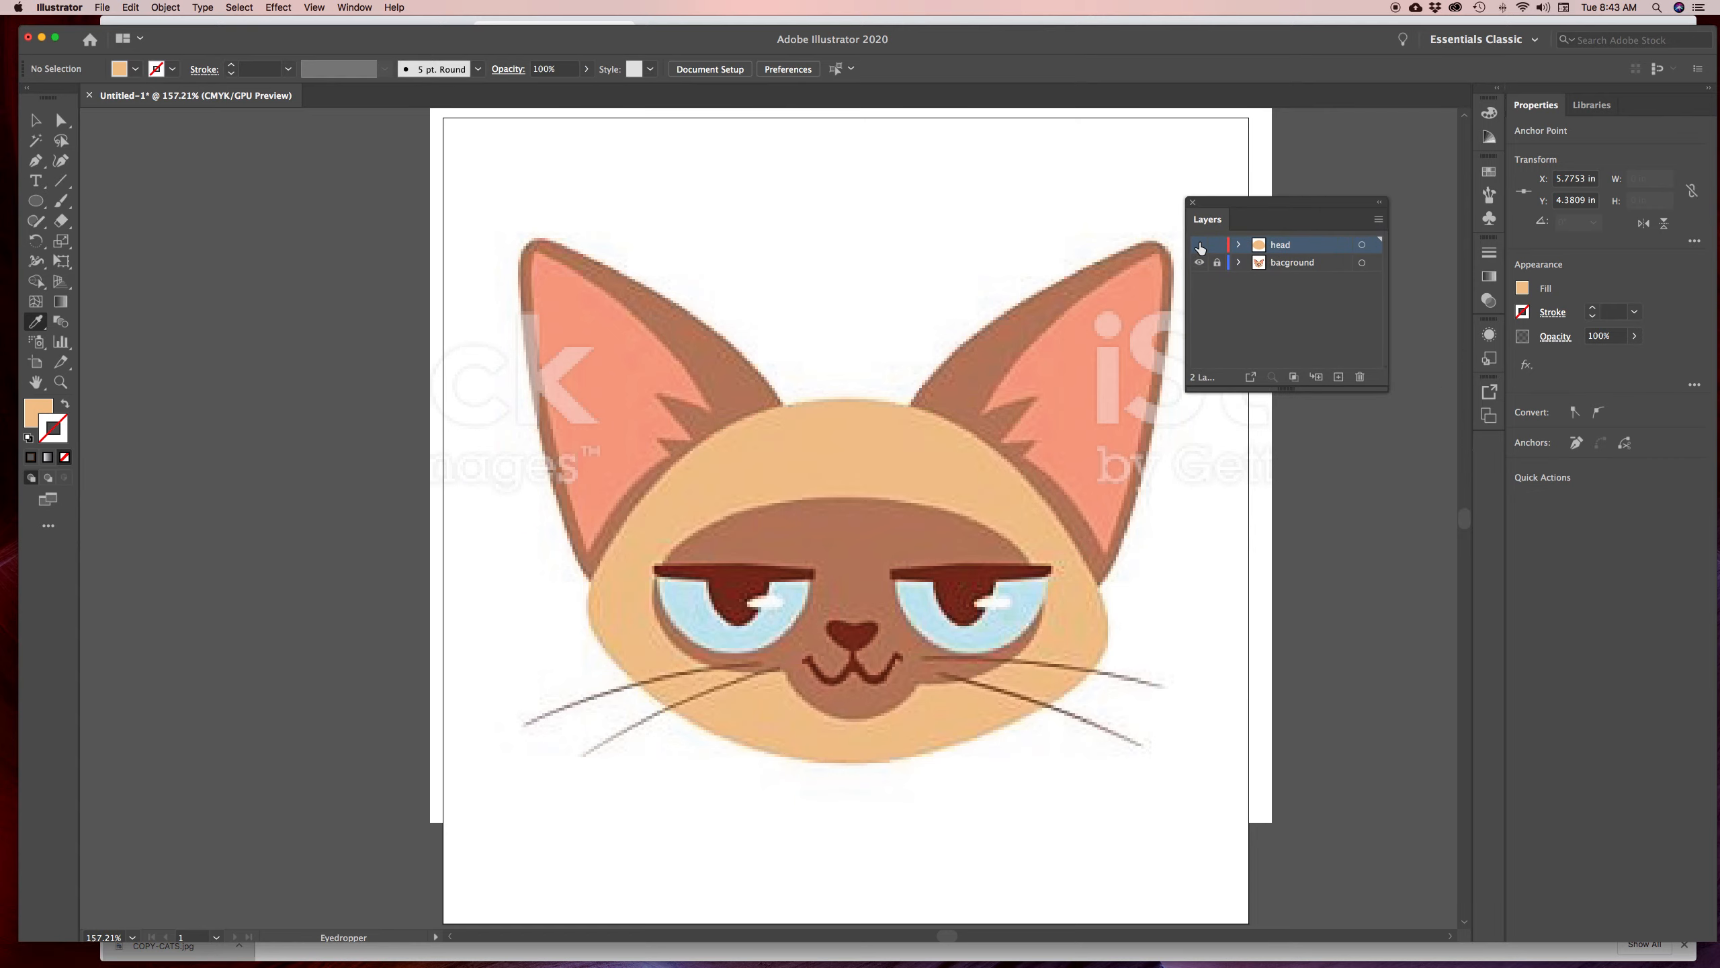
{"action": "left_click", "coordinate": [1199, 245]}
{"action": "left_click", "coordinate": [1200, 246]}
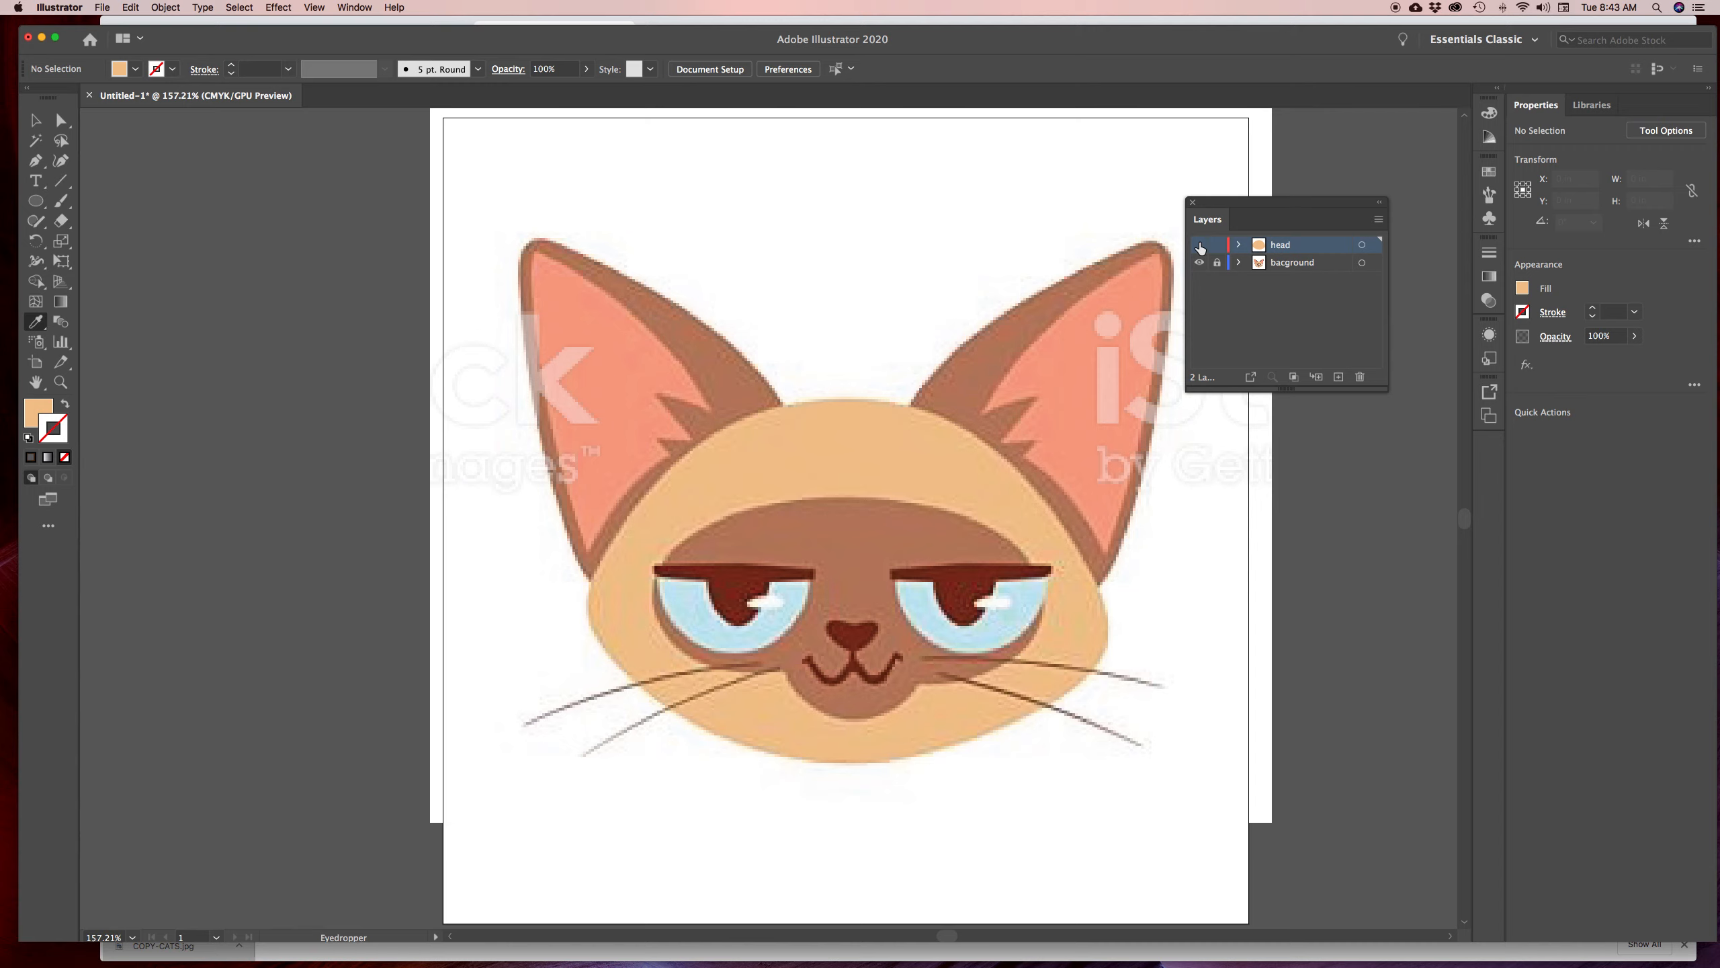
{"action": "left_click", "coordinate": [1200, 246]}
{"action": "left_click", "coordinate": [1199, 246]}
{"action": "left_click", "coordinate": [1200, 246]}
{"action": "left_click", "coordinate": [1200, 245]}
{"action": "left_click", "coordinate": [1199, 245]}
{"action": "left_click", "coordinate": [1200, 245]}
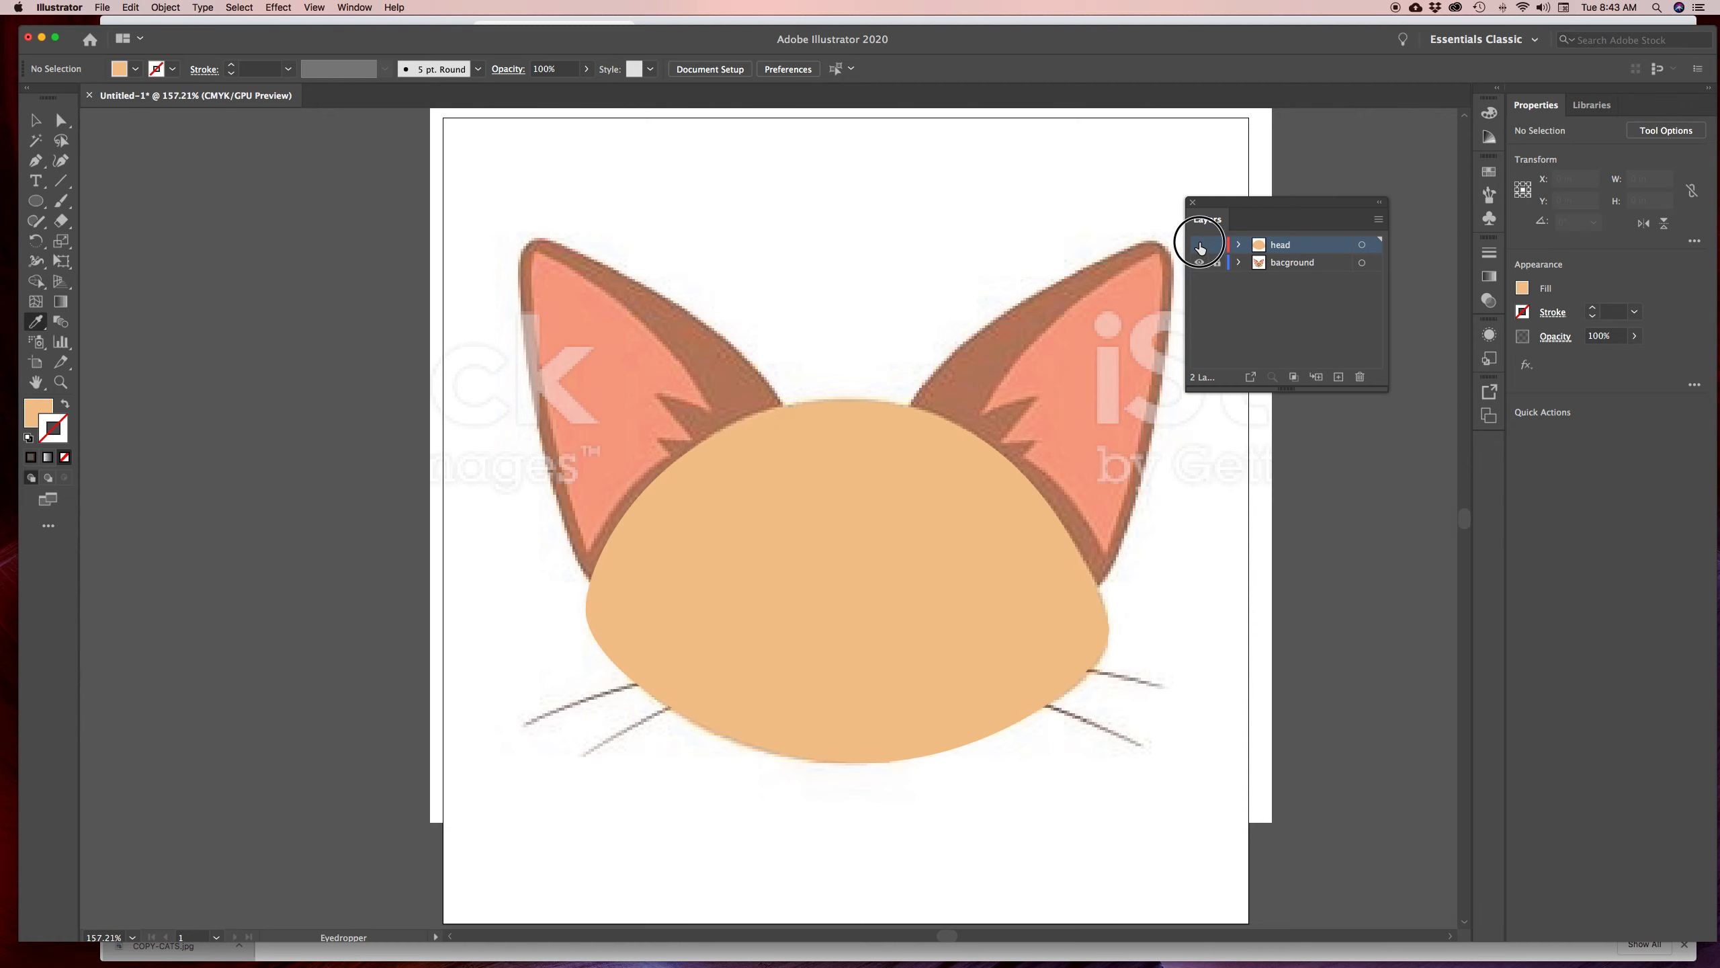
Create a new layer above the head layer and name it brown
{"action": "left_click", "coordinate": [1340, 377]}
{"action": "double_click", "coordinate": [1291, 245]}
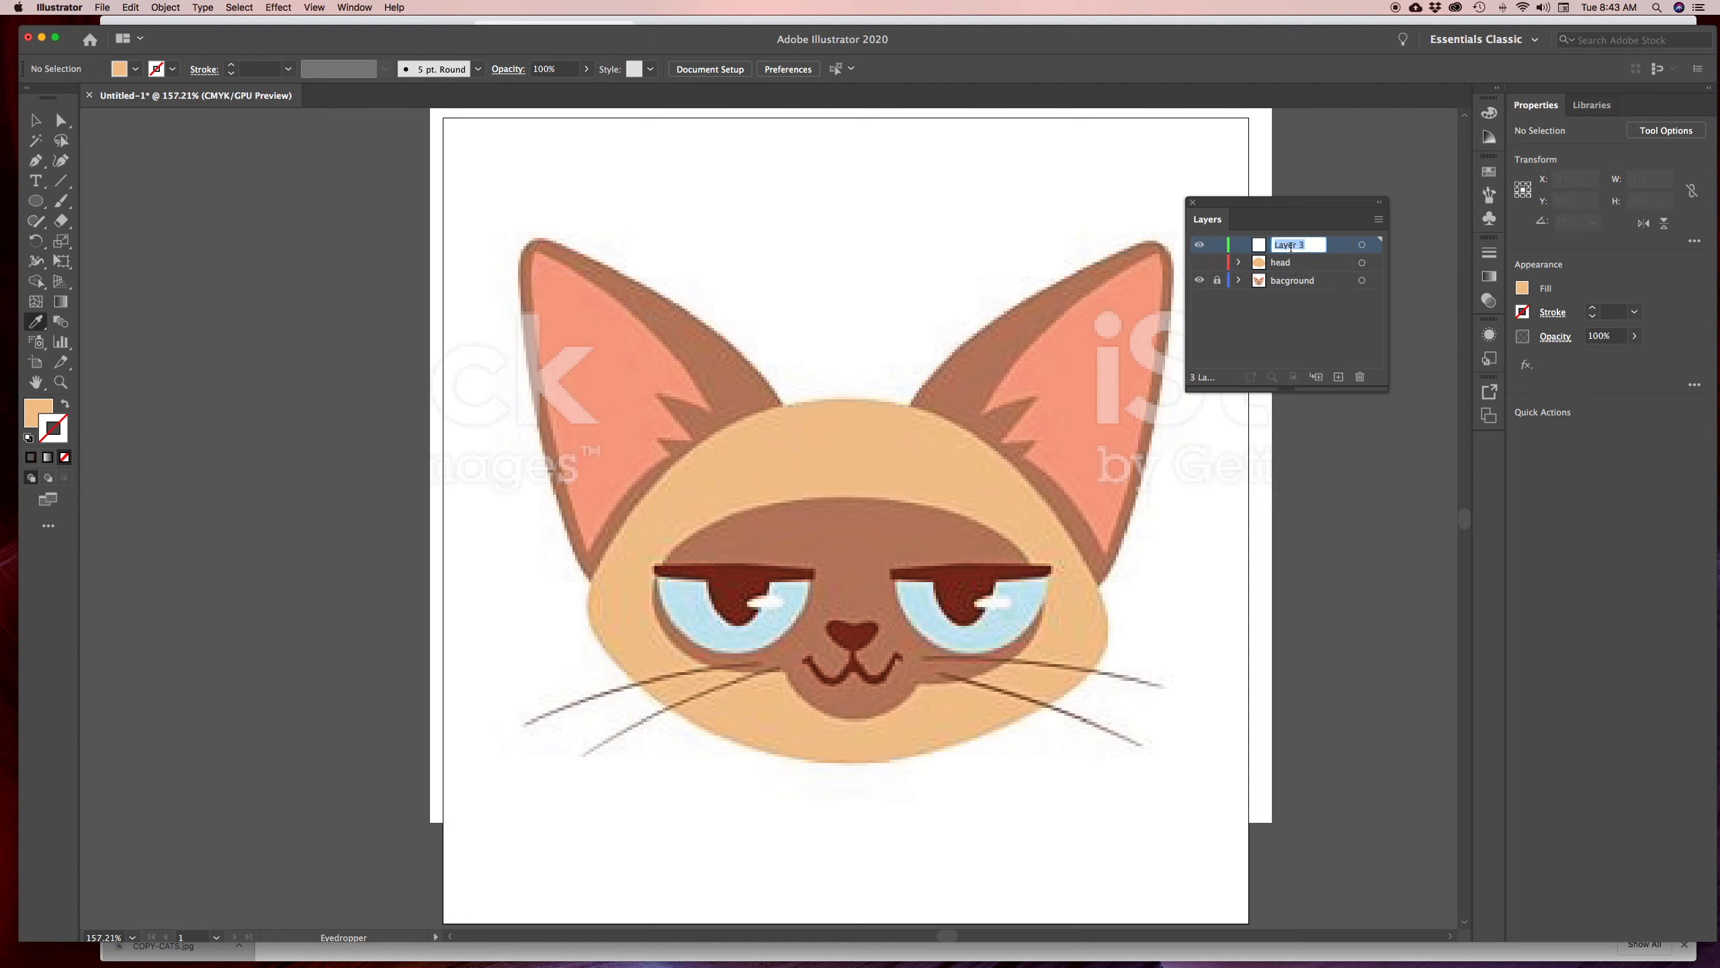
{"action": "type", "text": "brown"}
{"action": "left_click", "coordinate": [1320, 321]}
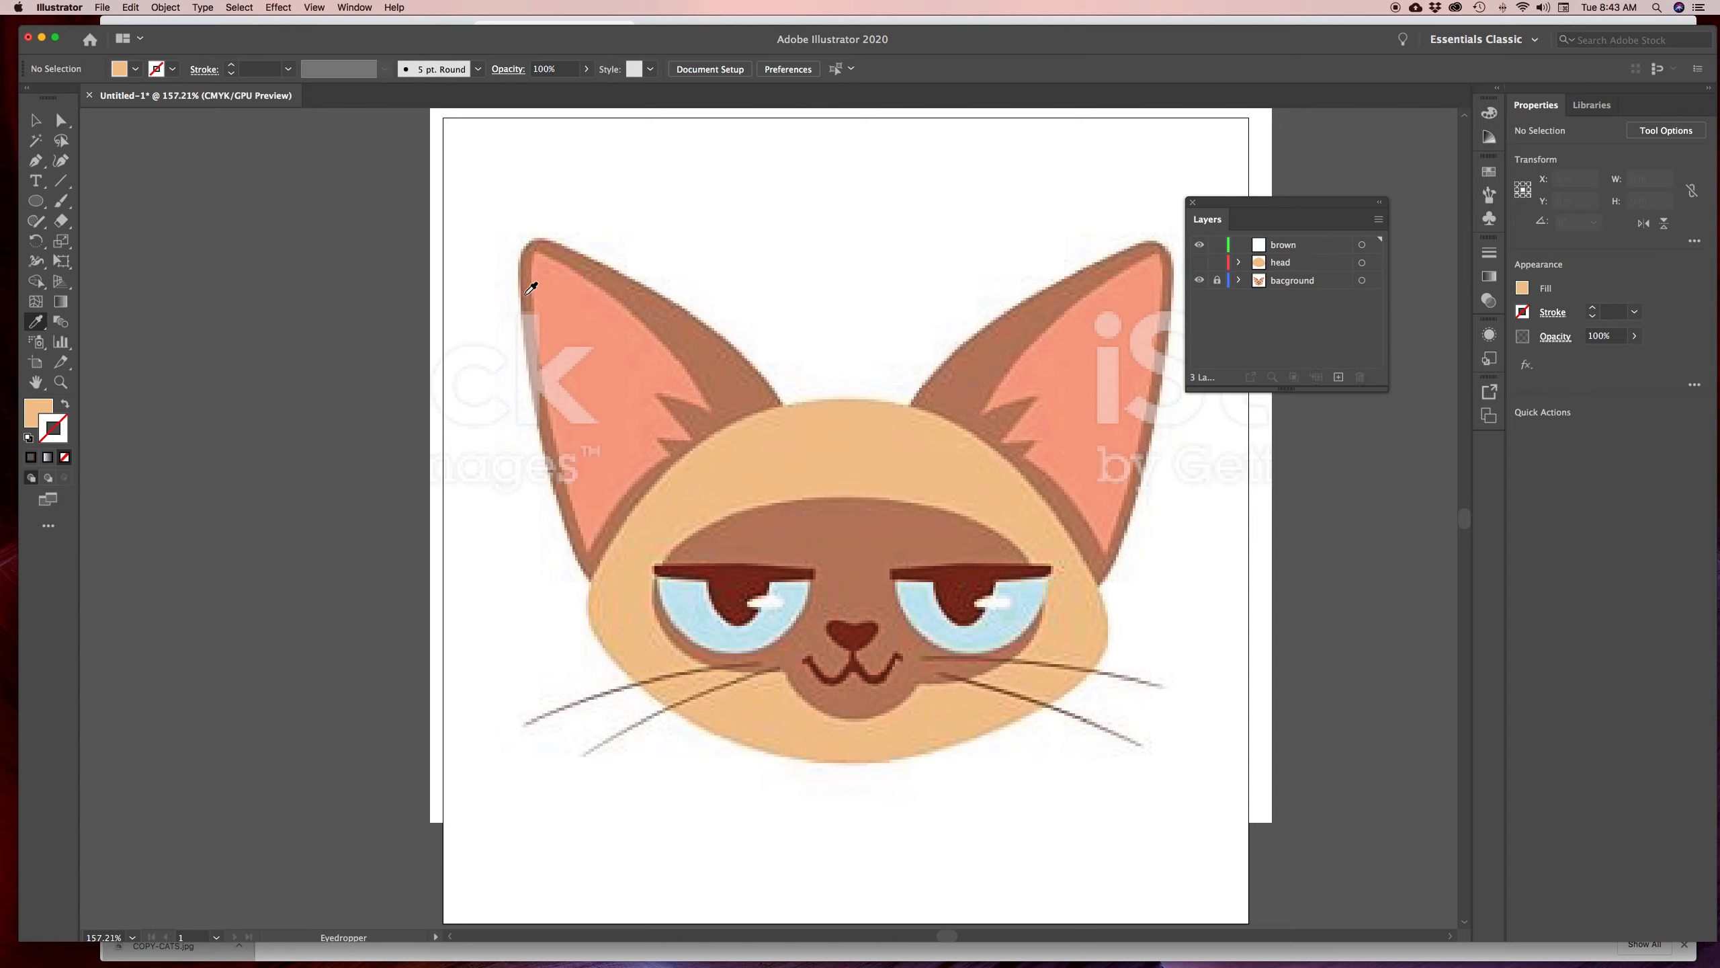
Draw an ellipse about 3.37 by 1.62 in over the brown eye mask and swap its fill and stroke
{"action": "left_click", "coordinate": [36, 201]}
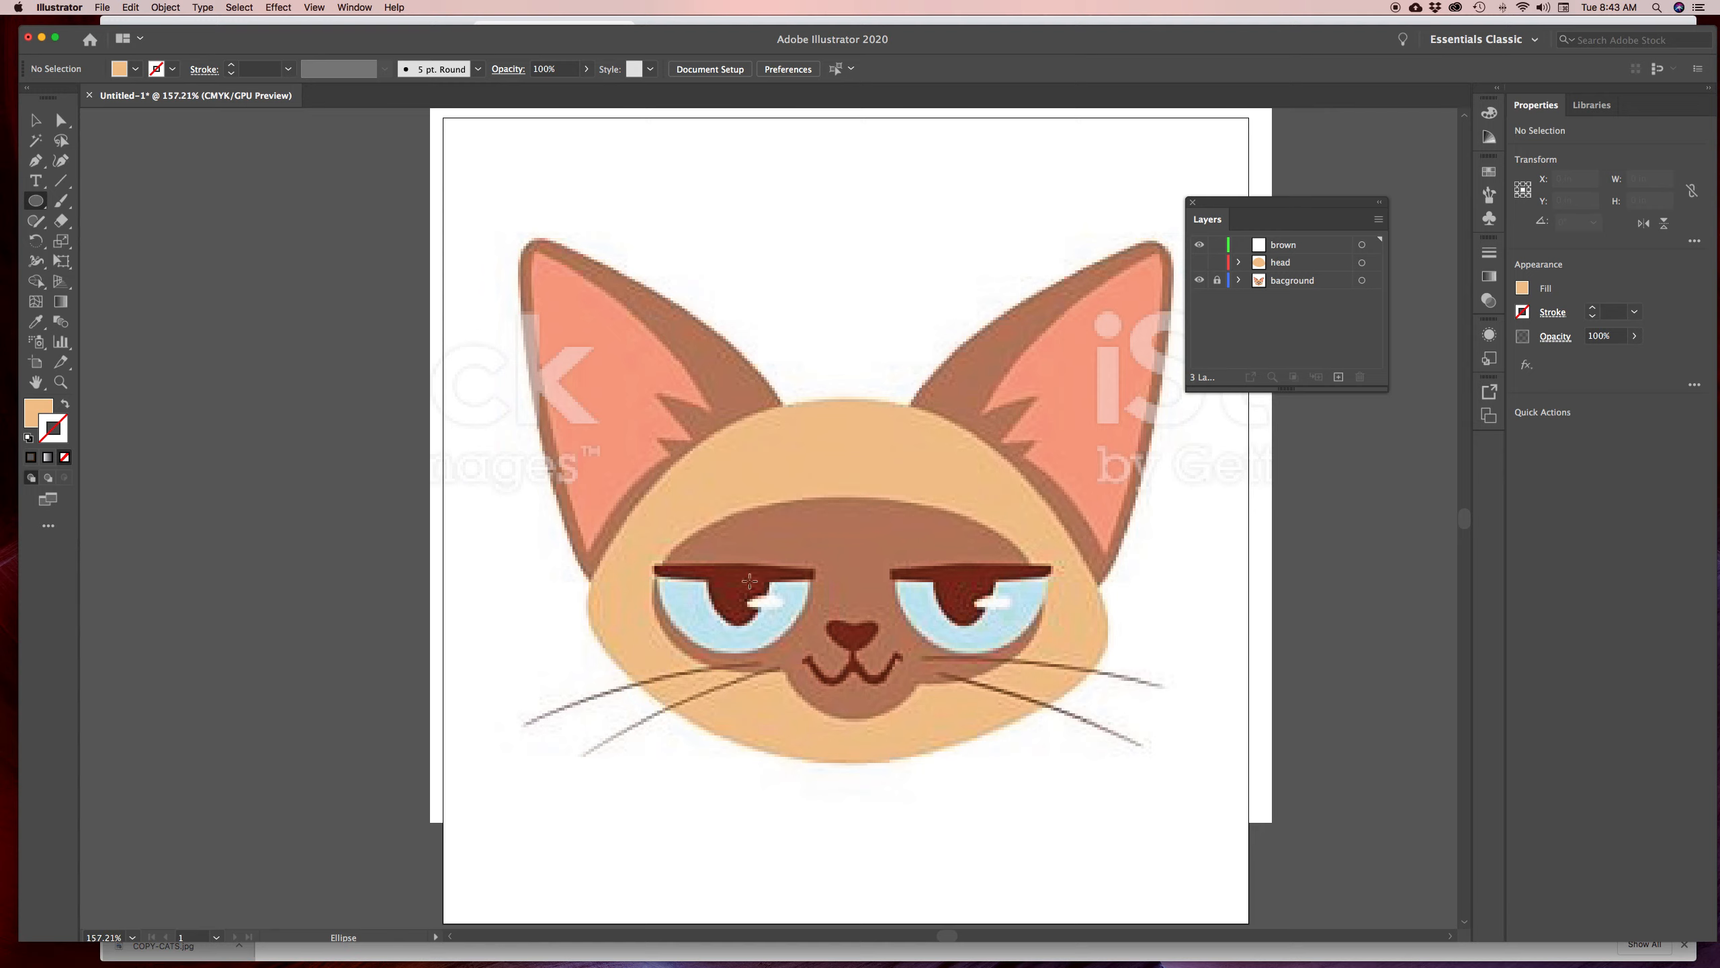
{"action": "left_click_drag", "start_coordinate": [680, 524], "coordinate": [1068, 710]}
{"action": "key", "text": "a"}
{"action": "left_click_drag", "start_coordinate": [918, 529], "coordinate": [895, 505]}
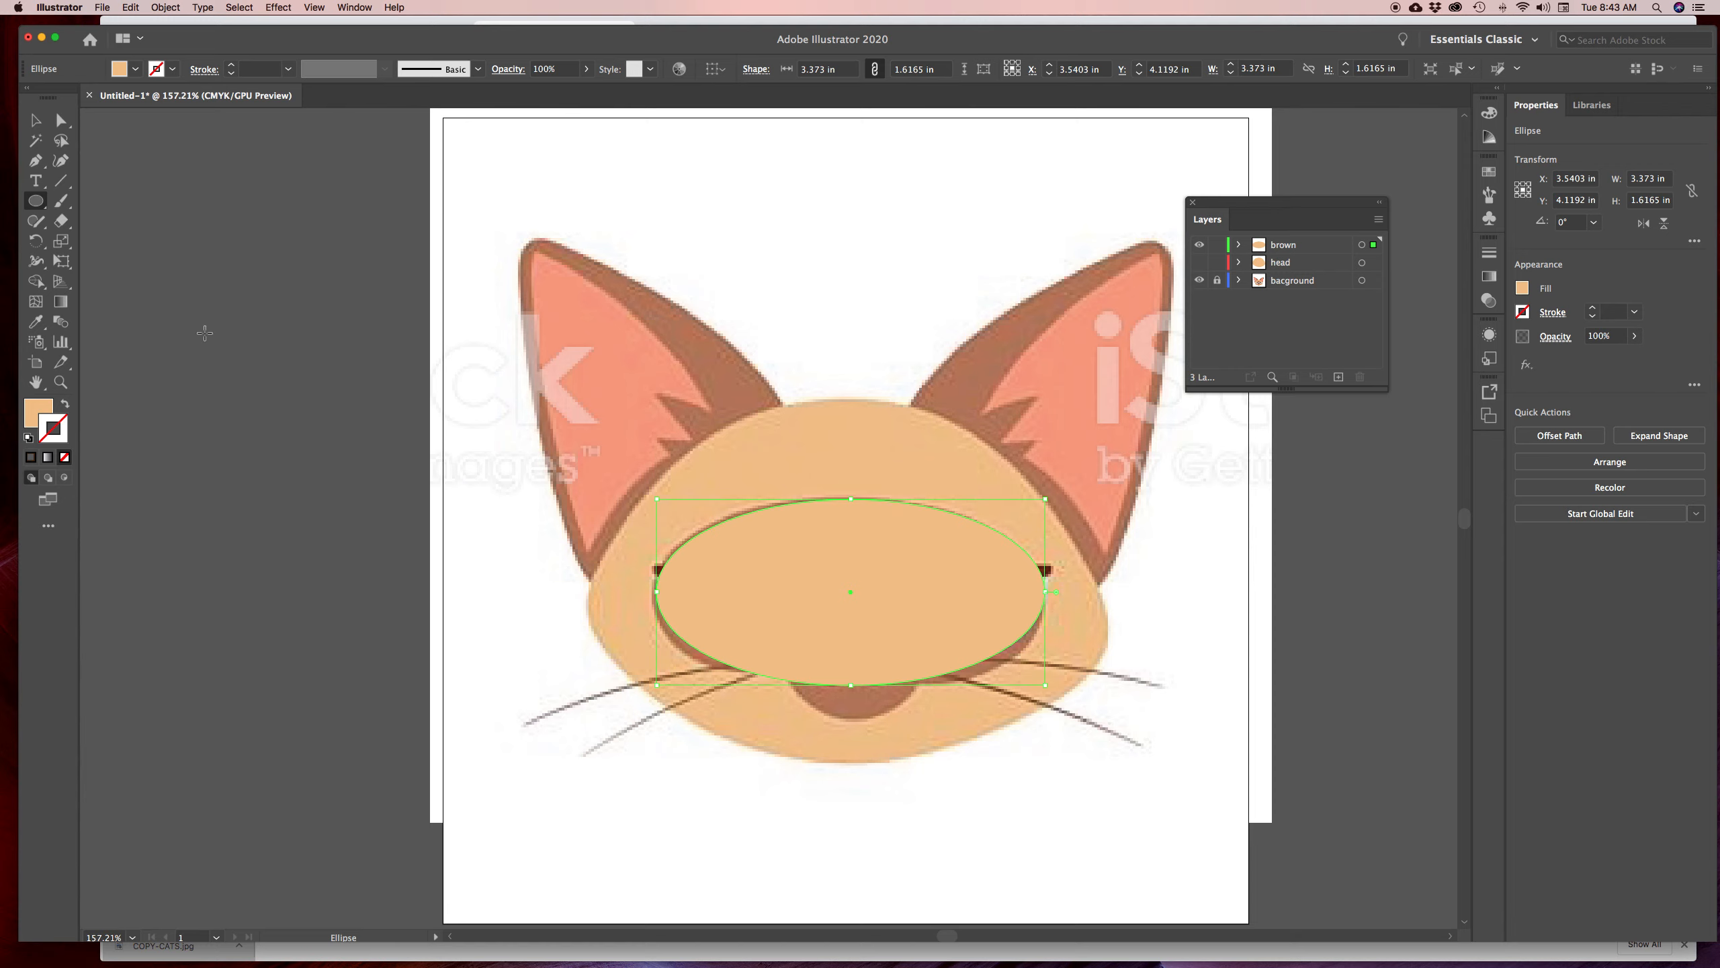
{"action": "left_click", "coordinate": [65, 405]}
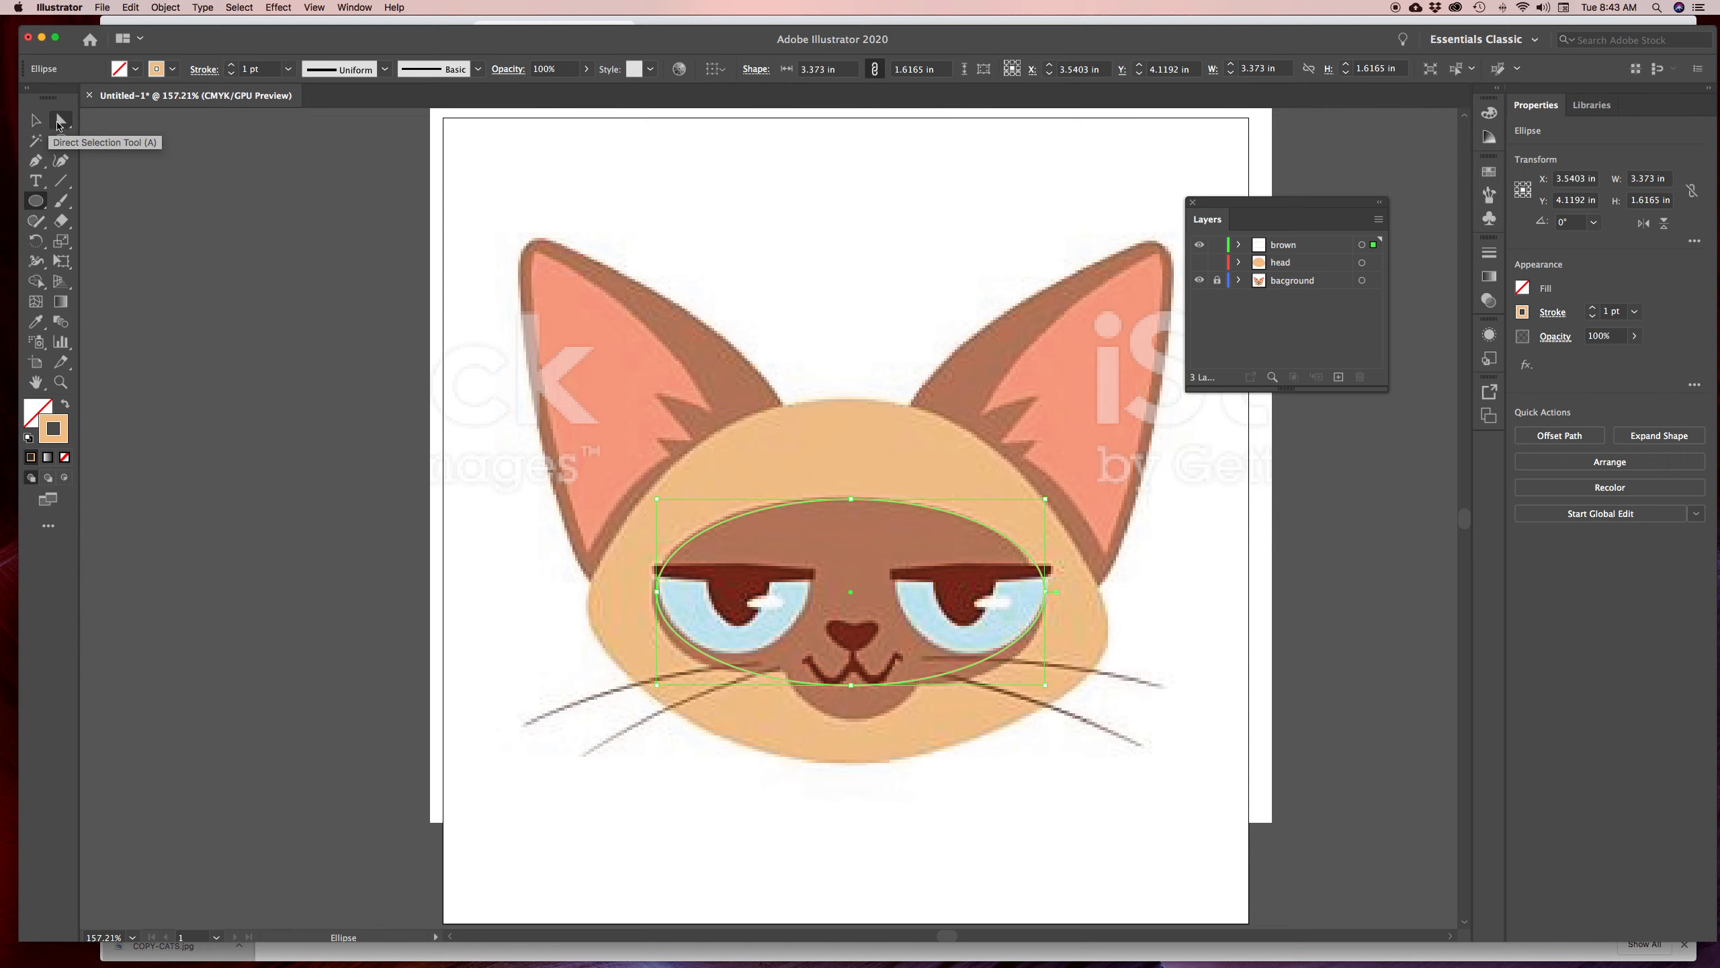
Nudge the ellipse's top and left anchors to match the upper and left edges of the brown mask
{"action": "left_click", "coordinate": [61, 122]}
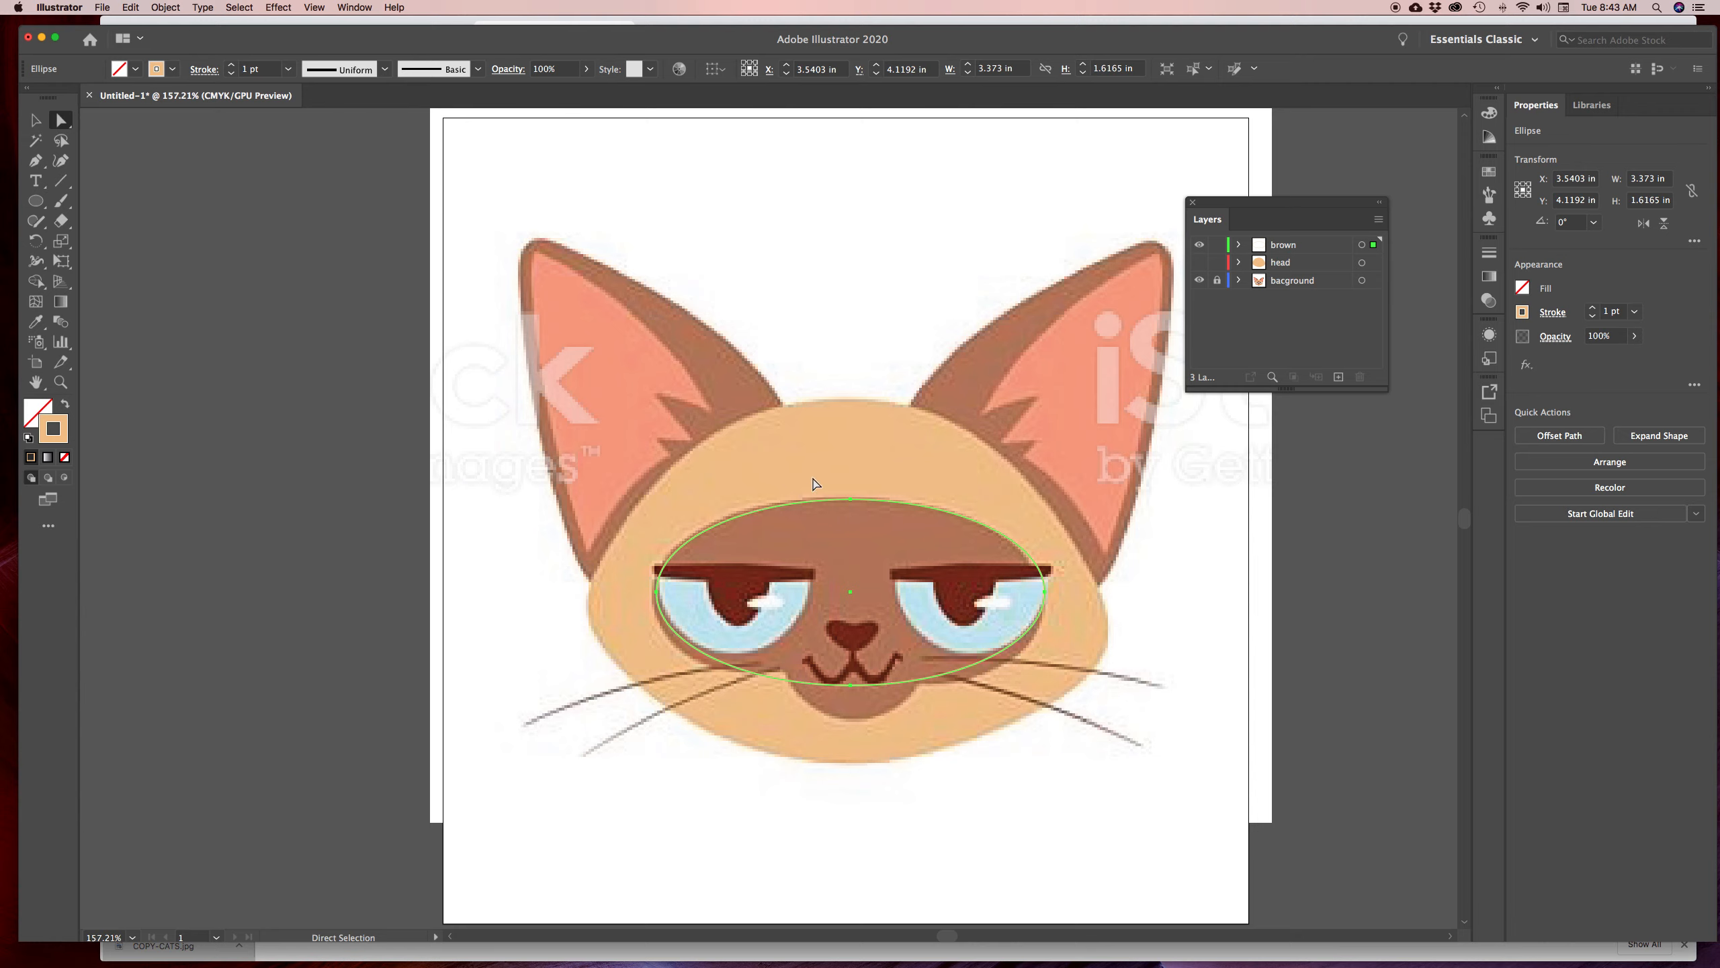
{"action": "left_click", "coordinate": [861, 371]}
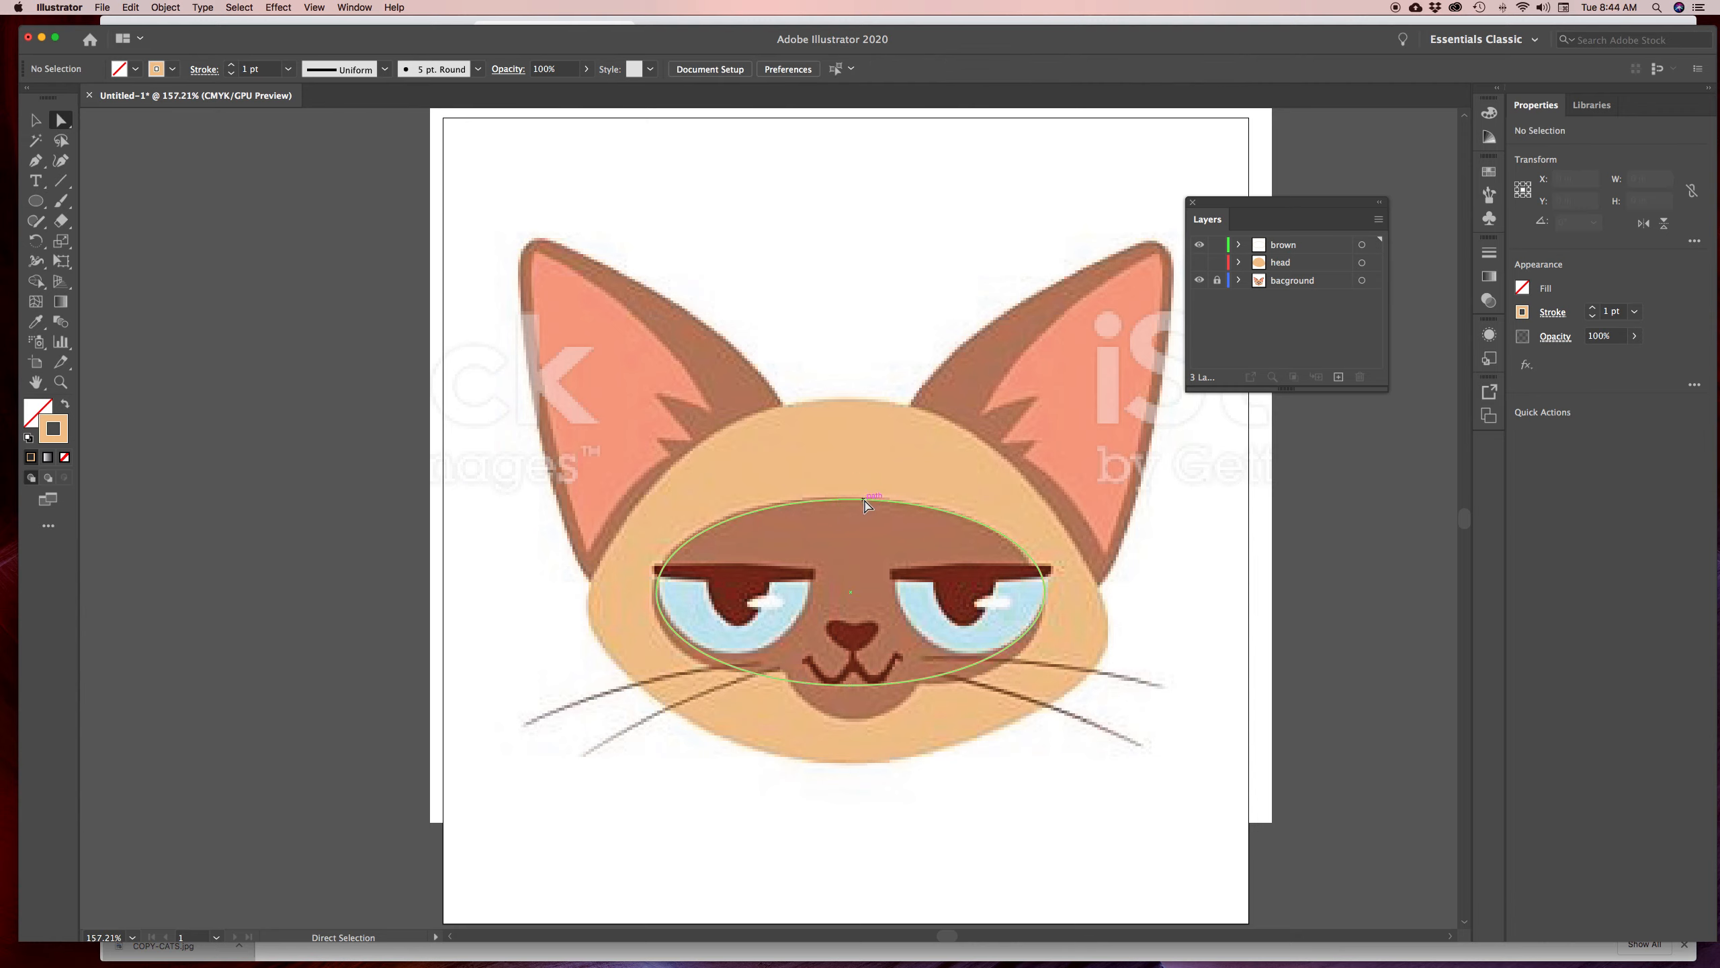
{"action": "left_click_drag", "start_coordinate": [862, 503], "coordinate": [846, 500]}
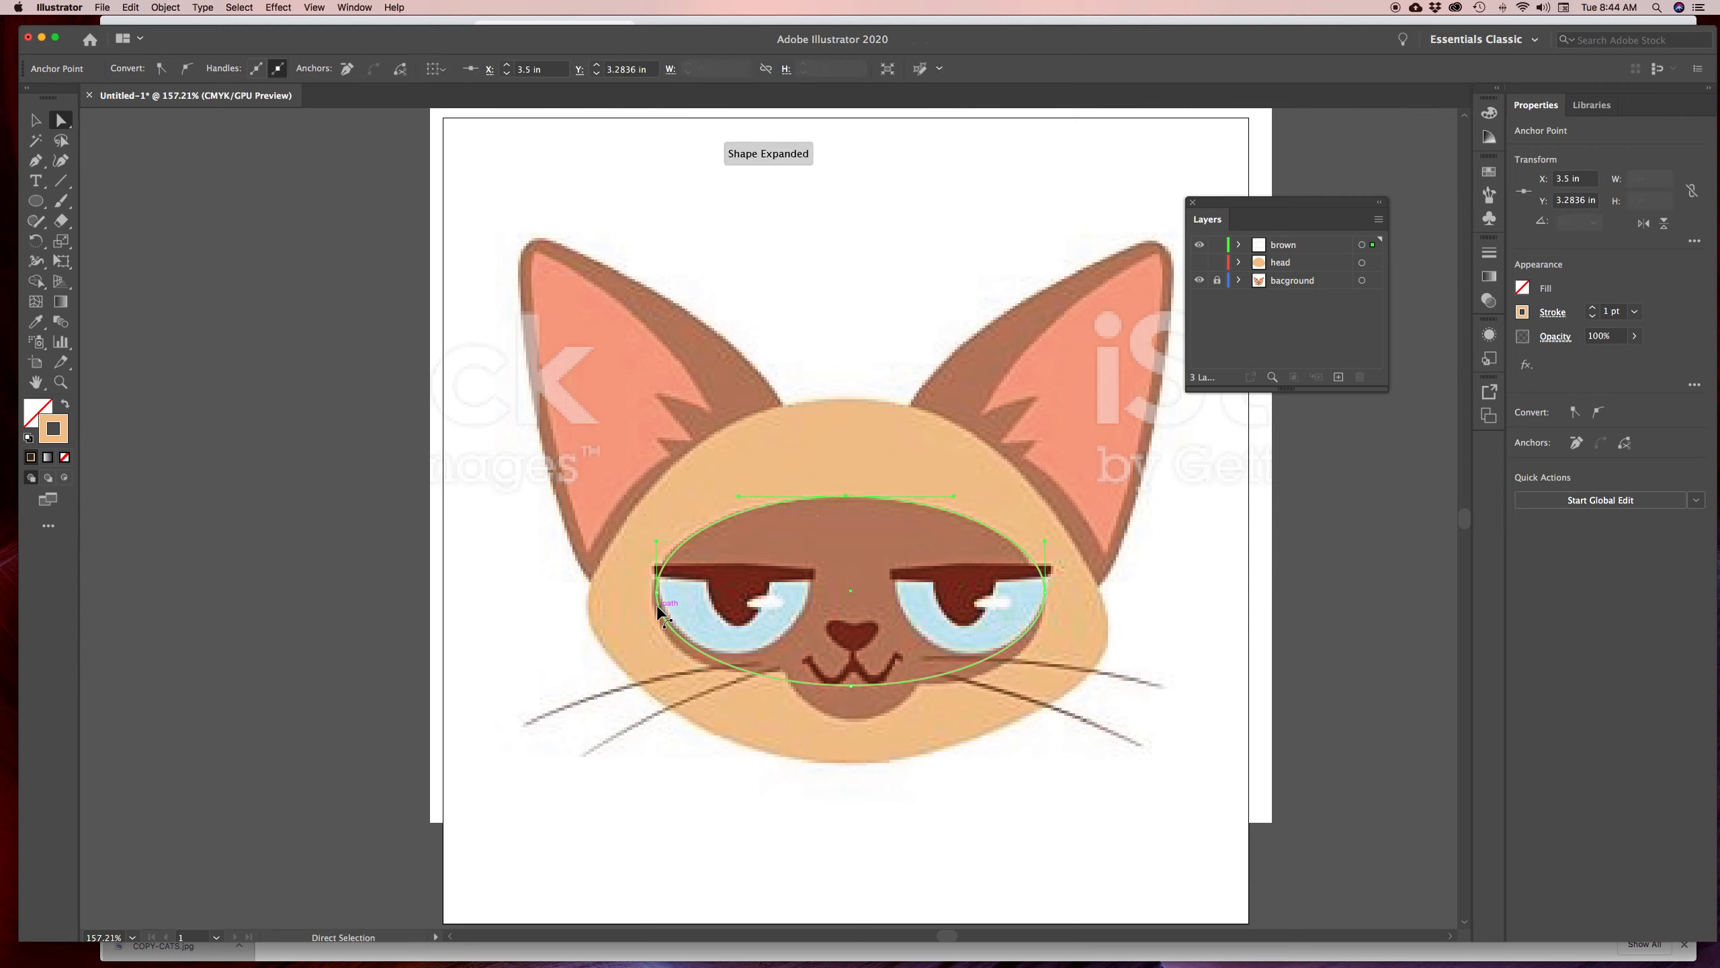
{"action": "left_click_drag", "start_coordinate": [659, 600], "coordinate": [652, 602]}
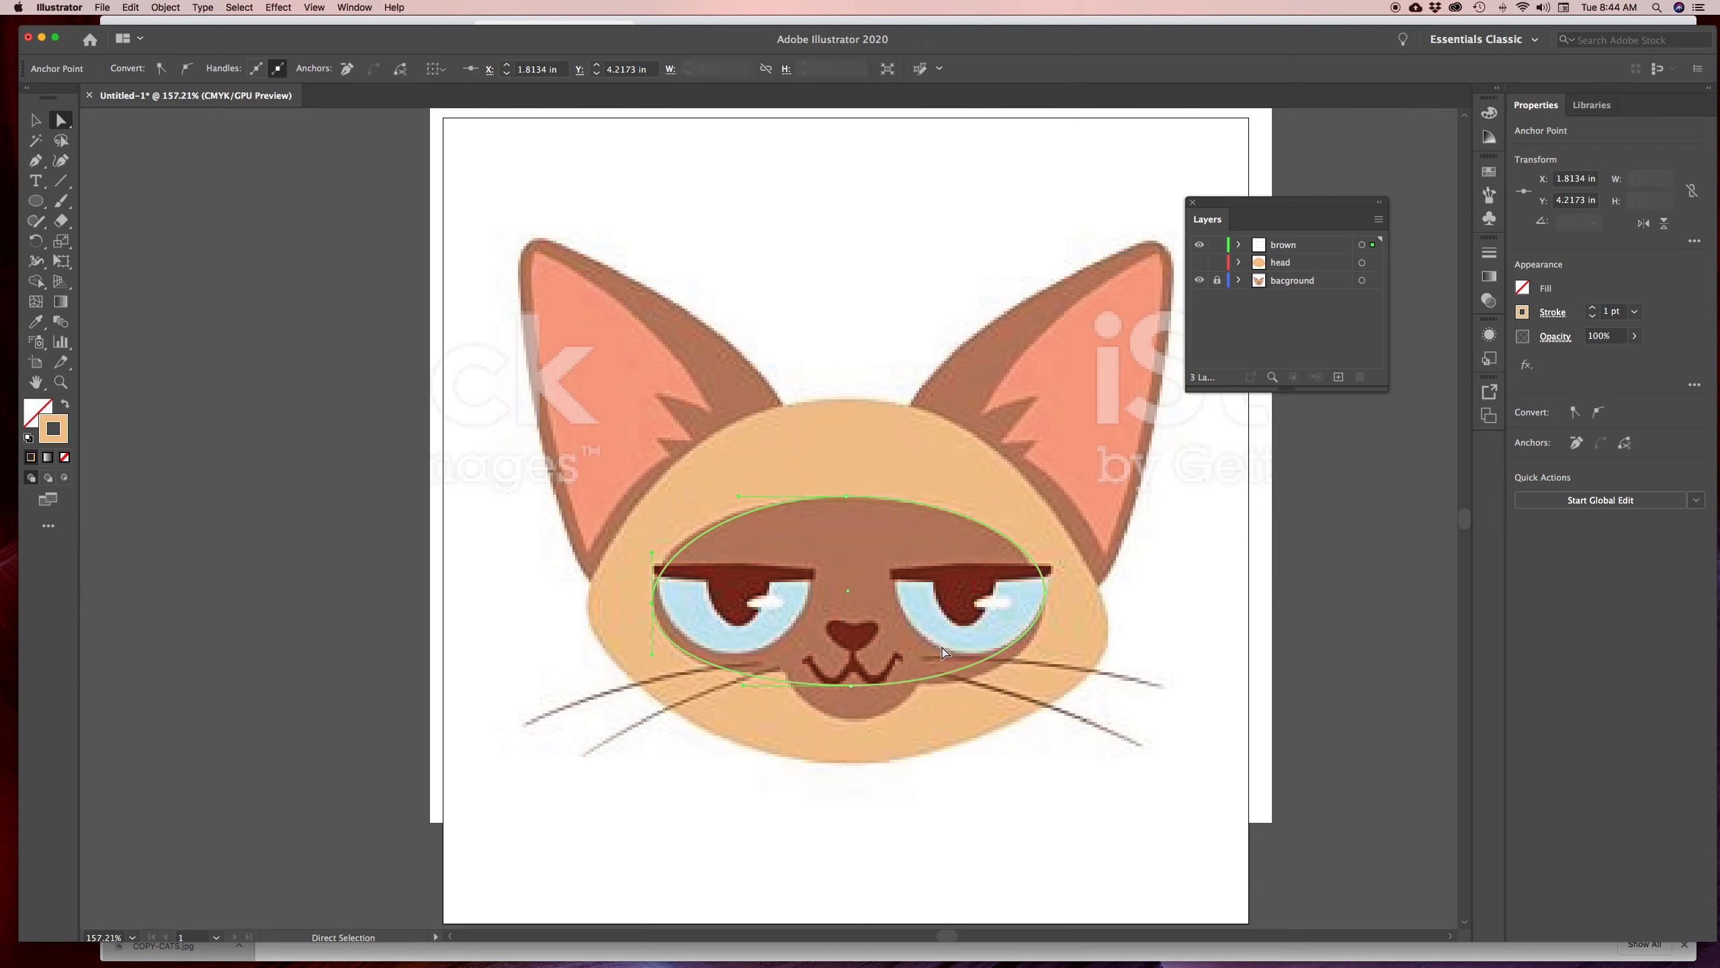
Raise the ellipse's bottom anchor slightly and extend the handles on both sides of its lower-right curve to fit the mask
{"action": "left_click", "coordinate": [1045, 590]}
{"action": "left_click_drag", "start_coordinate": [1047, 649], "coordinate": [1046, 665]}
{"action": "left_click_drag", "start_coordinate": [852, 686], "coordinate": [852, 681]}
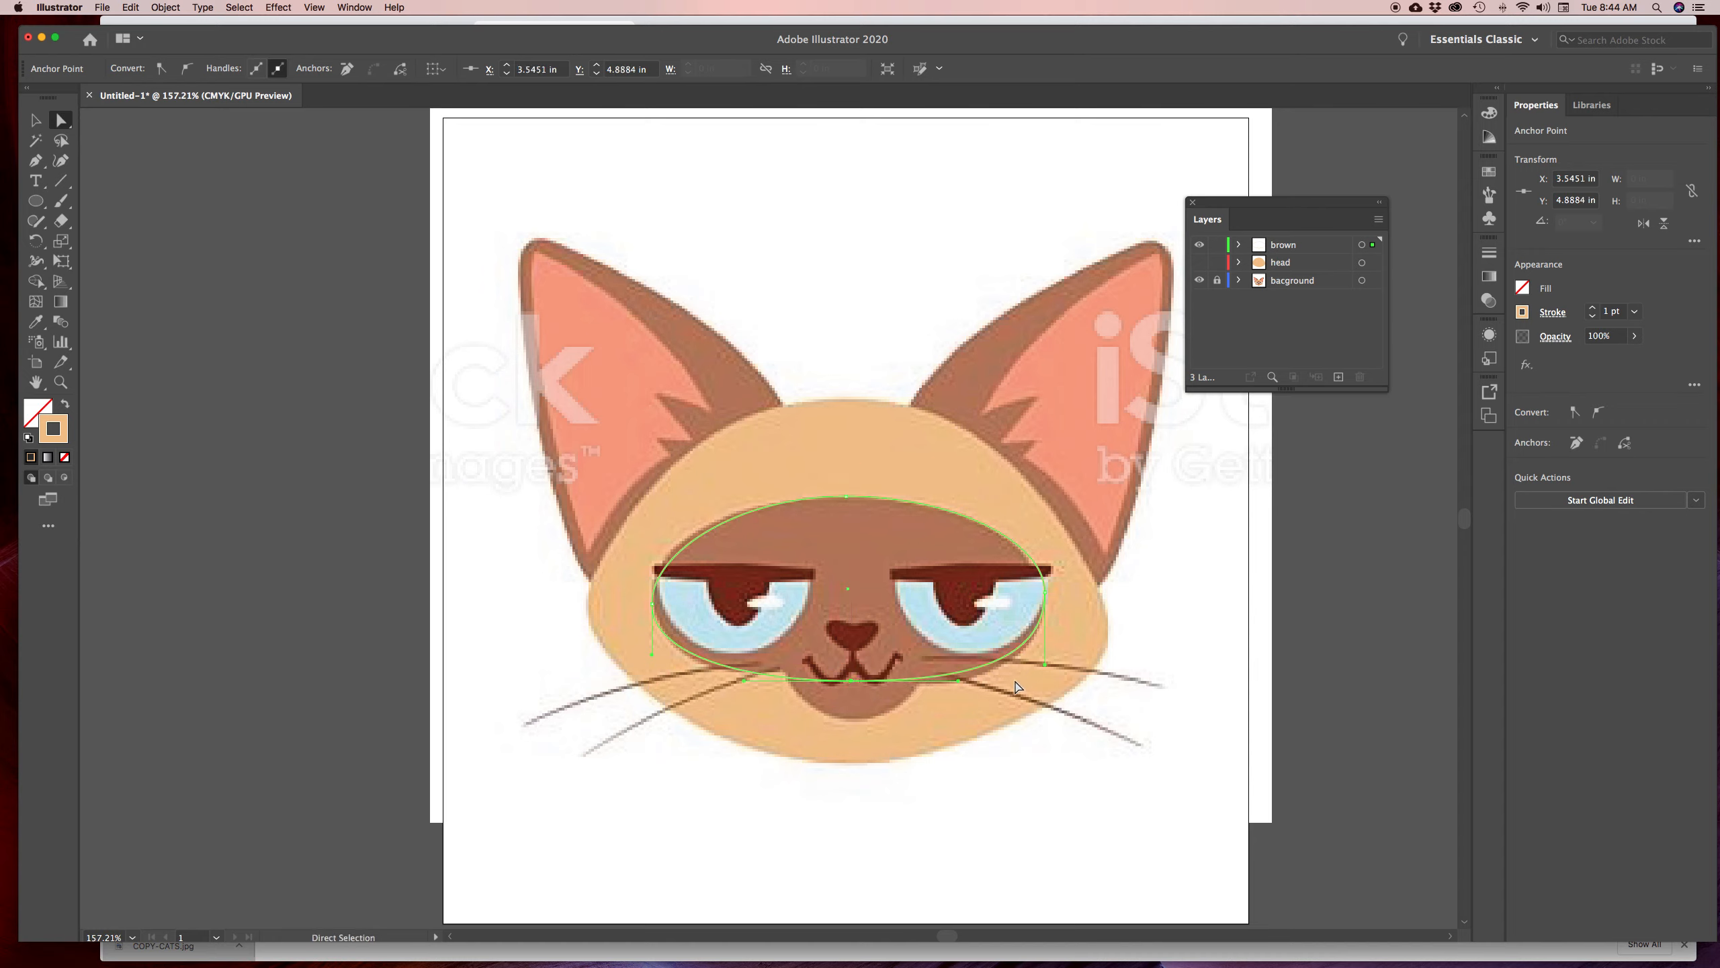
{"action": "left_click_drag", "start_coordinate": [959, 687], "coordinate": [971, 688]}
{"action": "left_click", "coordinate": [1048, 672]}
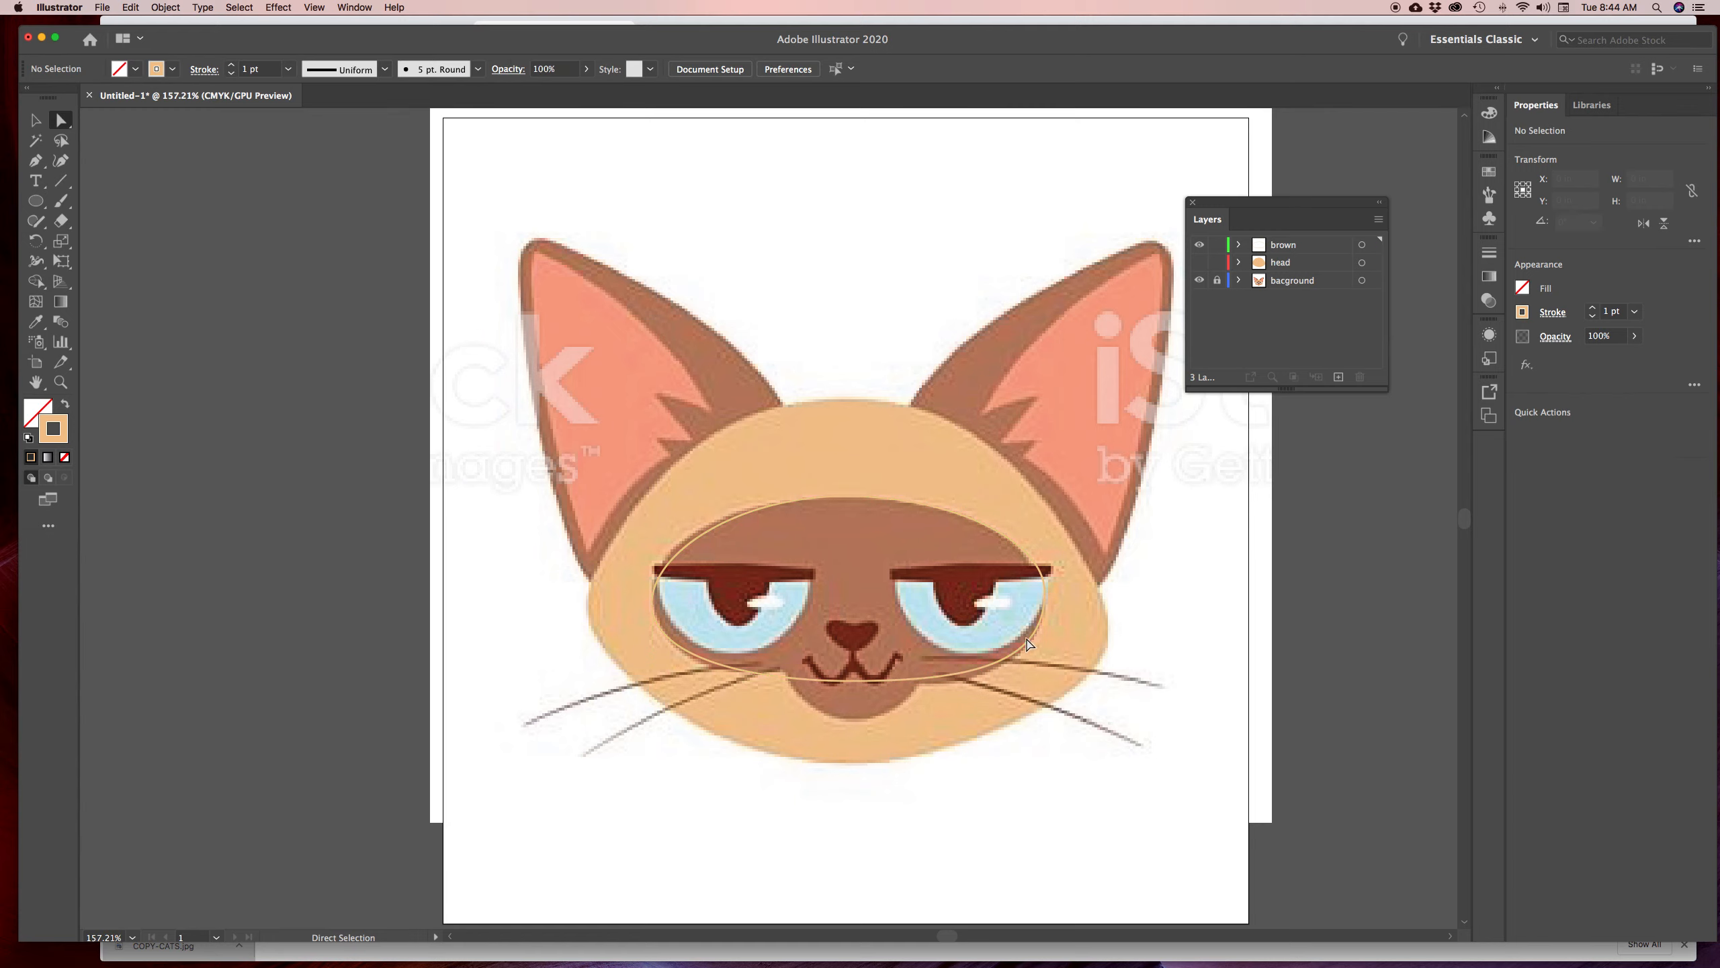
Adjust the upper and lower handles of the right and left anchors to fit the sides of the brown mask
{"action": "left_click", "coordinate": [1027, 640]}
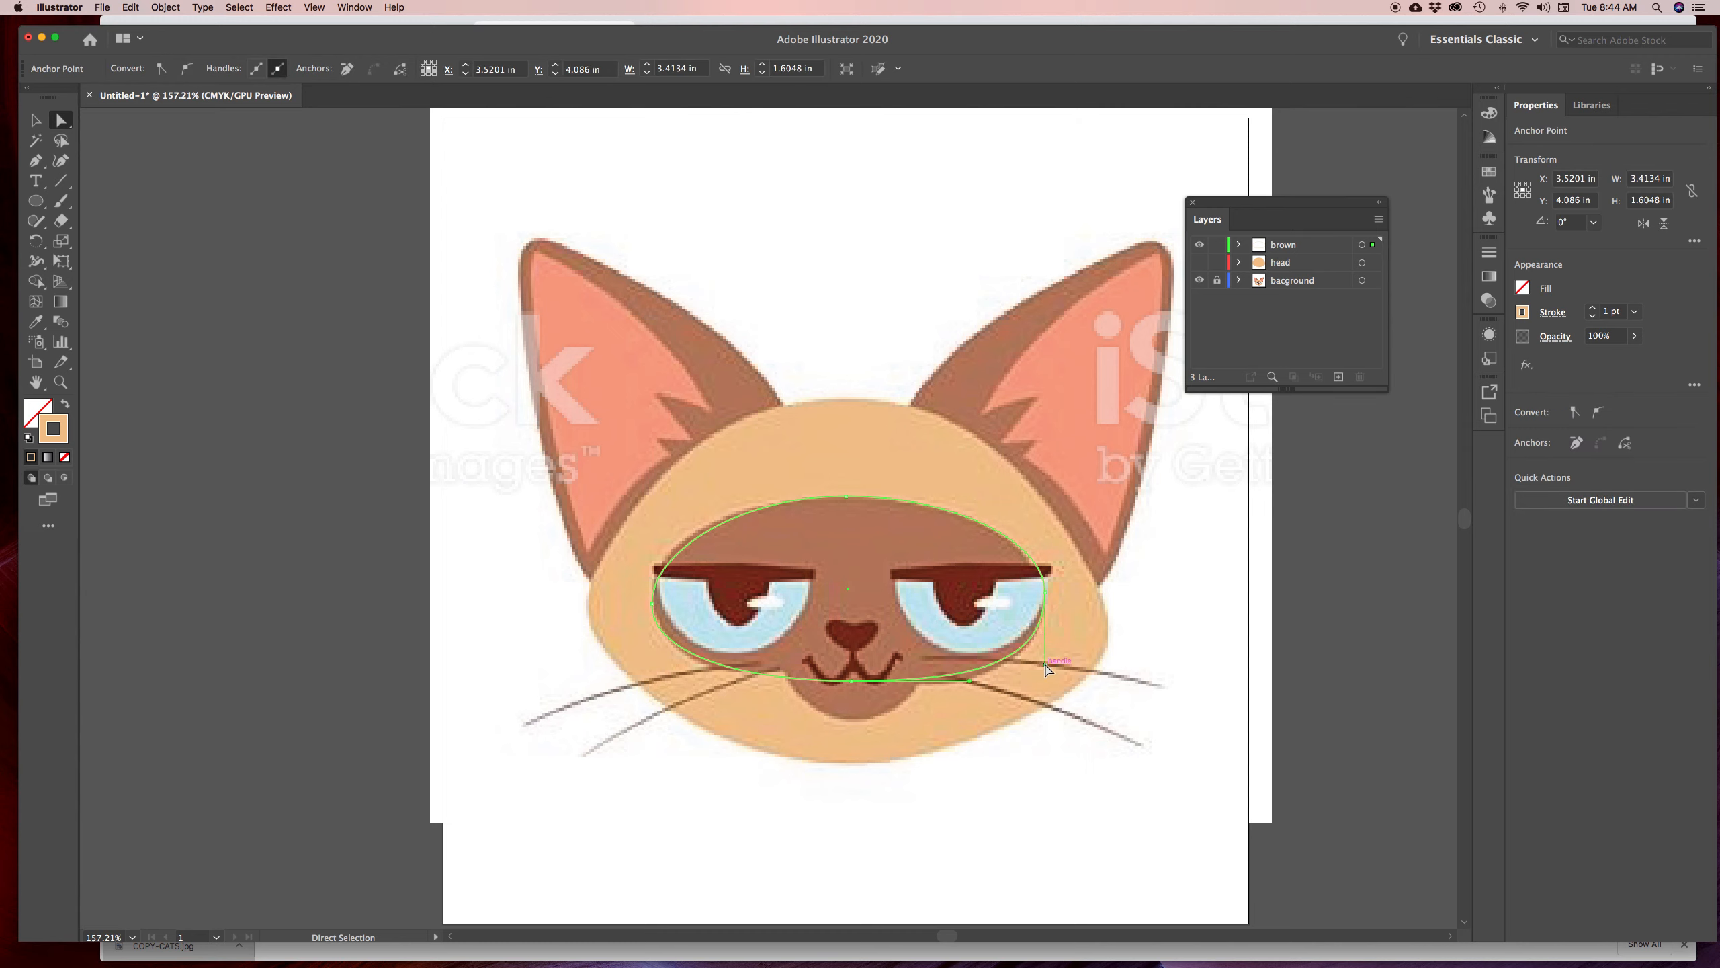
{"action": "left_click_drag", "start_coordinate": [1047, 666], "coordinate": [1047, 682]}
{"action": "left_click_drag", "start_coordinate": [1047, 546], "coordinate": [1041, 553]}
{"action": "left_click", "coordinate": [654, 605]}
{"action": "left_click_drag", "start_coordinate": [654, 658], "coordinate": [658, 663]}
{"action": "left_click_drag", "start_coordinate": [655, 554], "coordinate": [654, 536]}
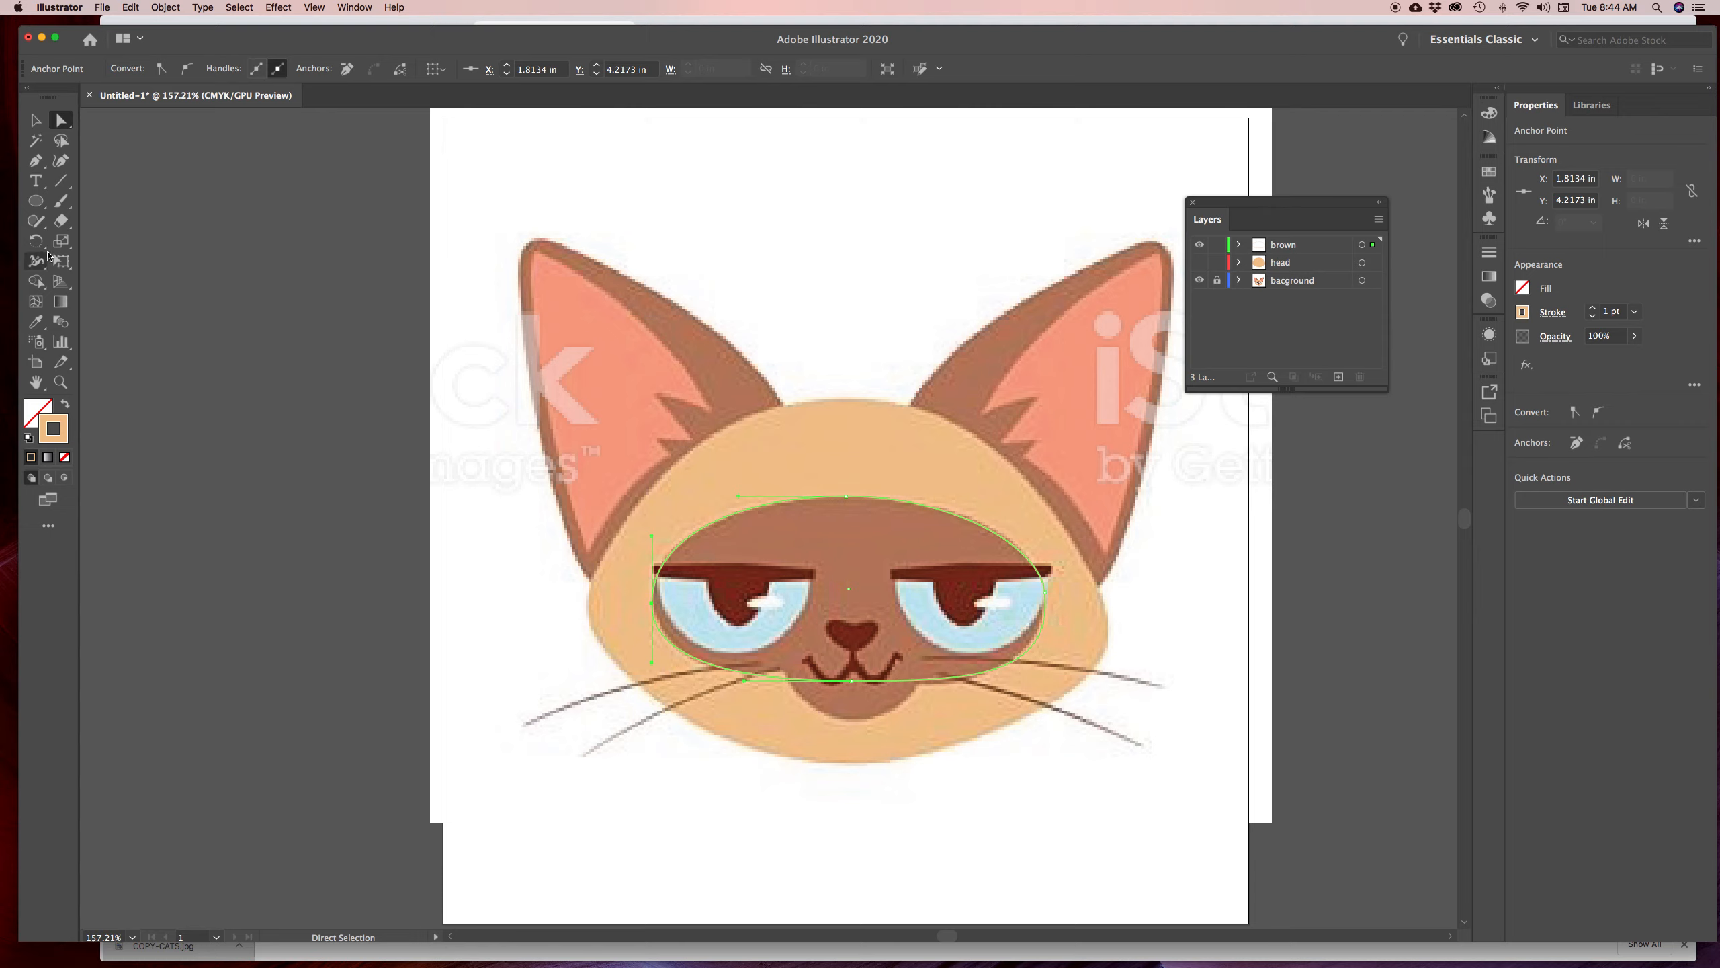
Draw an ellipse about 1.06 by 0.97 in around the cat's muzzle
{"action": "left_click", "coordinate": [35, 201]}
{"action": "left_click_drag", "start_coordinate": [819, 614], "coordinate": [901, 699]}
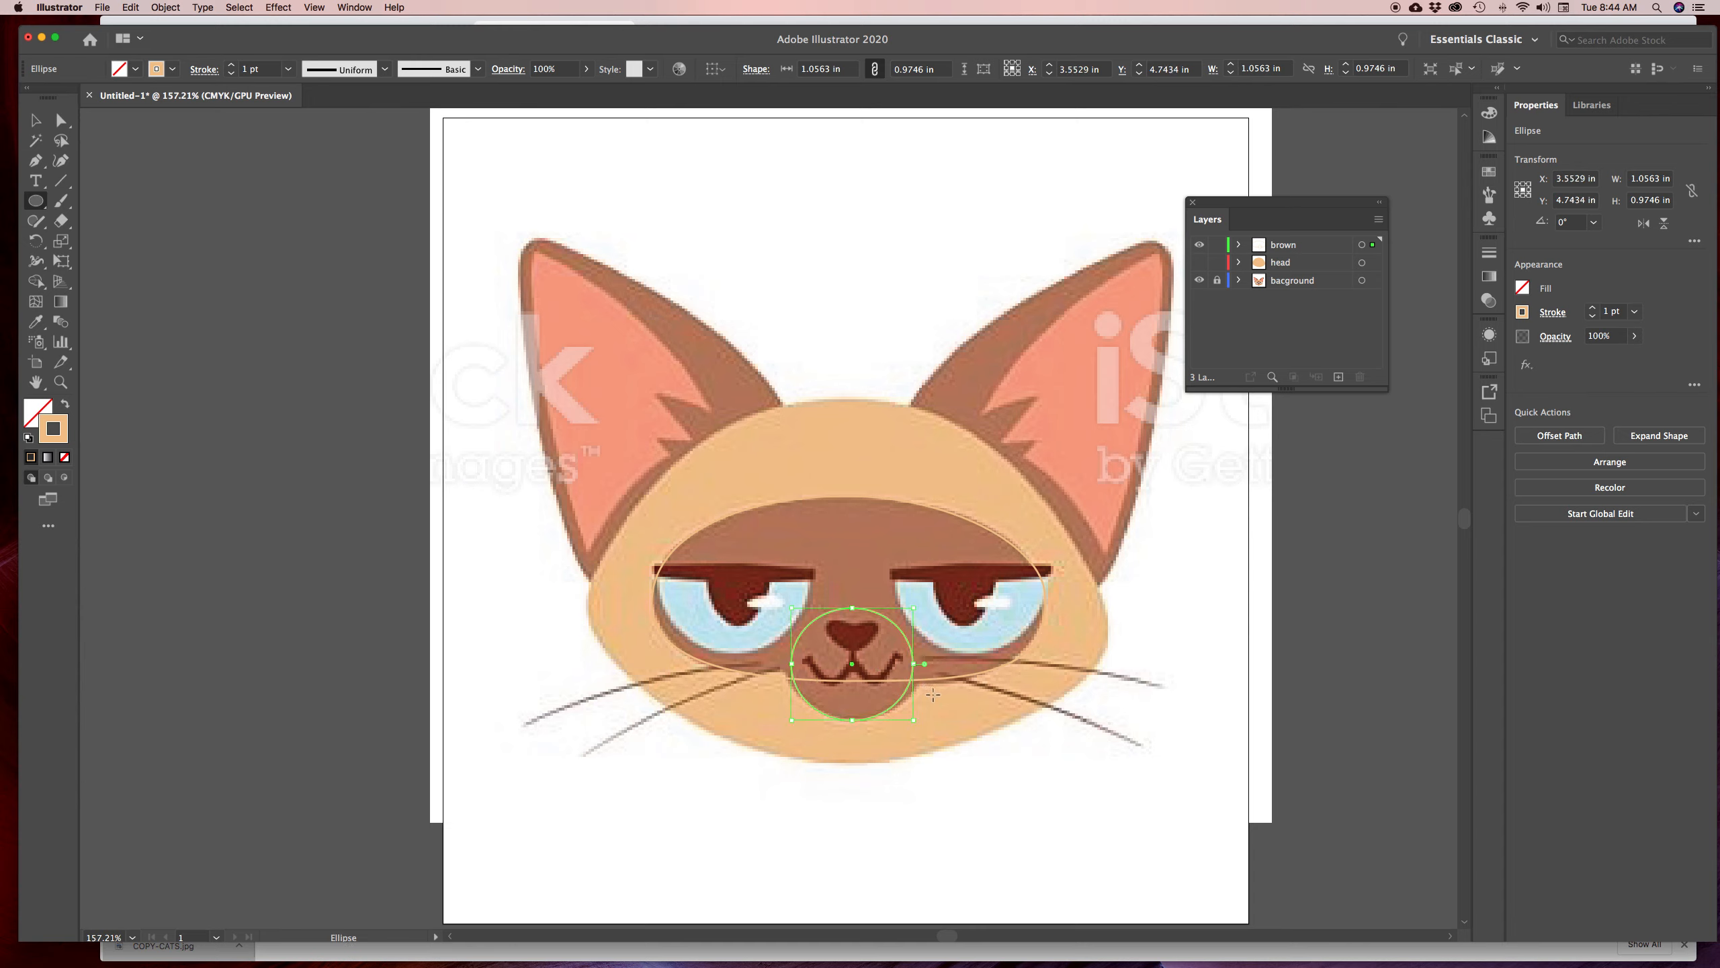
Merge the mask and muzzle outlines with Shape Builder and apply the reference's brown to the merged shape with the Eyedropper
{"action": "key", "text": "v"}
{"action": "left_click", "coordinate": [816, 497], "text": "shift"}
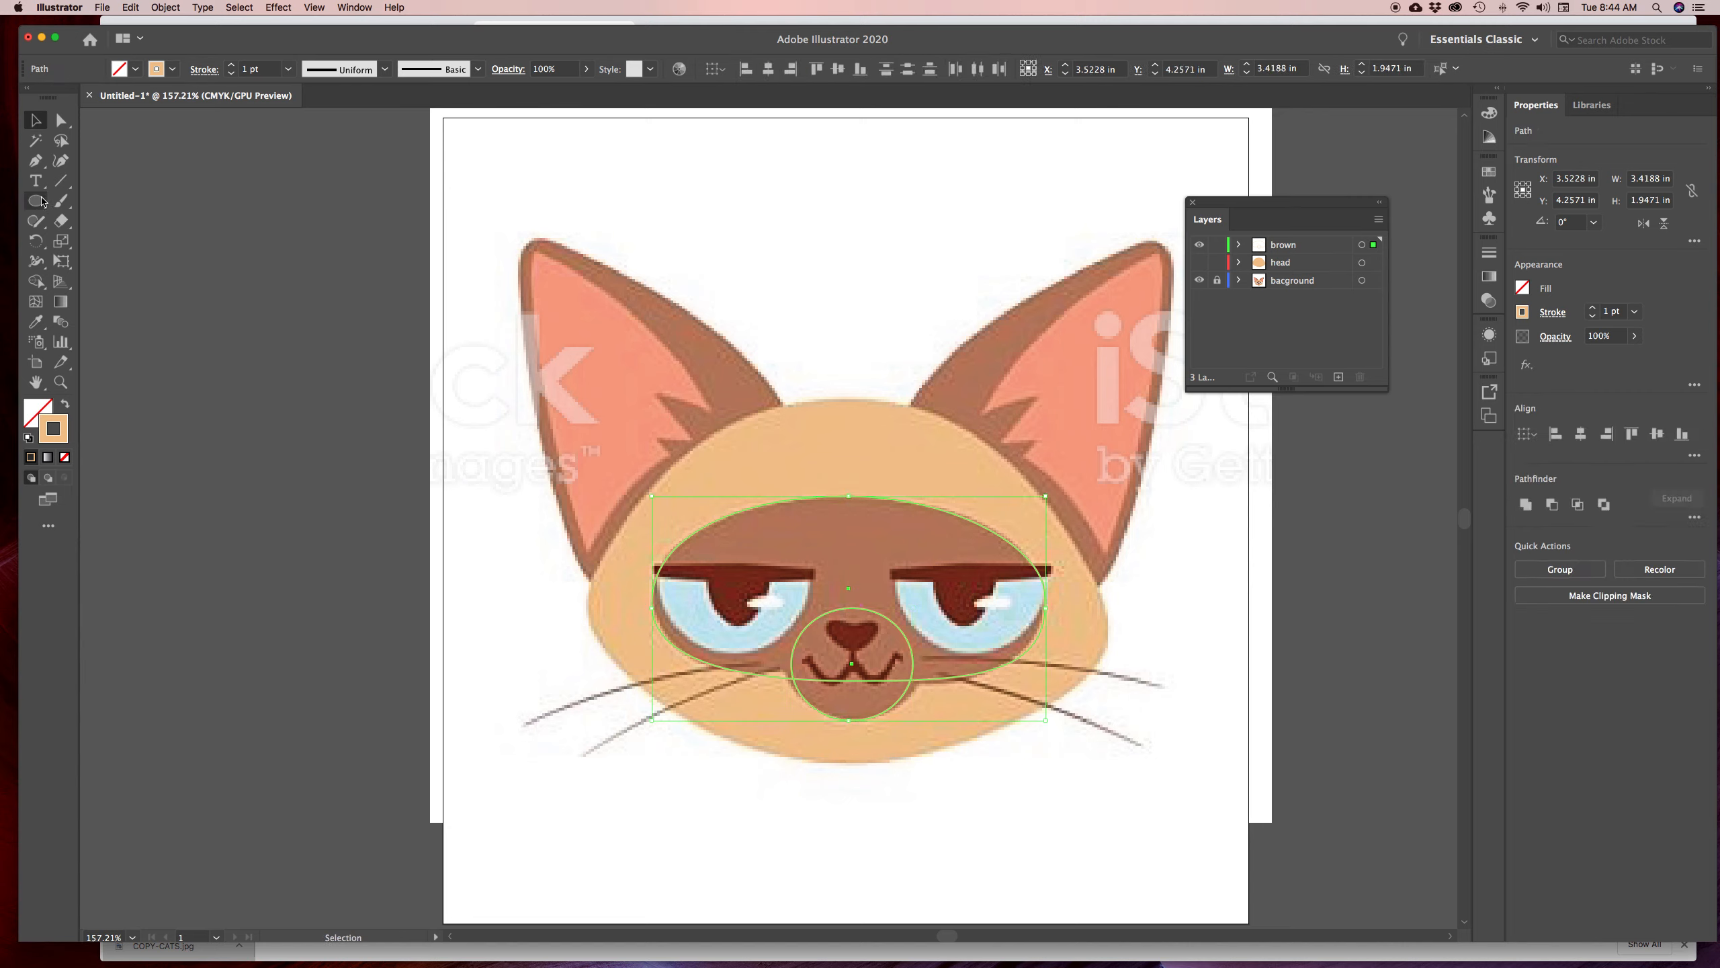
{"action": "left_click", "coordinate": [40, 284]}
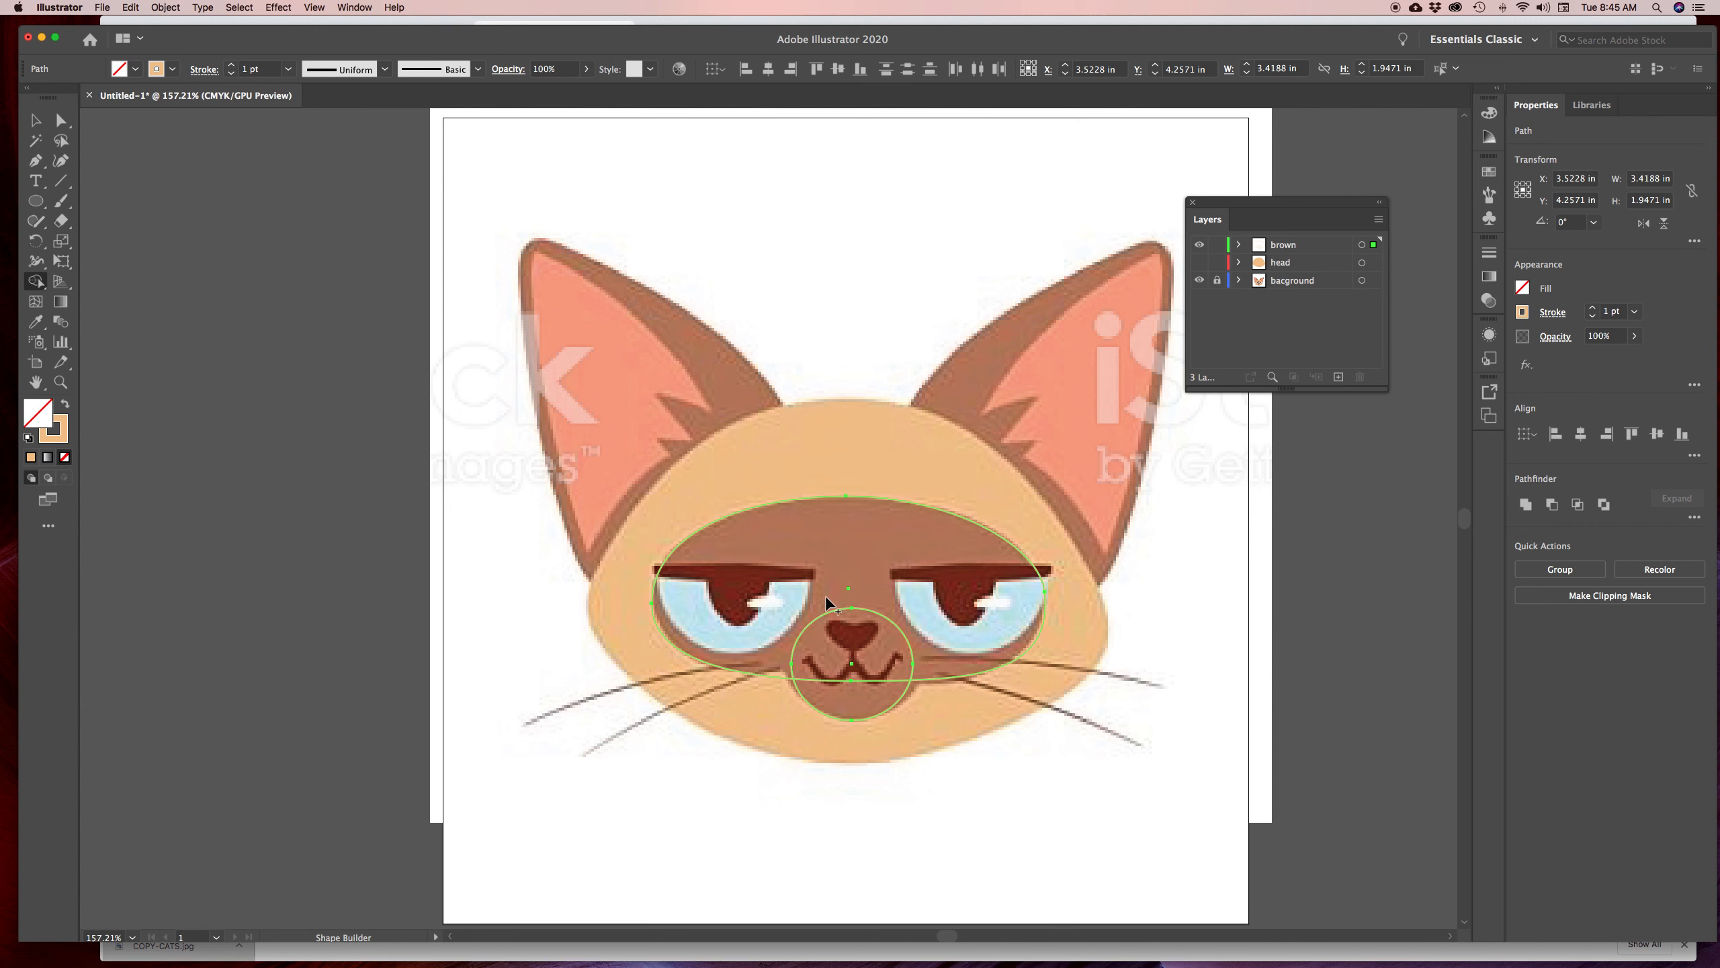
{"action": "left_click_drag", "start_coordinate": [815, 555], "coordinate": [855, 695]}
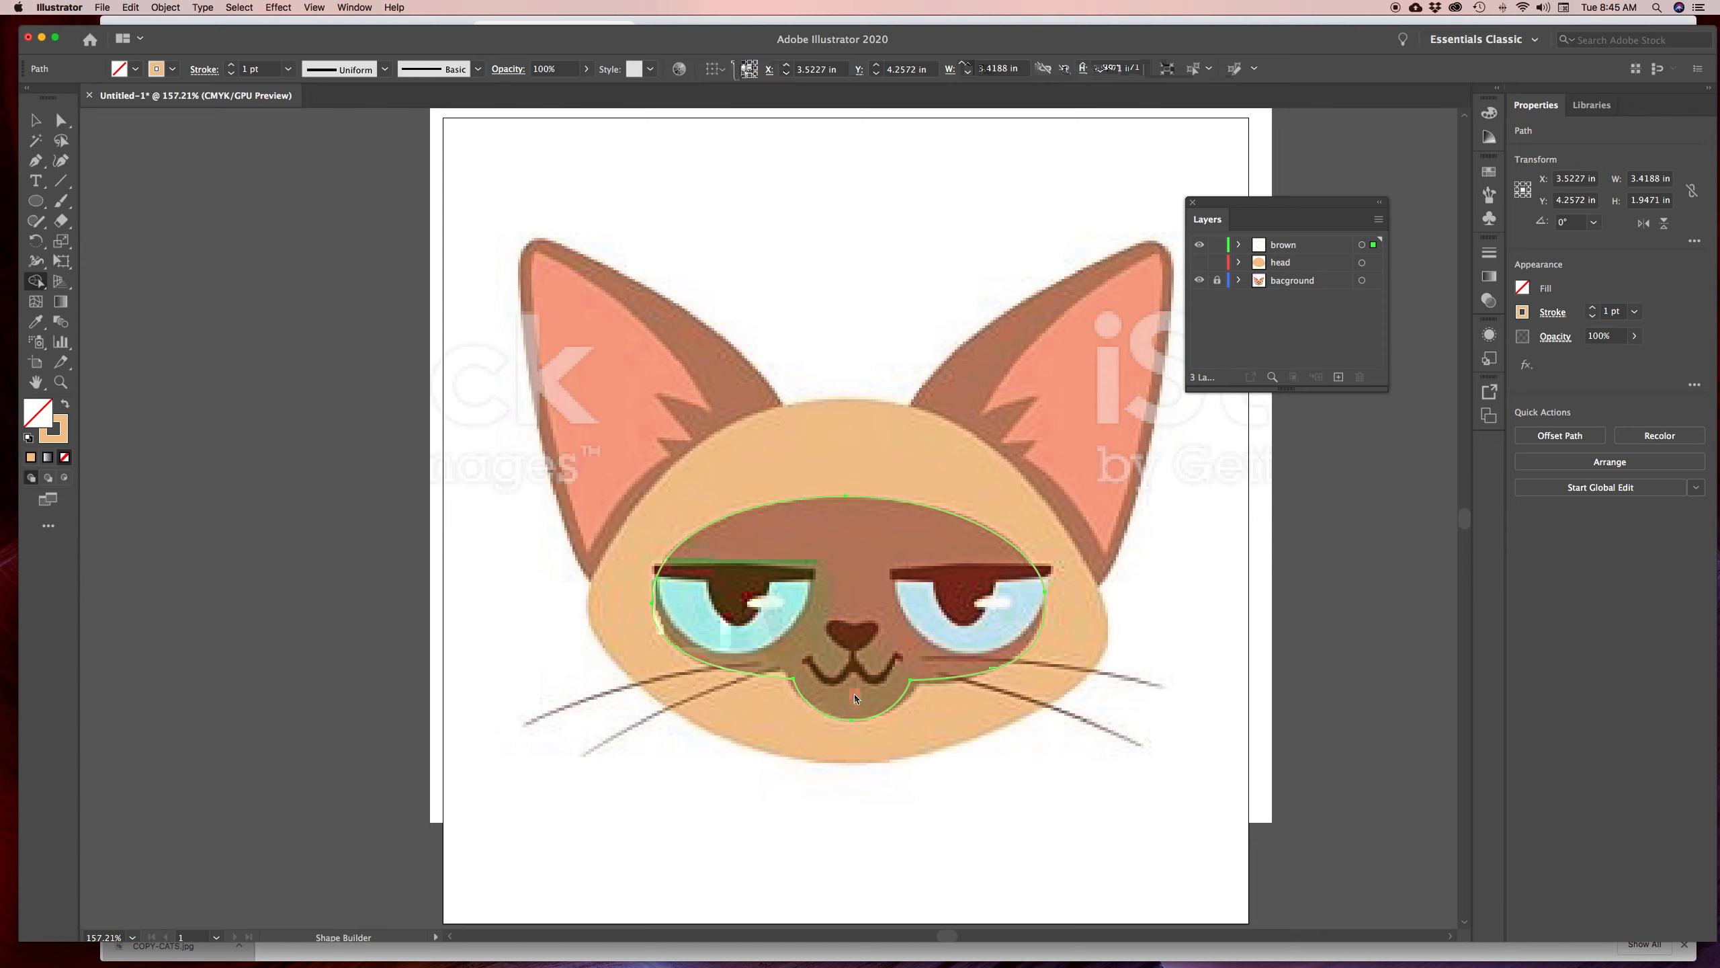
{"action": "left_click", "coordinate": [48, 327]}
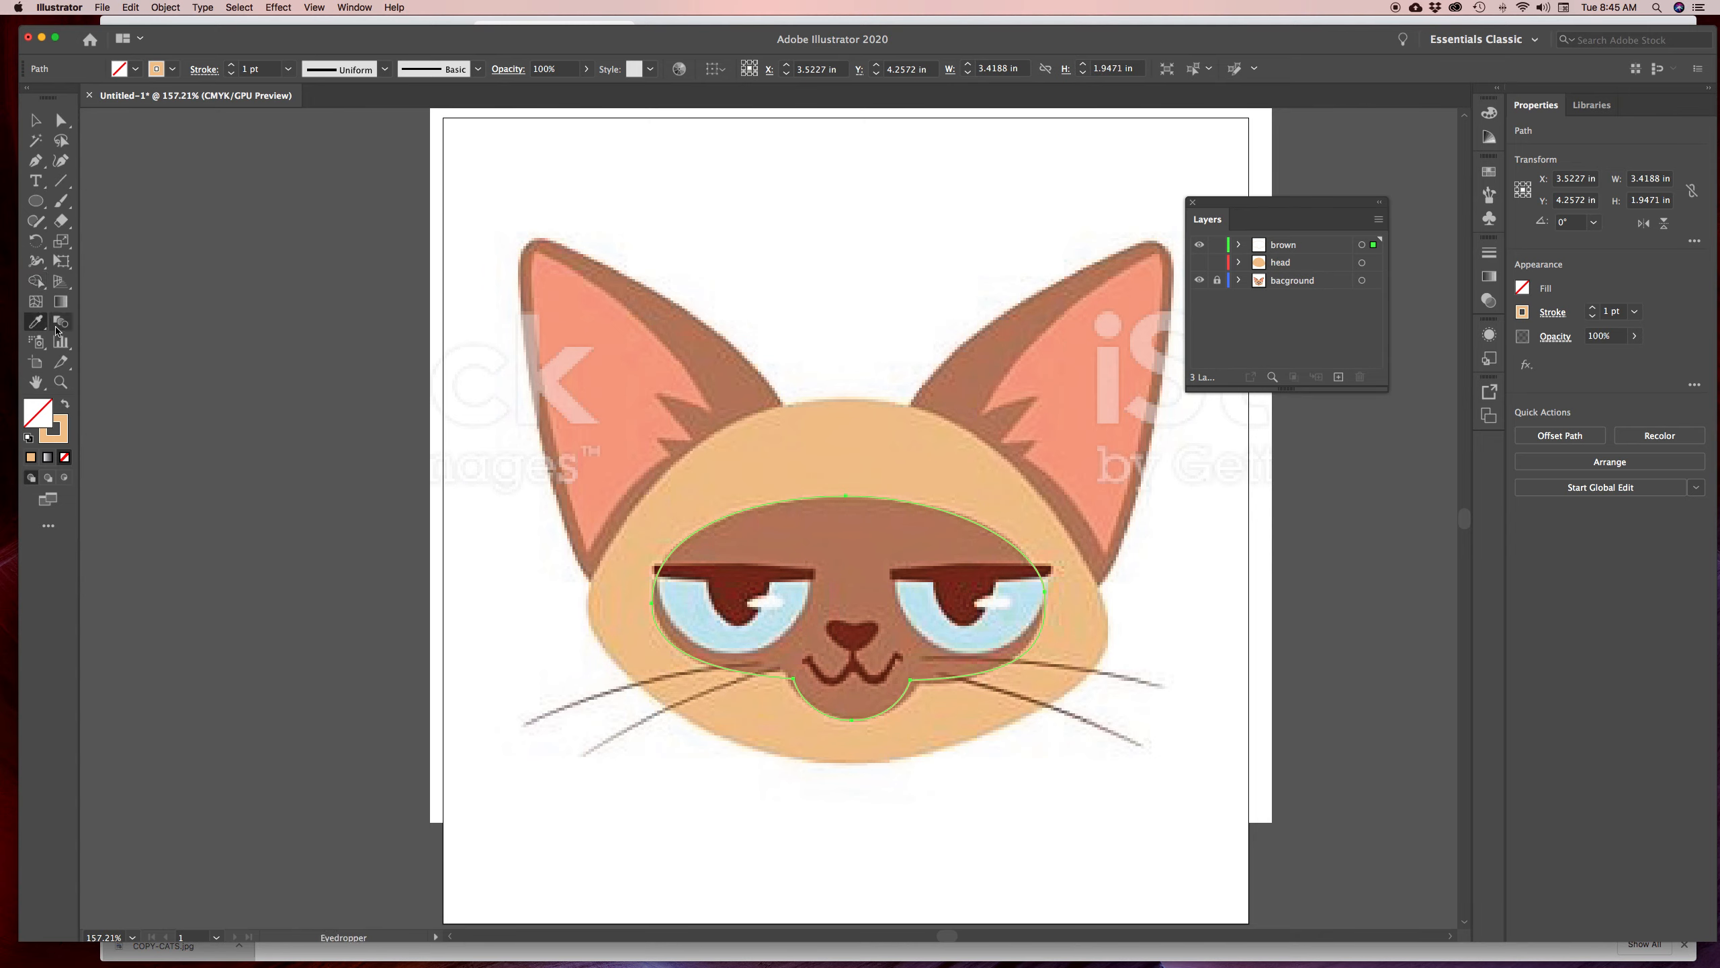
{"action": "left_click", "coordinate": [865, 535]}
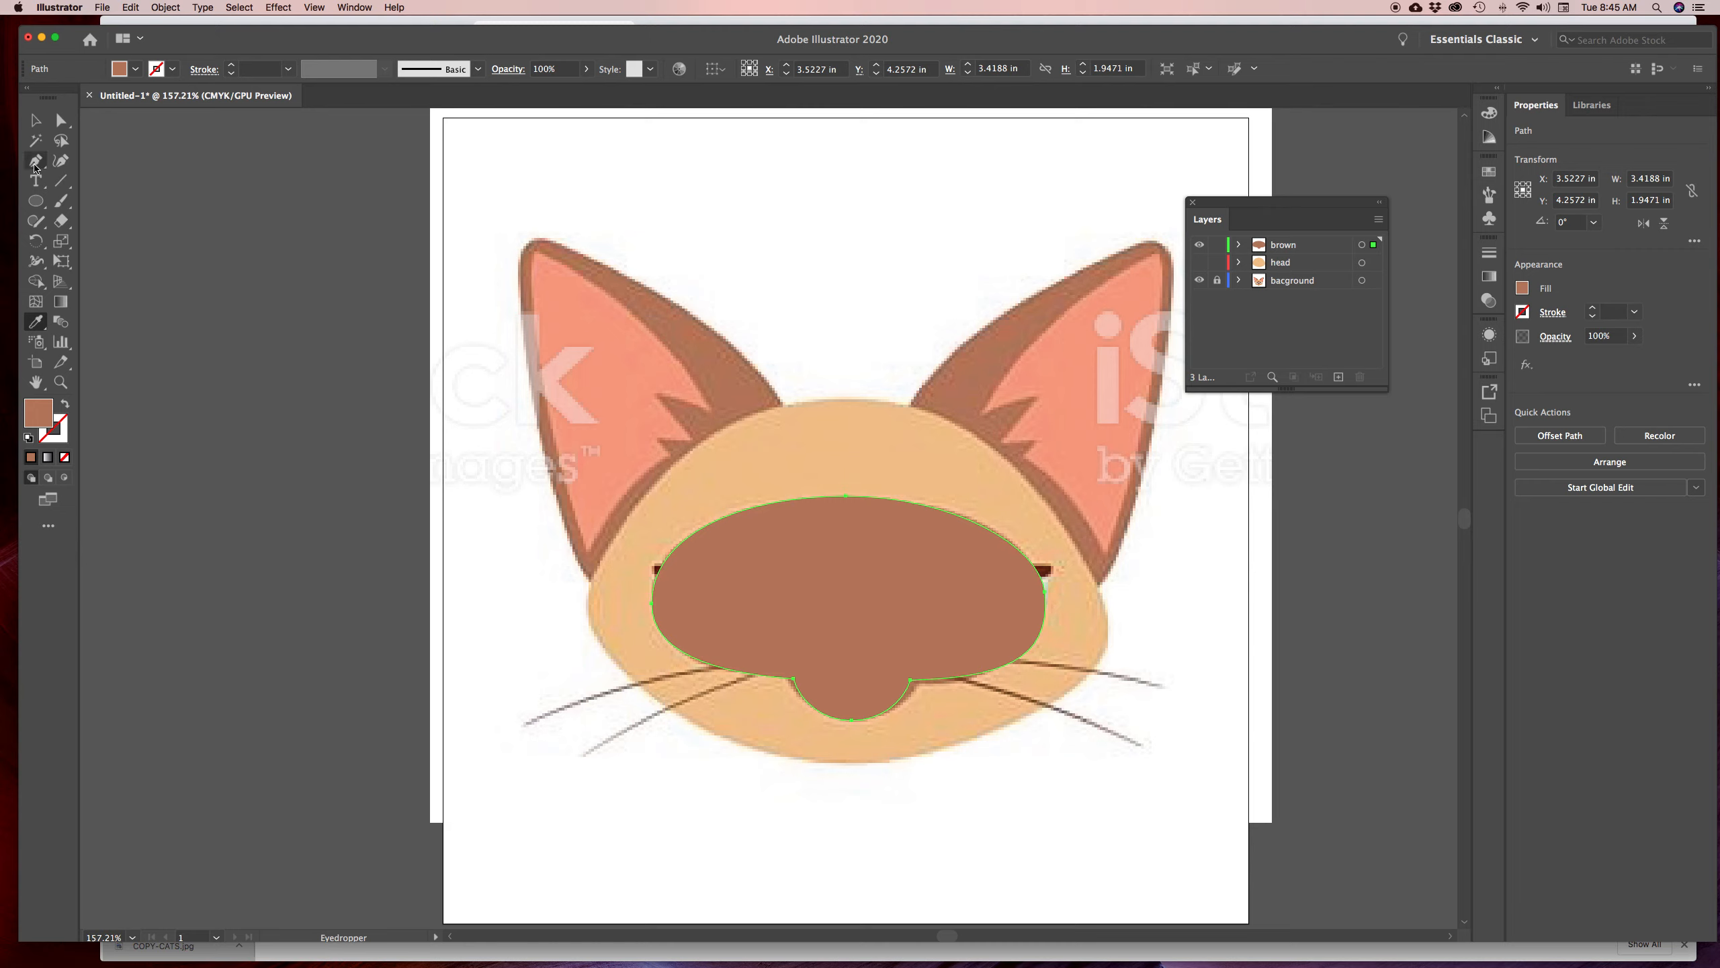
Trace the left ear's outer edge with the Pen tool, from the forehead over the tip down to the left cheek
{"action": "left_click", "coordinate": [35, 163]}
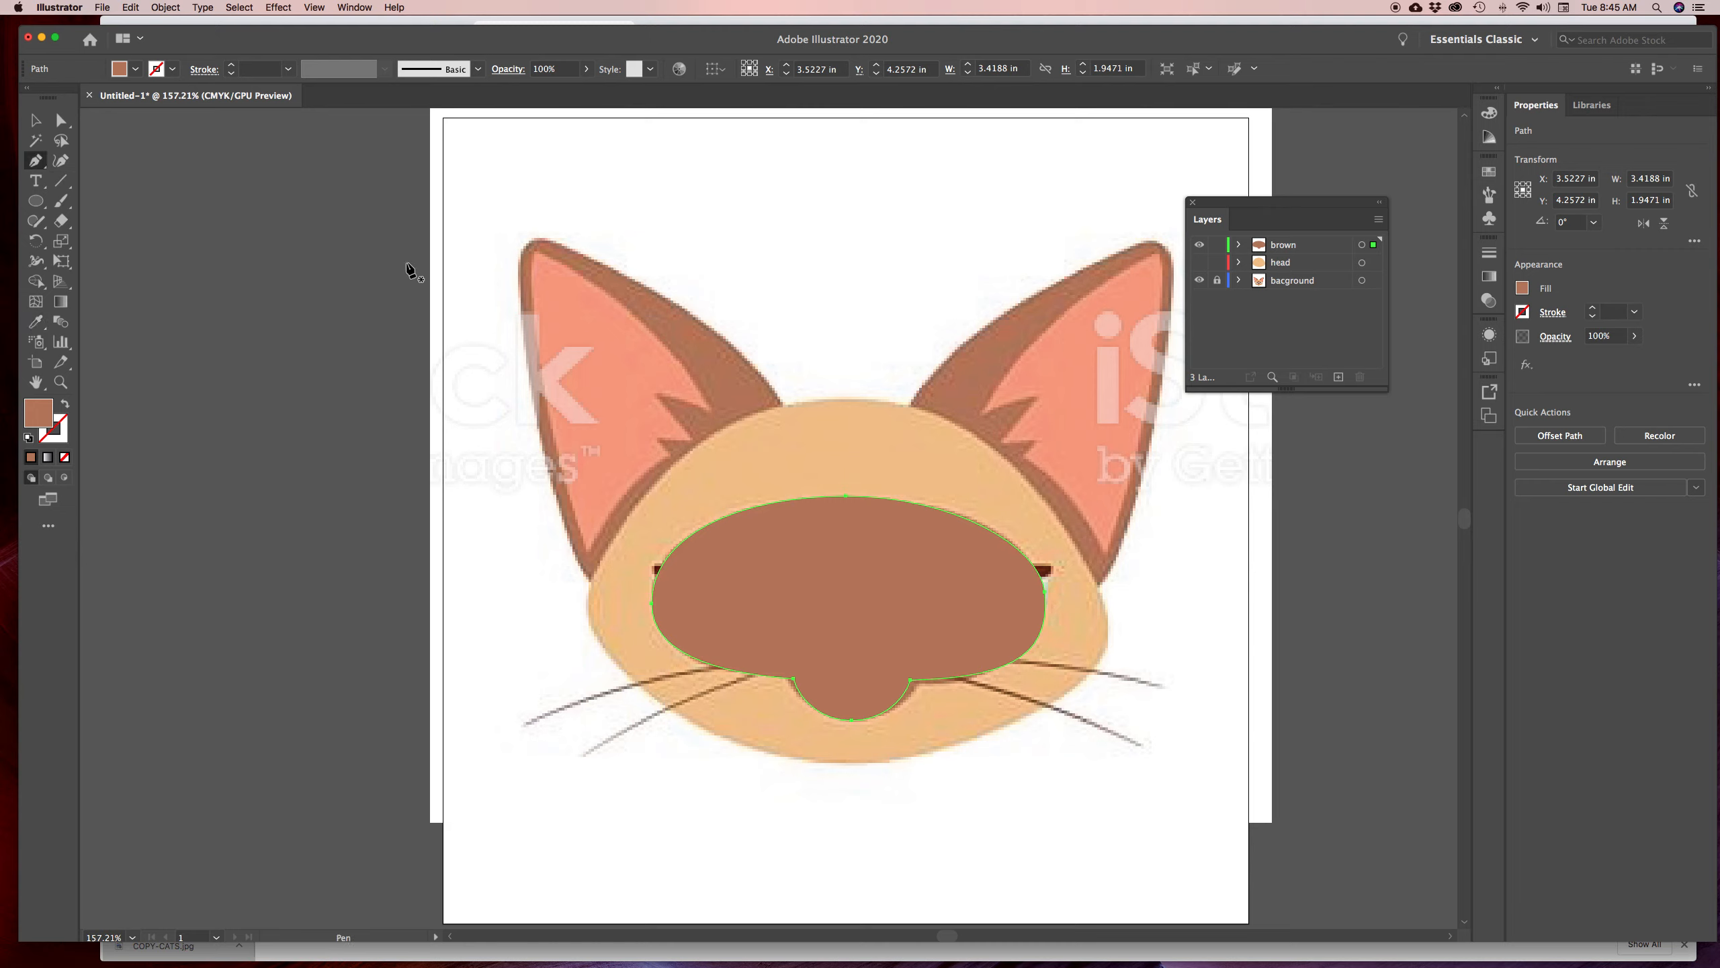
{"action": "left_click", "coordinate": [783, 406]}
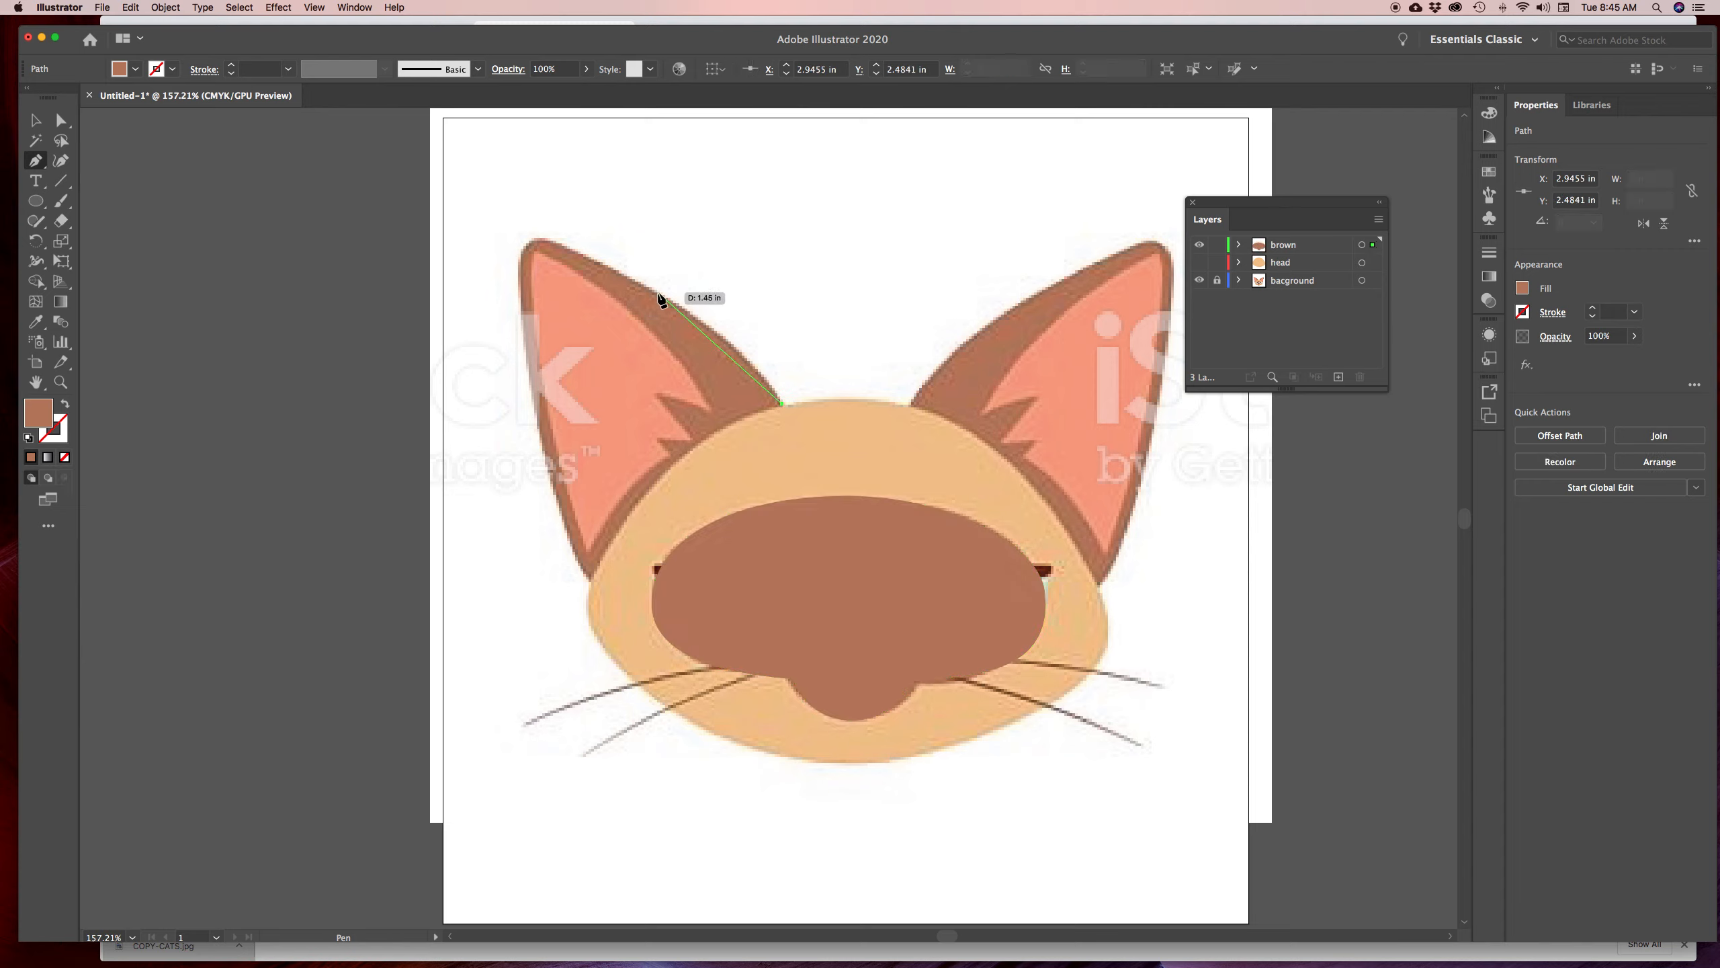
{"action": "left_click_drag", "start_coordinate": [709, 327], "coordinate": [655, 290]}
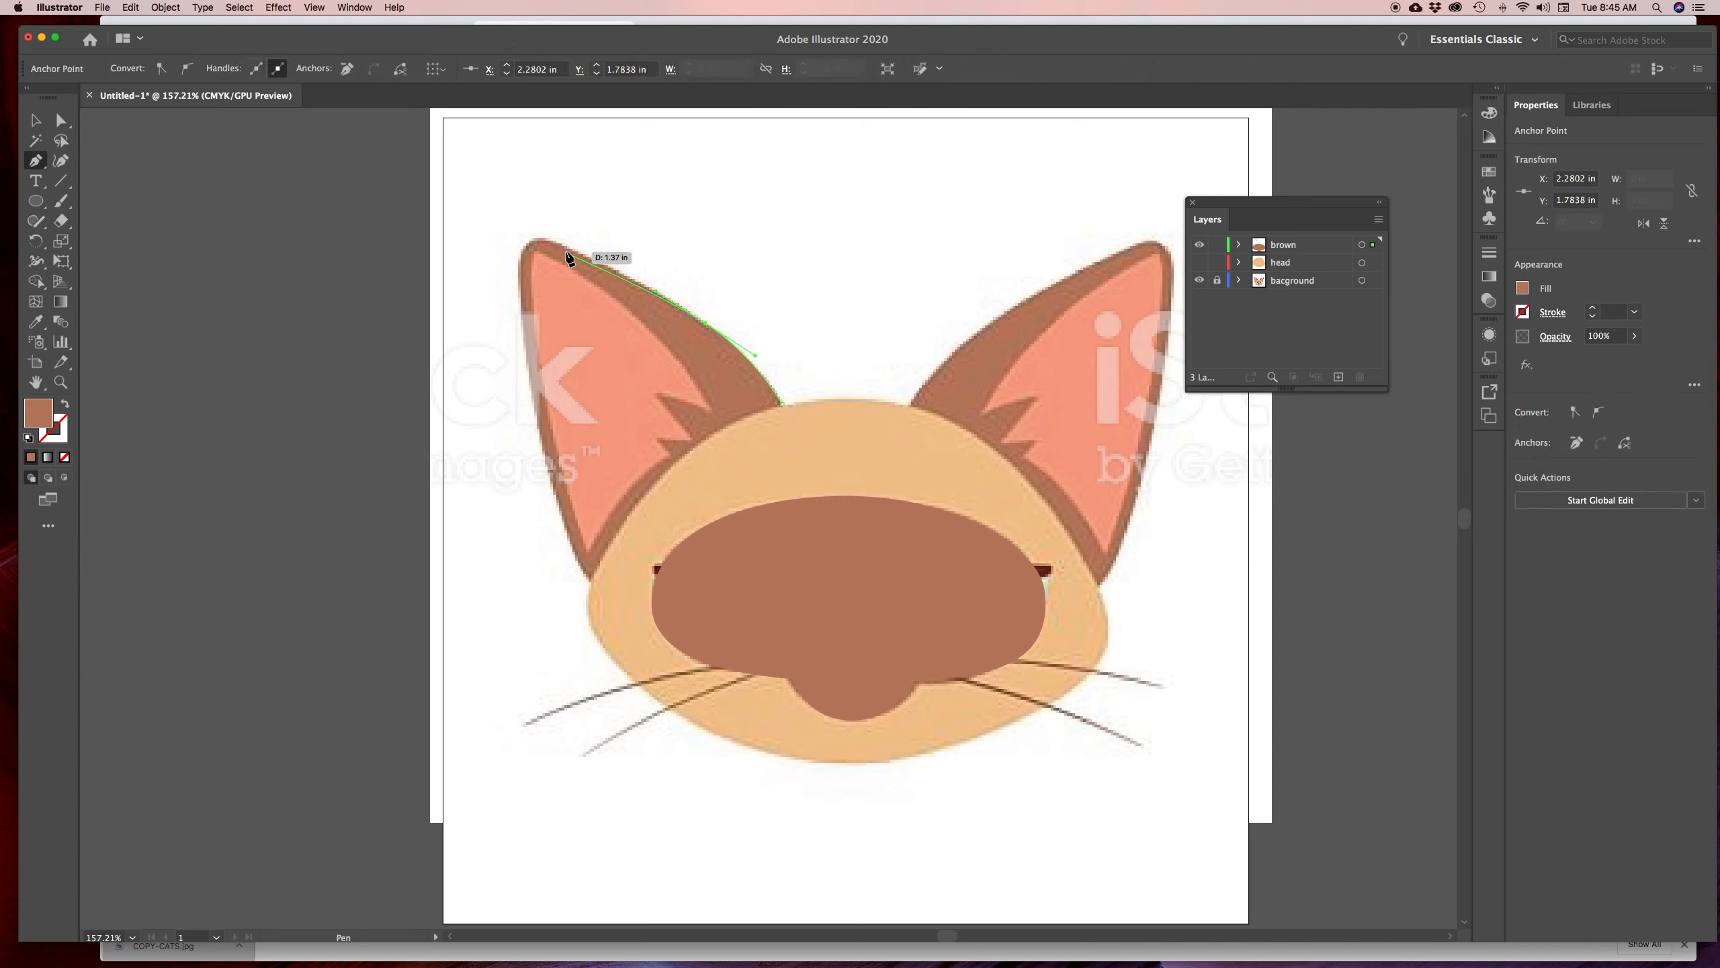
{"action": "left_click_drag", "start_coordinate": [568, 252], "coordinate": [525, 353]}
{"action": "left_click_drag", "start_coordinate": [550, 486], "coordinate": [593, 584]}
{"action": "left_click", "coordinate": [591, 580]}
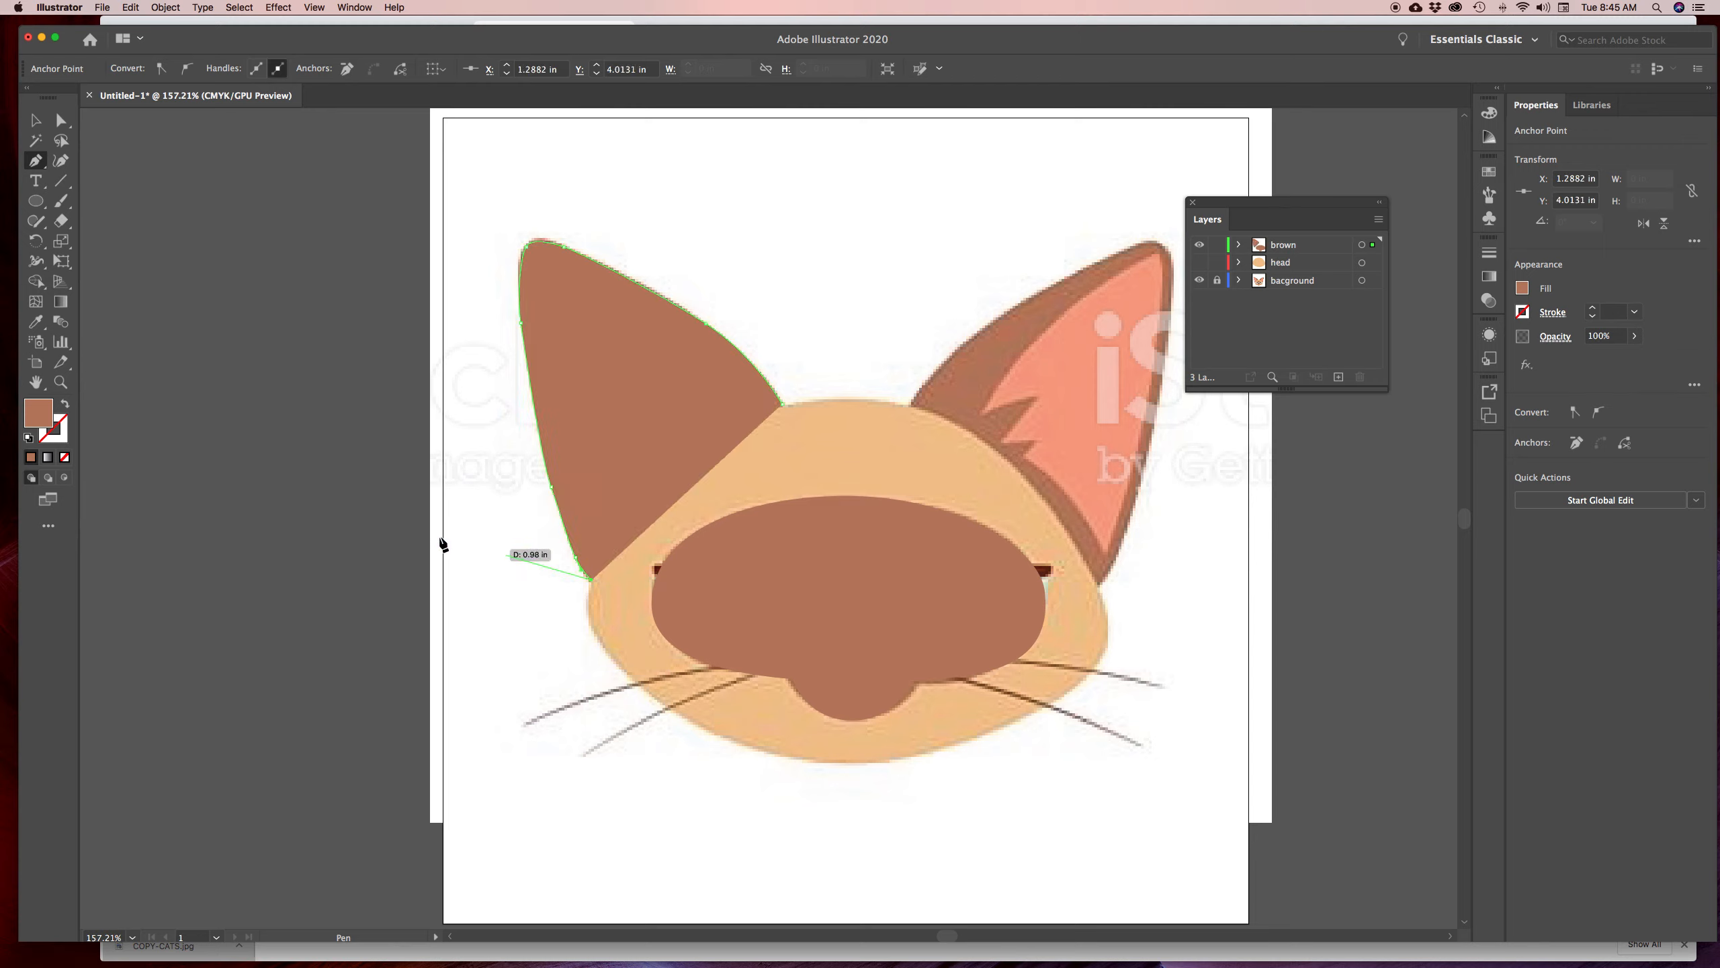
Close the left ear path along the head's curve, showing it as a stroke while tracing, and restore its brown fill
{"action": "left_click", "coordinate": [65, 405]}
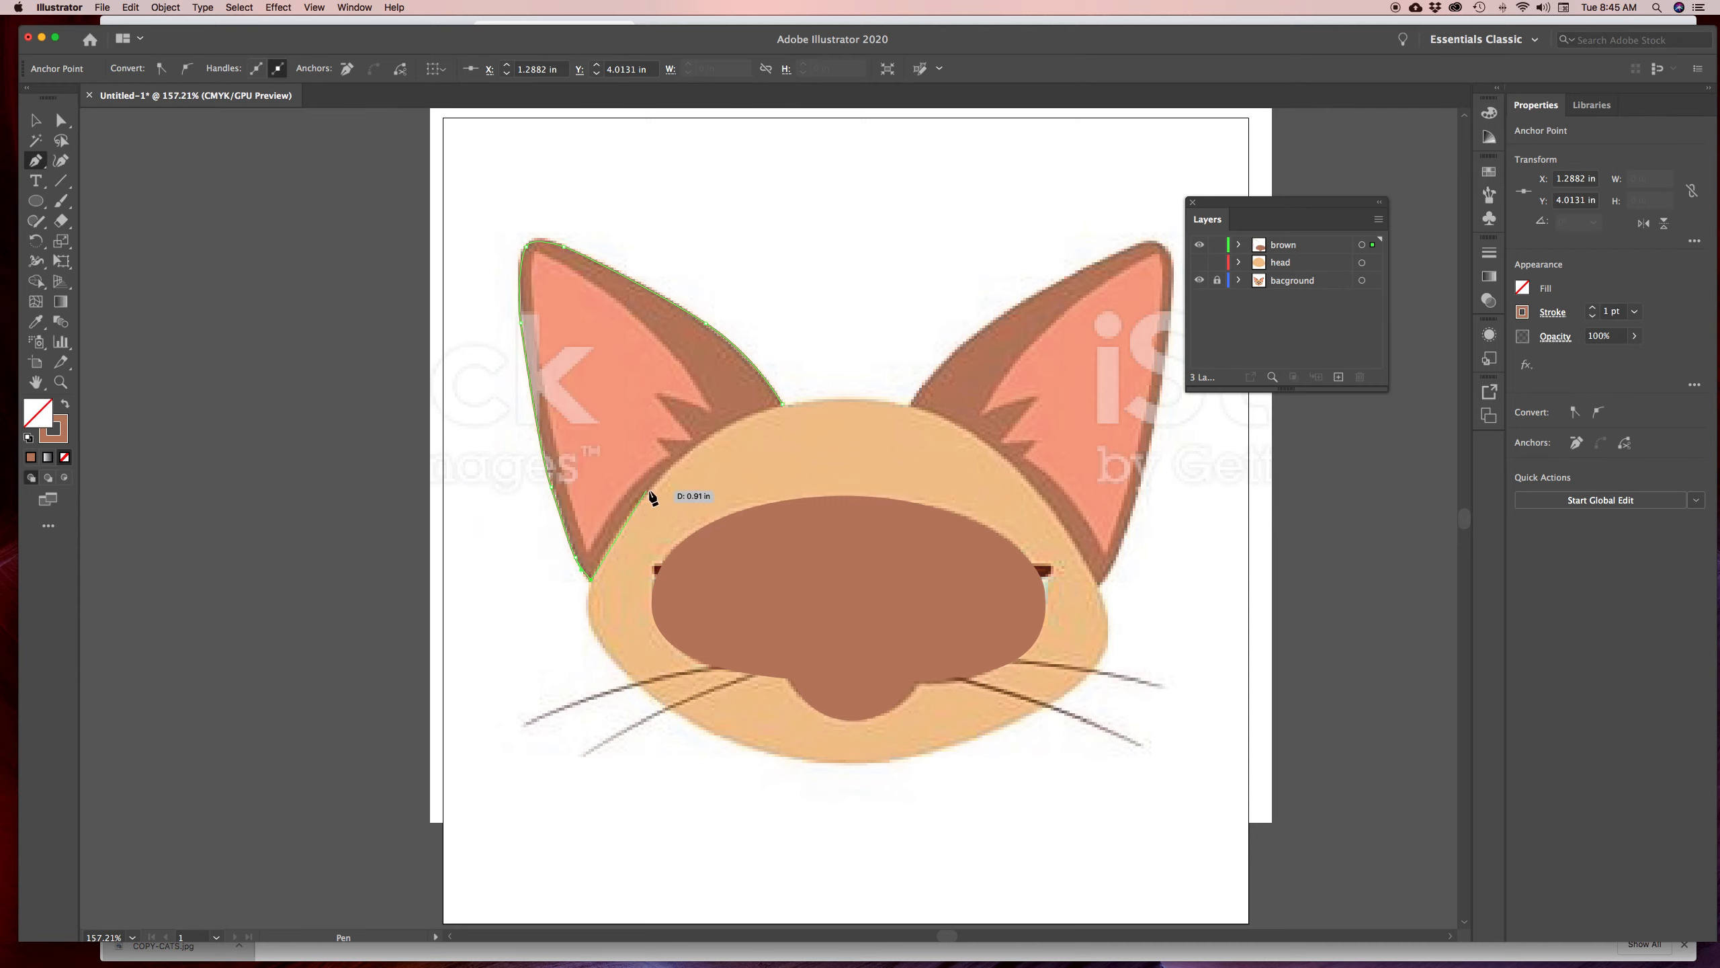
{"action": "left_click_drag", "start_coordinate": [664, 473], "coordinate": [694, 449]}
{"action": "left_click_drag", "start_coordinate": [784, 405], "coordinate": [832, 398]}
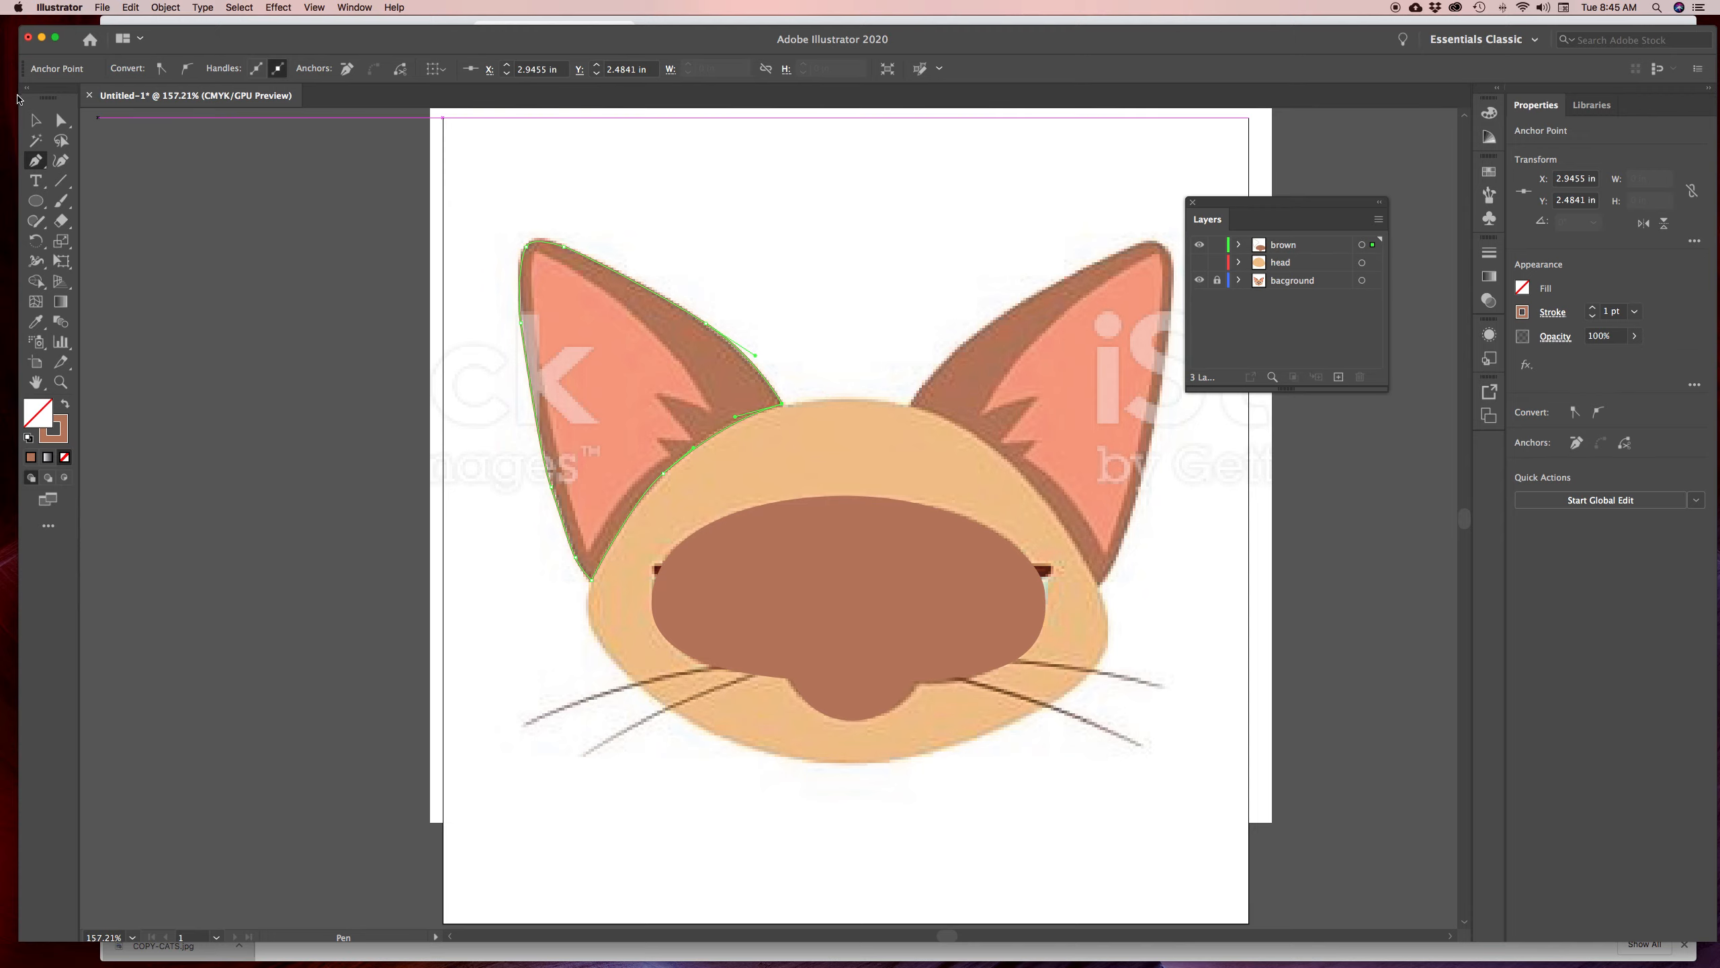
{"action": "left_click", "coordinate": [35, 122]}
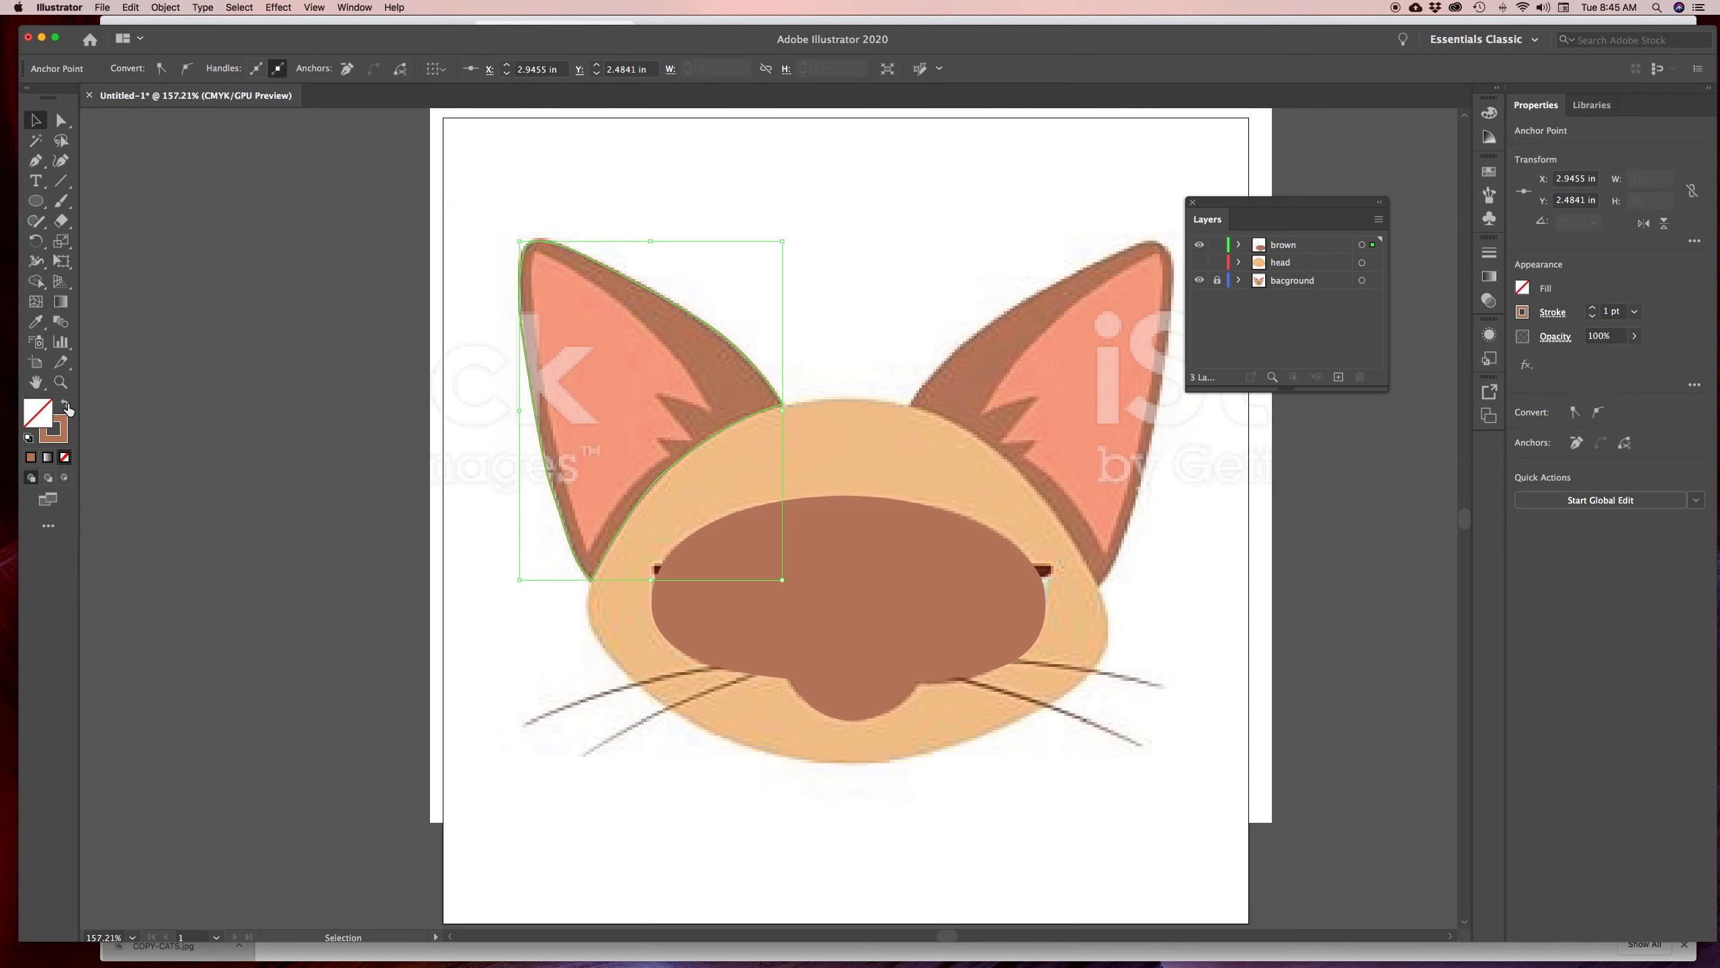
{"action": "left_click", "coordinate": [66, 406]}
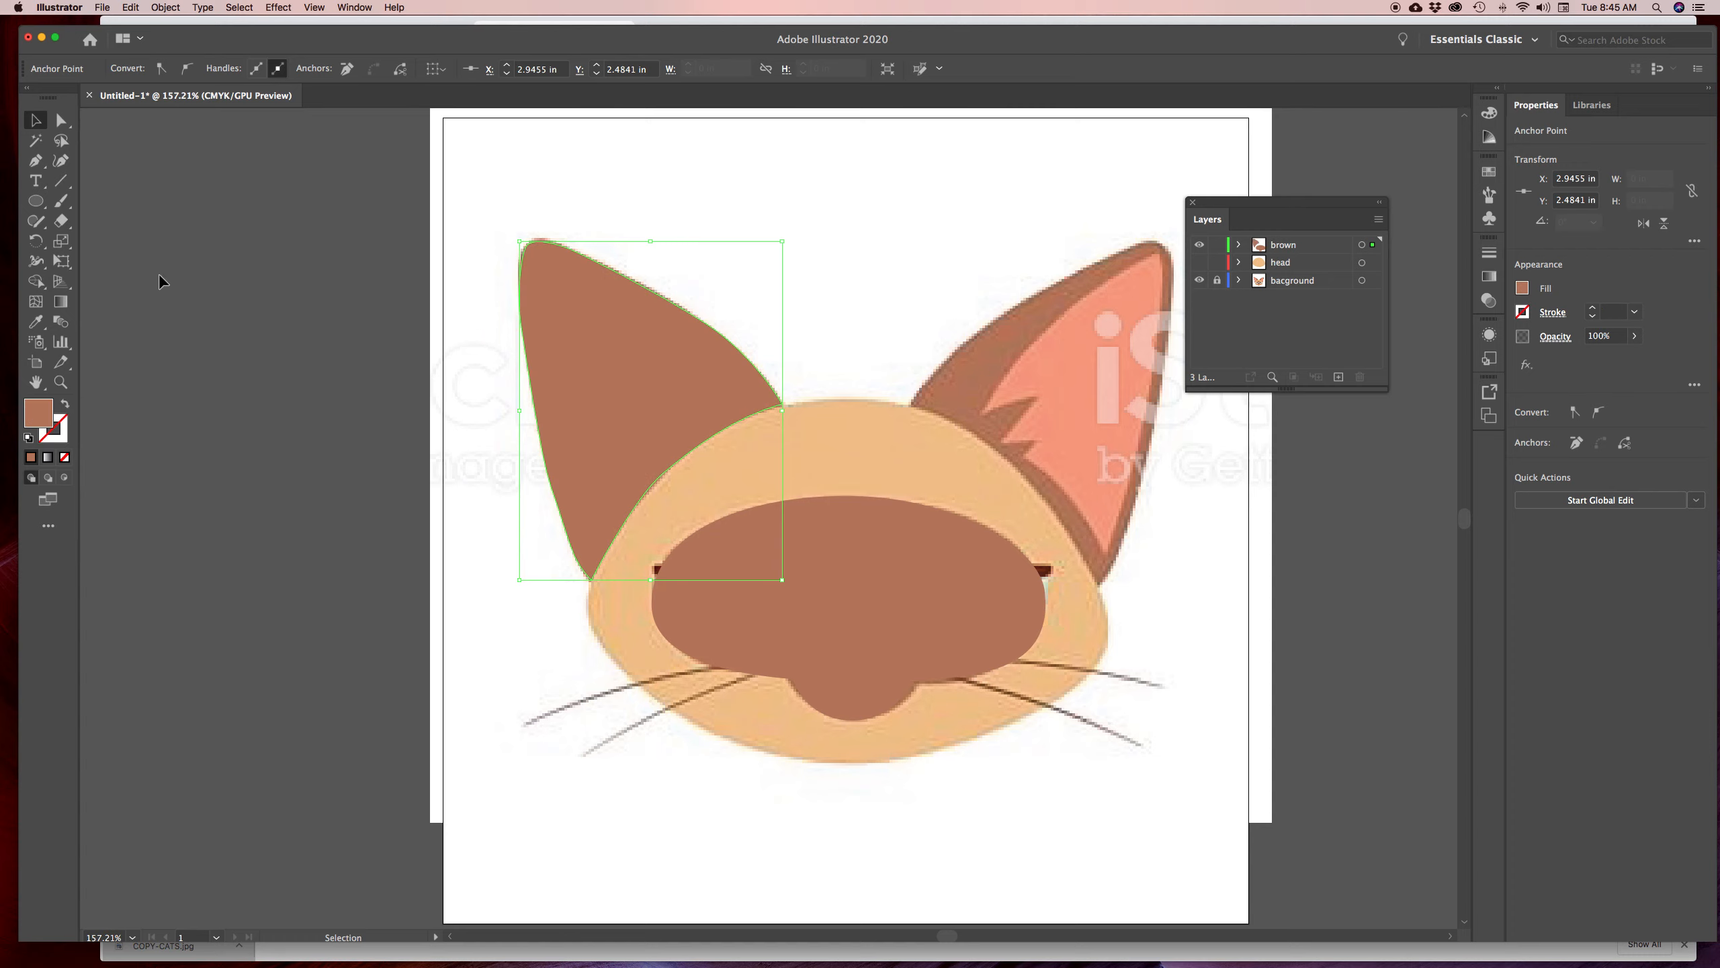
Try to make a copy of the left ear reflected across the vertical axis with the preview shown
{"action": "left_click", "coordinate": [165, 7]}
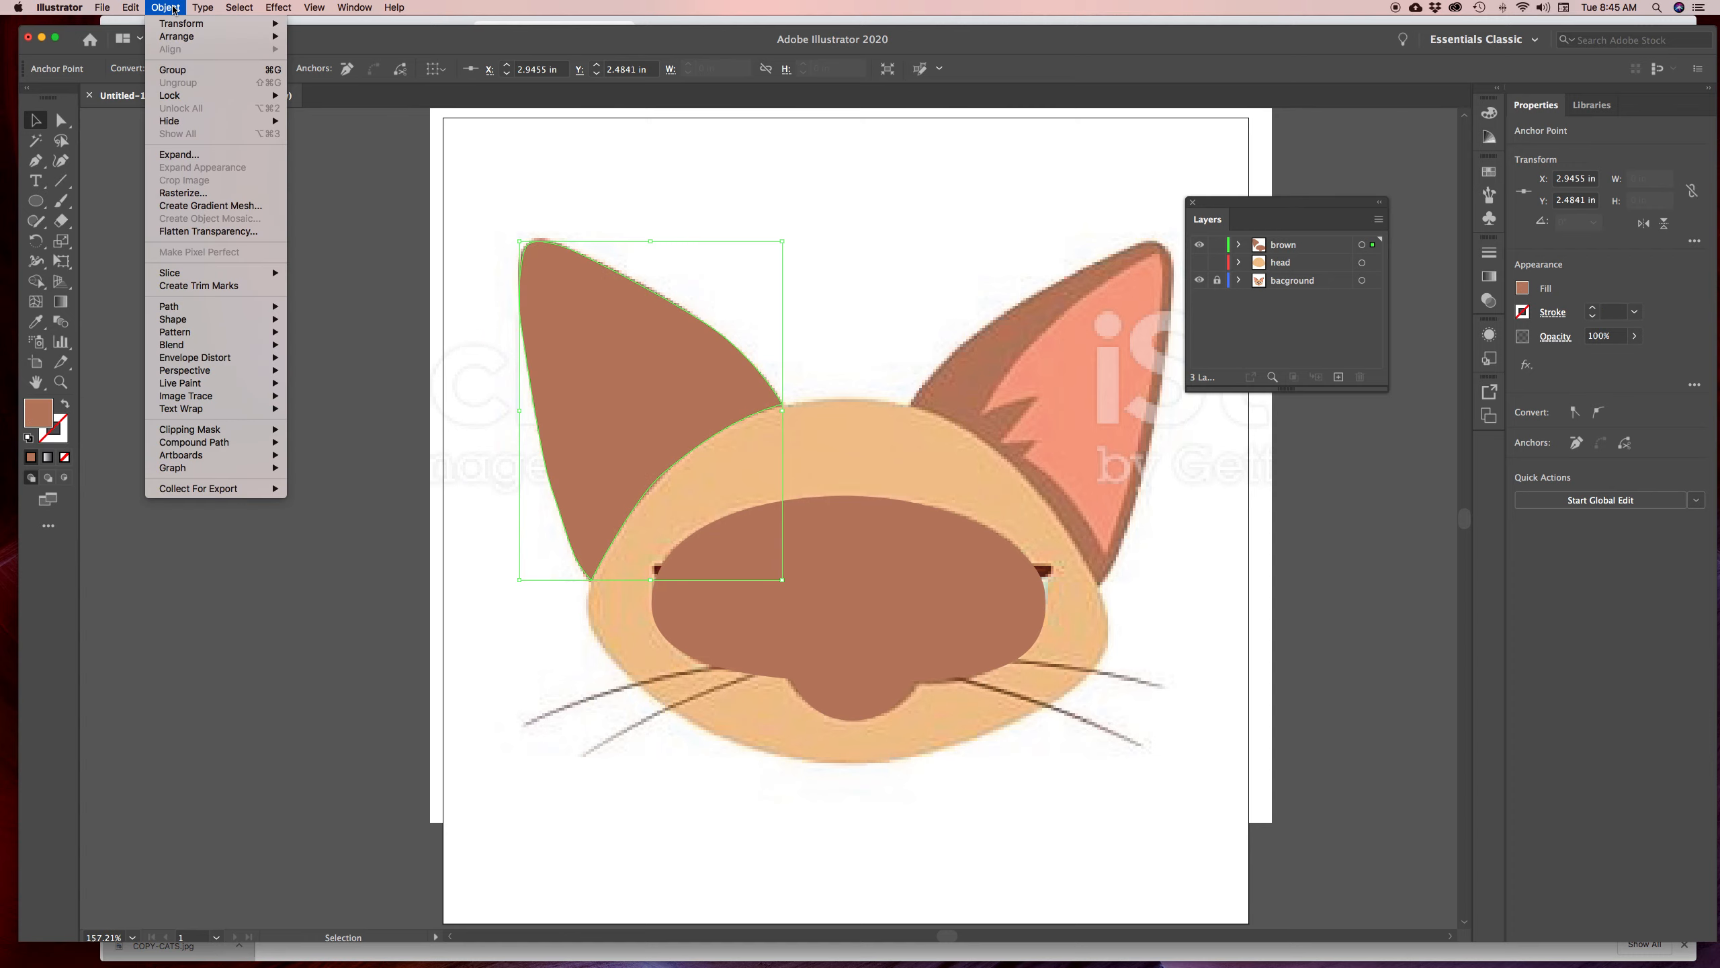
{"action": "mouse_move", "coordinate": [177, 26]}
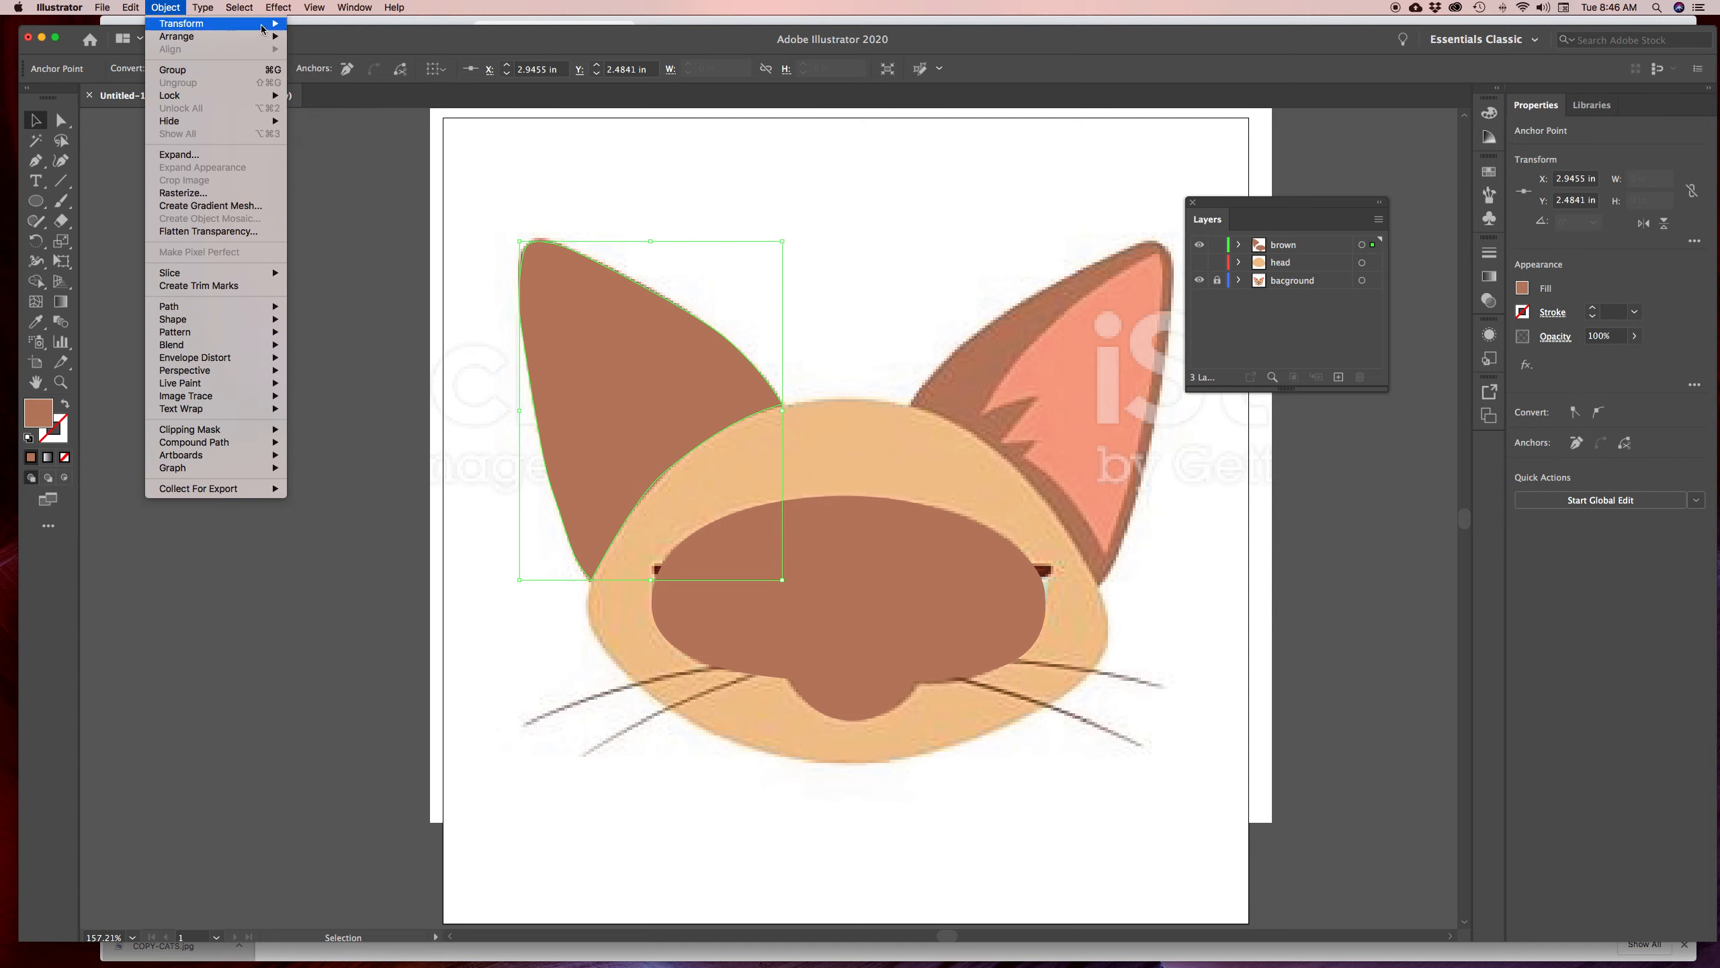
{"action": "mouse_move", "coordinate": [264, 27]}
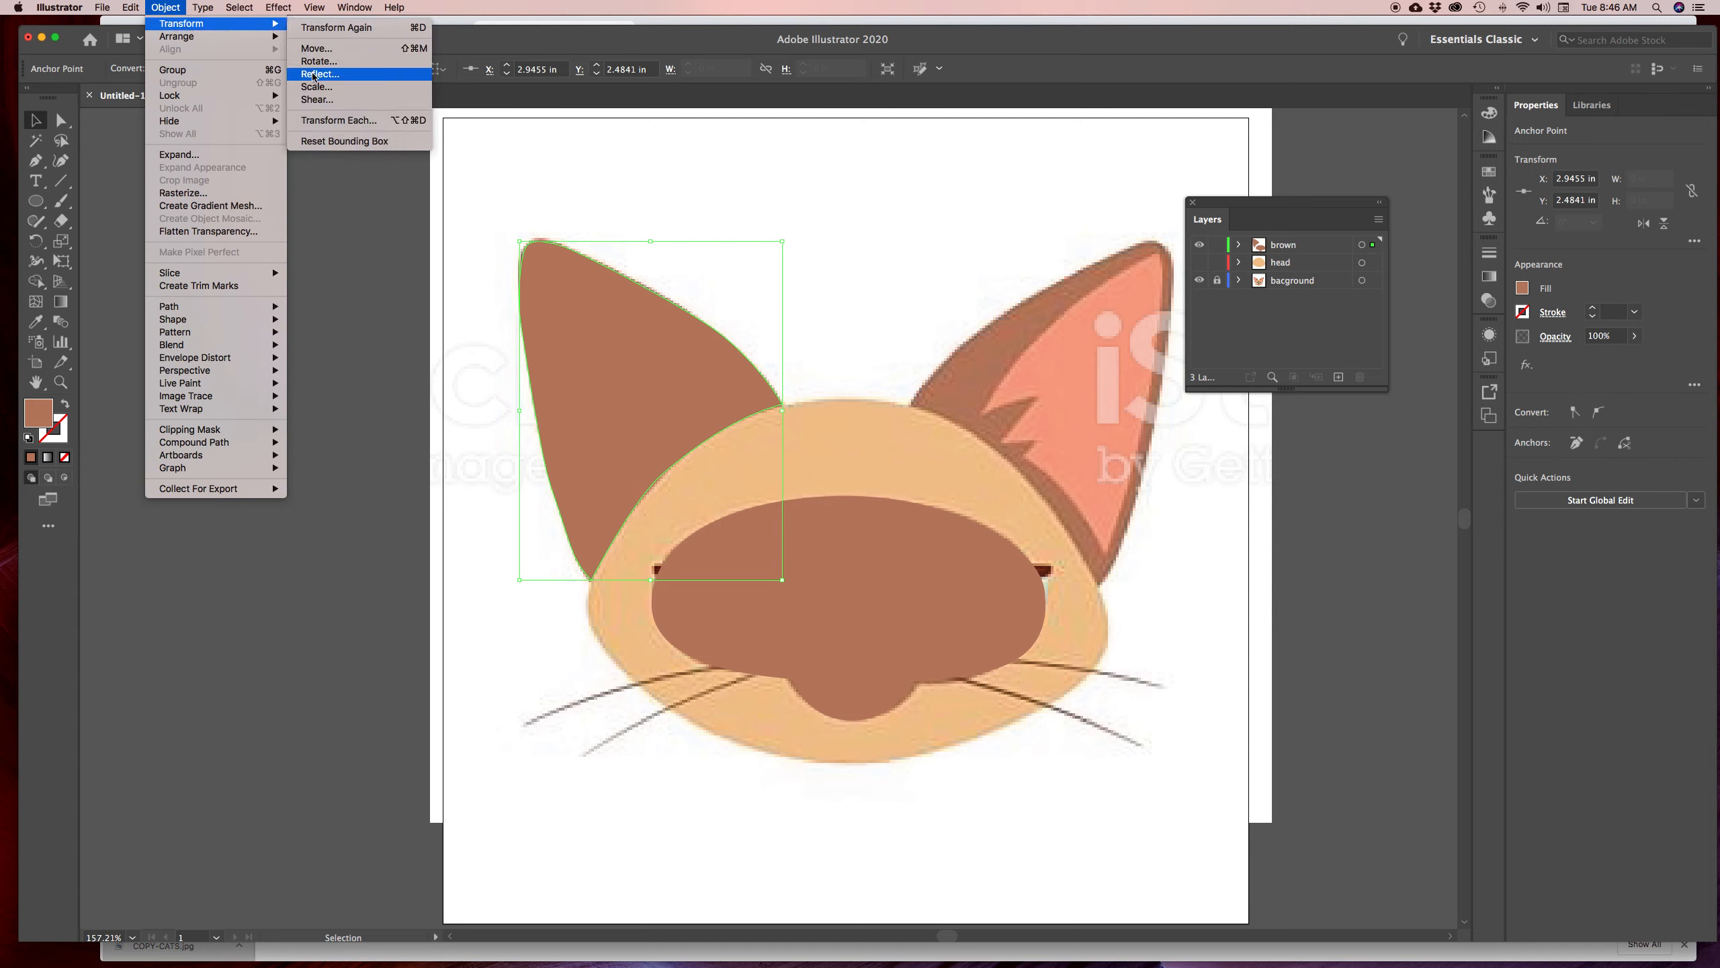
{"action": "left_click", "coordinate": [314, 75]}
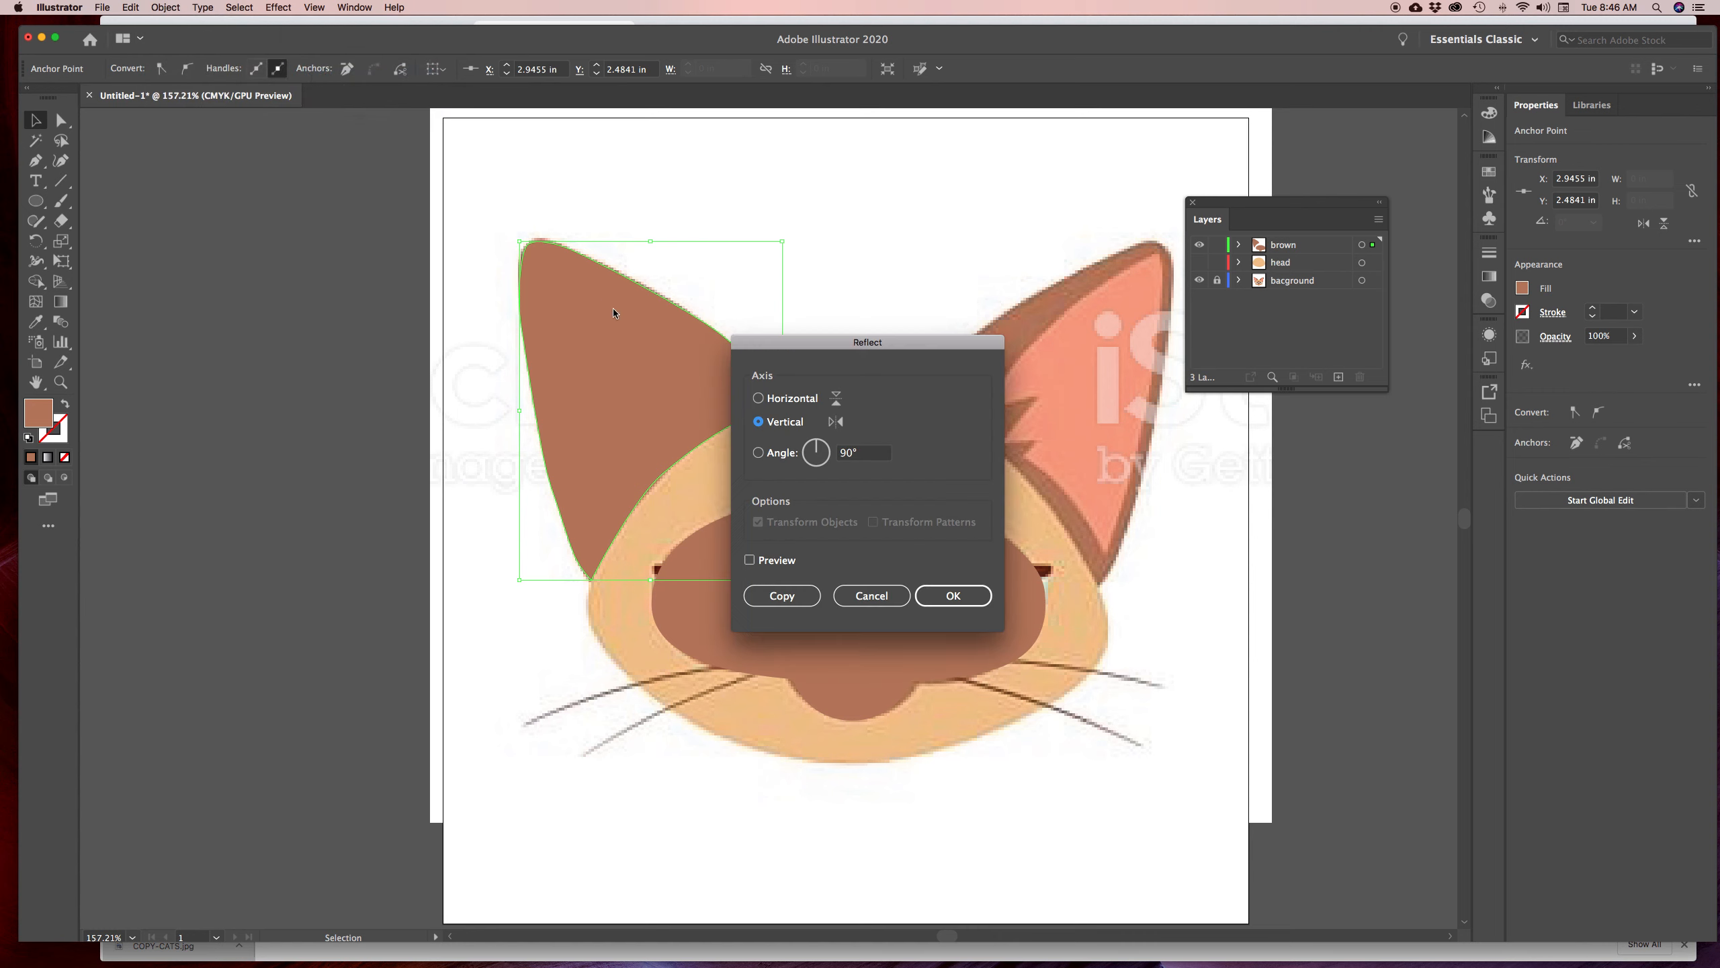
{"action": "left_click", "coordinate": [750, 560]}
{"action": "left_click", "coordinate": [759, 398]}
{"action": "left_click", "coordinate": [758, 421]}
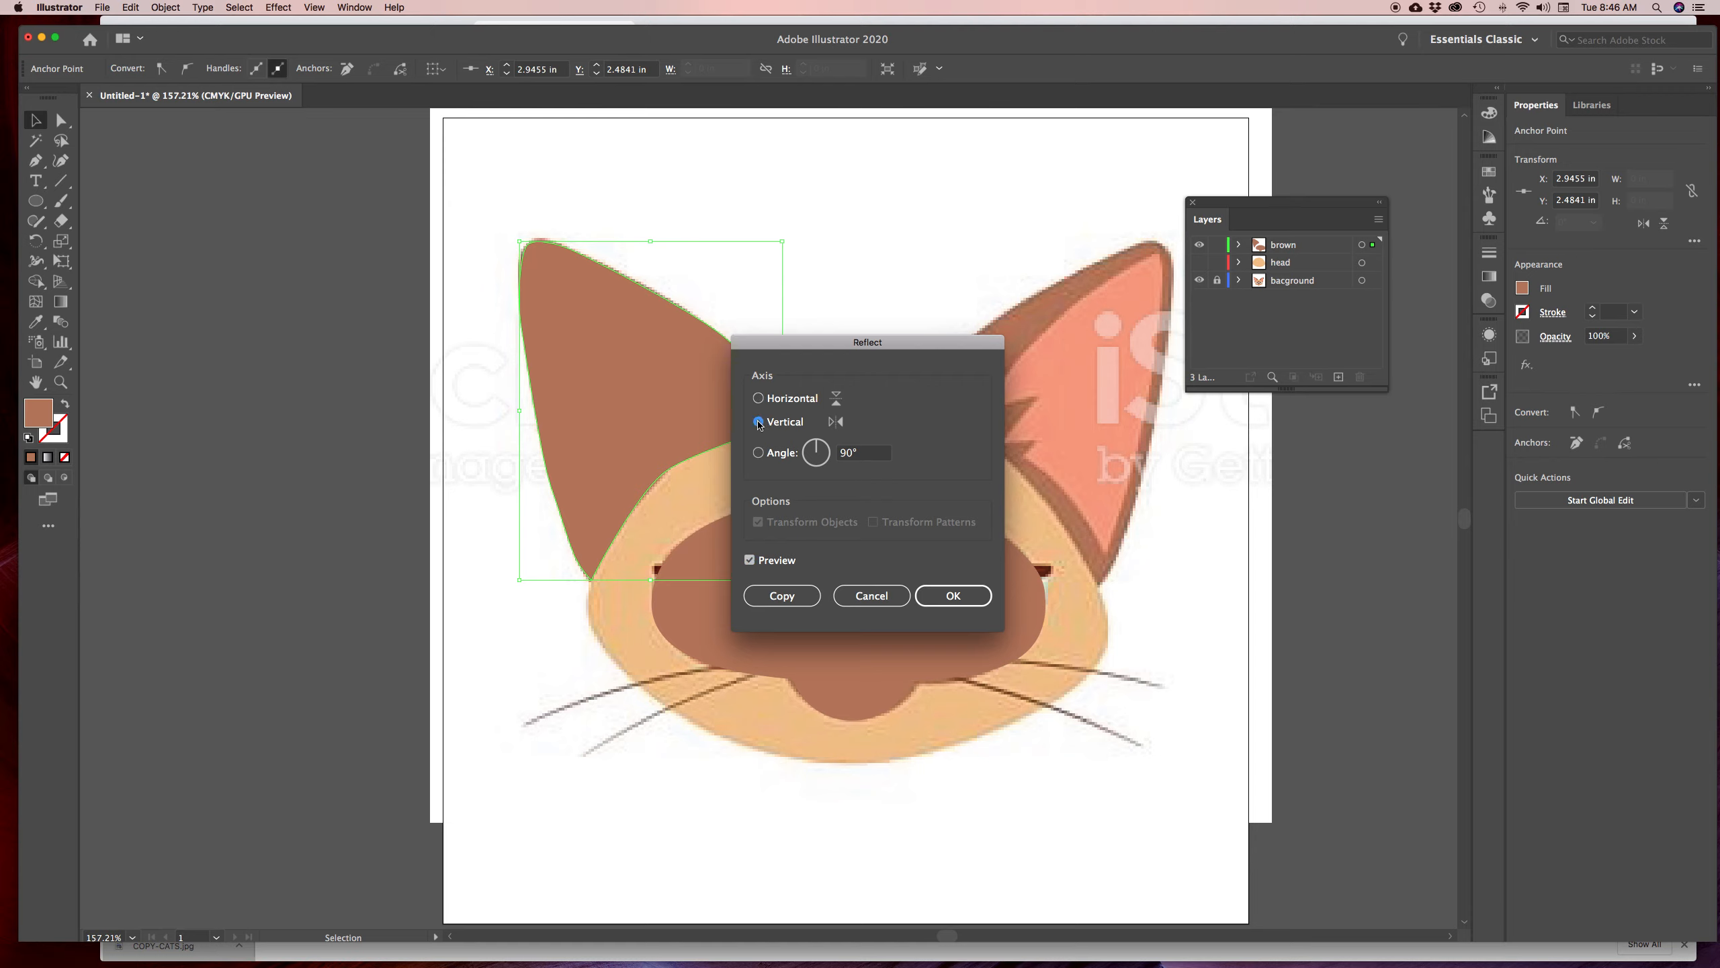
{"action": "left_click", "coordinate": [781, 596]}
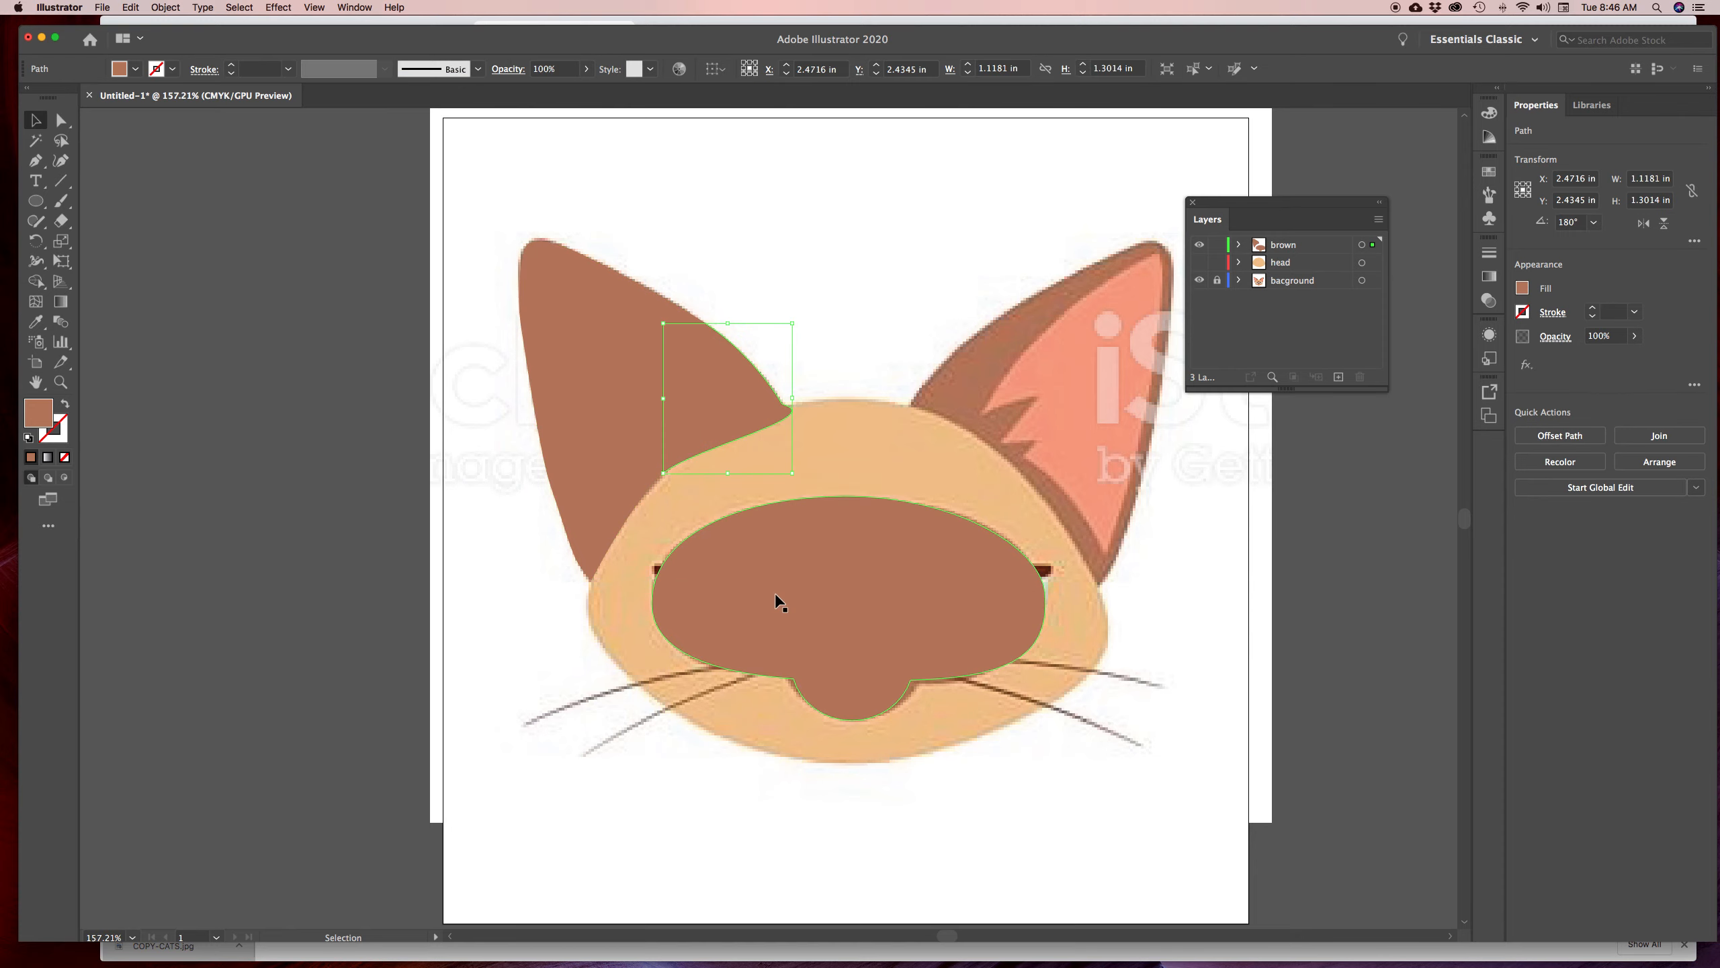
{"action": "left_click_drag", "start_coordinate": [702, 388], "coordinate": [832, 346]}
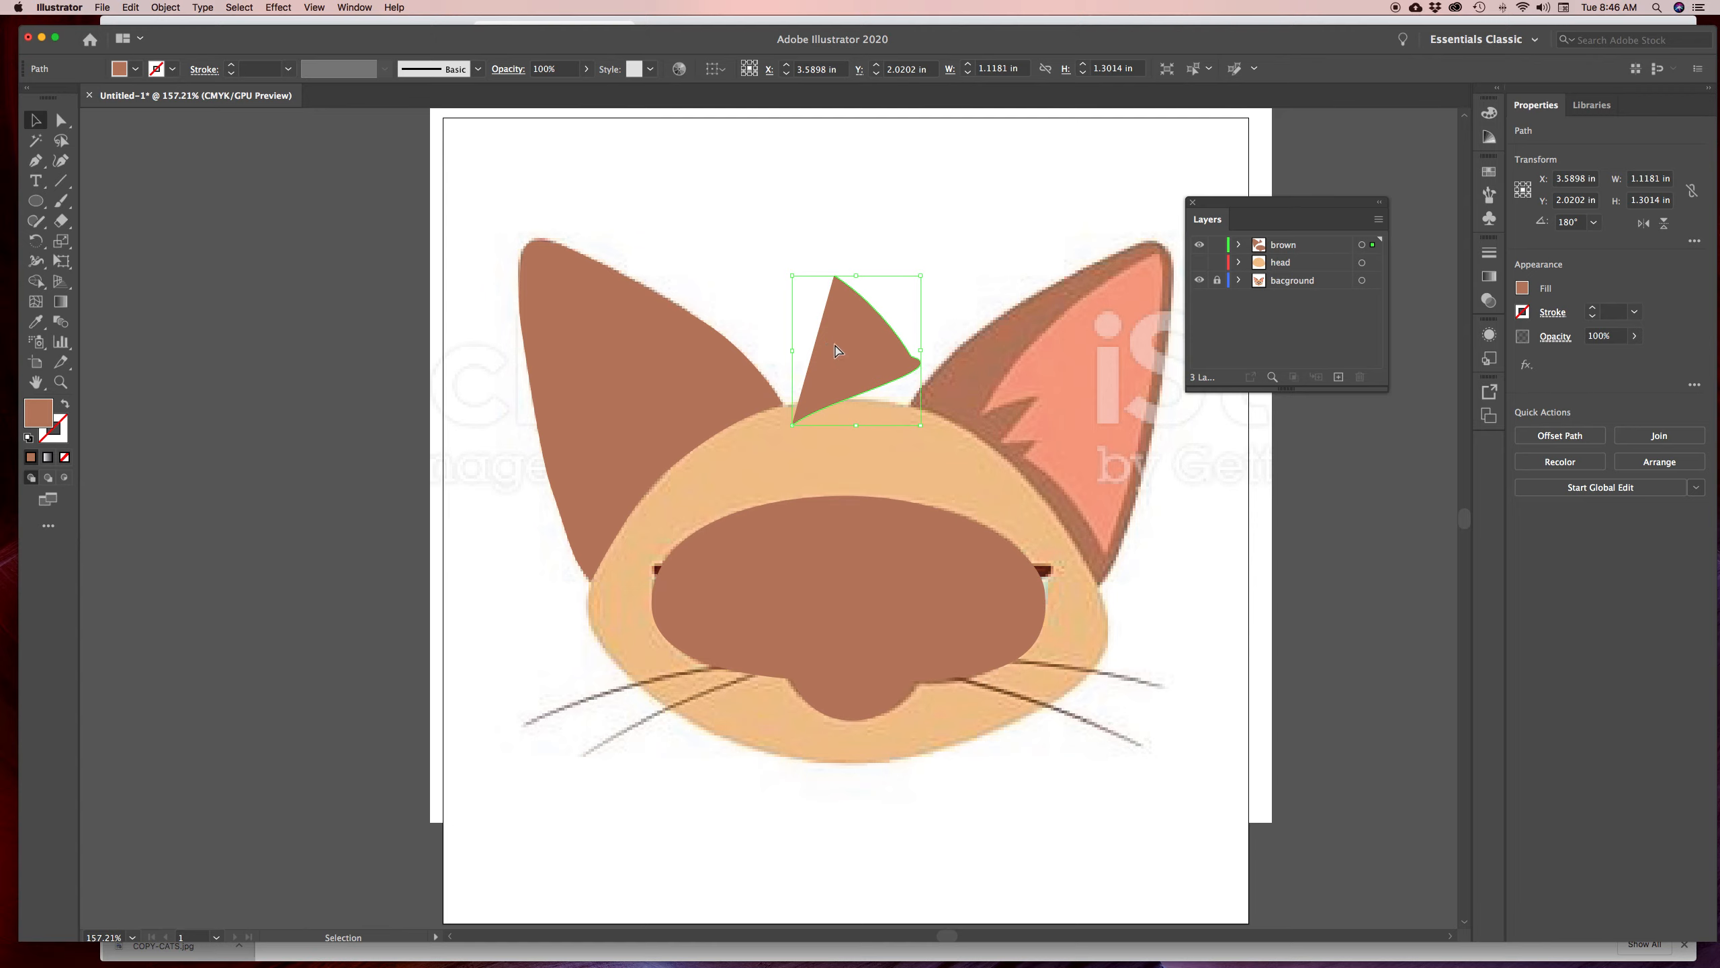
{"action": "key", "text": "super+z"}
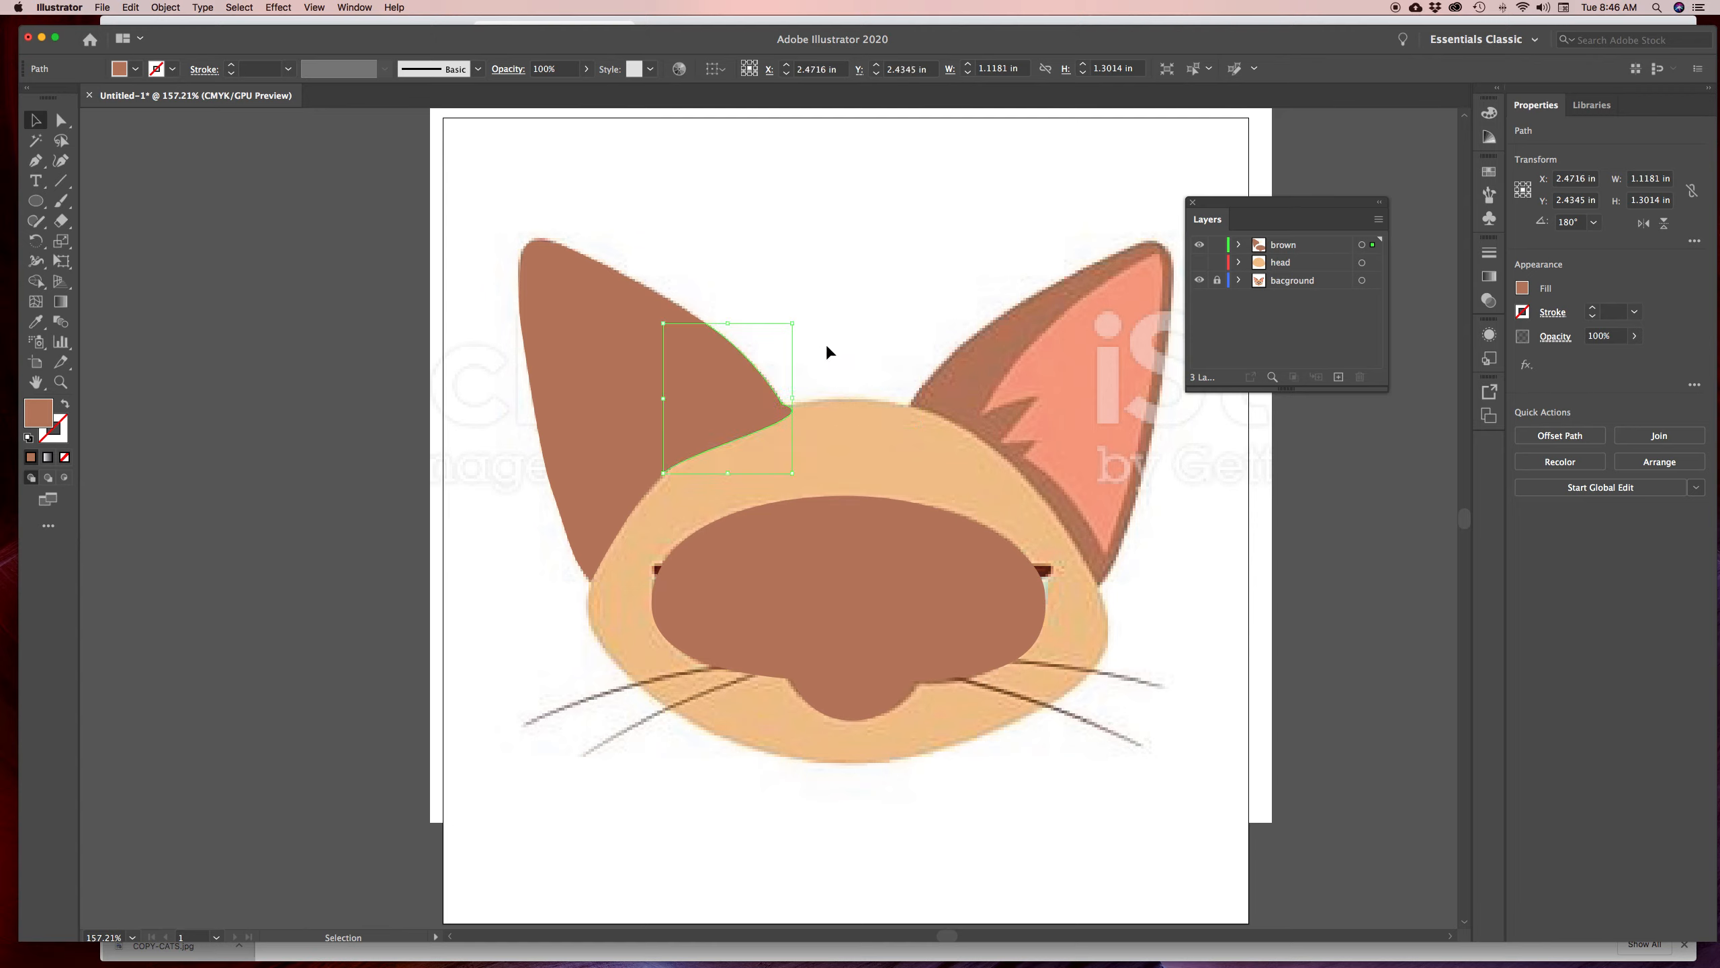
Merge the left ear and the overlapping reflected piece into one shape with Shape Builder
{"action": "left_click", "coordinate": [692, 315]}
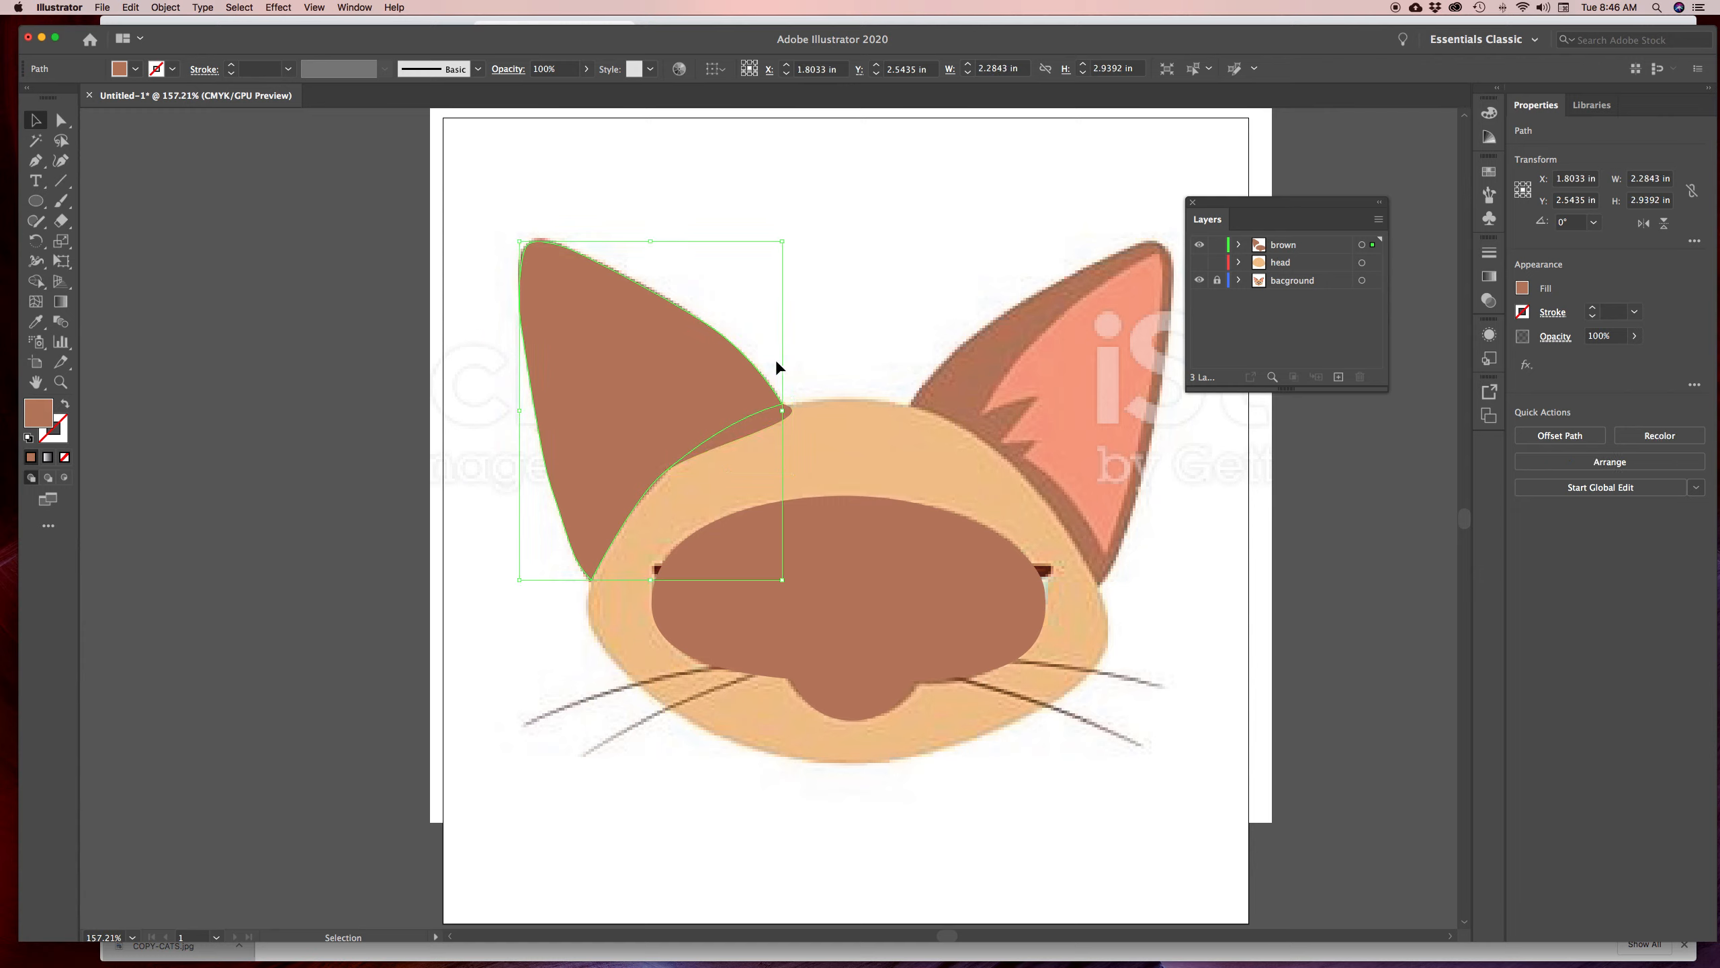
{"action": "left_click", "coordinate": [763, 406], "text": "shift"}
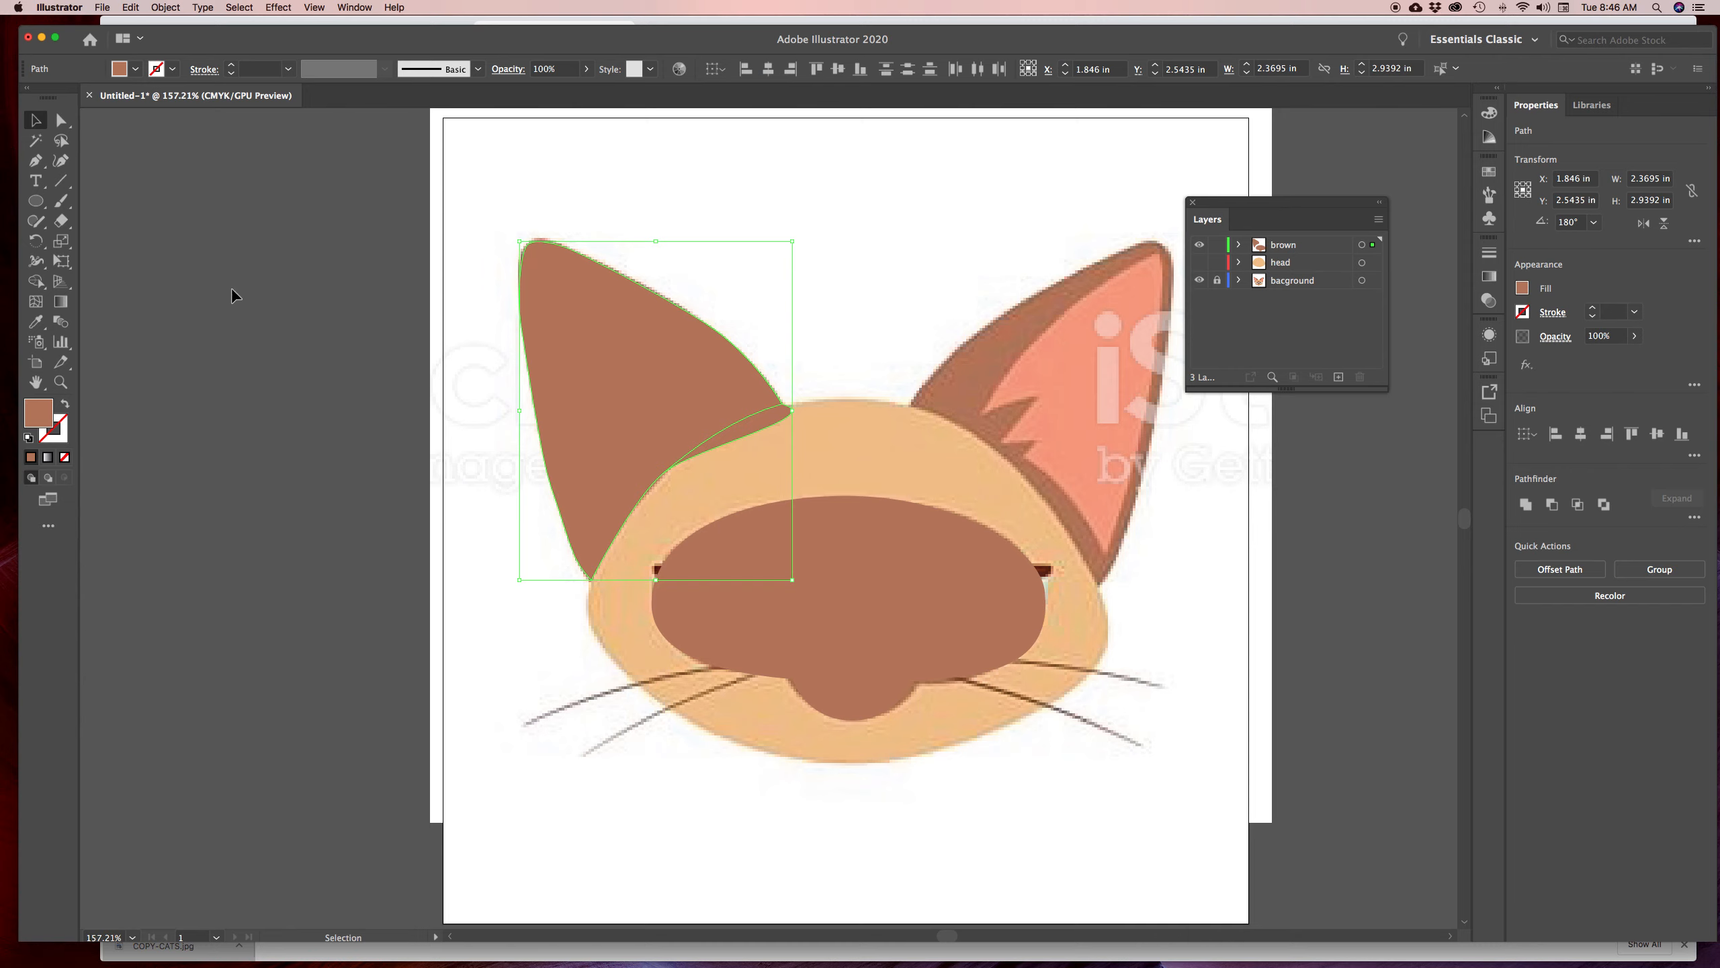
{"action": "left_click", "coordinate": [37, 280]}
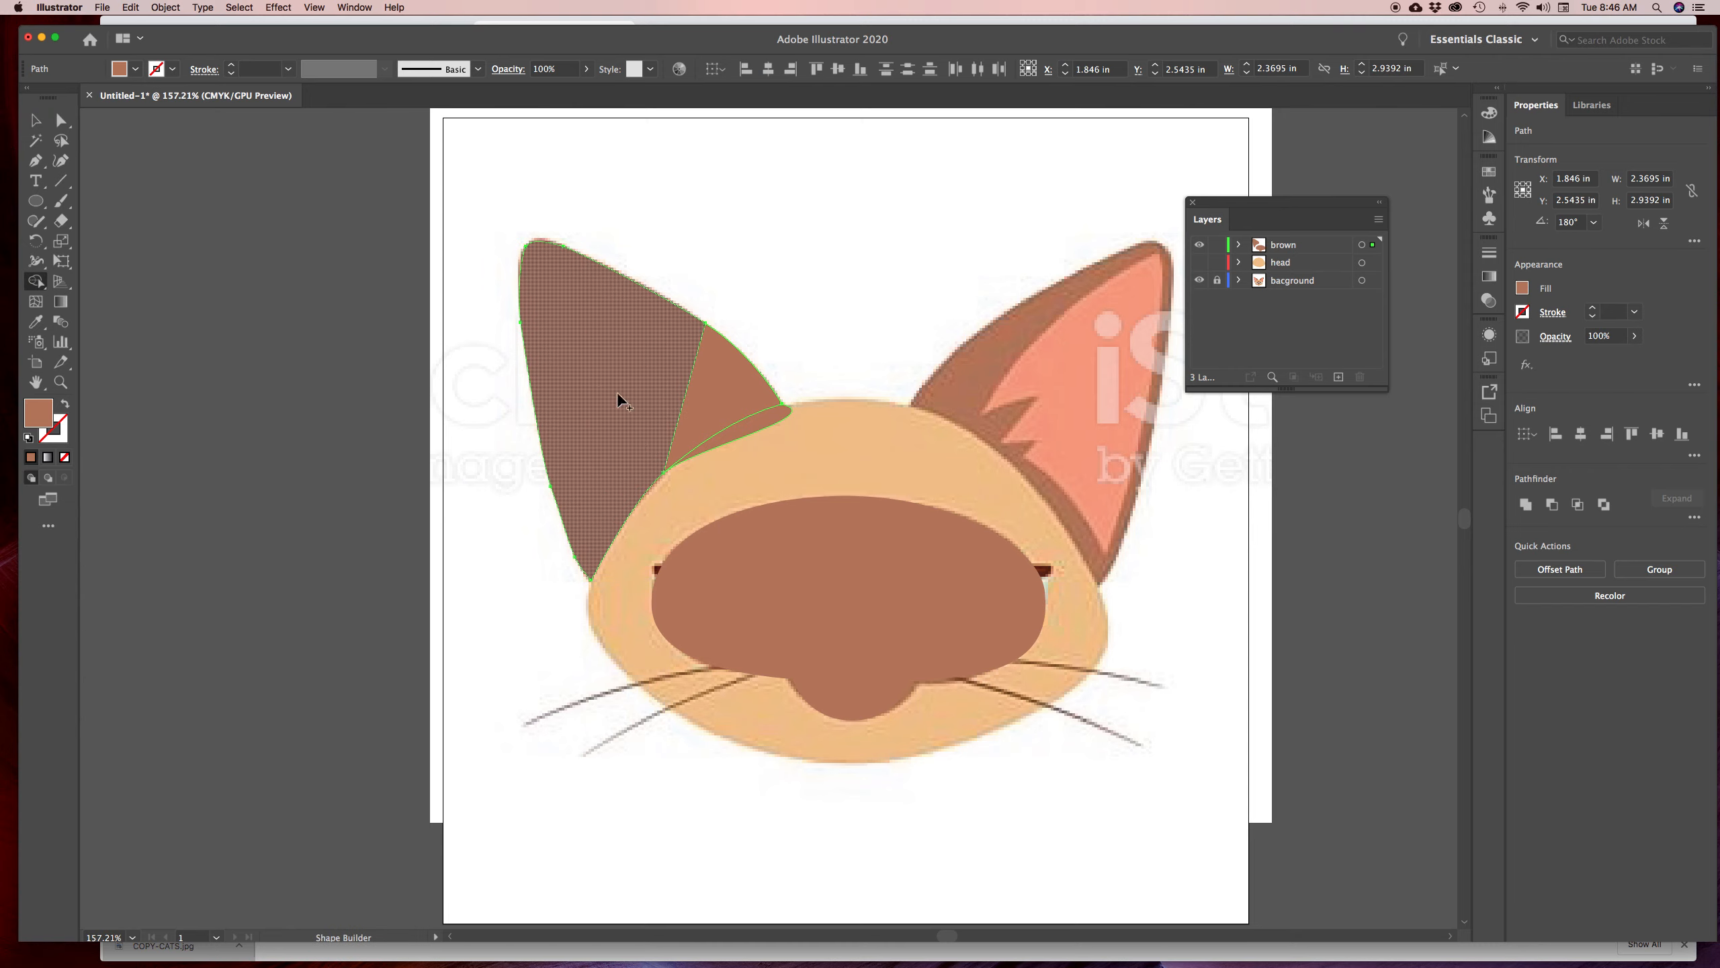
{"action": "mouse_move", "coordinate": [606, 391]}
{"action": "left_mouse_down"}
{"action": "mouse_move", "coordinate": [695, 399]}
{"action": "mouse_move", "coordinate": [741, 427]}
{"action": "left_mouse_up"}
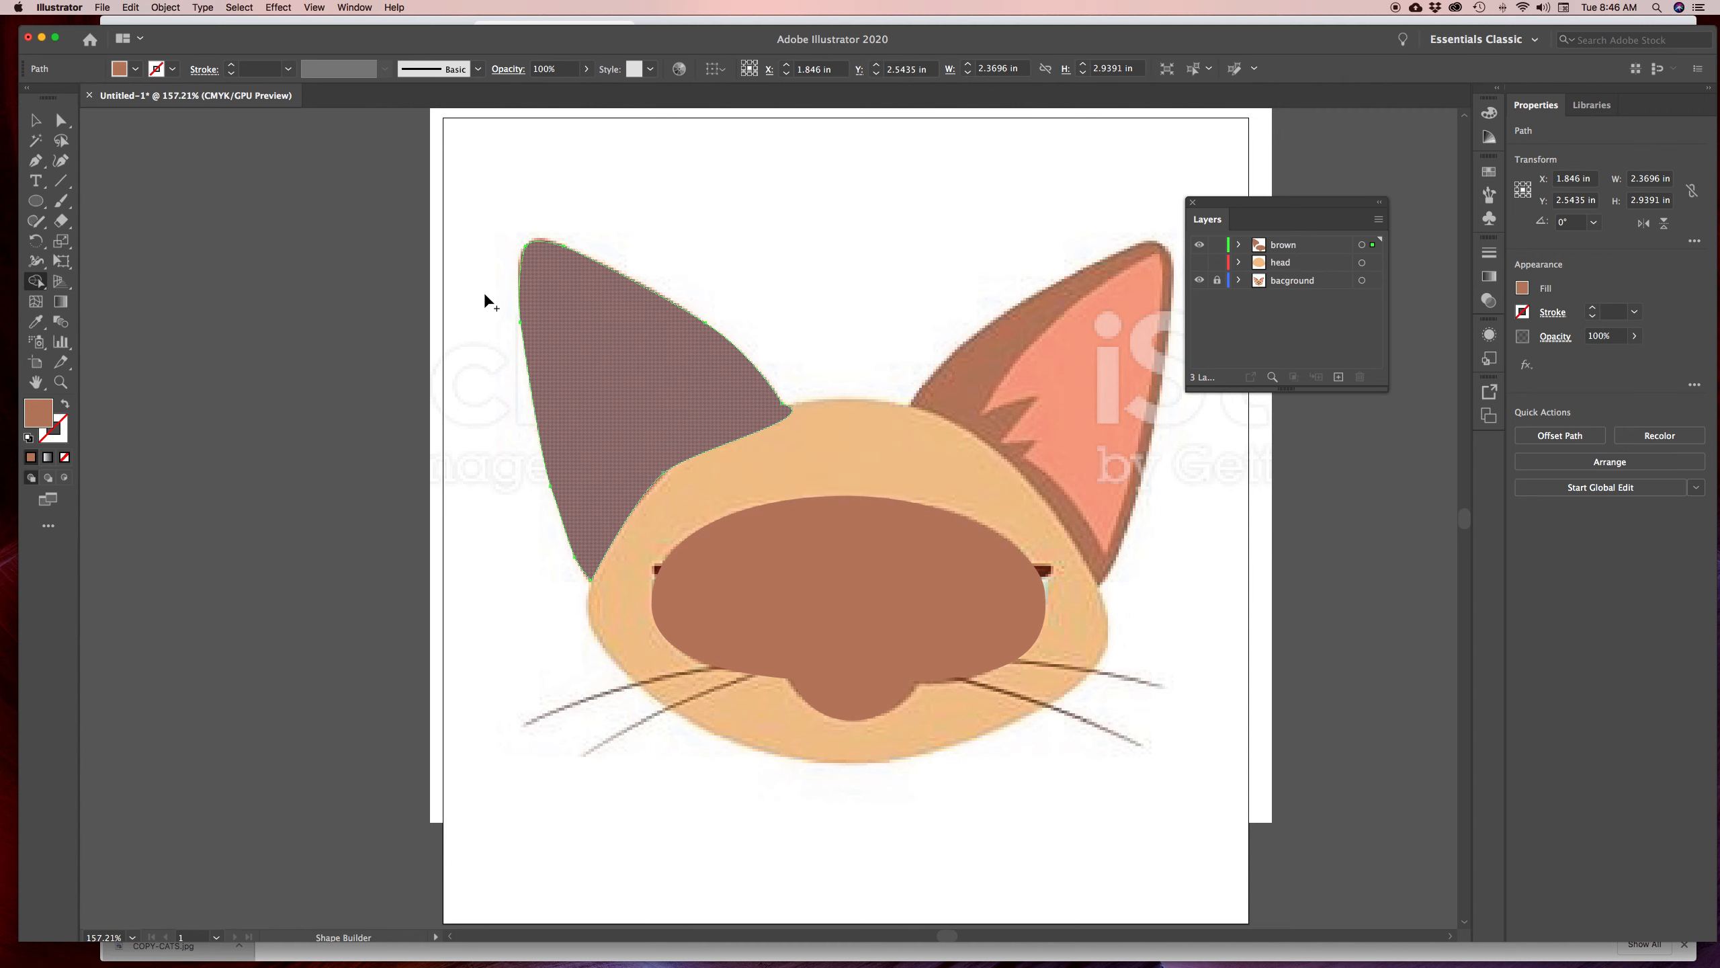
Create a copy of the merged left ear reflected across the vertical axis
{"action": "left_click", "coordinate": [163, 8]}
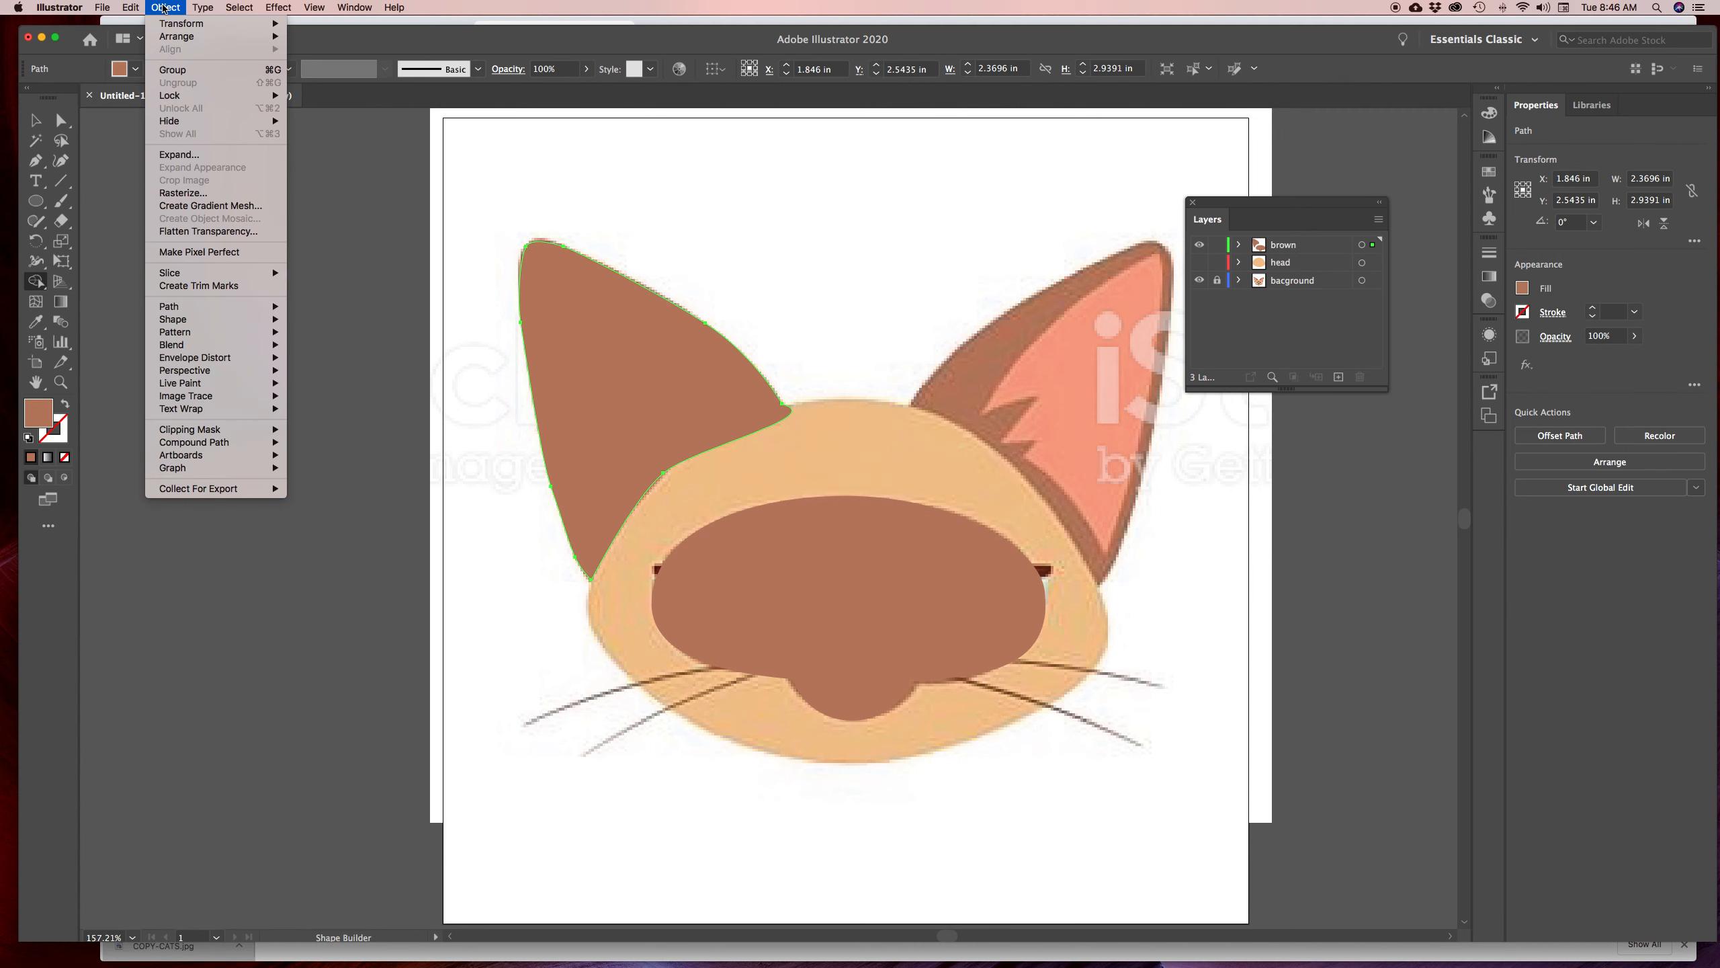
{"action": "mouse_move", "coordinate": [217, 23]}
{"action": "left_click", "coordinate": [303, 74]}
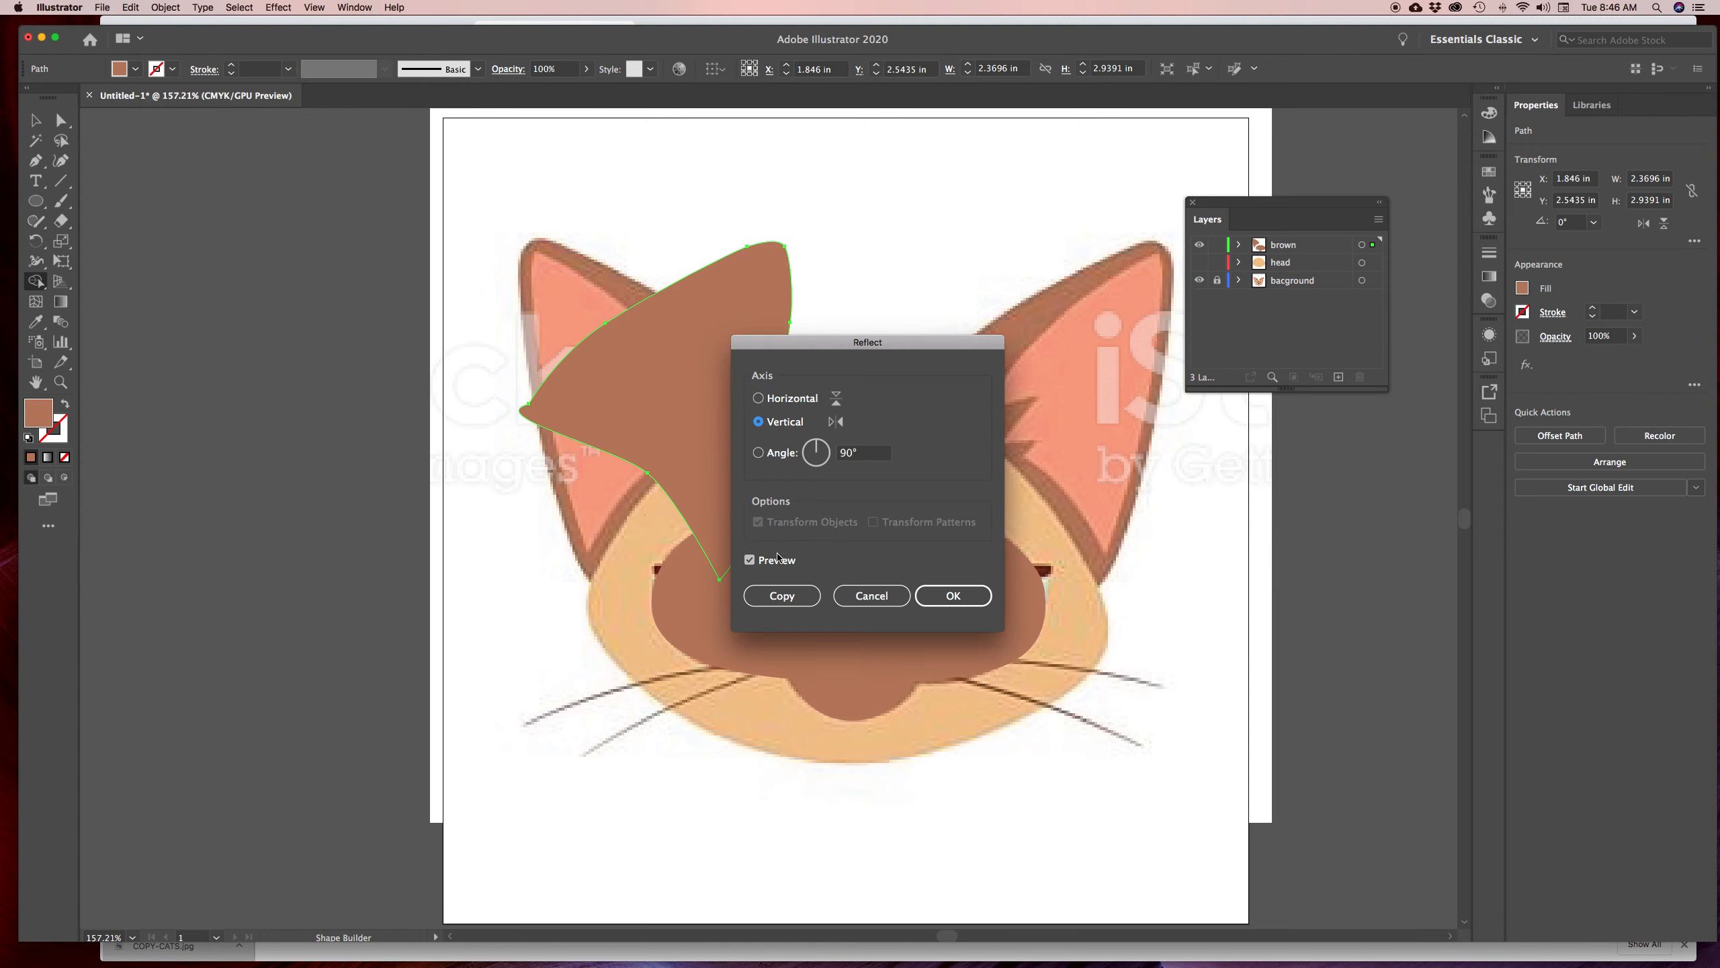
{"action": "left_click", "coordinate": [781, 606]}
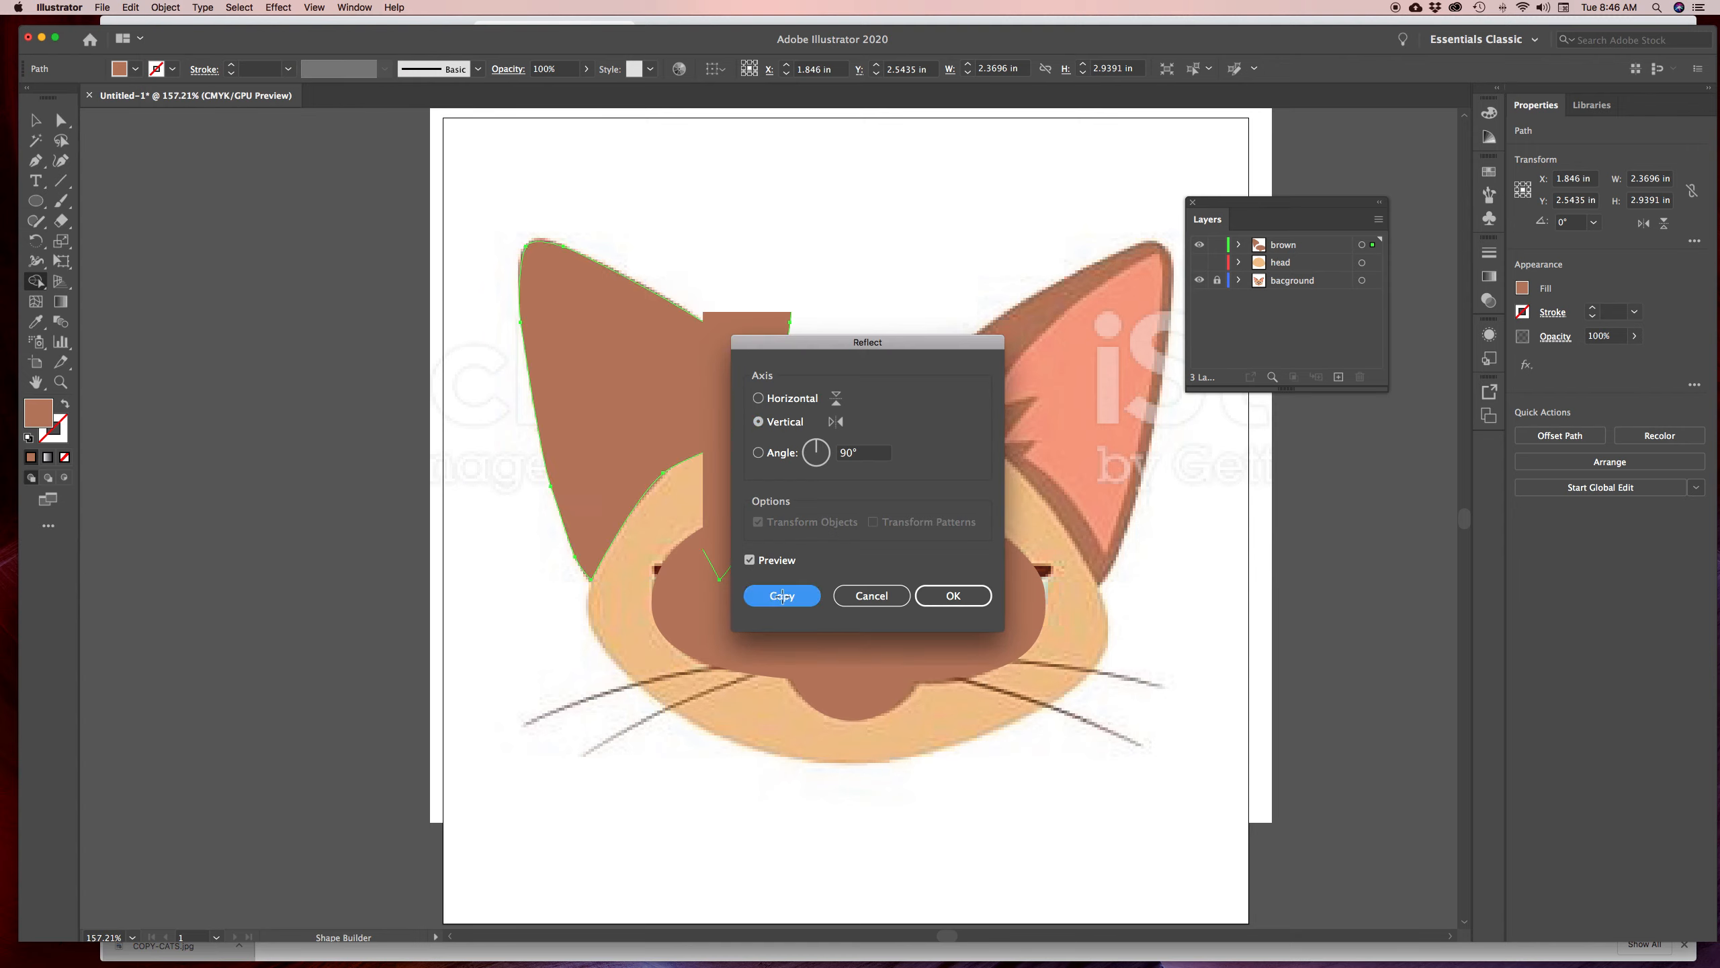
Move the mirrored ear over the reference's right ear and rotate it slightly to fit
{"action": "key", "text": "v"}
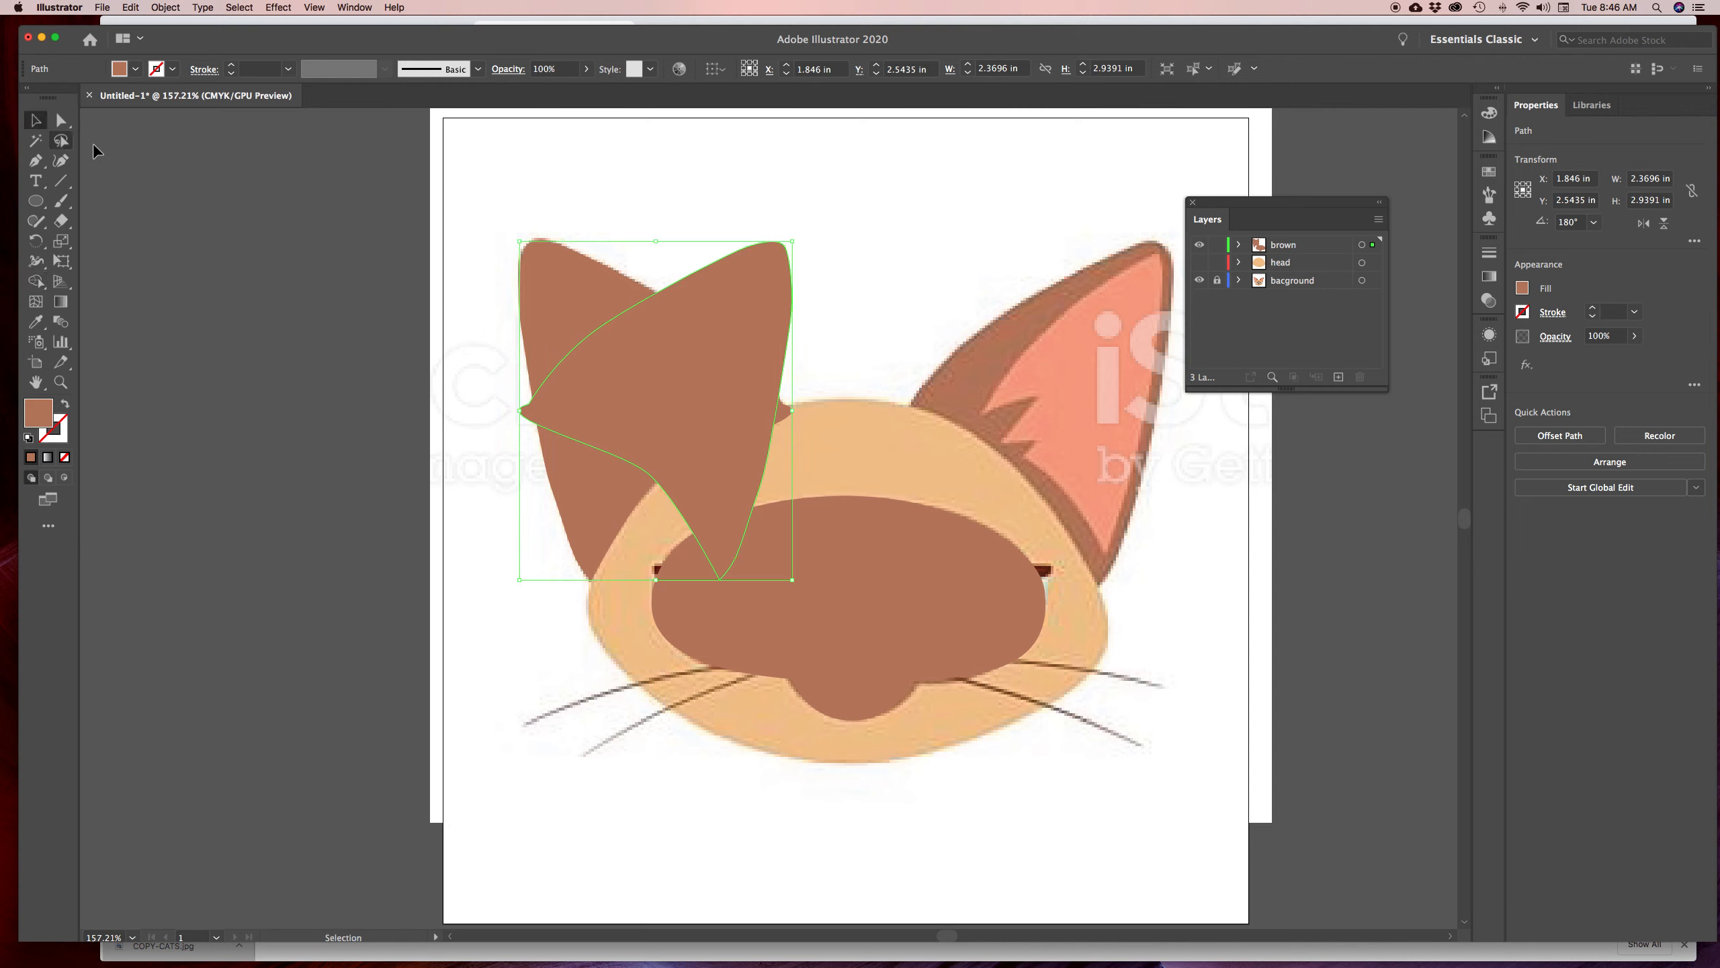
{"action": "left_click", "coordinate": [740, 396]}
{"action": "left_click_drag", "start_coordinate": [741, 396], "coordinate": [1122, 393]}
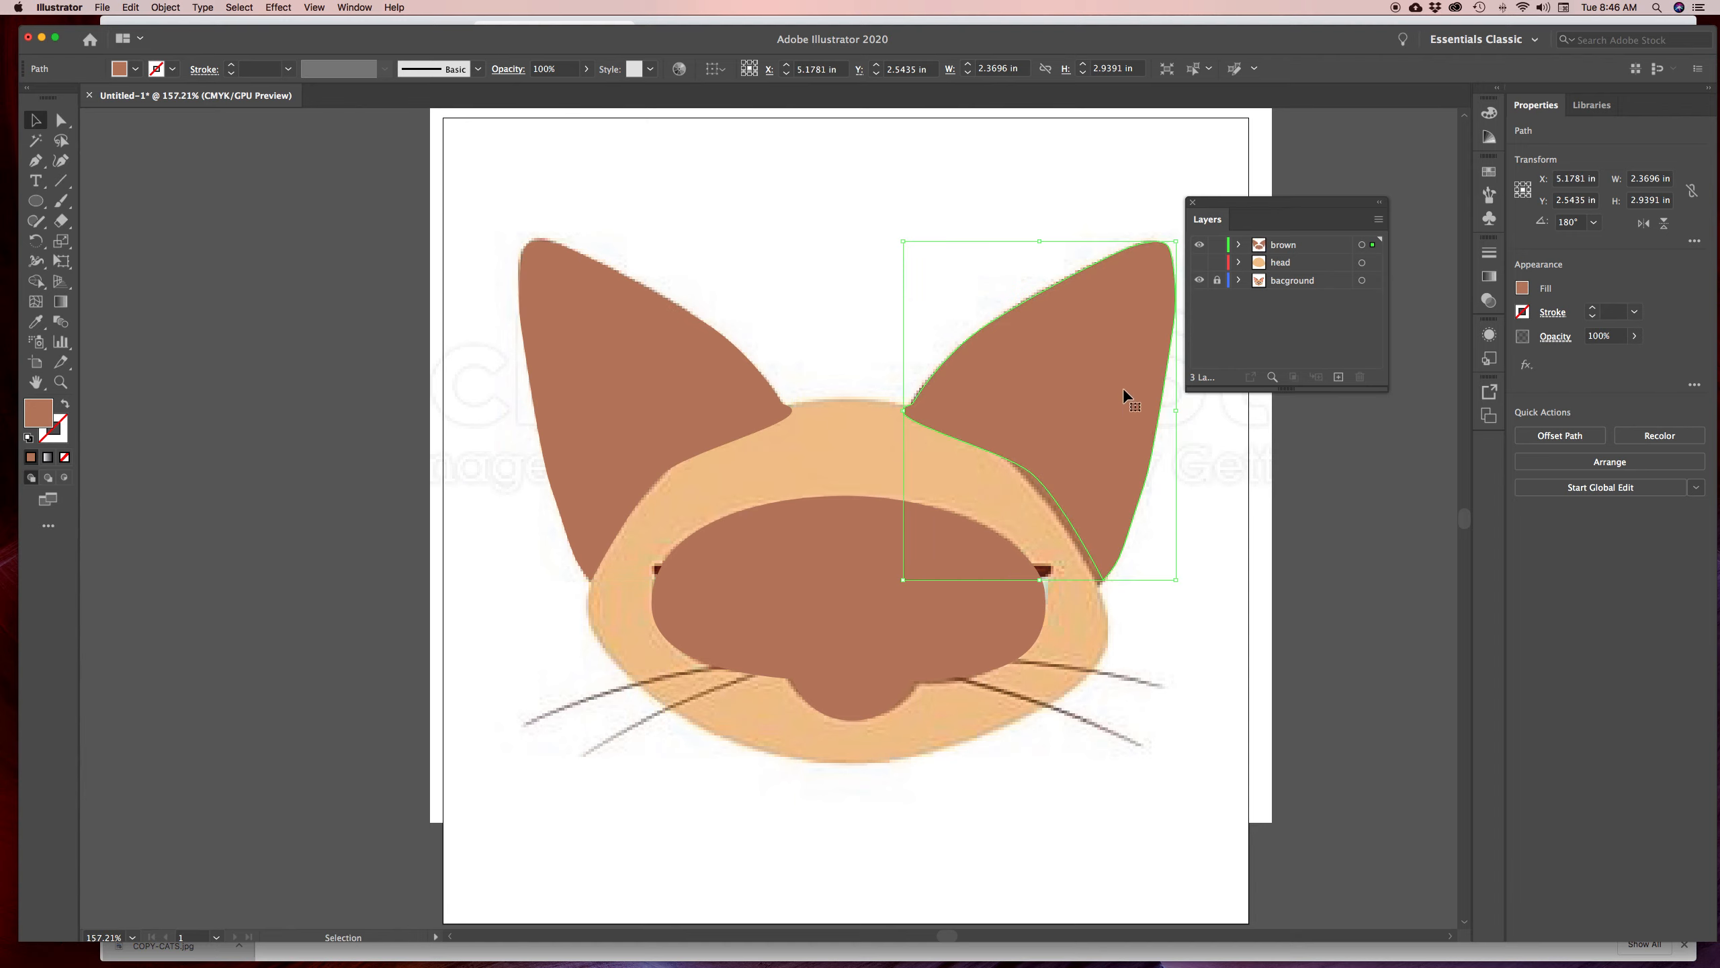
{"action": "left_click_drag", "start_coordinate": [1180, 584], "coordinate": [1175, 588]}
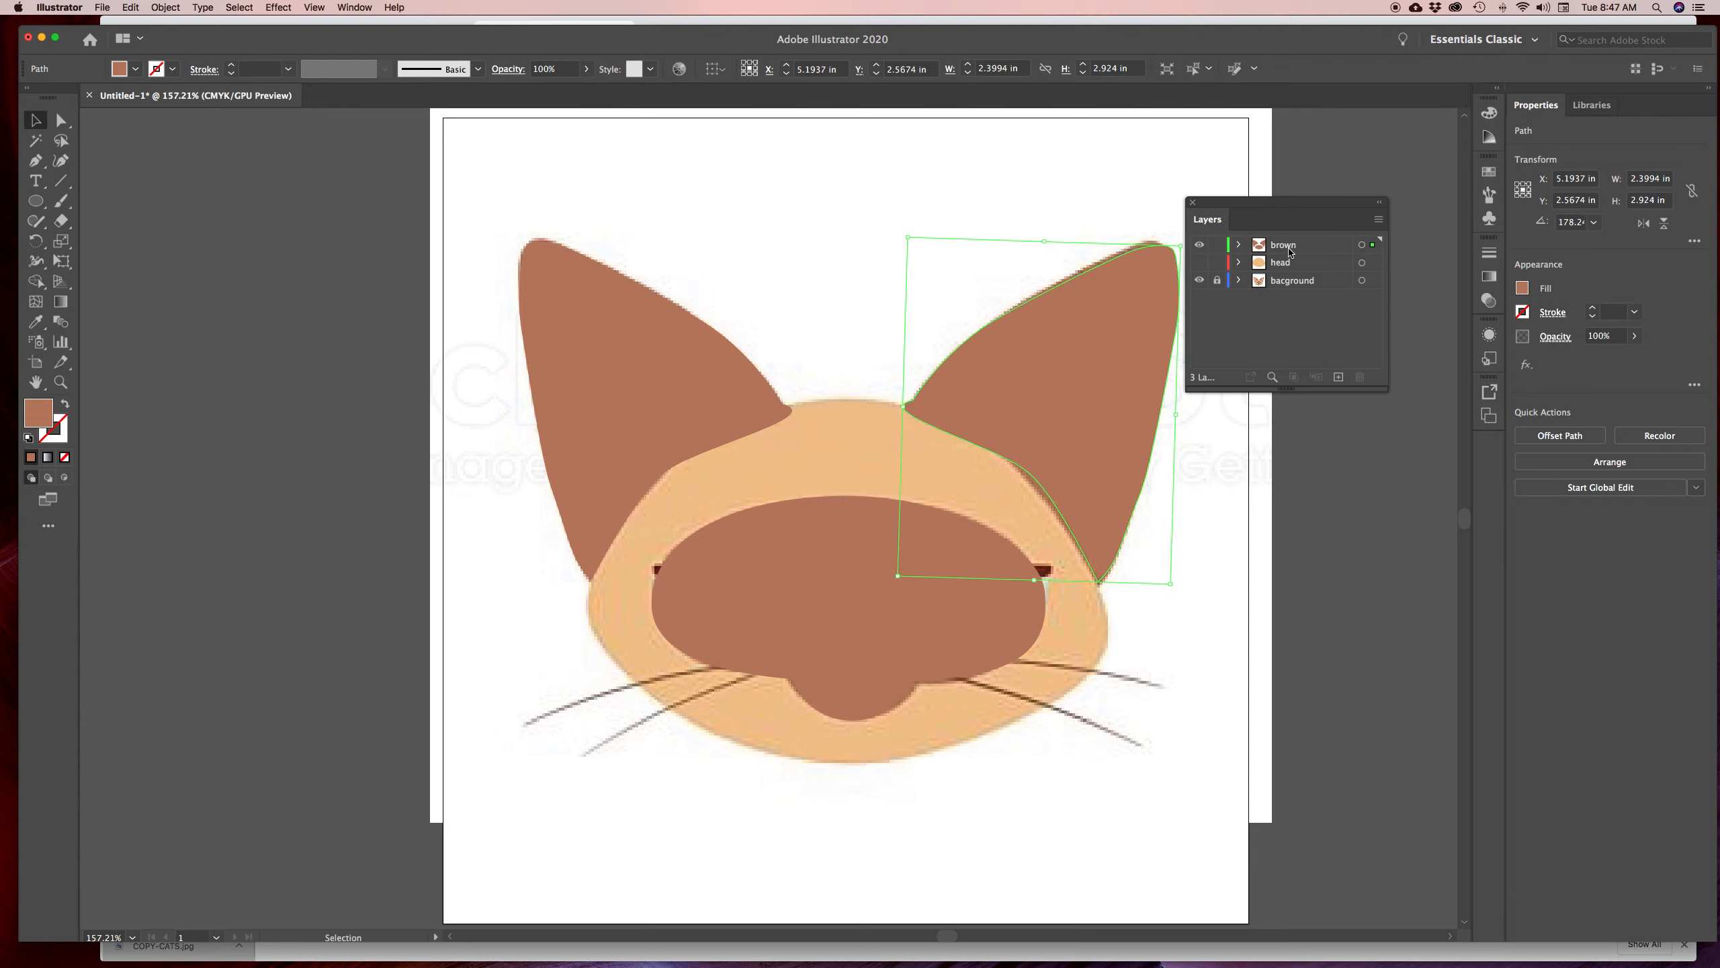
Check the brown shapes against the reference, leaving the brown layer hidden, and add a new layer named "ears"
{"action": "left_click", "coordinate": [1201, 246]}
{"action": "left_click", "coordinate": [1201, 246]}
{"action": "left_click", "coordinate": [1200, 245]}
{"action": "left_click", "coordinate": [1200, 246]}
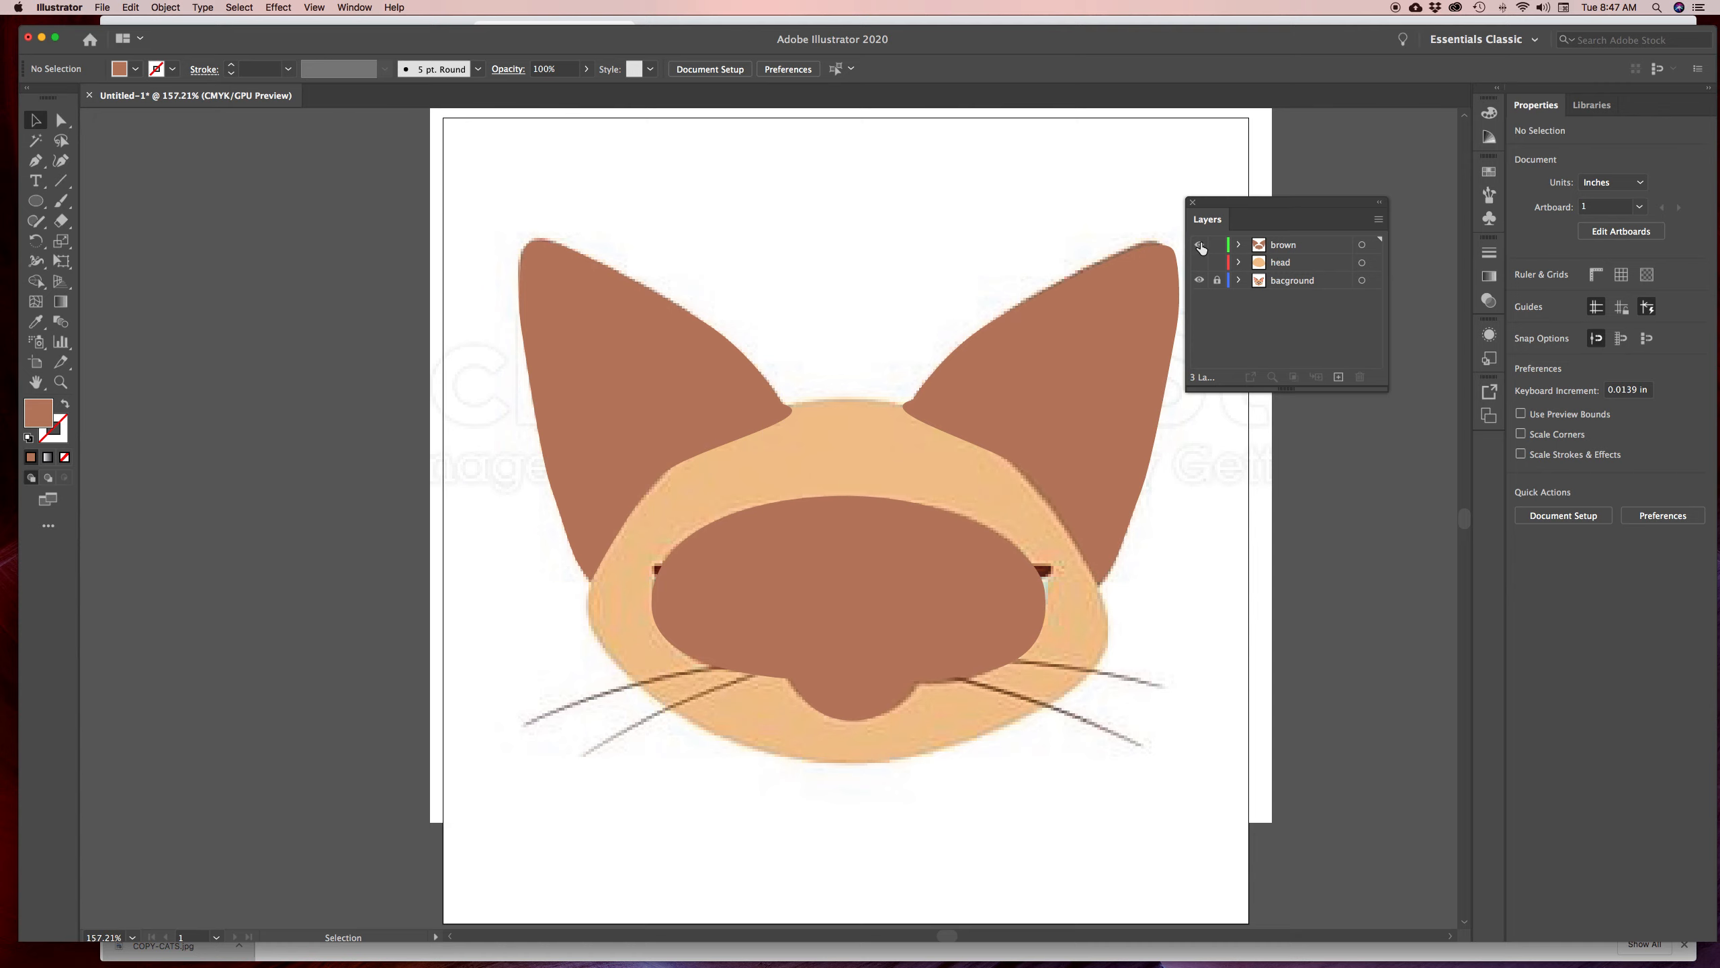
{"action": "left_click", "coordinate": [1201, 245]}
{"action": "left_click", "coordinate": [1200, 246]}
{"action": "left_click", "coordinate": [1200, 246]}
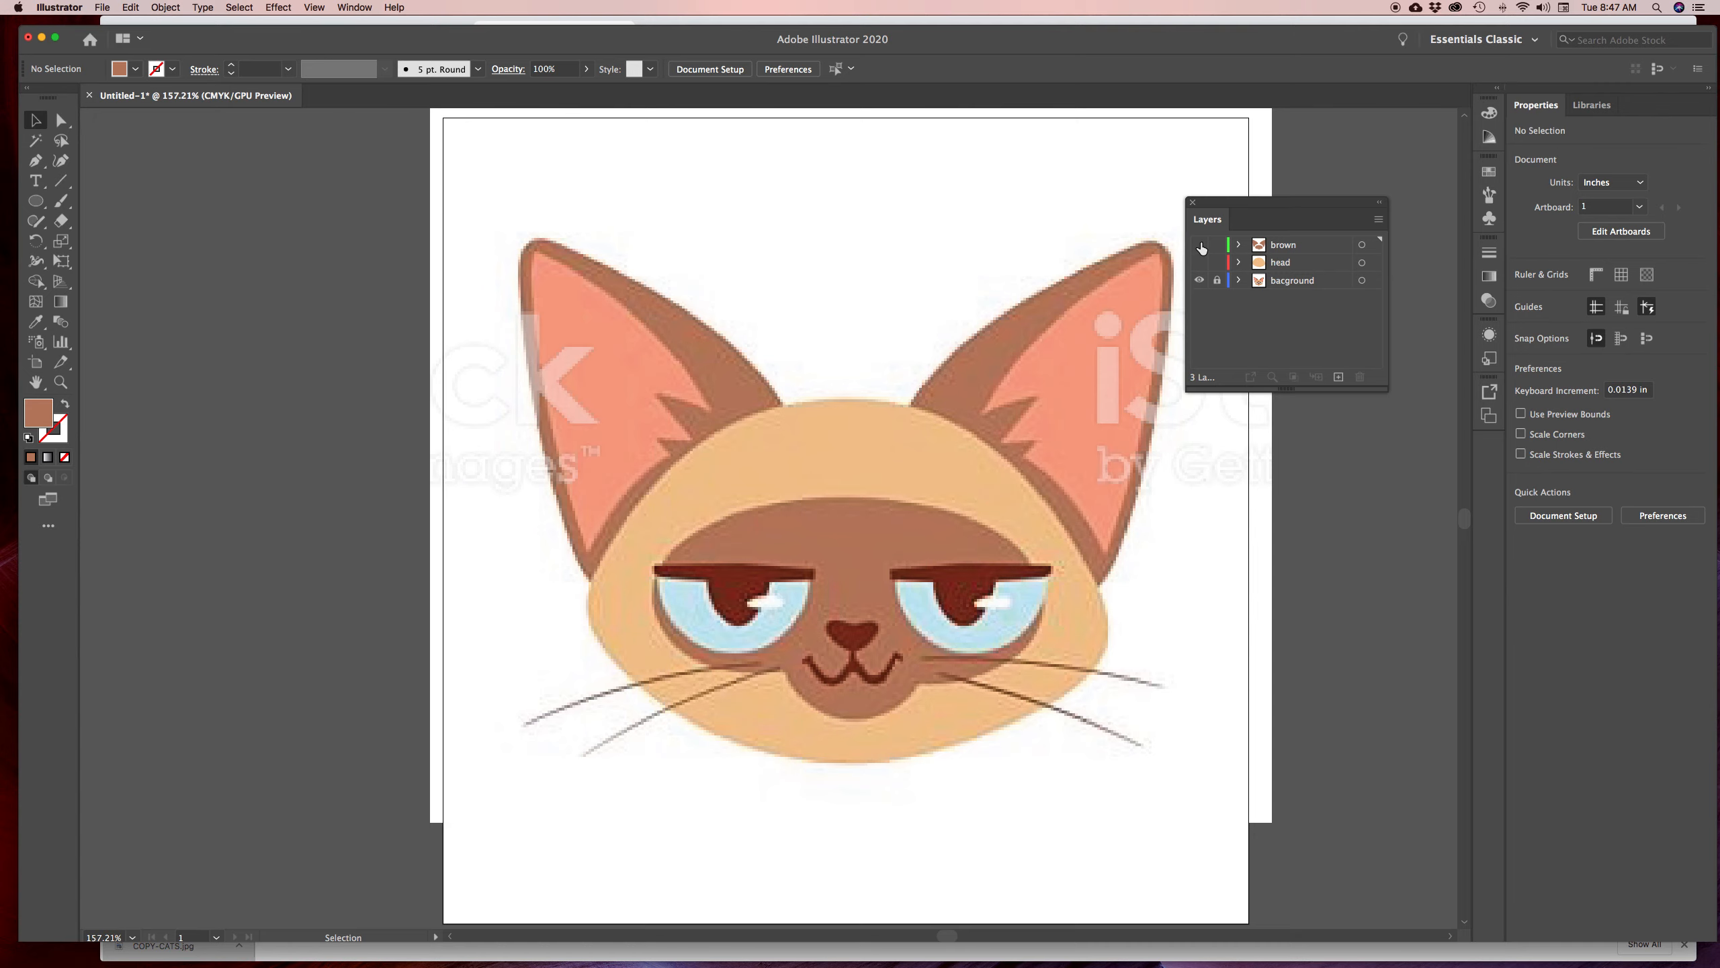
{"action": "left_click", "coordinate": [1338, 378]}
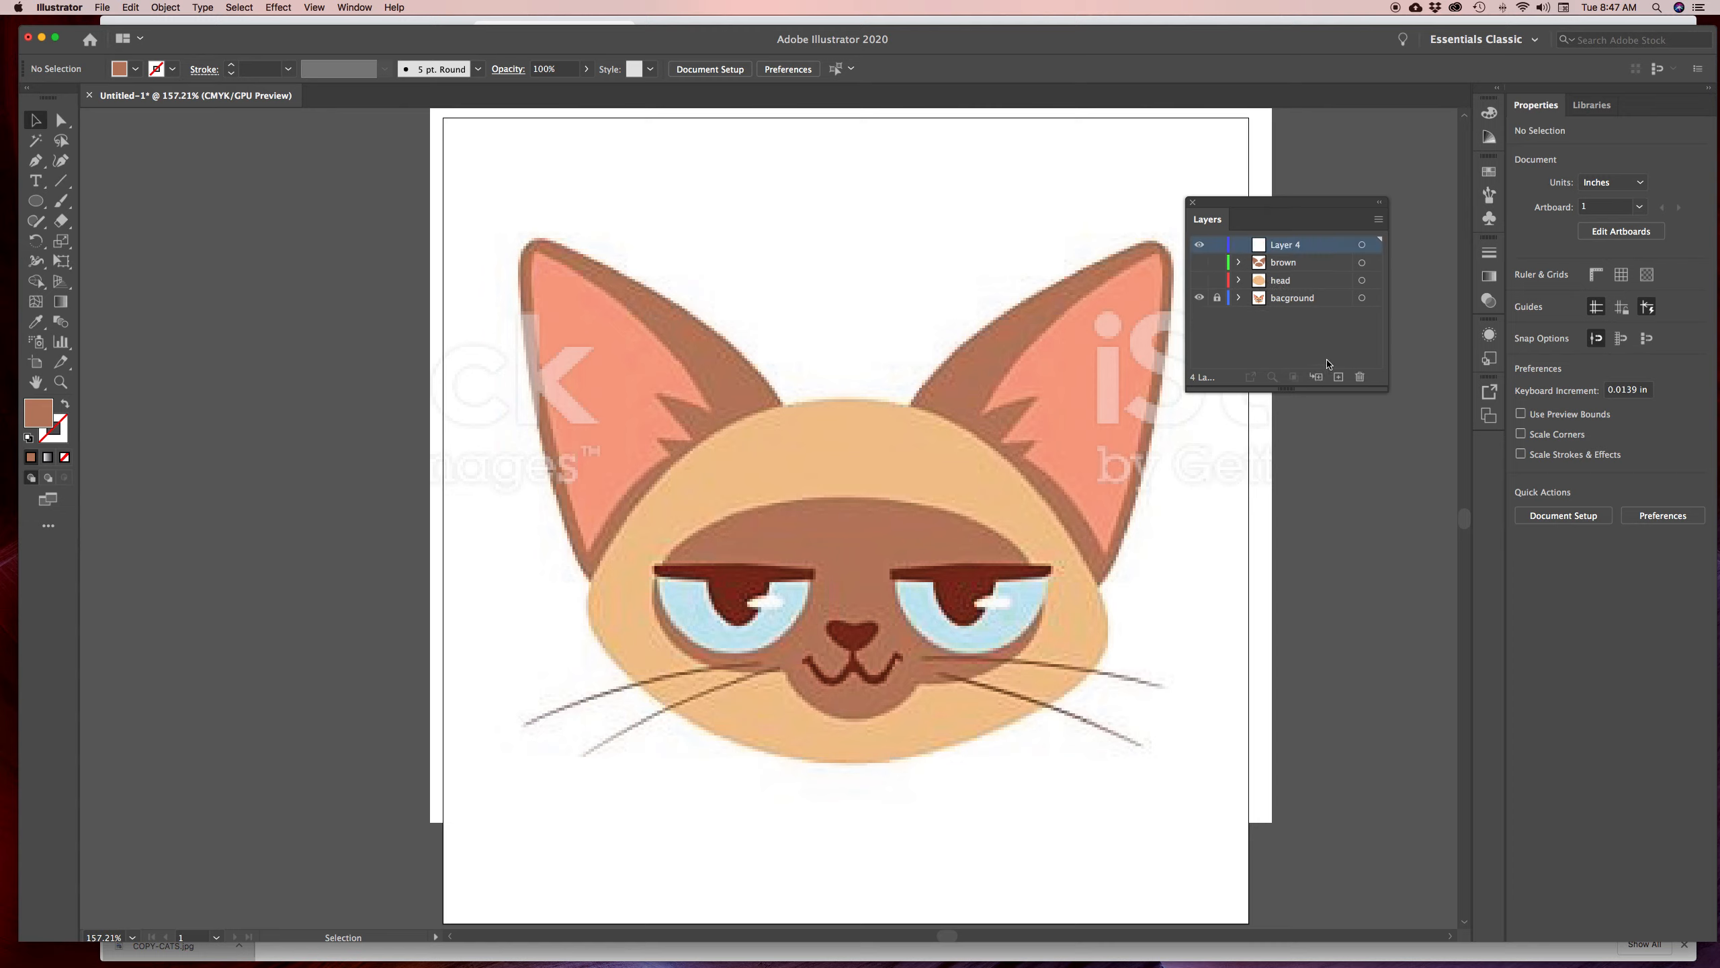
{"action": "double_click", "coordinate": [1289, 247]}
Trace the left ear's pink inner area with the Pen tool, from its inner base over the tip down to the lower point
{"action": "left_click", "coordinate": [35, 160]}
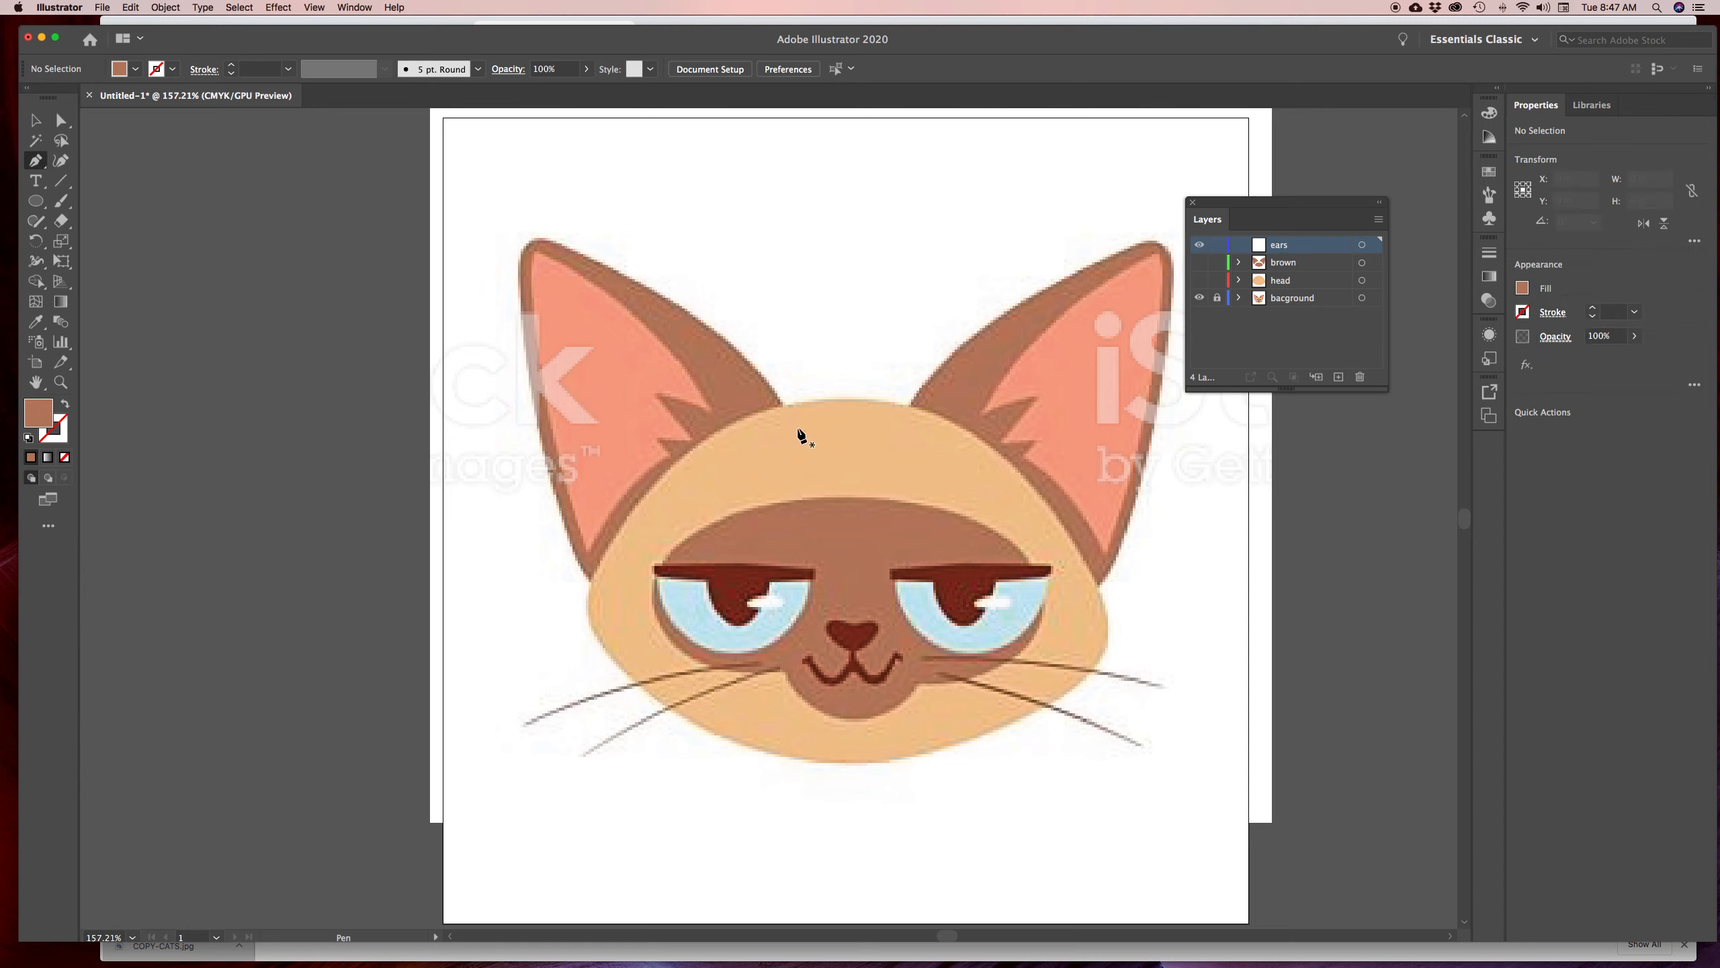
{"action": "left_click", "coordinate": [710, 410]}
{"action": "left_click", "coordinate": [682, 352]}
{"action": "left_click", "coordinate": [650, 327]}
{"action": "left_click", "coordinate": [618, 300]}
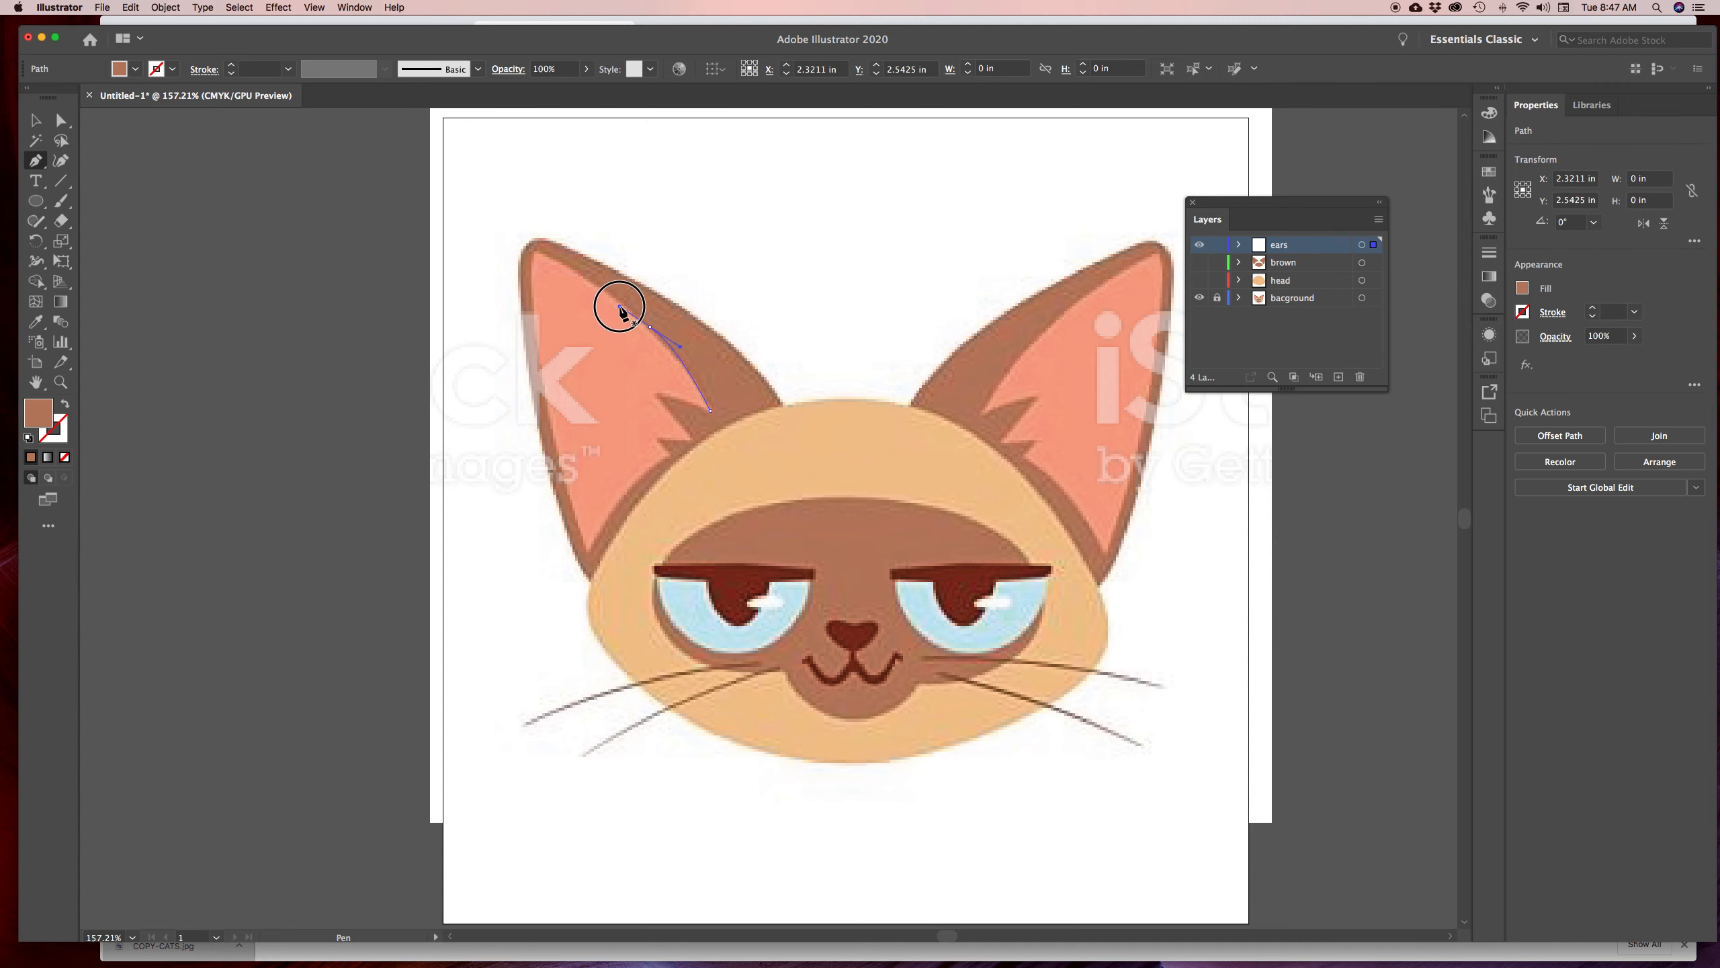
{"action": "left_click", "coordinate": [535, 256]}
{"action": "left_click", "coordinate": [533, 285]}
{"action": "left_click", "coordinate": [535, 306]}
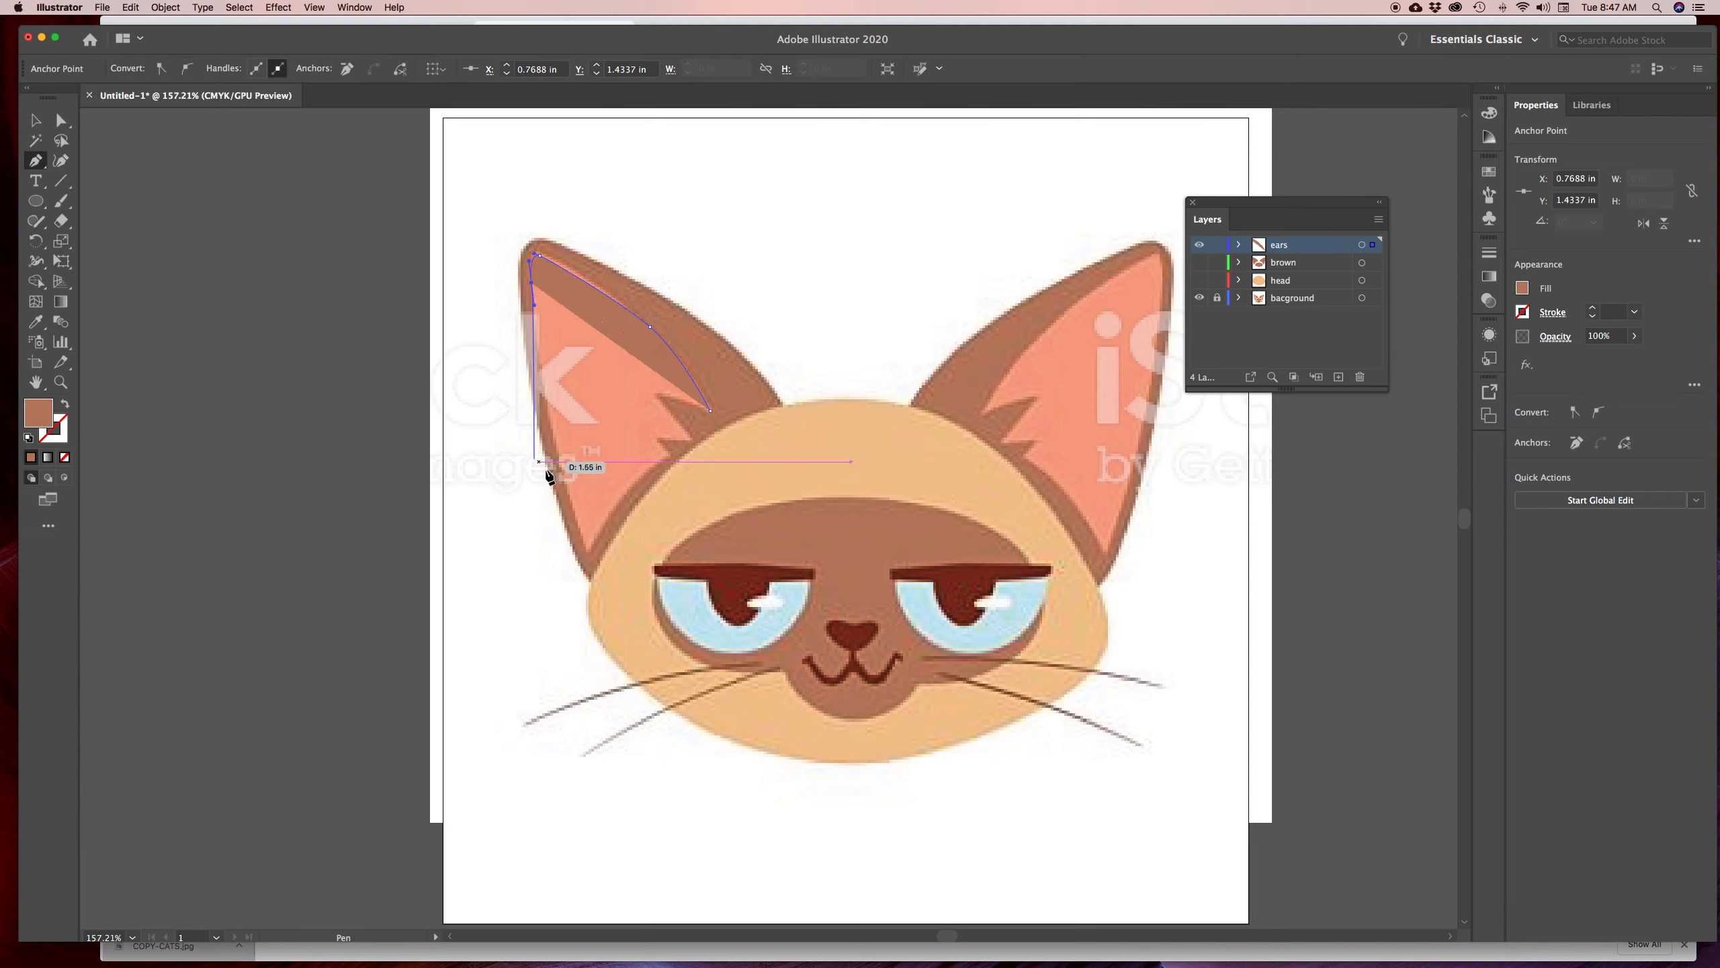
{"action": "left_click_drag", "start_coordinate": [565, 483], "coordinate": [589, 558]}
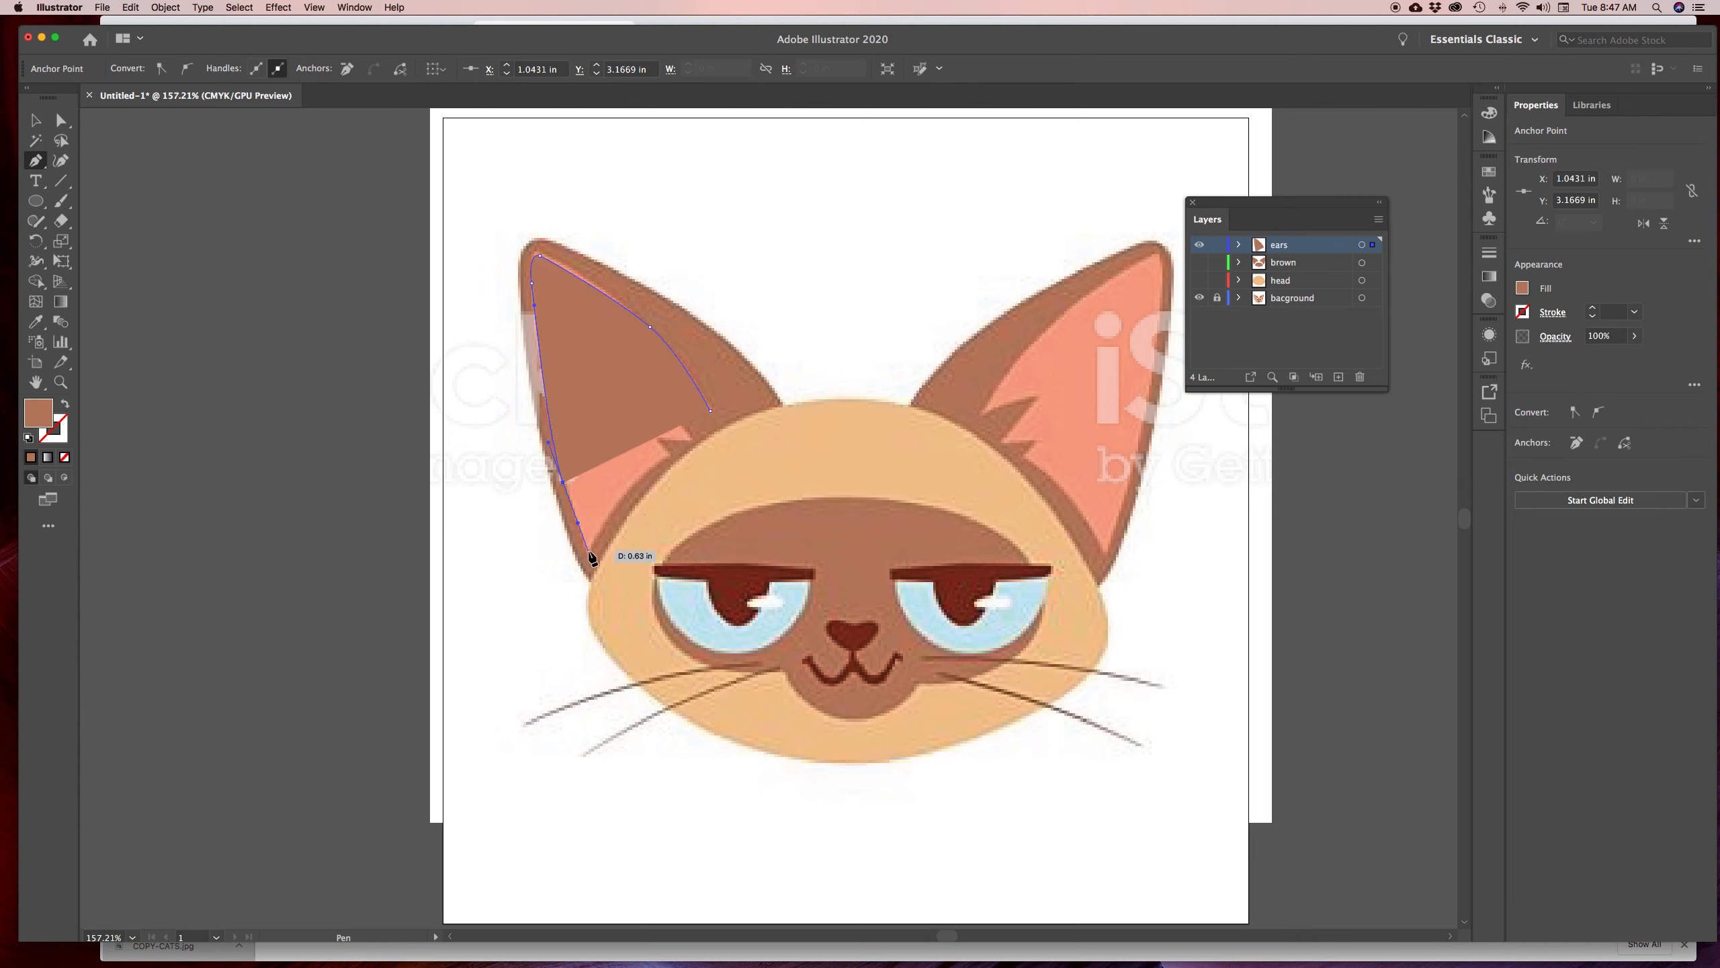
{"action": "left_click", "coordinate": [588, 551]}
Close the inner ear path along the jagged fur edge, showing it as a stroke, and apply the reference's pink with the Eyedropper
{"action": "left_click", "coordinate": [66, 405]}
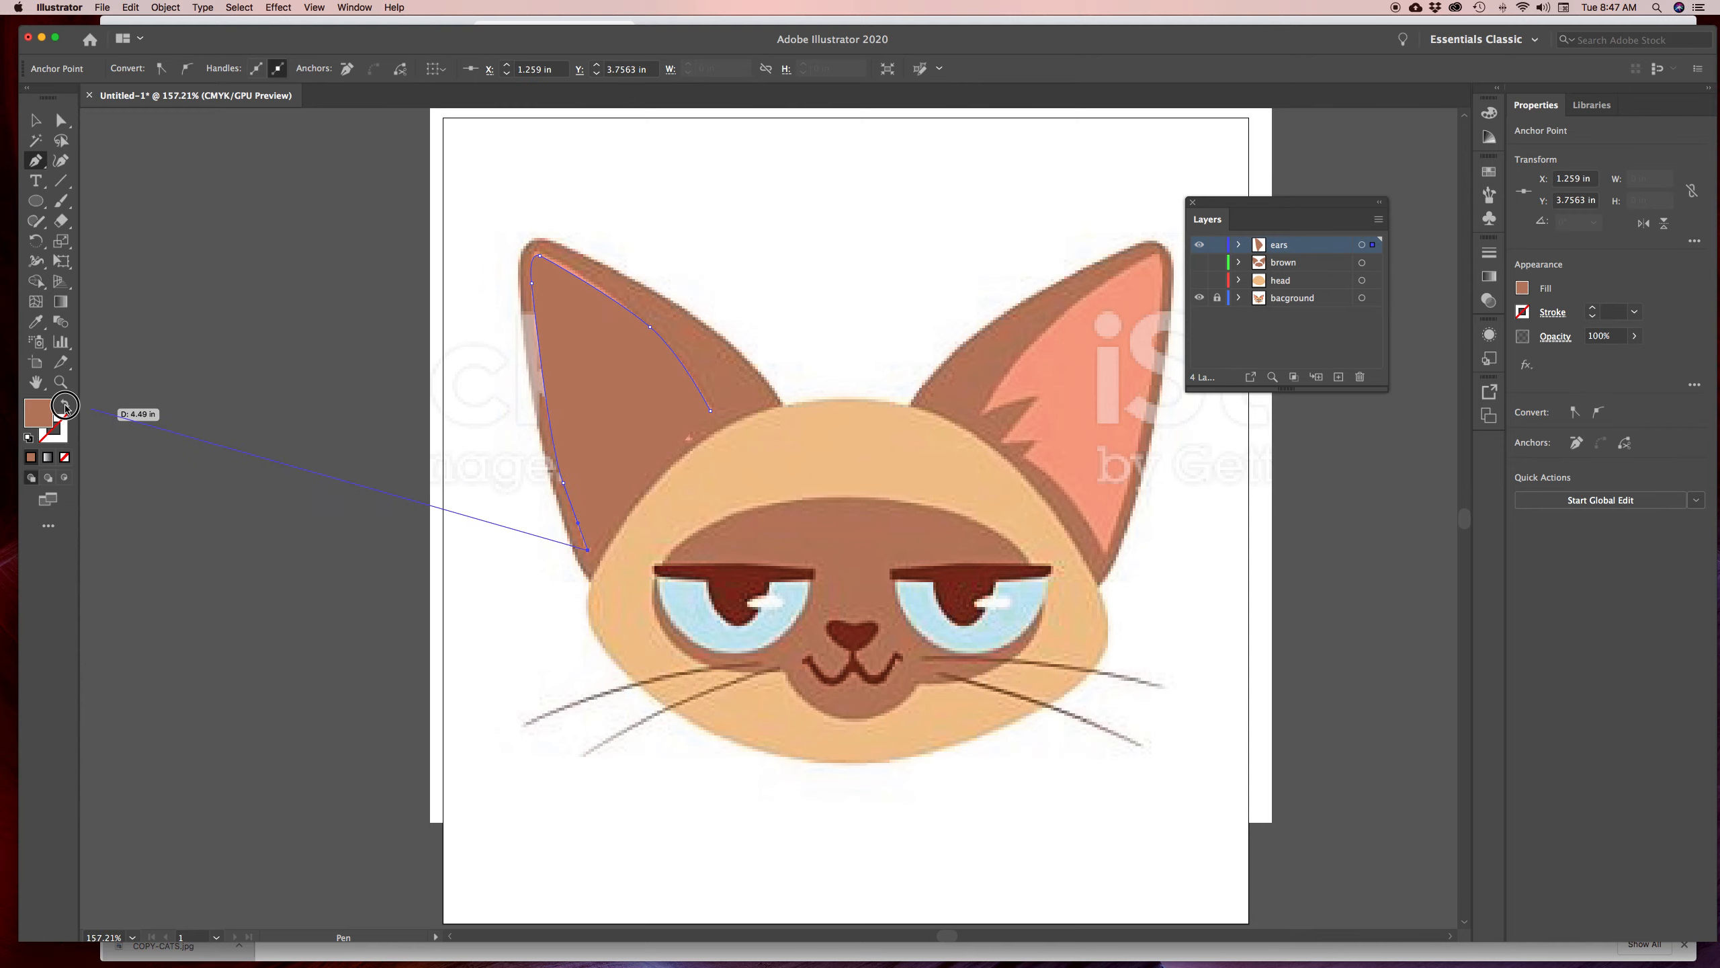
{"action": "left_click_drag", "start_coordinate": [635, 482], "coordinate": [657, 466]}
{"action": "left_click", "coordinate": [668, 456]}
{"action": "left_click", "coordinate": [654, 438]}
{"action": "left_click", "coordinate": [692, 439]}
{"action": "left_click", "coordinate": [656, 395]}
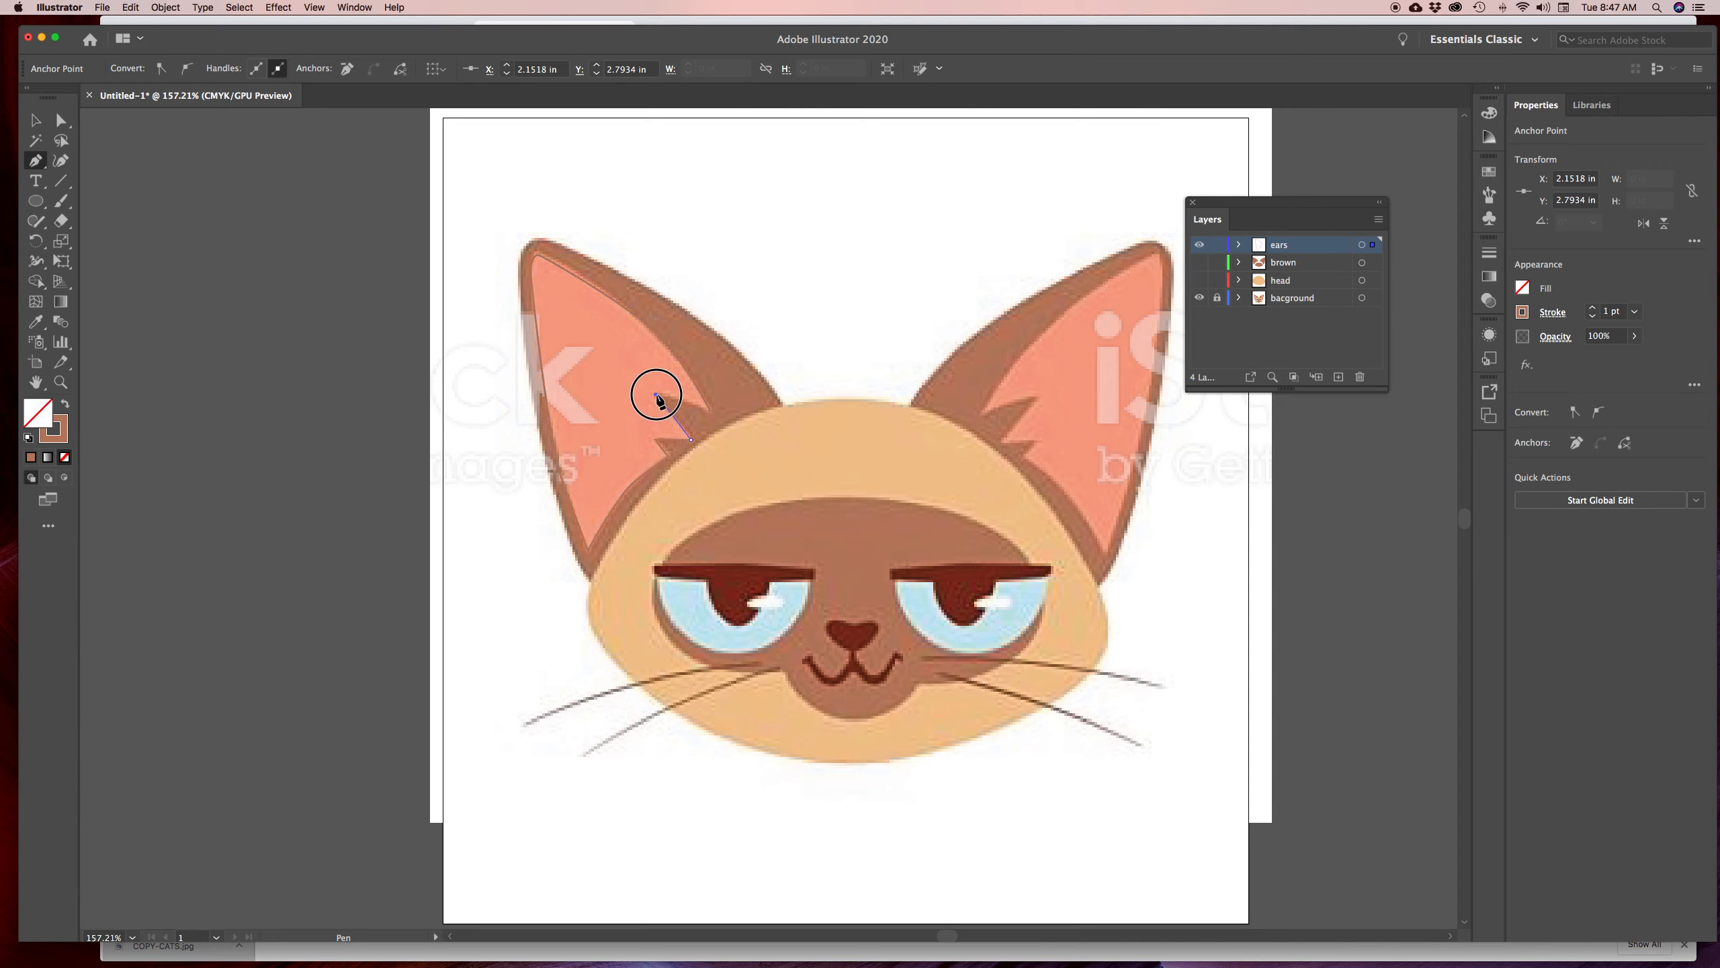
{"action": "left_click", "coordinate": [709, 411]}
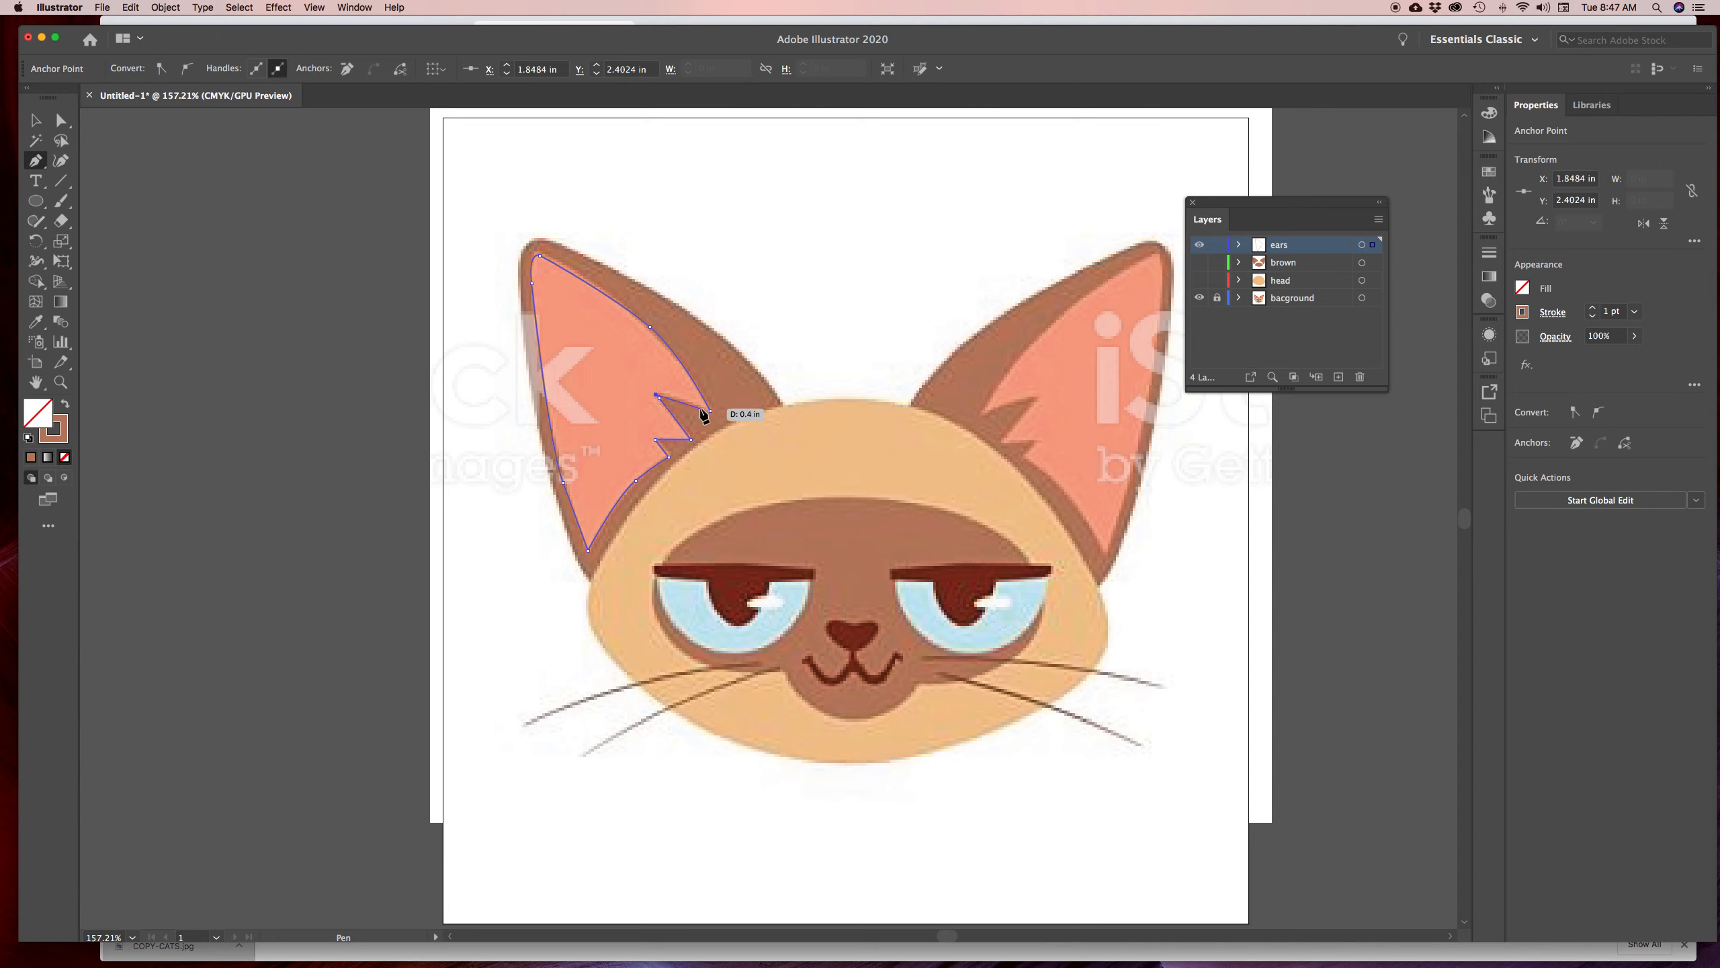
{"action": "left_click_drag", "start_coordinate": [690, 402], "coordinate": [712, 416]}
{"action": "left_click", "coordinate": [36, 321]}
{"action": "left_click", "coordinate": [628, 331]}
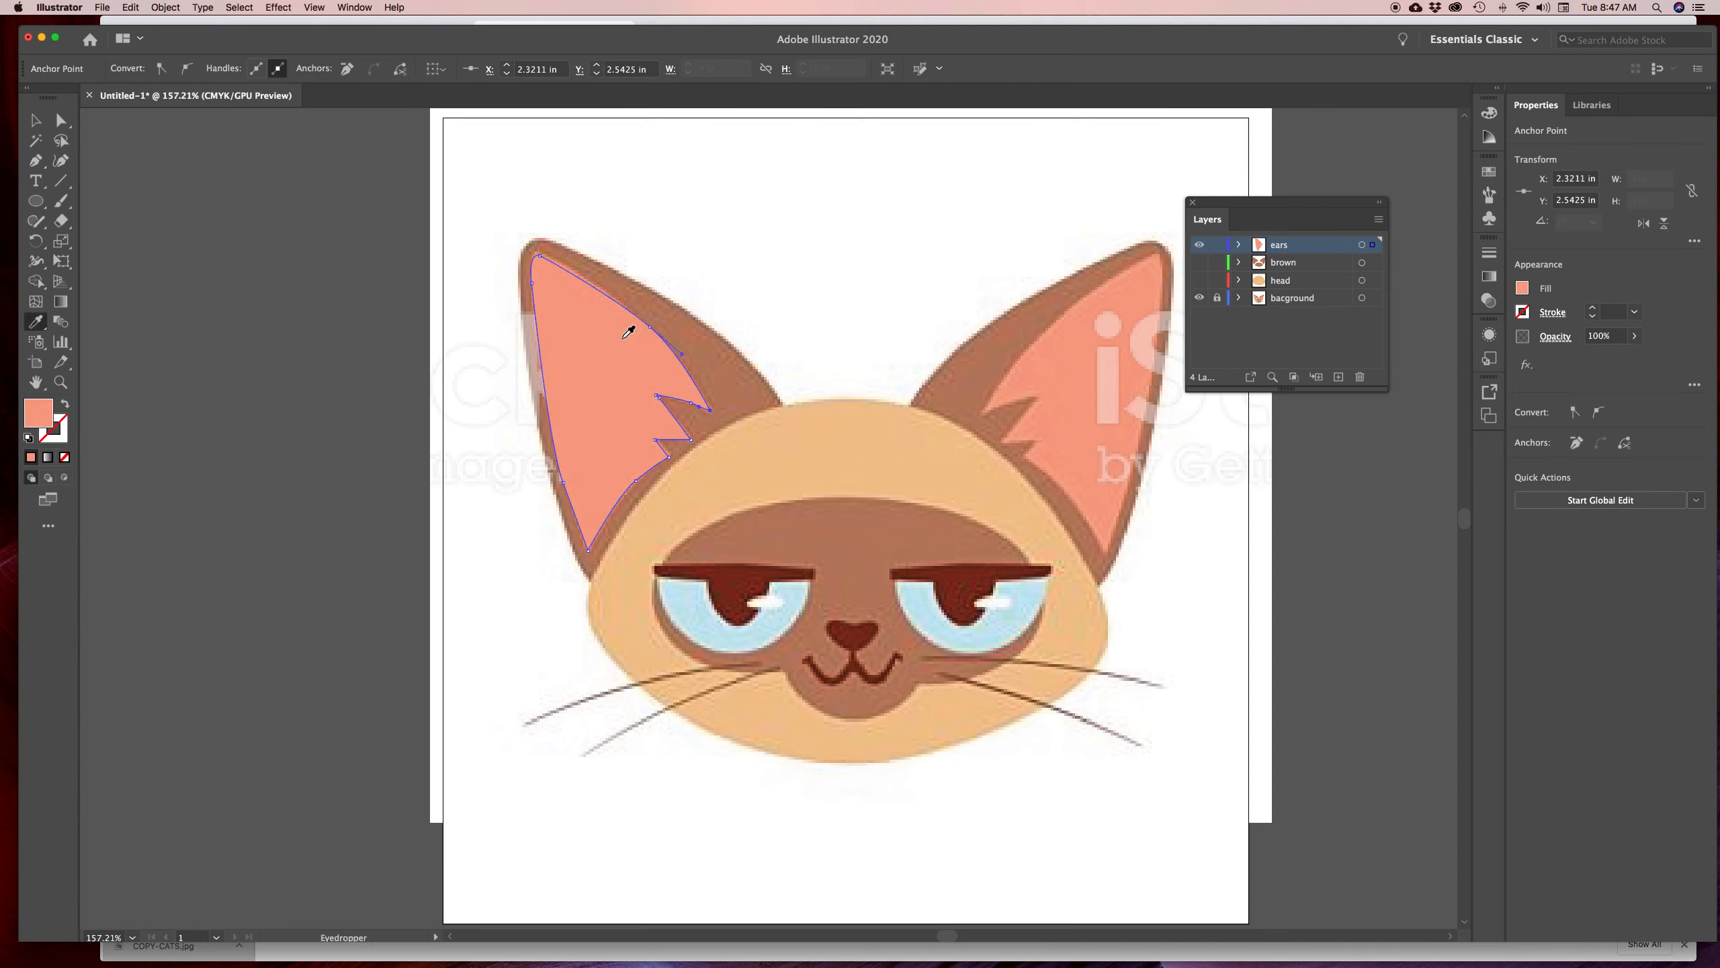
Try to make a copy of the pink inner ear reflected across the vertical axis
{"action": "left_click", "coordinate": [164, 5]}
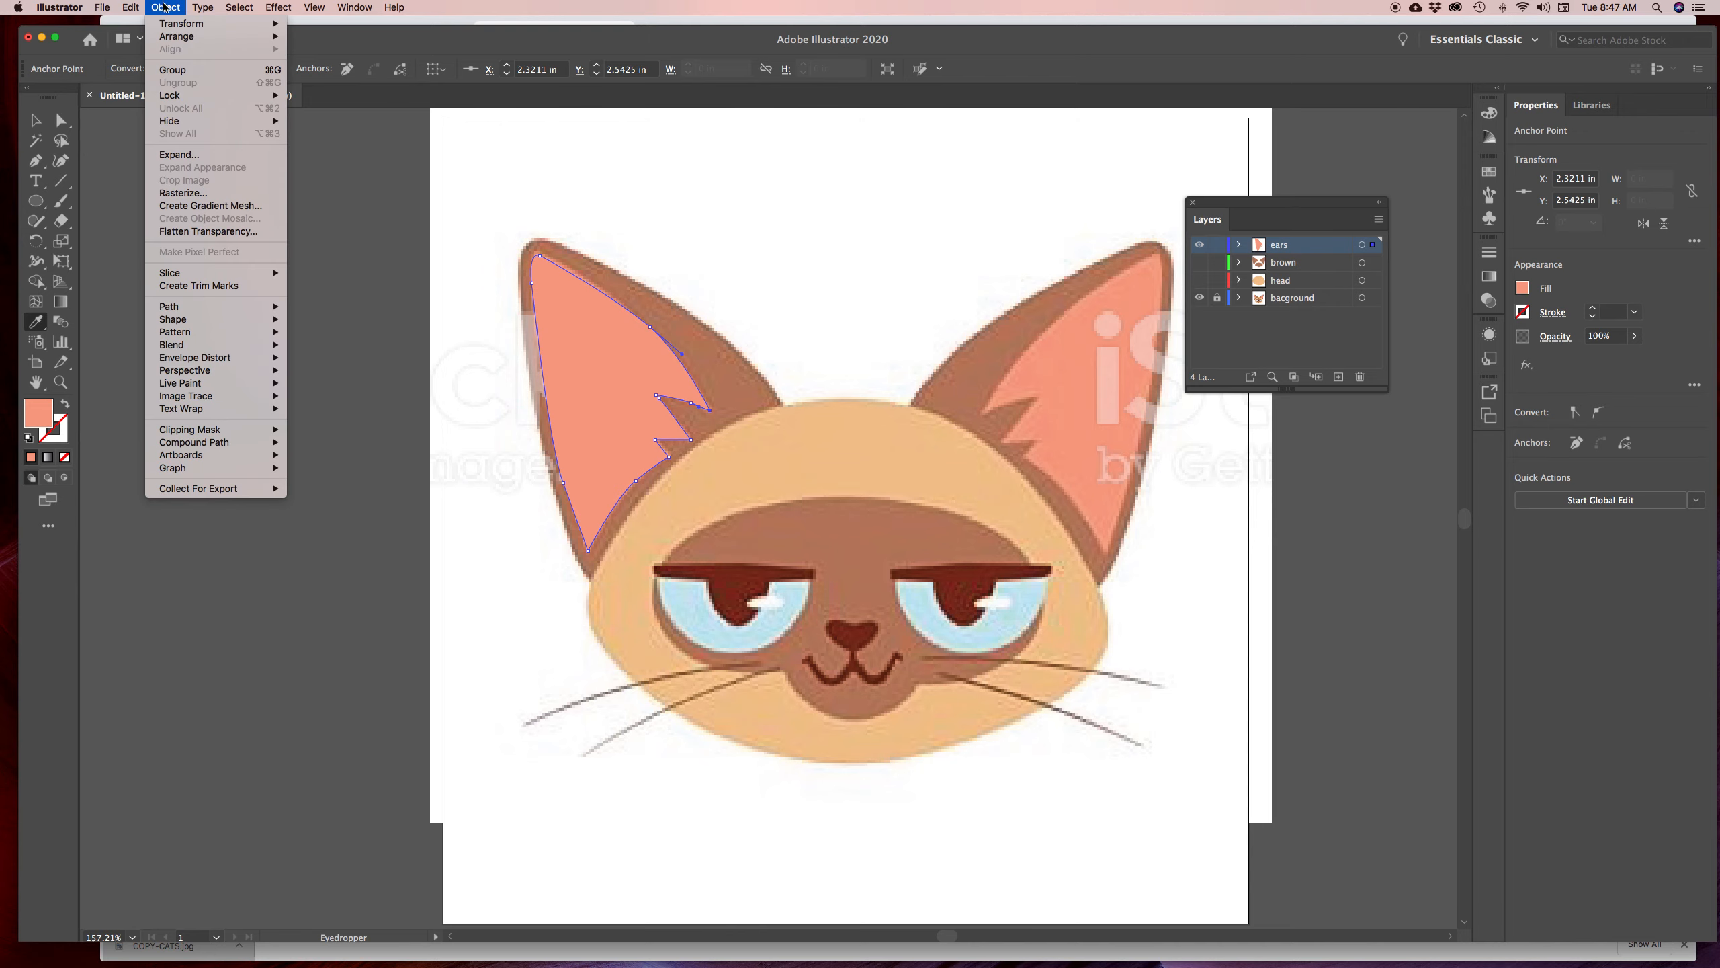
{"action": "mouse_move", "coordinate": [169, 23]}
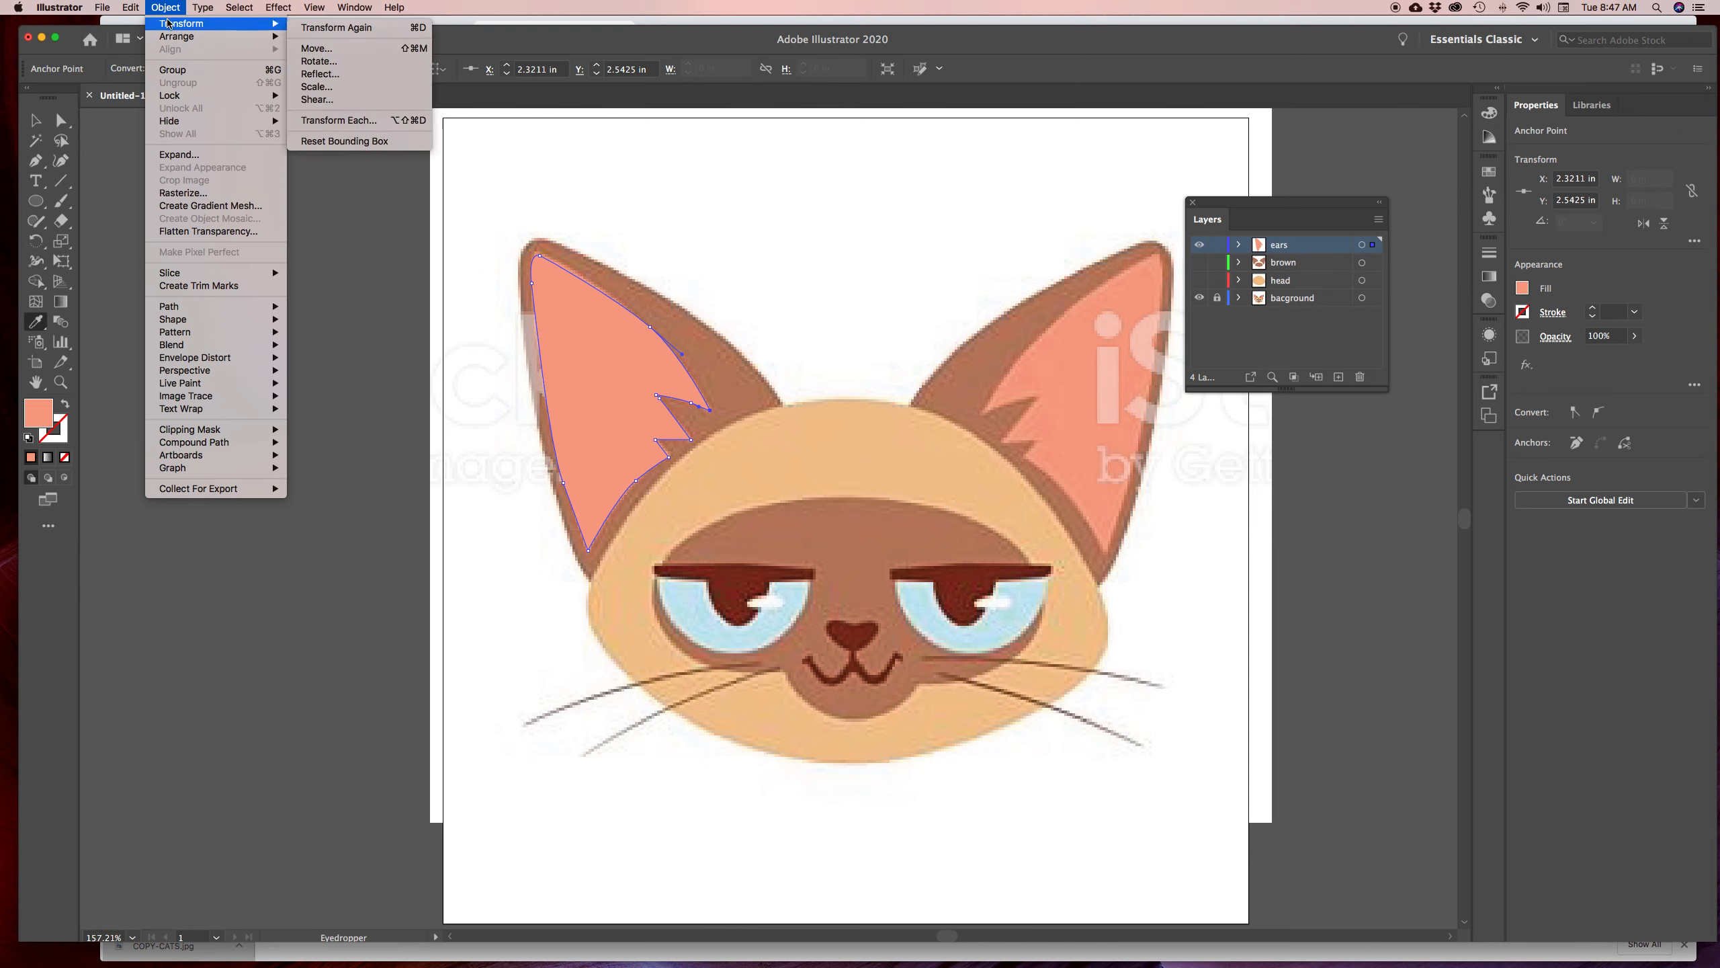
{"action": "left_click", "coordinate": [319, 74]}
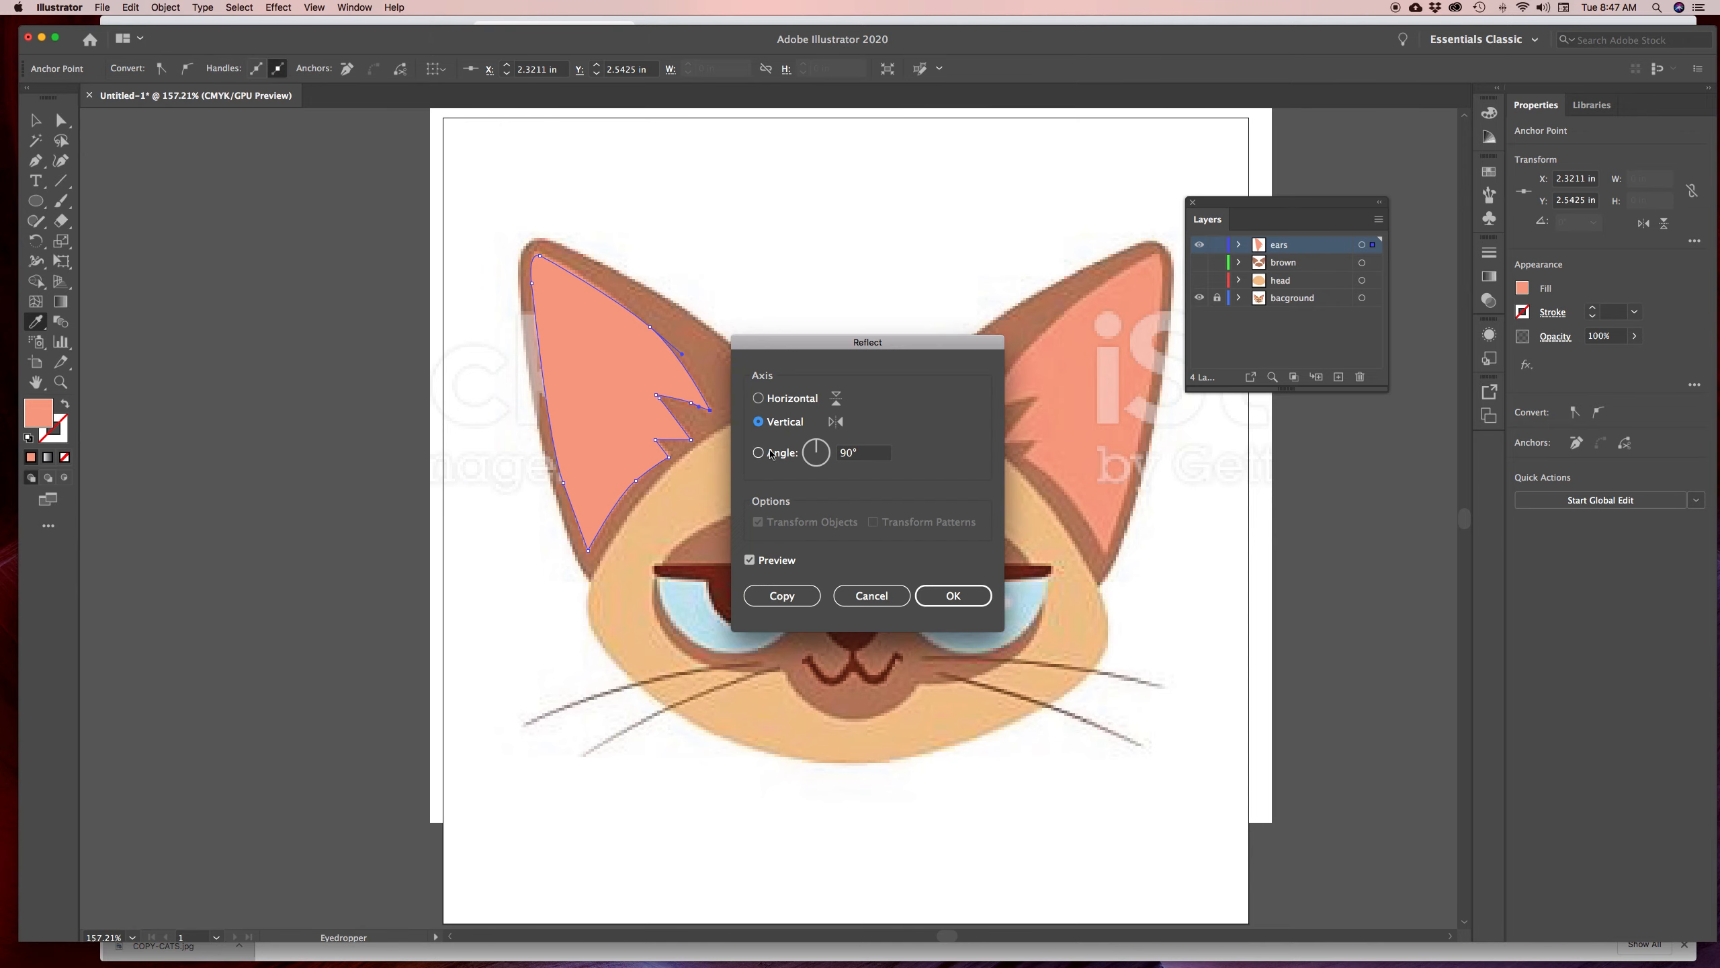
{"action": "left_click", "coordinate": [779, 598]}
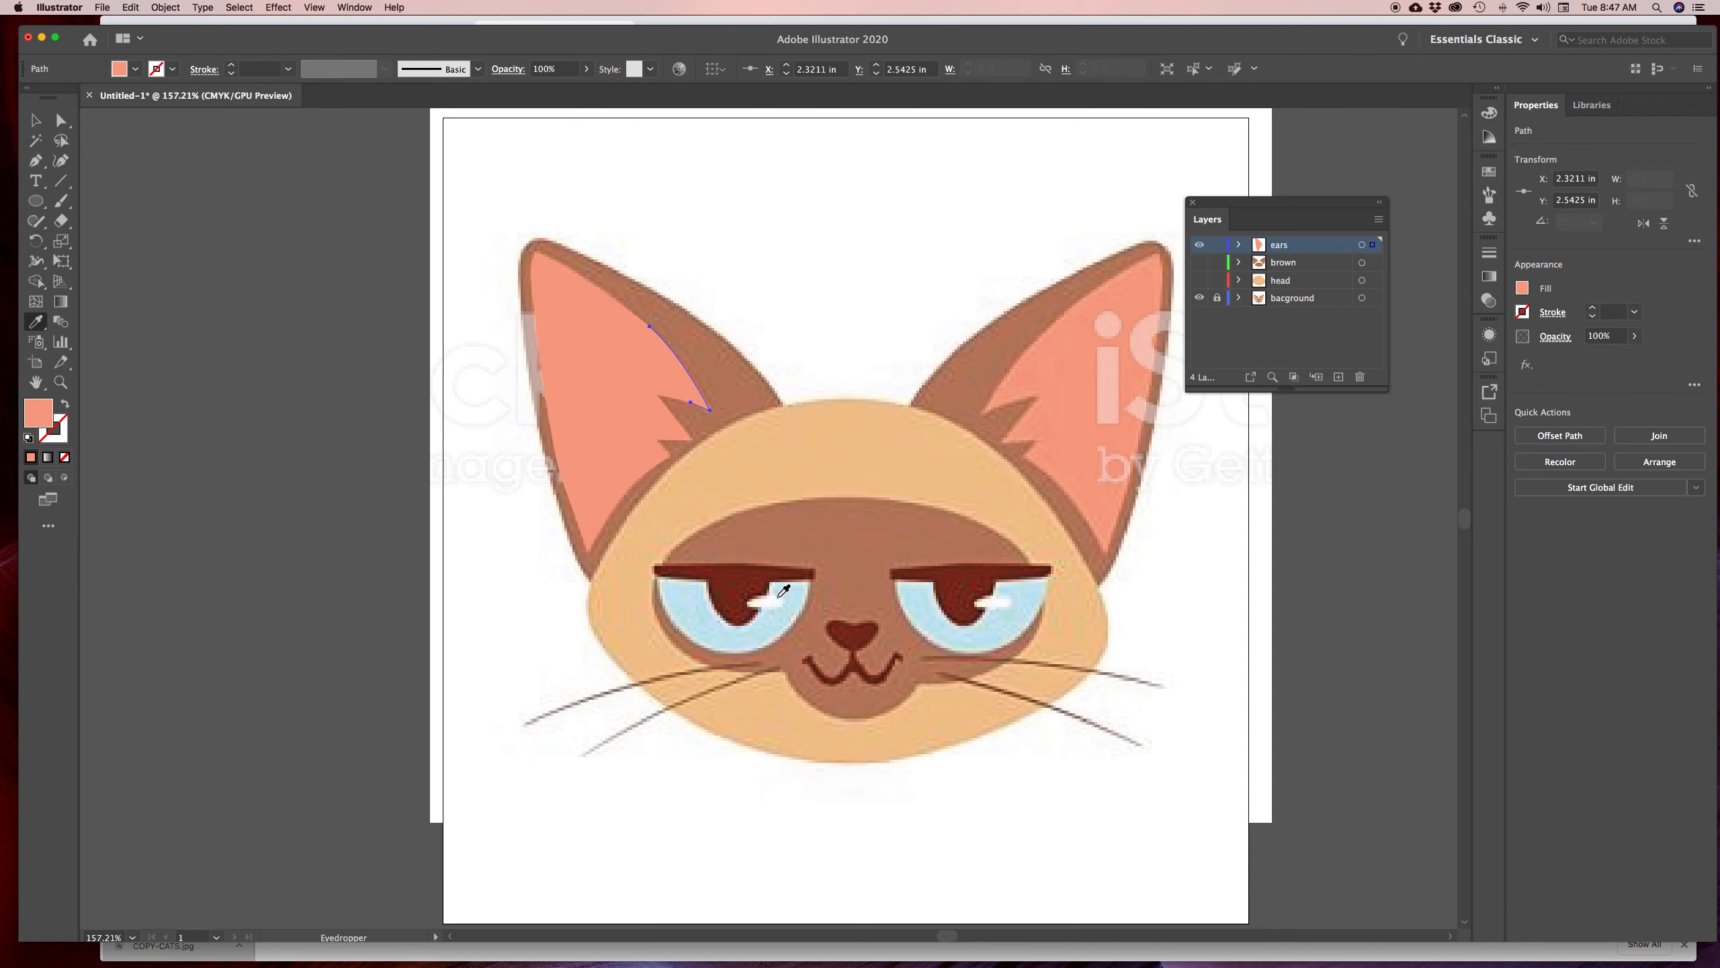
Select the whole pink inner ear and unify it into a single shape with Shape Builder
{"action": "key", "text": "v"}
{"action": "left_click", "coordinate": [705, 382]}
{"action": "key", "text": "i"}
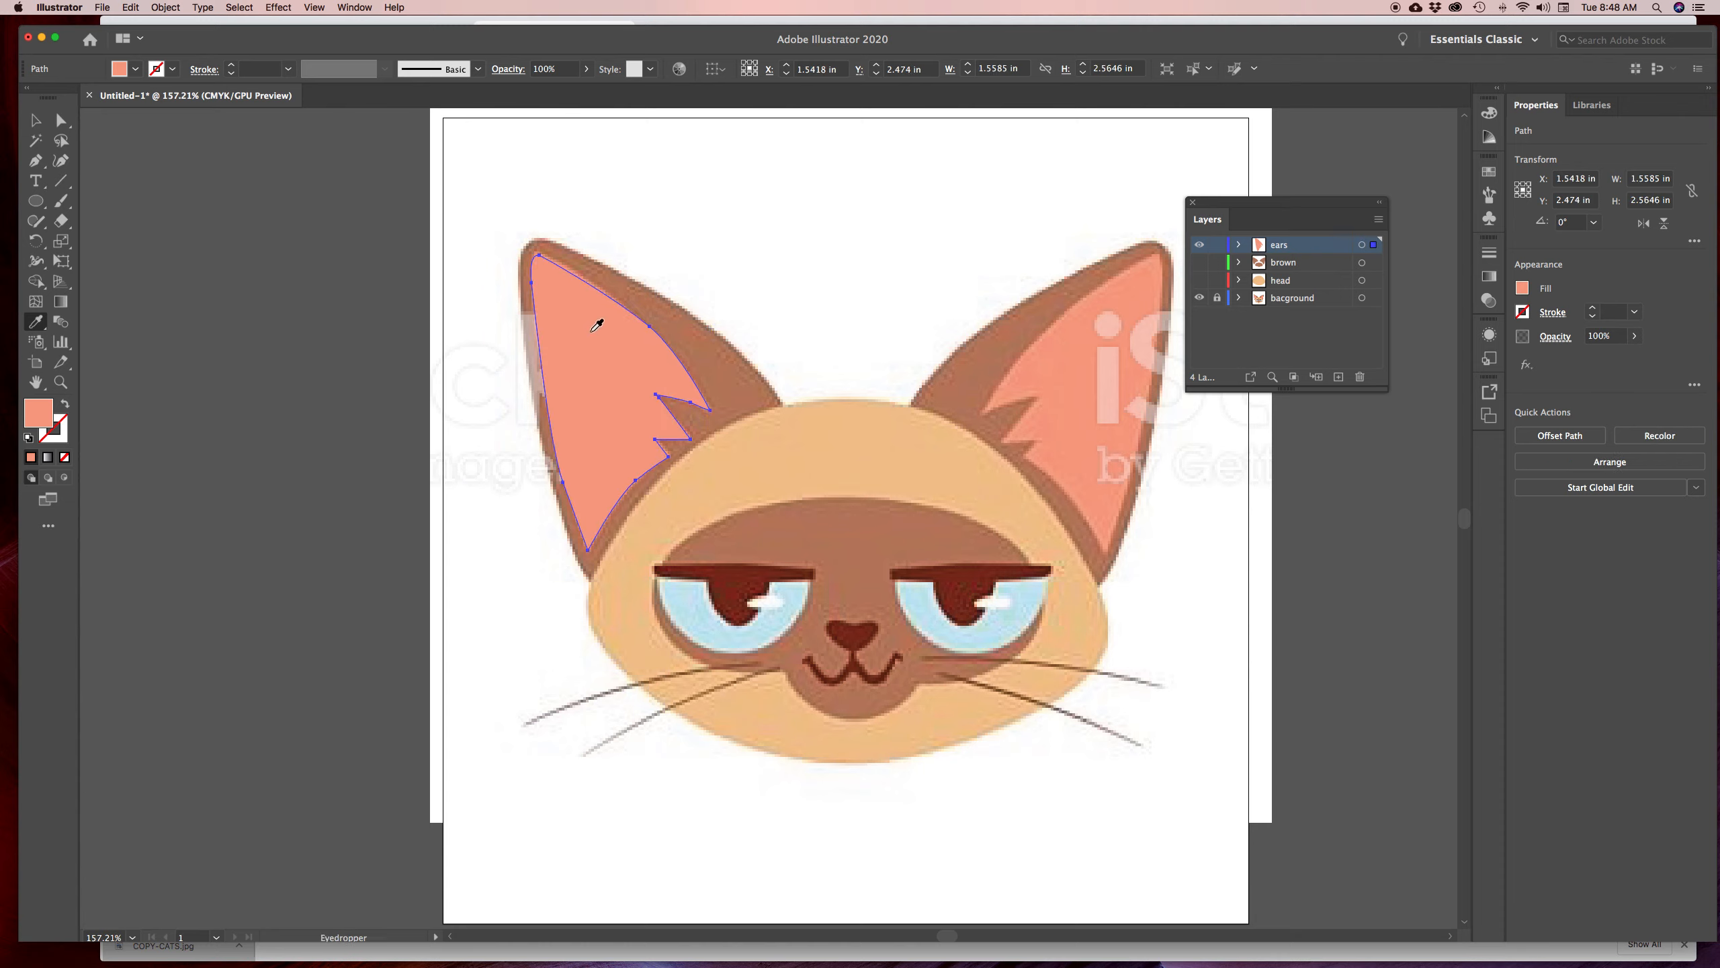
{"action": "left_click", "coordinate": [36, 280]}
{"action": "left_click", "coordinate": [569, 313]}
{"action": "mouse_move", "coordinate": [568, 317]}
{"action": "left_mouse_down"}
{"action": "mouse_move", "coordinate": [671, 376]}
{"action": "mouse_move", "coordinate": [638, 388]}
{"action": "mouse_move", "coordinate": [666, 423]}
{"action": "mouse_move", "coordinate": [634, 426]}
{"action": "mouse_move", "coordinate": [616, 465]}
{"action": "mouse_move", "coordinate": [595, 462]}
{"action": "mouse_move", "coordinate": [576, 329]}
{"action": "left_mouse_up"}
{"action": "left_click", "coordinate": [36, 120]}
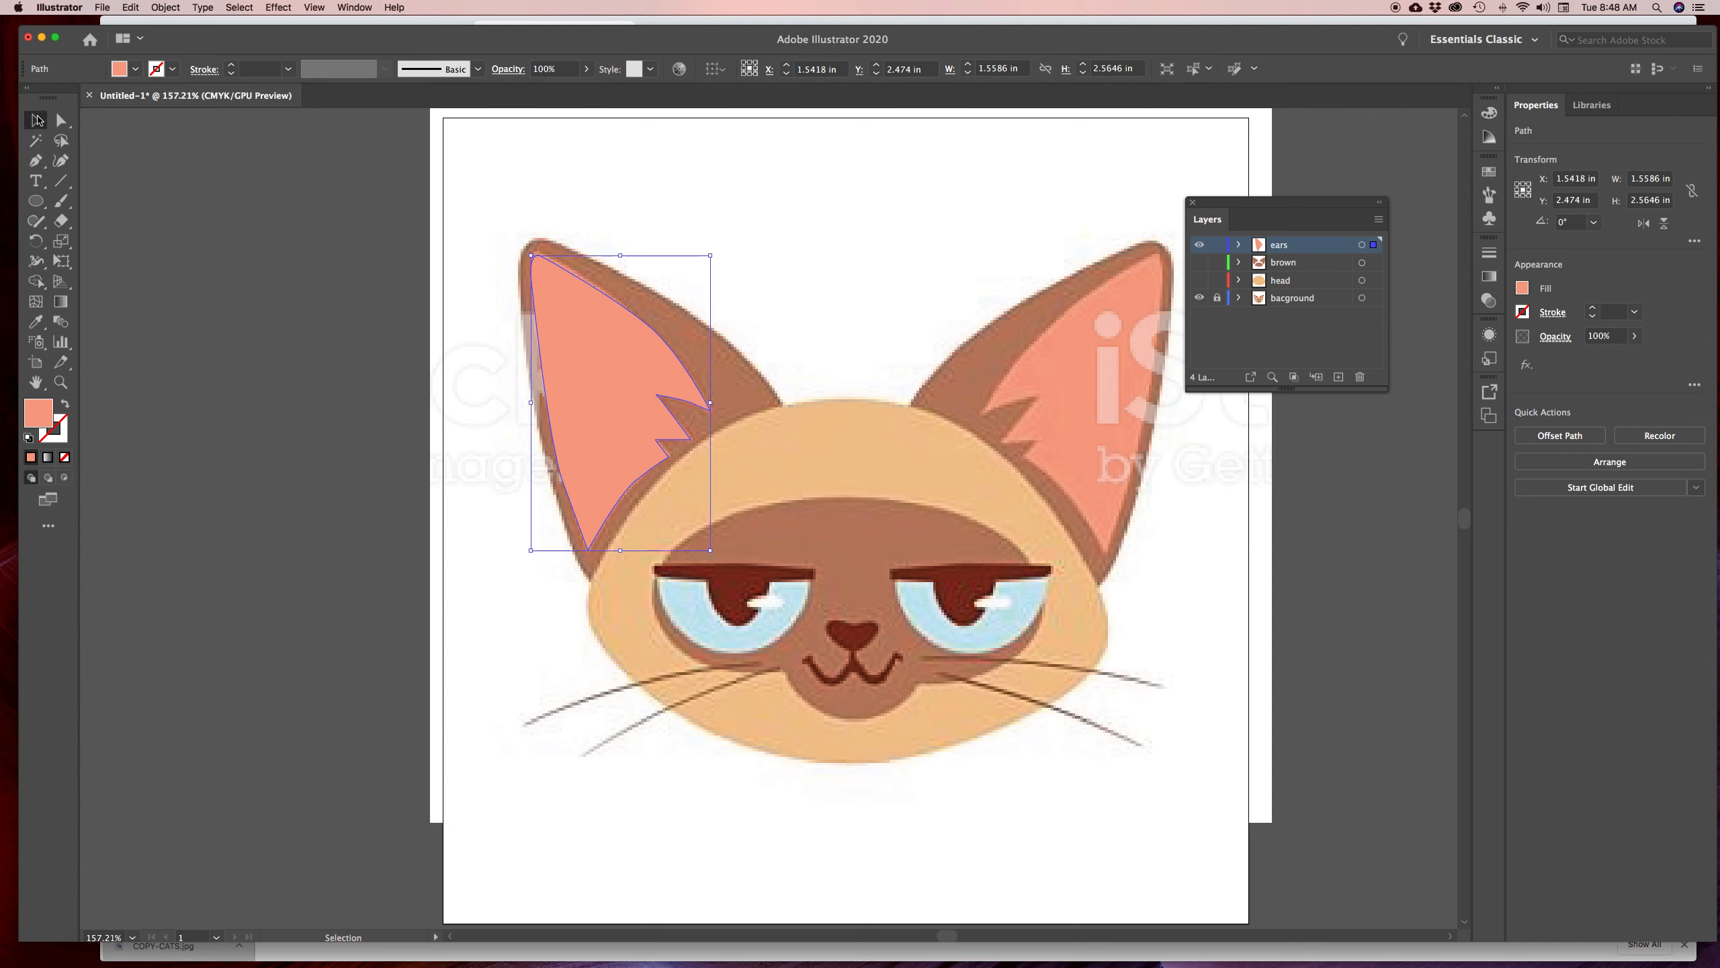
{"action": "left_click", "coordinate": [165, 7]}
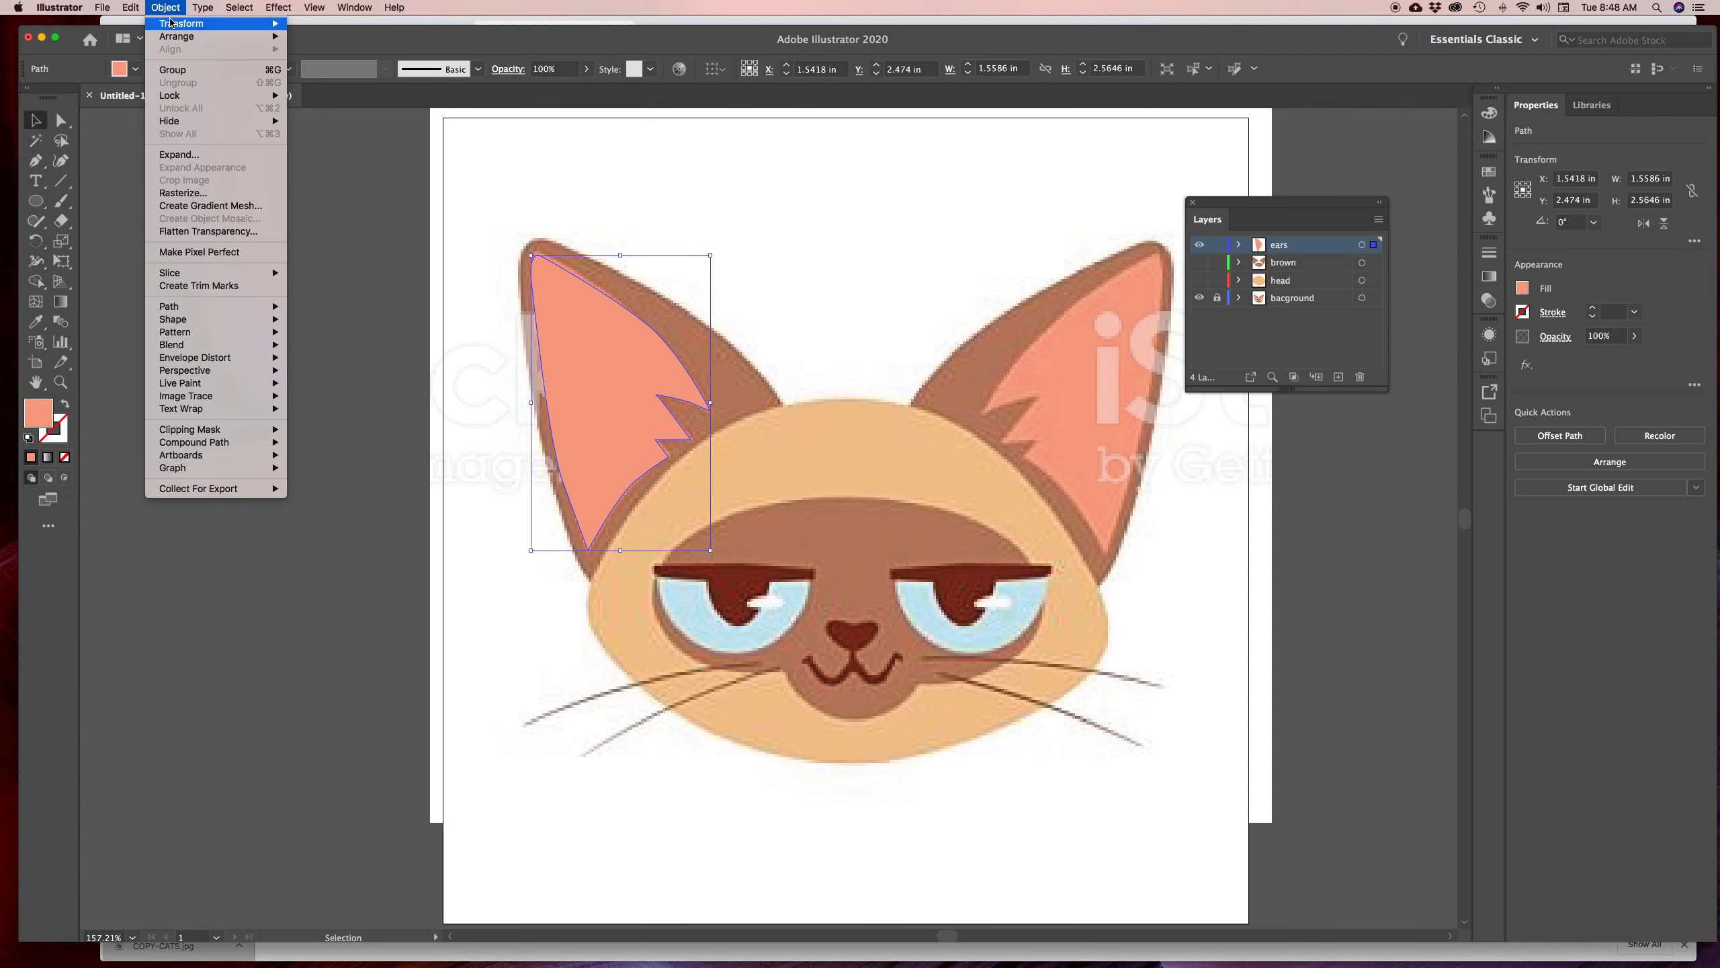
{"action": "mouse_move", "coordinate": [230, 23]}
{"action": "left_click", "coordinate": [309, 75]}
{"action": "left_click", "coordinate": [956, 596]}
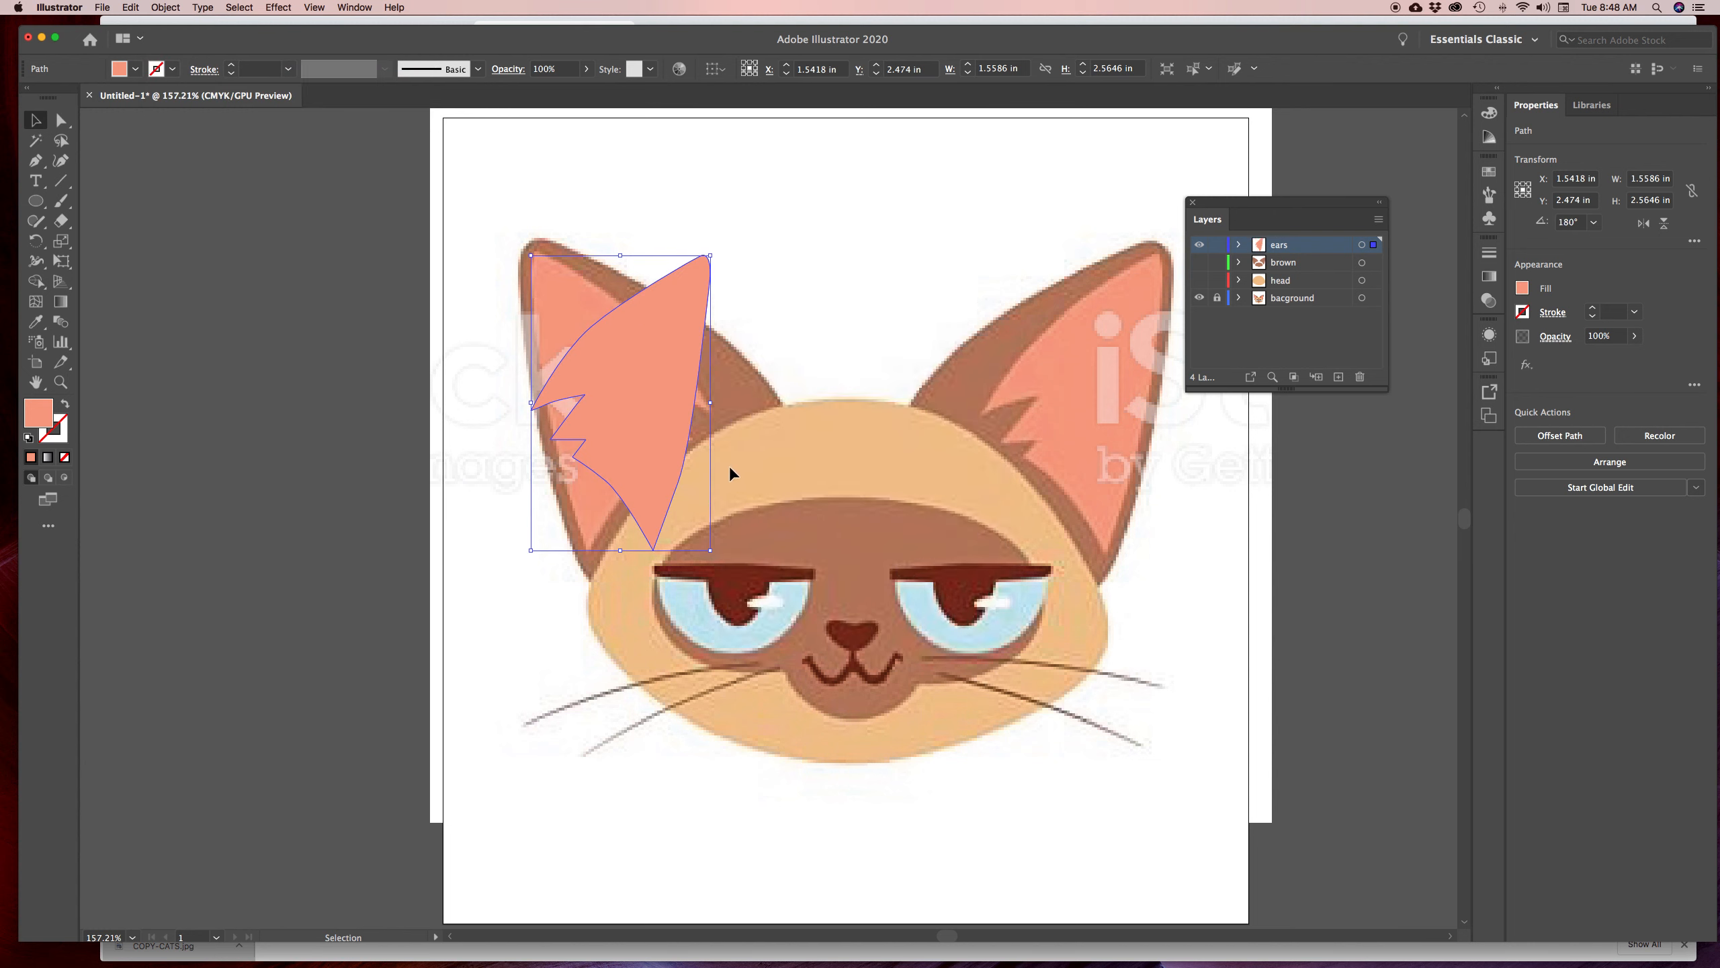
{"action": "key", "text": "super+z"}
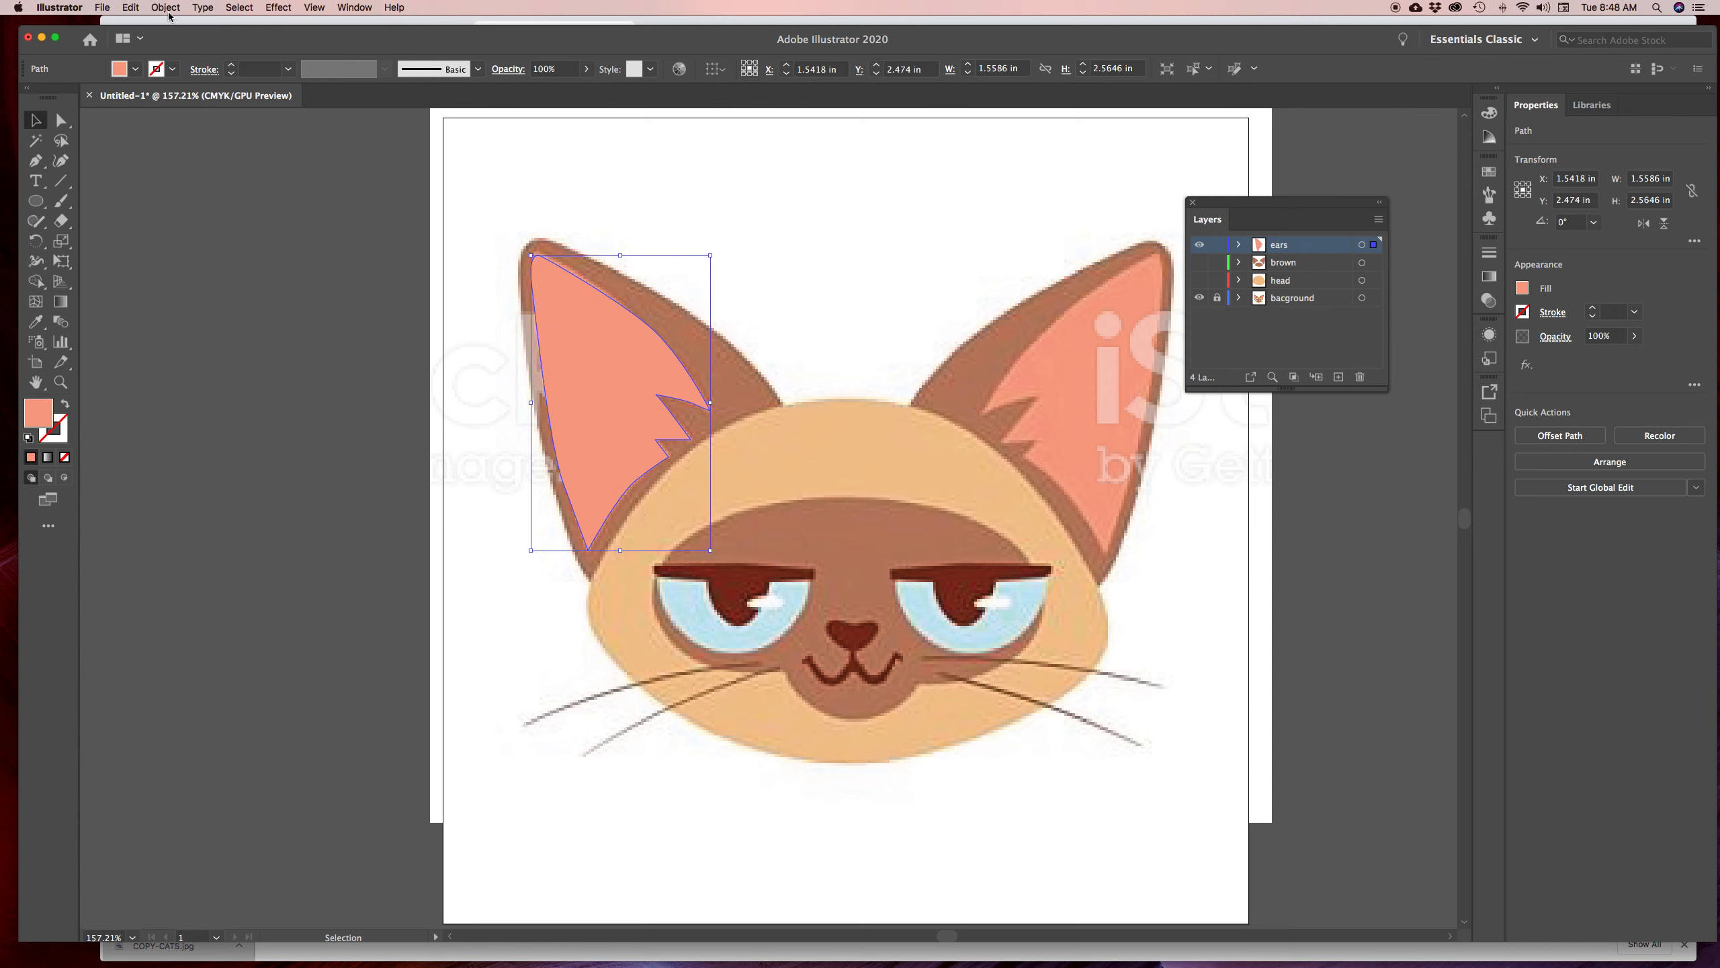
Create a copy of the pink inner ear reflected across the vertical axis and place it over the right ear
{"action": "left_click", "coordinate": [168, 9]}
{"action": "mouse_move", "coordinate": [245, 24]}
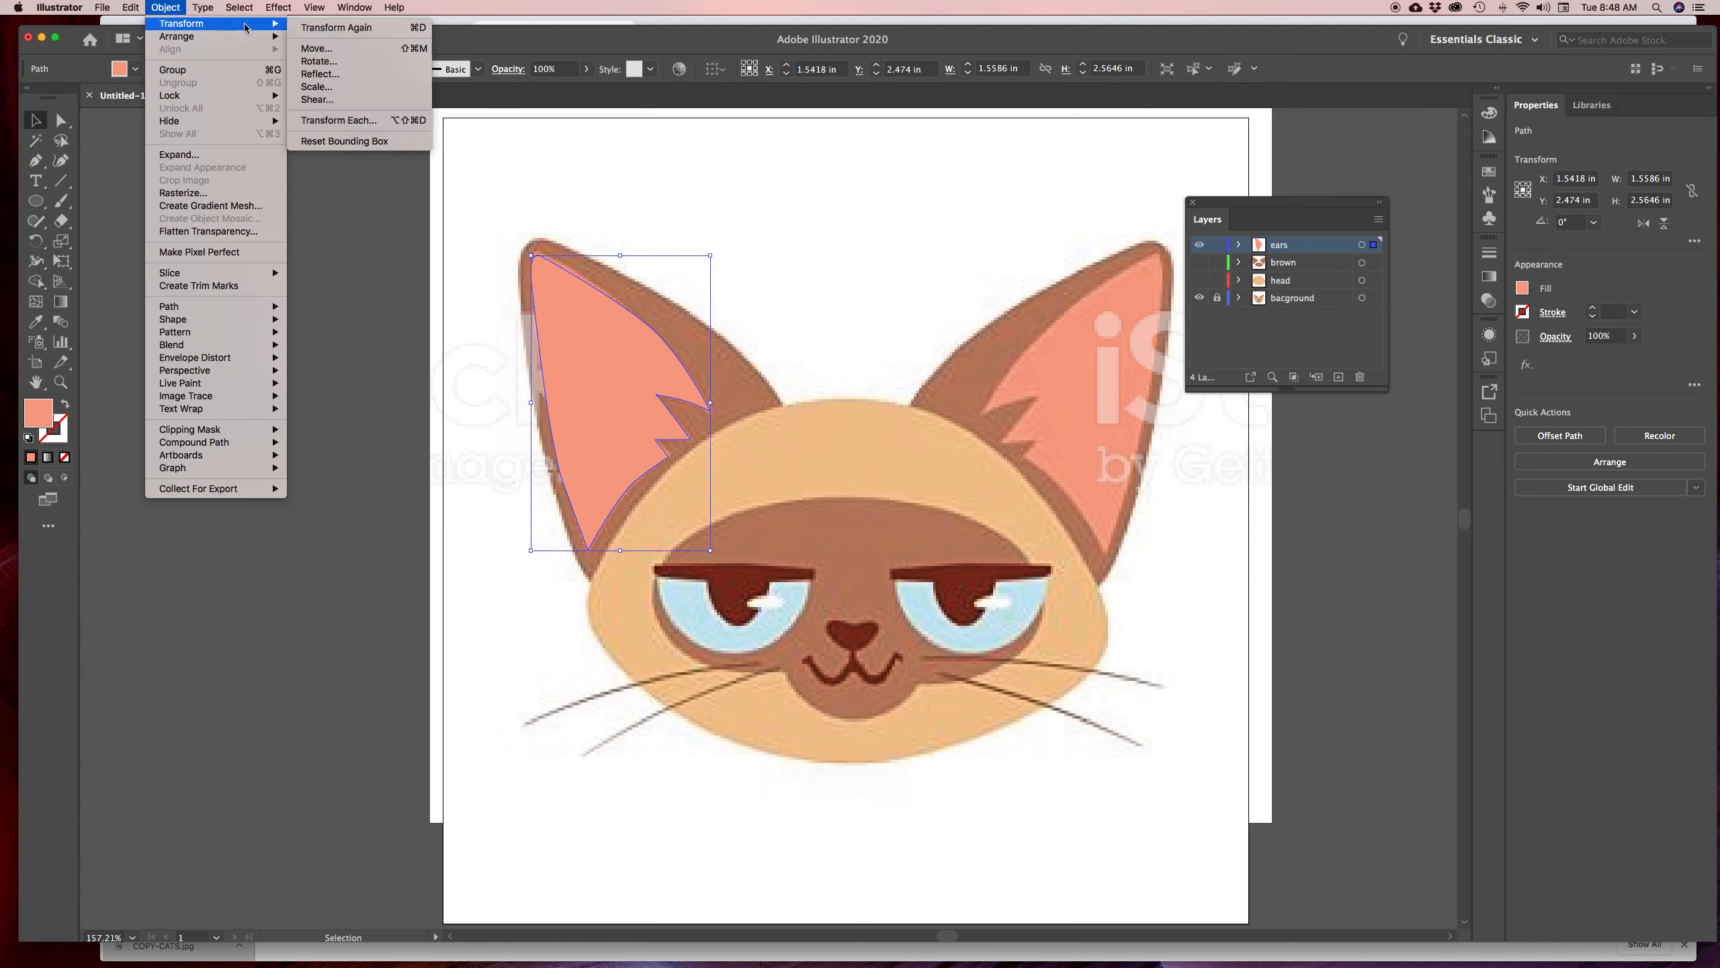
{"action": "left_click", "coordinate": [321, 74]}
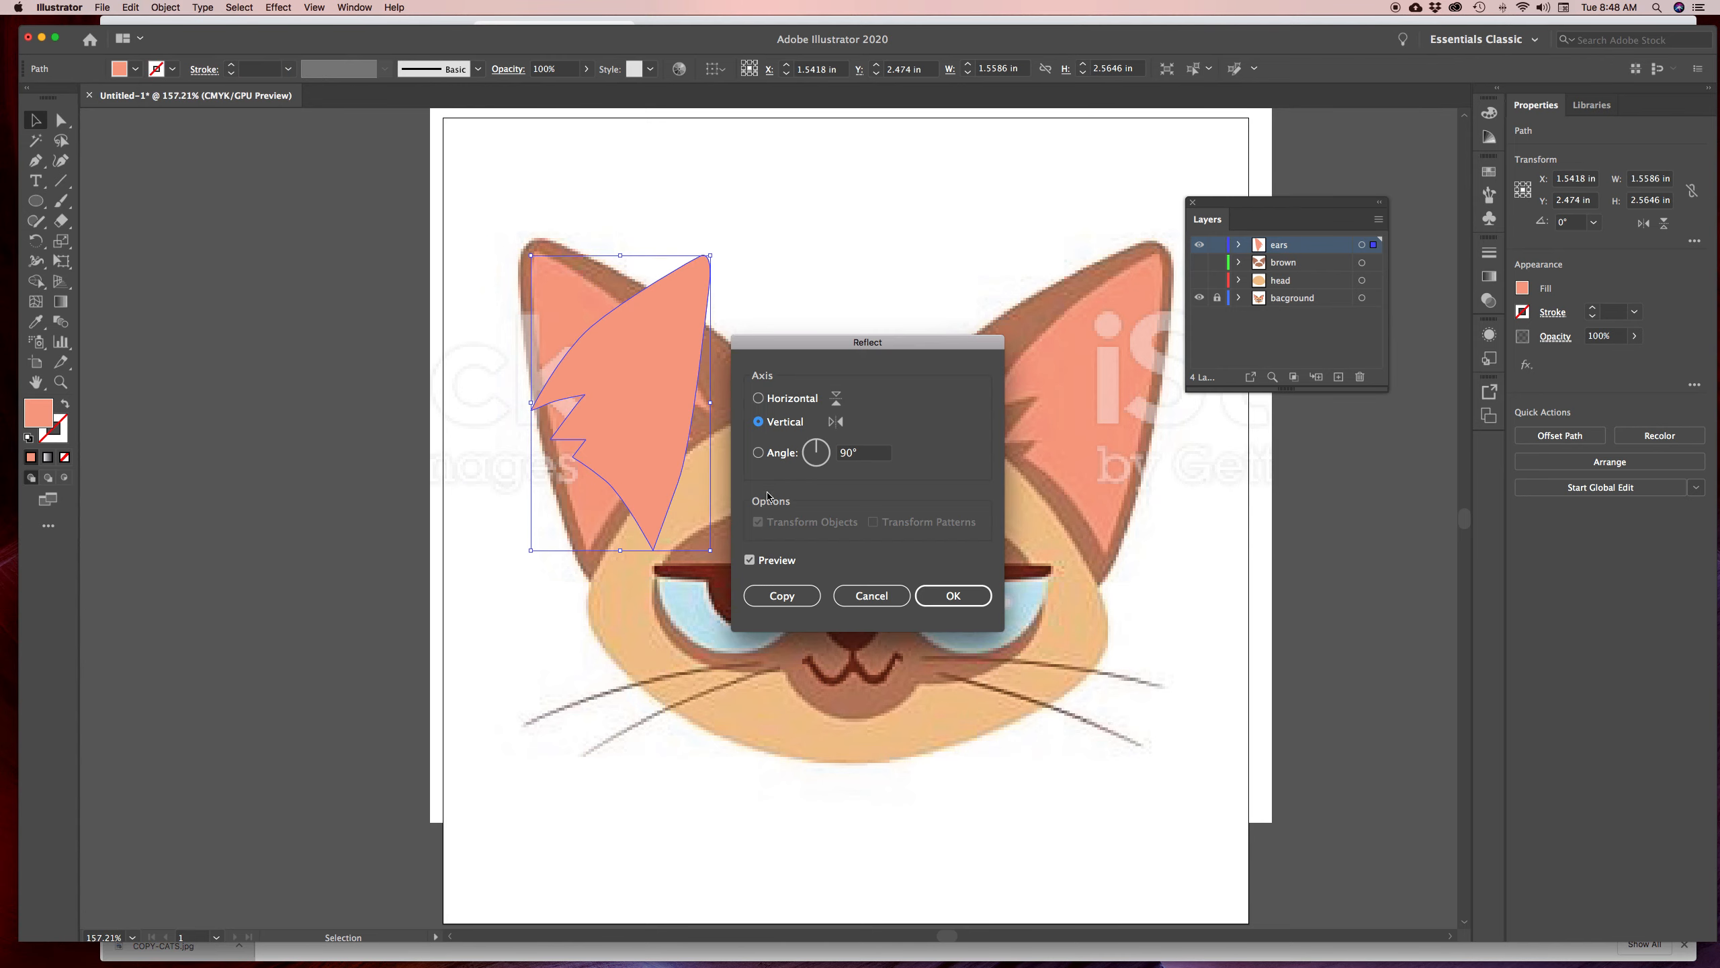
{"action": "left_click", "coordinate": [782, 595]}
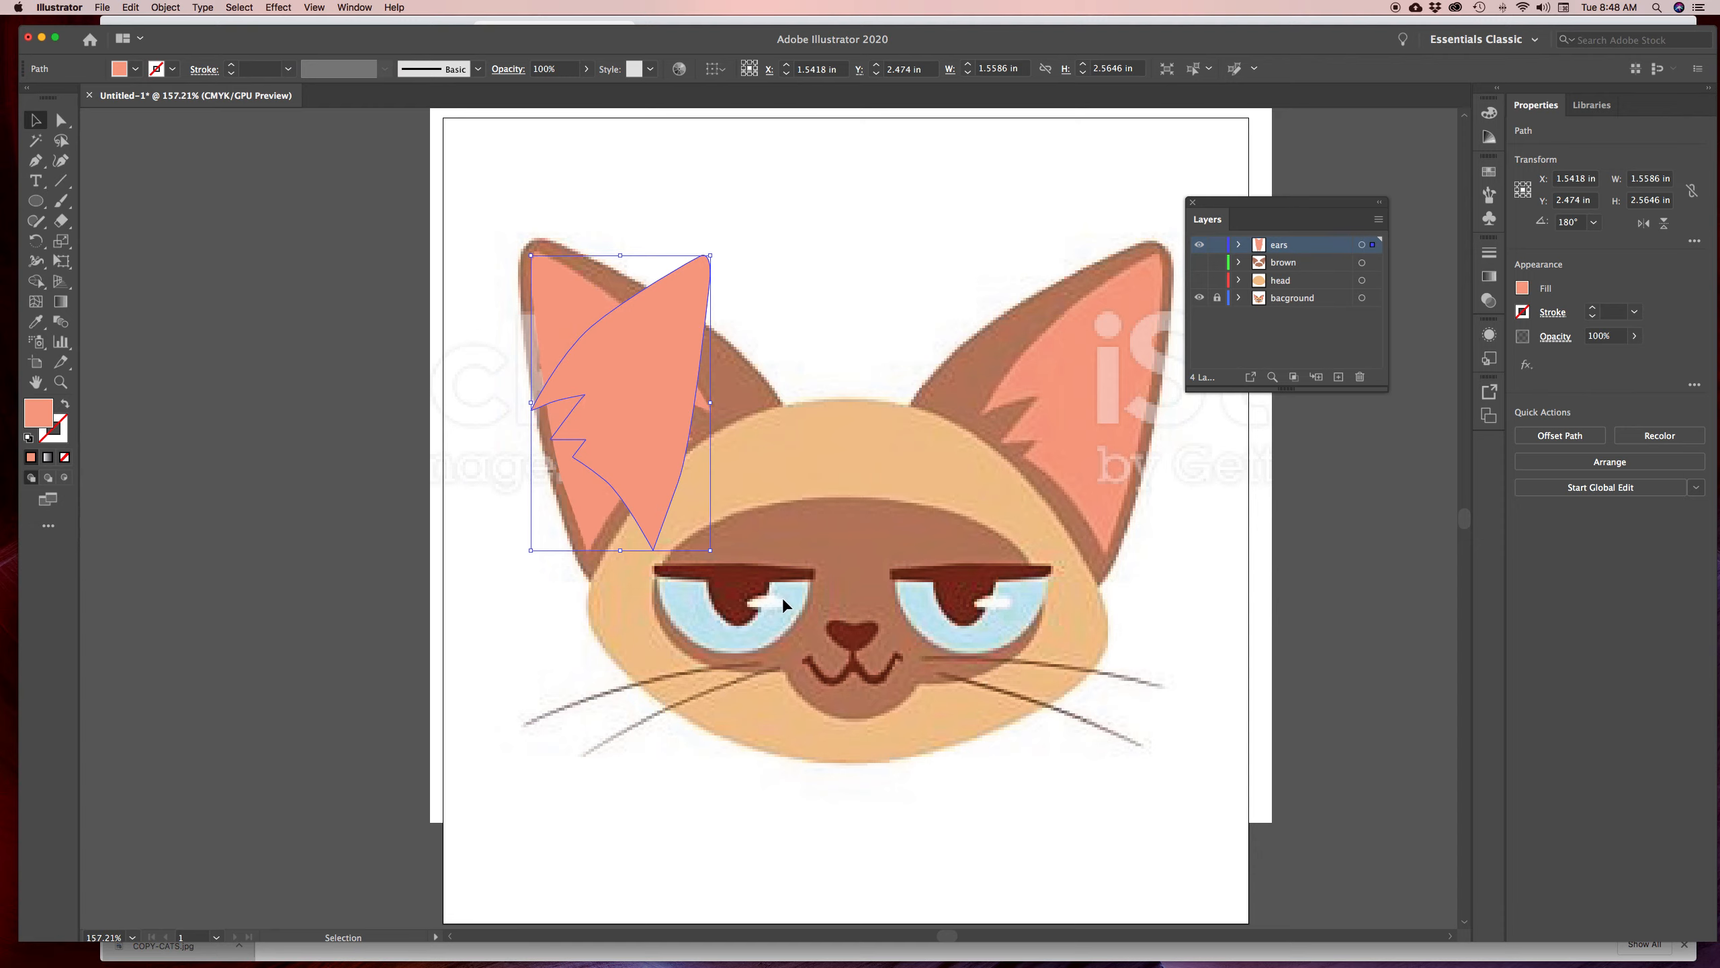
{"action": "left_click_drag", "start_coordinate": [661, 430], "coordinate": [1111, 434]}
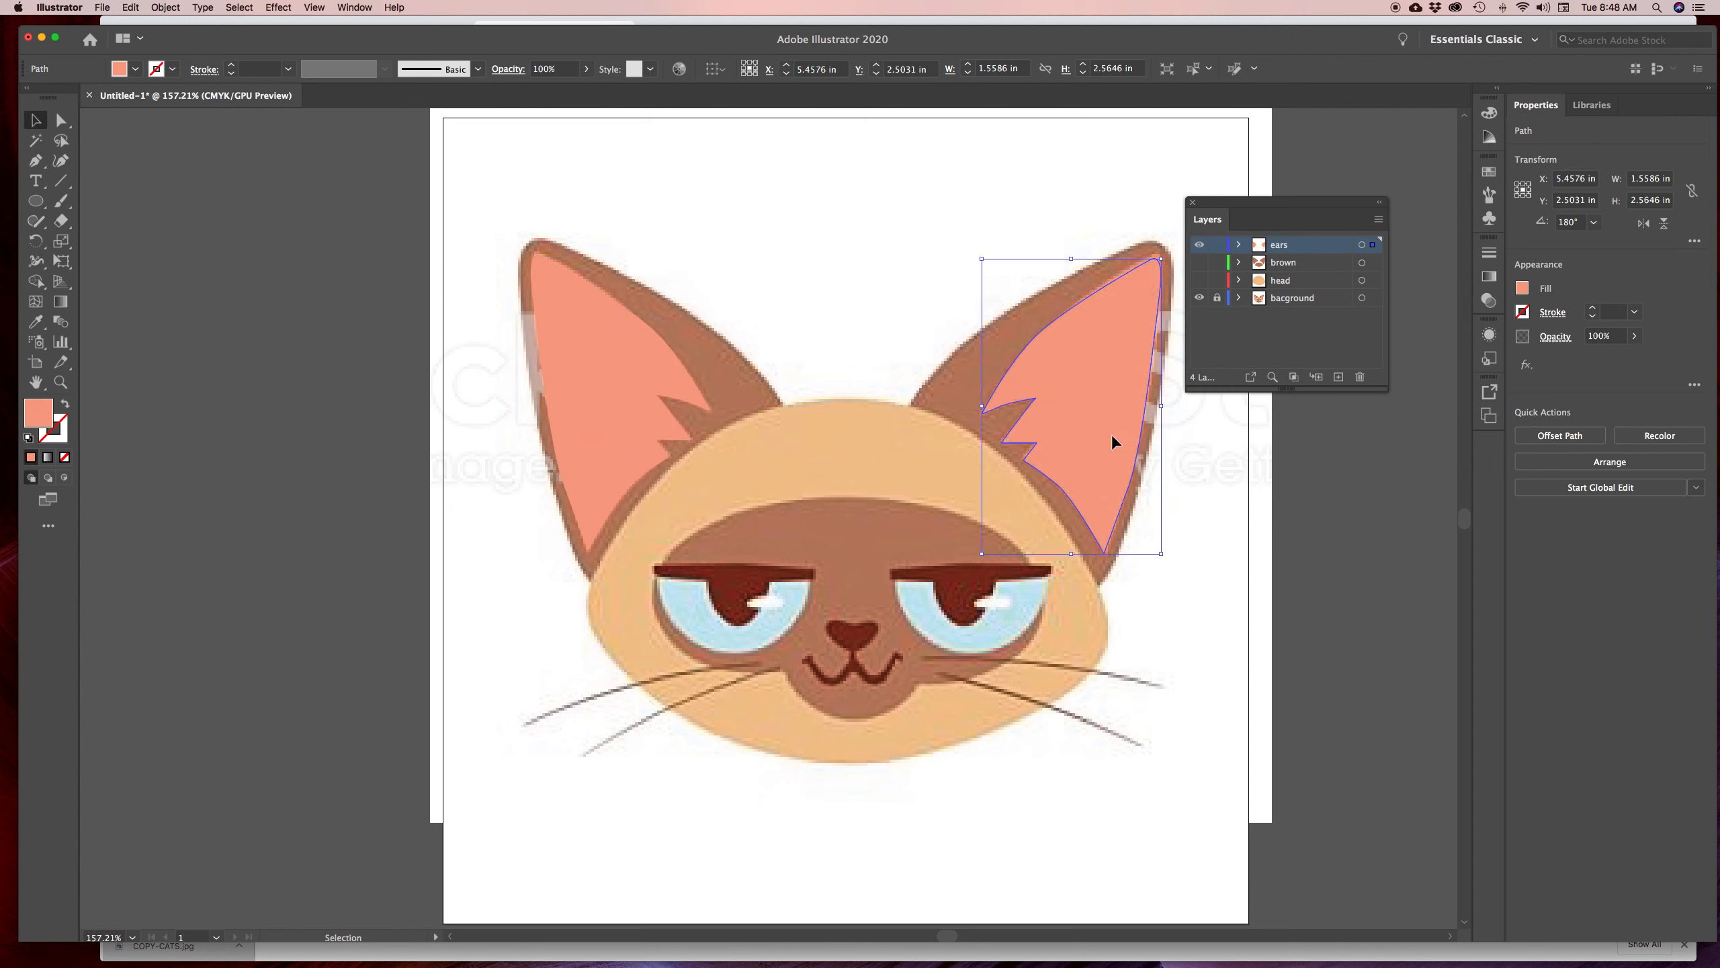
{"action": "left_click", "coordinate": [1200, 245]}
{"action": "left_click", "coordinate": [1200, 246]}
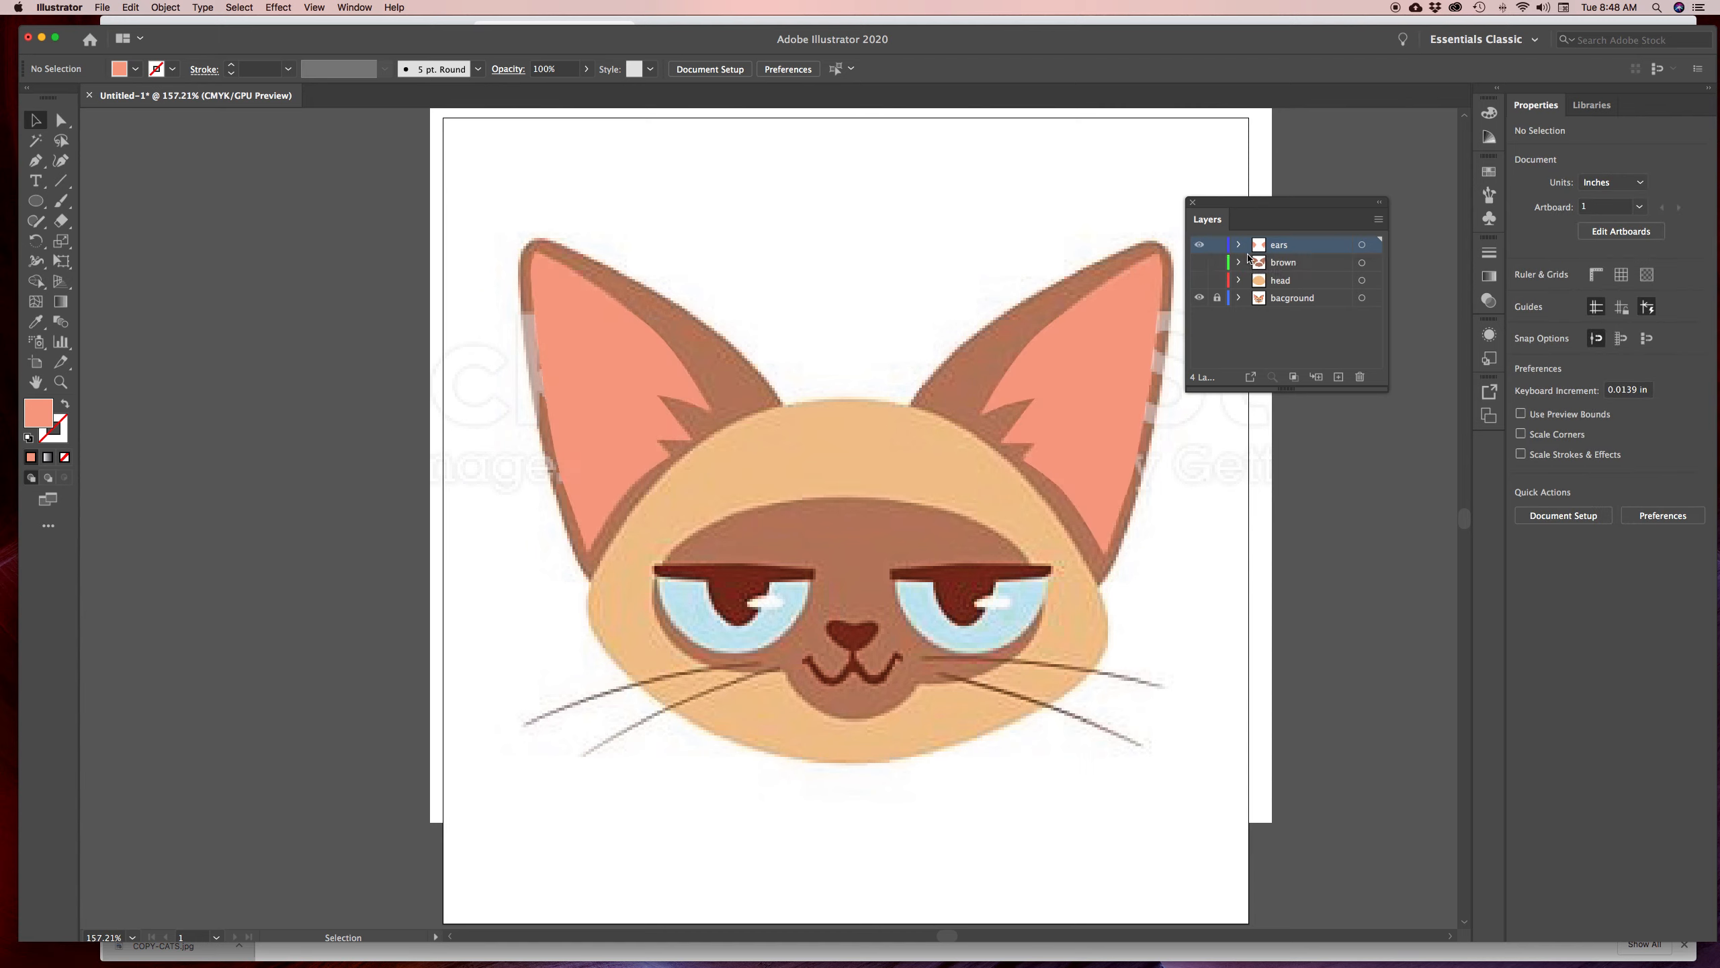
Show the brown layer and cut both brown outer ear shapes from it
{"action": "left_click", "coordinate": [1284, 266]}
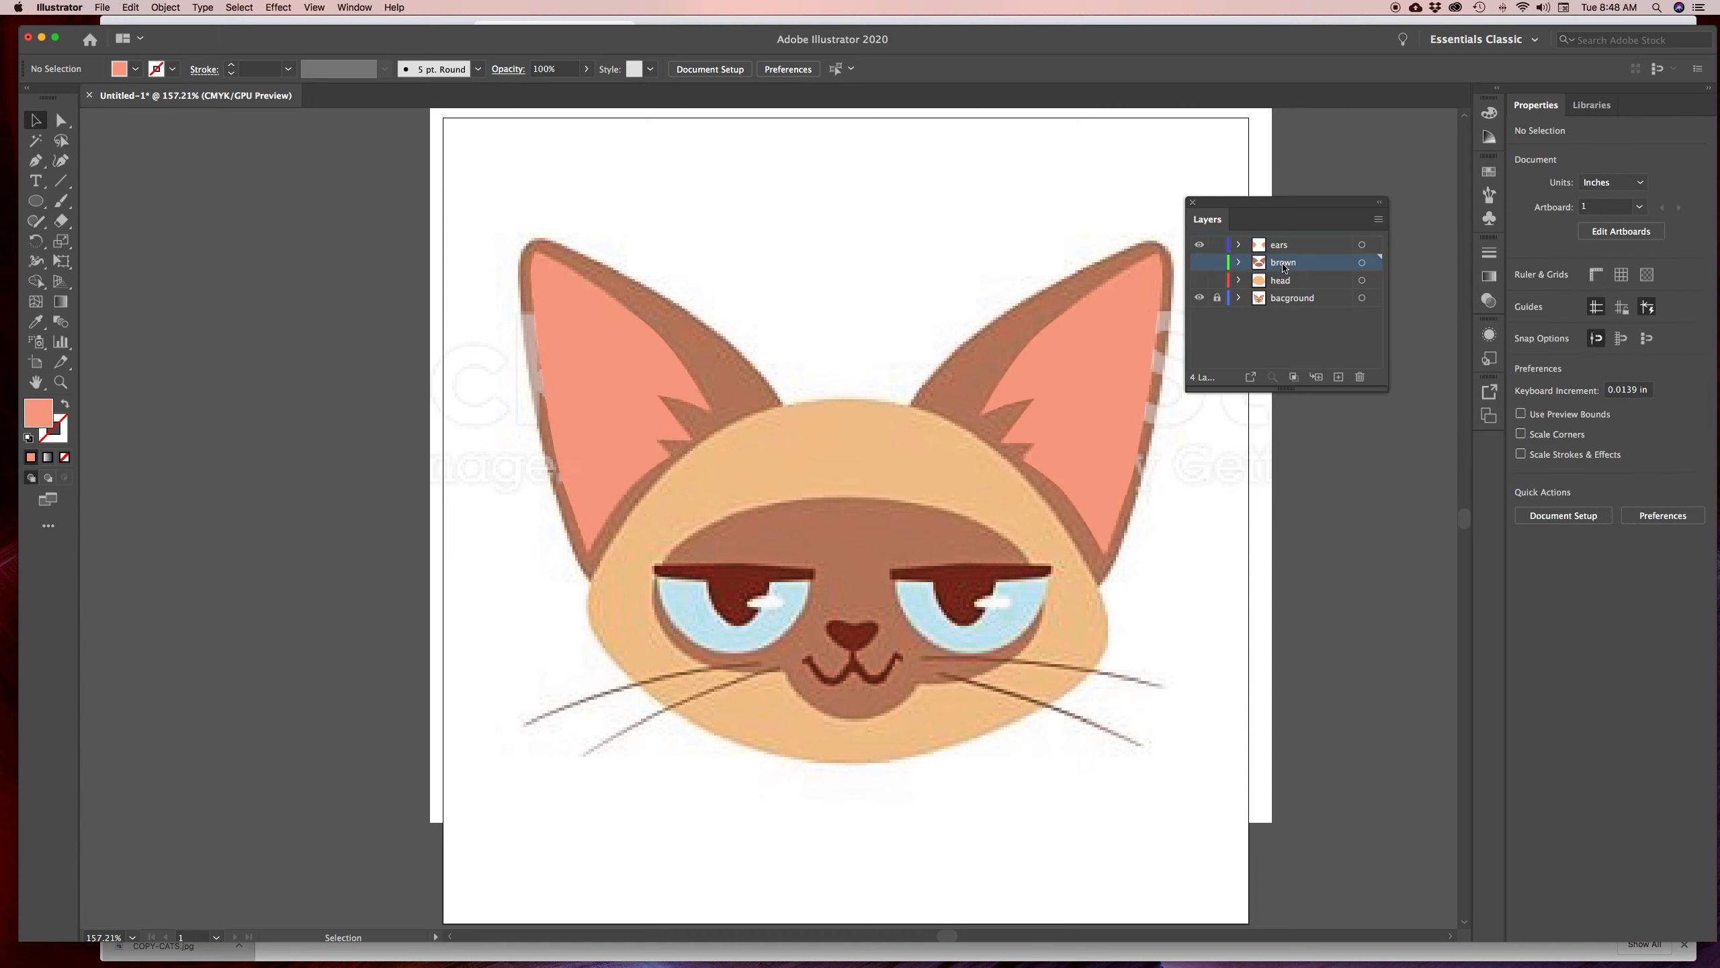
{"action": "left_click", "coordinate": [1200, 264]}
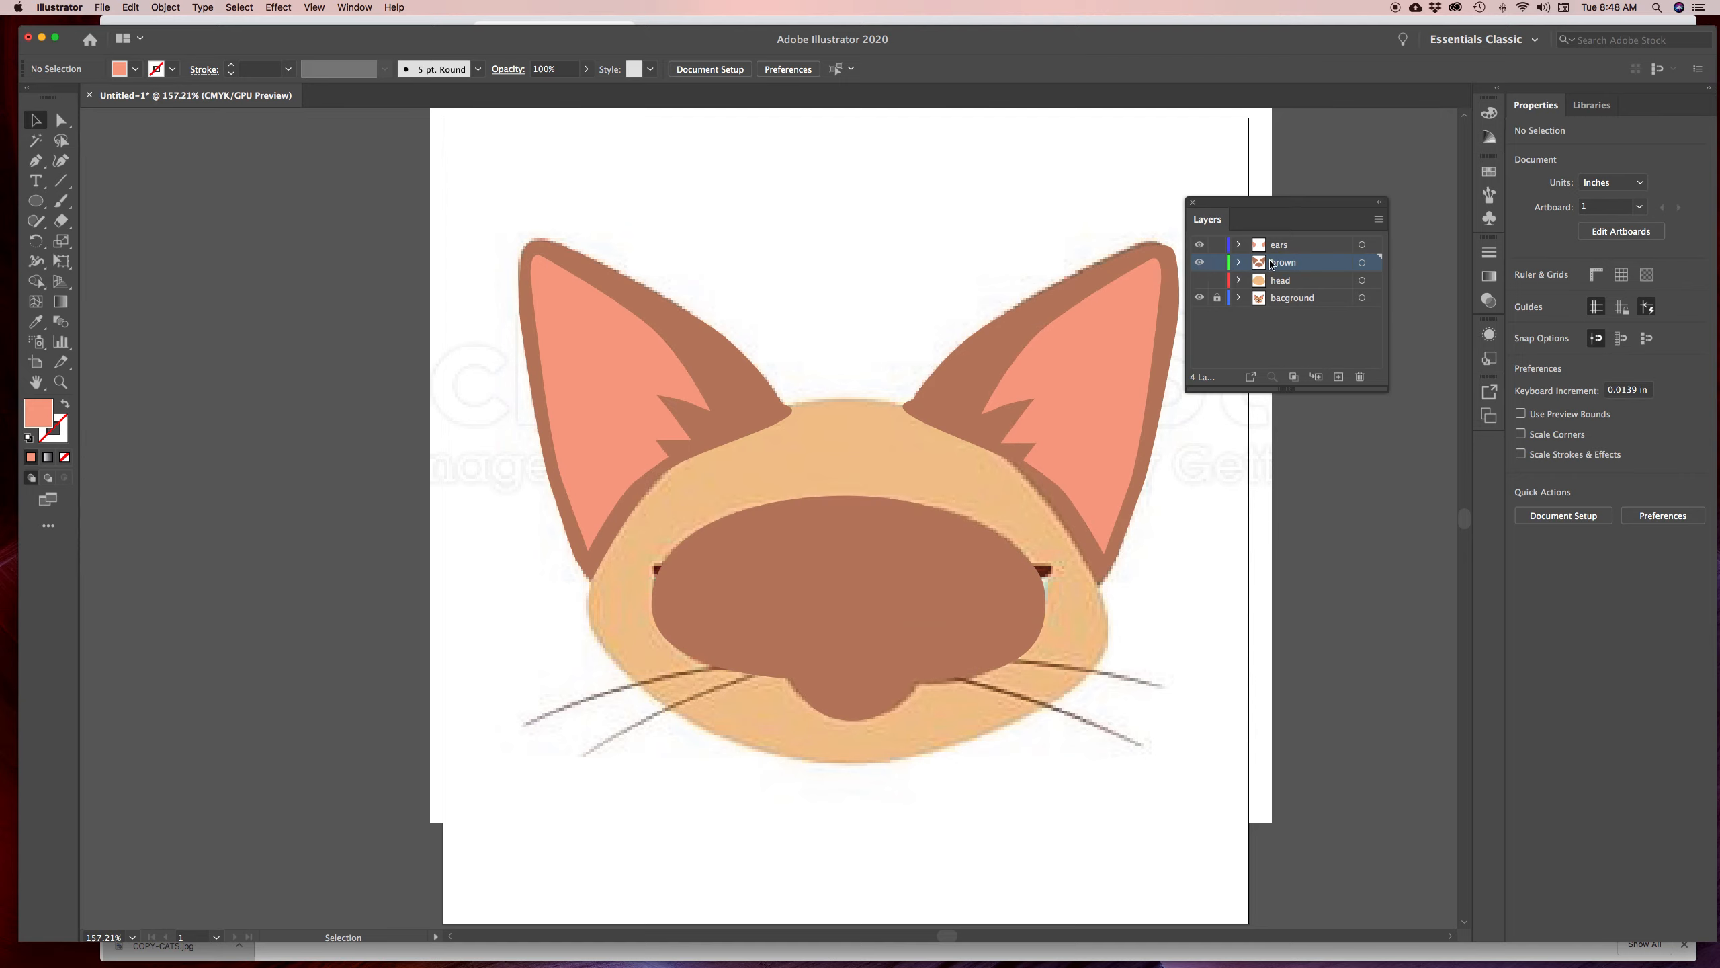
{"action": "left_click", "coordinate": [1155, 256]}
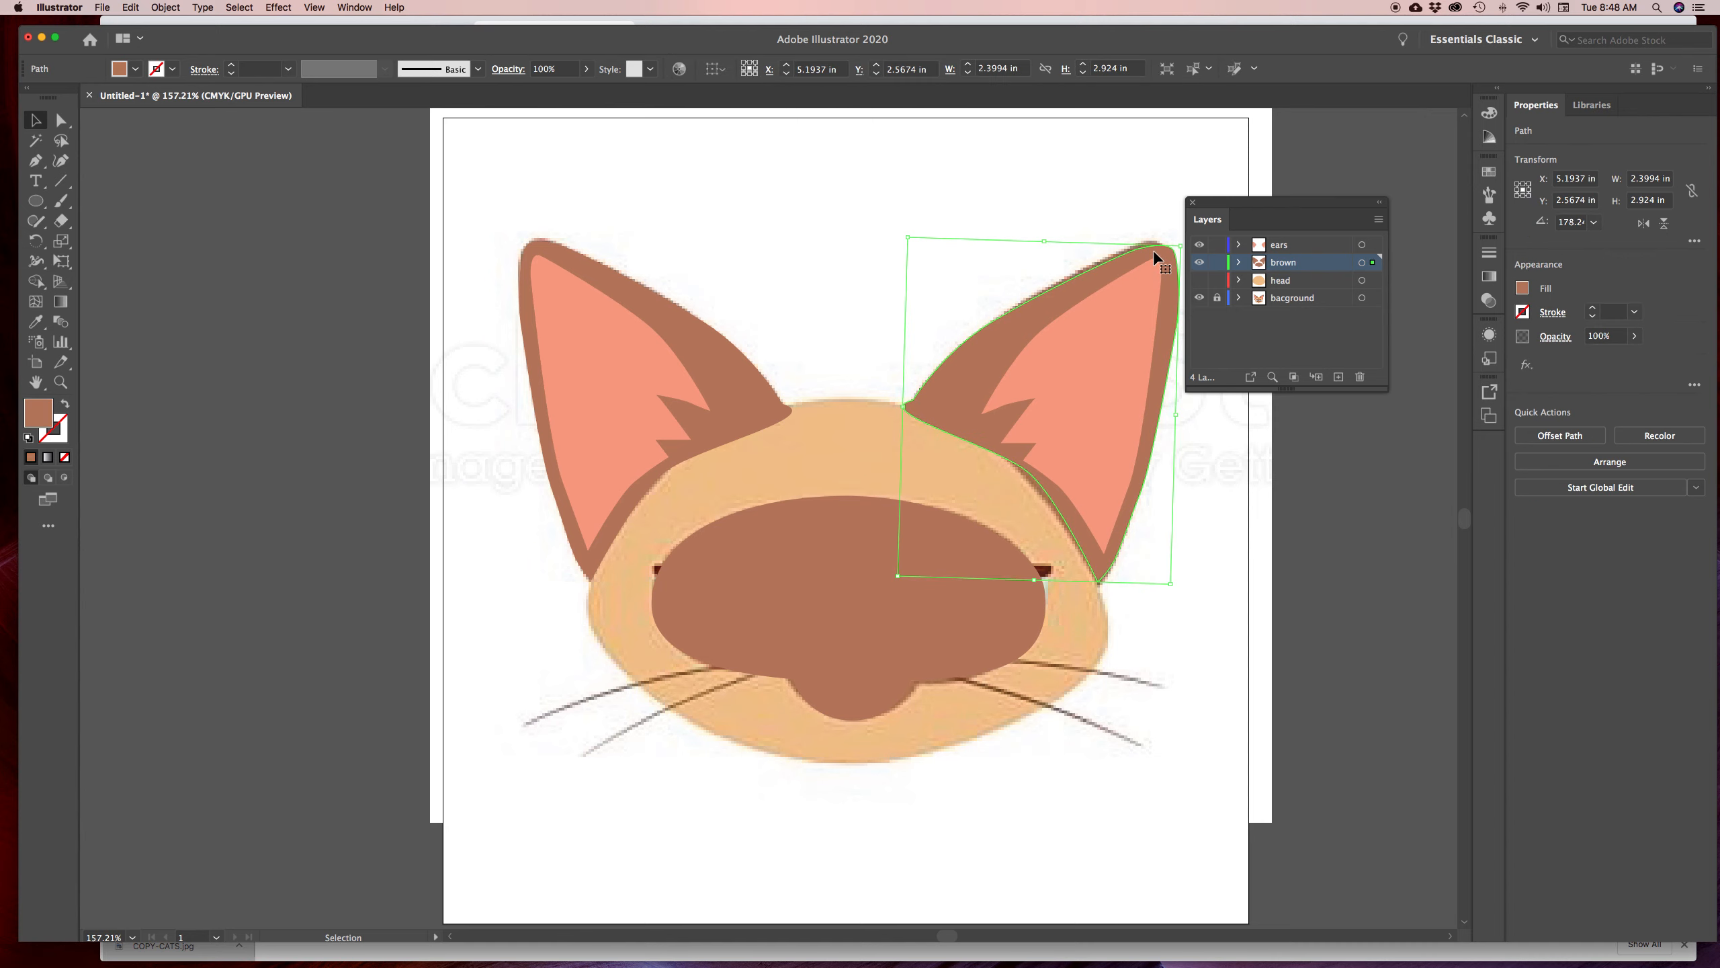
{"action": "left_click", "coordinate": [608, 269], "text": "shift"}
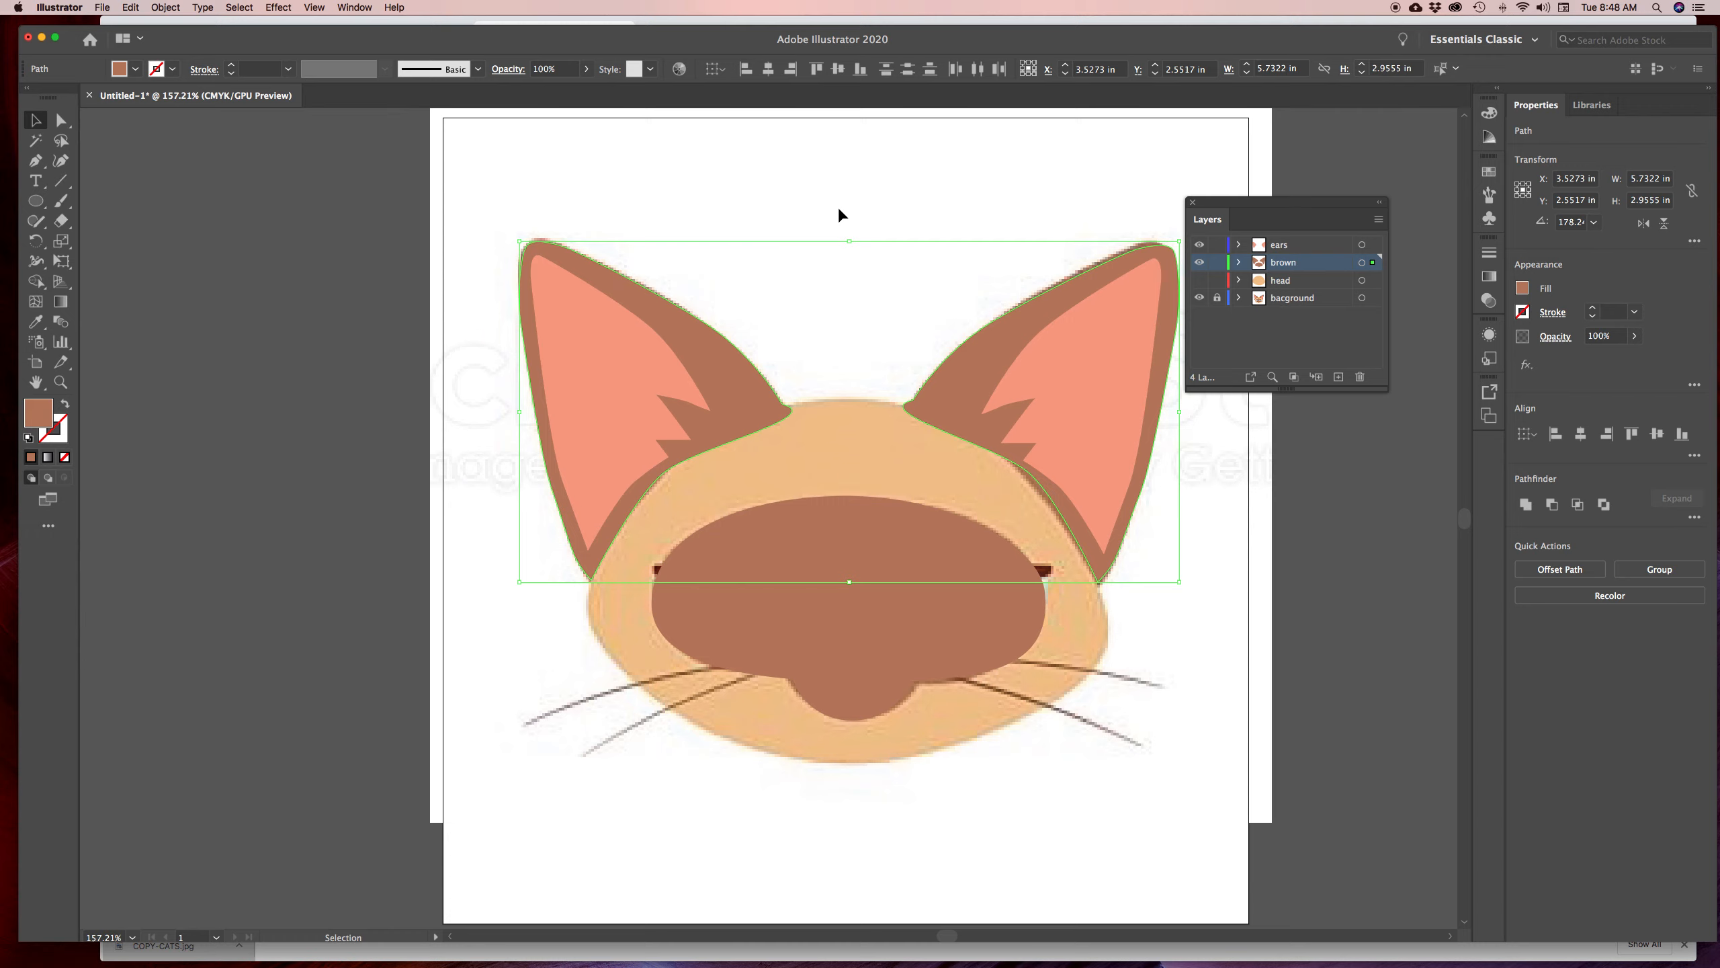
{"action": "left_click", "coordinate": [132, 7]}
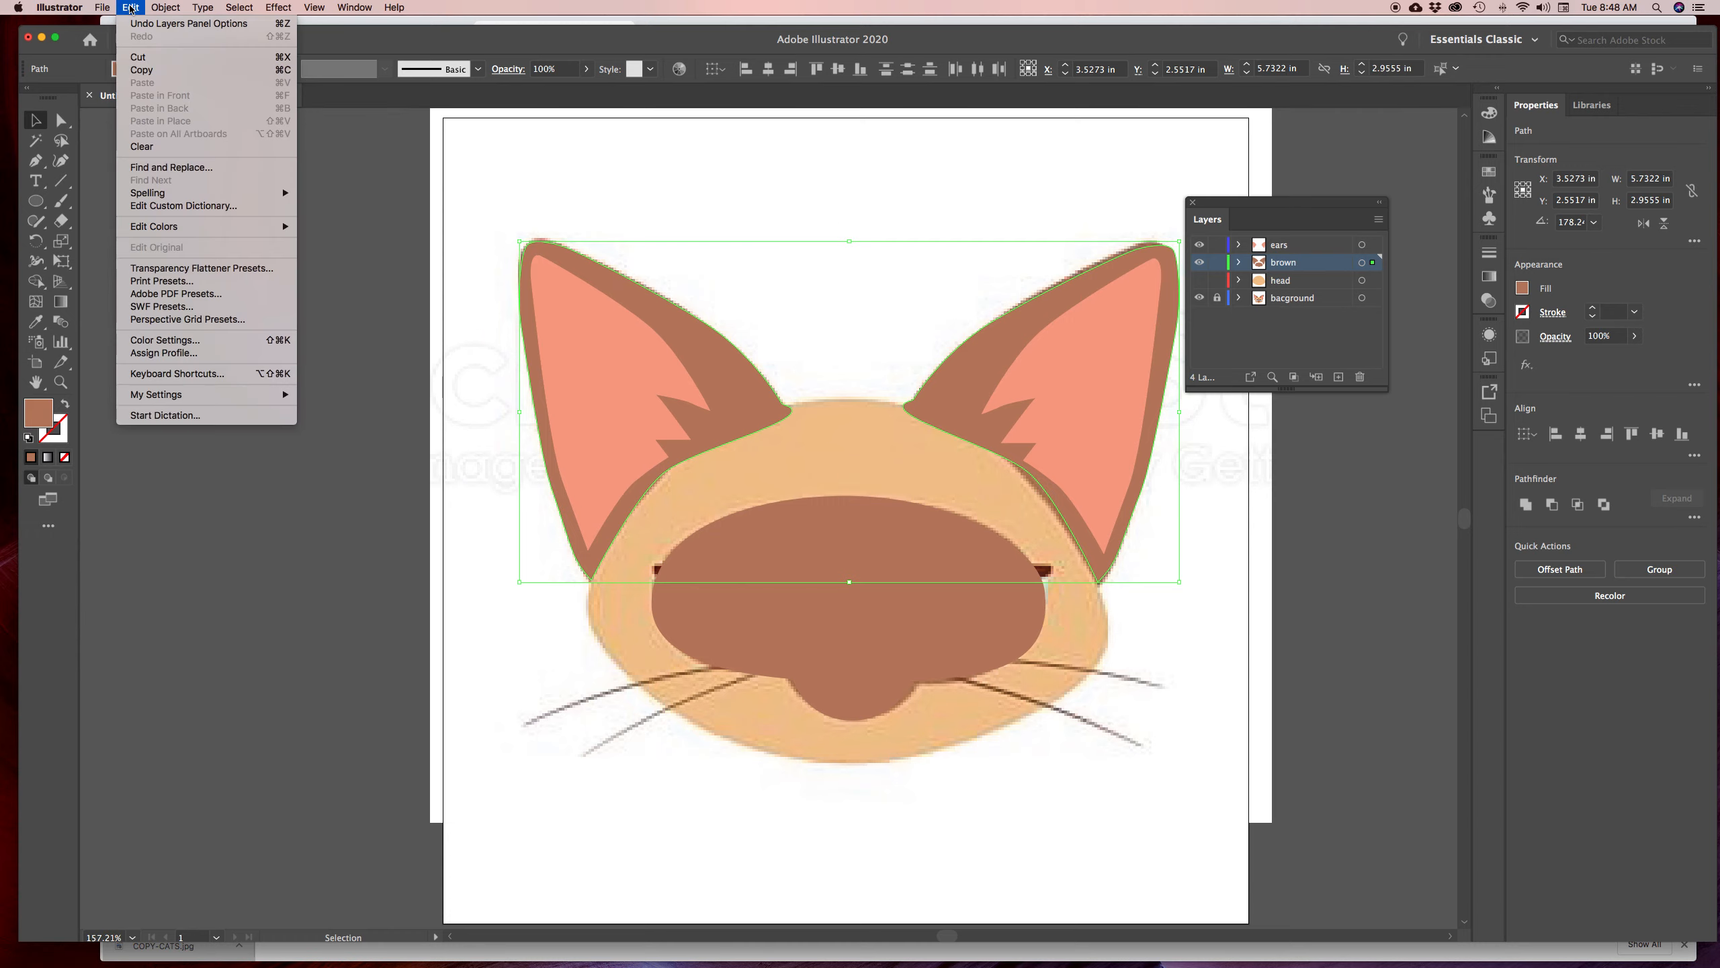
{"action": "left_click", "coordinate": [141, 58]}
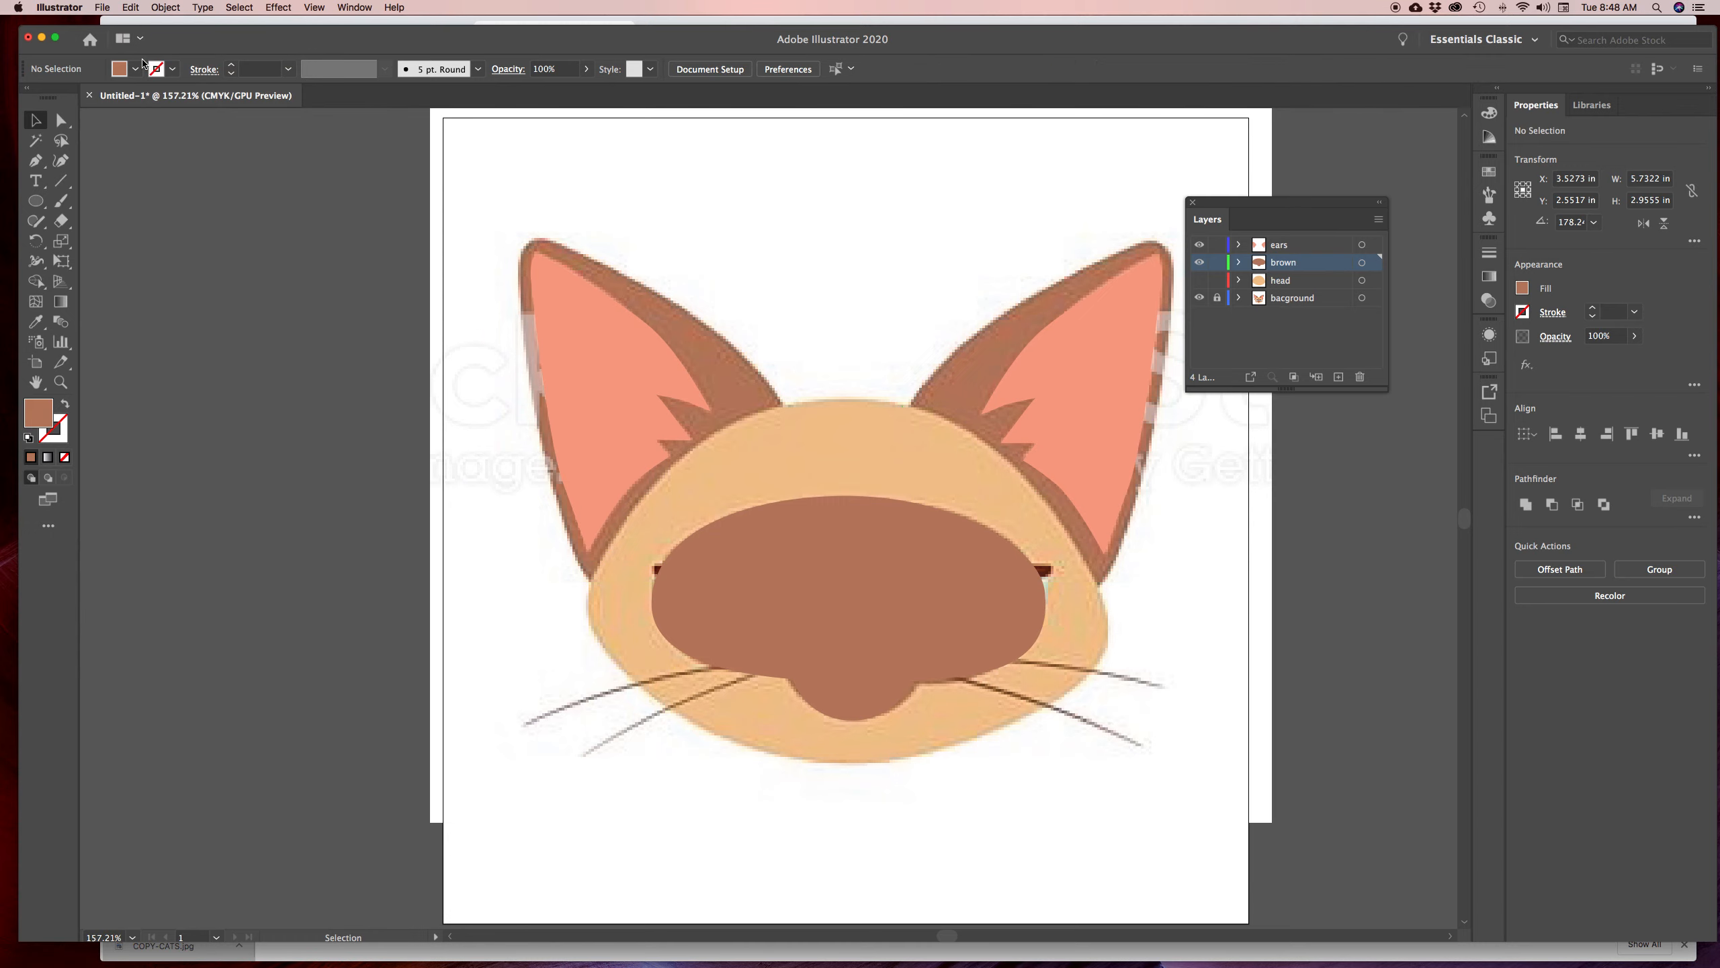
Paste the brown ear shapes in place on the ears layer and send them to the back behind the pink
{"action": "left_click", "coordinate": [1312, 248]}
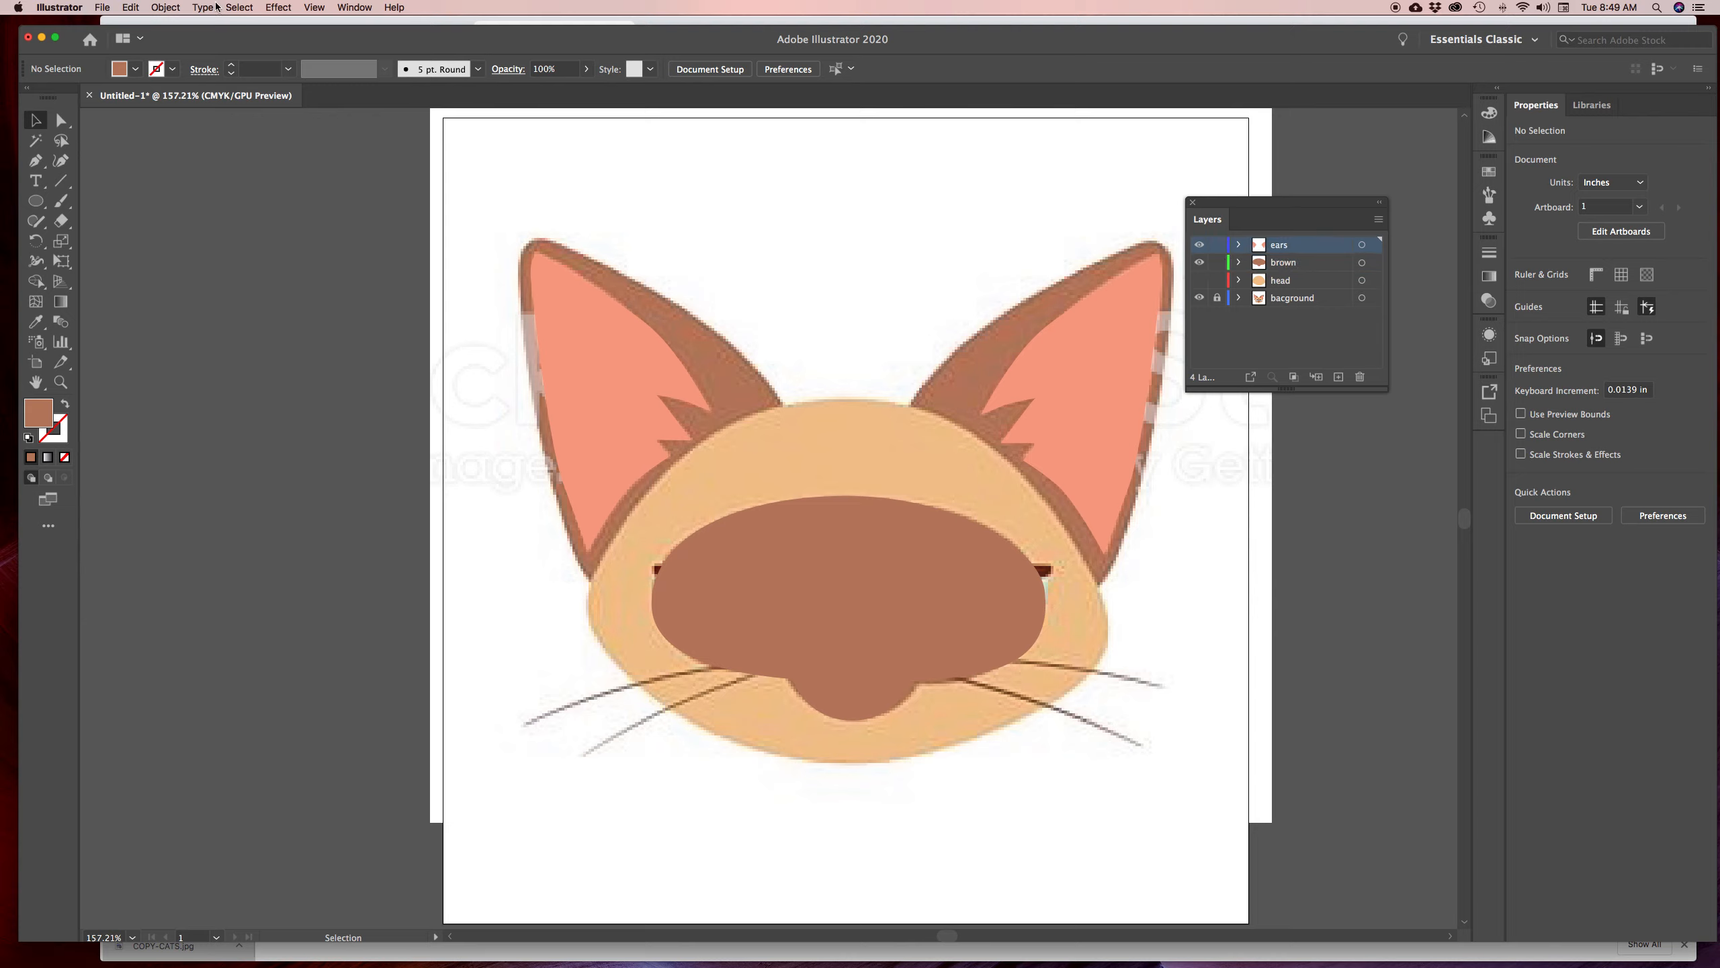
{"action": "left_click", "coordinate": [131, 7]}
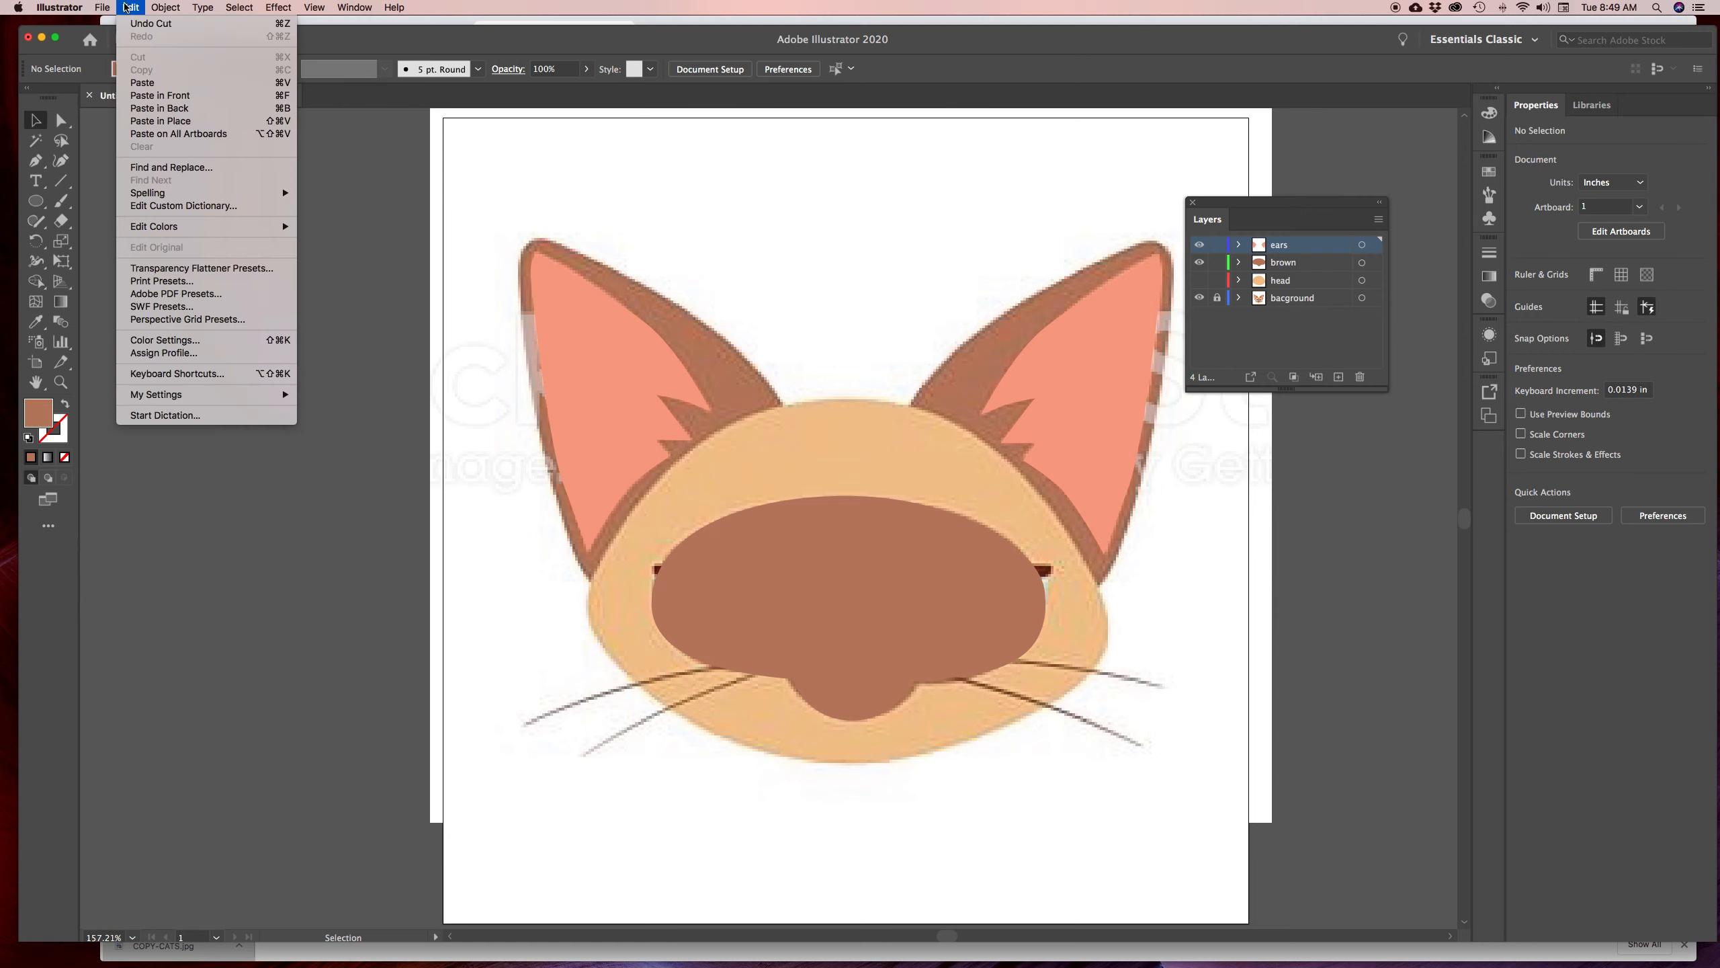
{"action": "left_click", "coordinate": [181, 122]}
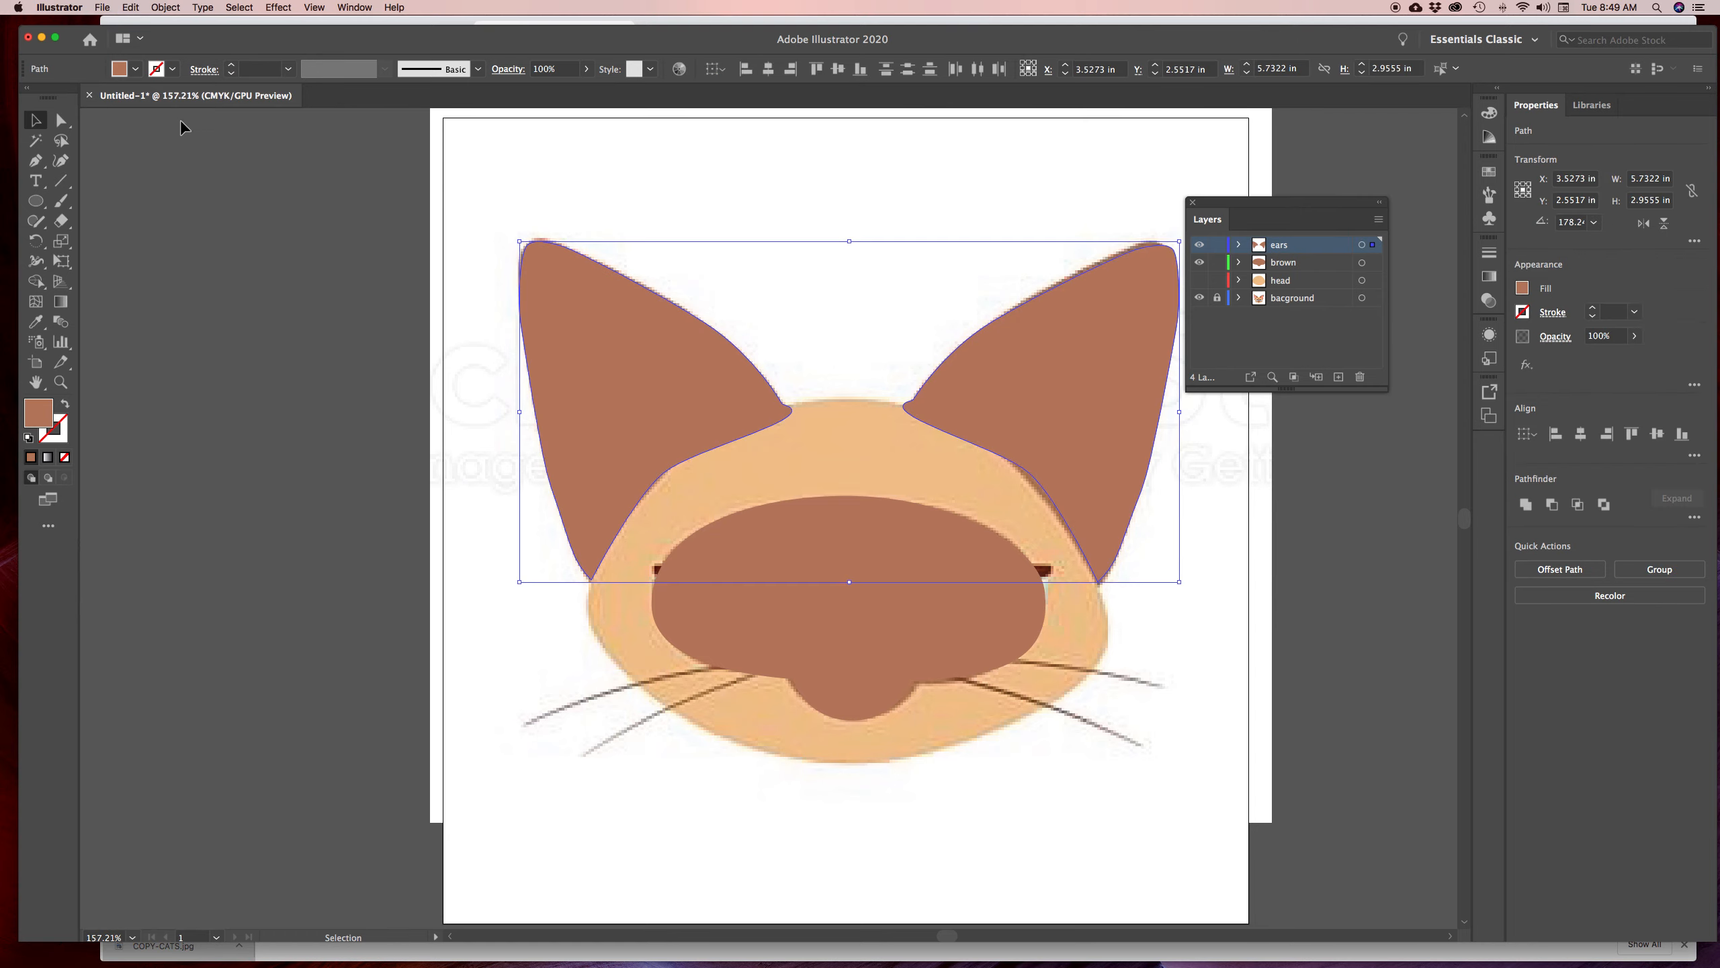
{"action": "left_click", "coordinate": [166, 7]}
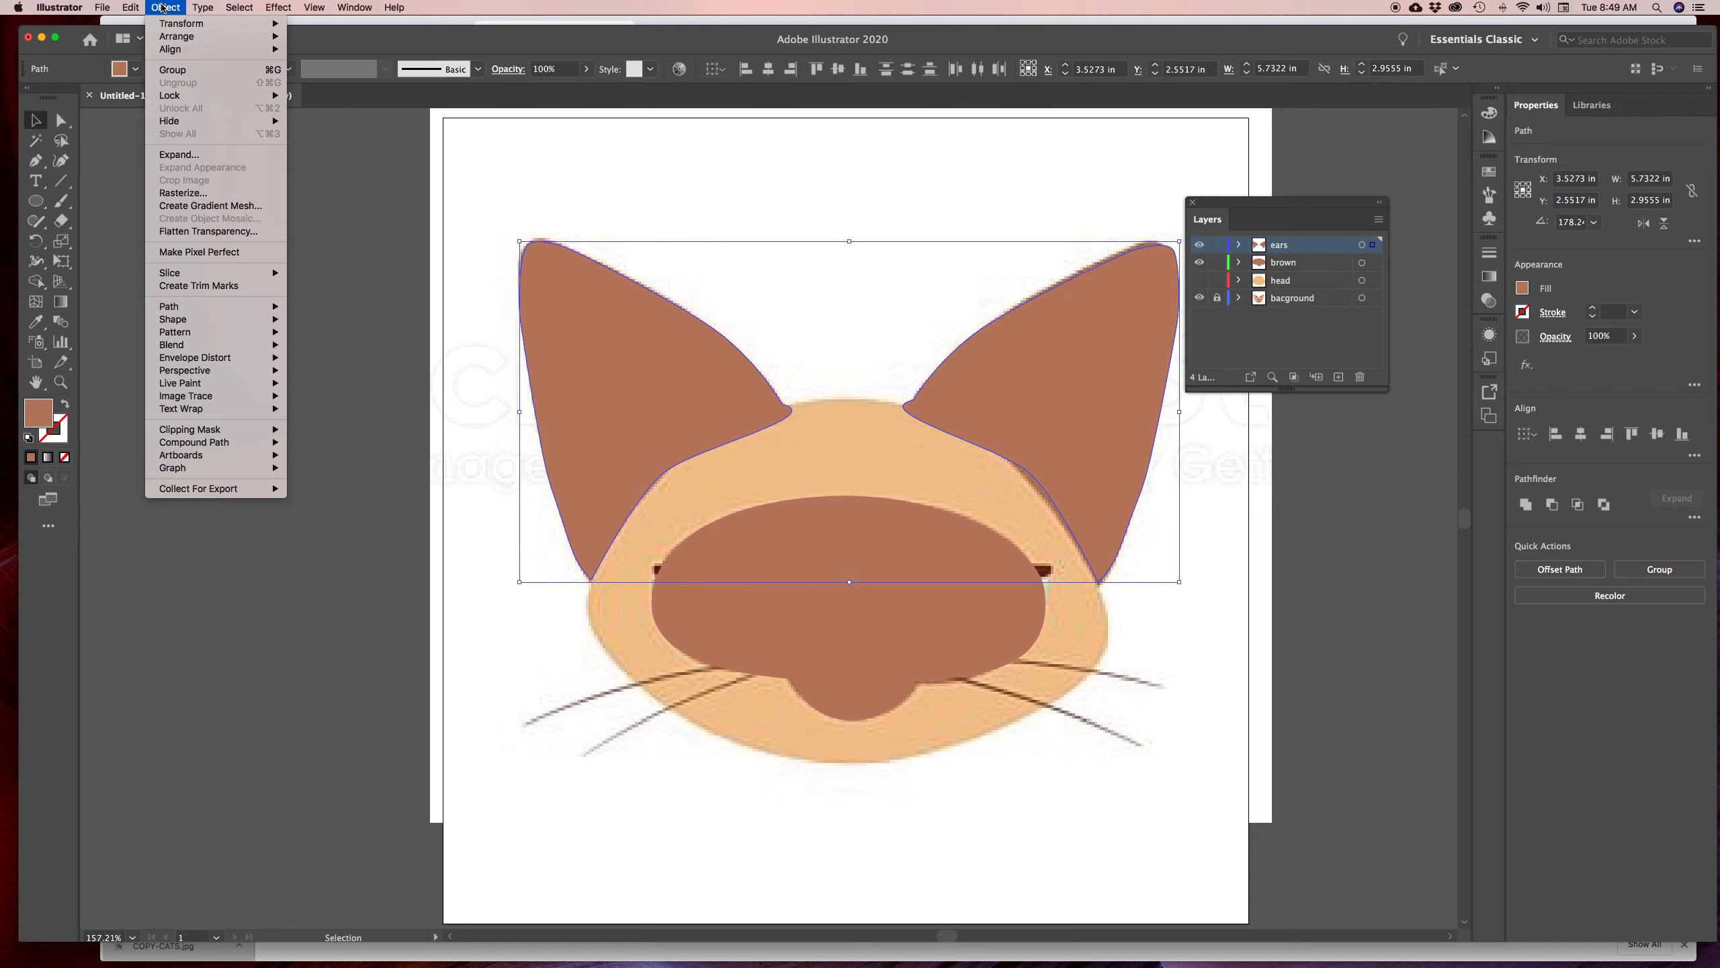
{"action": "mouse_move", "coordinate": [183, 41]}
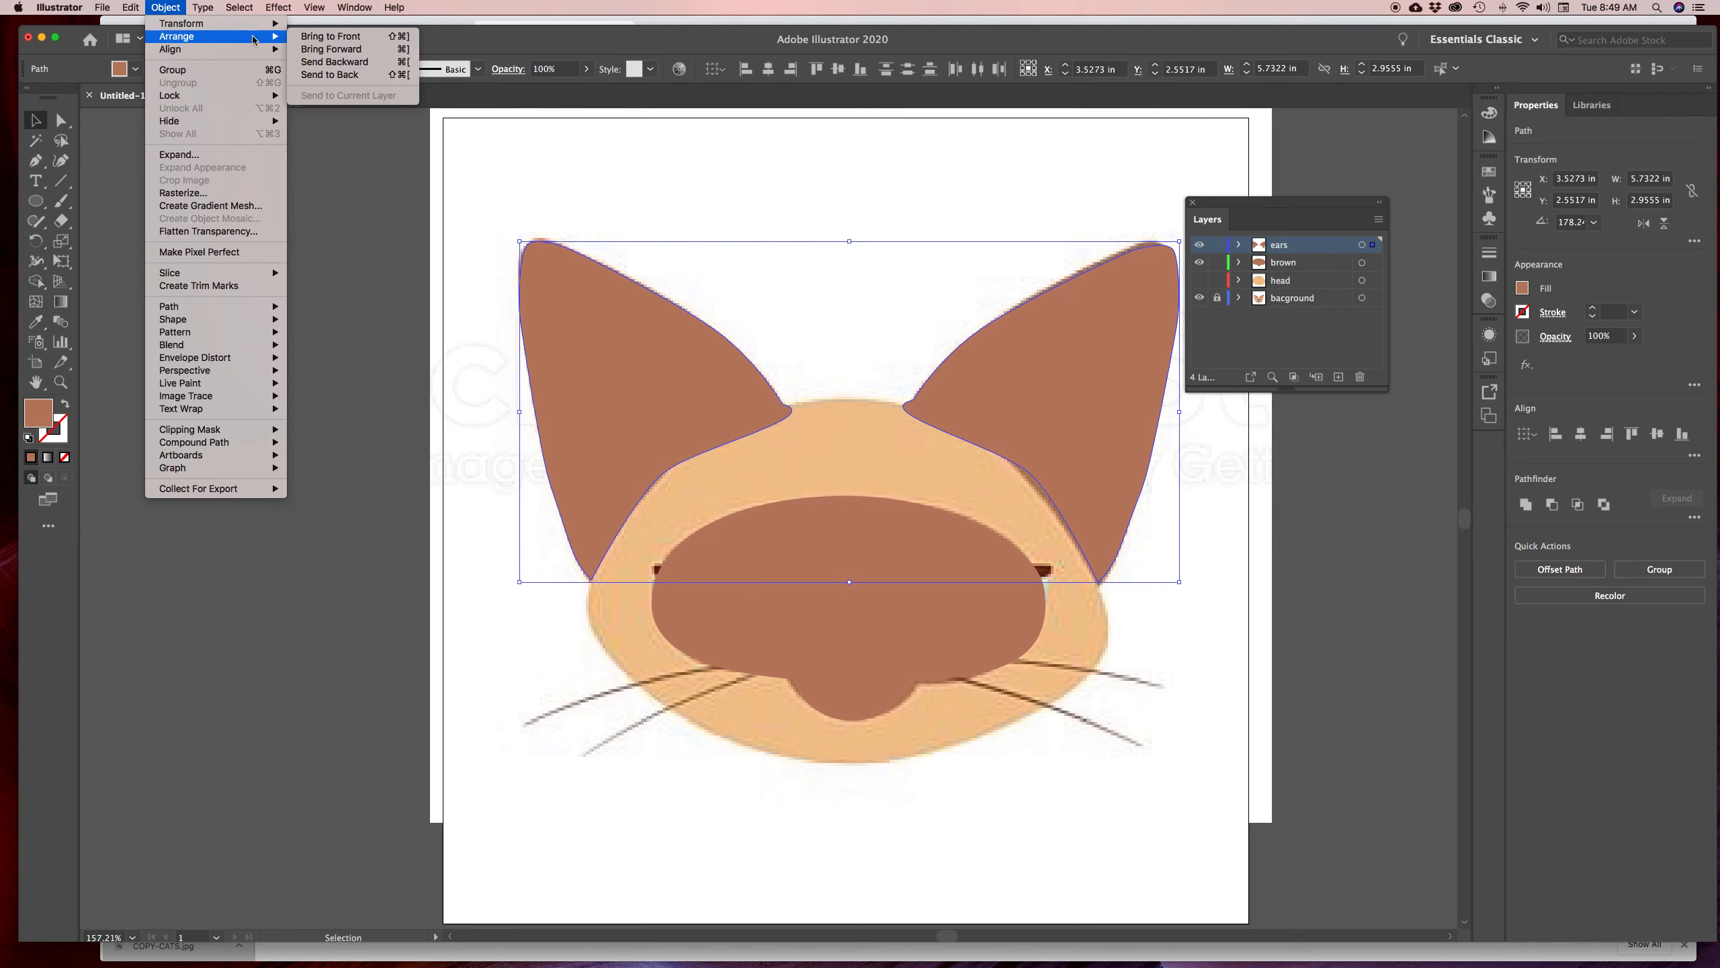
{"action": "left_click", "coordinate": [323, 76]}
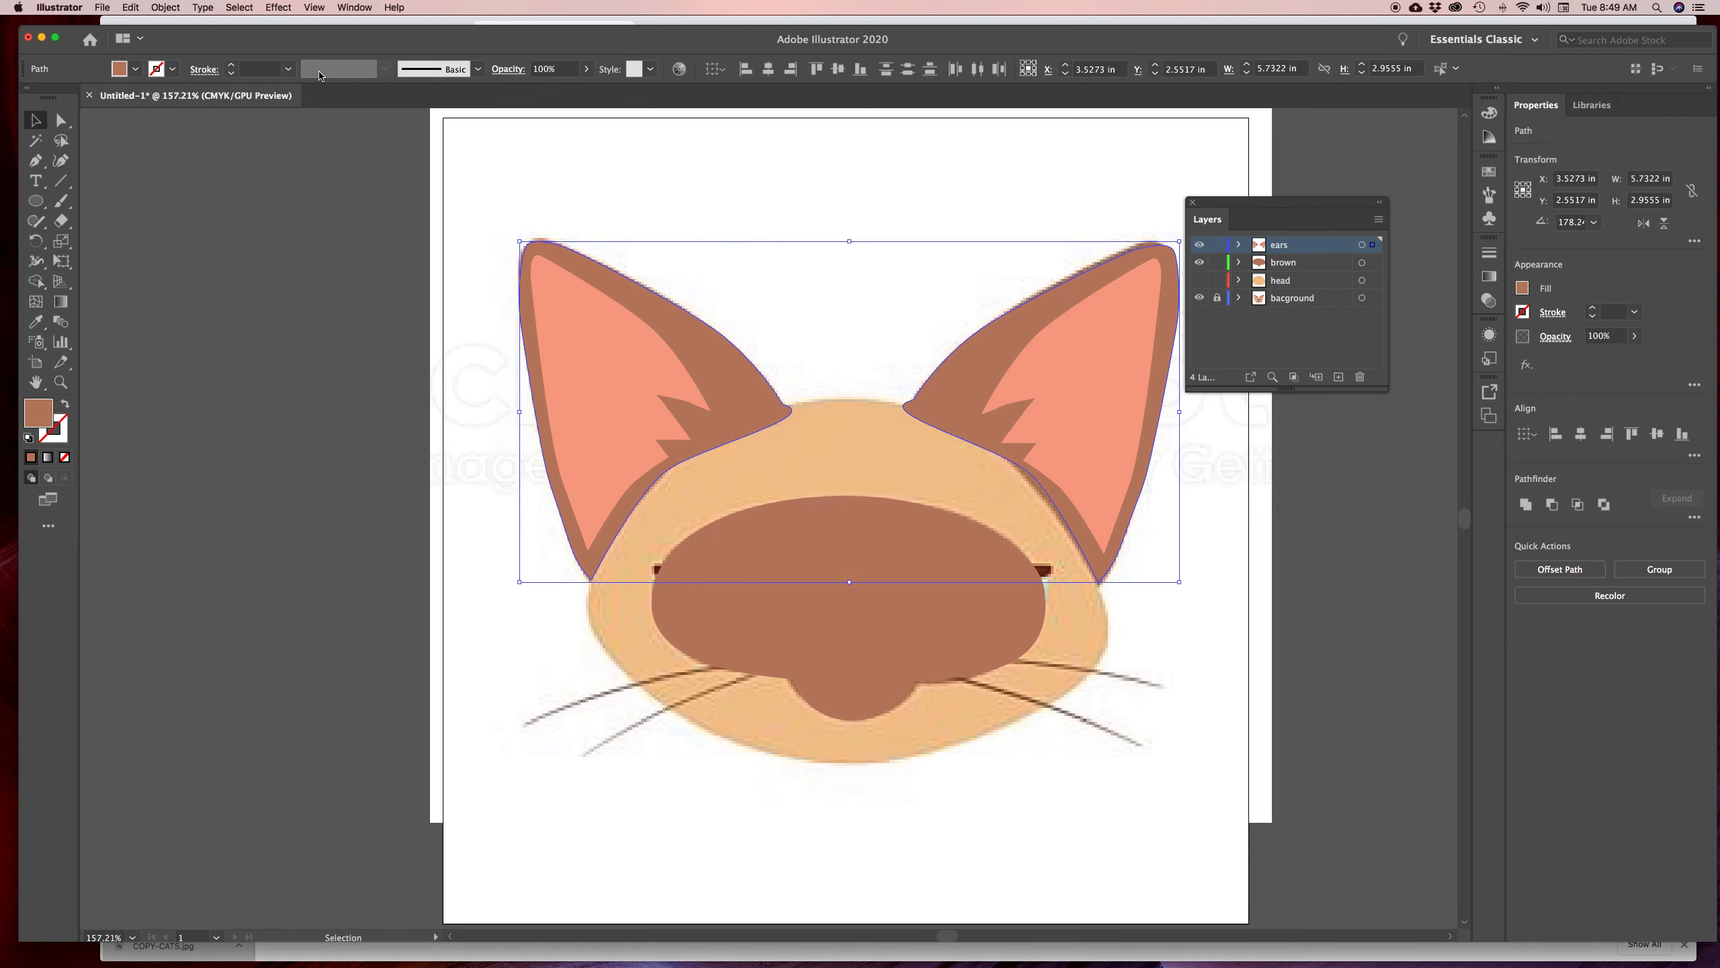
Check the ears and brown layers by toggling their visibility, and leave both hidden to expose the reference face
{"action": "left_click", "coordinate": [1199, 246]}
{"action": "left_click", "coordinate": [1199, 245]}
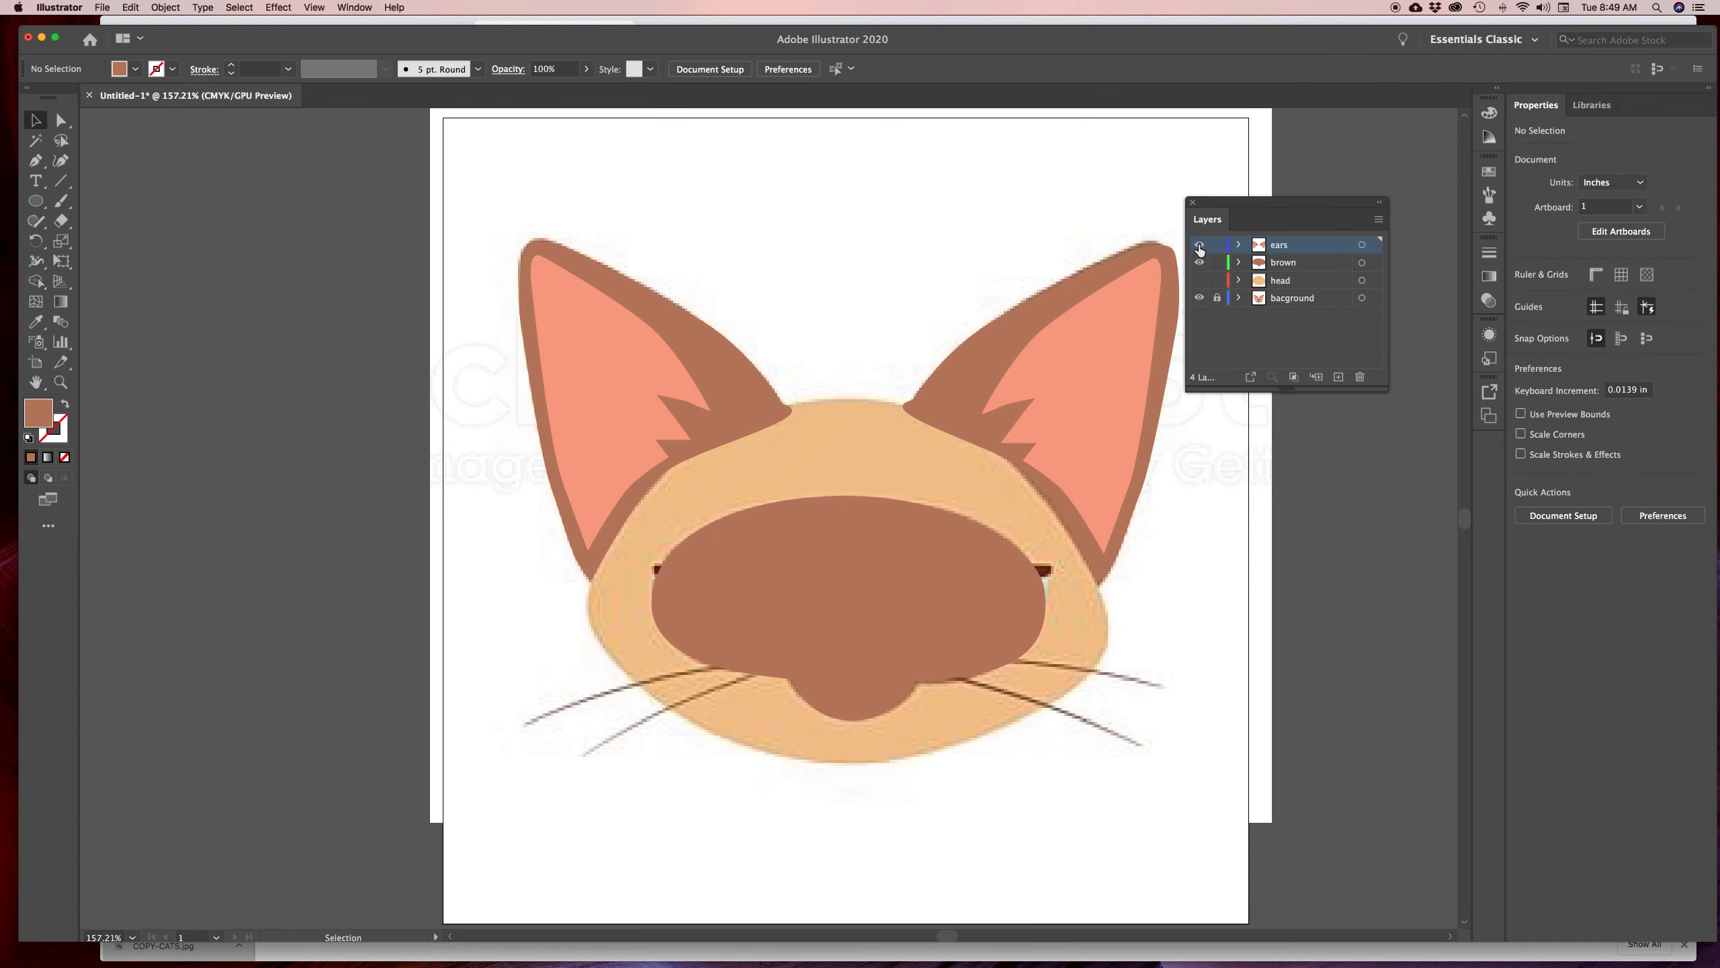
{"action": "left_click", "coordinate": [1200, 263]}
{"action": "left_click", "coordinate": [1199, 263]}
{"action": "left_click", "coordinate": [1199, 264]}
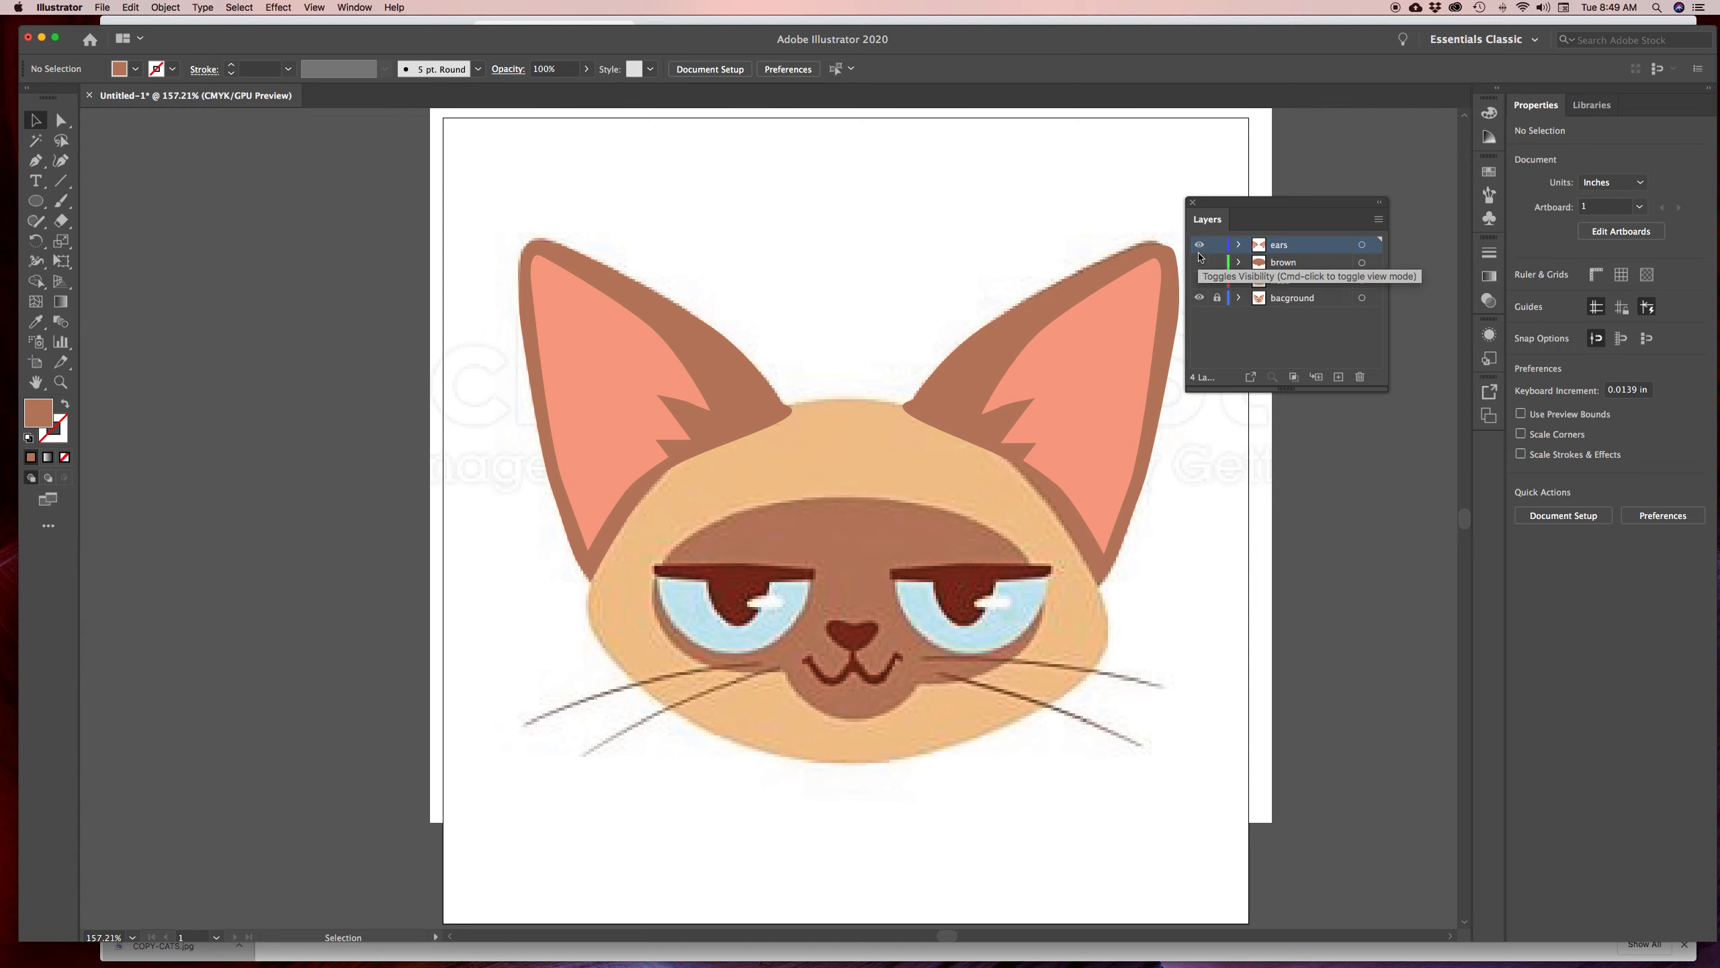
{"action": "left_click", "coordinate": [1199, 248]}
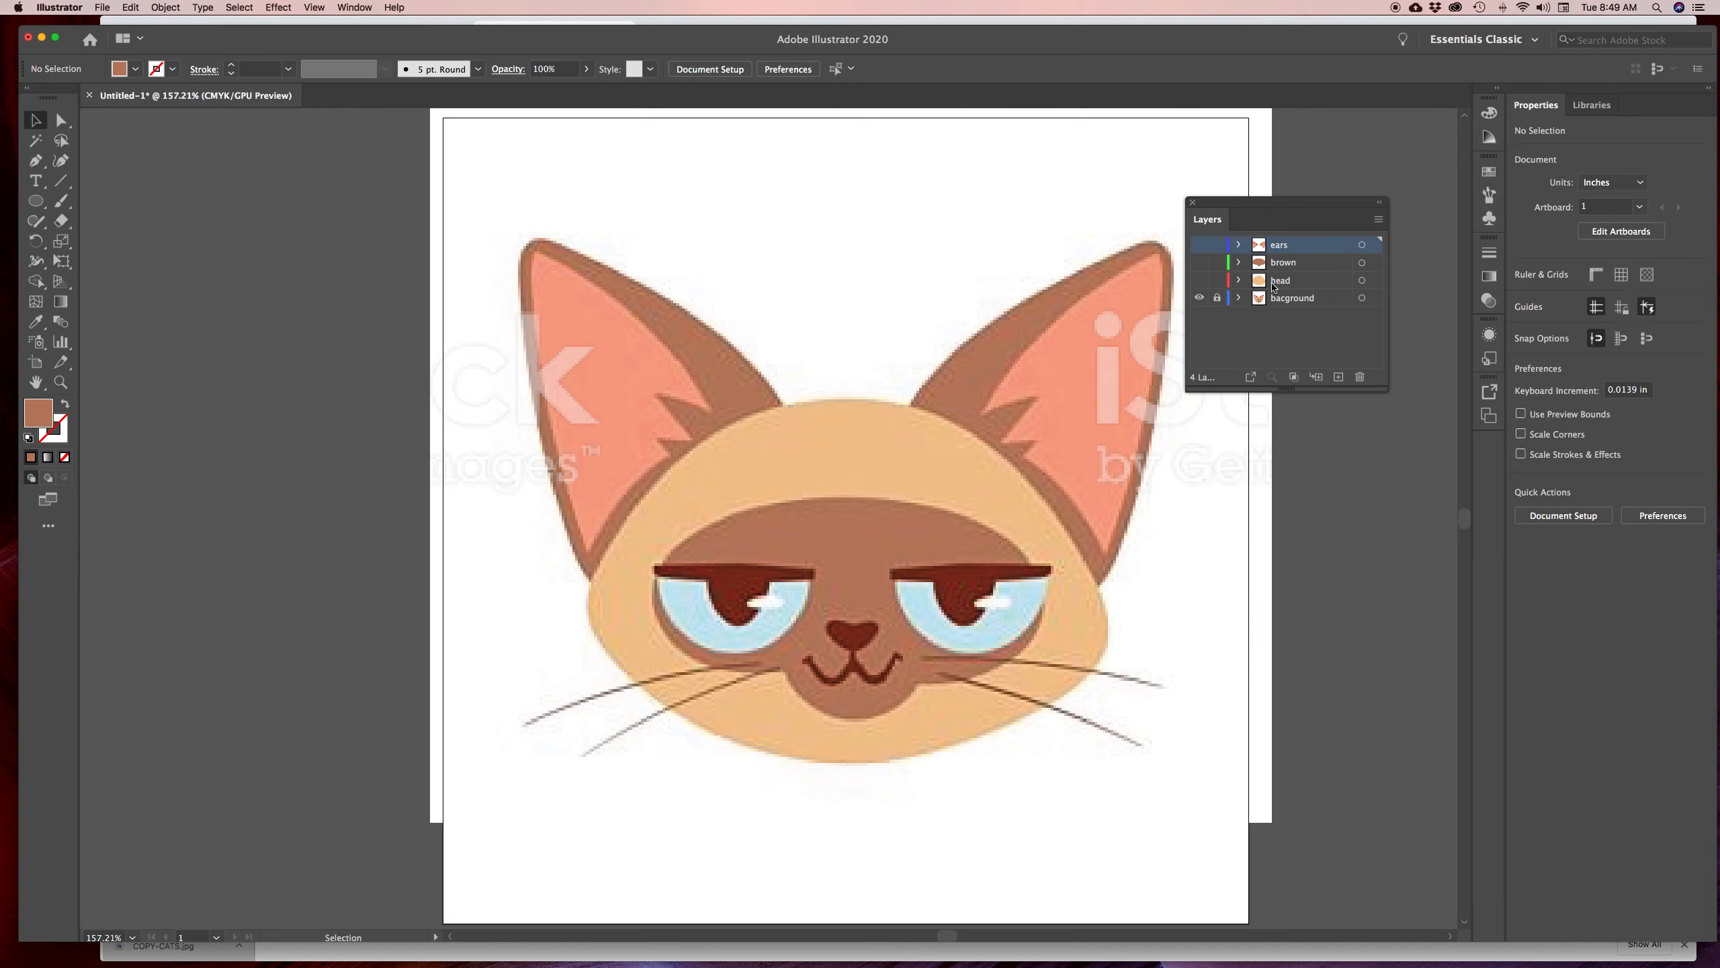
Add a new layer above the ears layer and name it face
{"action": "left_click", "coordinate": [1338, 377]}
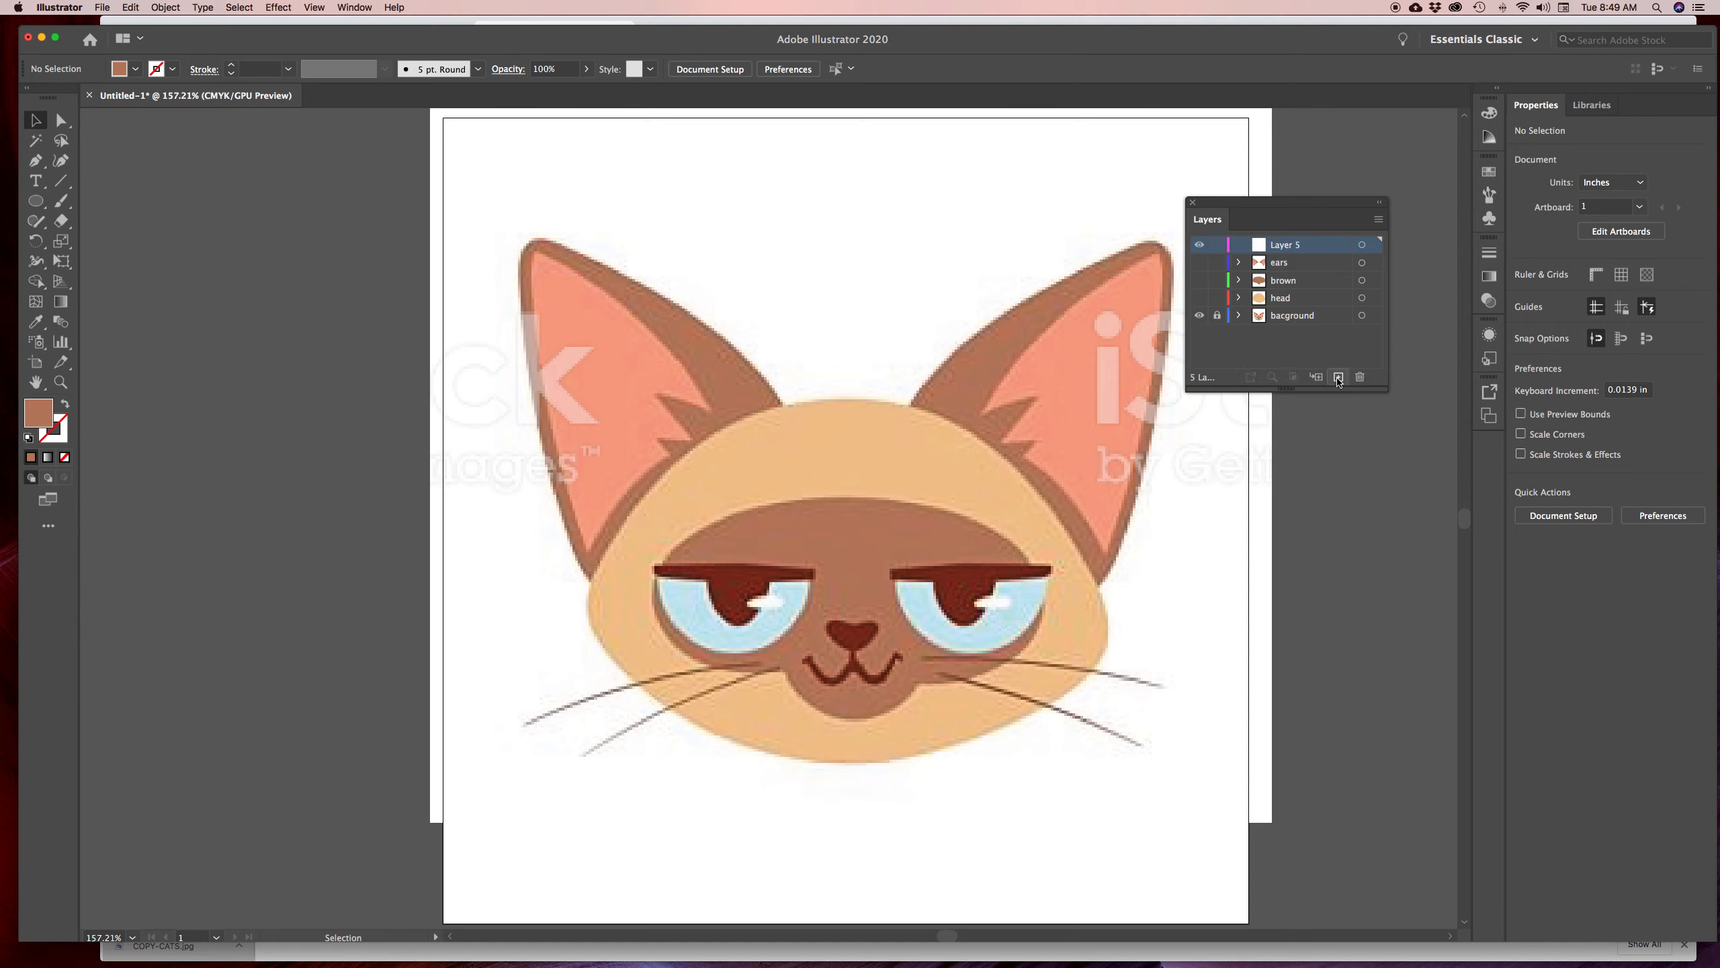
{"action": "double_click", "coordinate": [1285, 245]}
{"action": "type", "text": "face"}
{"action": "key", "text": "Return"}
Draw a stroke-only ellipse about 0.21 by 0.32 in, rotate it 30°, and position it over the nose's left half
{"action": "left_click", "coordinate": [35, 200]}
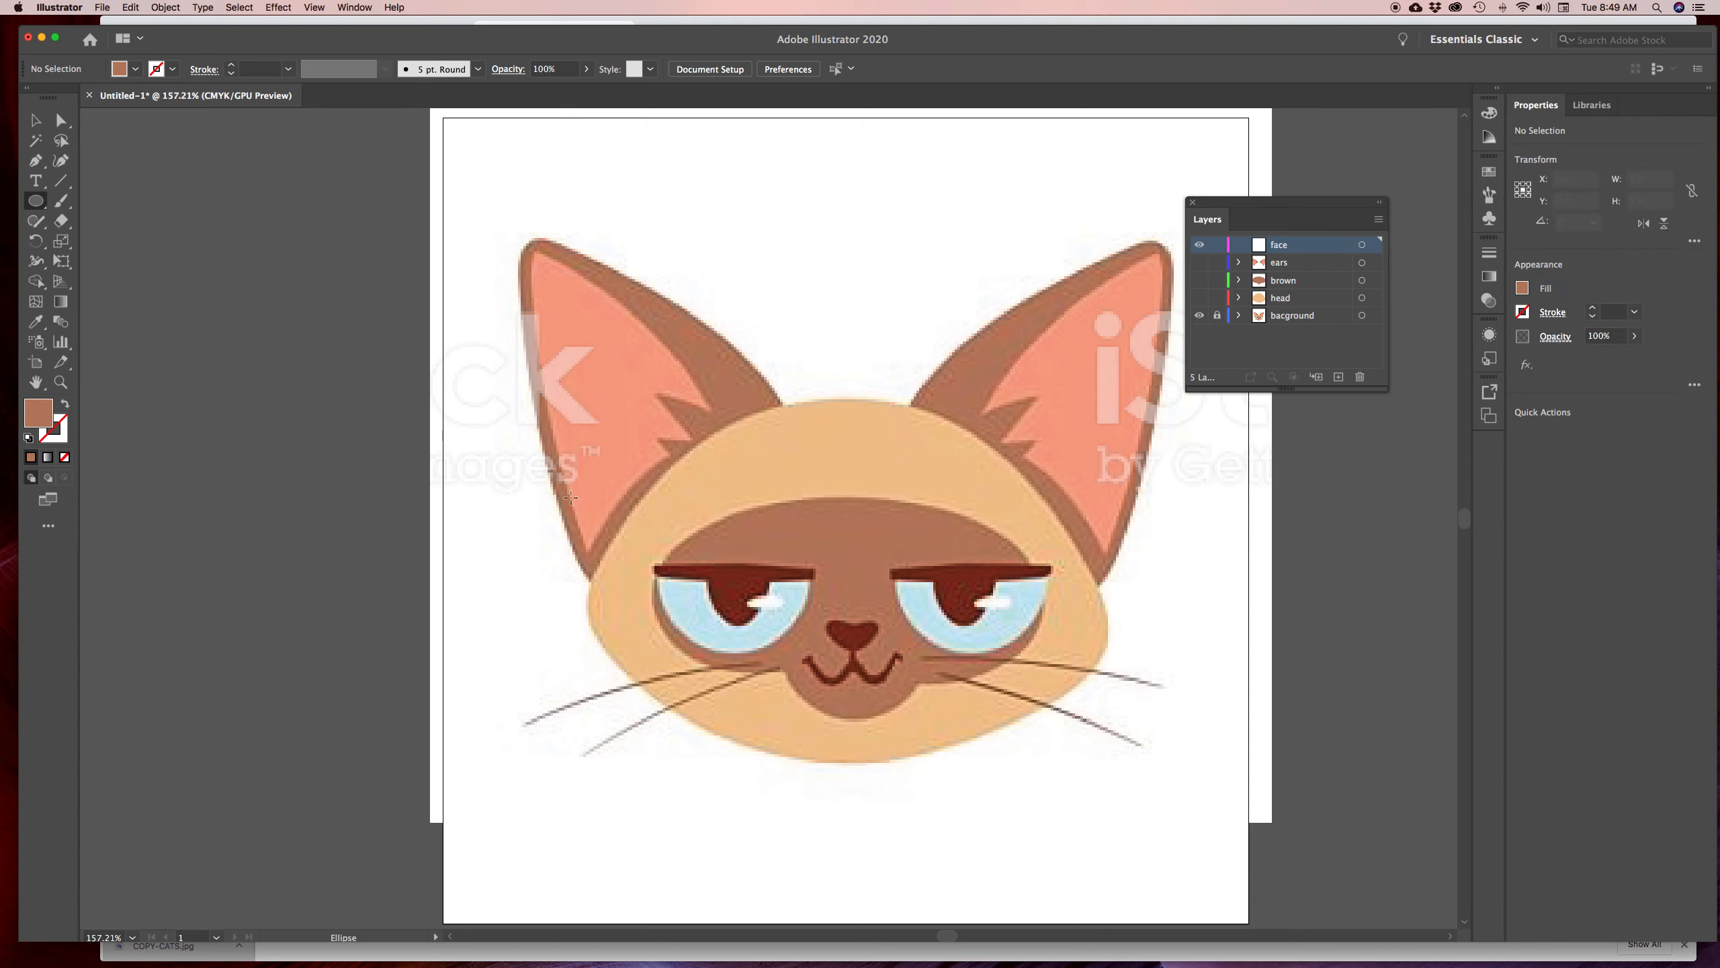
{"action": "left_click_drag", "start_coordinate": [831, 625], "coordinate": [852, 657]}
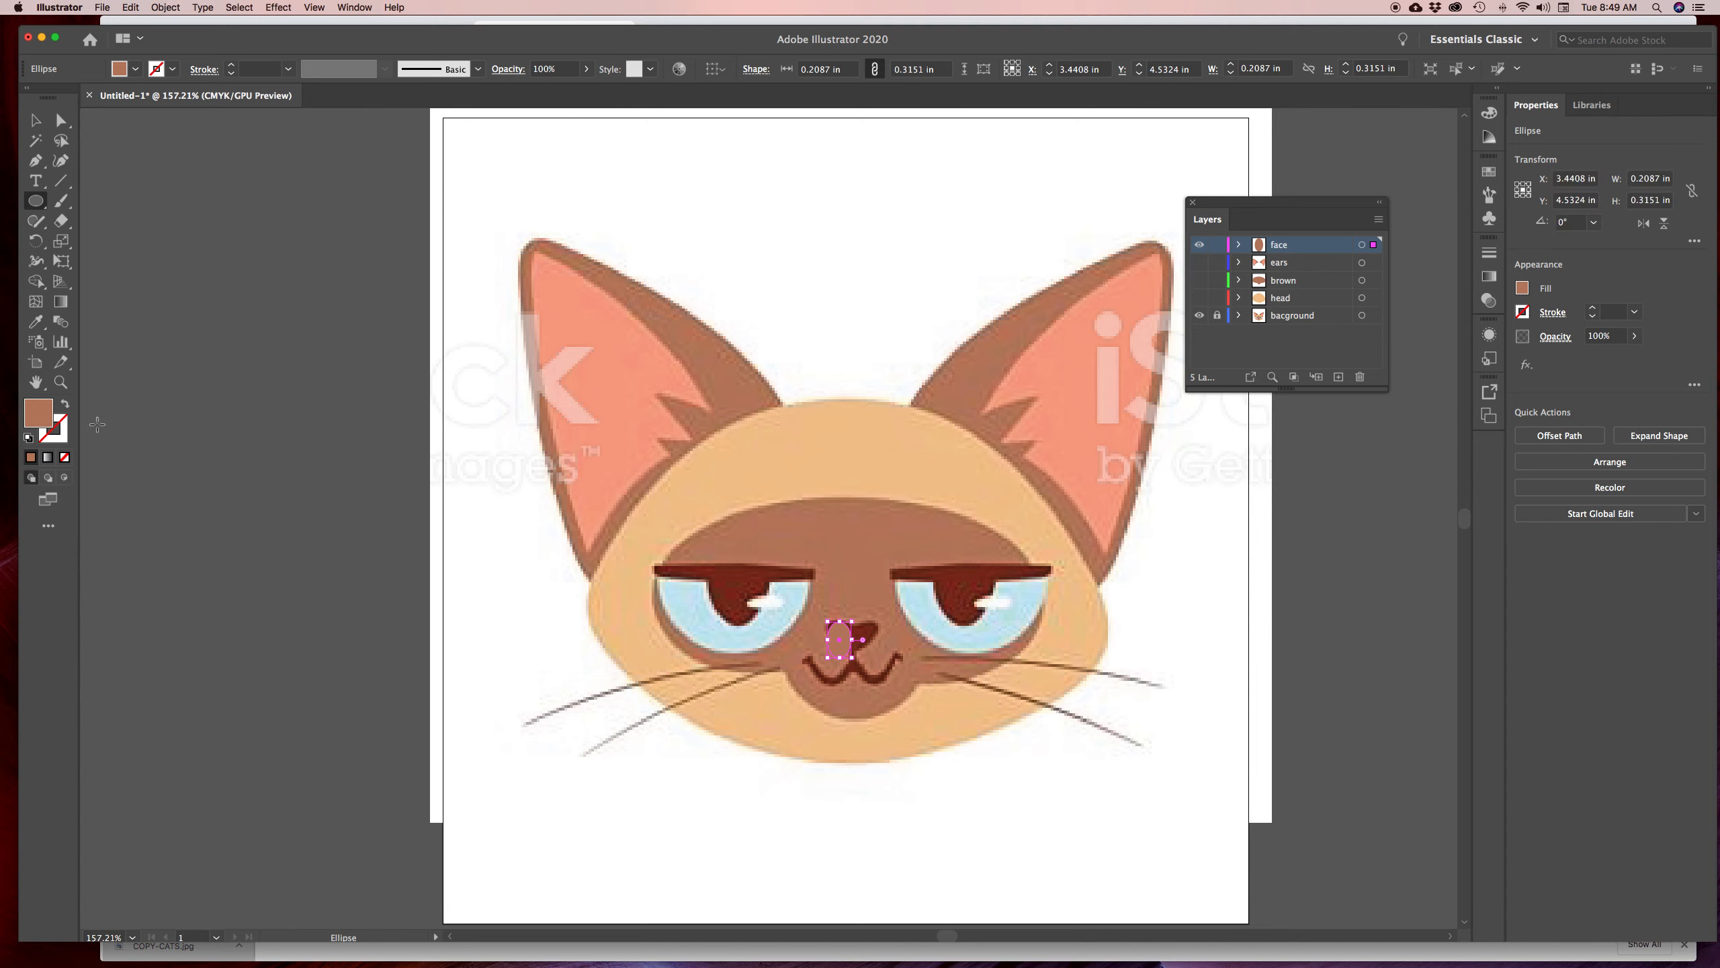
{"action": "left_click", "coordinate": [65, 404]}
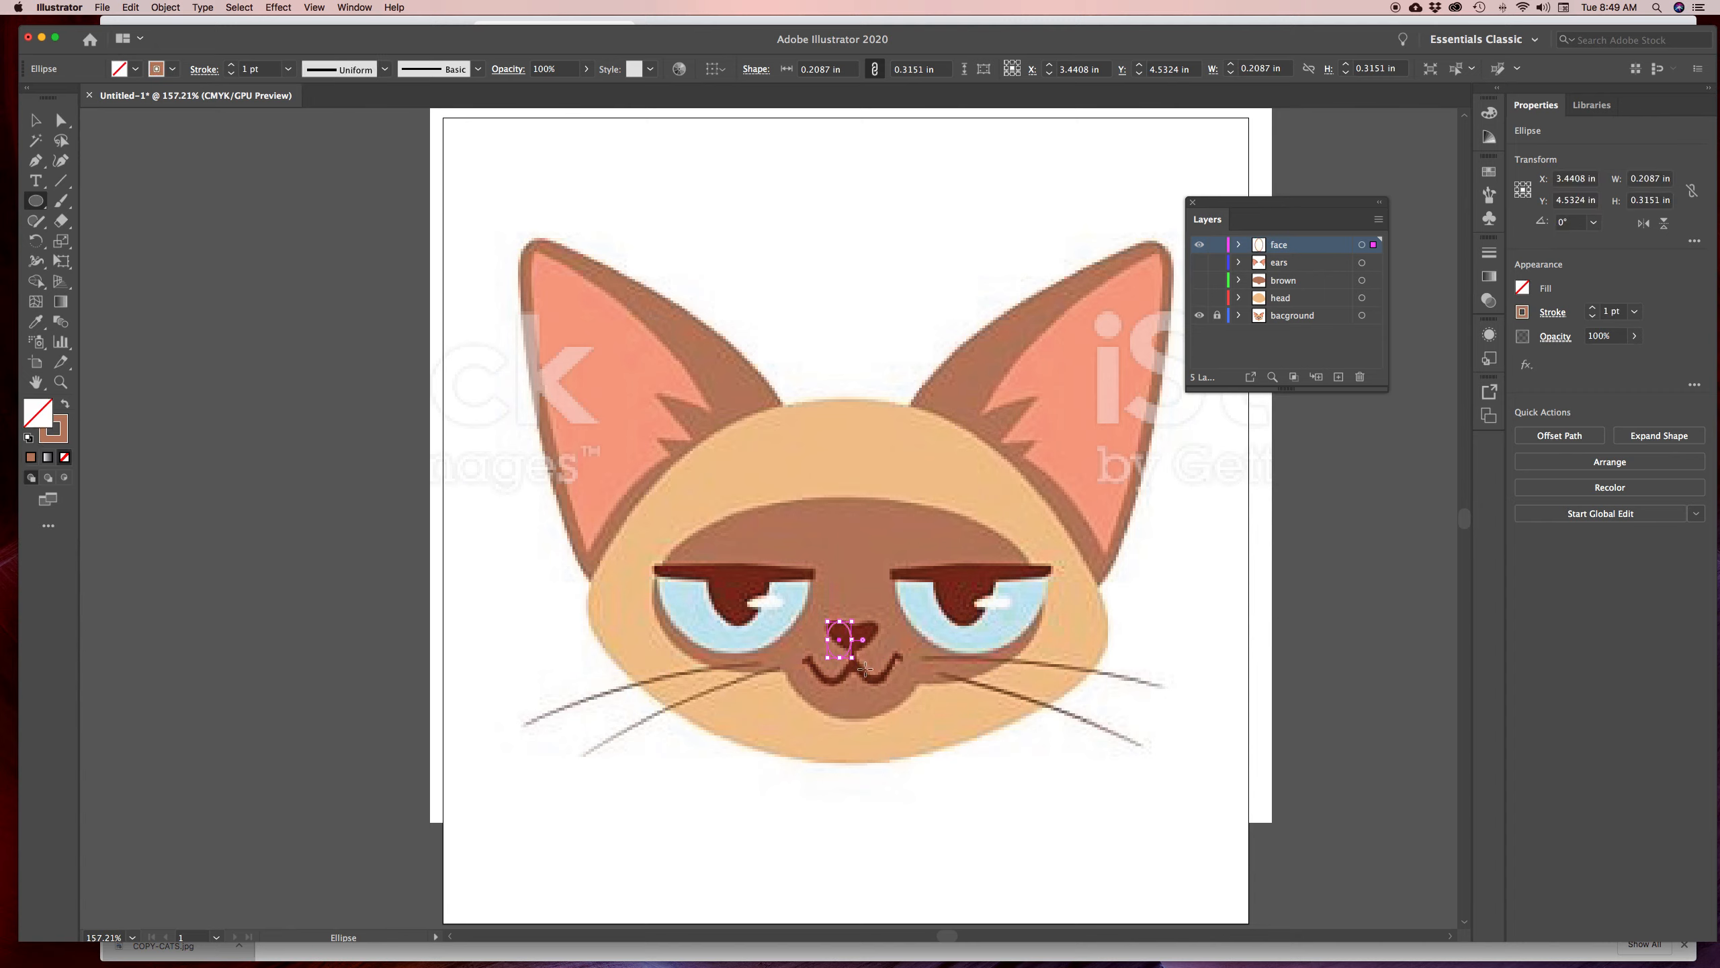
{"action": "mouse_move", "coordinate": [858, 664]}
{"action": "left_mouse_down"}
{"action": "mouse_move", "coordinate": [885, 661]}
{"action": "mouse_move", "coordinate": [872, 655]}
{"action": "left_mouse_up"}
{"action": "left_click", "coordinate": [851, 639], "text": "super"}
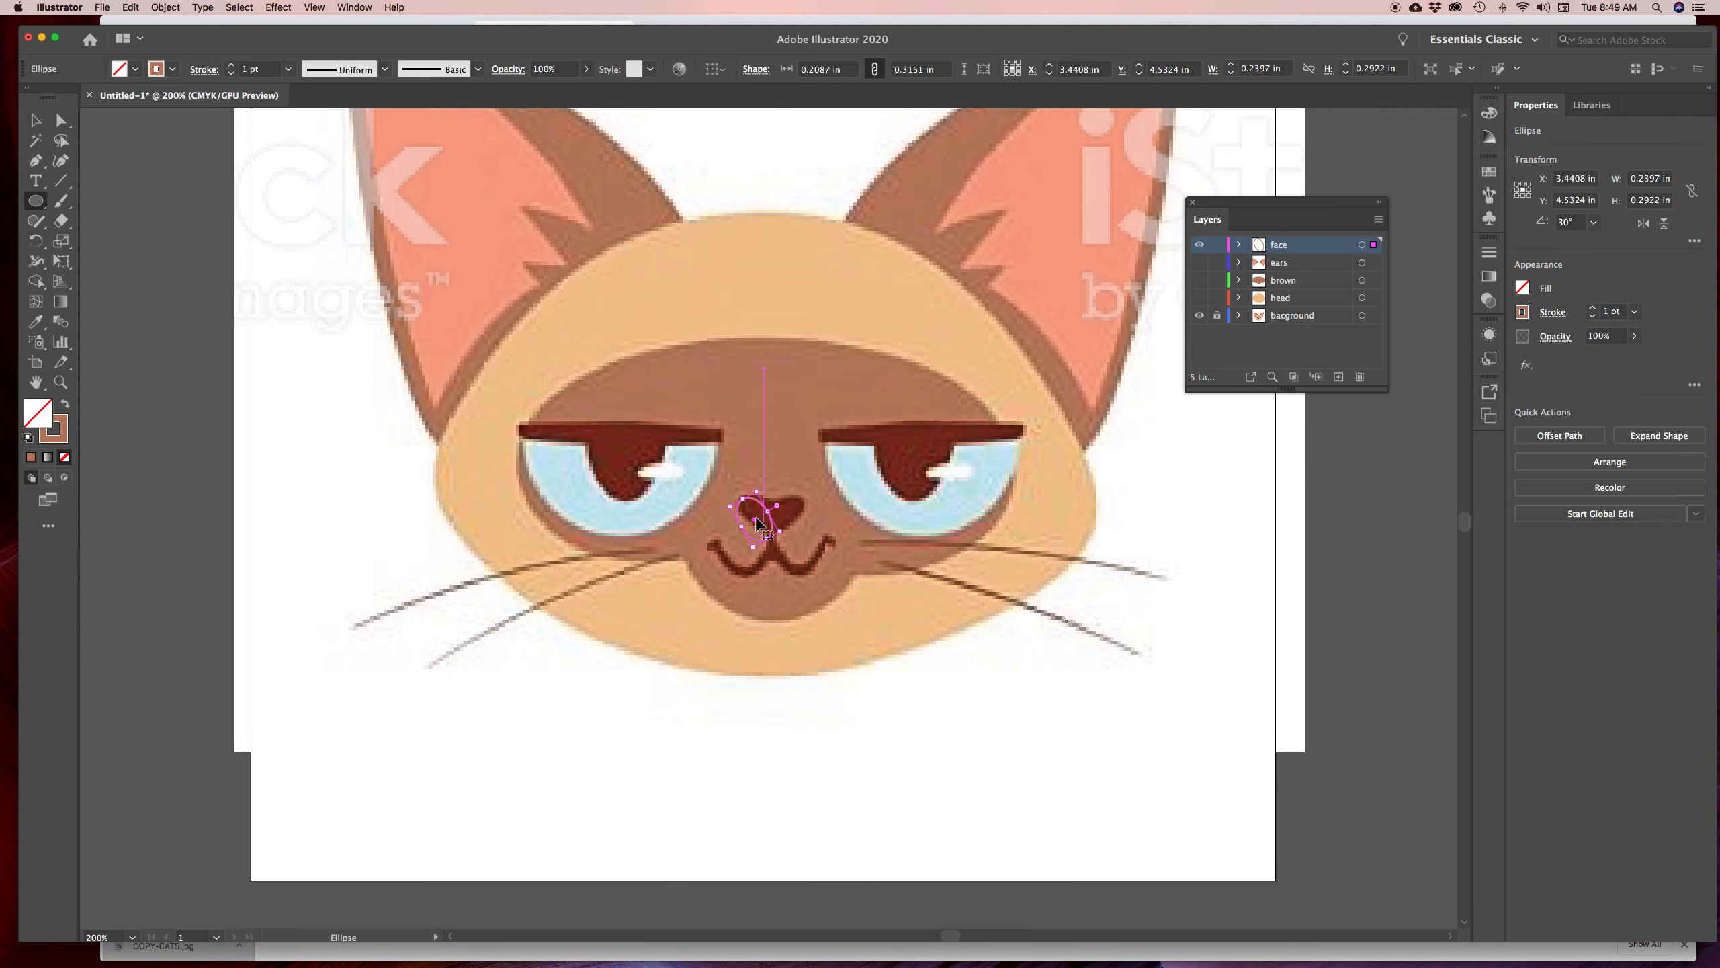
{"action": "scroll", "coordinate": [757, 523], "scroll_direction": "up", "scroll_amount": 1}
{"action": "left_click_drag", "start_coordinate": [756, 523], "coordinate": [764, 519]}
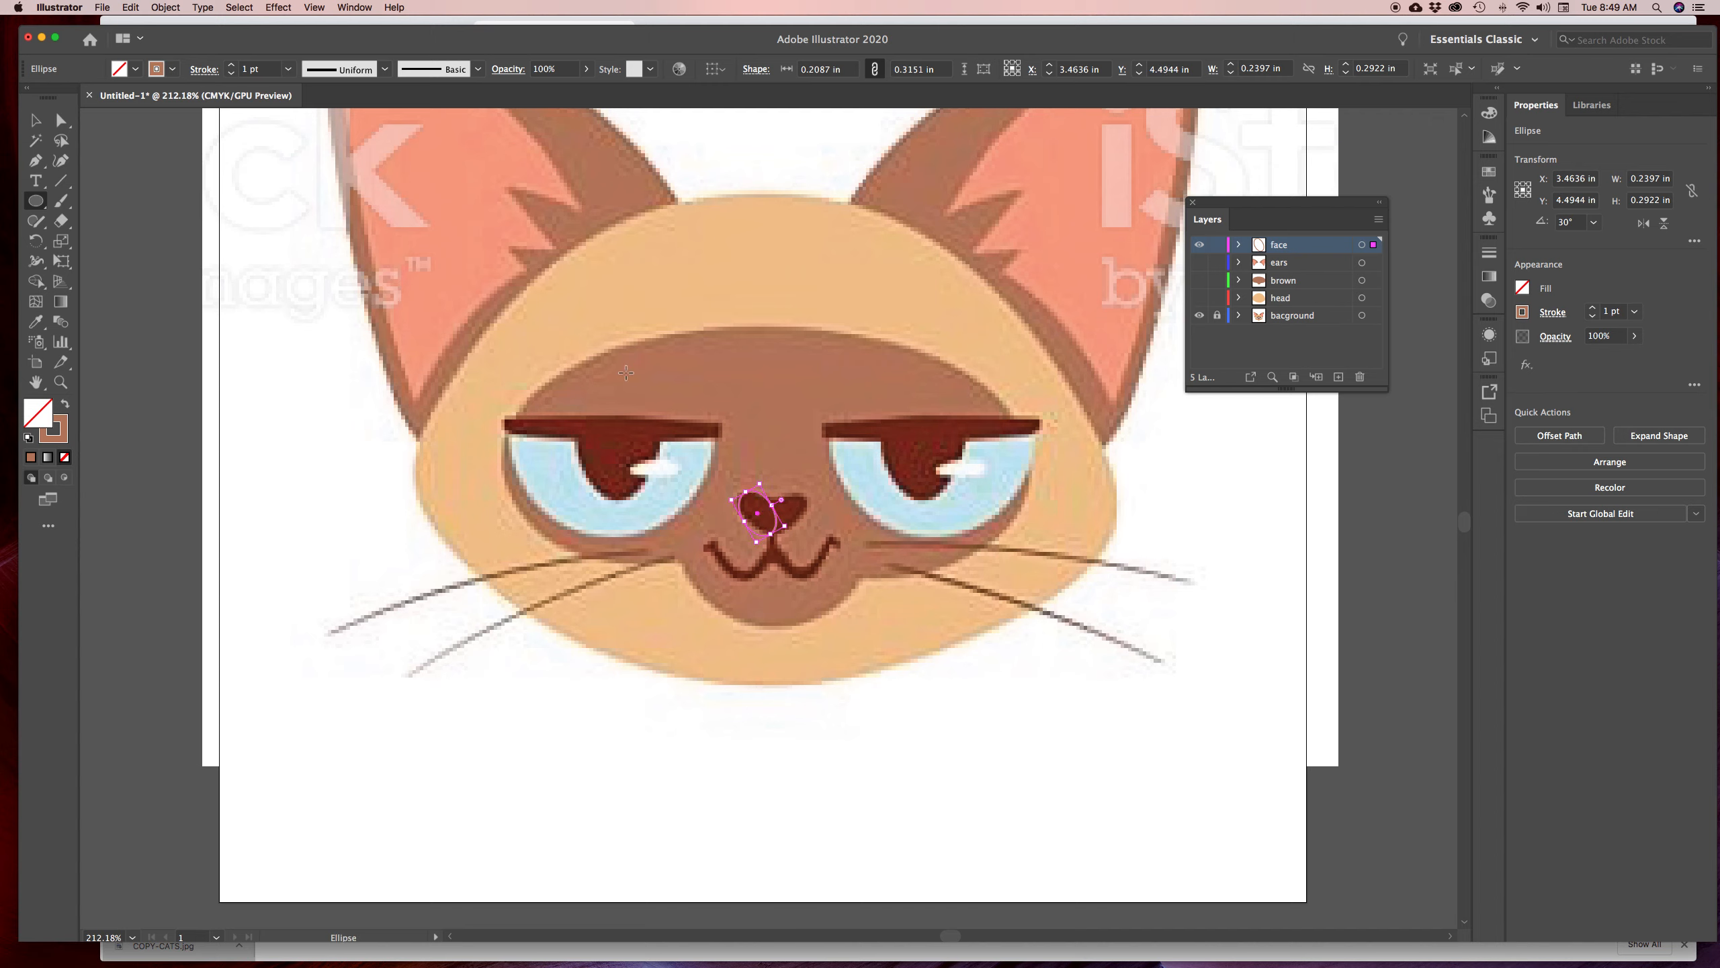
Create a copy of the nose ellipse reflected across the vertical axis and move it over the nose's right half
{"action": "left_click", "coordinate": [165, 7]}
{"action": "mouse_move", "coordinate": [203, 23]}
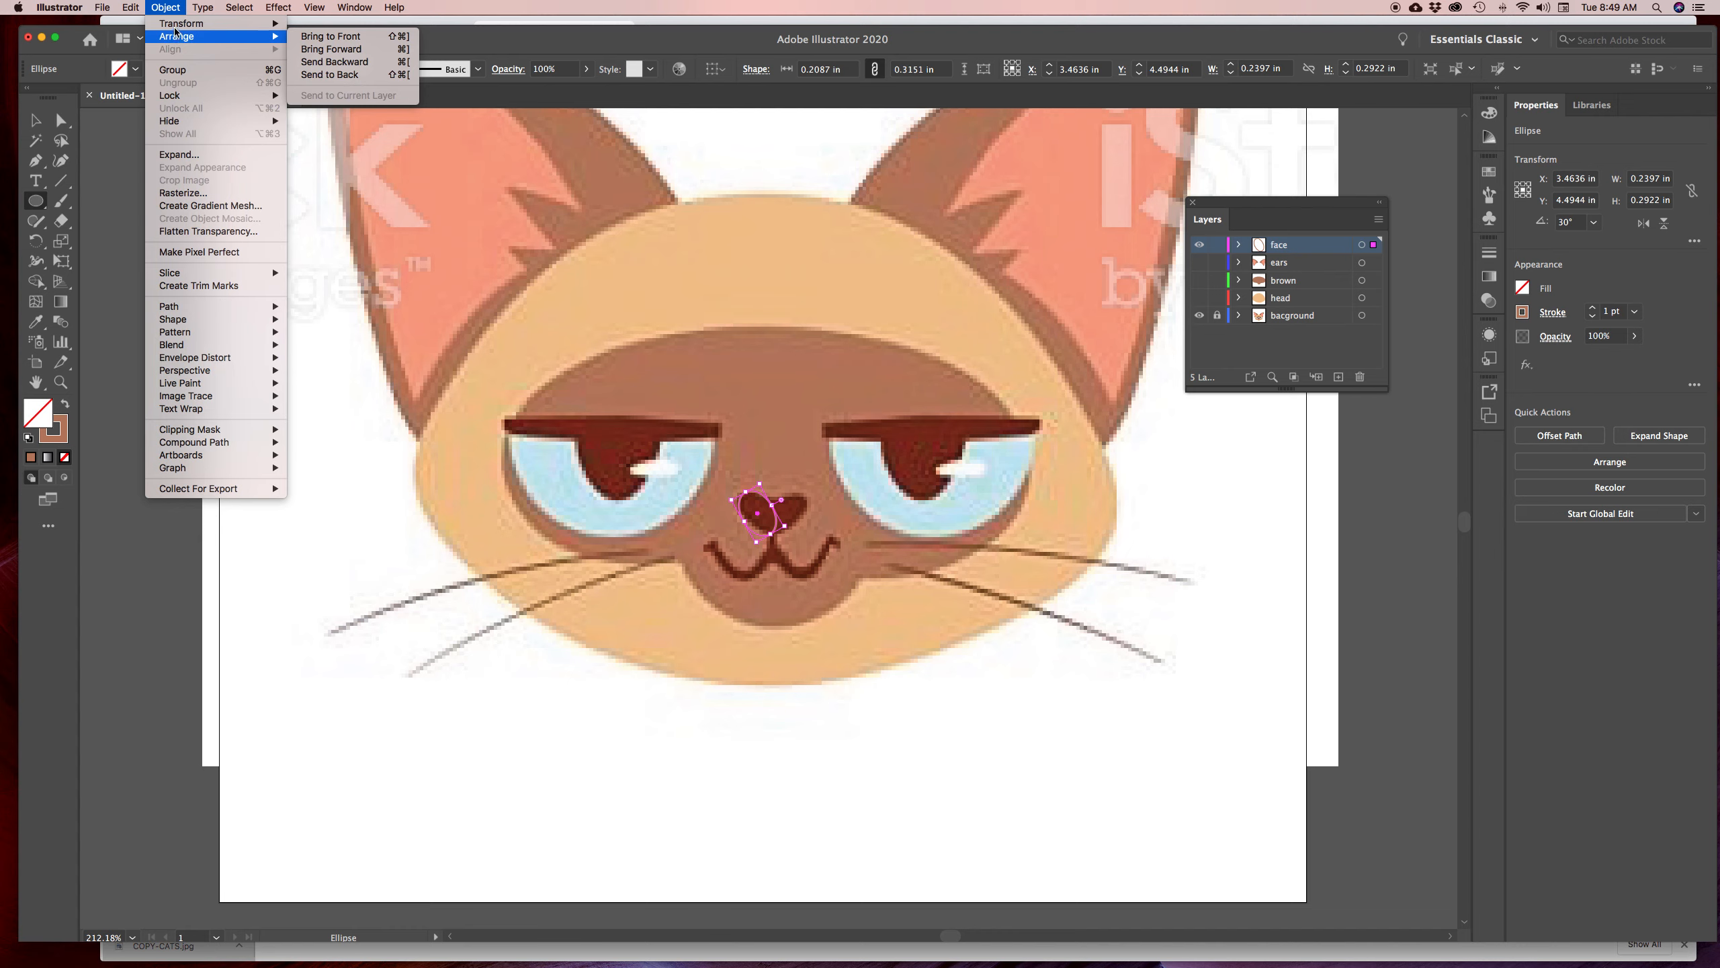
{"action": "left_click", "coordinate": [320, 73]}
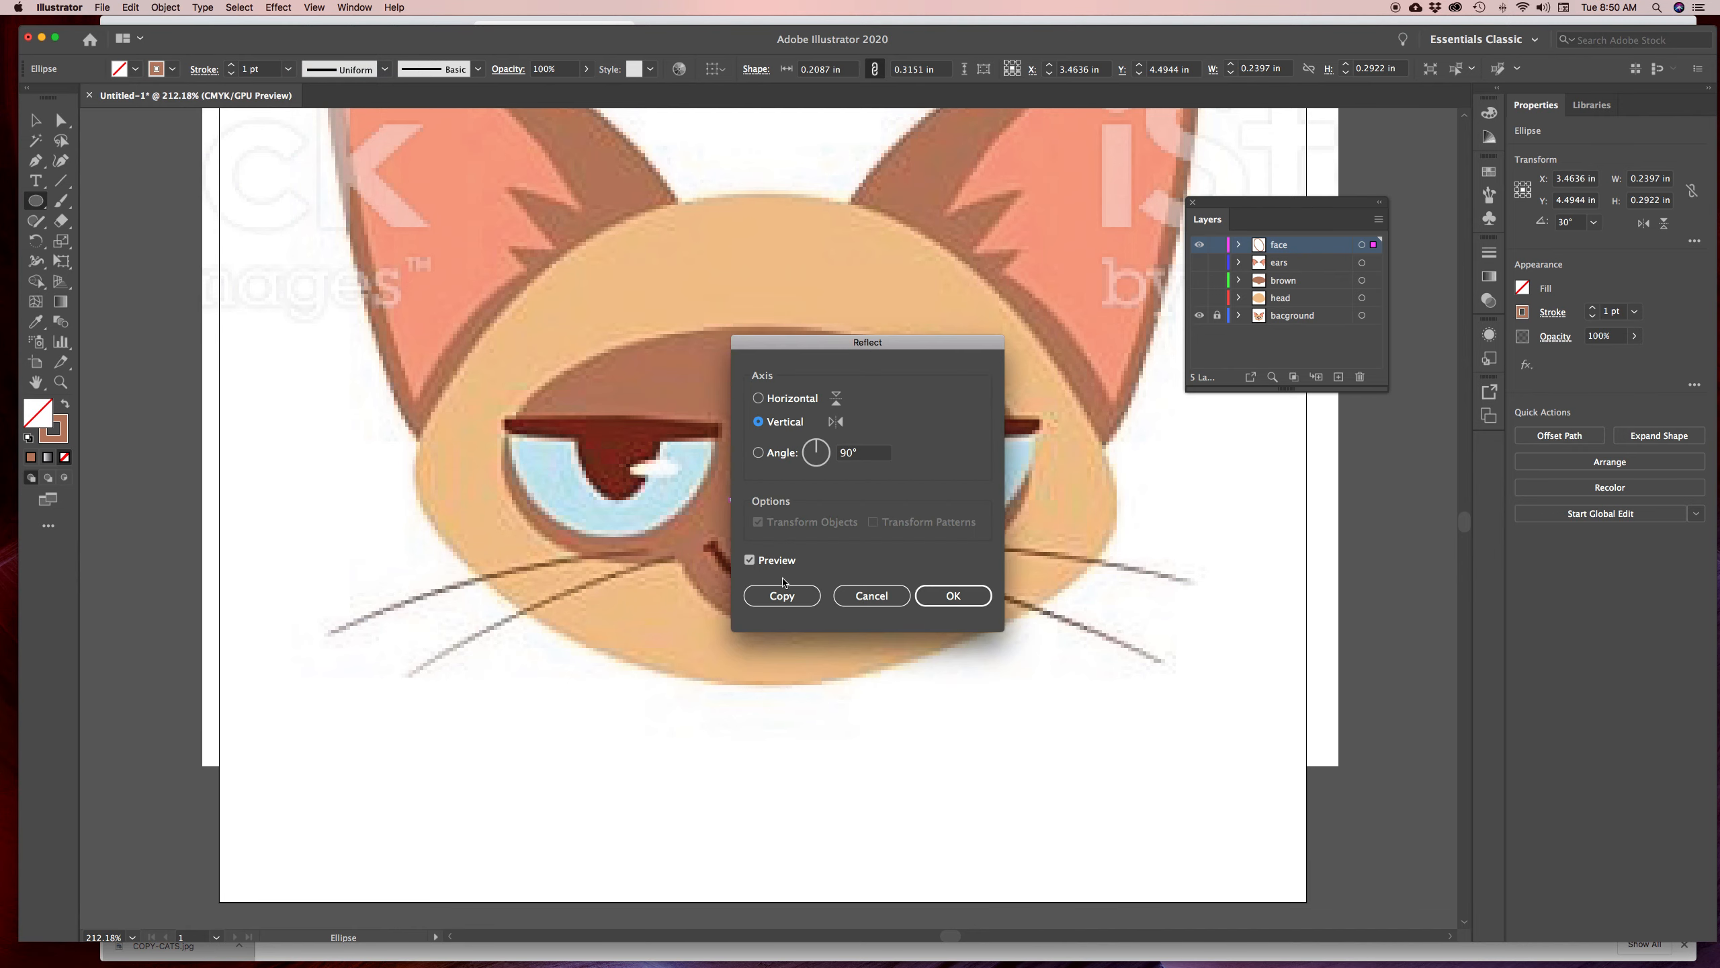
{"action": "left_click", "coordinate": [781, 596]}
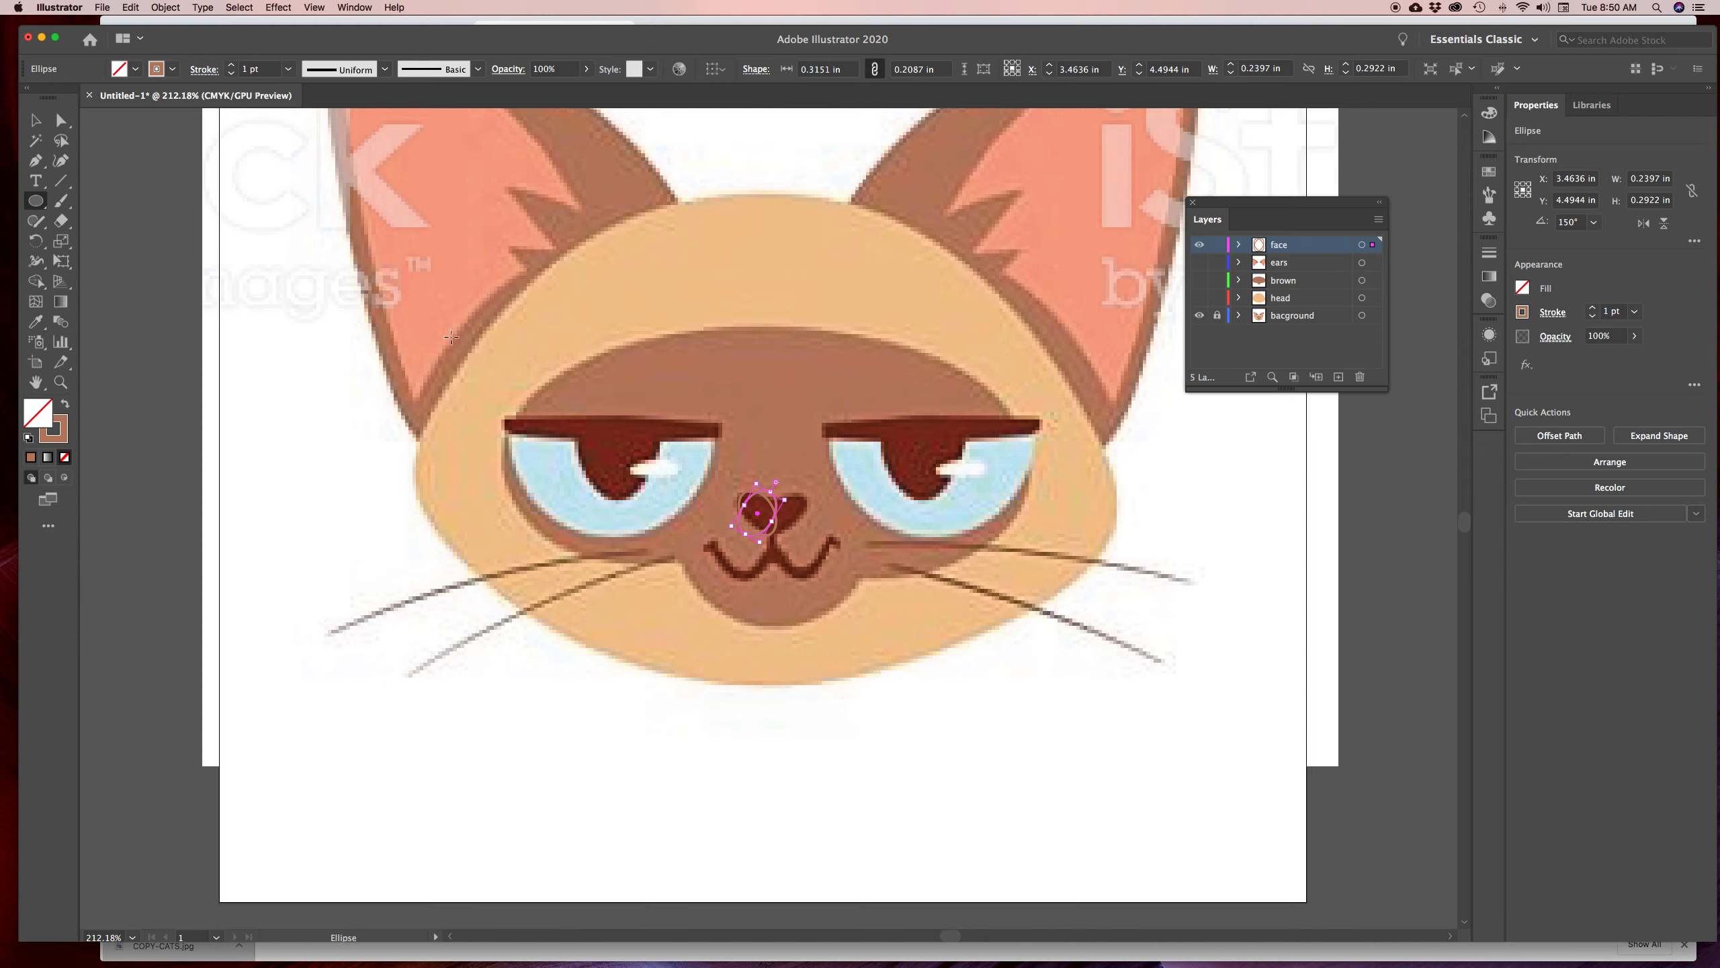
{"action": "left_click", "coordinate": [36, 120]}
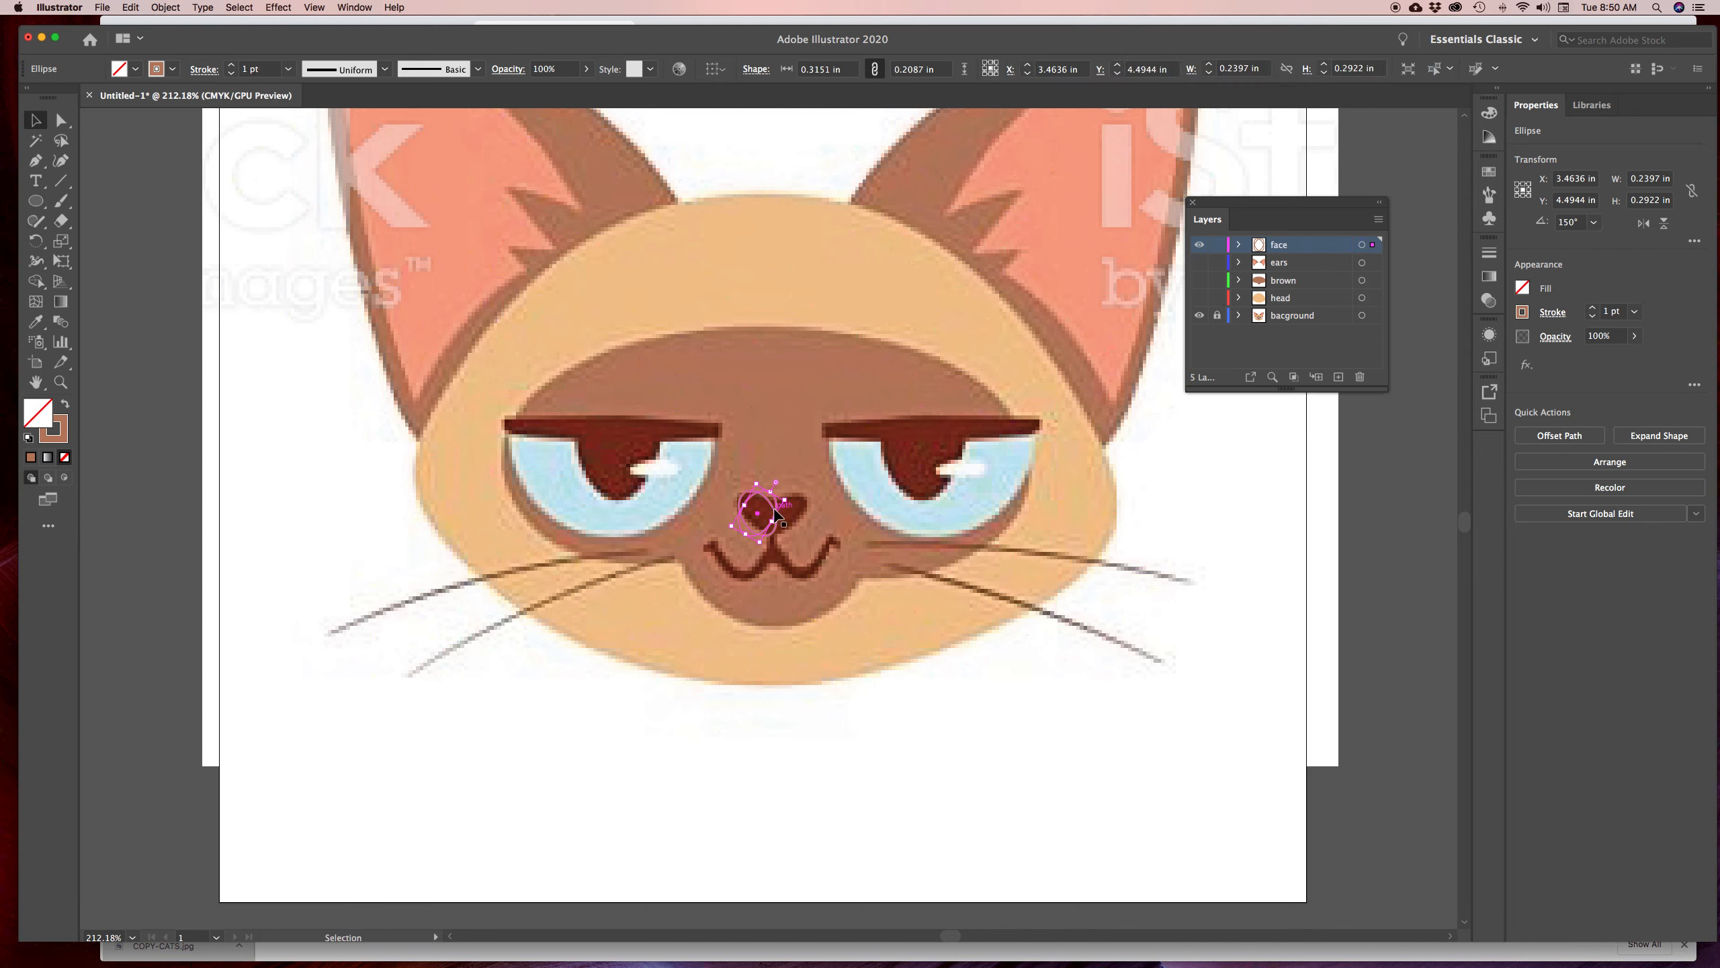
{"action": "left_click_drag", "start_coordinate": [777, 515], "coordinate": [808, 507]}
{"action": "left_click", "coordinate": [36, 281]}
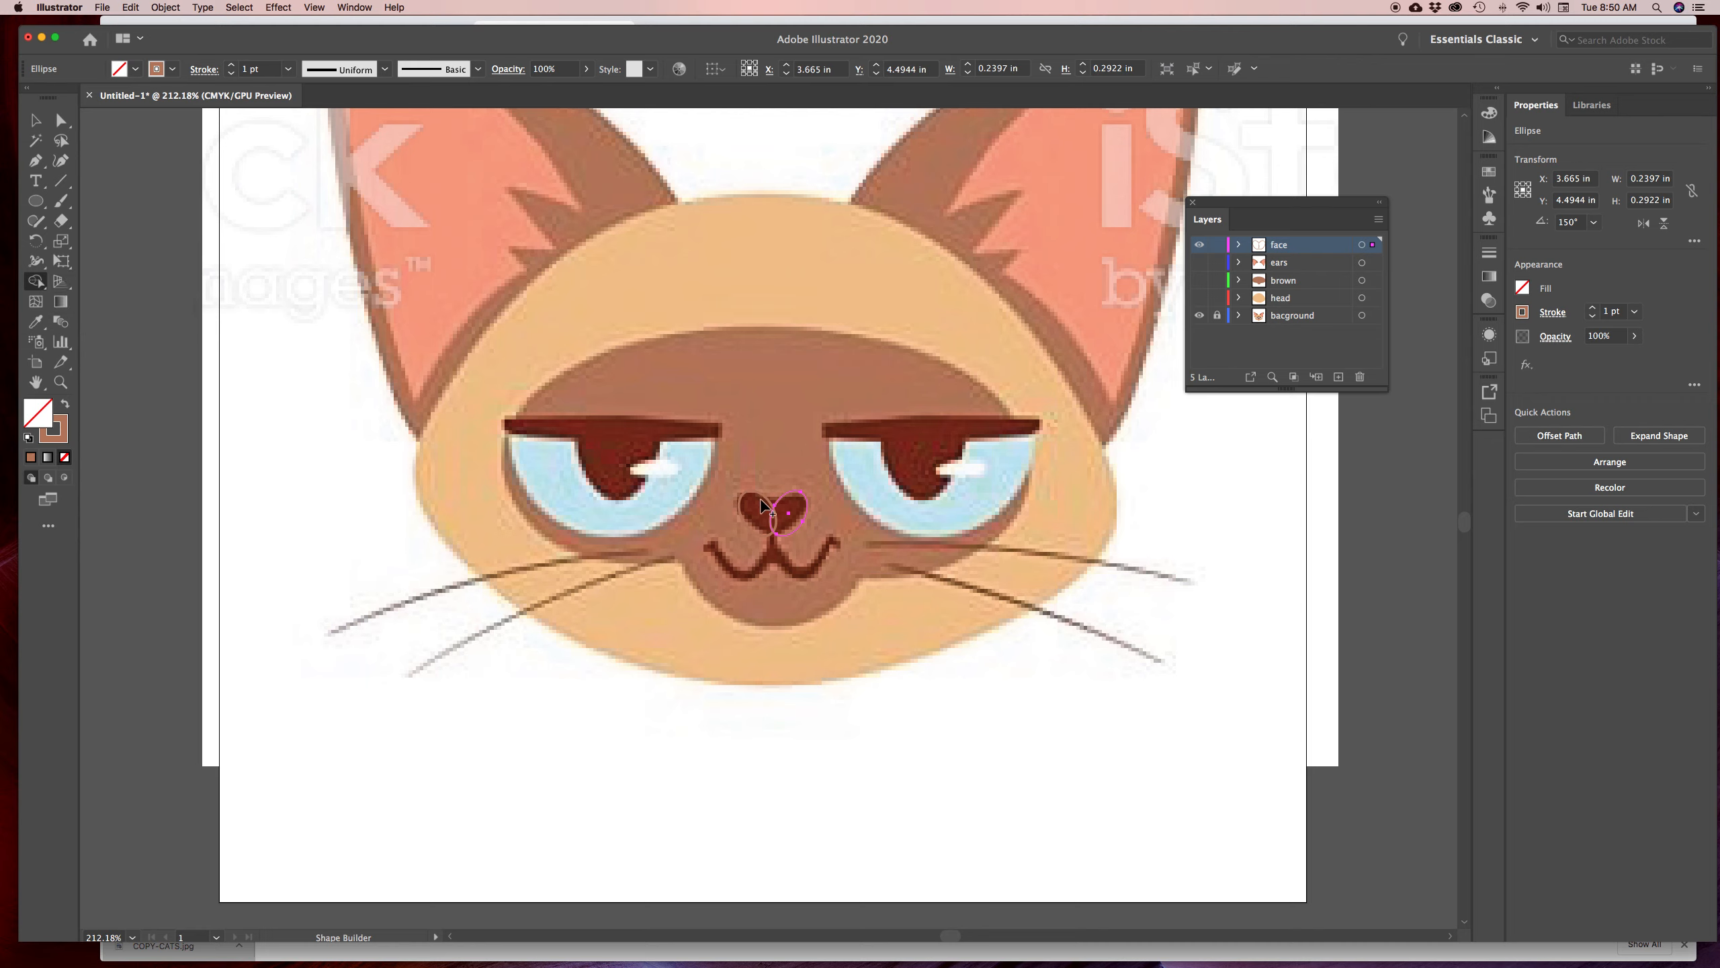
{"action": "left_click", "coordinate": [37, 120]}
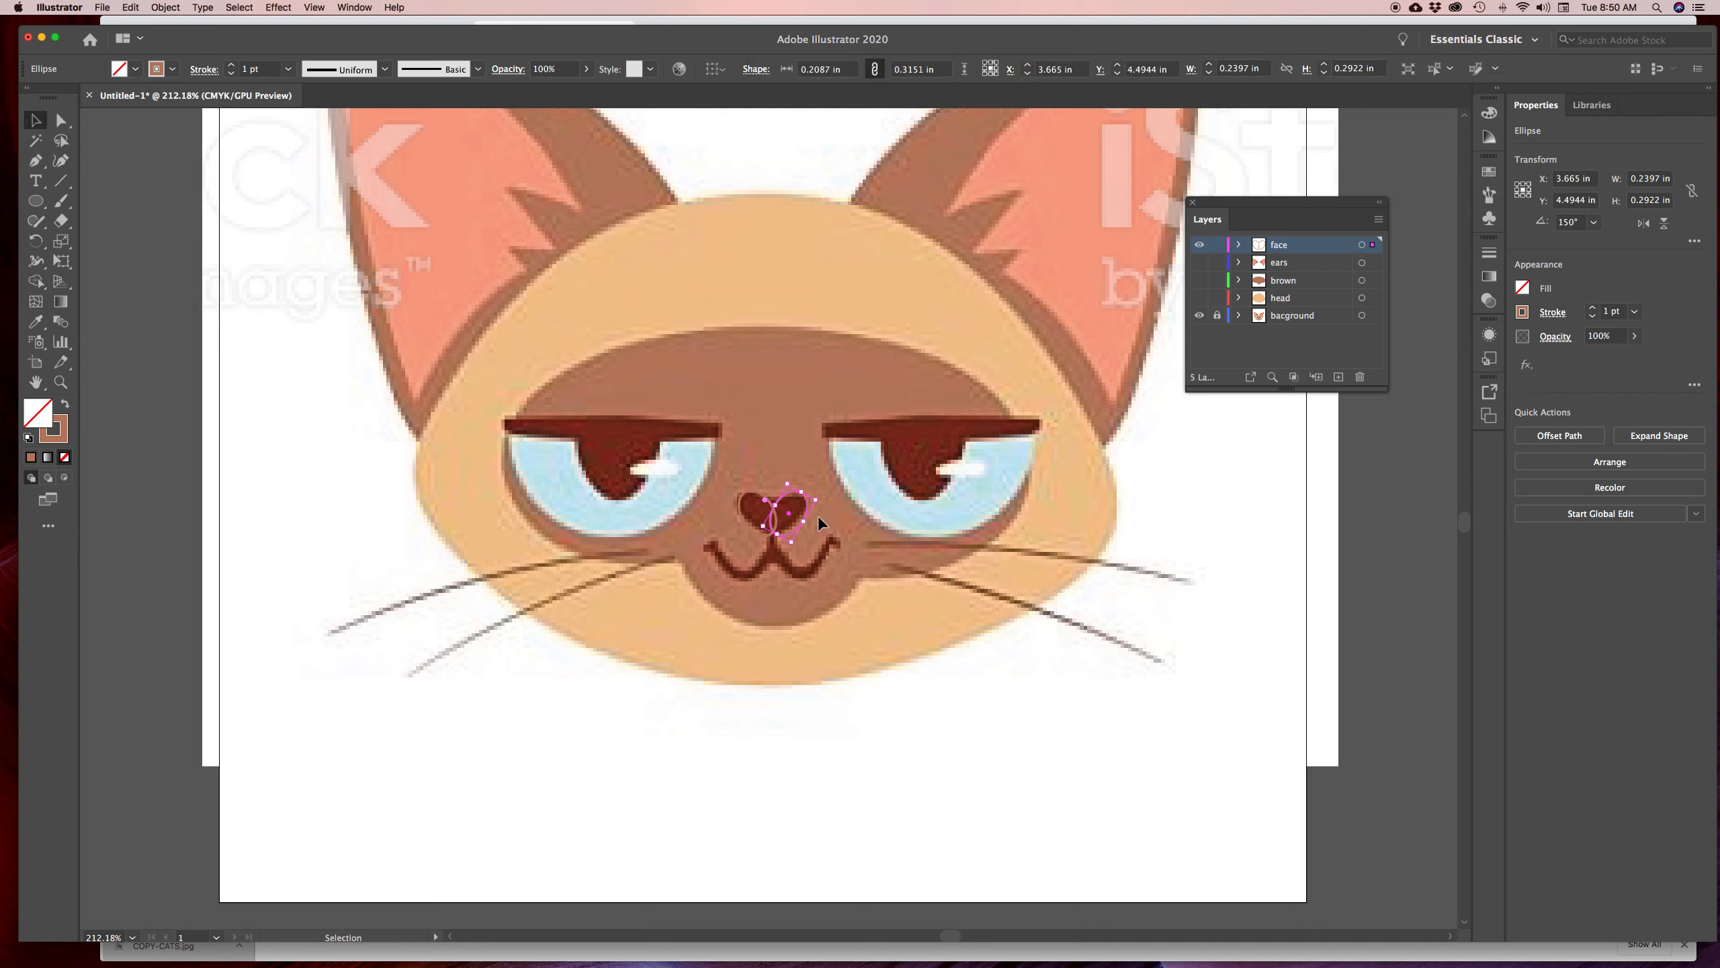
Merge the two overlapping nose ellipses into one heart-shaped path with the Shape Builder tool
{"action": "left_click", "coordinate": [751, 505], "text": "shift"}
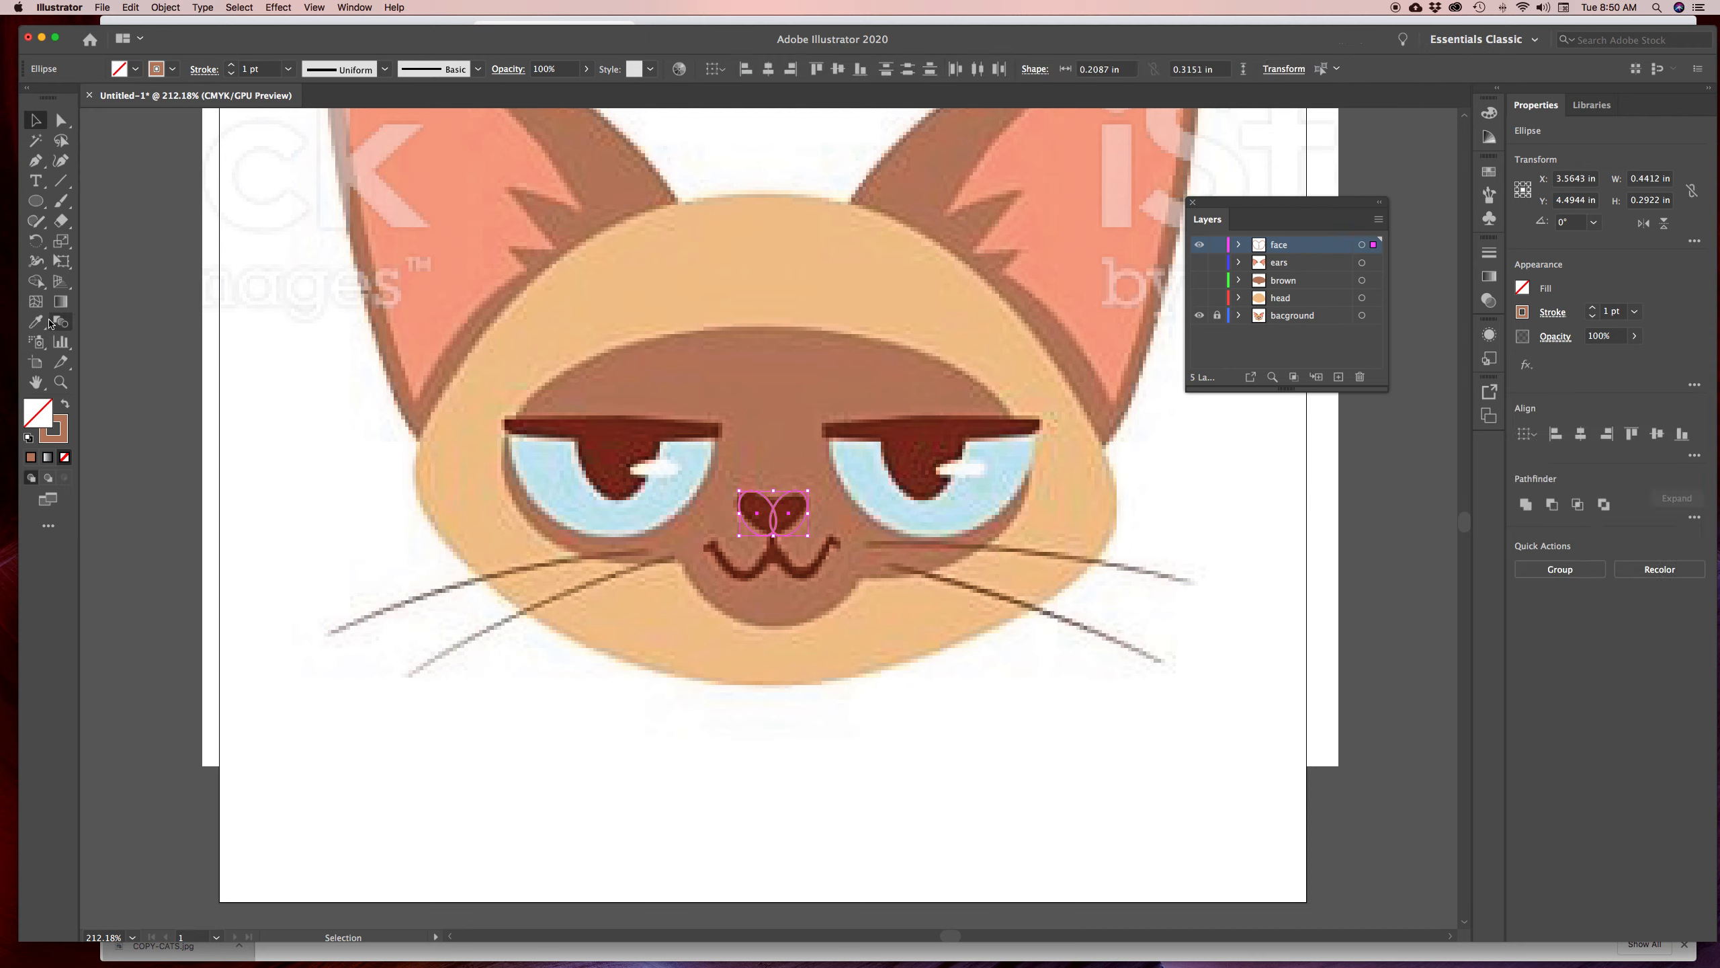
{"action": "left_click", "coordinate": [35, 281]}
{"action": "left_click_drag", "start_coordinate": [754, 511], "coordinate": [792, 523]}
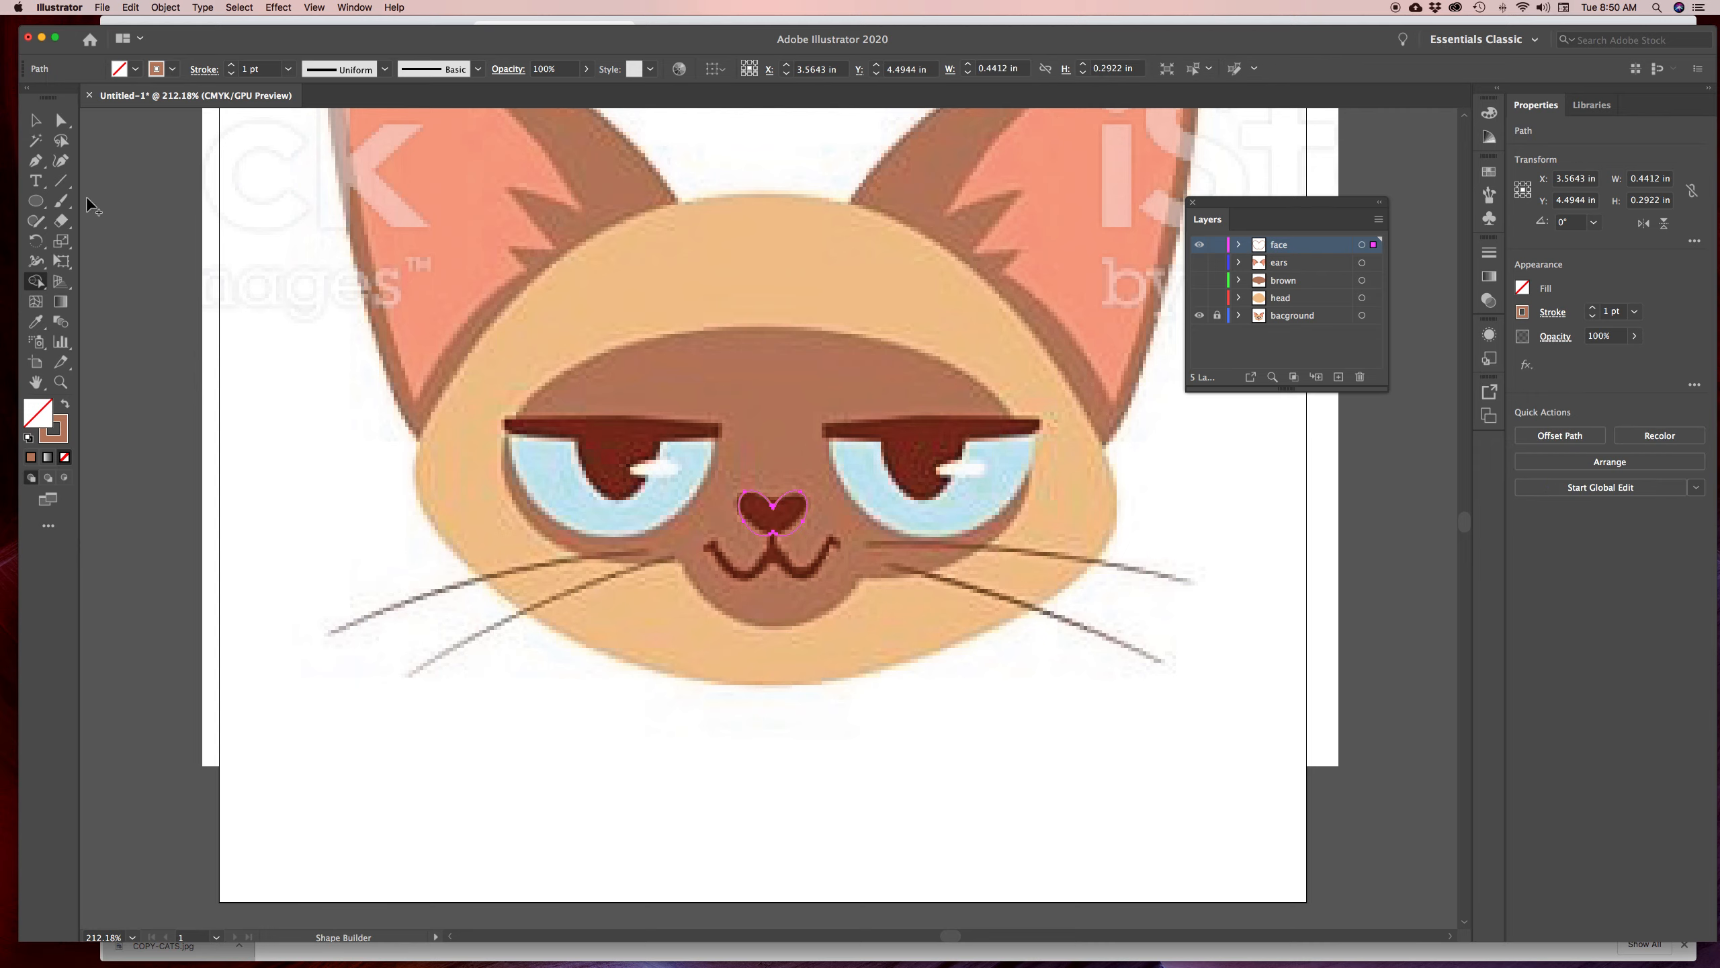
Trace the left half of the mouth with the Pen tool, running from the nose's base down and curving up to the mouth corner
{"action": "left_click", "coordinate": [35, 161]}
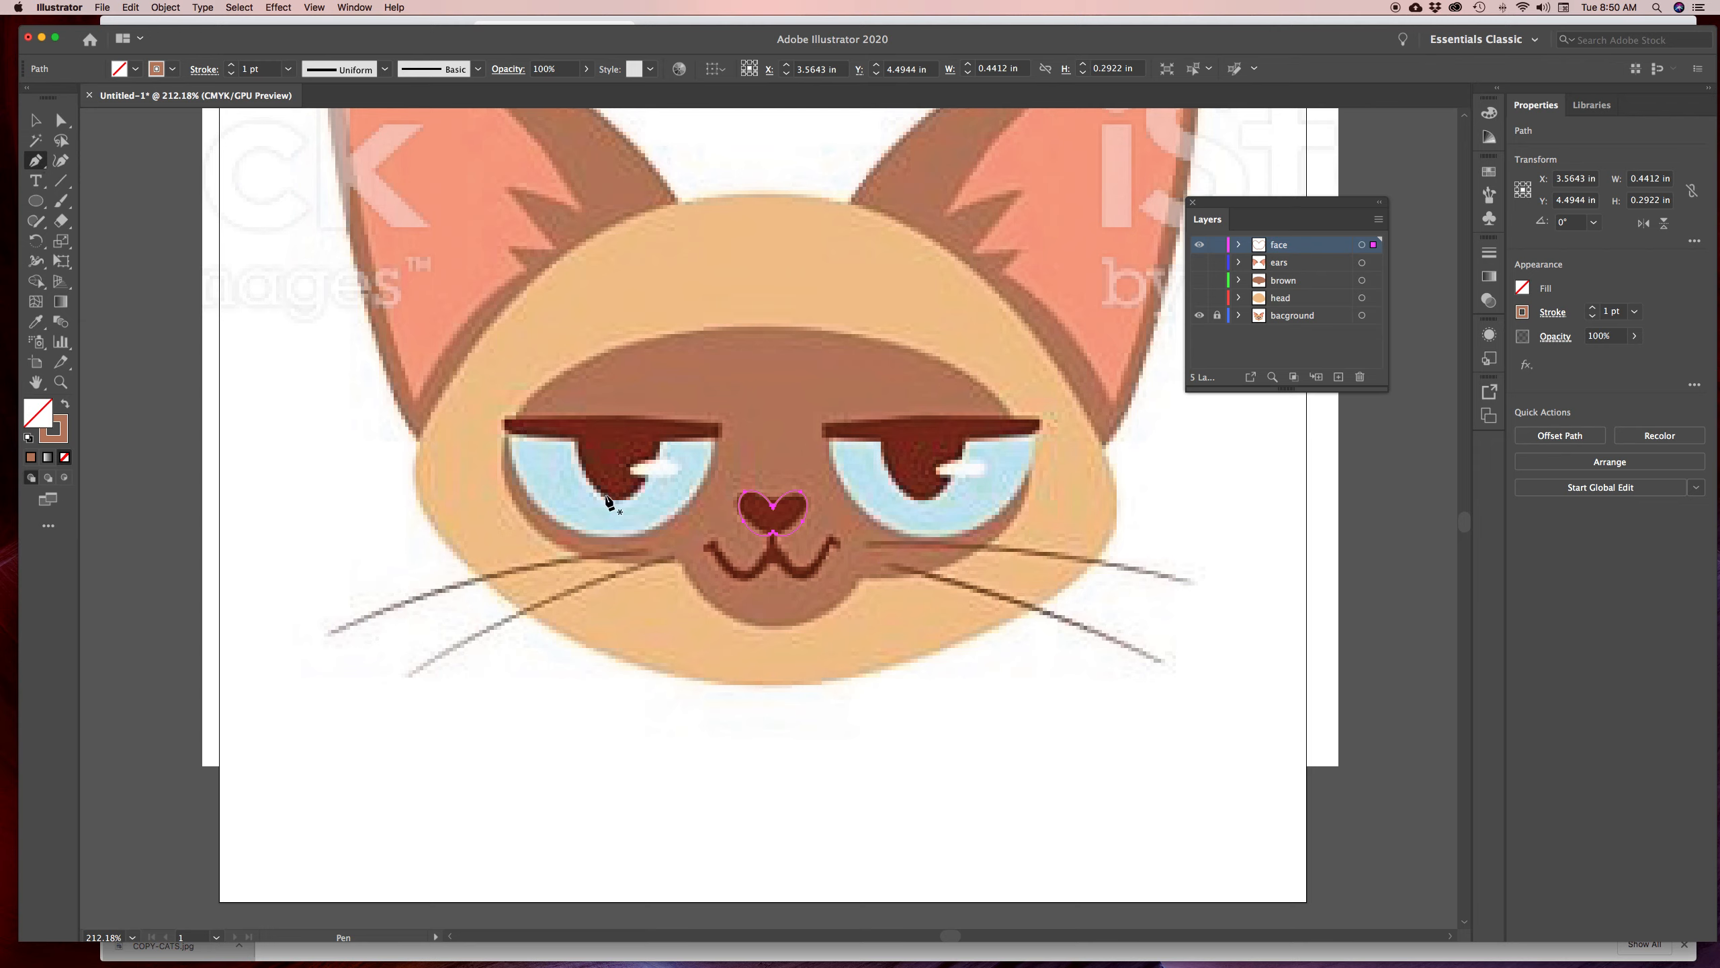
{"action": "left_click", "coordinate": [773, 528]}
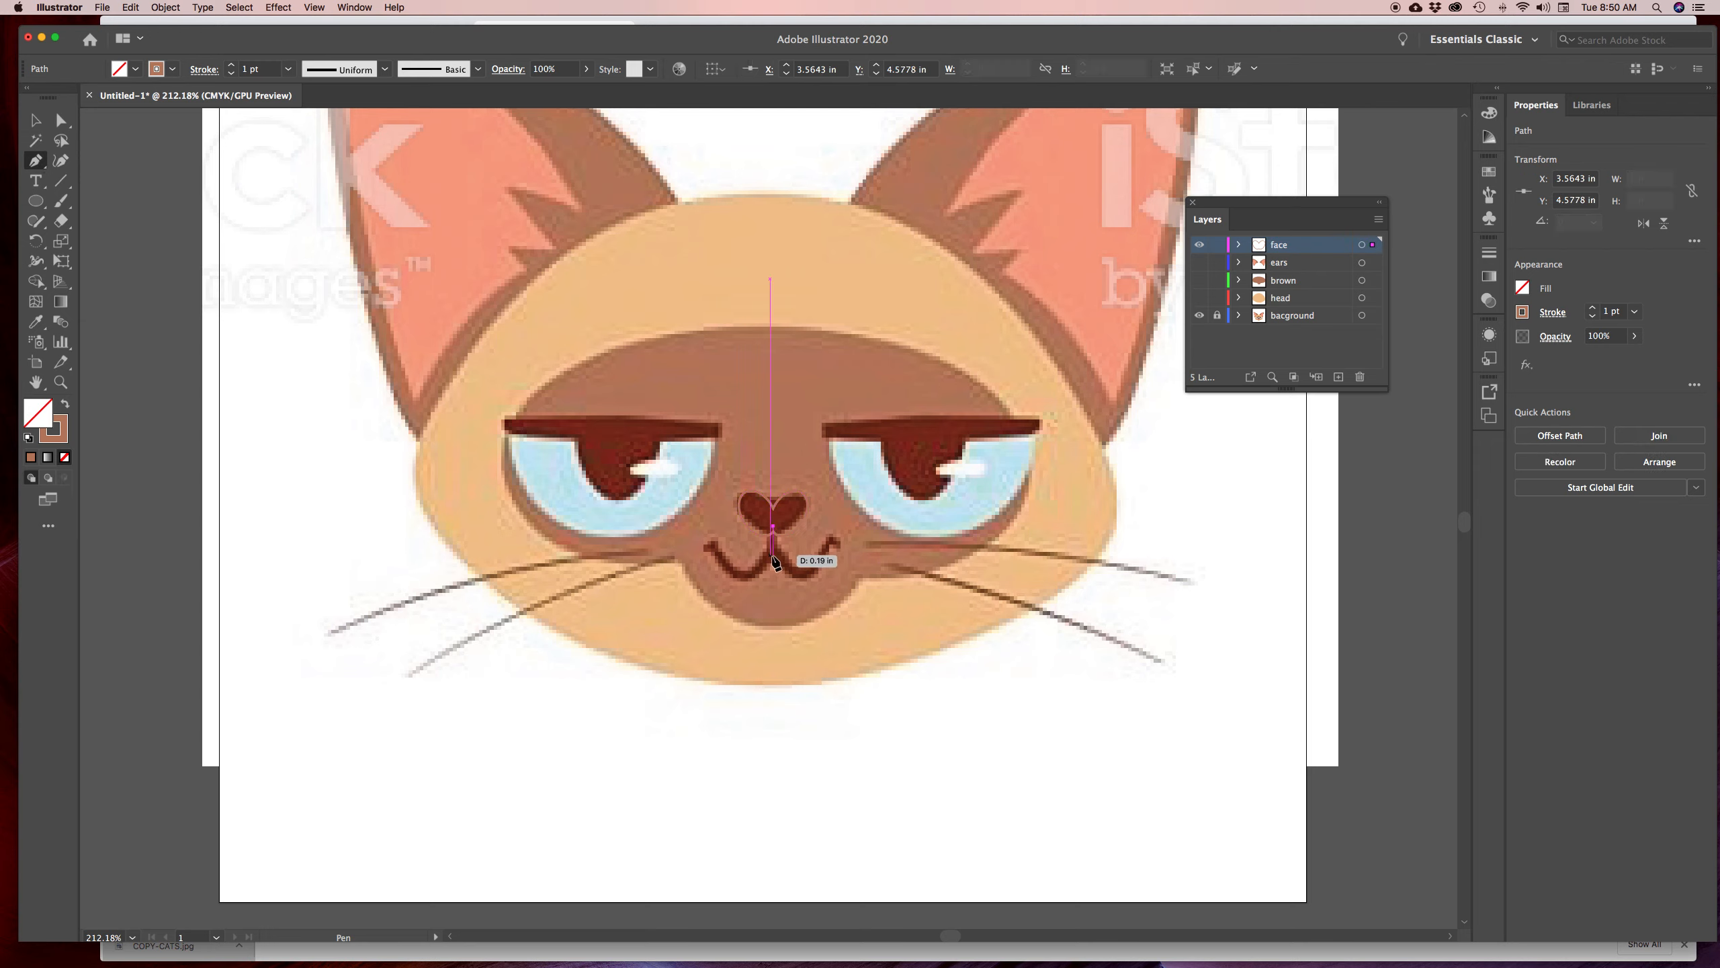
{"action": "left_click", "coordinate": [775, 560]}
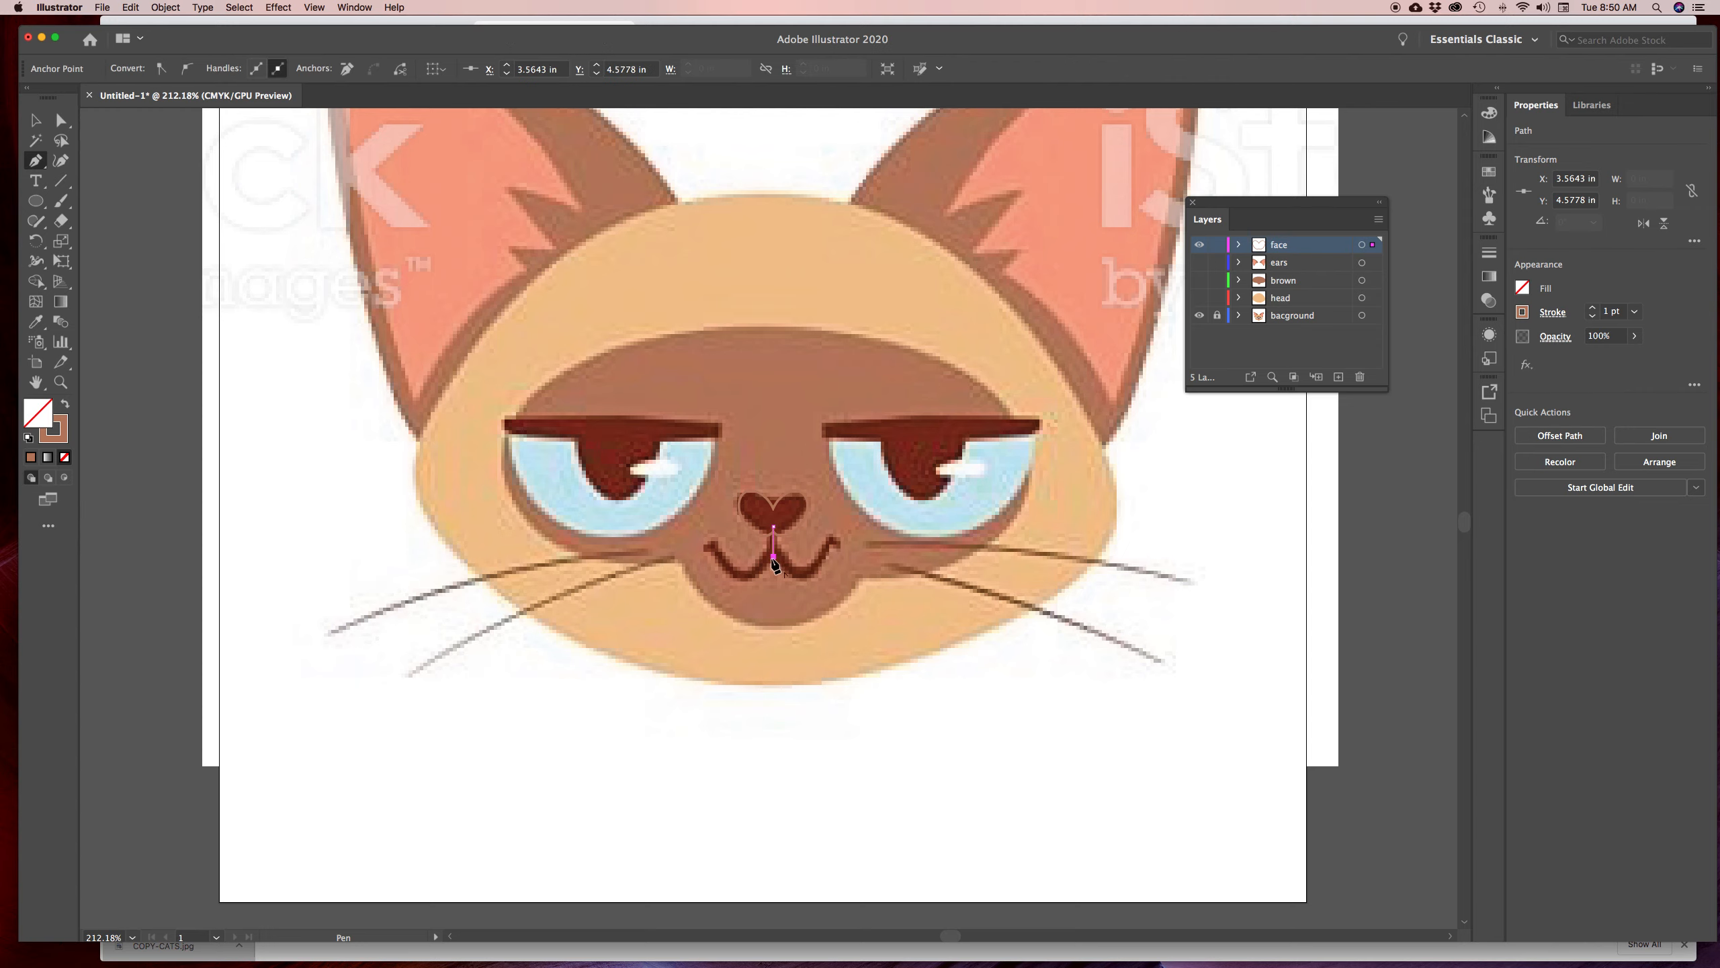
{"action": "left_click", "coordinate": [739, 579]}
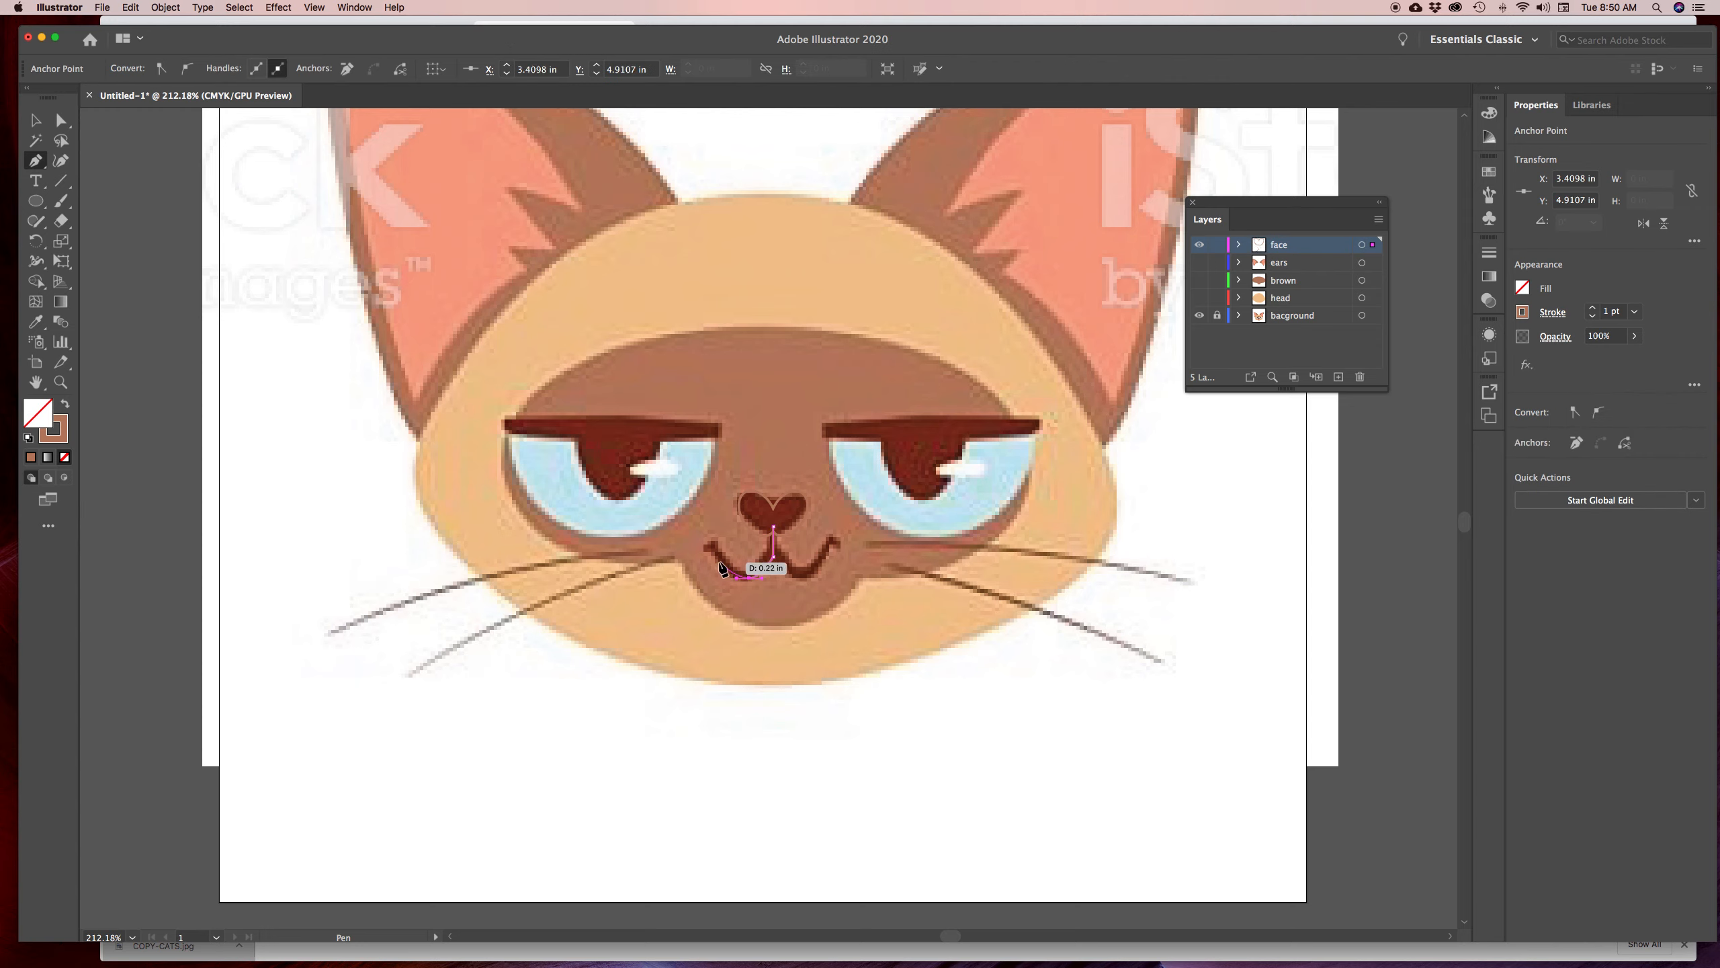
{"action": "left_click_drag", "start_coordinate": [715, 557], "coordinate": [726, 521]}
Give the mouth path a 4 pt stroke in the dark brown sampled from the reference nose, with no fill
{"action": "left_click", "coordinate": [1491, 256]}
{"action": "left_click", "coordinate": [1314, 267]}
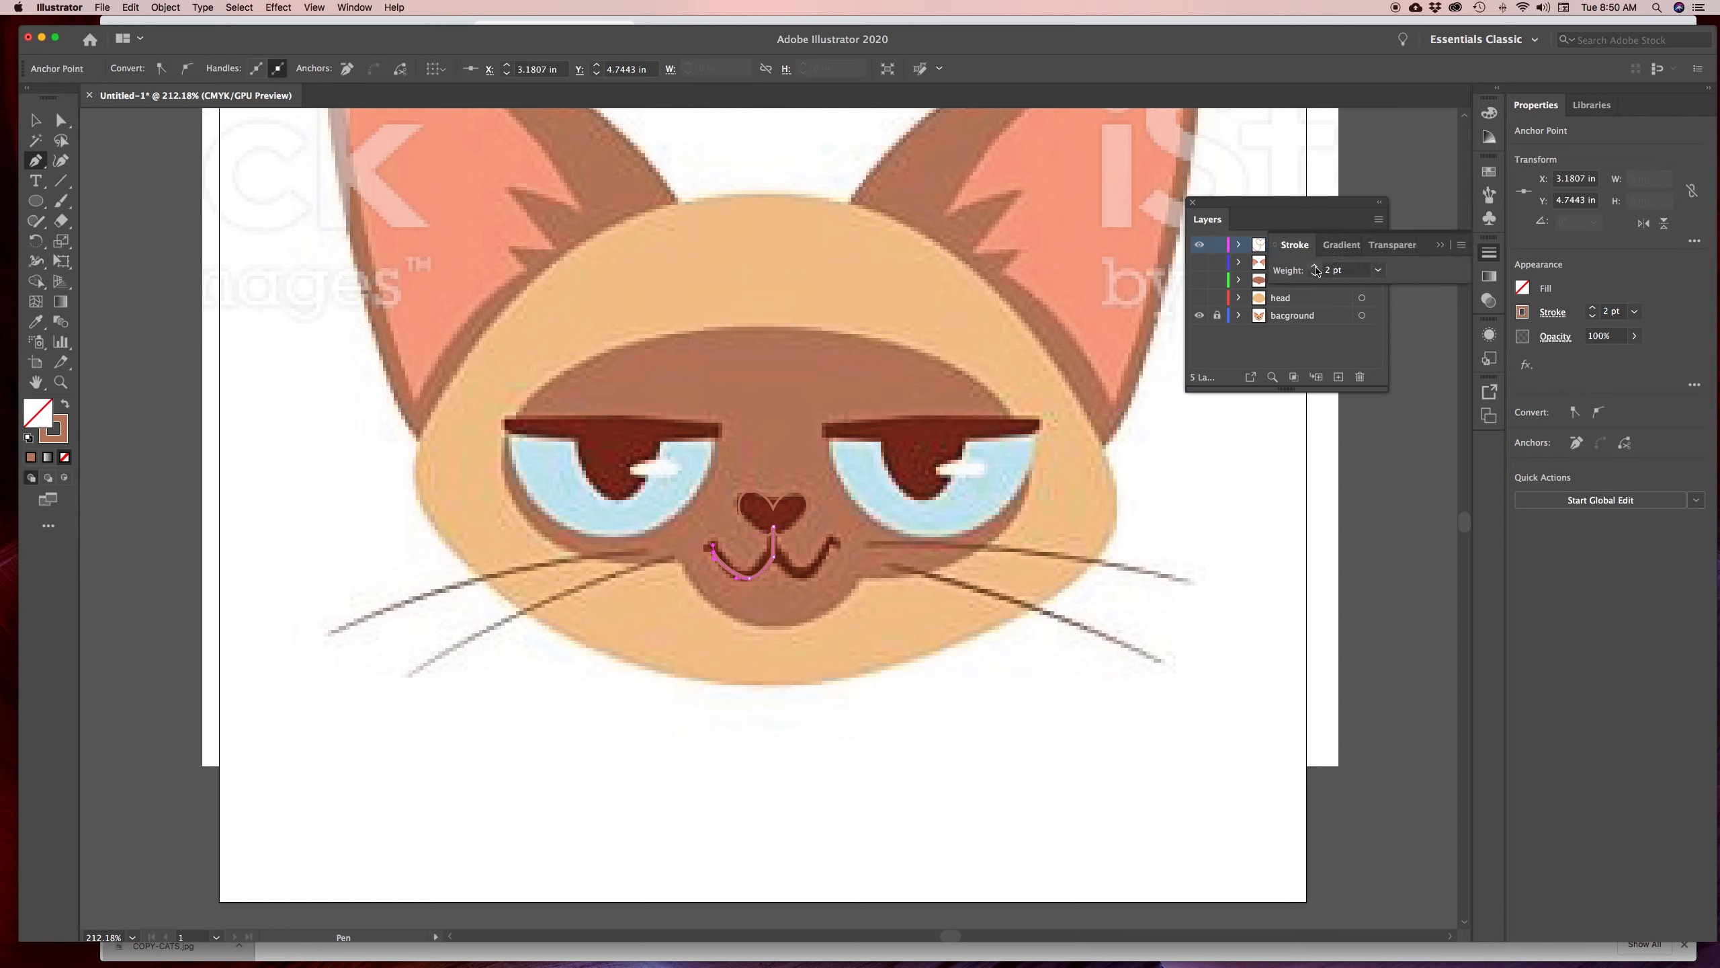
{"action": "left_click", "coordinate": [1315, 267]}
{"action": "left_click", "coordinate": [1314, 267]}
{"action": "left_click", "coordinate": [36, 322]}
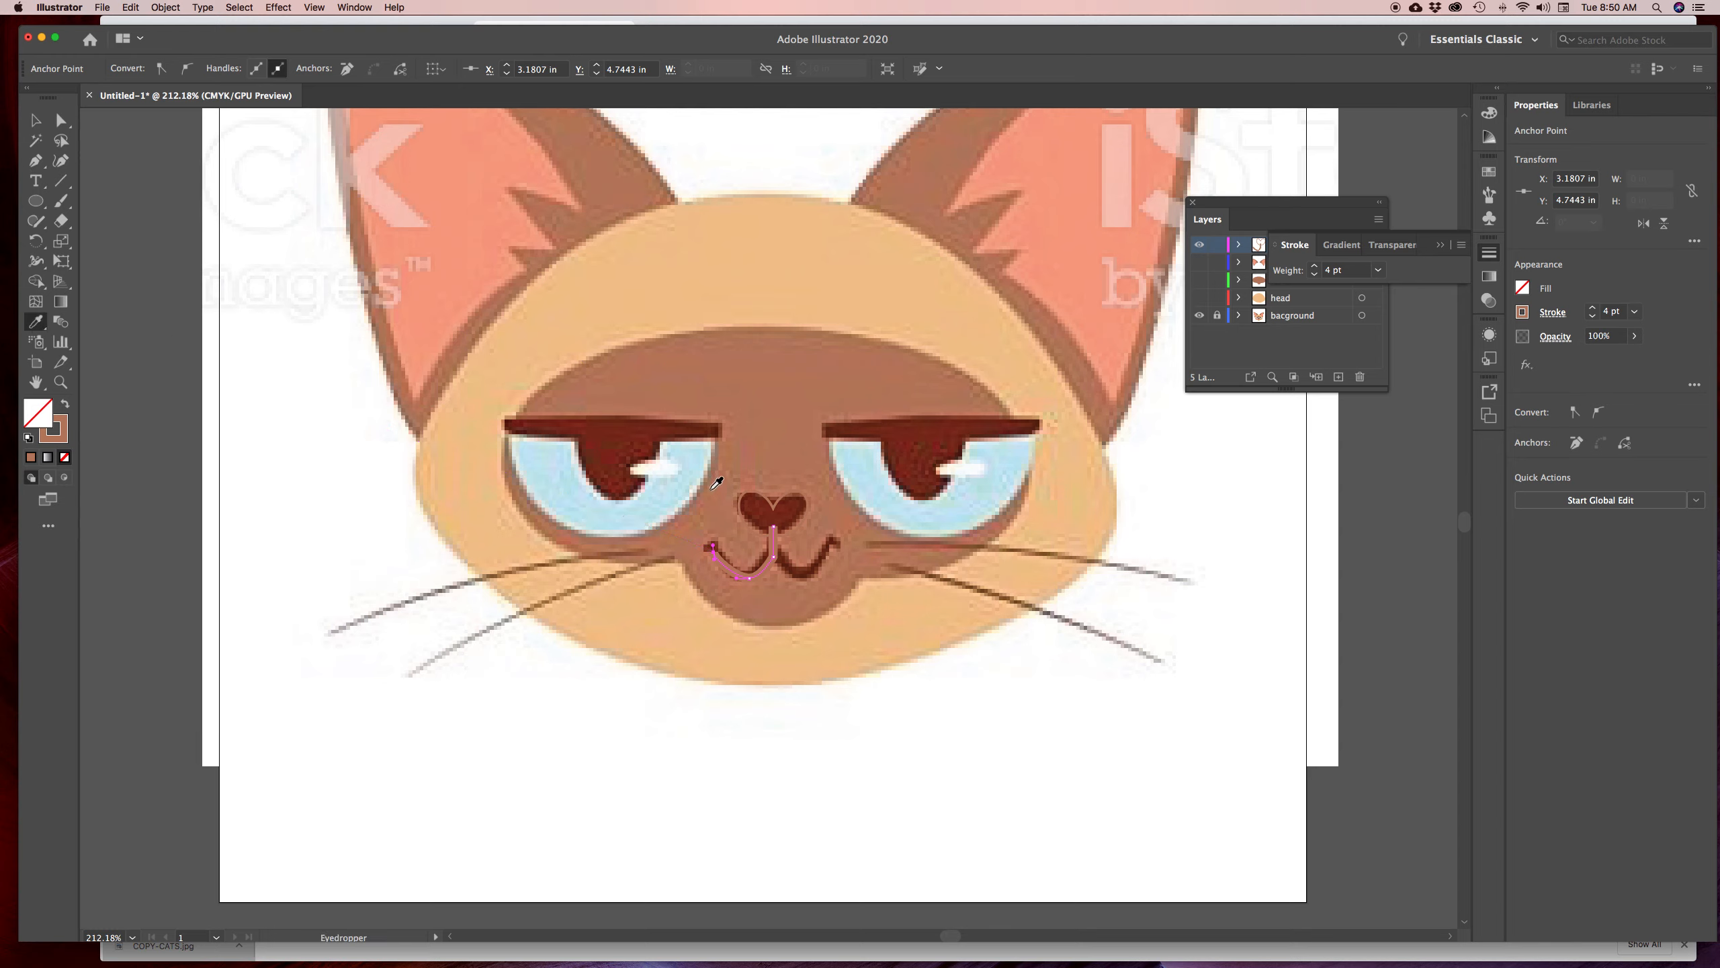
{"action": "left_click", "coordinate": [744, 502]}
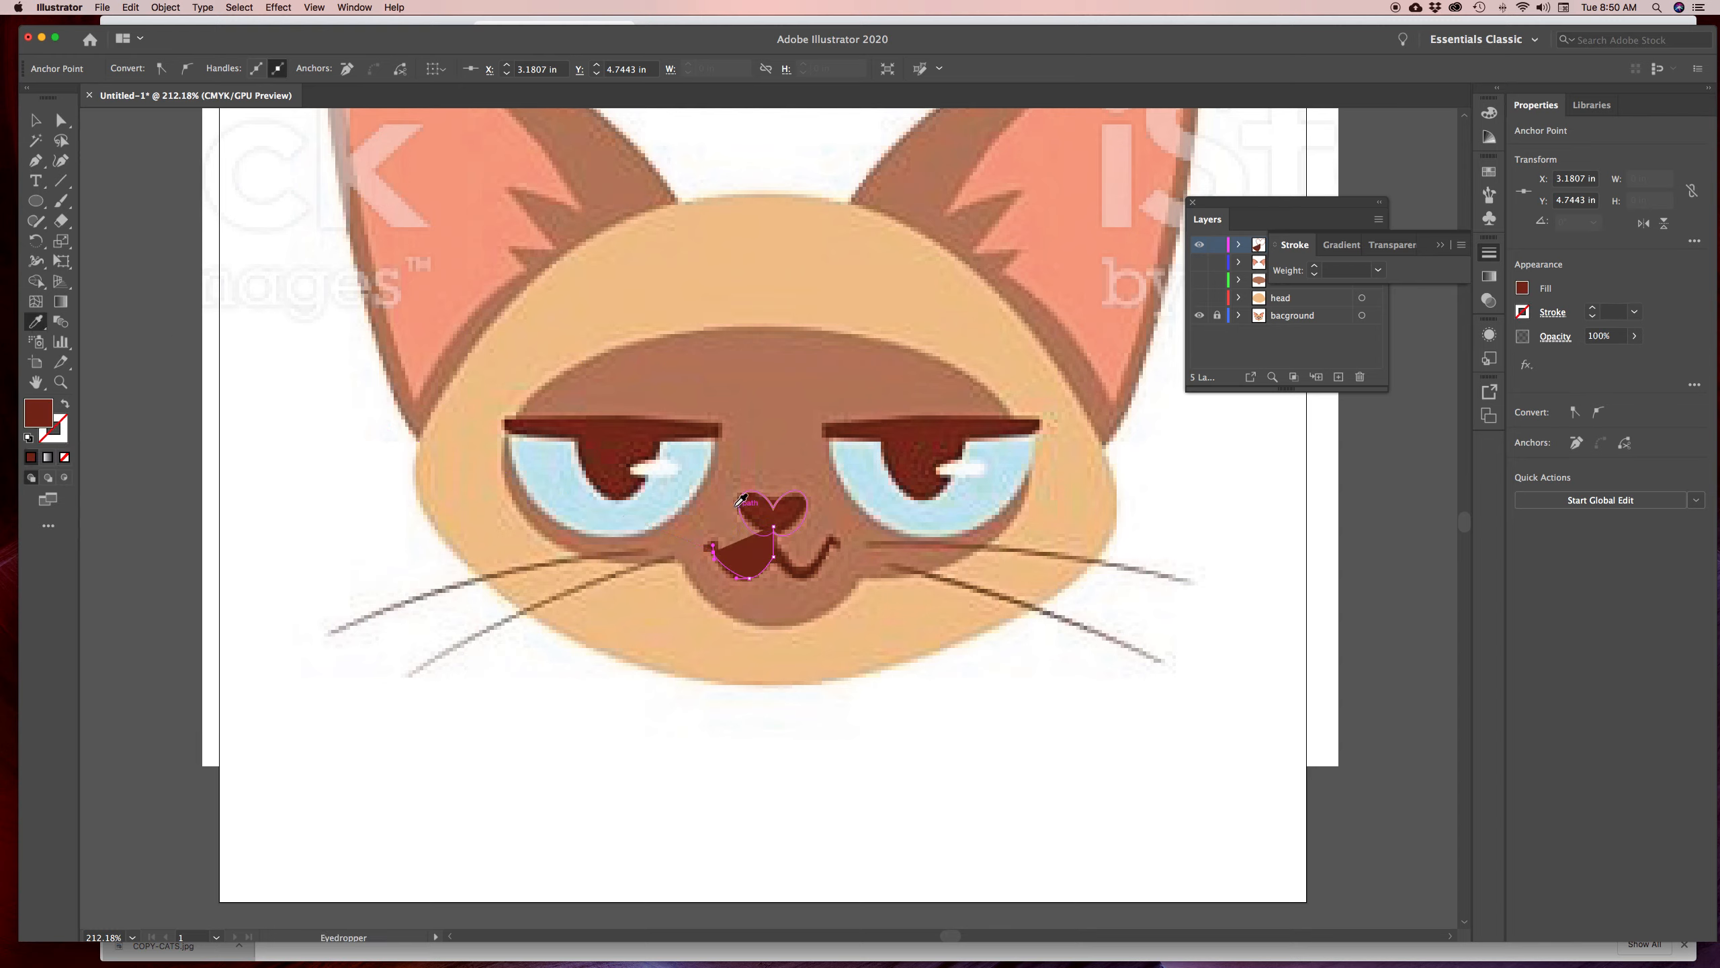
{"action": "left_click", "coordinate": [65, 407]}
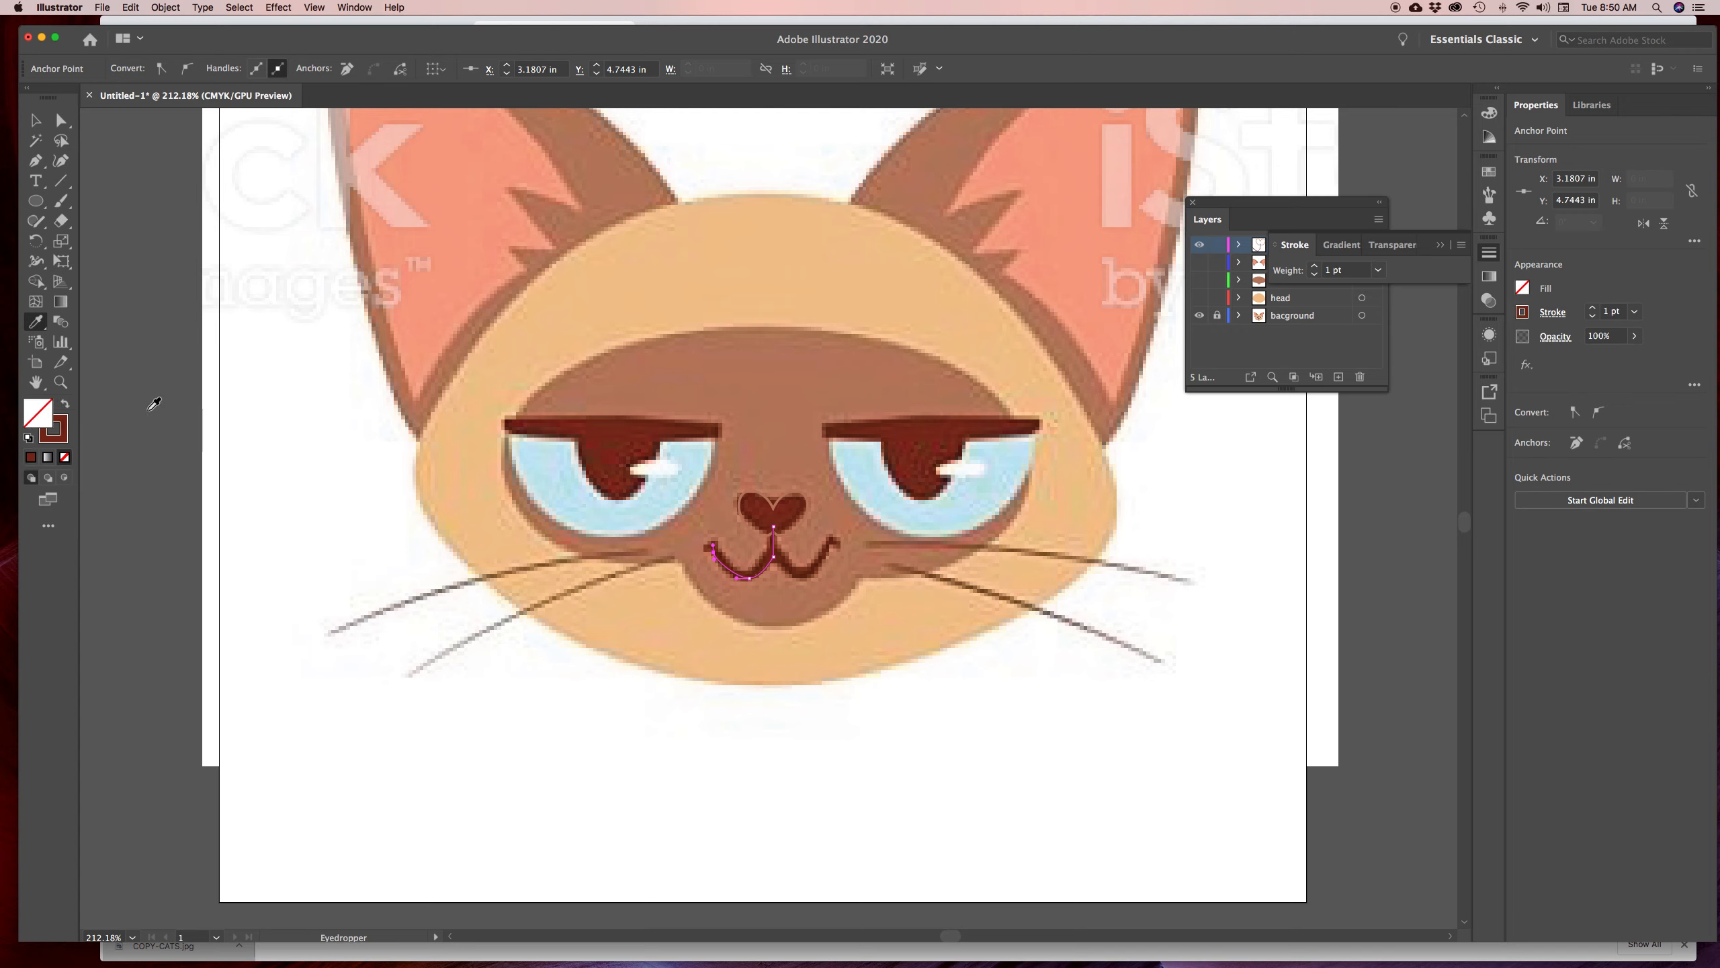
{"action": "left_click", "coordinate": [1314, 267]}
{"action": "left_click", "coordinate": [166, 9]}
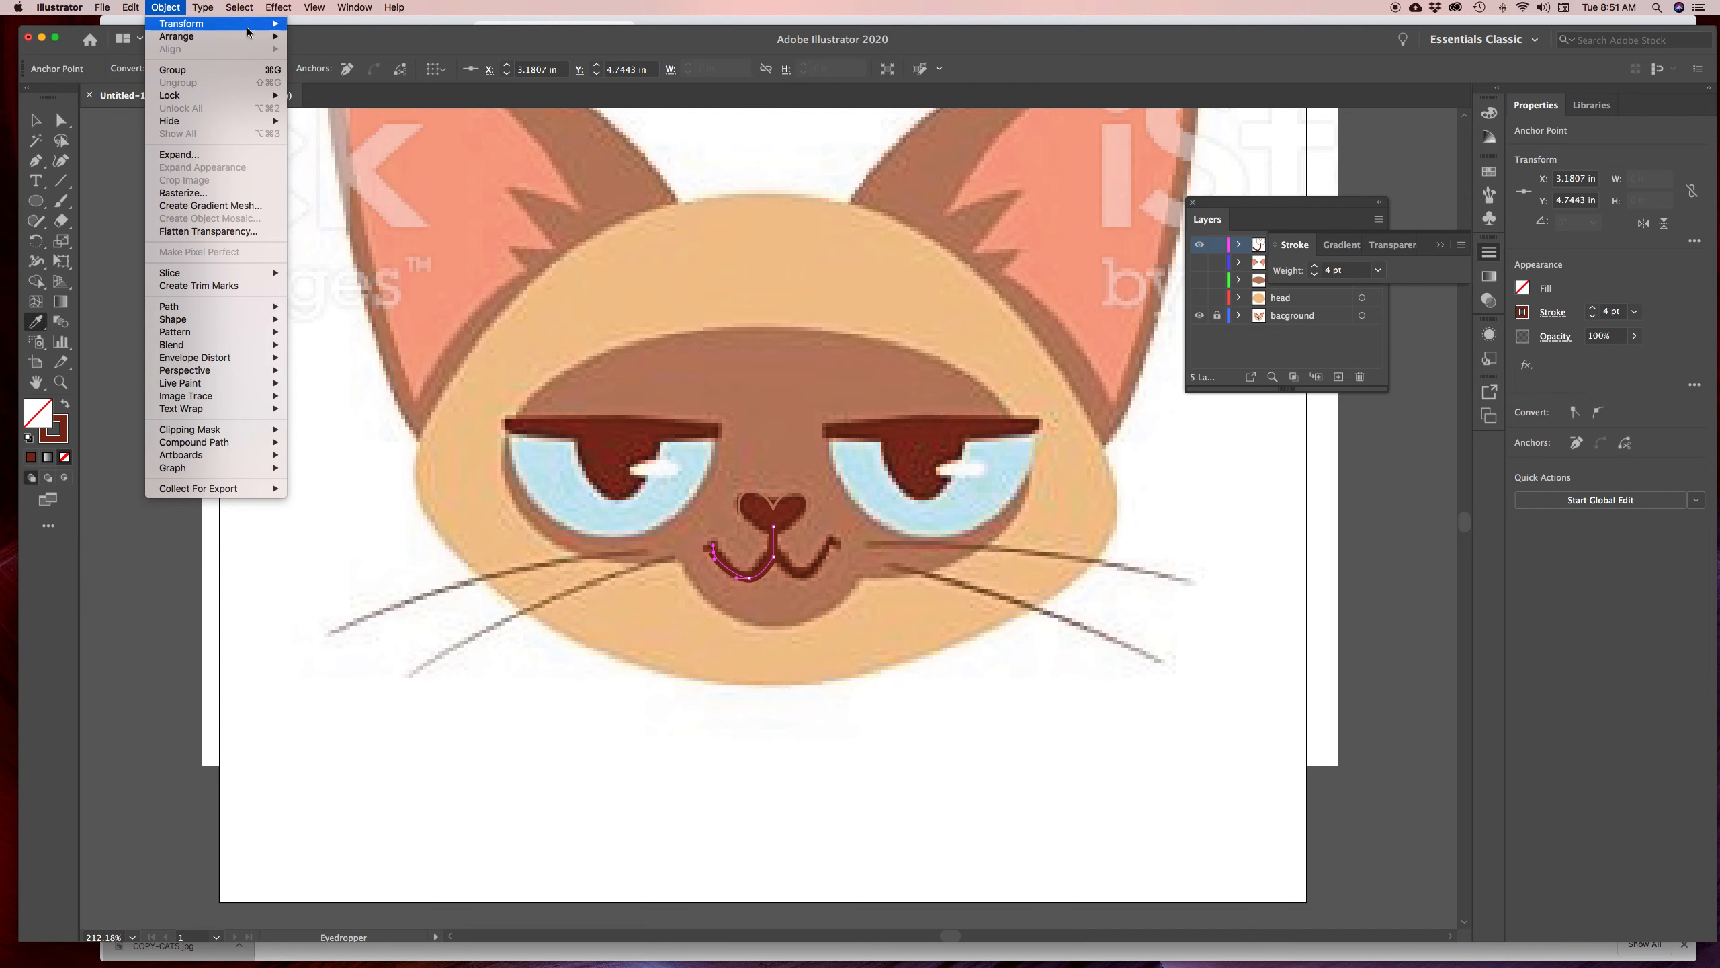
{"action": "mouse_move", "coordinate": [249, 28]}
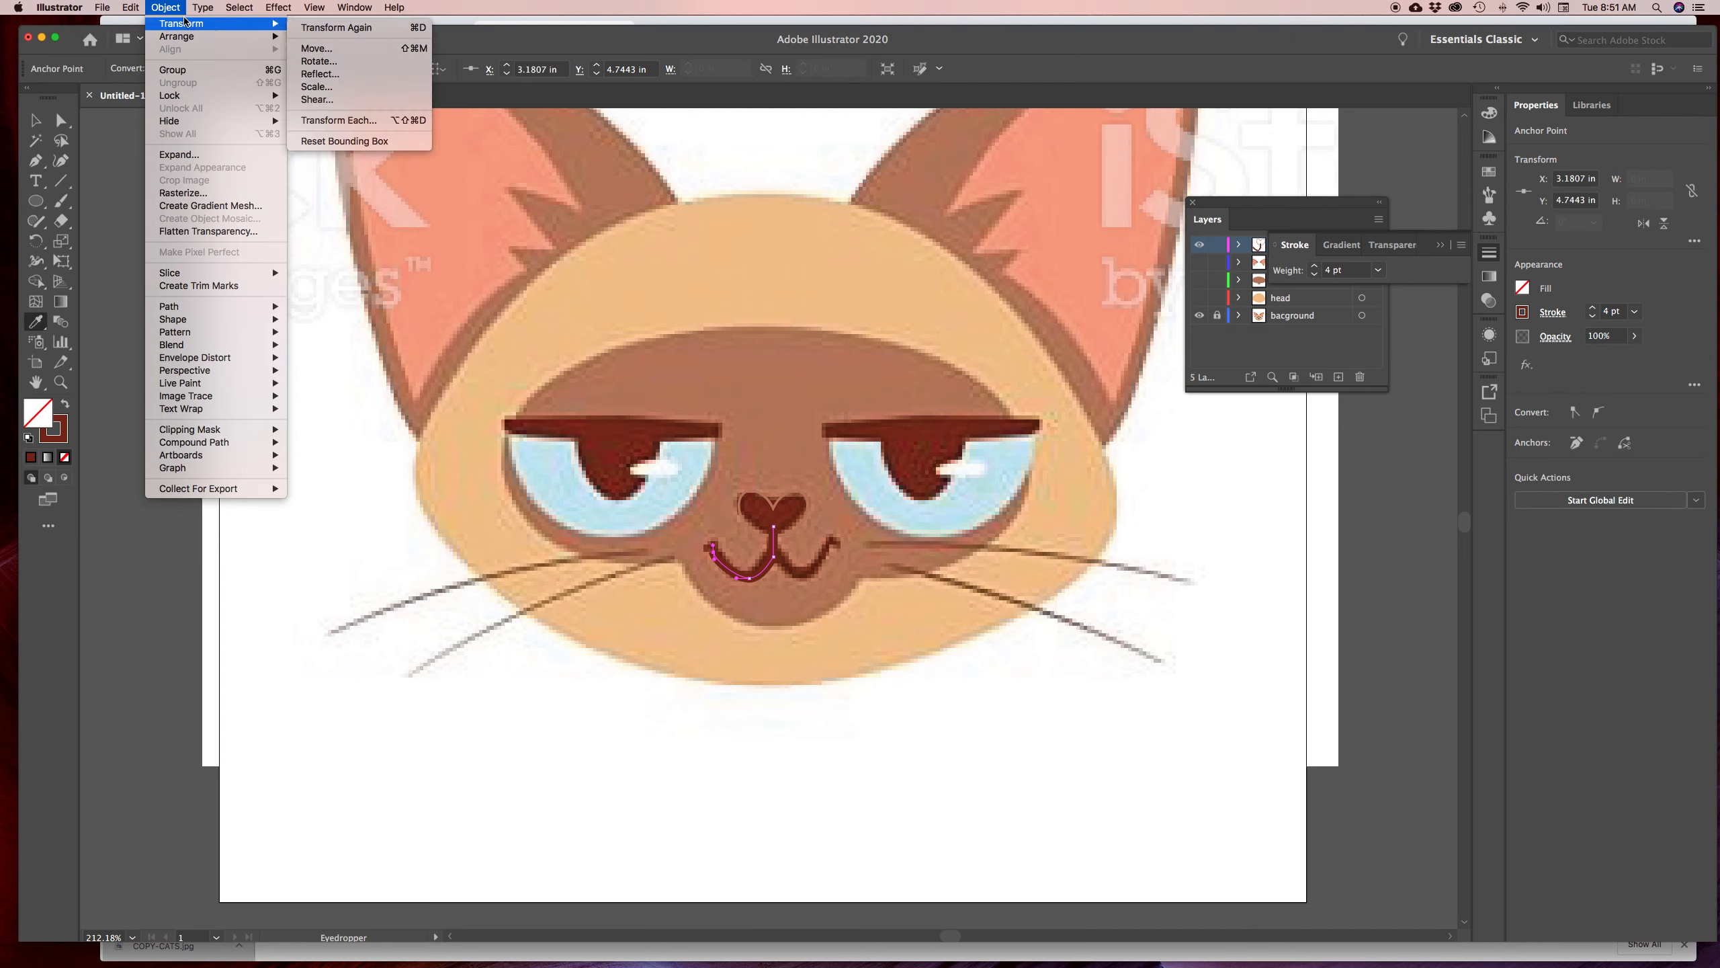
{"action": "mouse_move", "coordinate": [137, 13]}
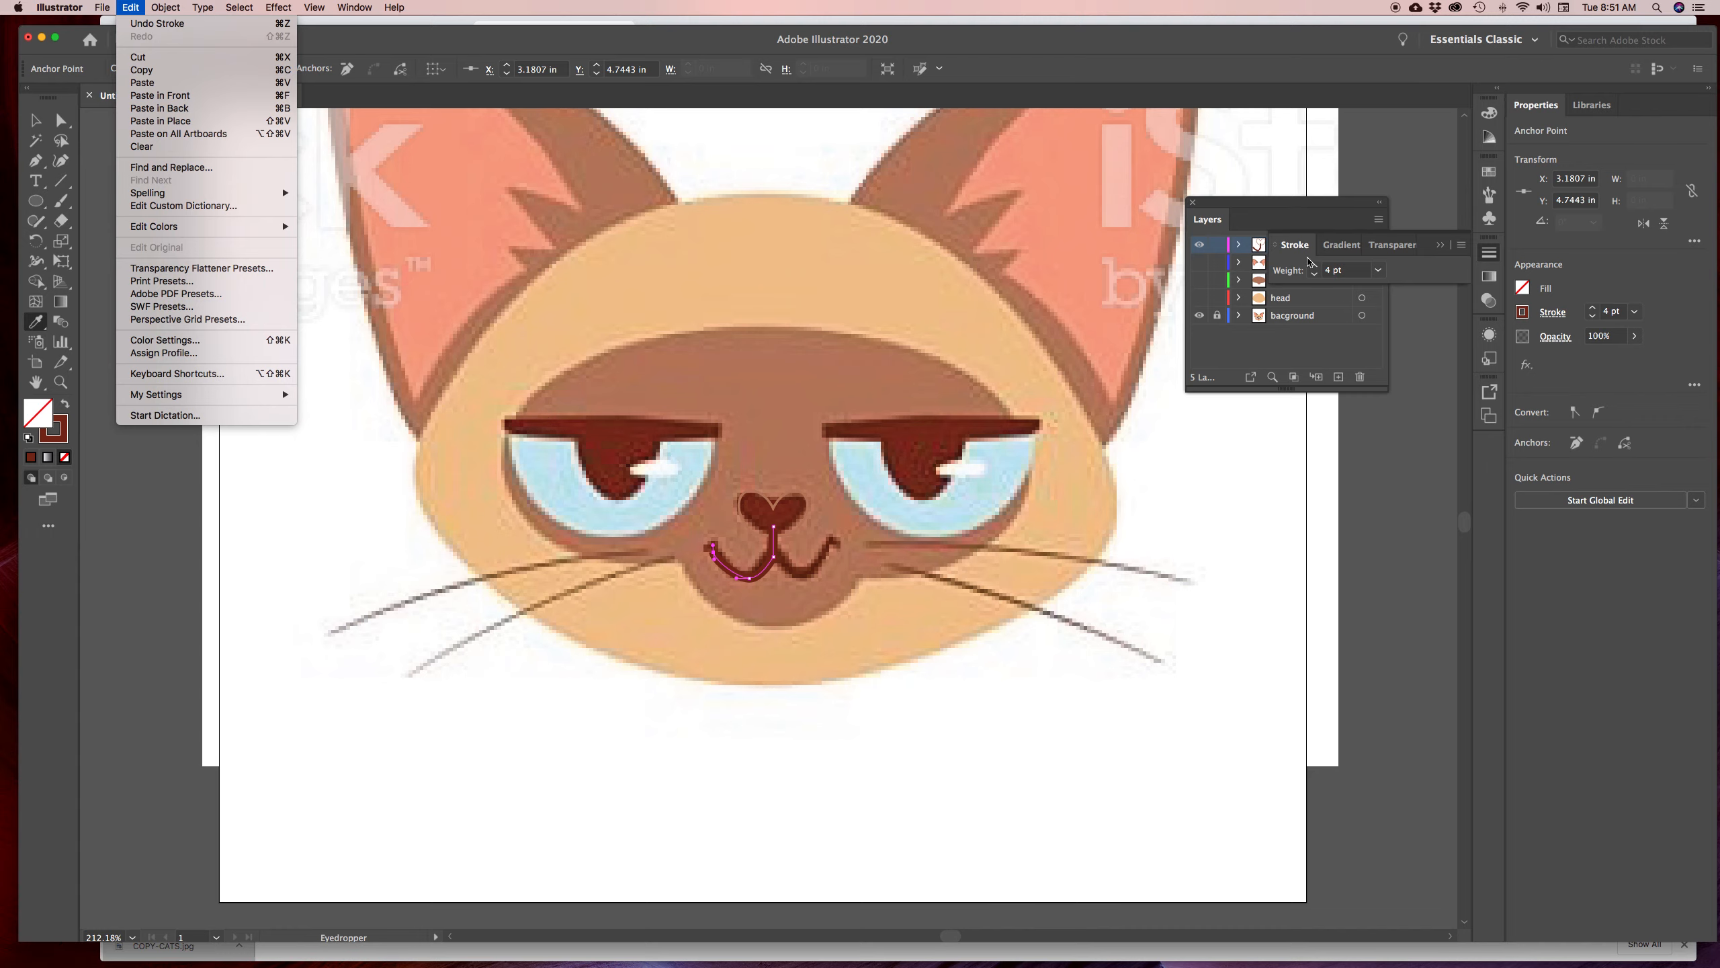
{"action": "left_click", "coordinate": [1209, 311]}
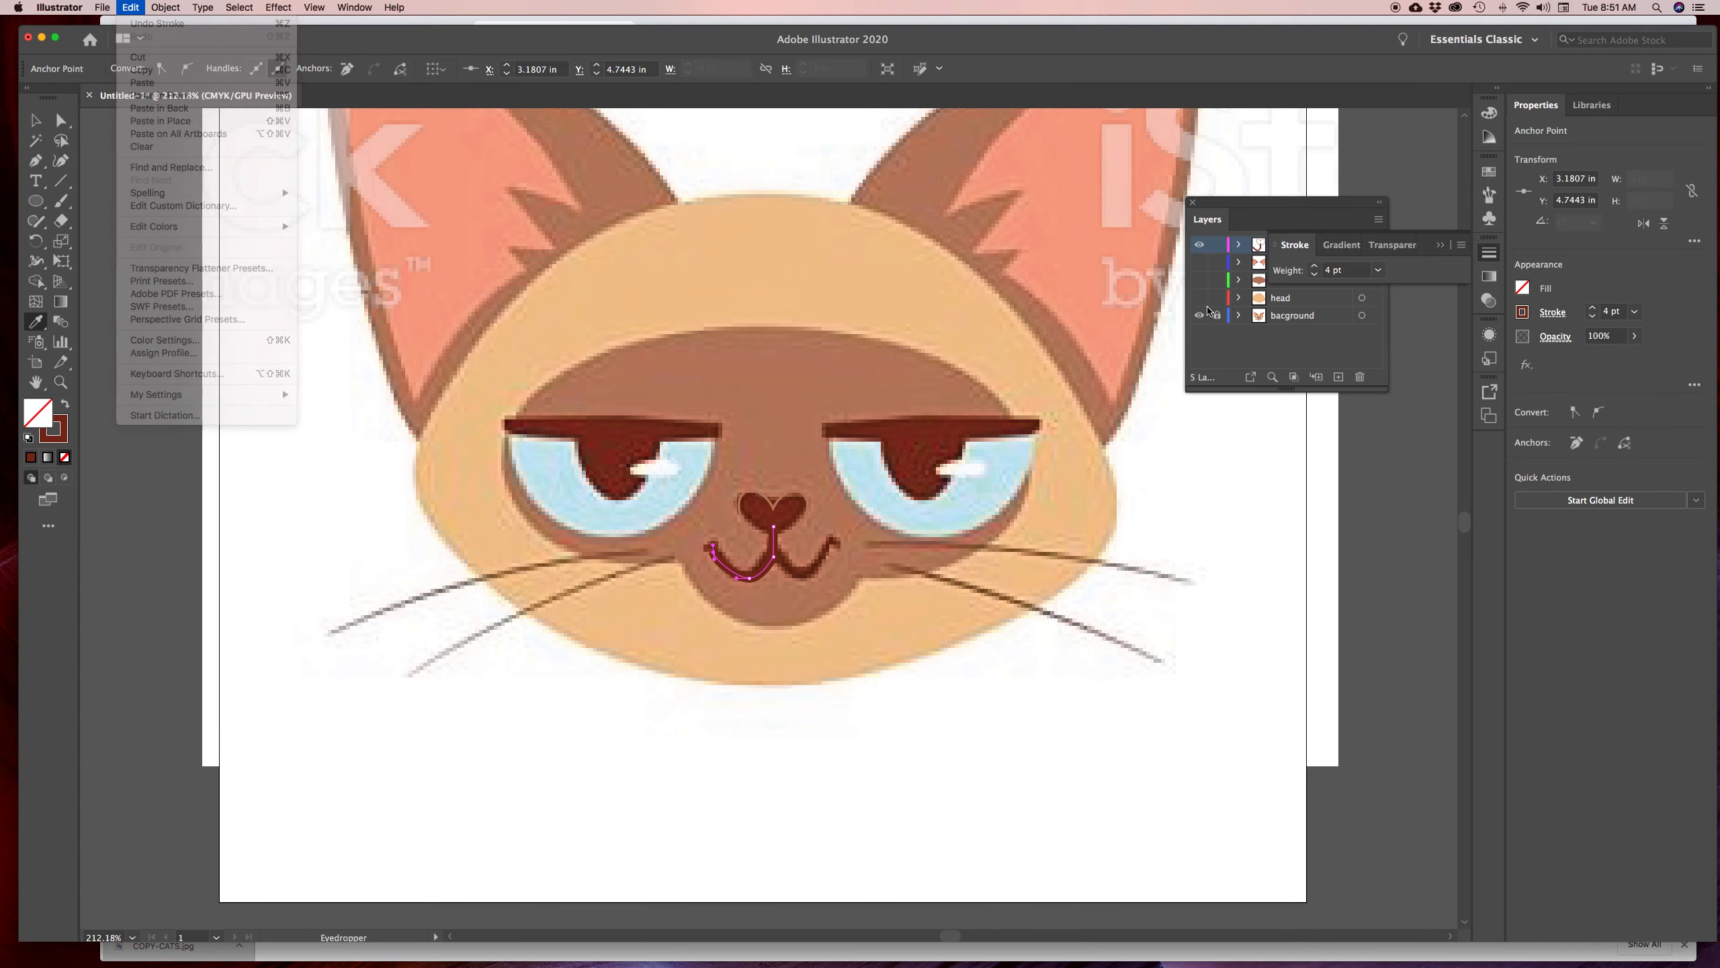
Hide the bacground layer and round out the mouth path's curve with the Smooth tool
{"action": "left_click", "coordinate": [1199, 315]}
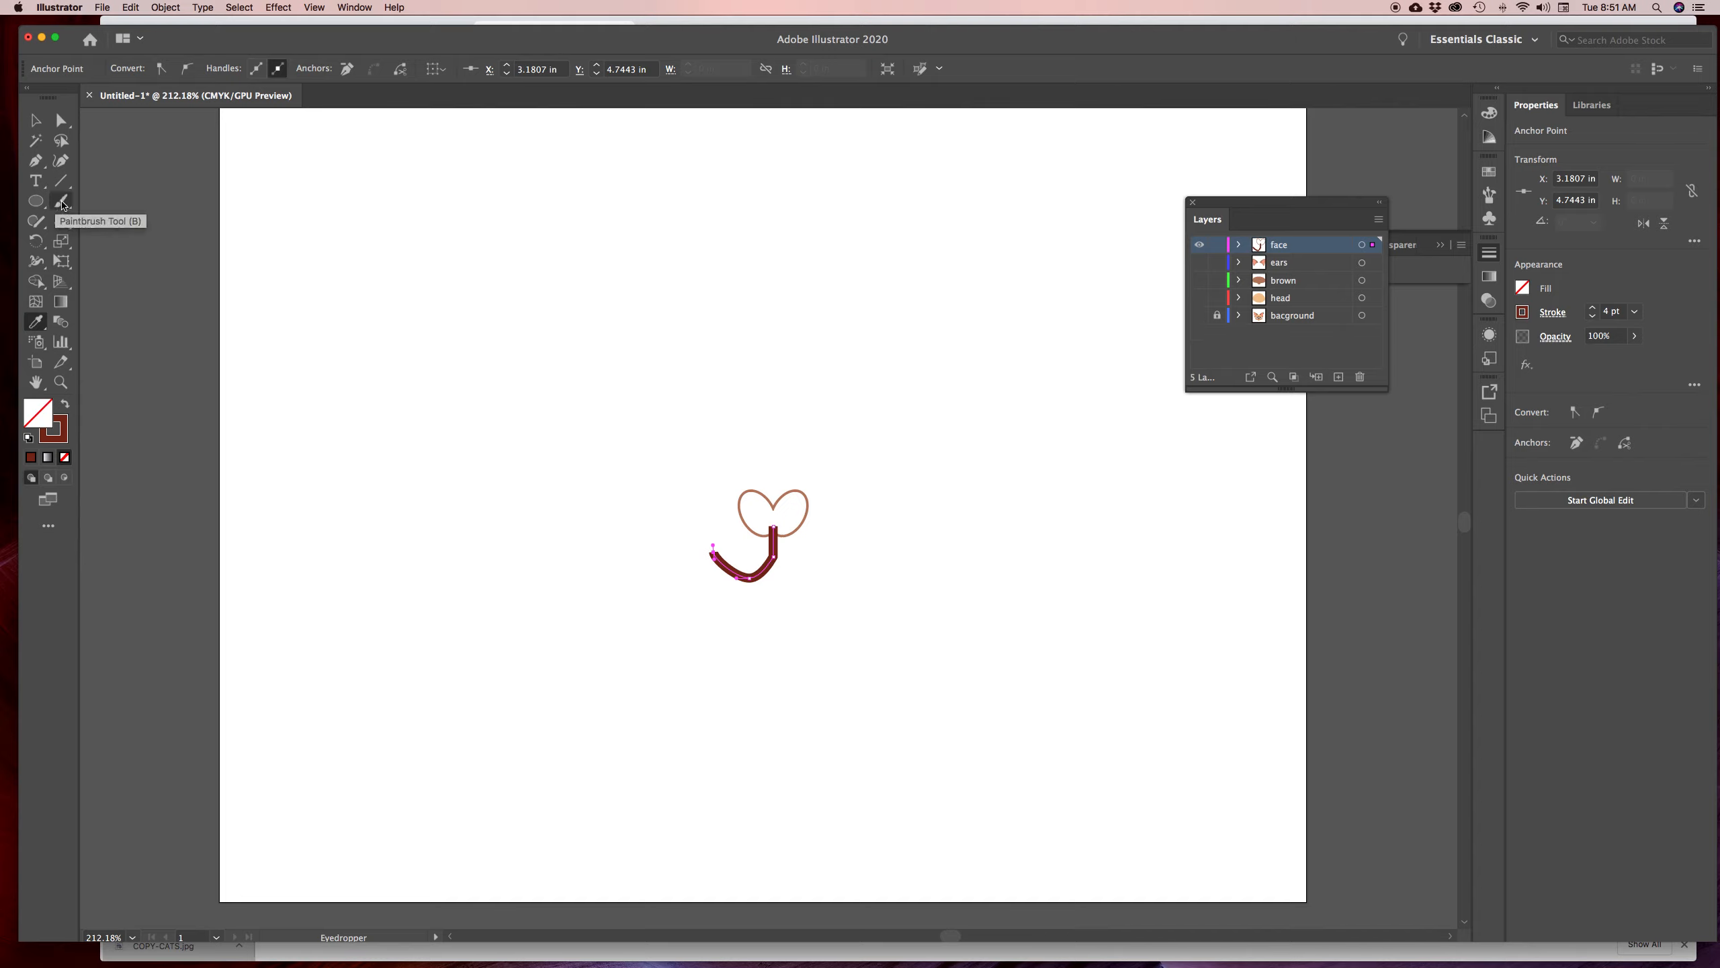
{"action": "left_click", "coordinate": [54, 228]}
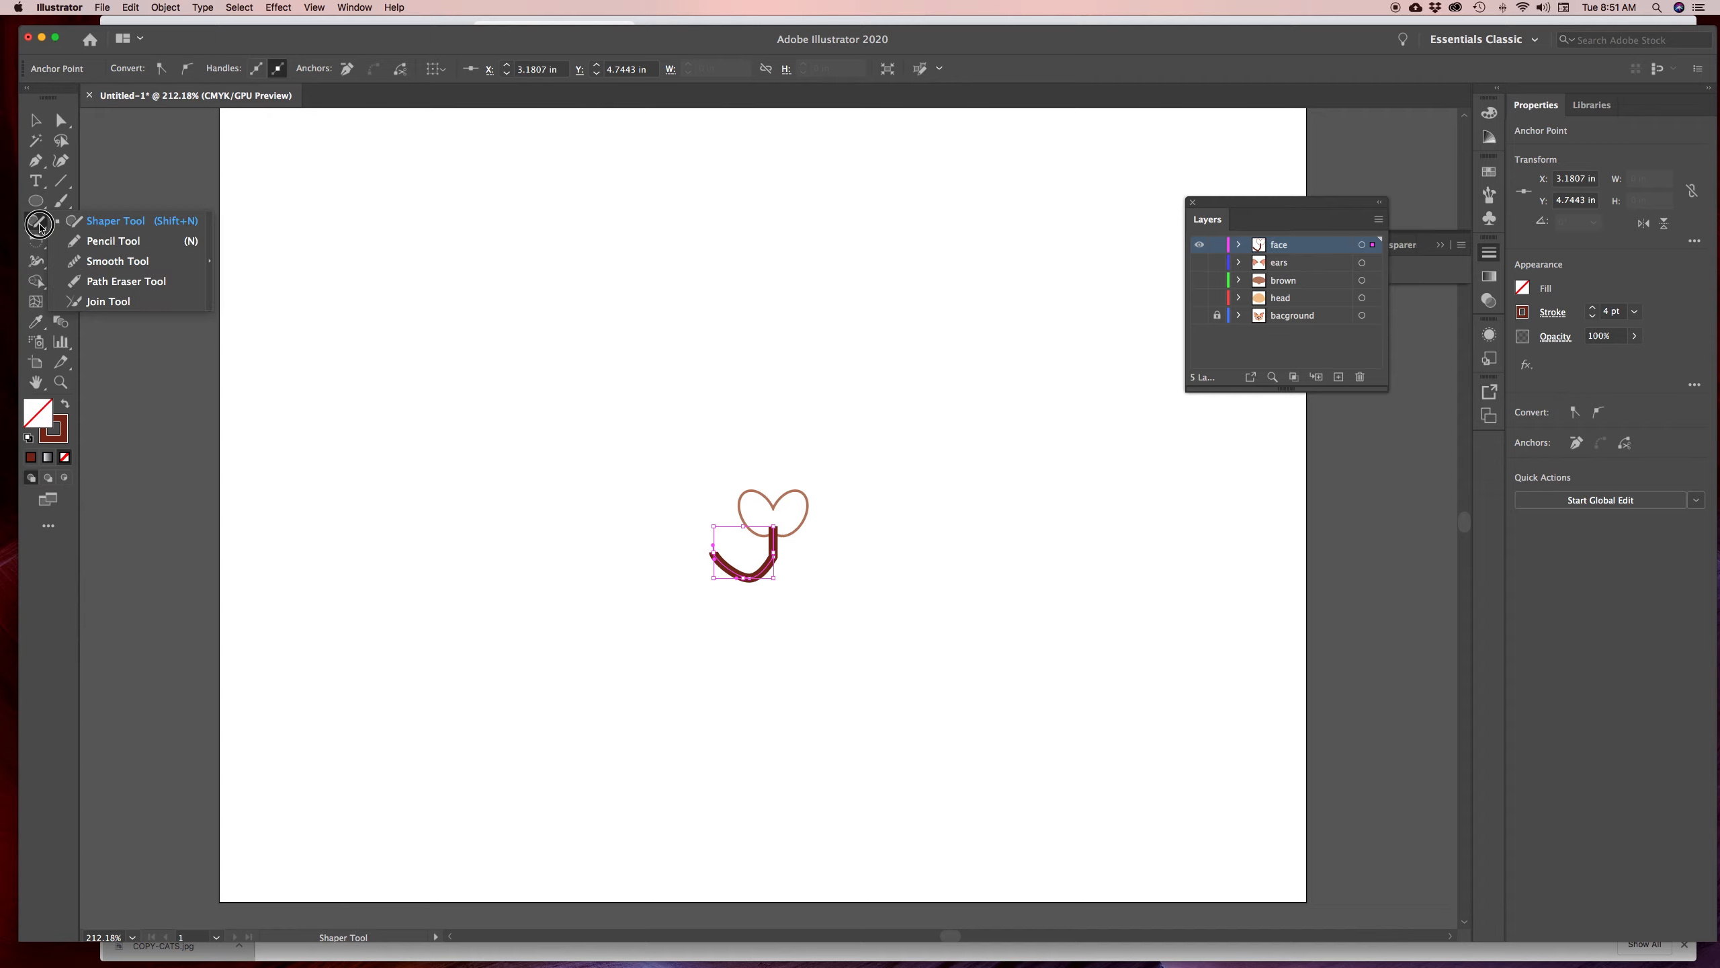
{"action": "left_click", "coordinate": [133, 263]}
{"action": "key", "text": "super"}
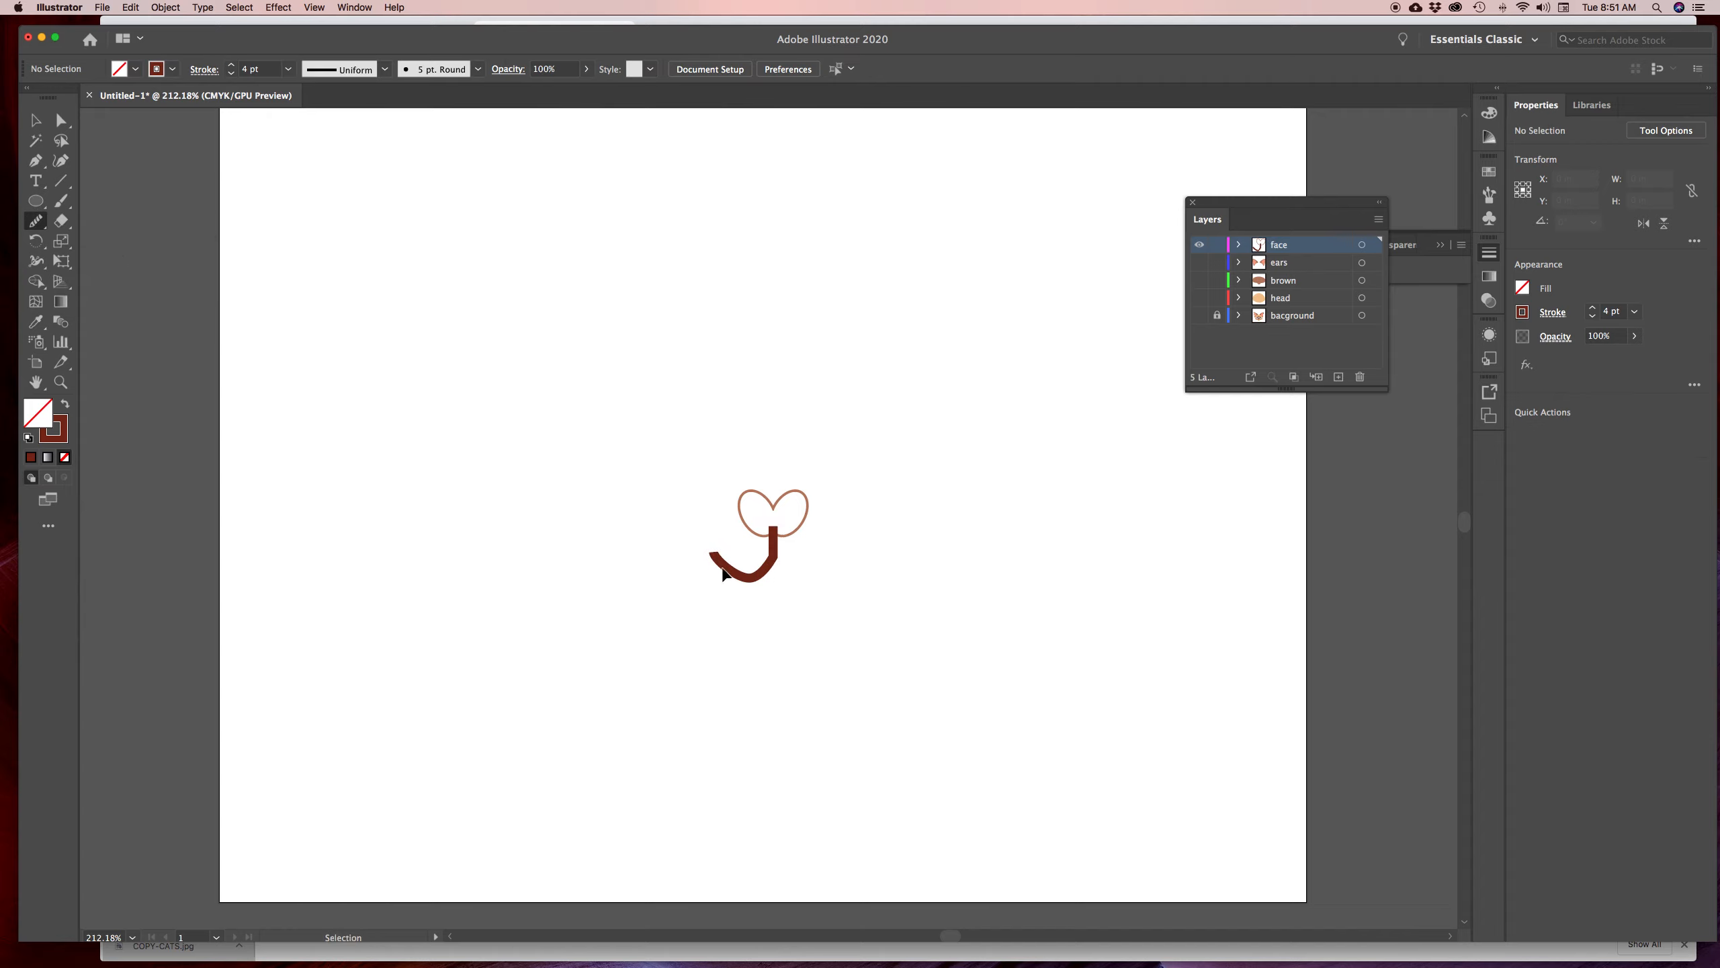
{"action": "left_click", "coordinate": [732, 575], "text": "super"}
{"action": "mouse_move", "coordinate": [775, 531]}
{"action": "left_mouse_down"}
{"action": "mouse_move", "coordinate": [757, 573]}
{"action": "mouse_move", "coordinate": [714, 557]}
{"action": "mouse_move", "coordinate": [772, 546]}
{"action": "mouse_move", "coordinate": [744, 576]}
{"action": "mouse_move", "coordinate": [716, 558]}
{"action": "mouse_move", "coordinate": [729, 572]}
{"action": "mouse_move", "coordinate": [774, 545]}
{"action": "mouse_move", "coordinate": [771, 565]}
{"action": "mouse_move", "coordinate": [717, 557]}
{"action": "mouse_move", "coordinate": [745, 579]}
{"action": "mouse_move", "coordinate": [774, 542]}
{"action": "mouse_move", "coordinate": [715, 557]}
{"action": "mouse_move", "coordinate": [752, 574]}
{"action": "mouse_move", "coordinate": [772, 520]}
{"action": "mouse_move", "coordinate": [746, 577]}
{"action": "mouse_move", "coordinate": [714, 561]}
{"action": "mouse_move", "coordinate": [769, 550]}
{"action": "mouse_move", "coordinate": [773, 527]}
{"action": "mouse_move", "coordinate": [770, 550]}
{"action": "mouse_move", "coordinate": [715, 561]}
{"action": "mouse_move", "coordinate": [779, 578]}
{"action": "left_mouse_up"}
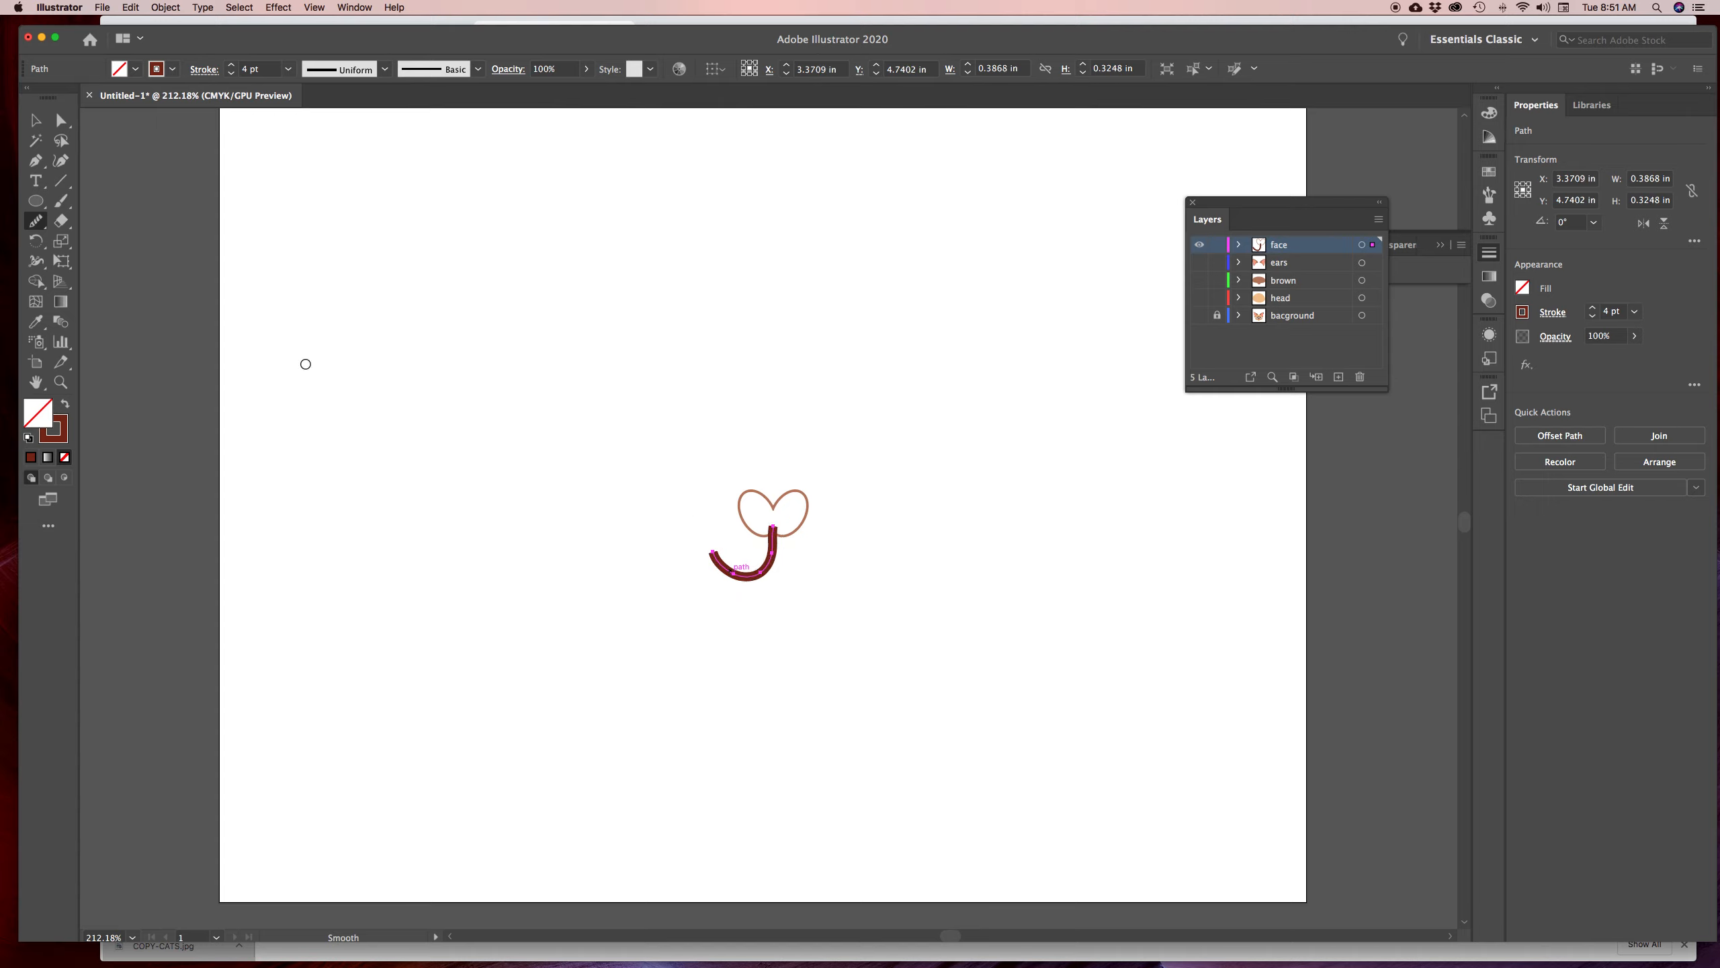
Create a reflected copy of the mouth curve and move it over to form the mouth's right half
{"action": "left_click", "coordinate": [36, 120]}
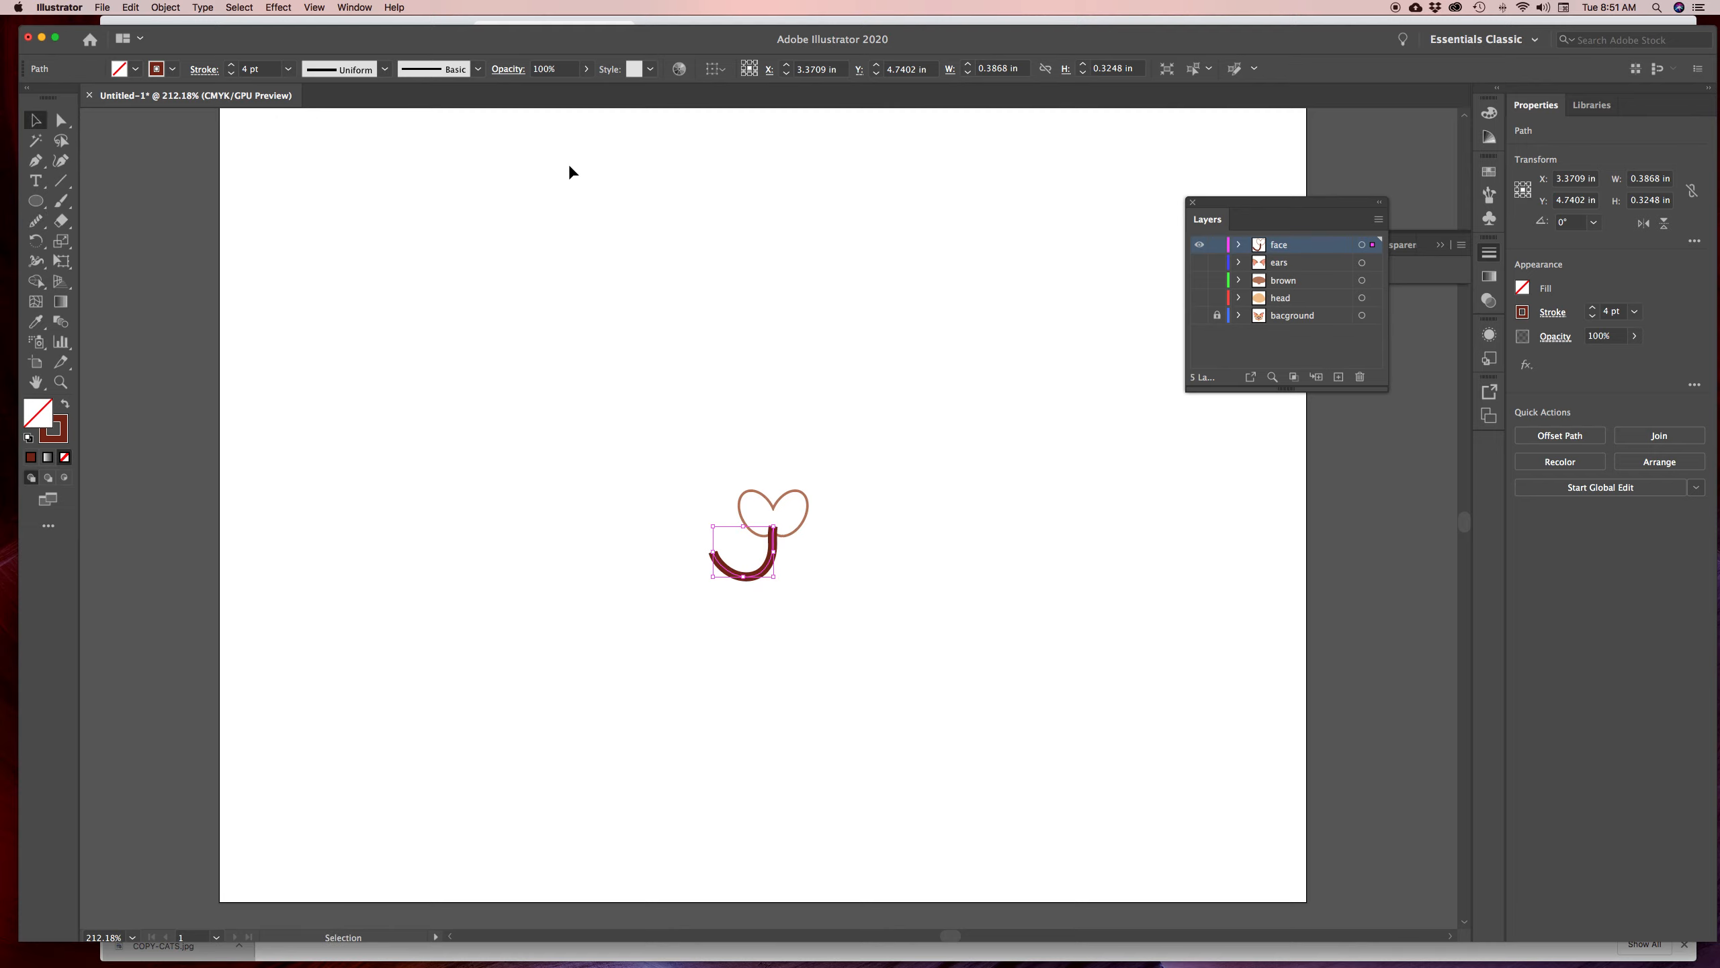
{"action": "left_click", "coordinate": [165, 8]}
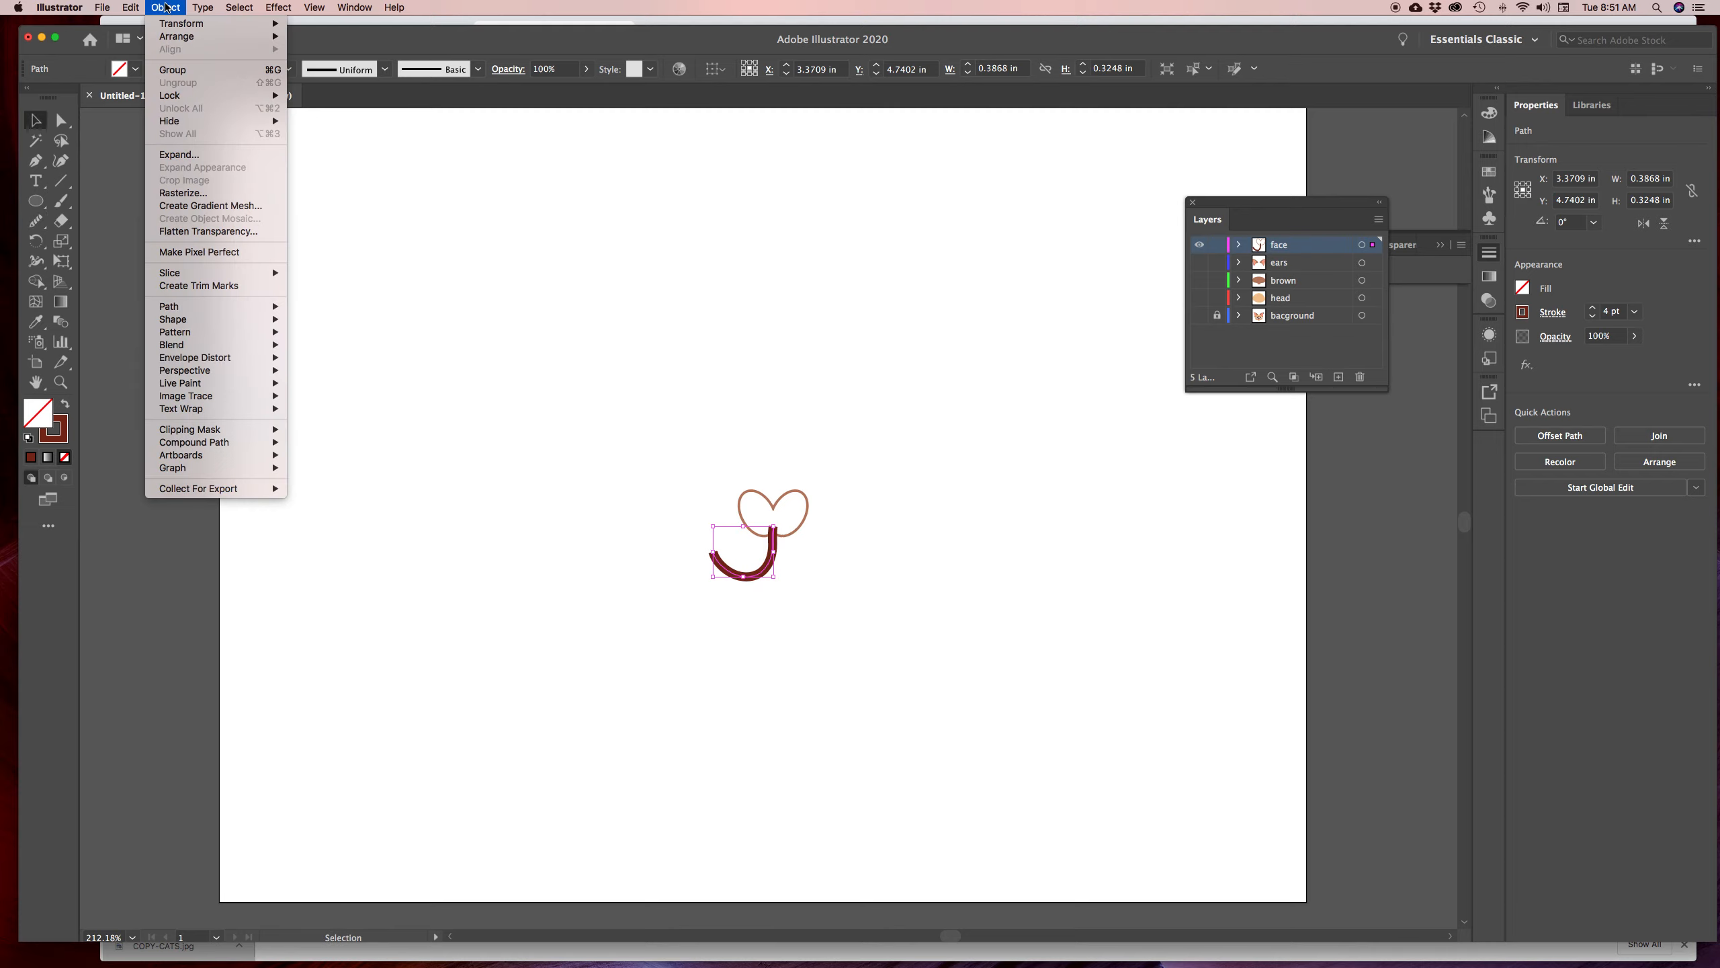
{"action": "mouse_move", "coordinate": [203, 23]}
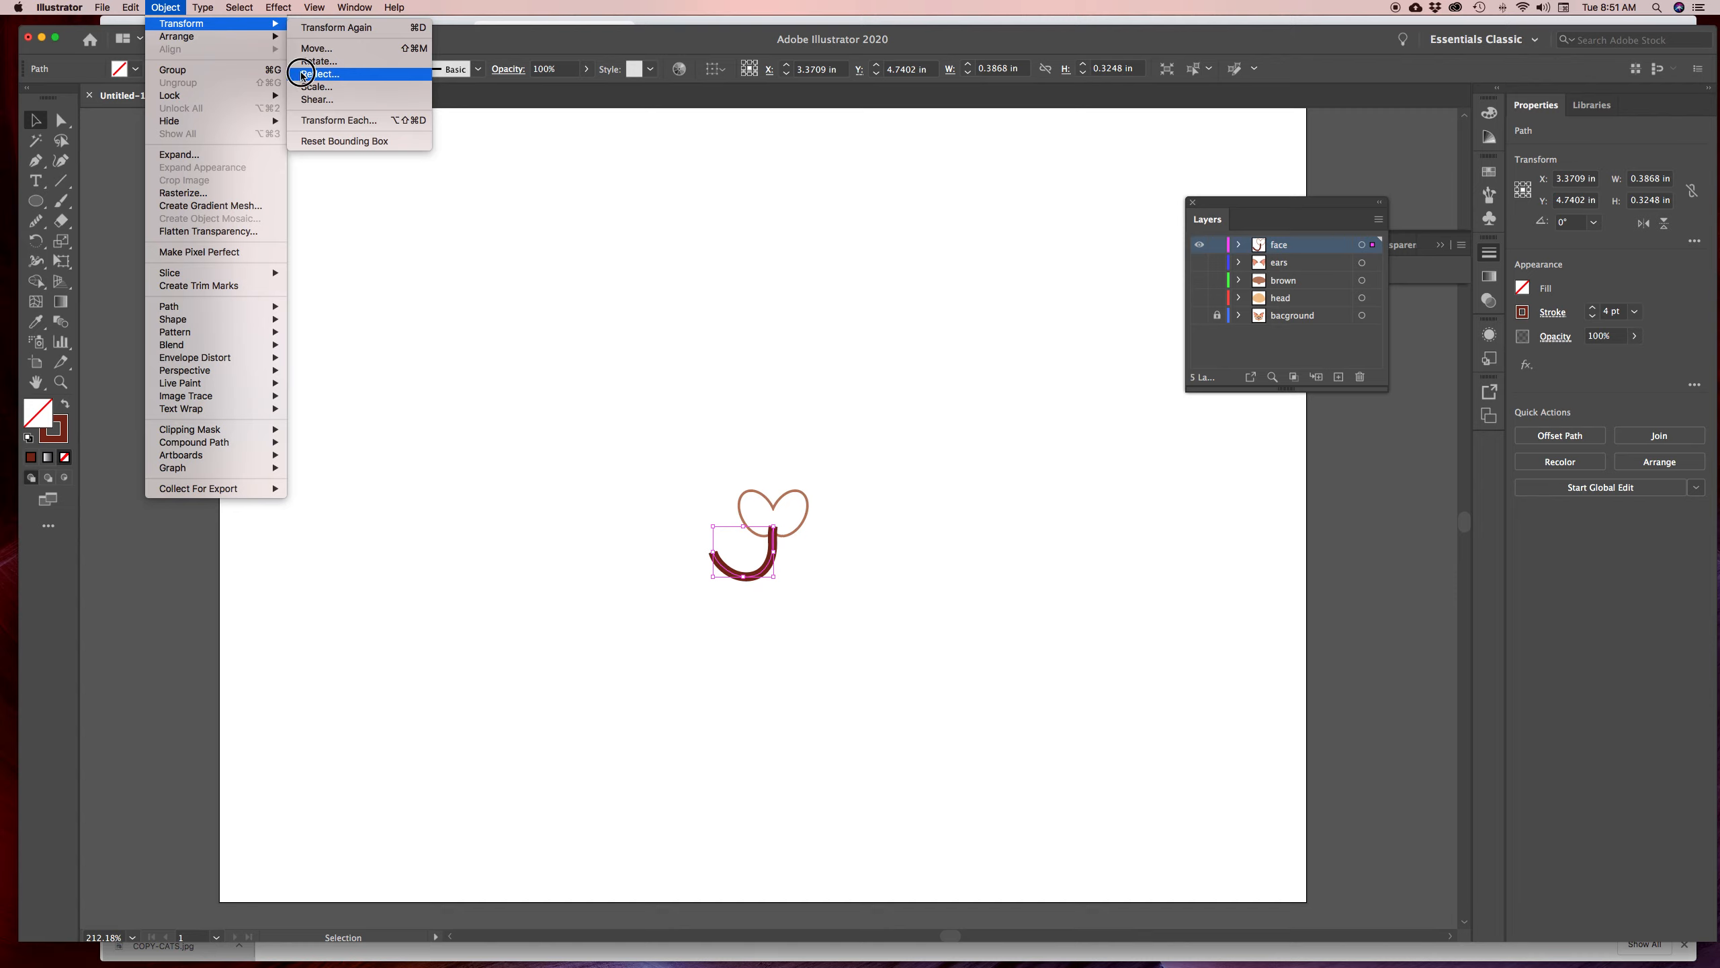
{"action": "left_click", "coordinate": [303, 75]}
{"action": "left_click", "coordinate": [787, 595]}
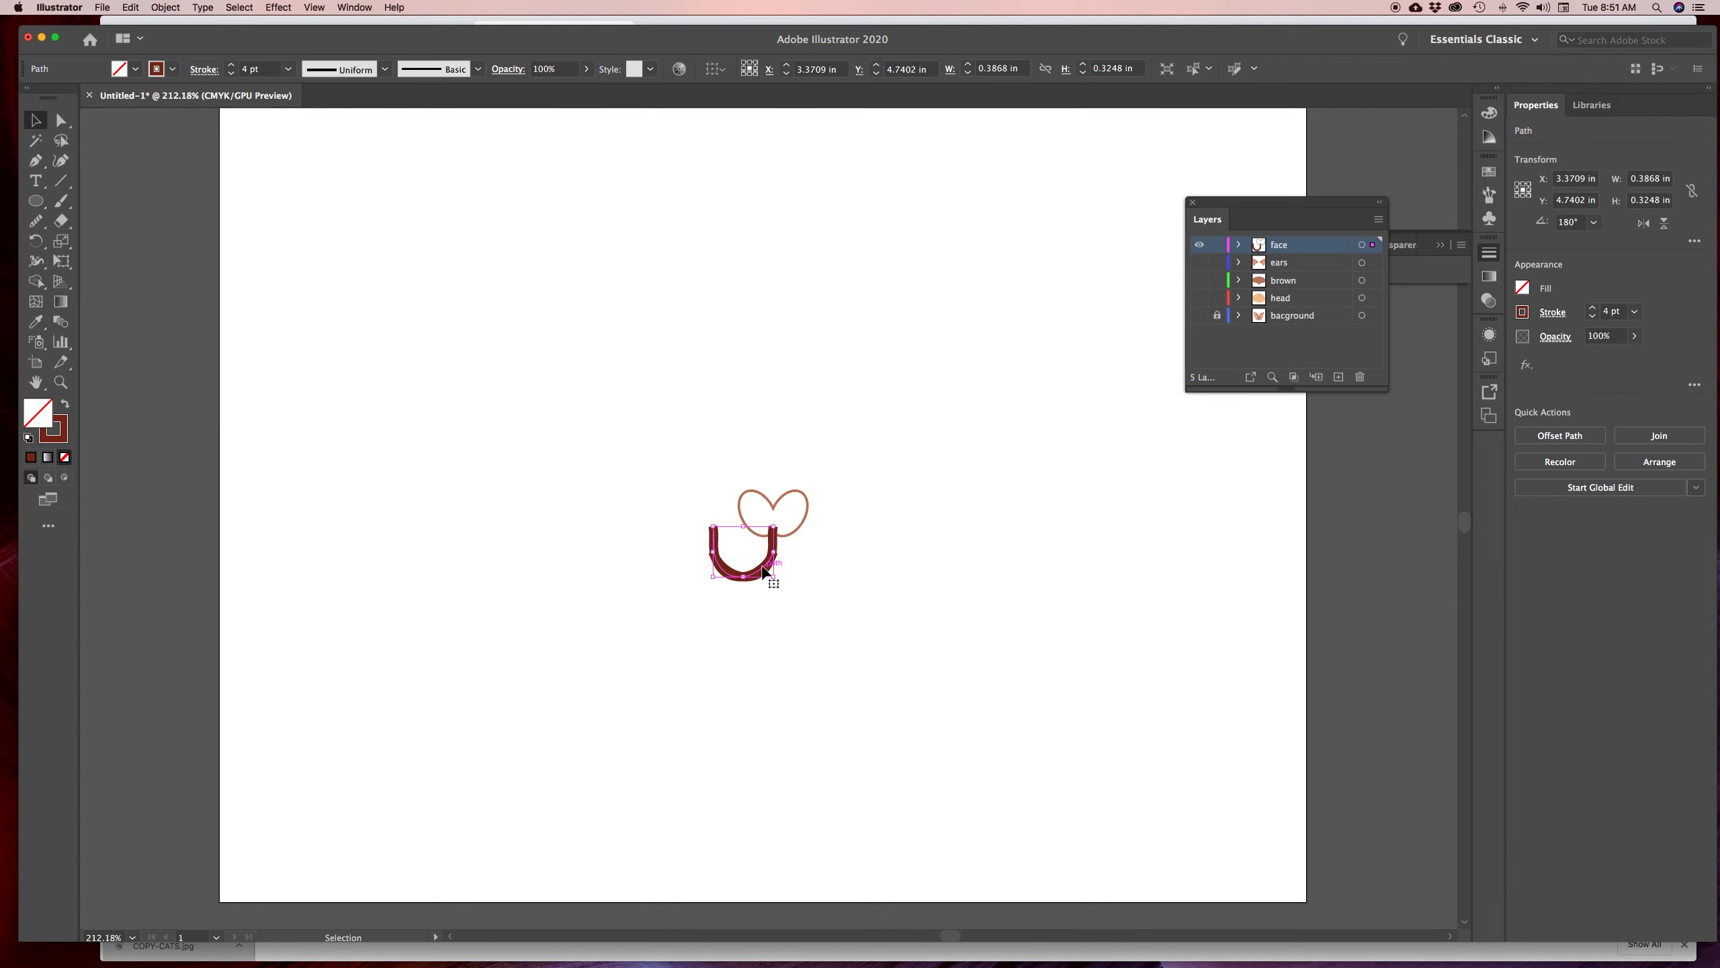
{"action": "left_click_drag", "start_coordinate": [764, 573], "coordinate": [827, 573]}
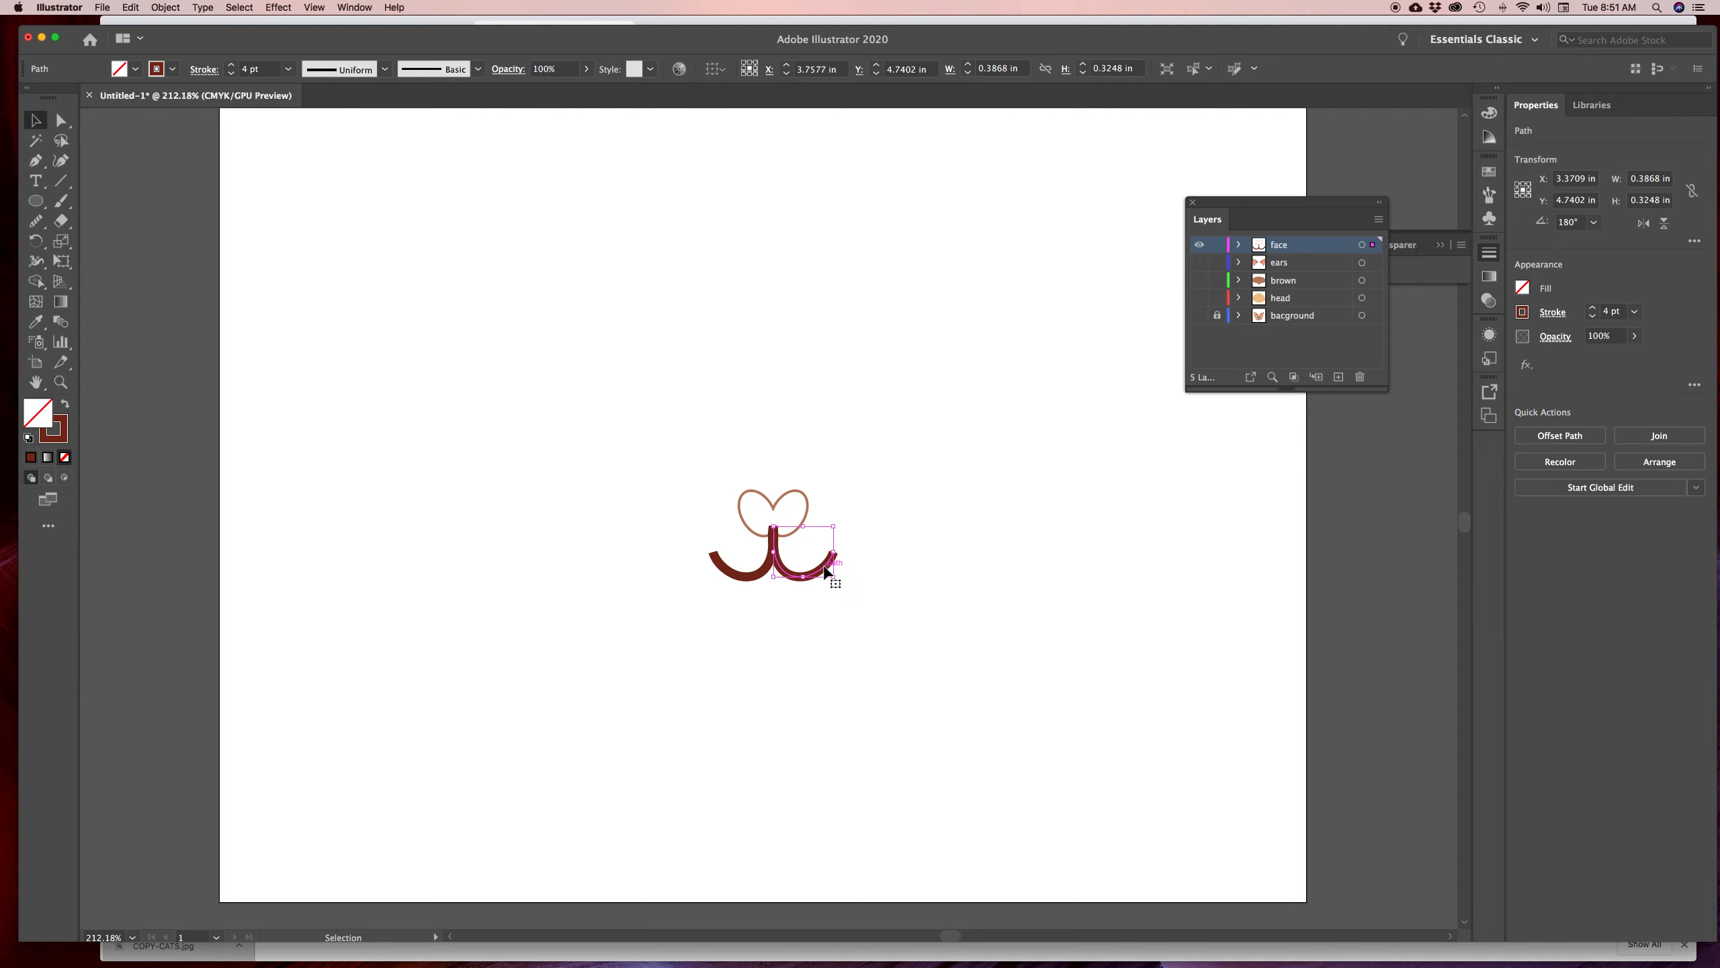
Fill the heart-shaped nose with the mouth's dark brown and leave it without a stroke
{"action": "left_click", "coordinate": [804, 493]}
{"action": "left_click", "coordinate": [37, 328]}
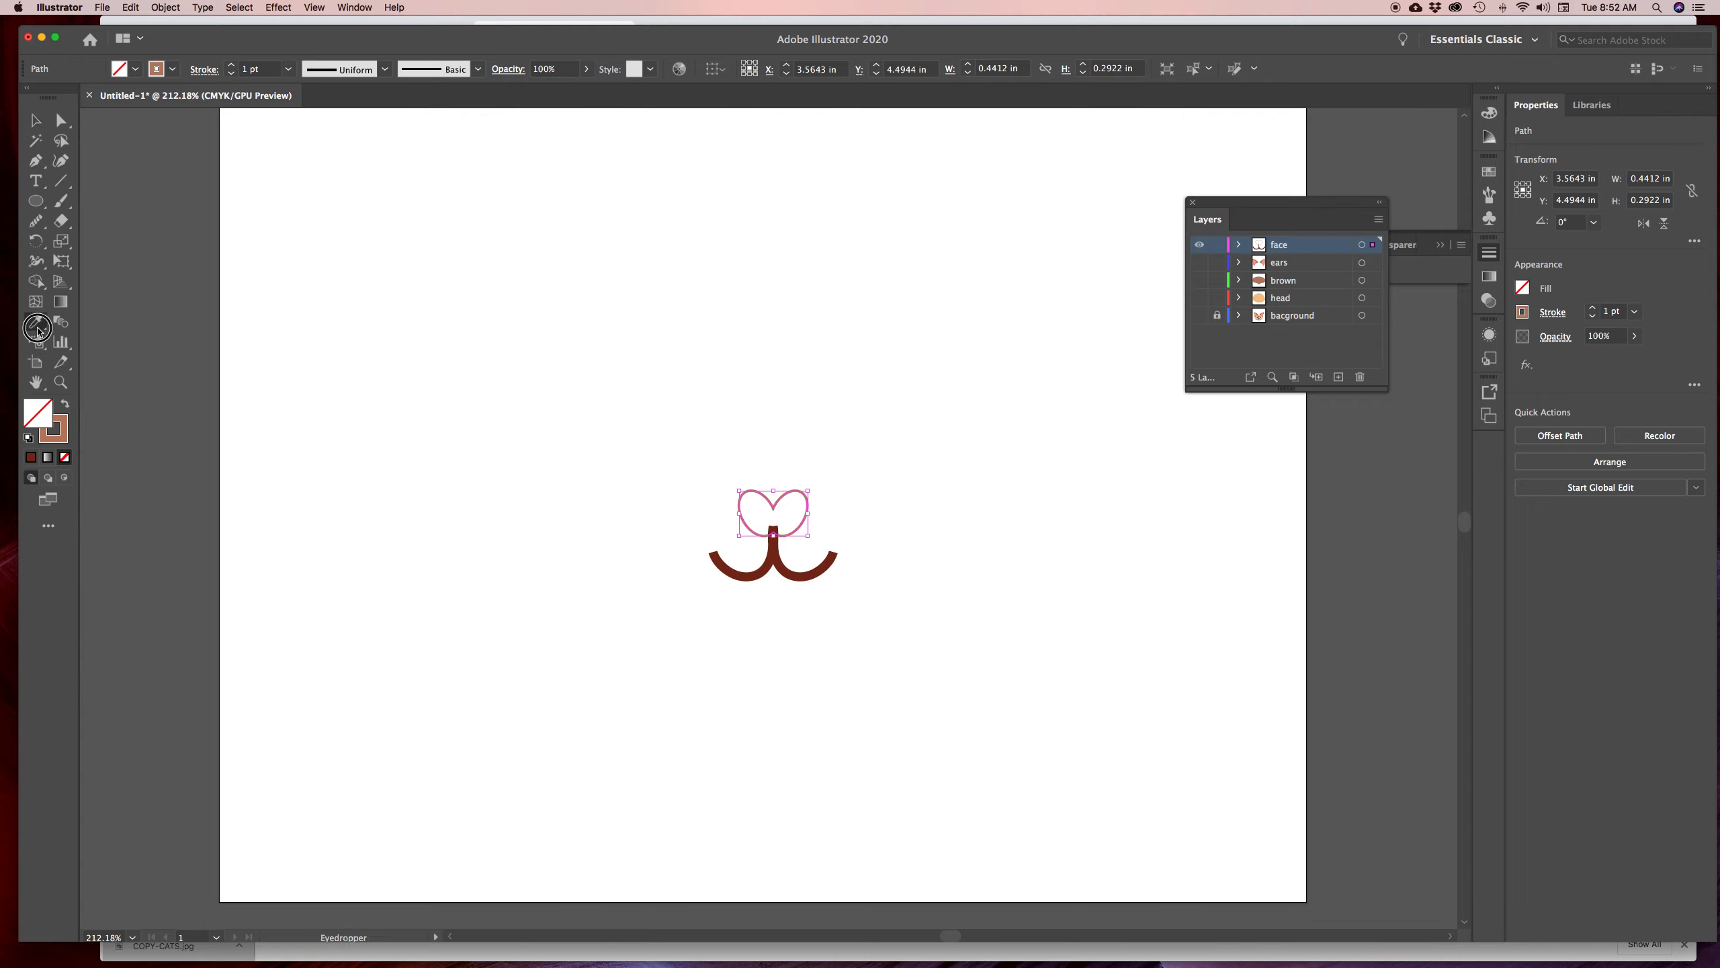
{"action": "left_click", "coordinate": [766, 575]}
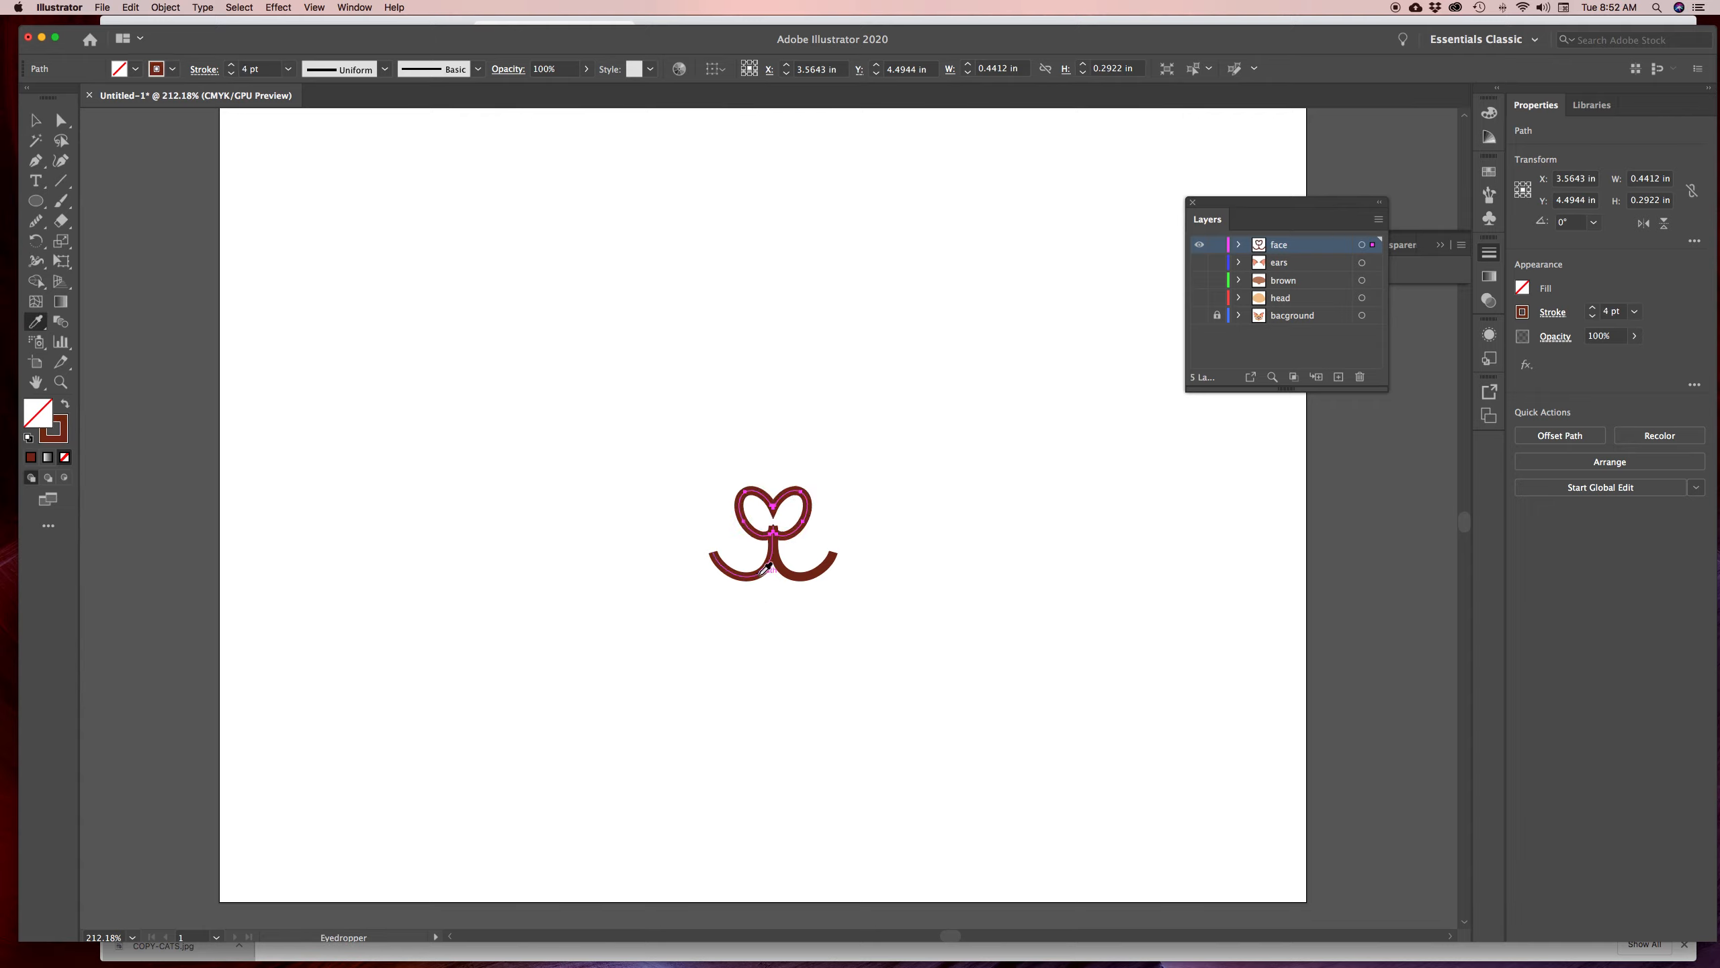
{"action": "left_click", "coordinate": [67, 411]}
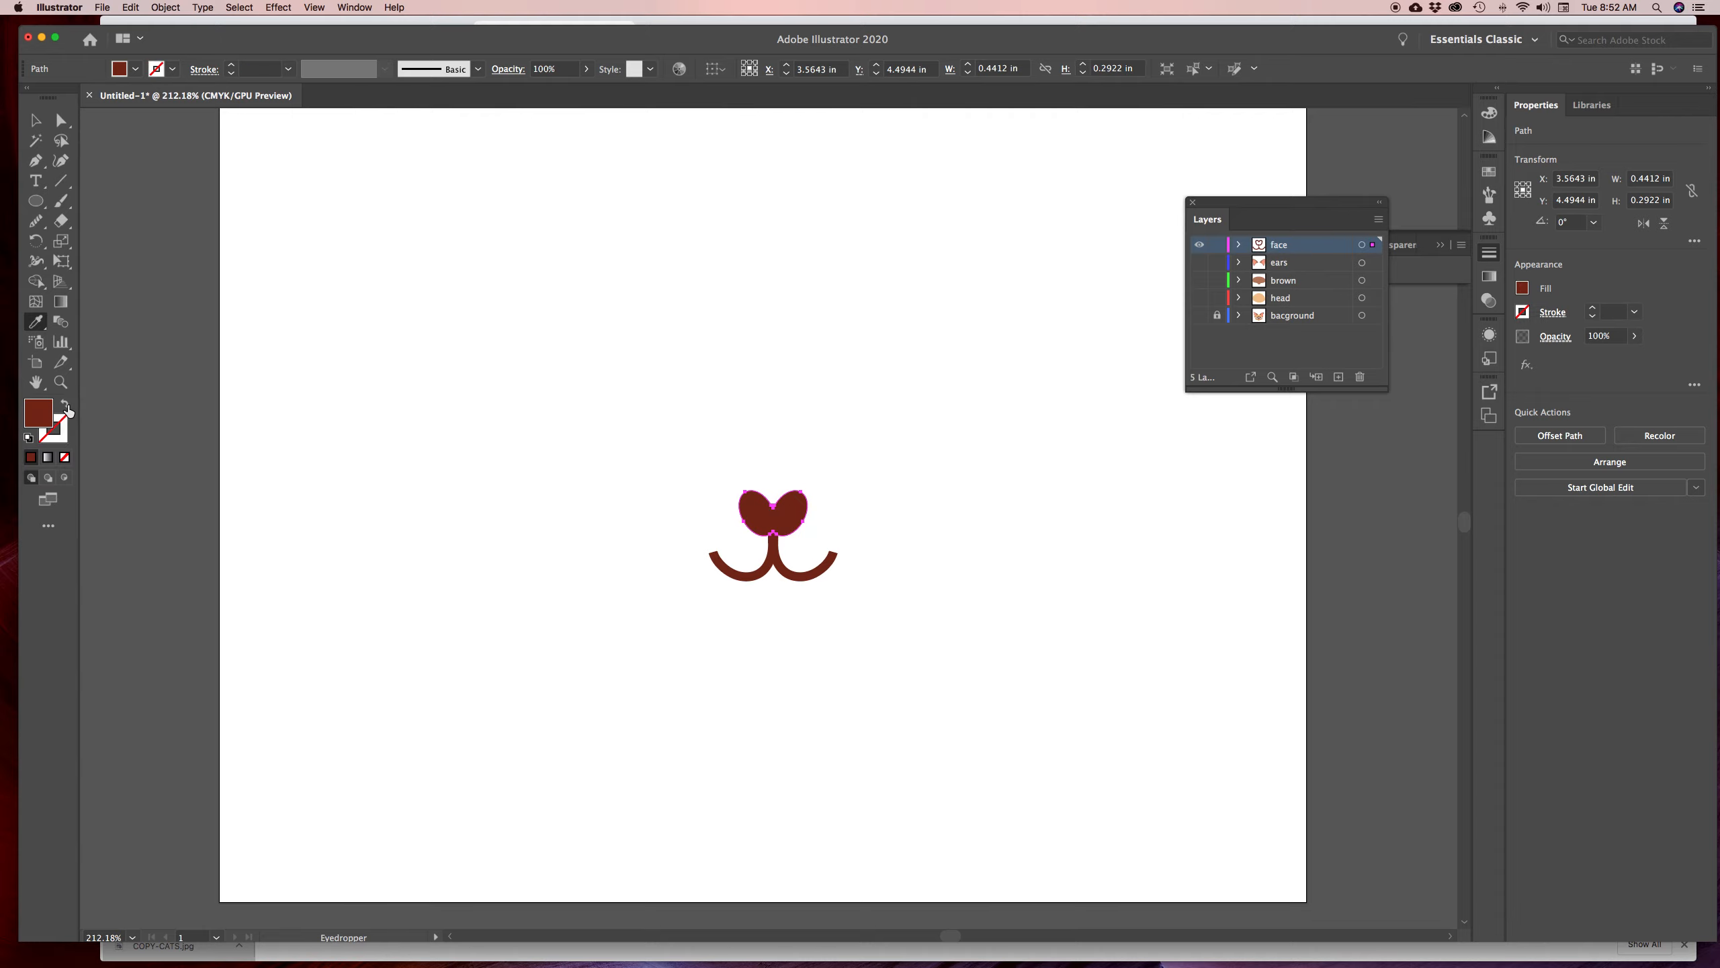
Show the full stroke options and apply the tapered triangular width profile to the mouth's right half
{"action": "left_click", "coordinate": [35, 120]}
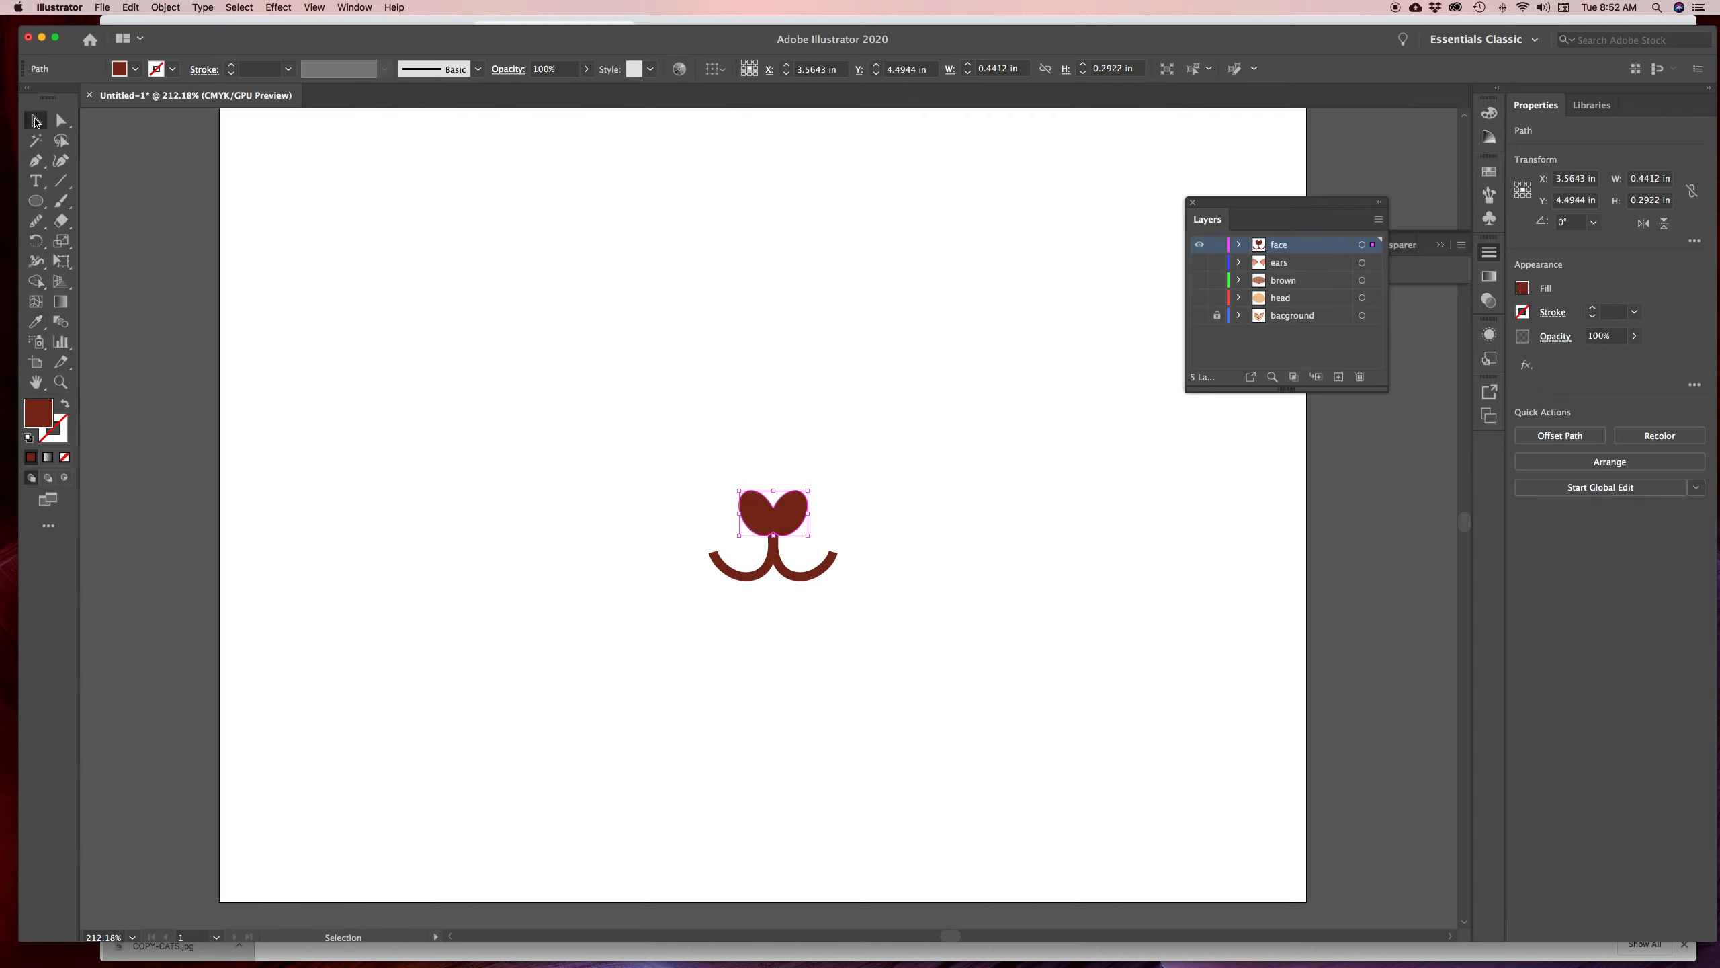
{"action": "left_click", "coordinate": [832, 570]}
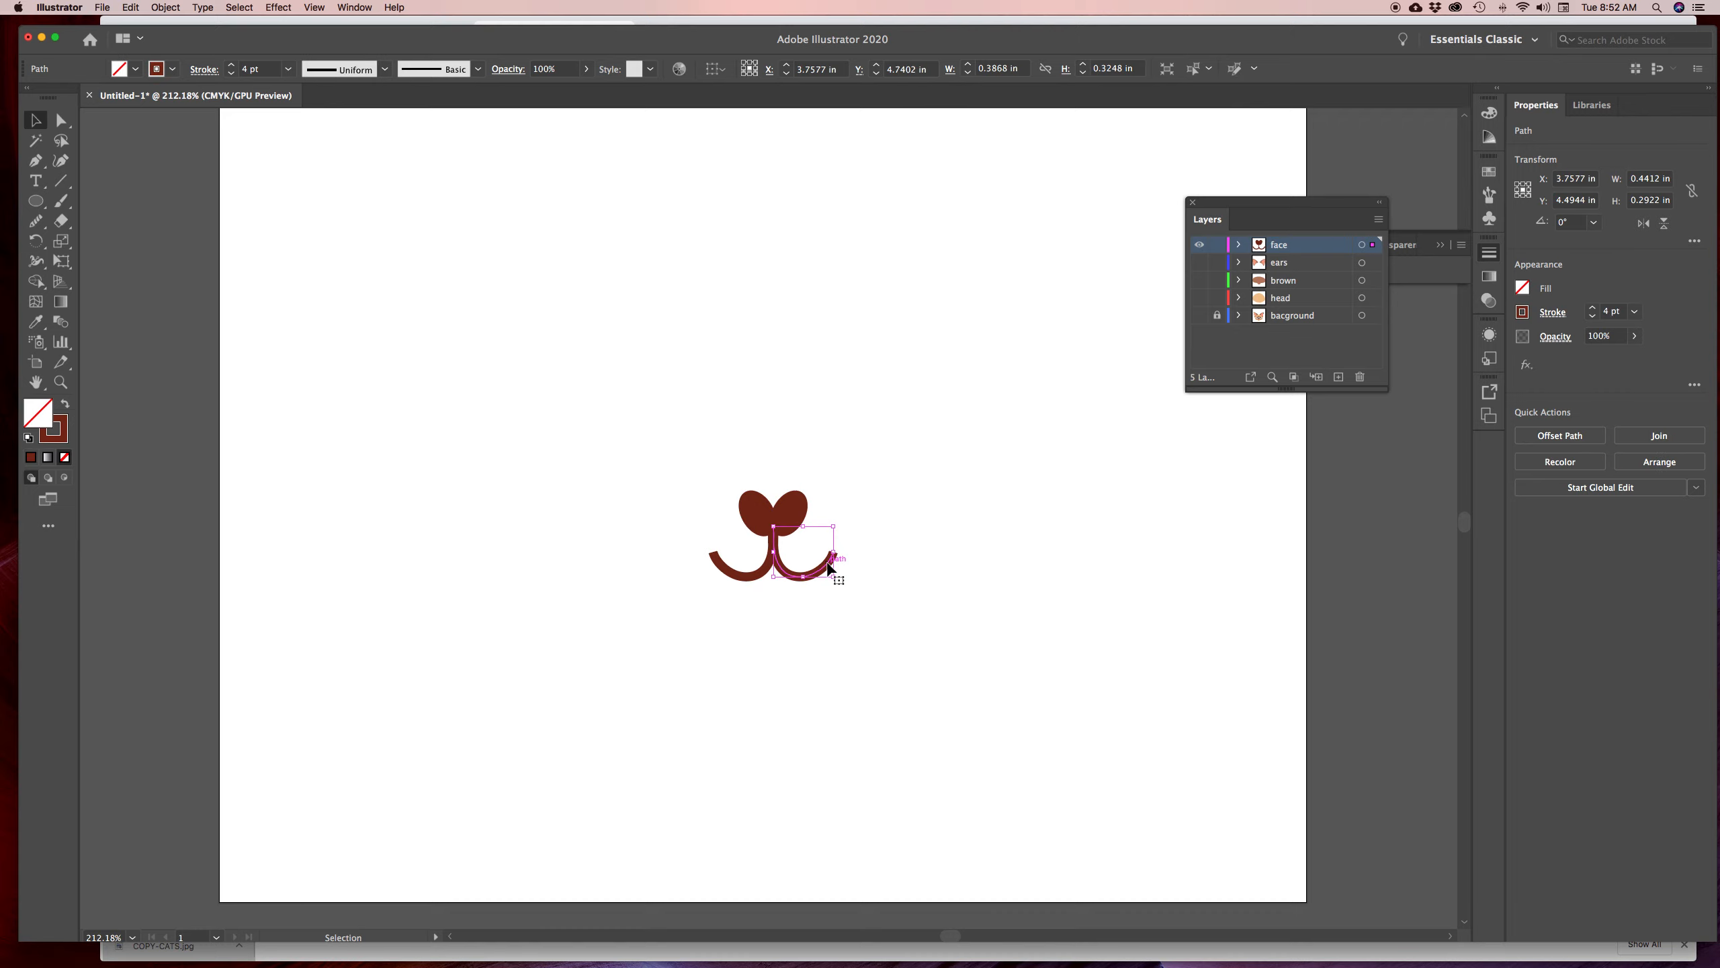
{"action": "left_click", "coordinate": [1491, 254]}
{"action": "left_click", "coordinate": [1491, 255]}
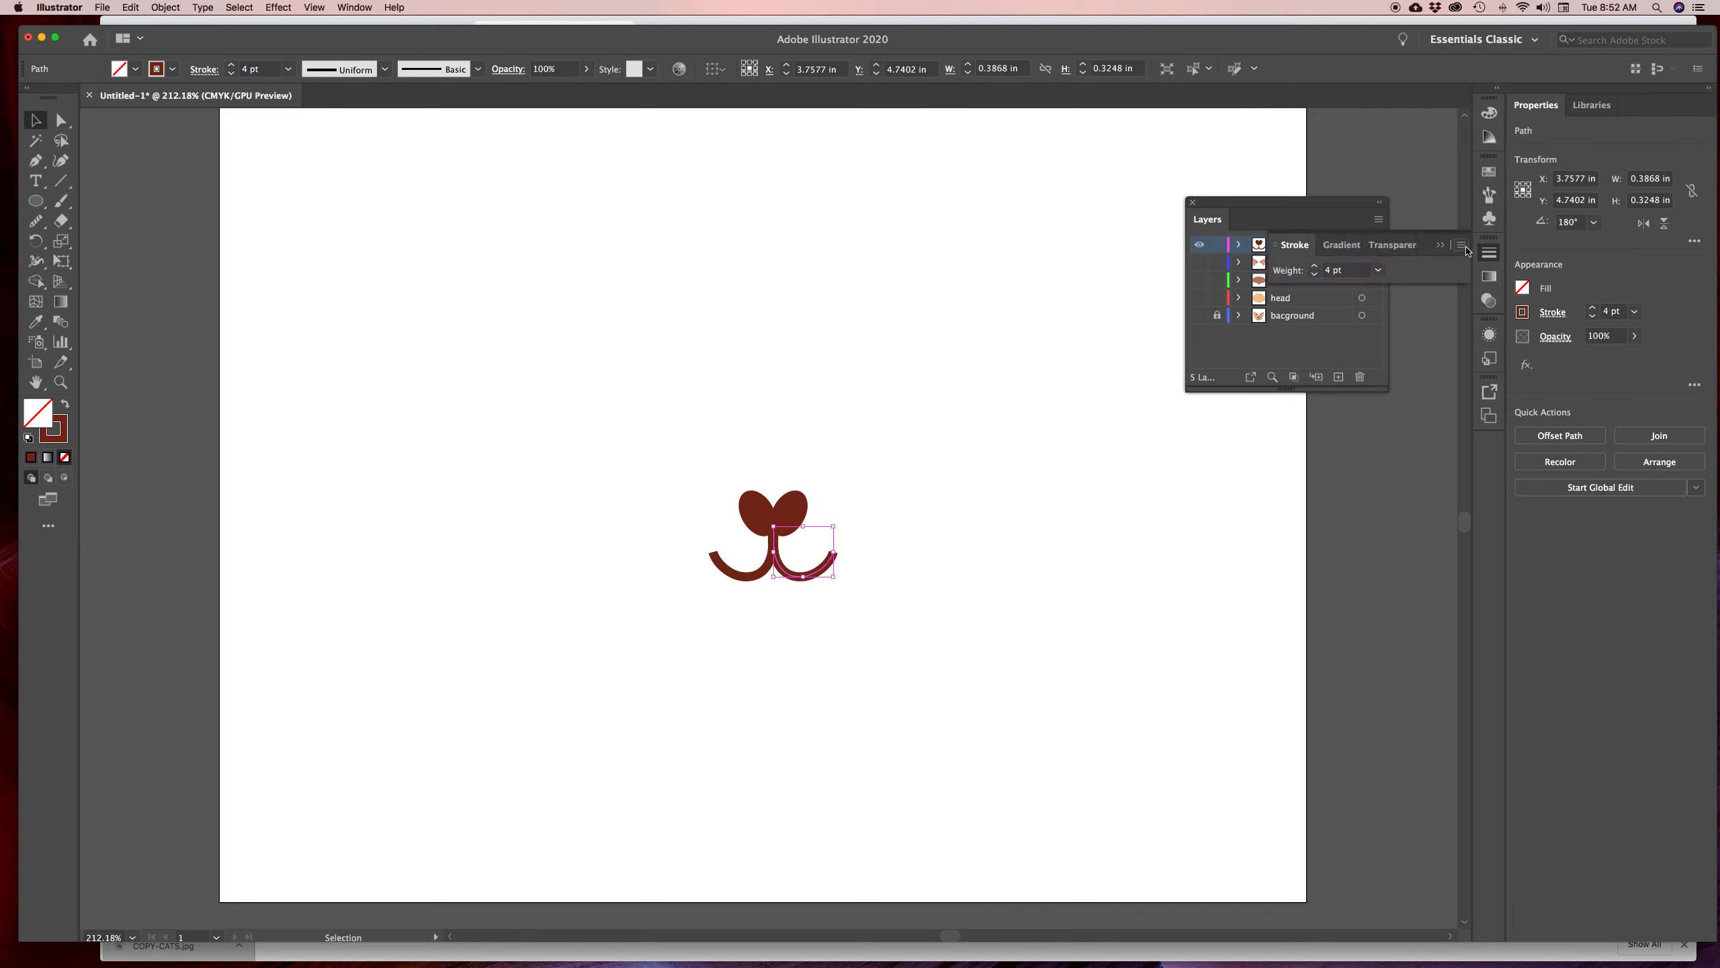
{"action": "left_click", "coordinate": [1465, 251]}
{"action": "left_click", "coordinate": [1496, 248]}
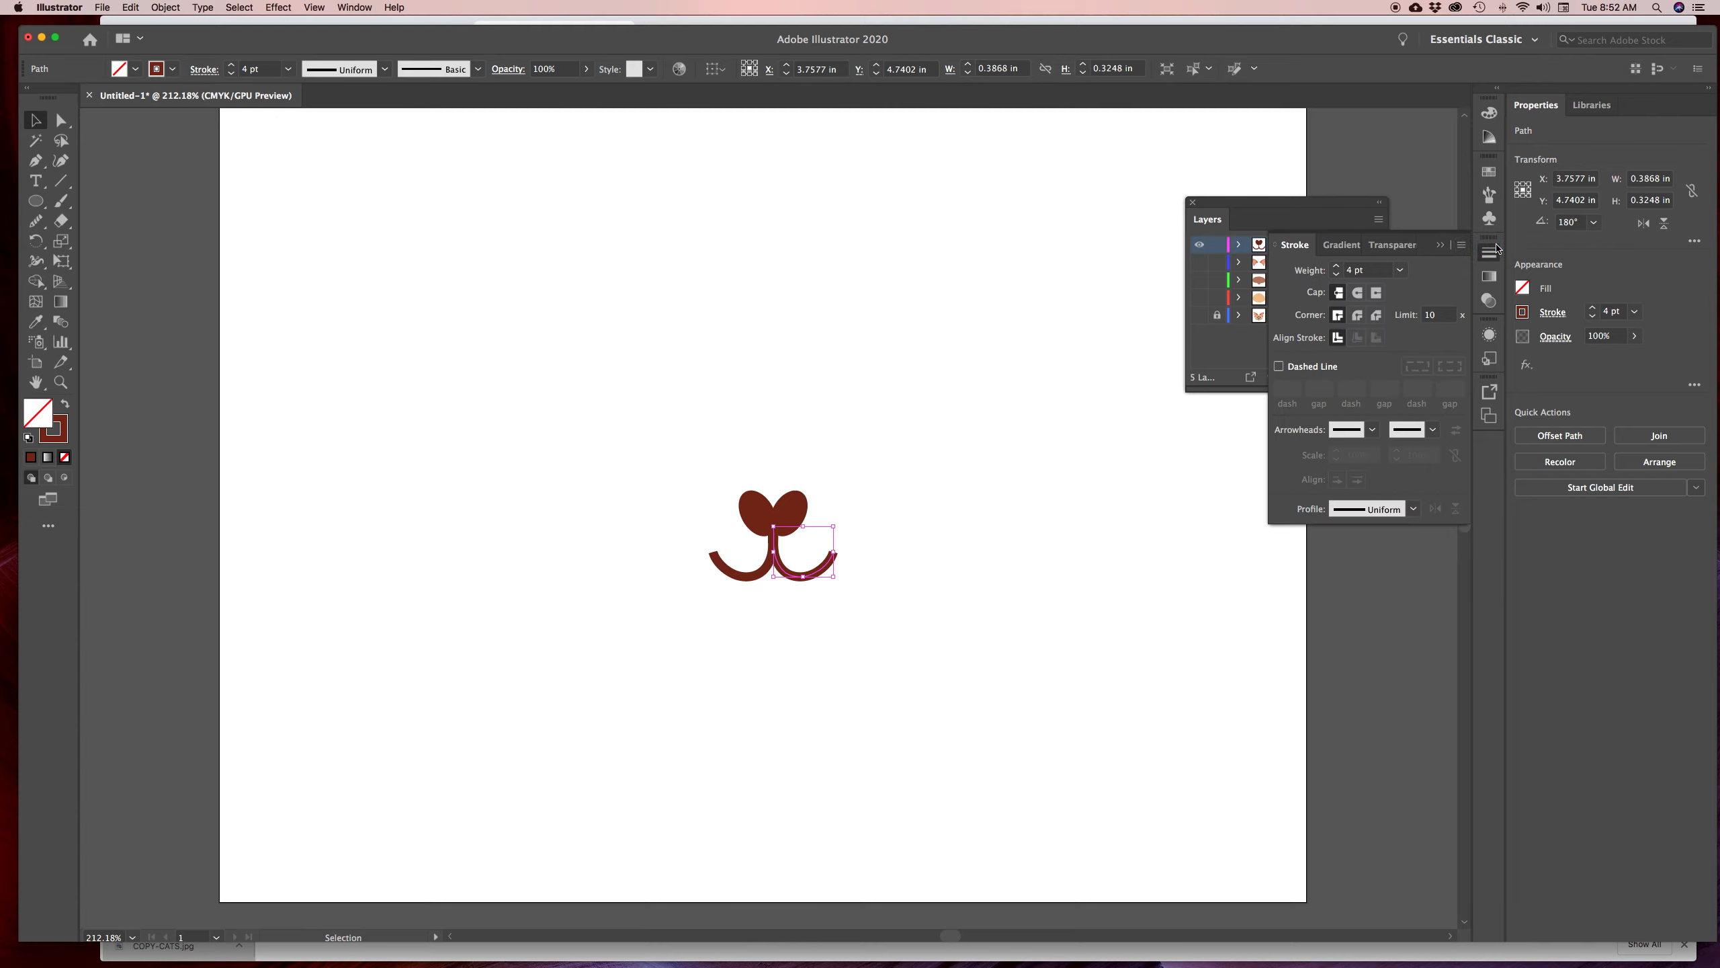
{"action": "left_click", "coordinate": [1373, 431]}
{"action": "left_click", "coordinate": [1374, 433]}
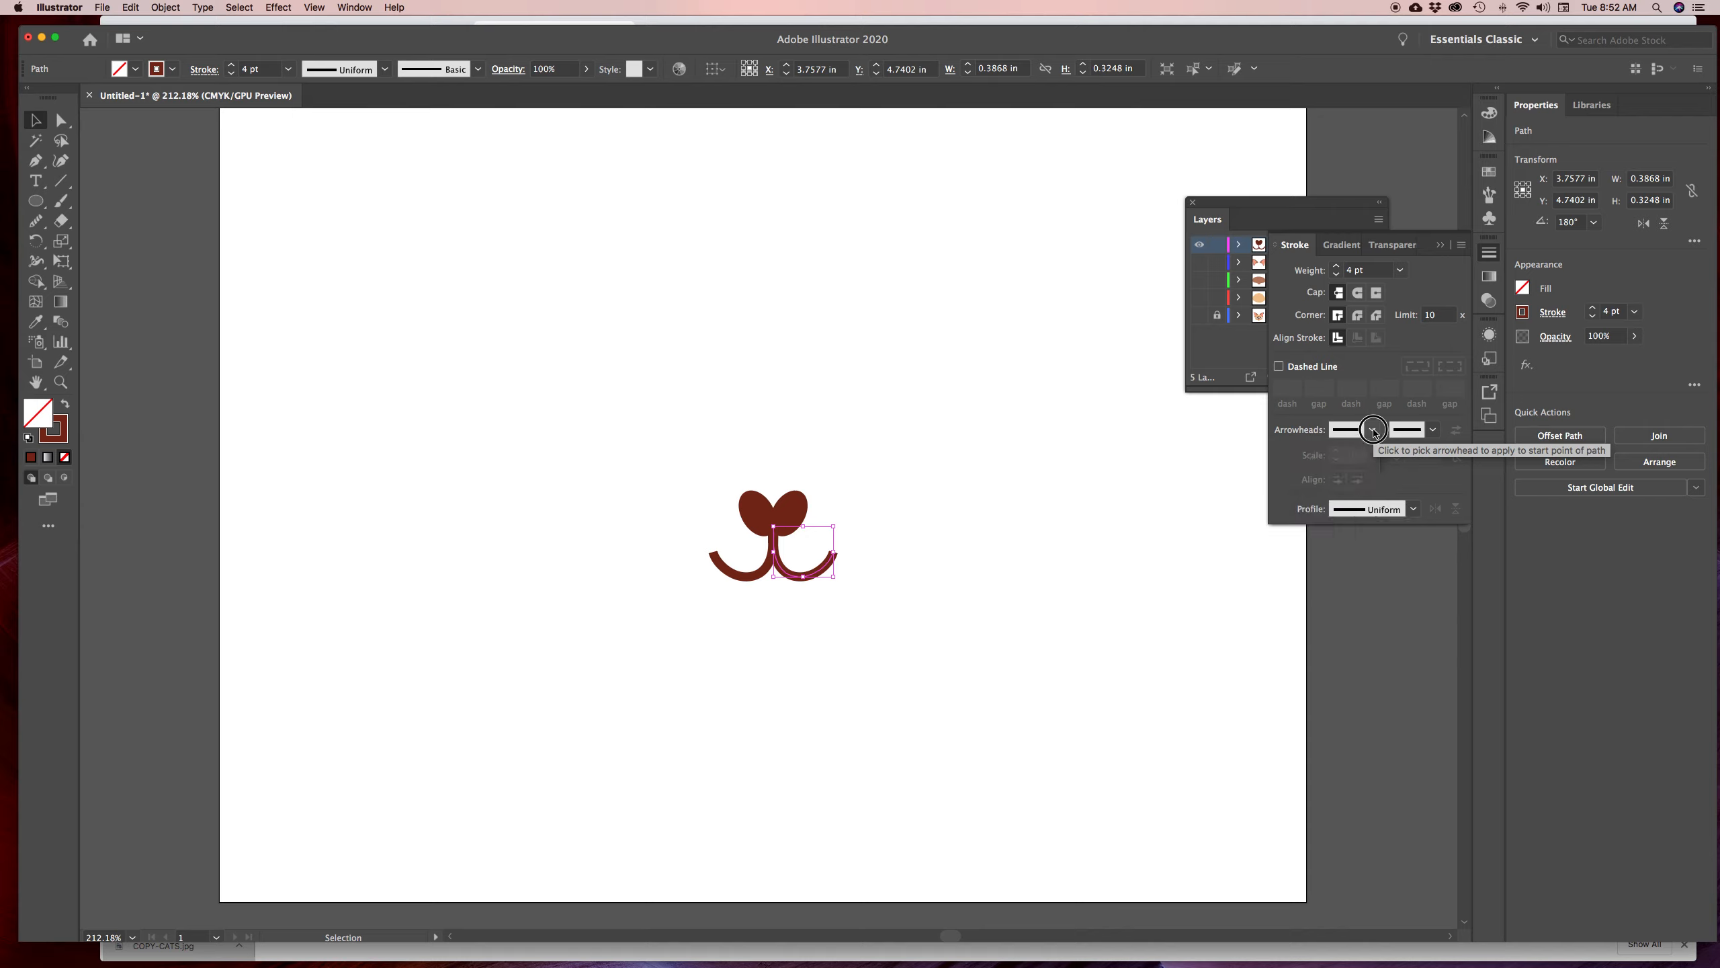
{"action": "left_click", "coordinate": [1434, 431]}
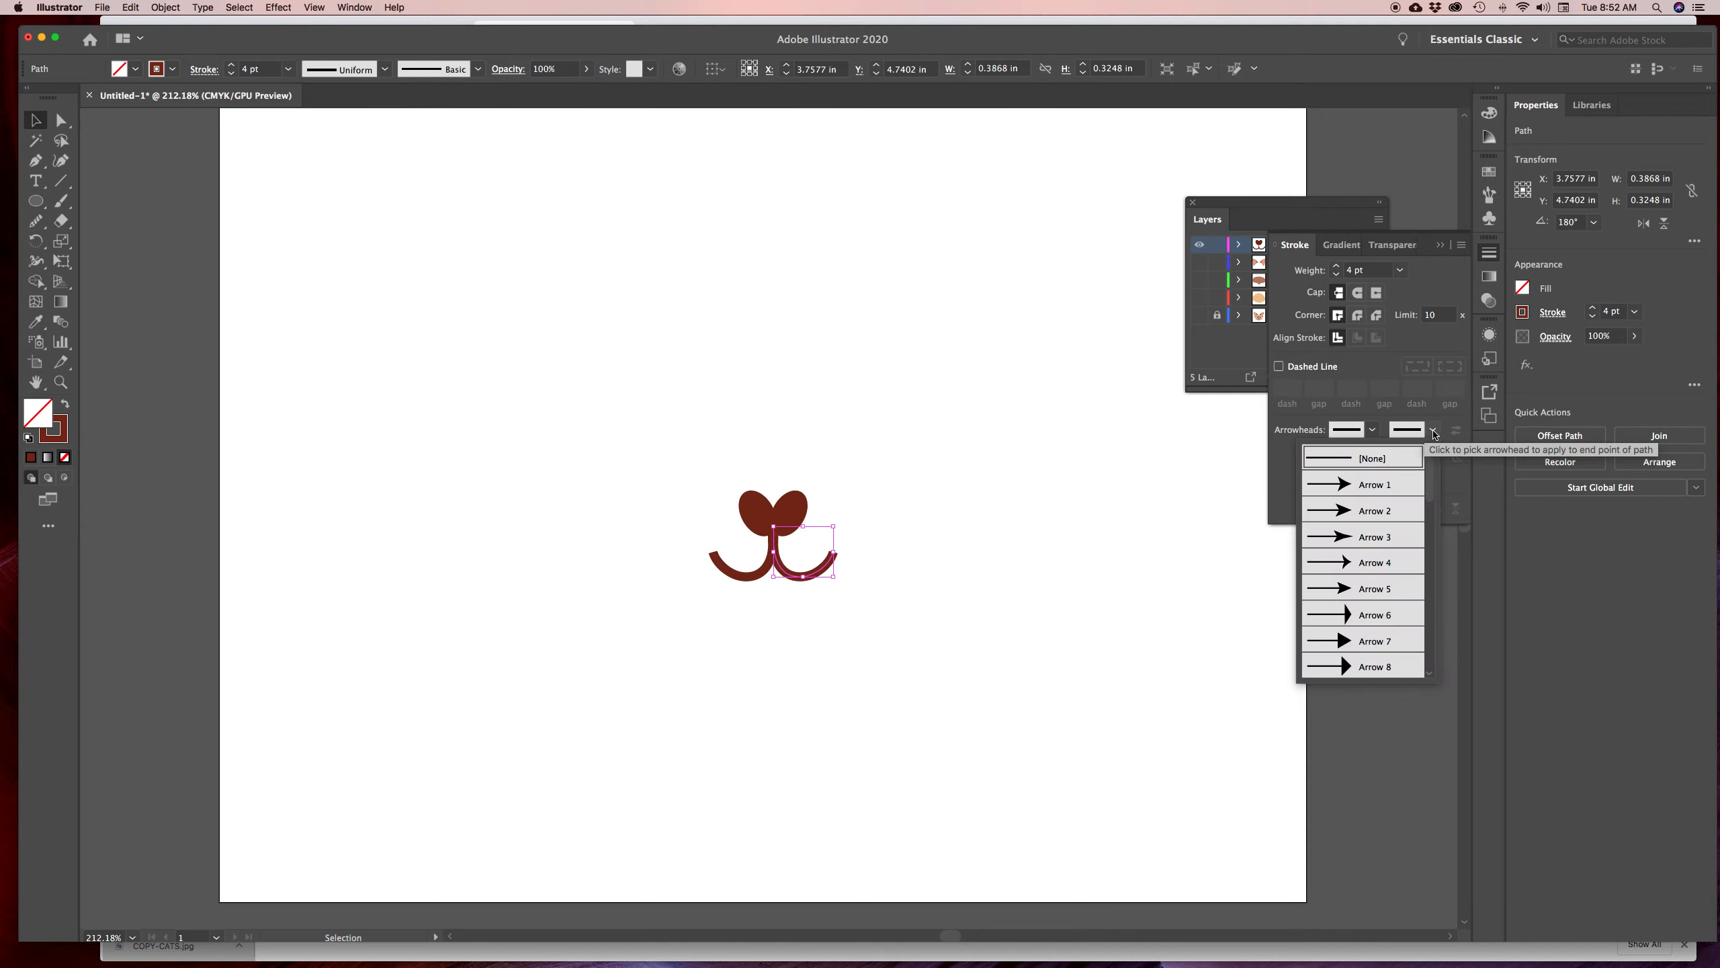
{"action": "left_click", "coordinate": [1434, 432]}
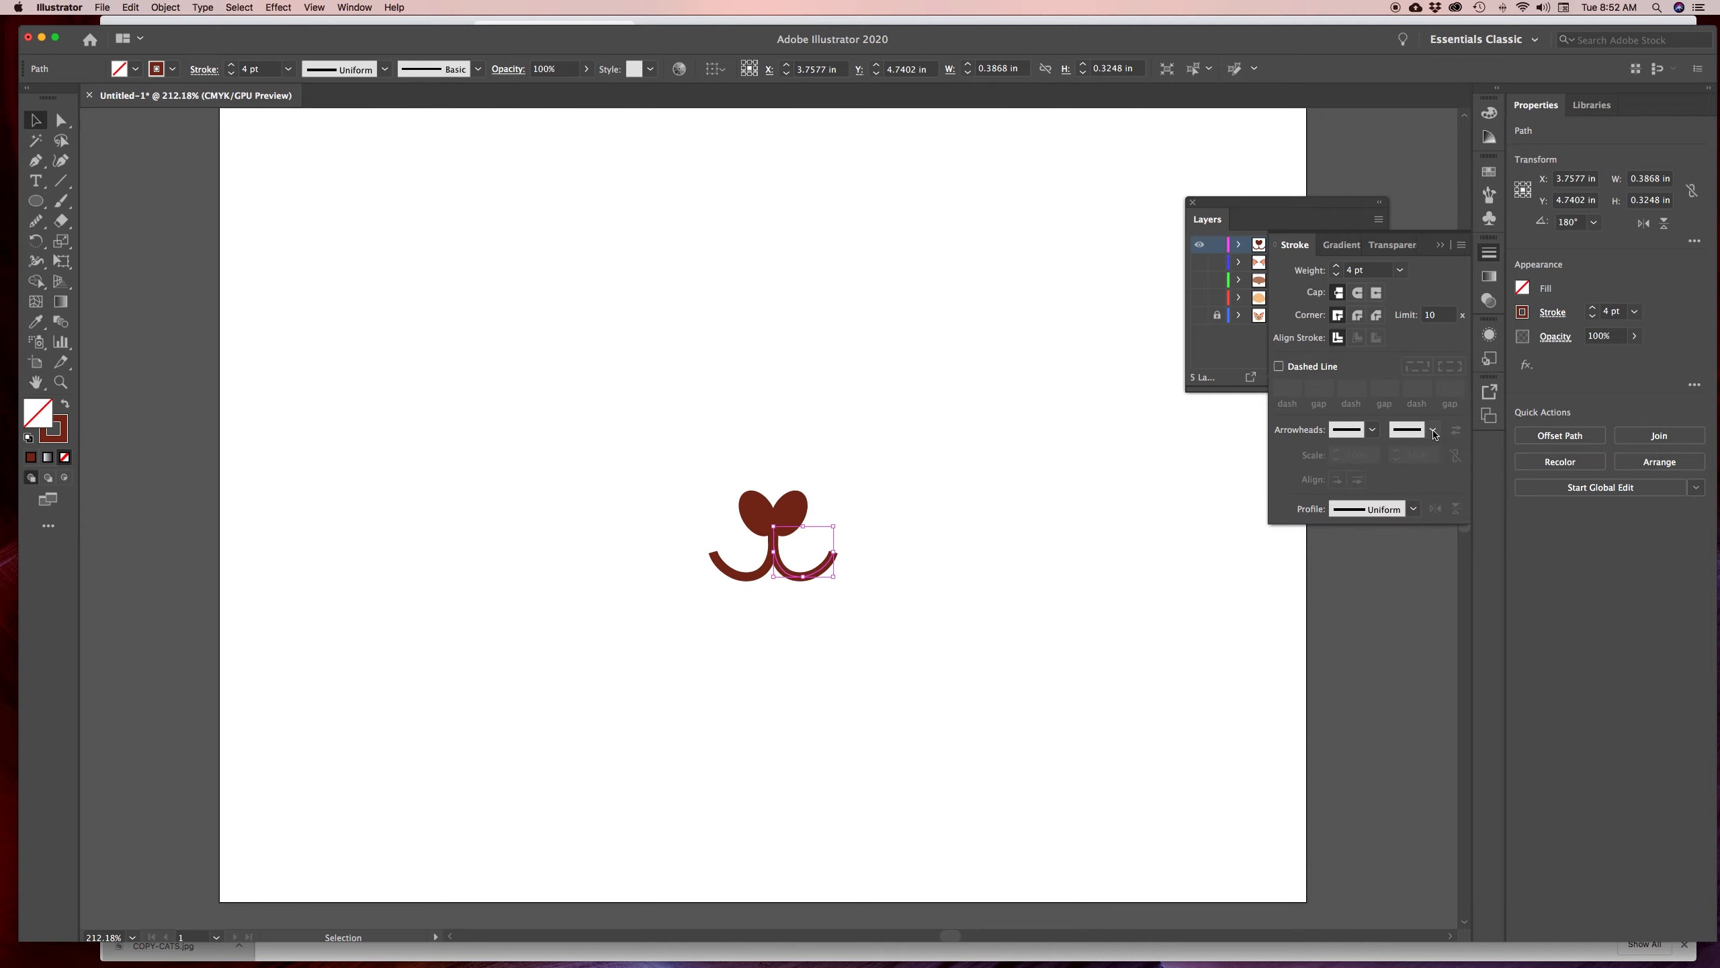
{"action": "left_click", "coordinate": [1415, 509]}
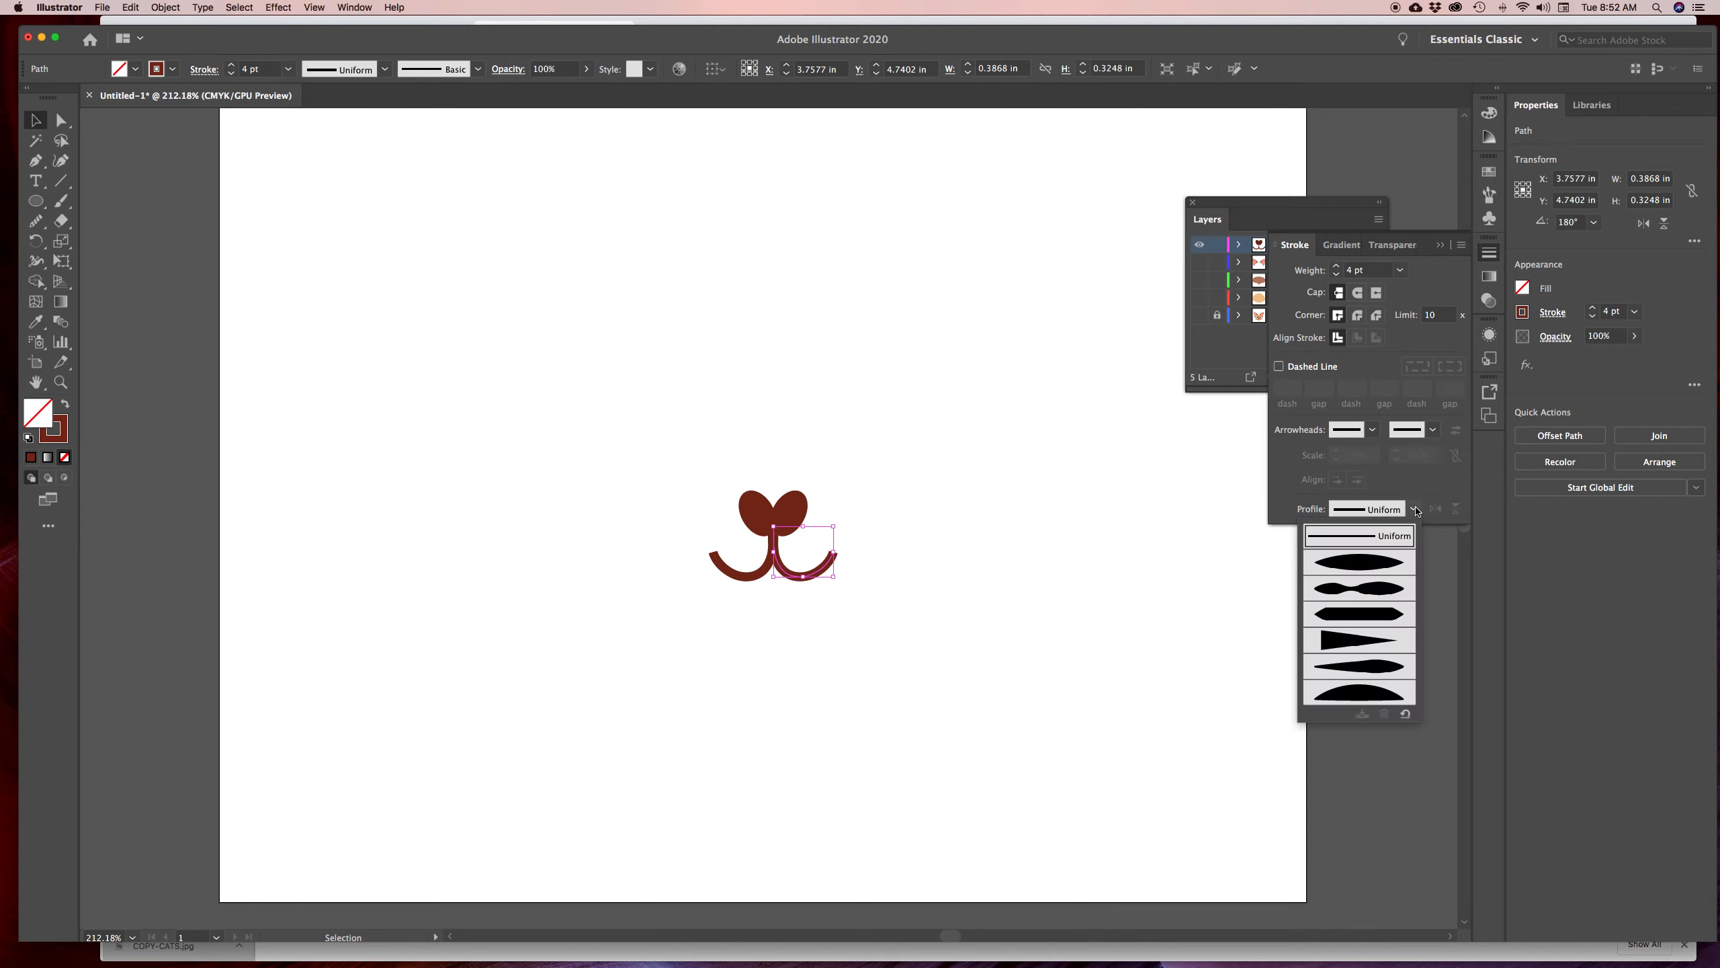
{"action": "left_click", "coordinate": [1364, 642]}
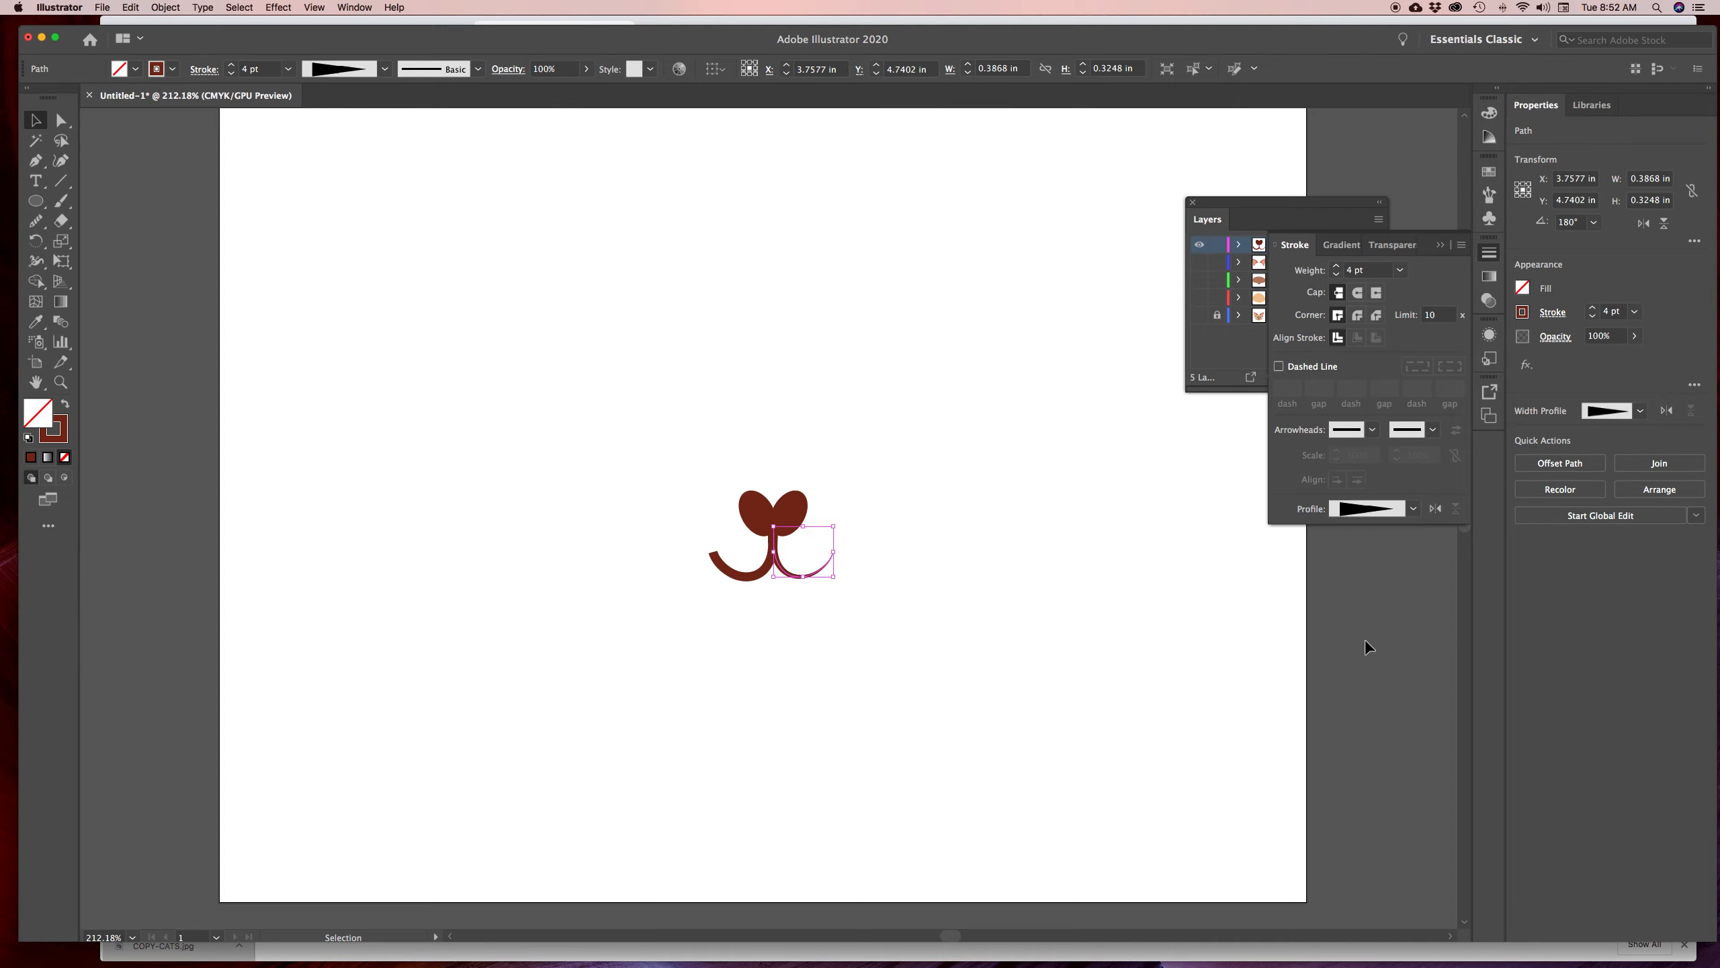
Try Width Profile 2 on the mouth's right half and restore the tapered triangular profile
{"action": "left_click", "coordinate": [1415, 510]}
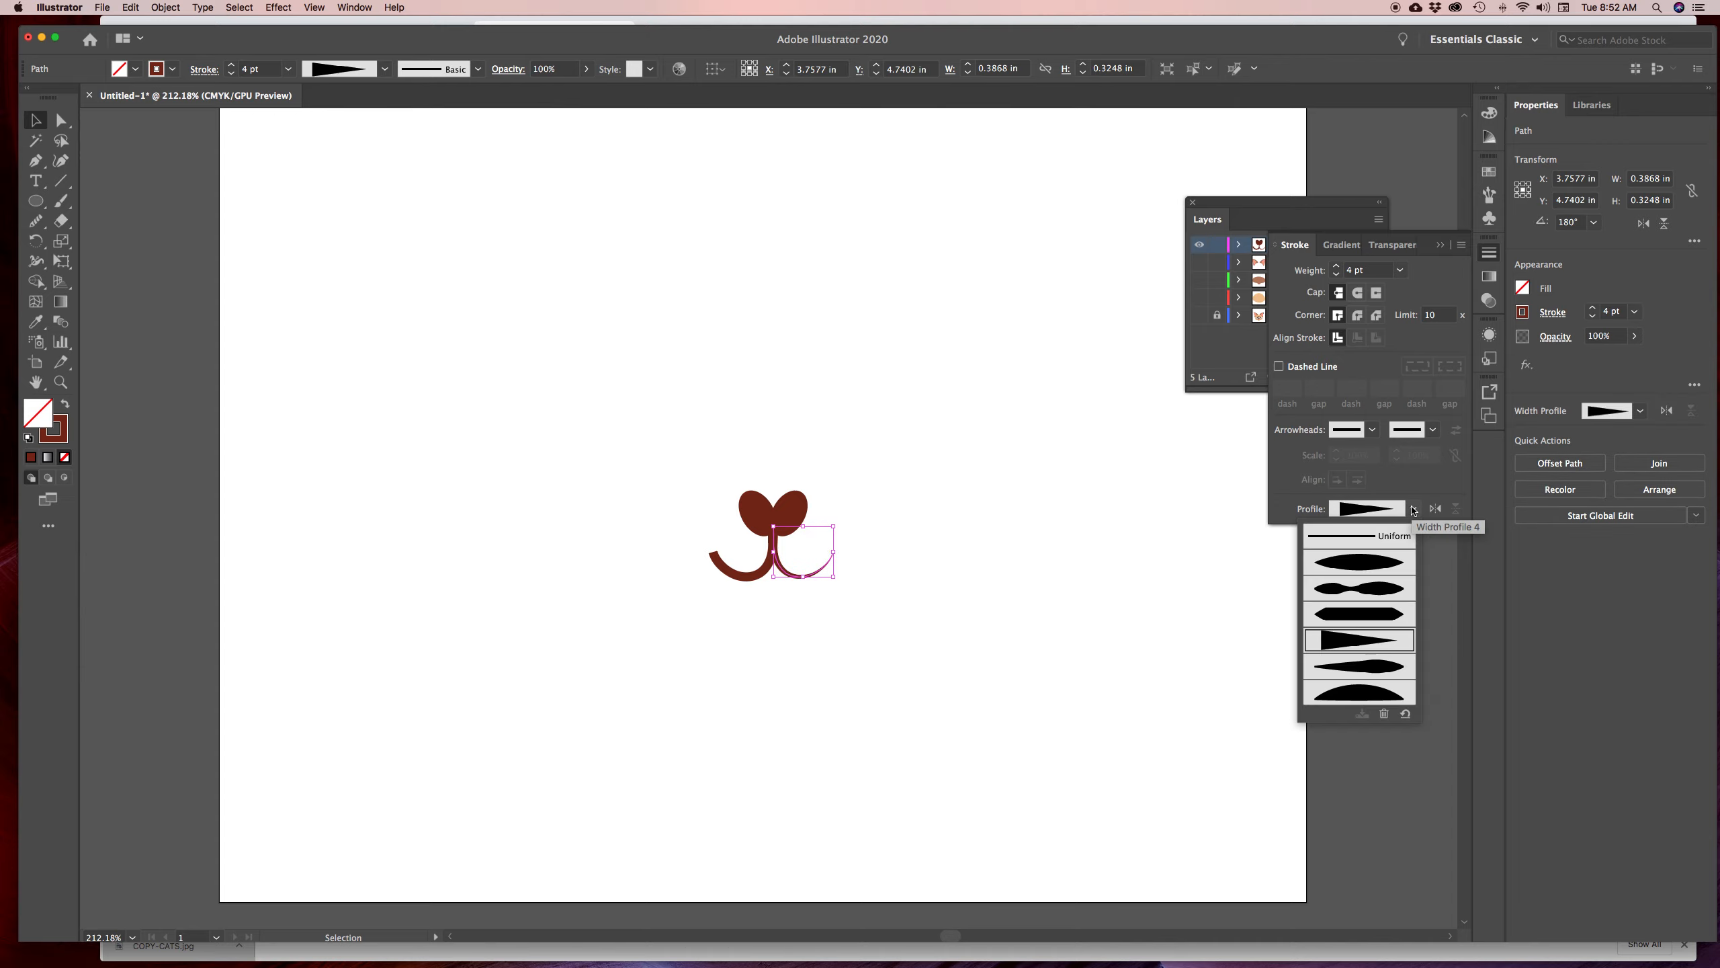
{"action": "left_click", "coordinate": [1385, 597]}
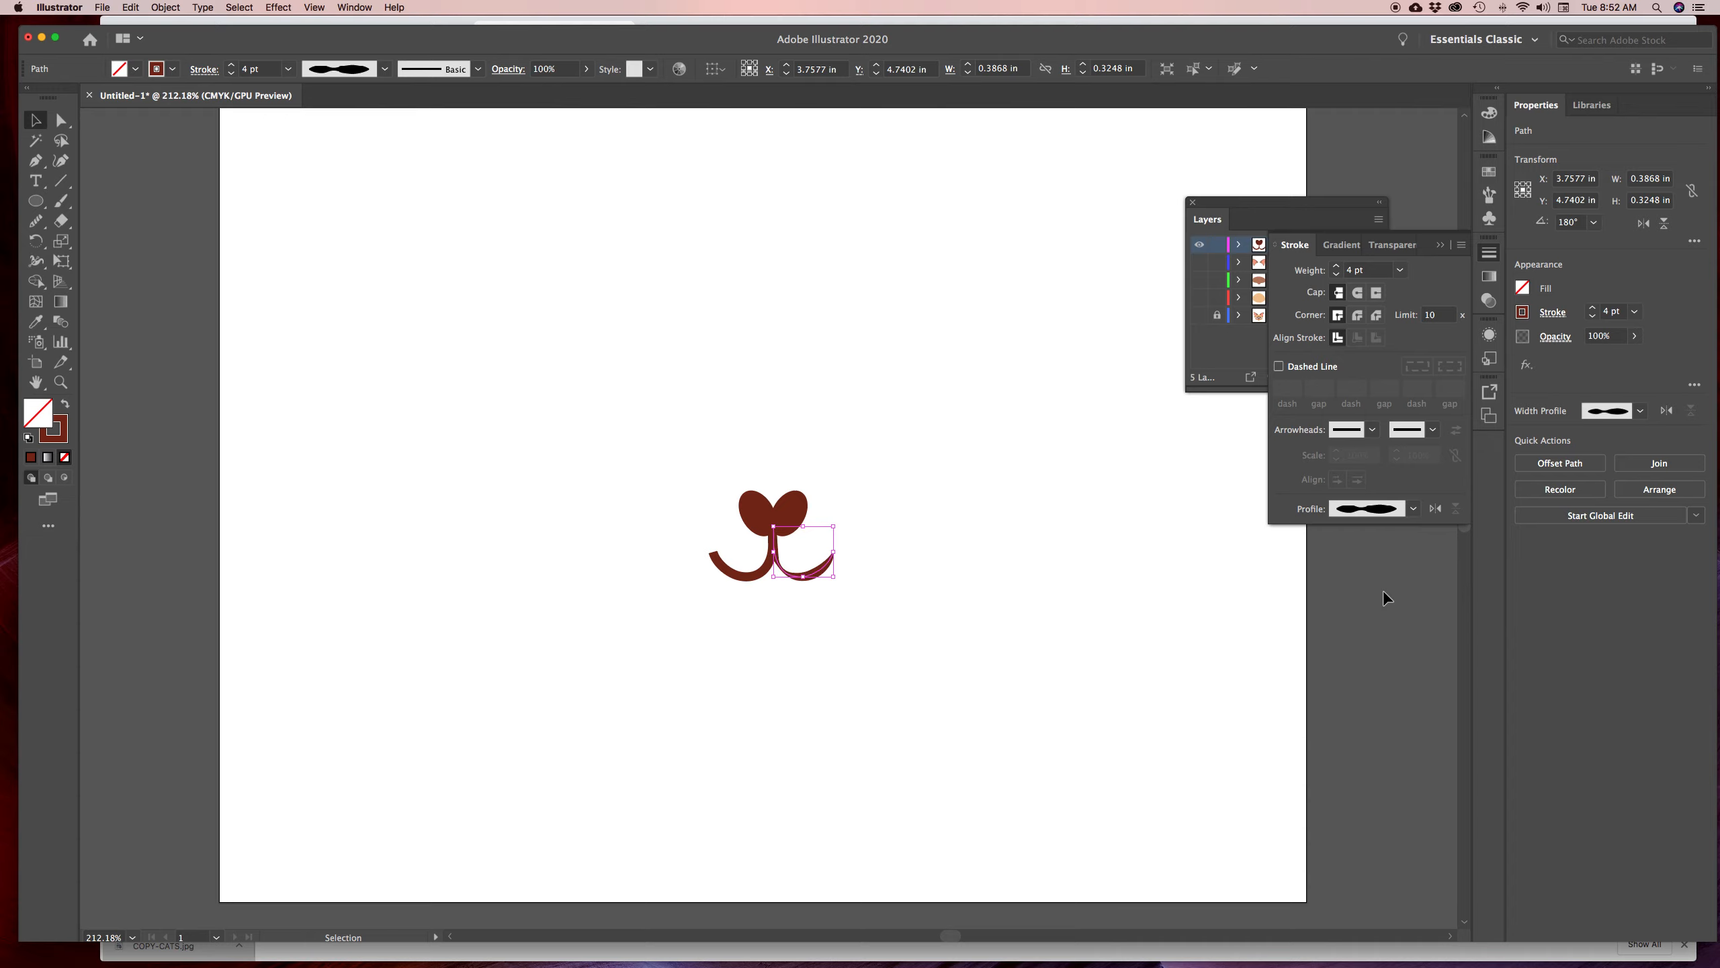
{"action": "left_click", "coordinate": [1413, 509]}
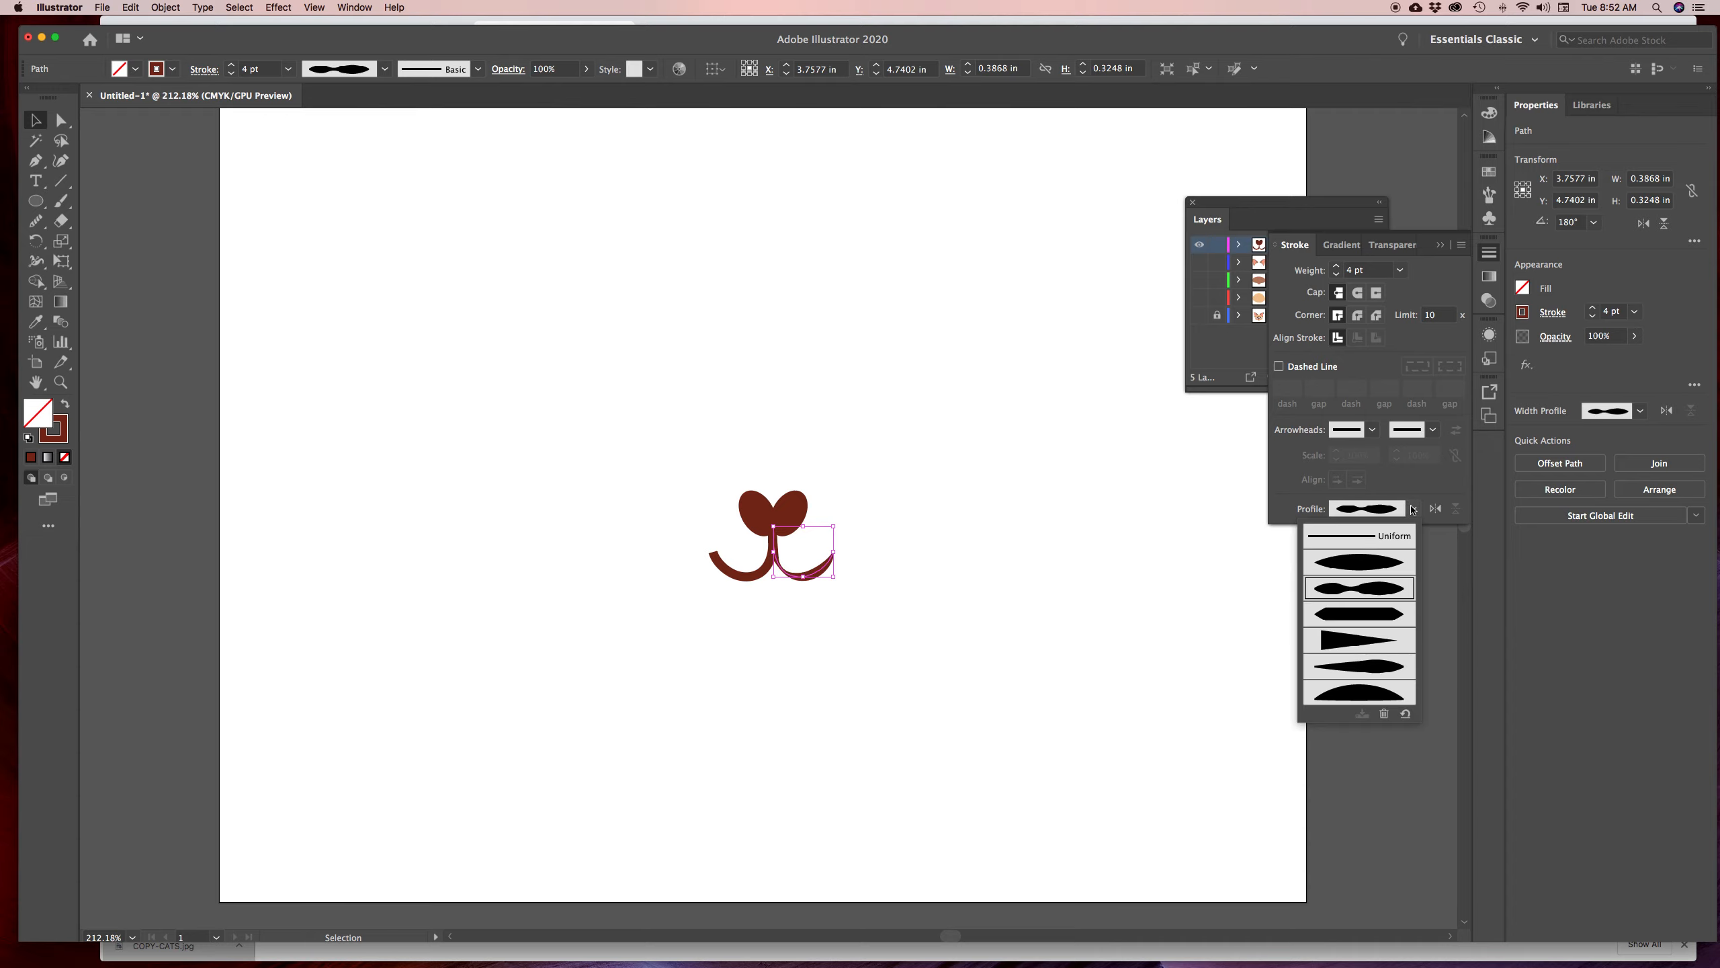
{"action": "left_click", "coordinate": [1385, 641]}
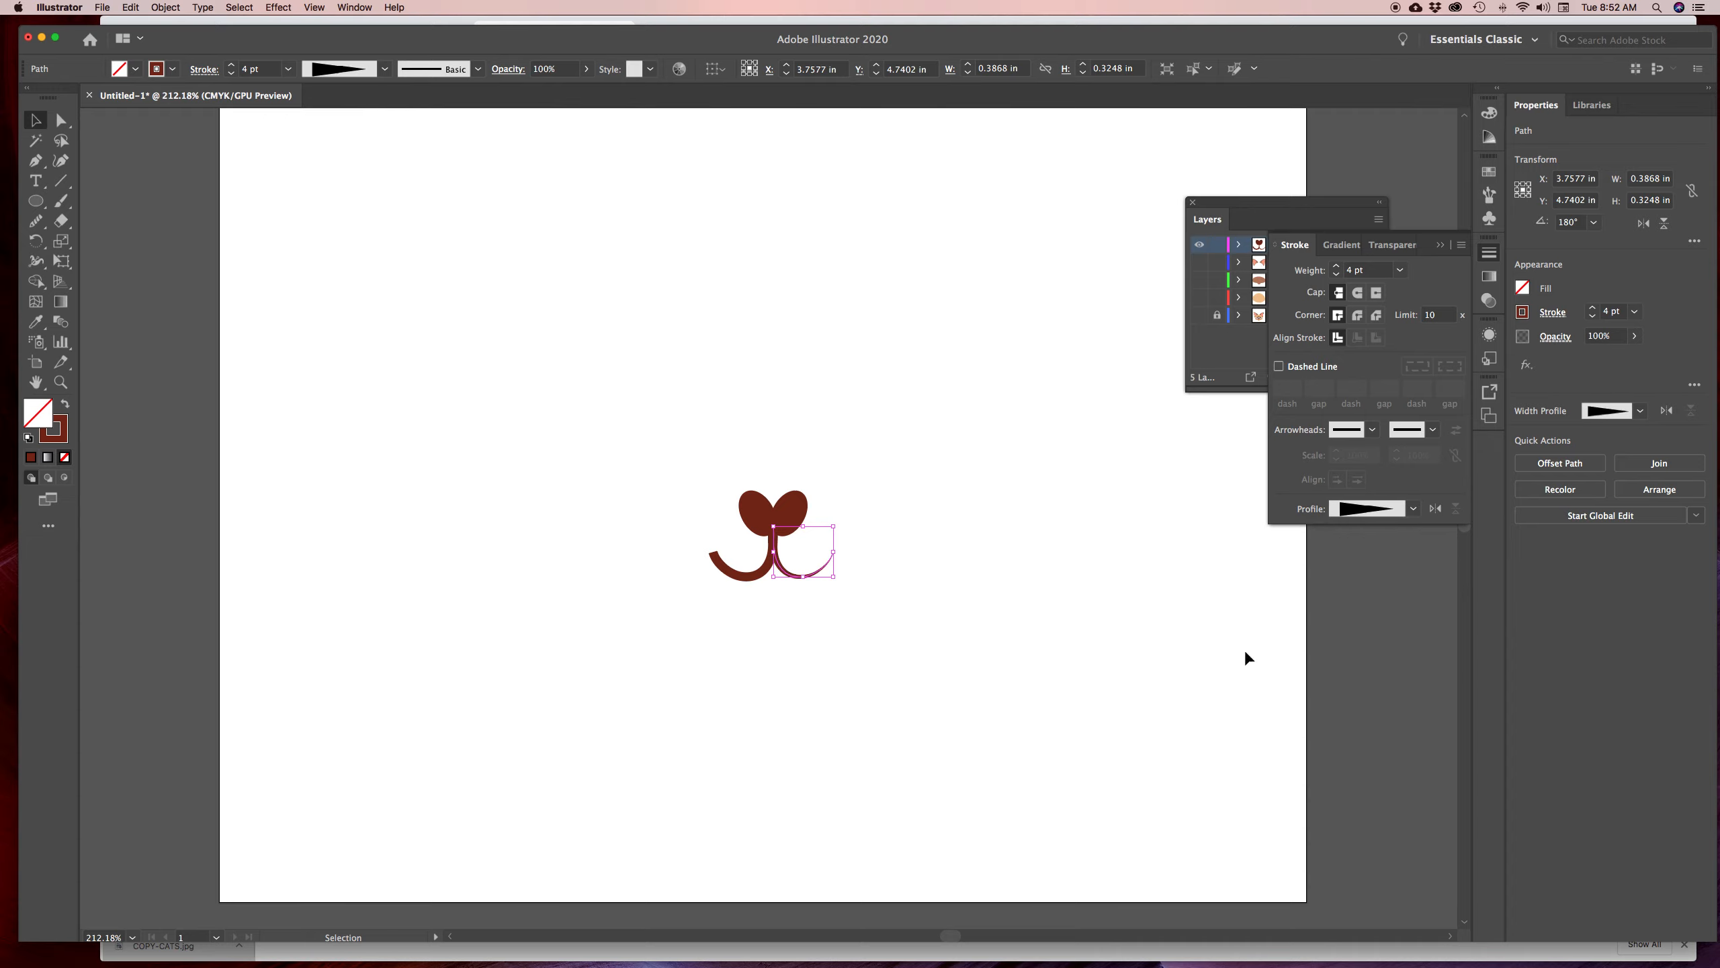
Apply the tapered triangular width profile to the mouth's left half, deselect it and collapse the stroke options
{"action": "left_click", "coordinate": [753, 576]}
{"action": "left_click", "coordinate": [1413, 509]}
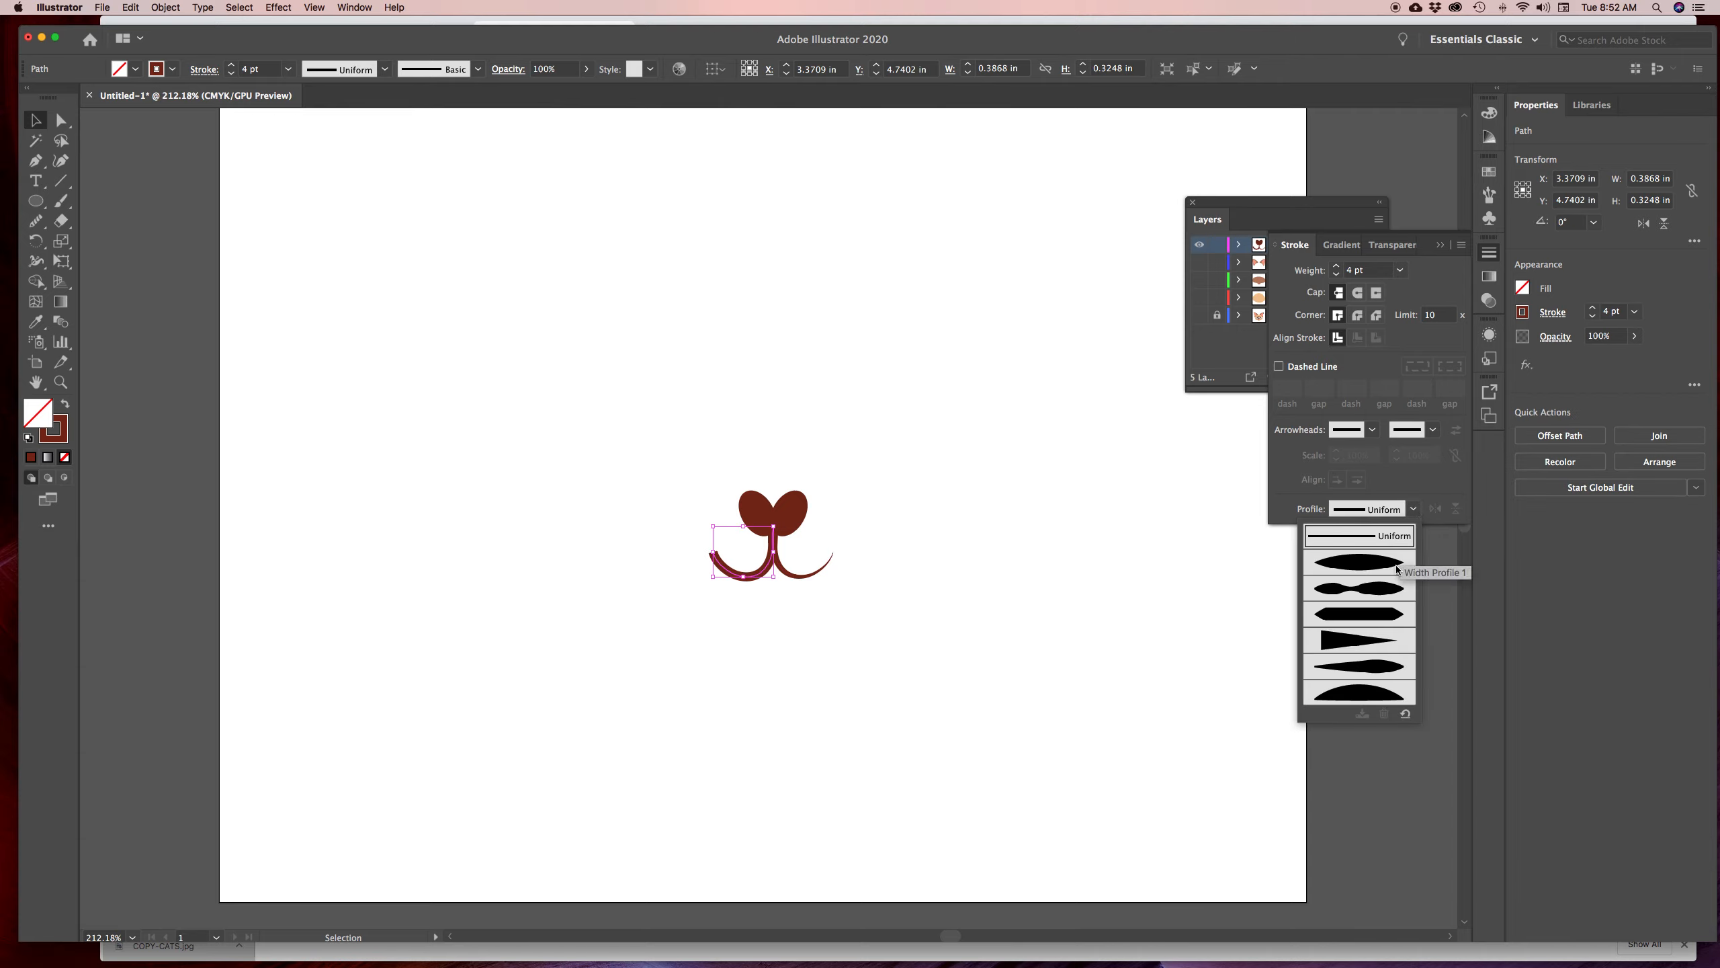
{"action": "left_click", "coordinate": [1375, 649]}
{"action": "left_click", "coordinate": [1036, 600]}
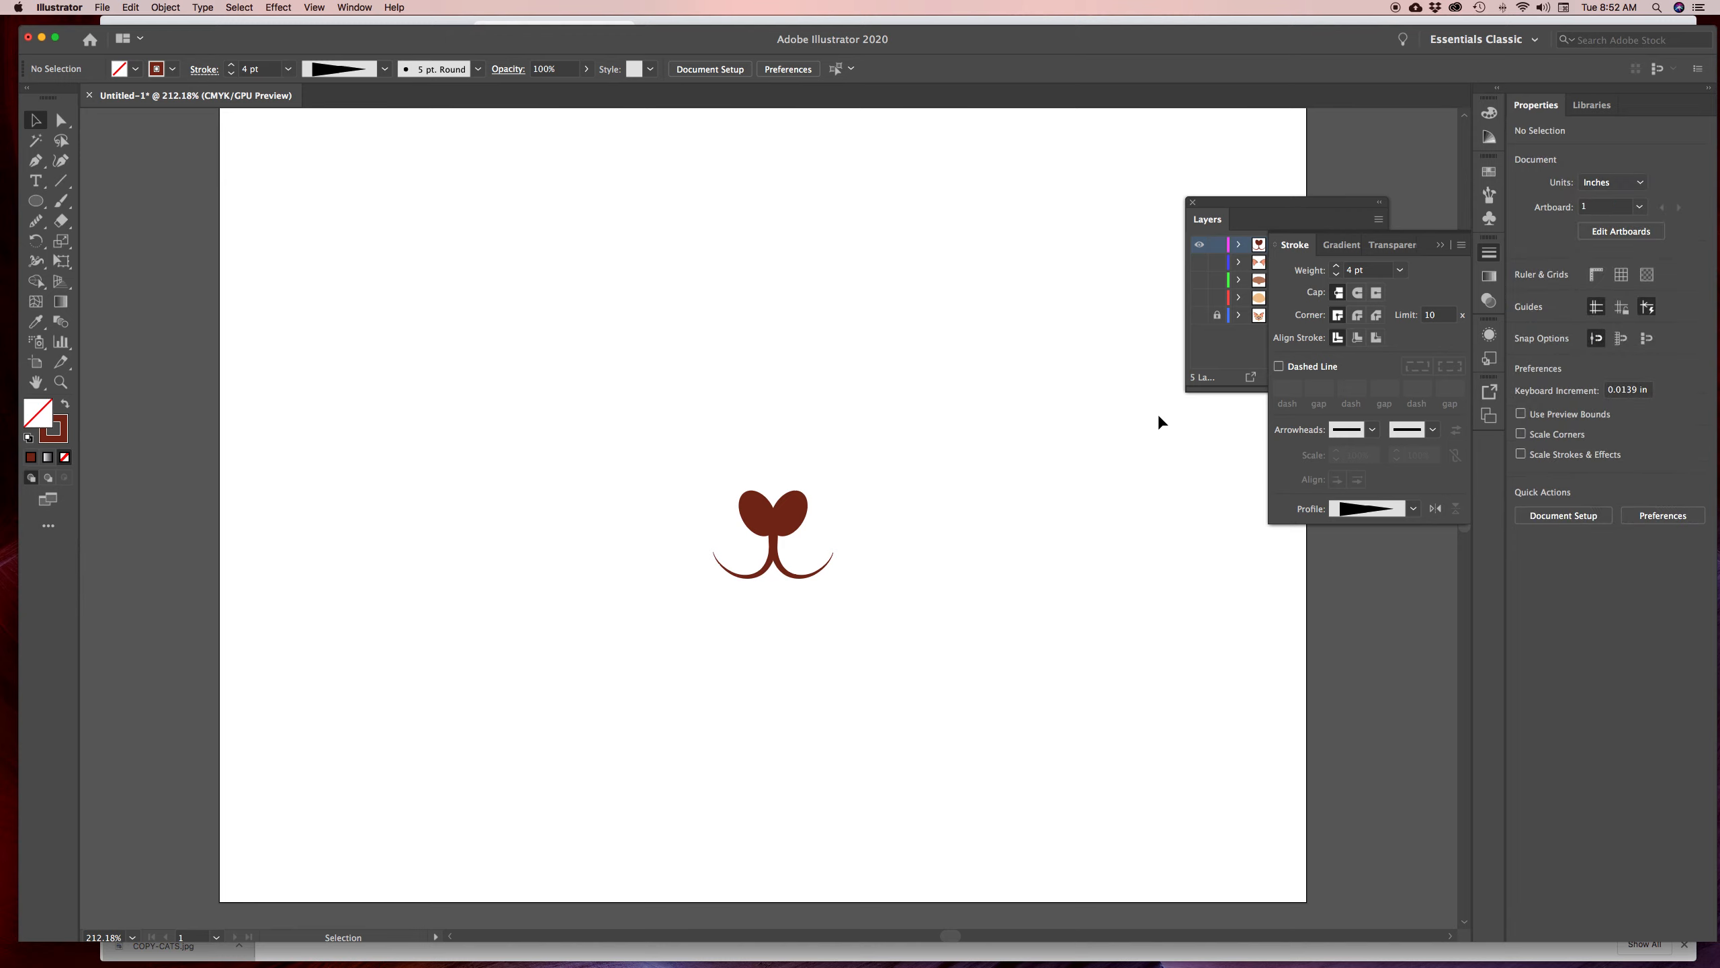
{"action": "left_click", "coordinate": [1440, 246]}
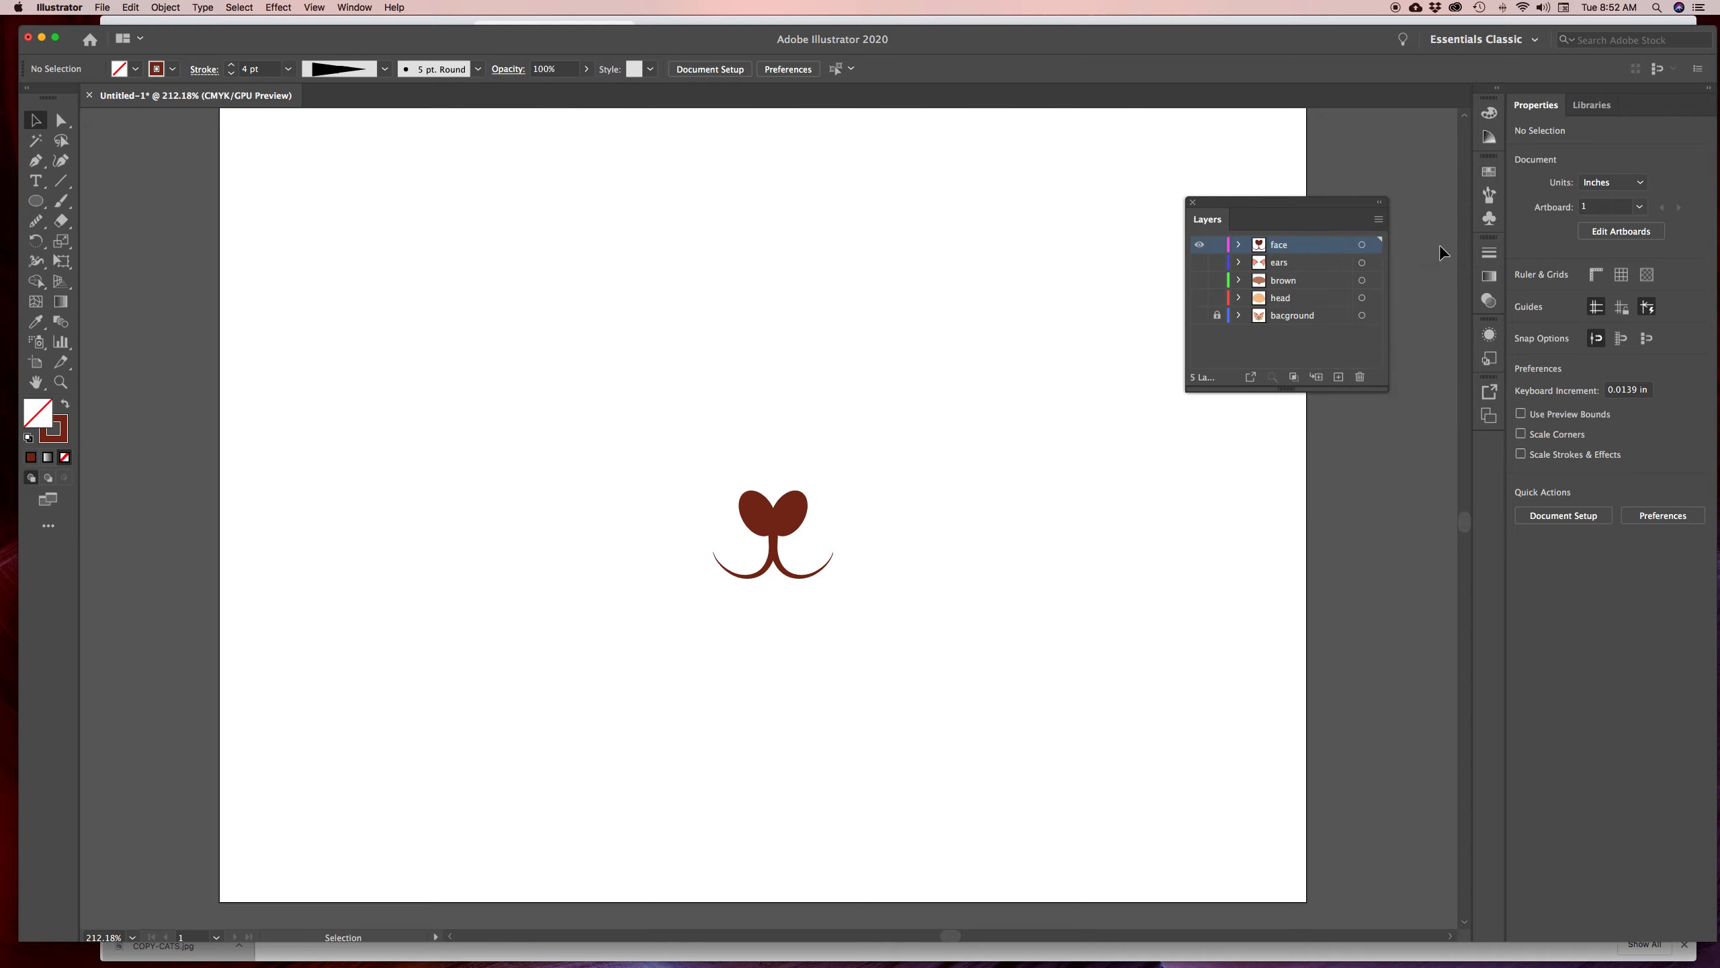
Show the ears, brown and head layers together with the face layer
{"action": "left_click", "coordinate": [1199, 262]}
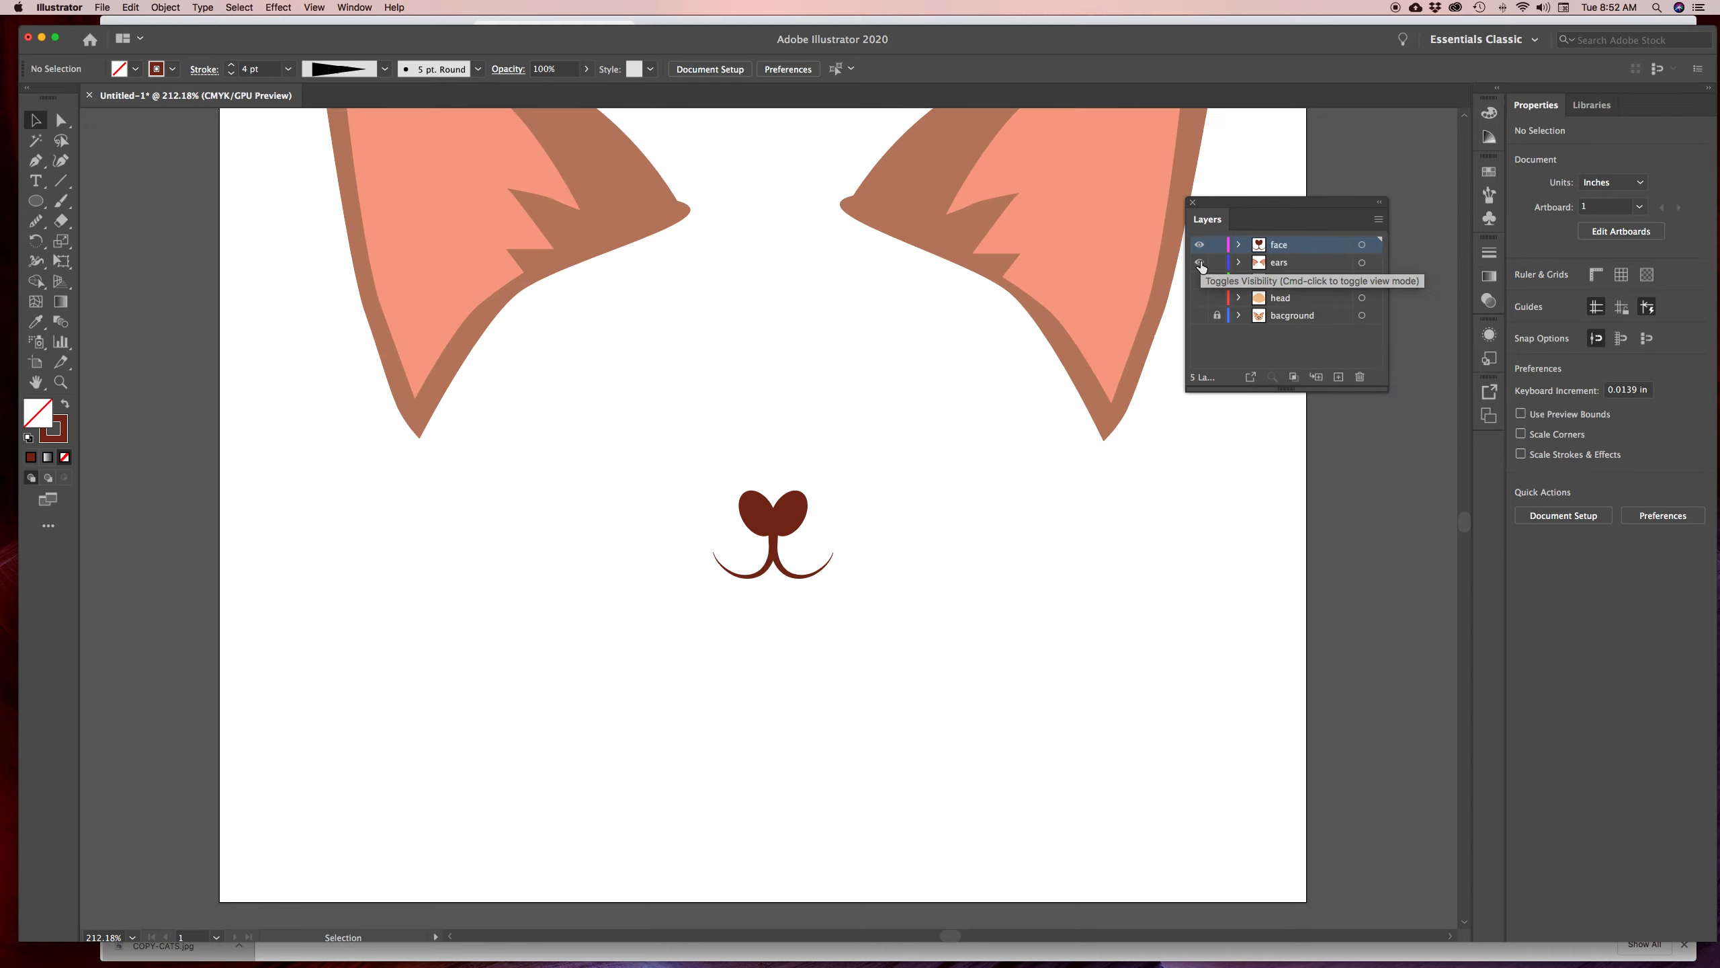
{"action": "left_click", "coordinate": [1199, 280]}
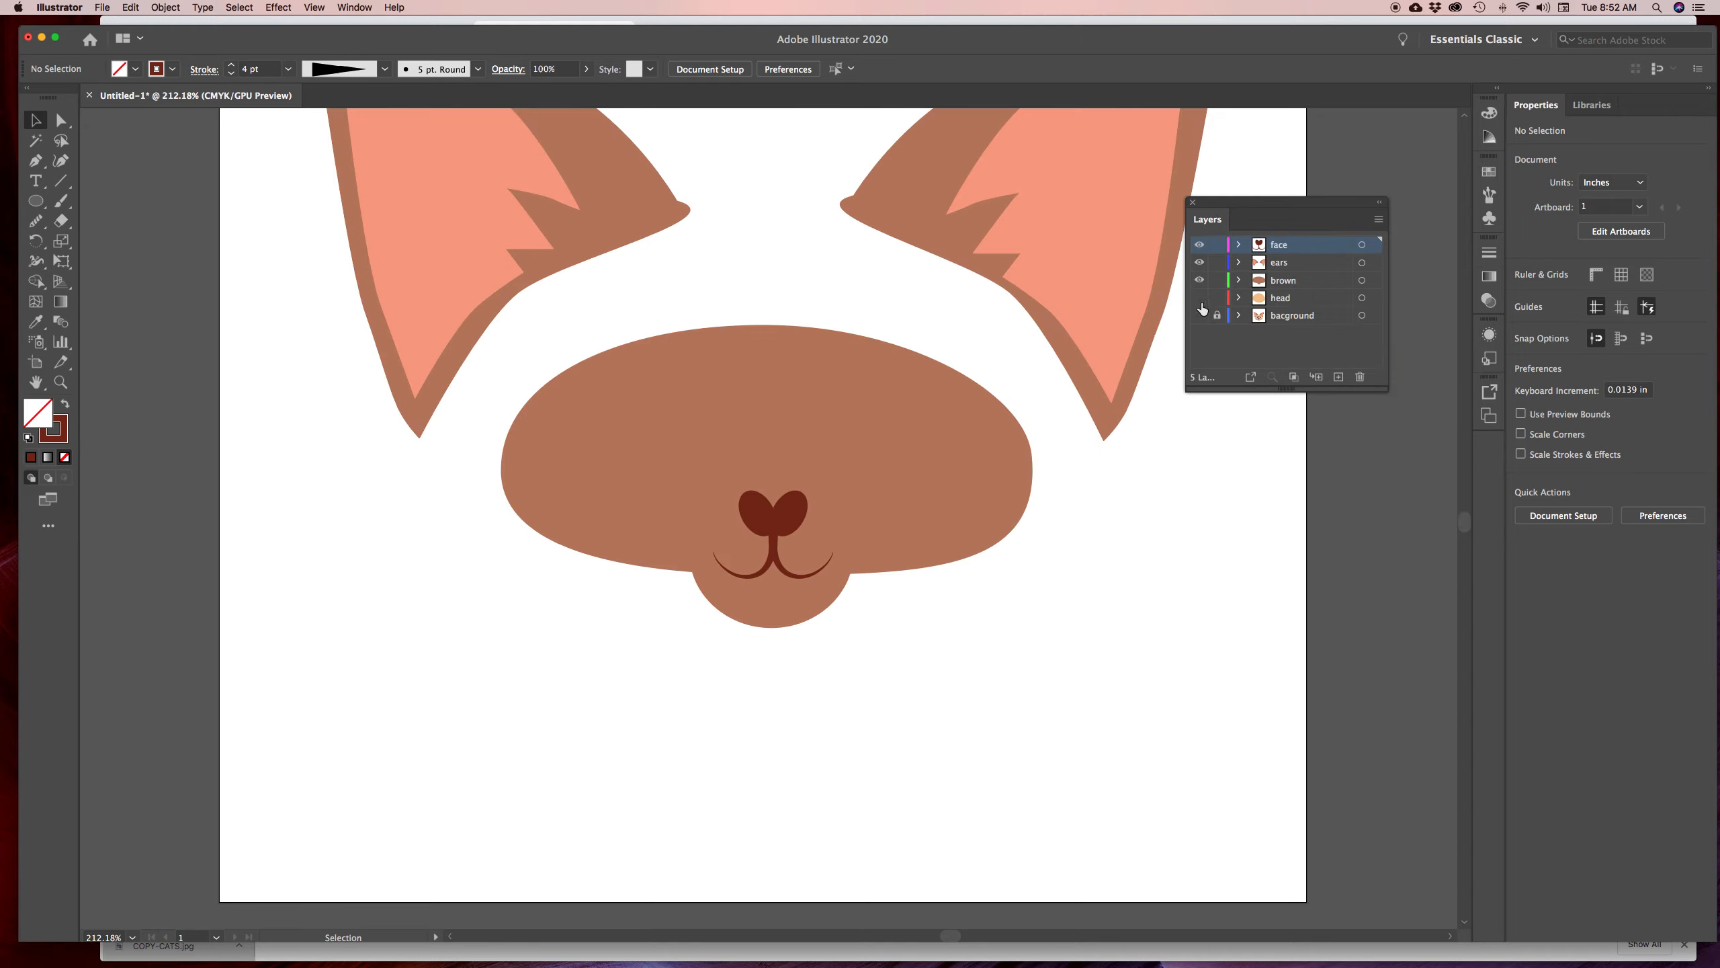
{"action": "left_click", "coordinate": [1200, 299]}
{"action": "left_click", "coordinate": [1200, 316]}
{"action": "left_click", "coordinate": [1200, 316]}
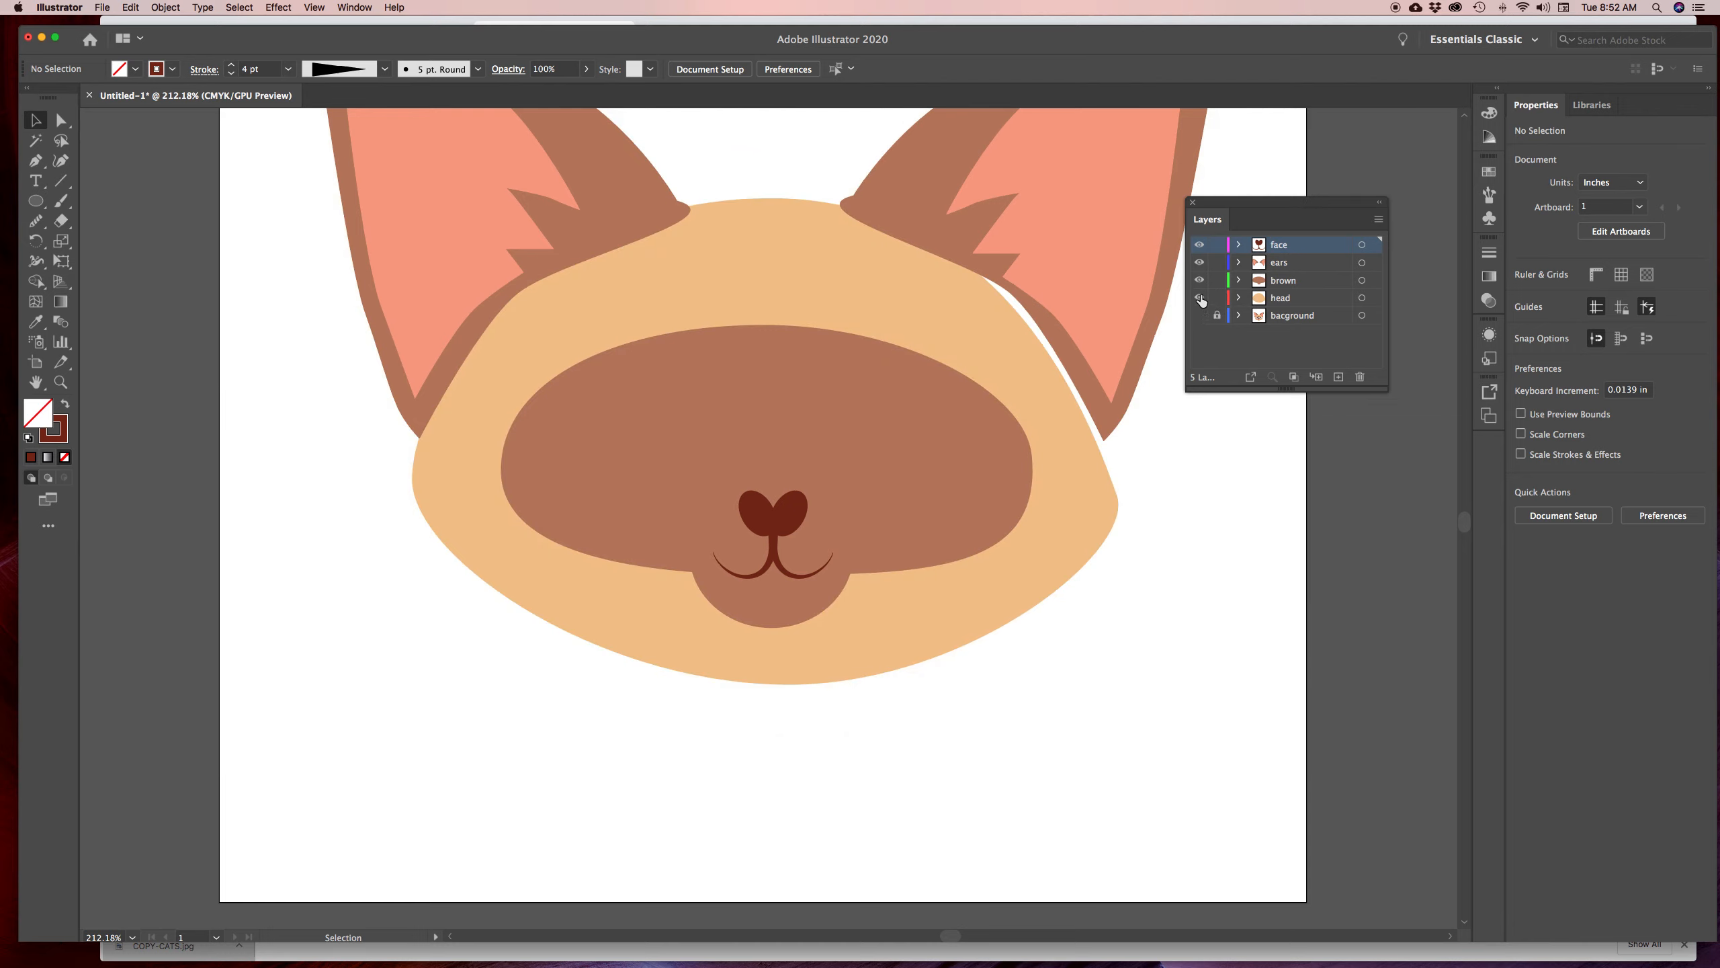
Hide the head and brown layers and show the bacground layer's reference image
{"action": "left_click", "coordinate": [1200, 298]}
{"action": "left_click", "coordinate": [1200, 315]}
{"action": "left_click", "coordinate": [1200, 298]}
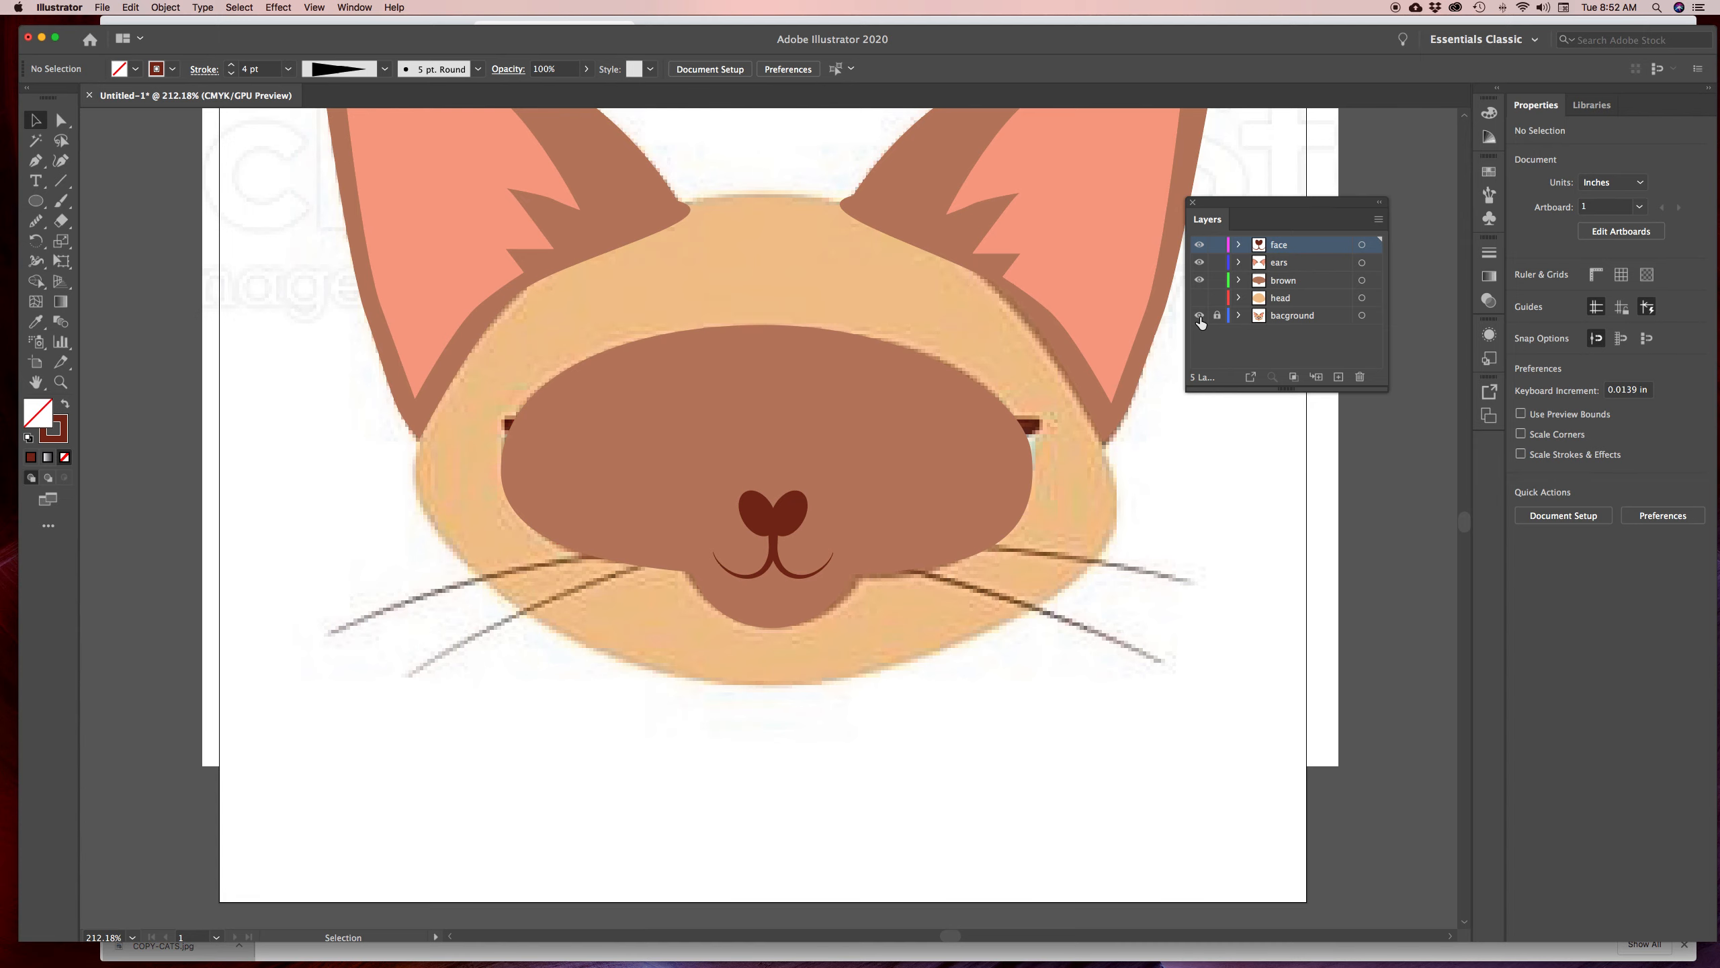
{"action": "left_click", "coordinate": [1200, 281]}
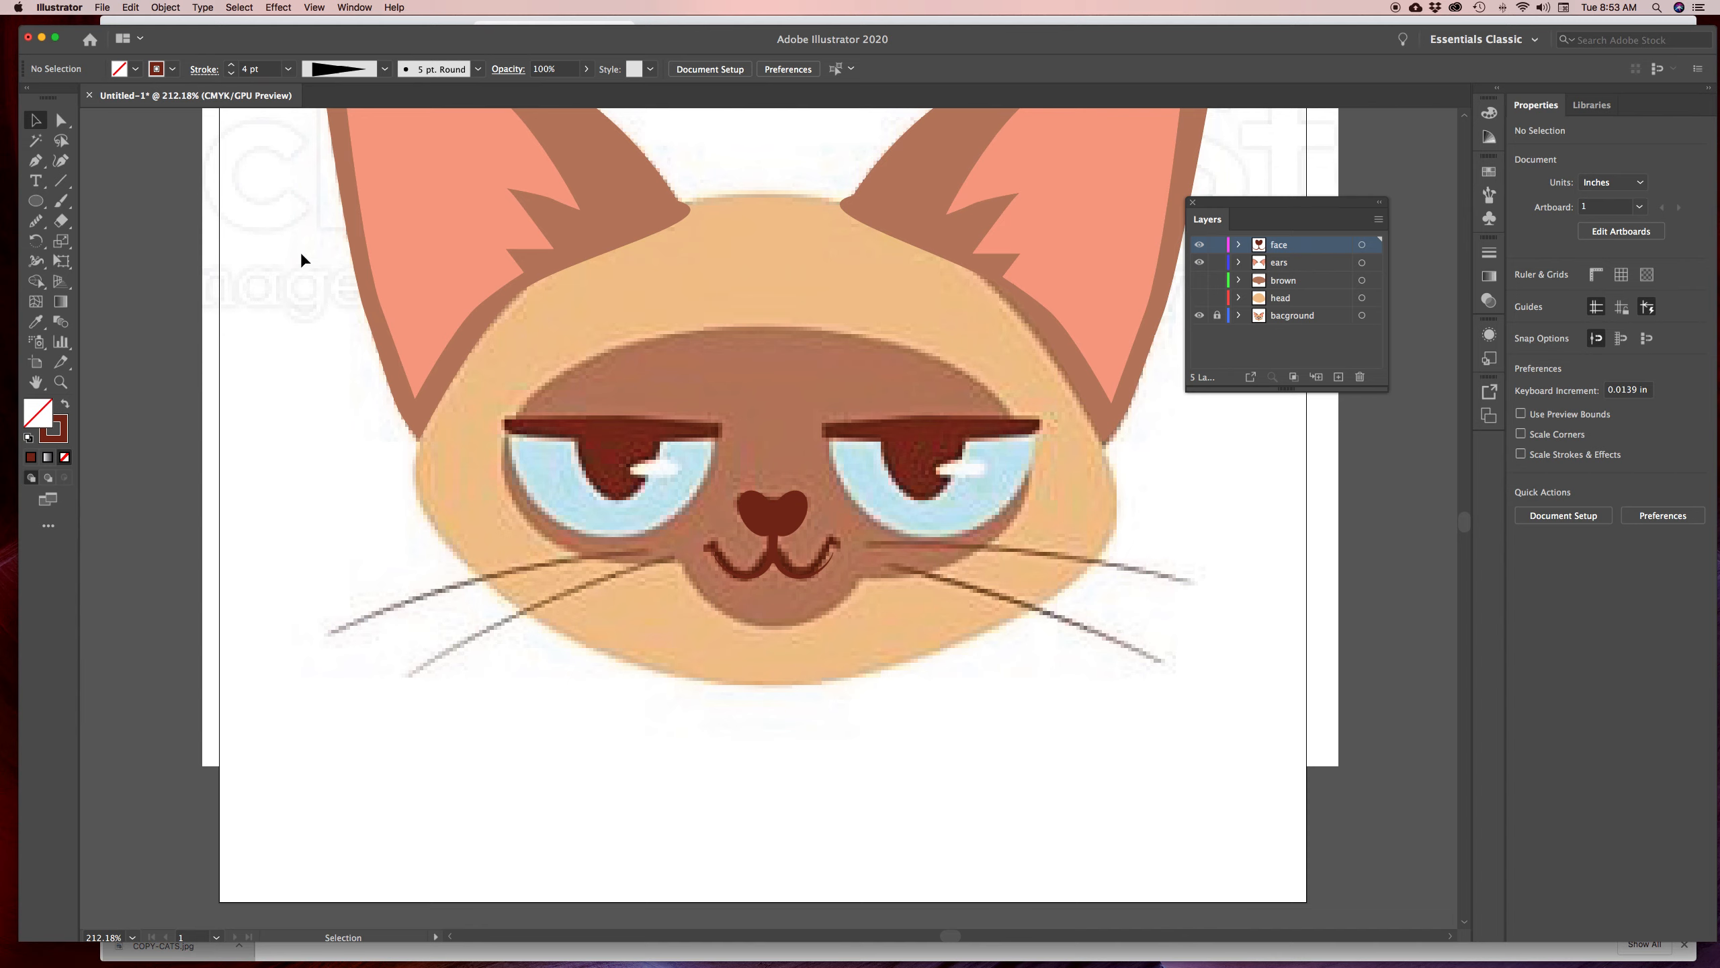
Trace the cat's four whiskers freehand with the Pencil tool, two on each side of the mouth
{"action": "left_click", "coordinate": [35, 224]}
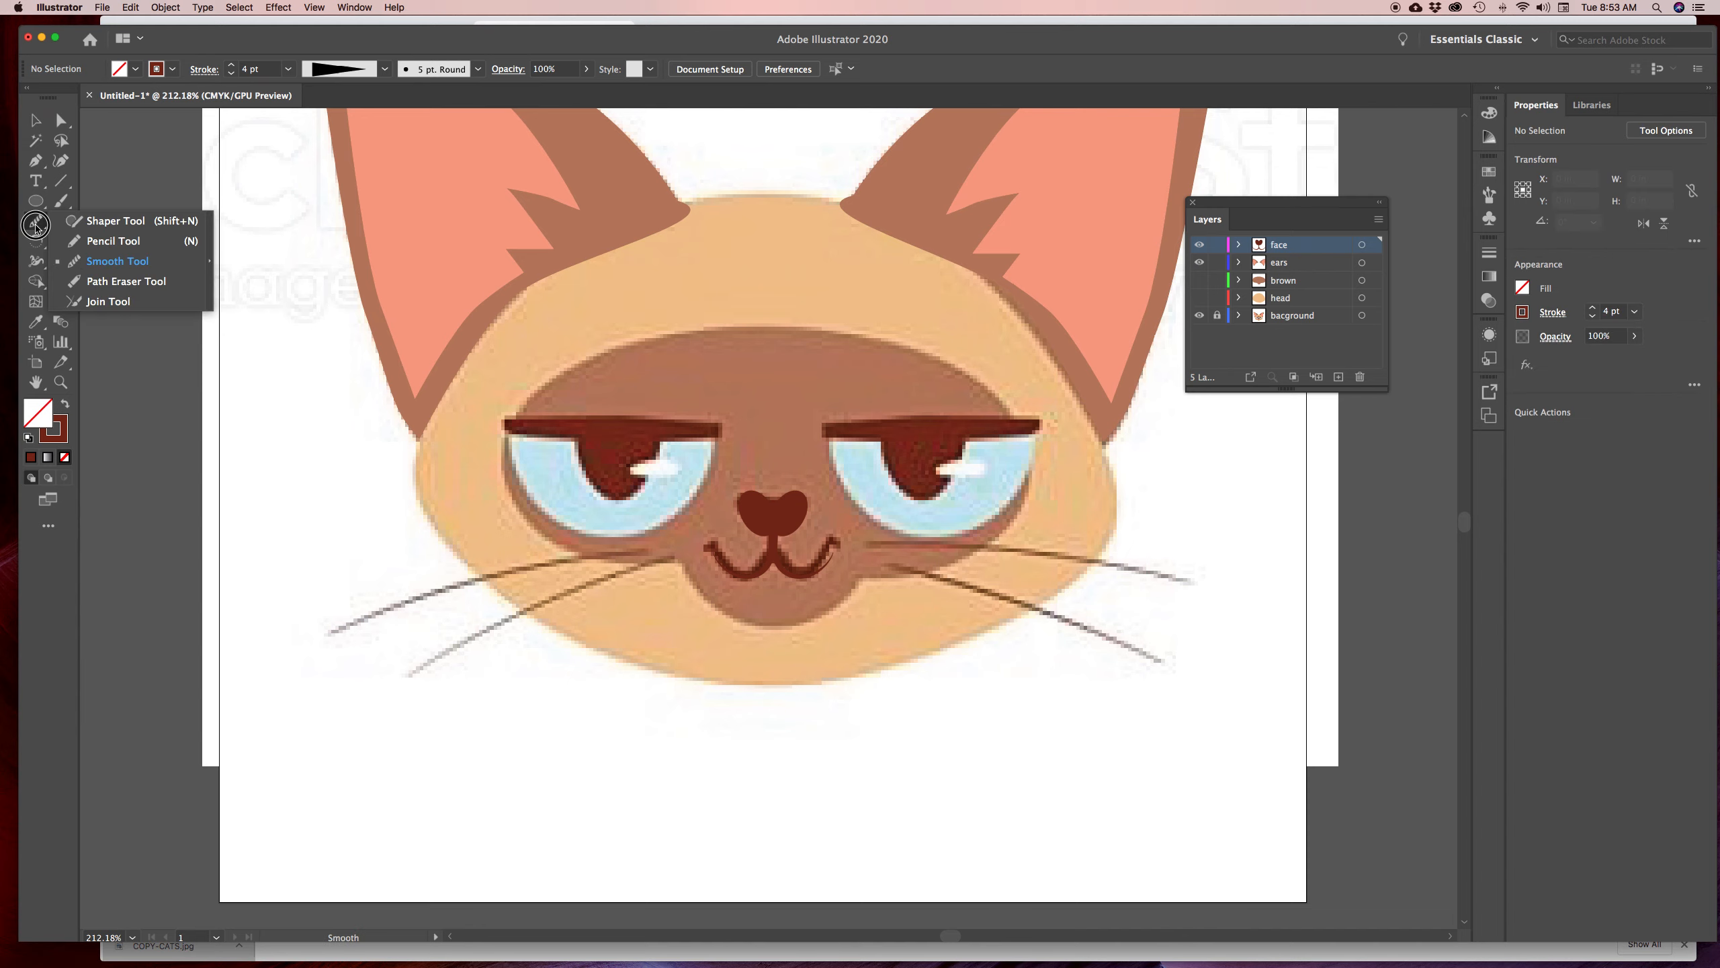
{"action": "left_click", "coordinate": [113, 241]}
{"action": "mouse_move", "coordinate": [649, 549]}
{"action": "left_mouse_down"}
{"action": "mouse_move", "coordinate": [526, 568]}
{"action": "mouse_move", "coordinate": [358, 645]}
{"action": "left_mouse_up"}
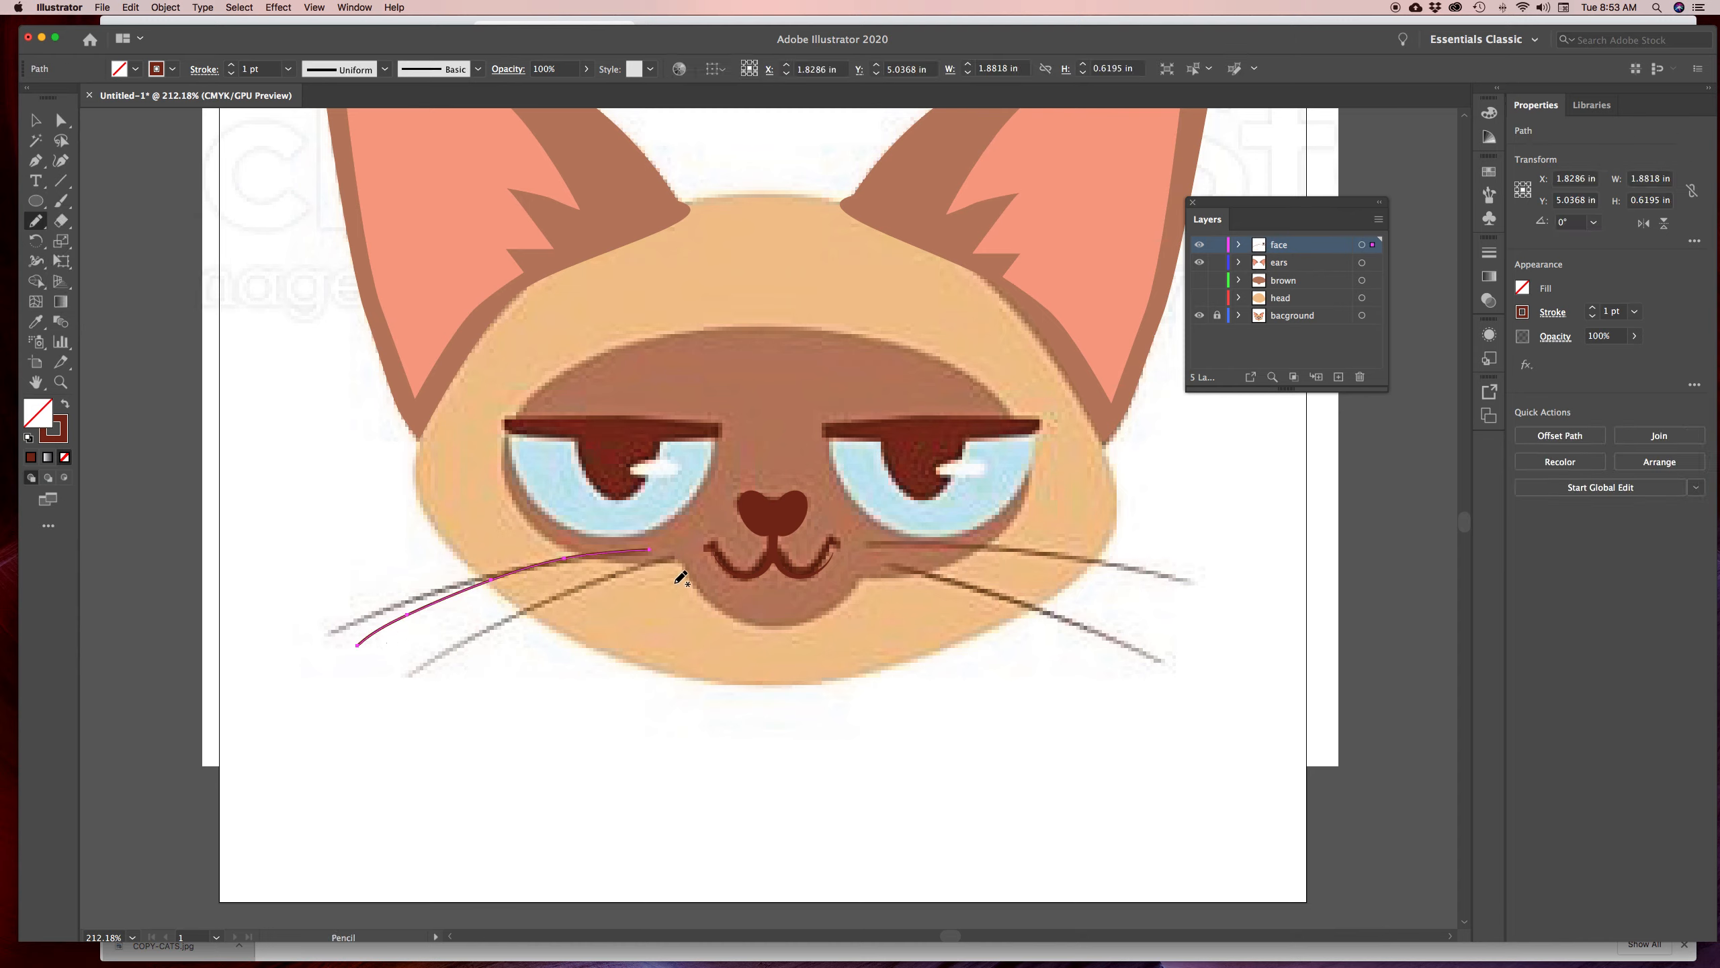
{"action": "mouse_move", "coordinate": [679, 557]}
{"action": "left_mouse_down"}
{"action": "mouse_move", "coordinate": [614, 568]}
{"action": "mouse_move", "coordinate": [411, 672]}
{"action": "left_mouse_up"}
{"action": "left_click_drag", "start_coordinate": [884, 564], "coordinate": [1145, 652]}
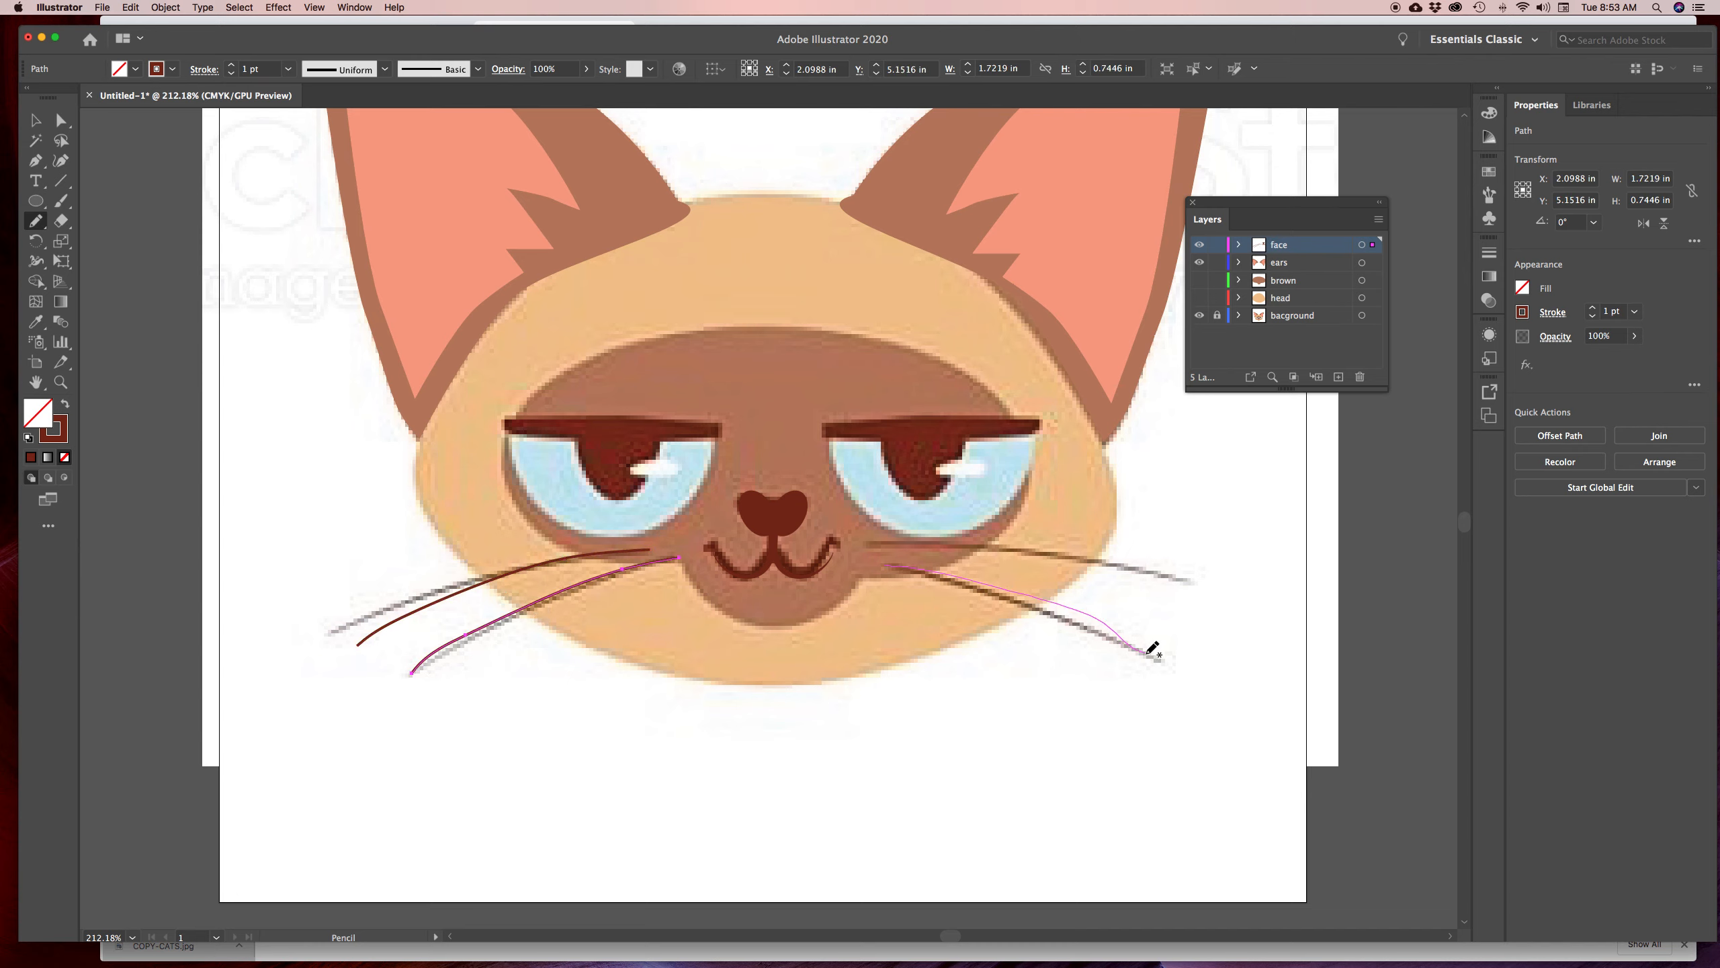
{"action": "mouse_move", "coordinate": [871, 544]}
{"action": "left_mouse_down"}
{"action": "mouse_move", "coordinate": [1059, 543]}
{"action": "mouse_move", "coordinate": [1185, 573]}
{"action": "left_mouse_up"}
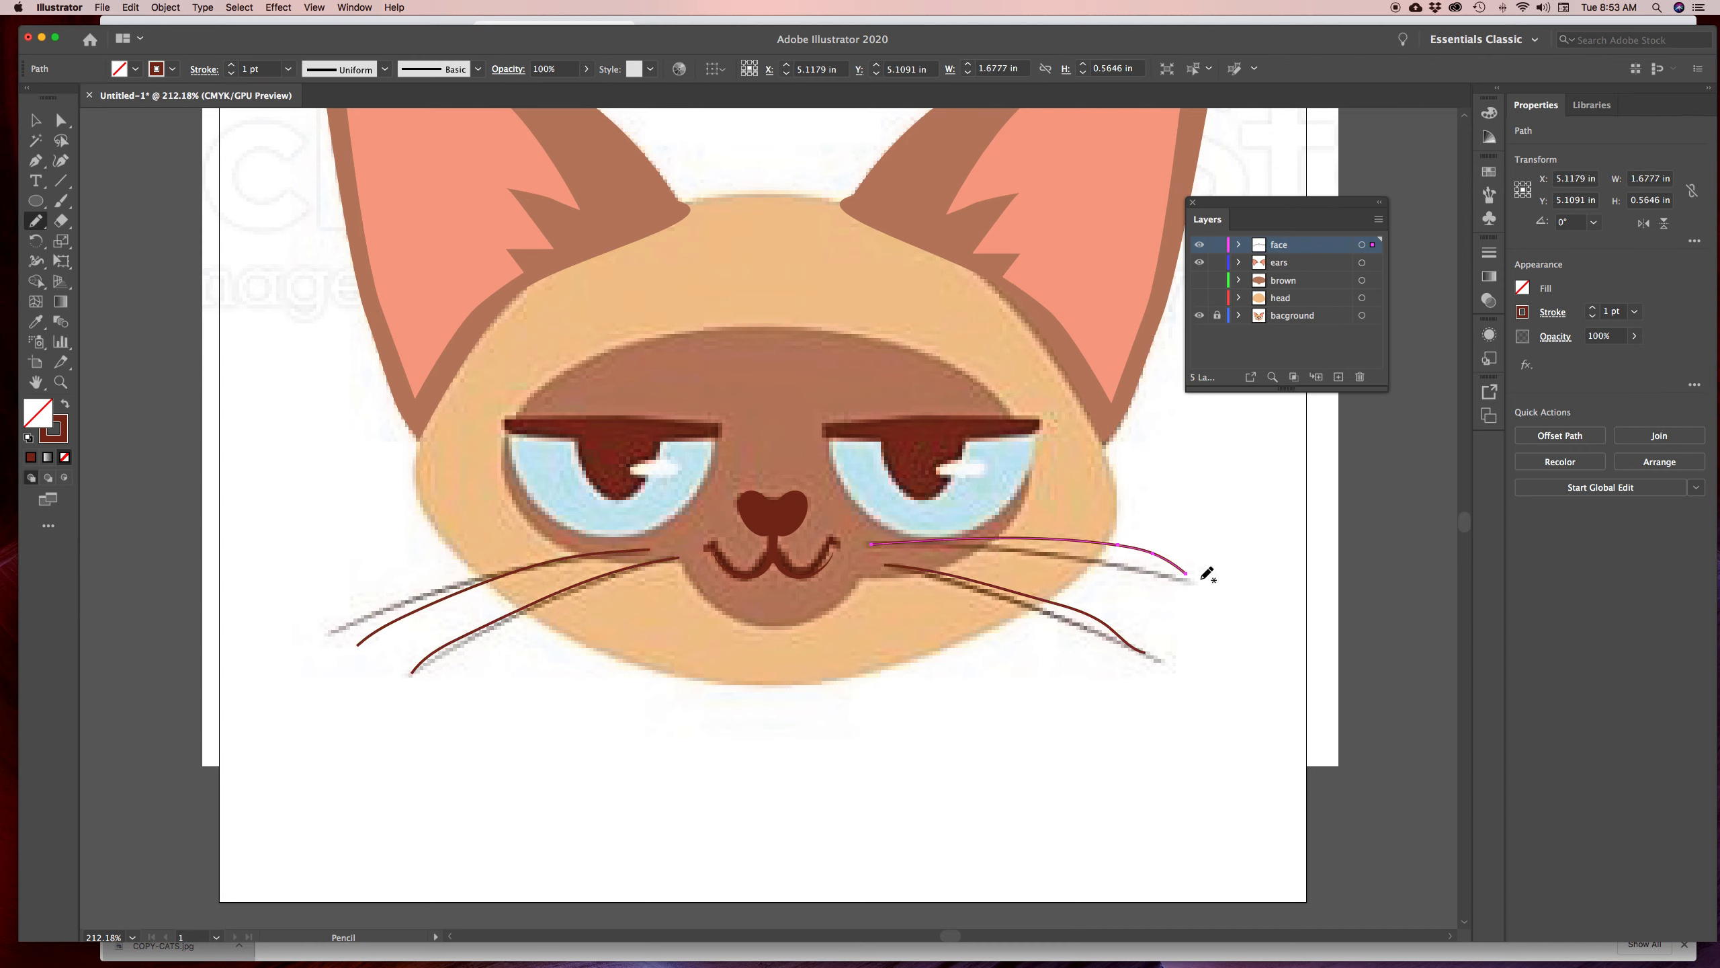
Select all four whisker paths and set their stroke weight to 2 pt
{"action": "left_click", "coordinate": [27, 116]}
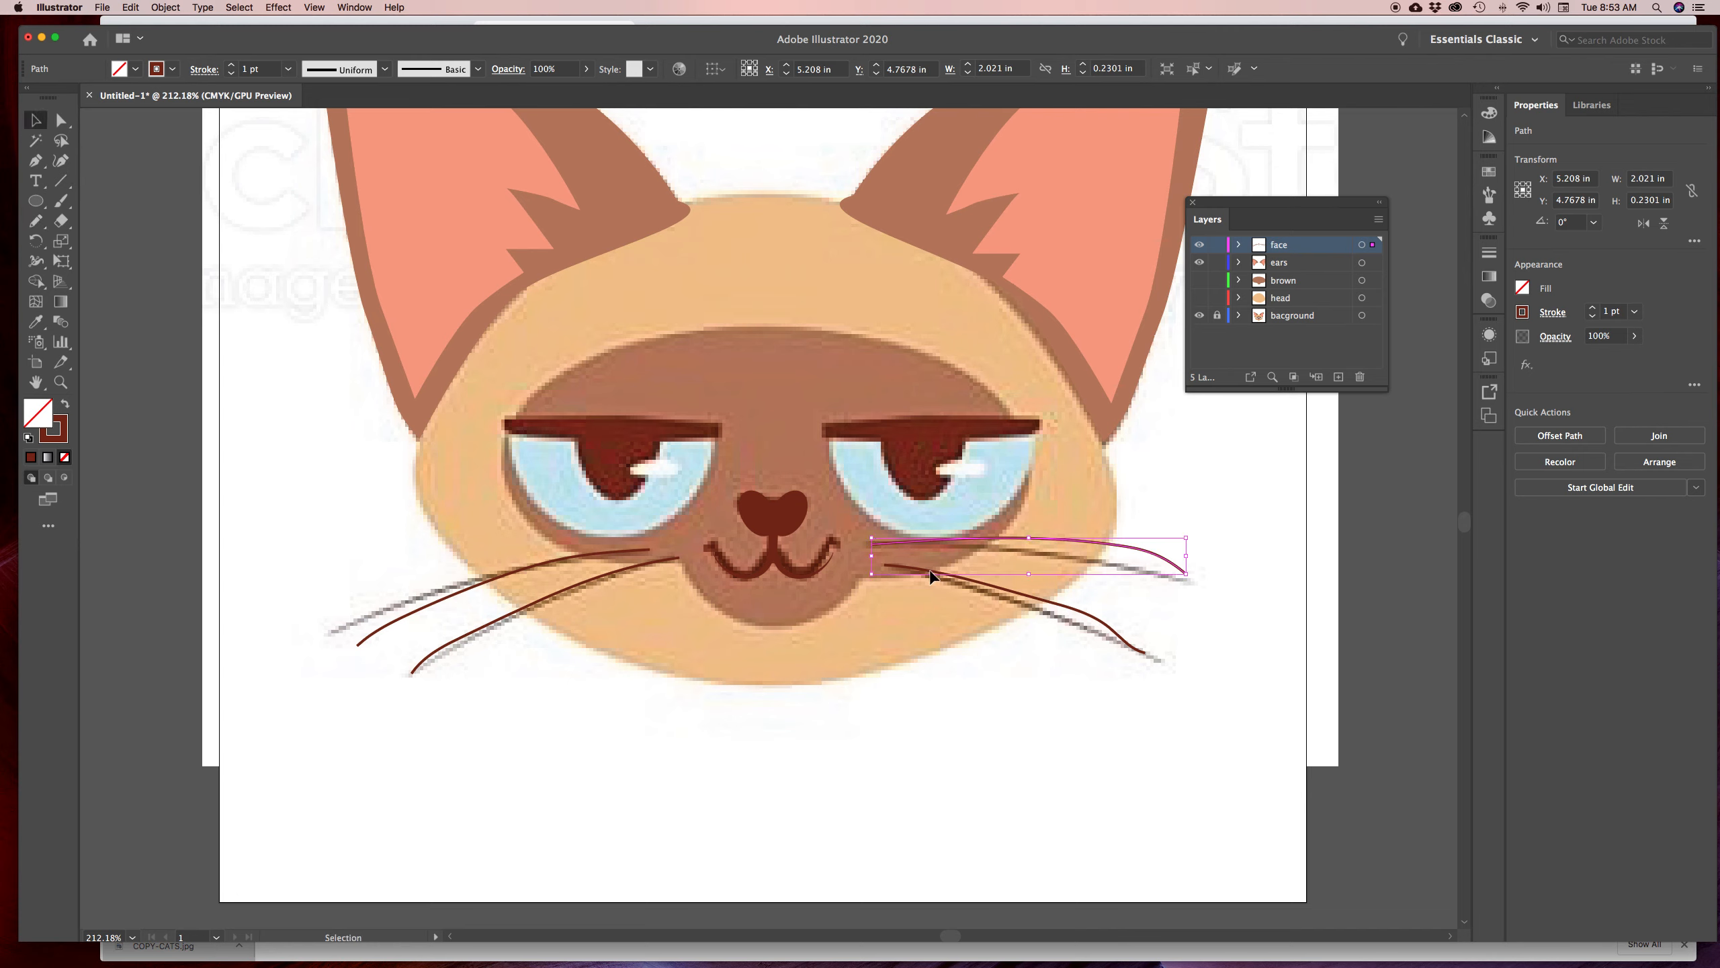
{"action": "left_click", "coordinate": [1015, 594], "text": "shift"}
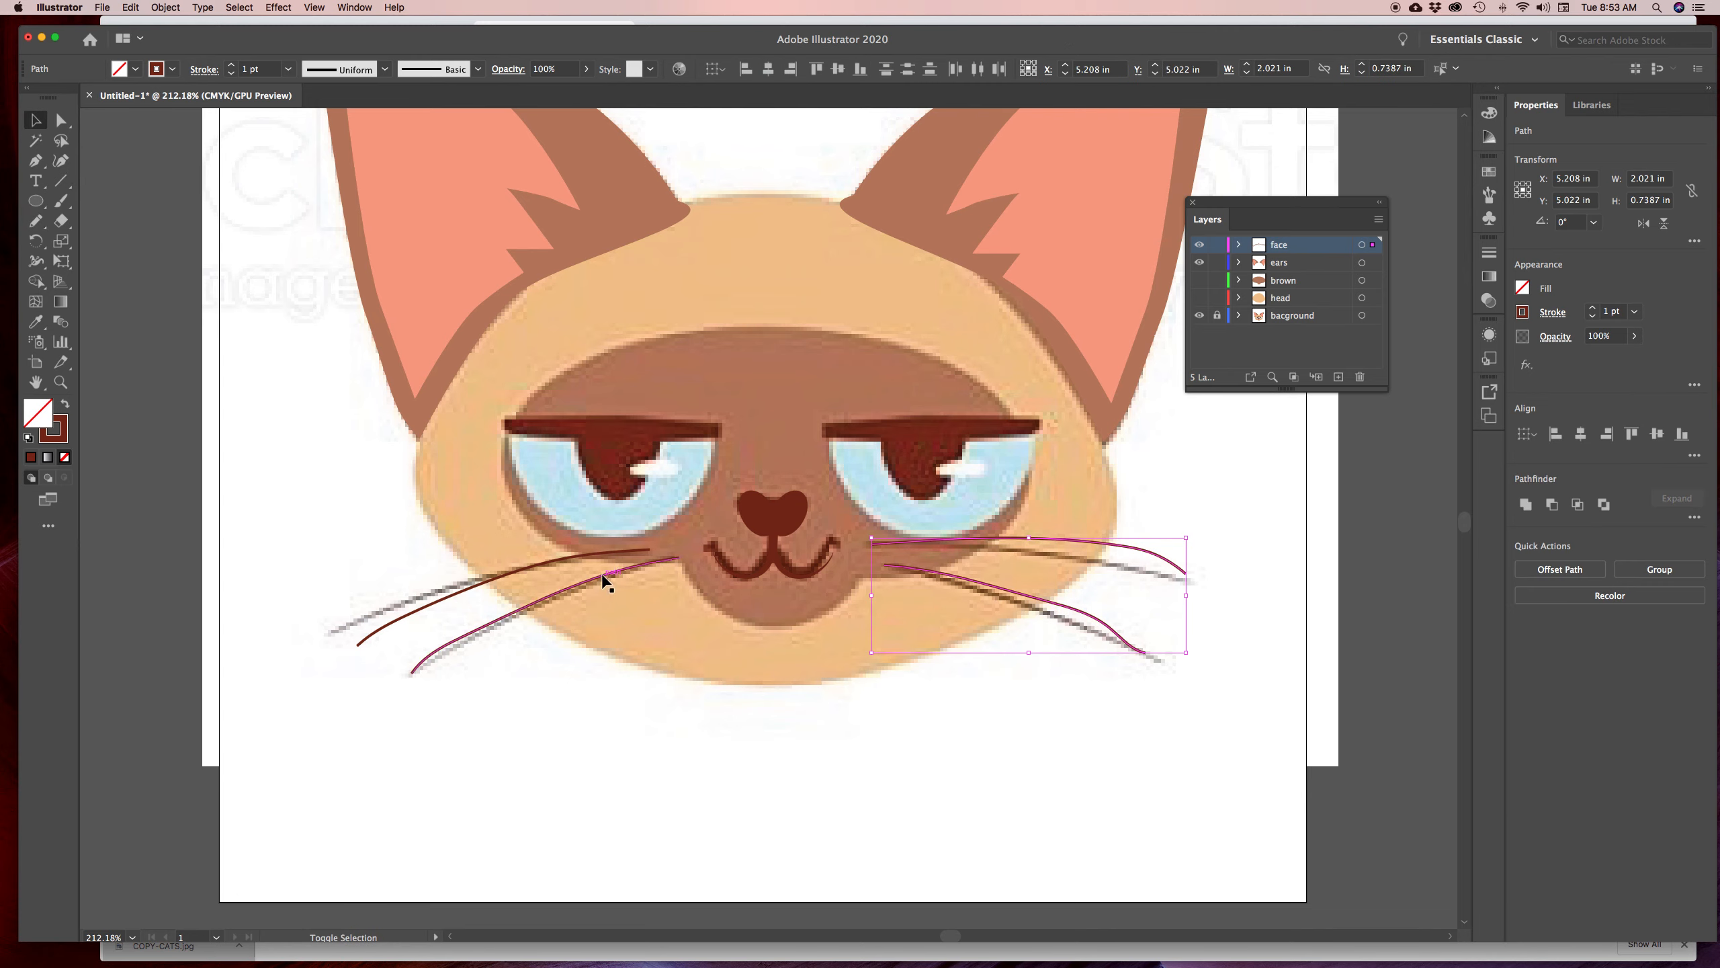
{"action": "left_click", "coordinate": [603, 577], "text": "shift"}
{"action": "left_click", "coordinate": [595, 556], "text": "shift"}
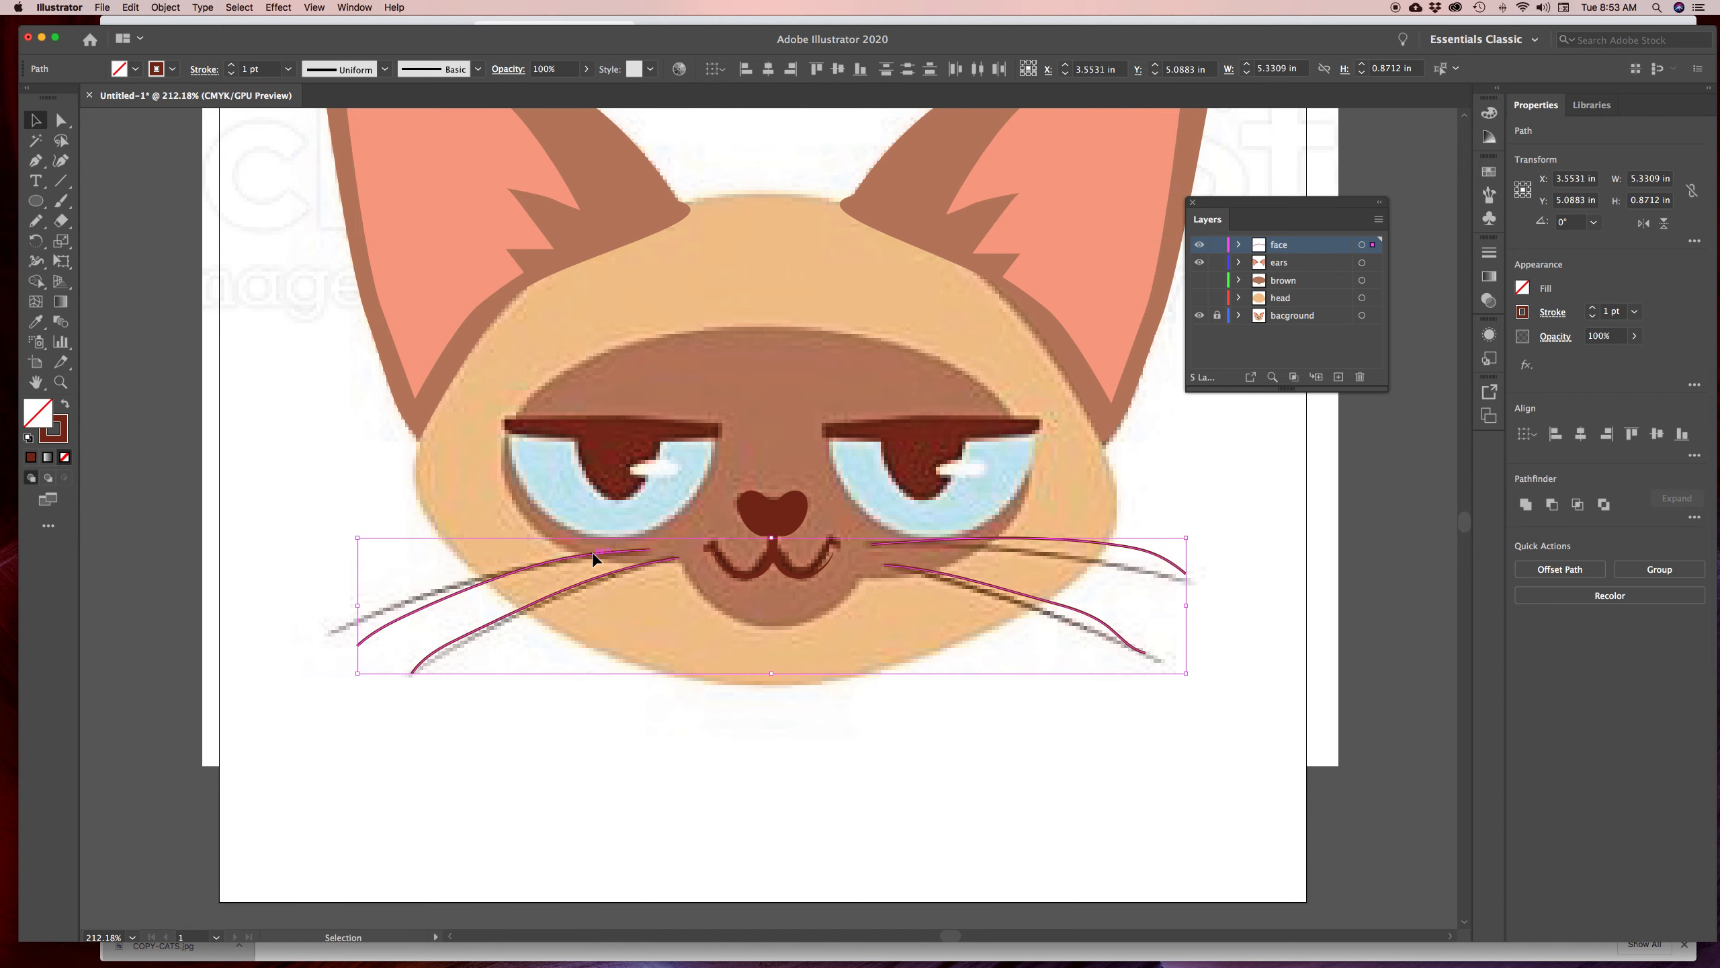
{"action": "left_click", "coordinate": [232, 66]}
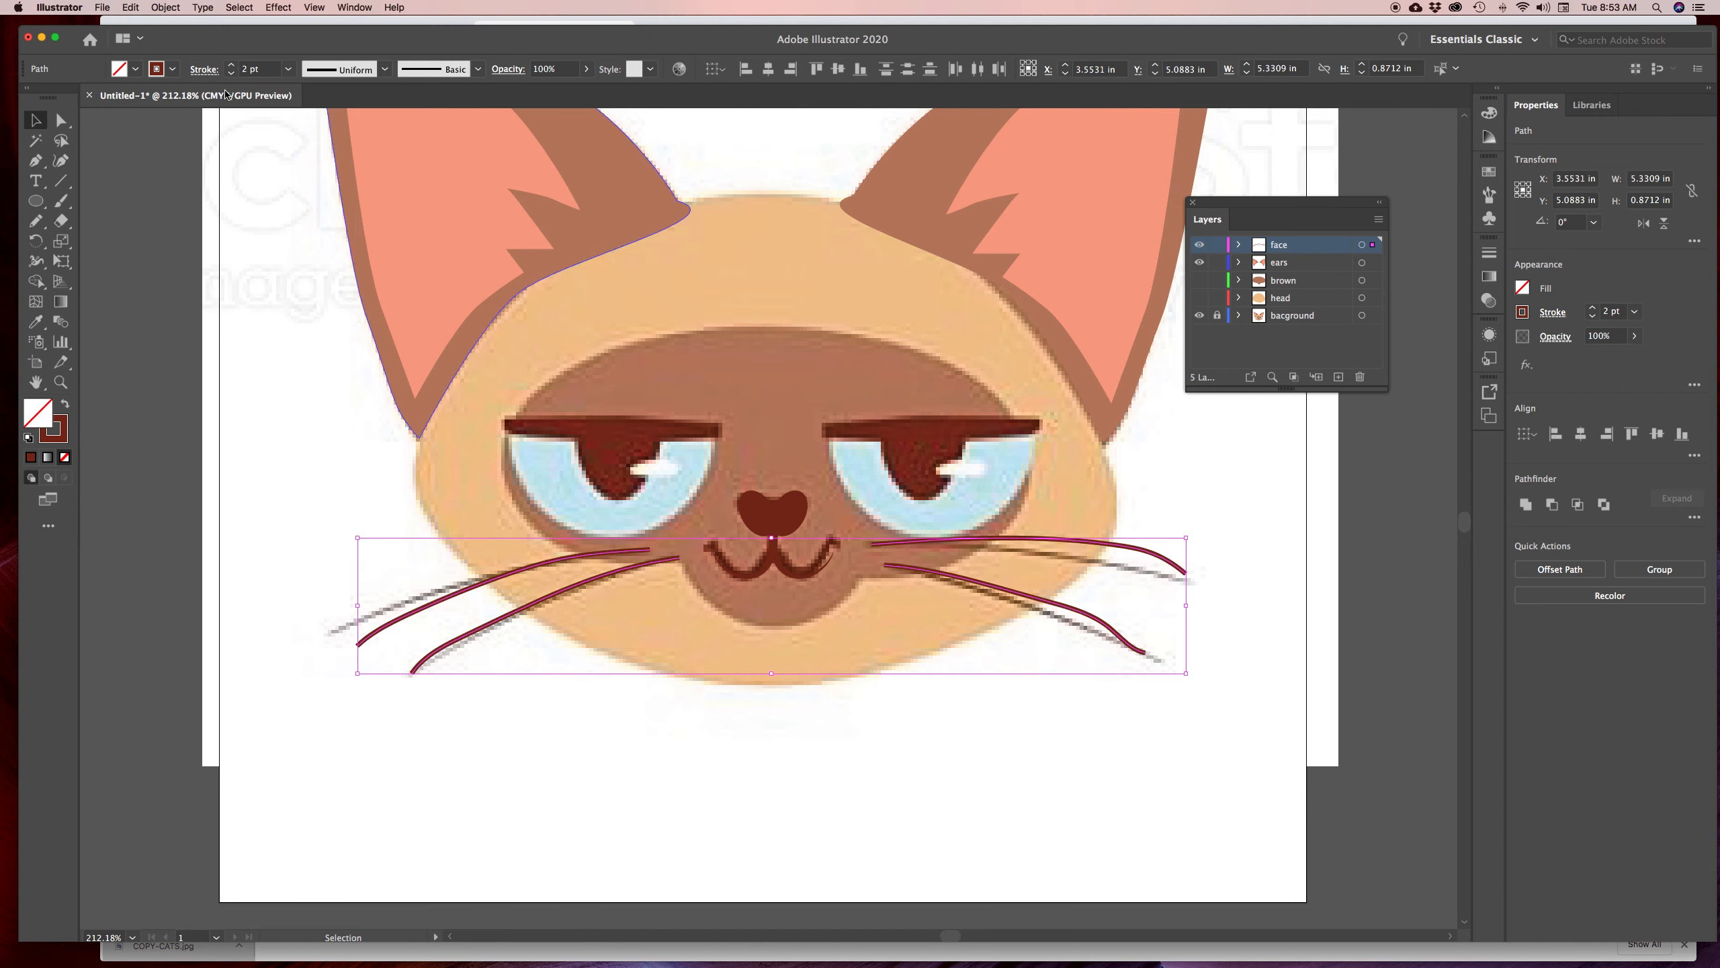
Try sampling the reference image's upper-left whisker color onto the four whiskers with the Eyedropper, and undo it
{"action": "left_click", "coordinate": [35, 321]}
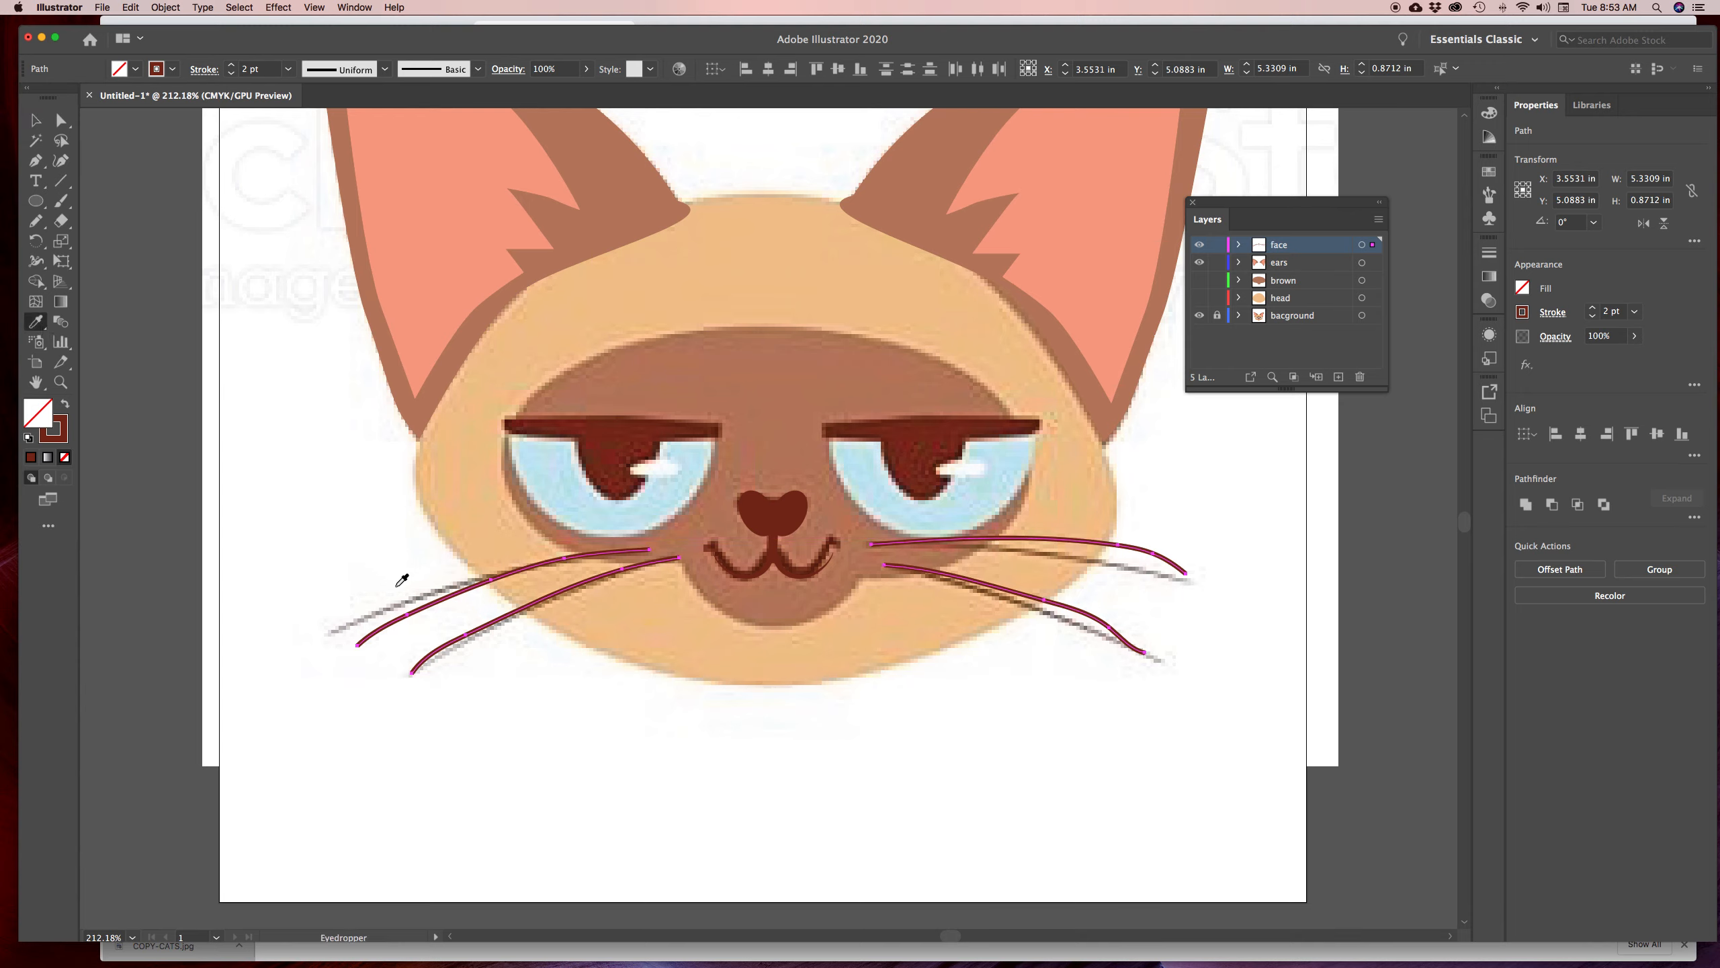
{"action": "left_click", "coordinate": [429, 591]}
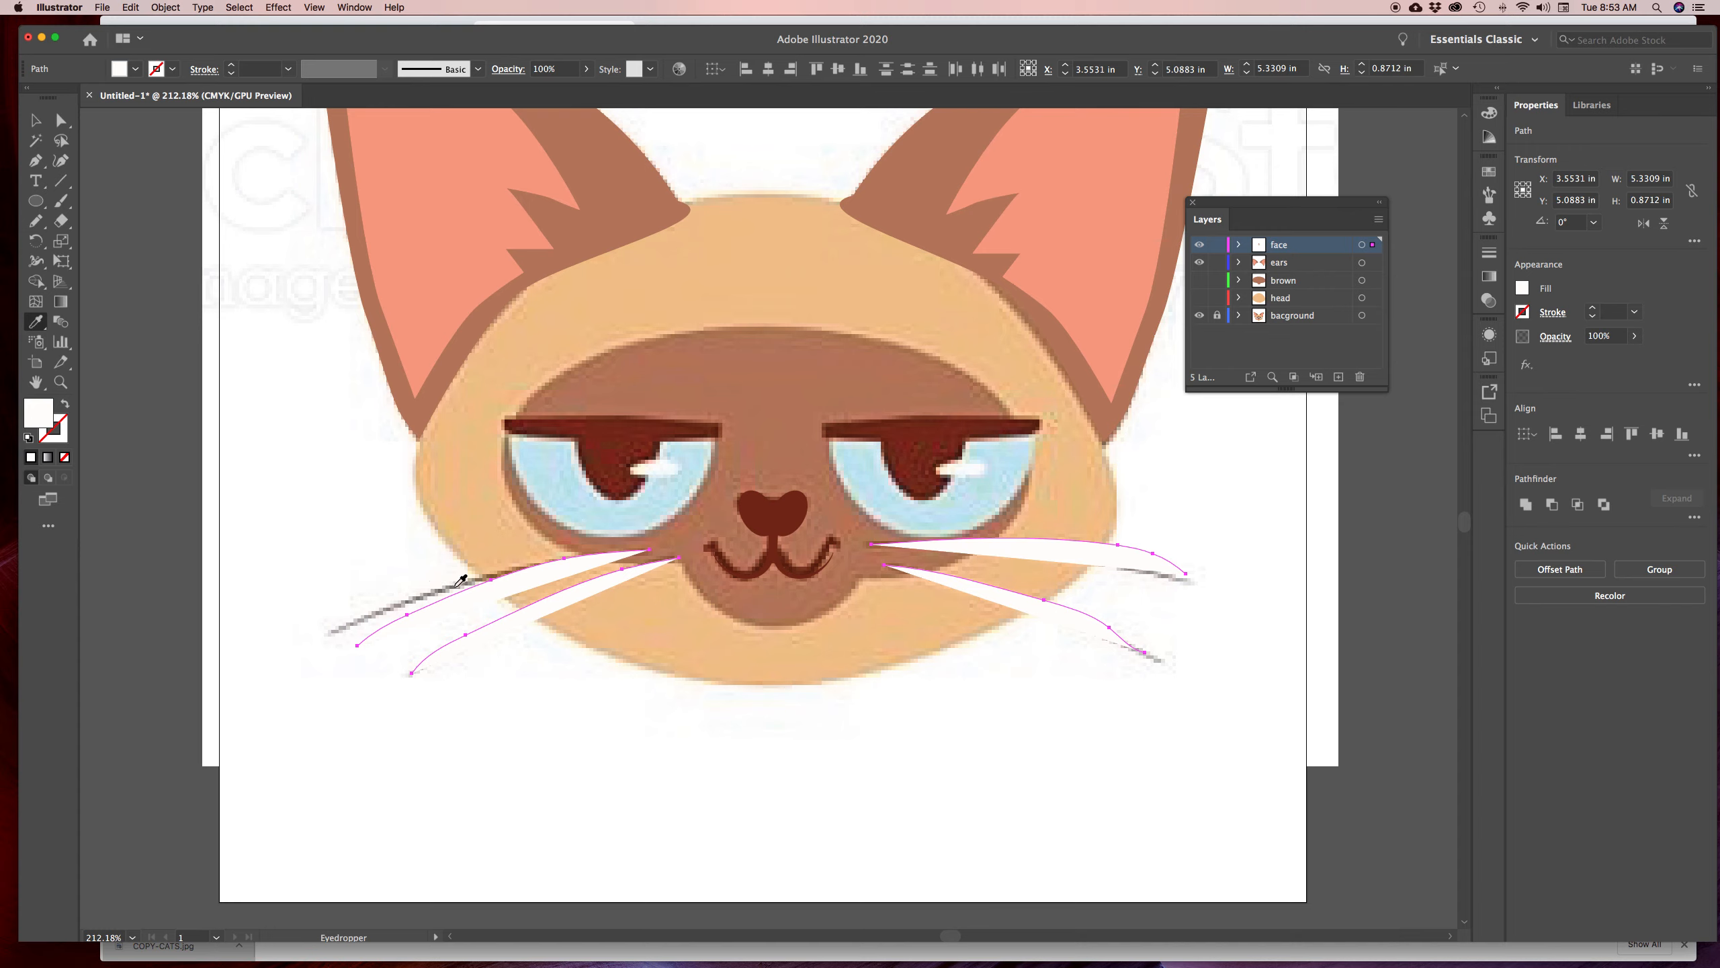
{"action": "right_click", "coordinate": [454, 590]}
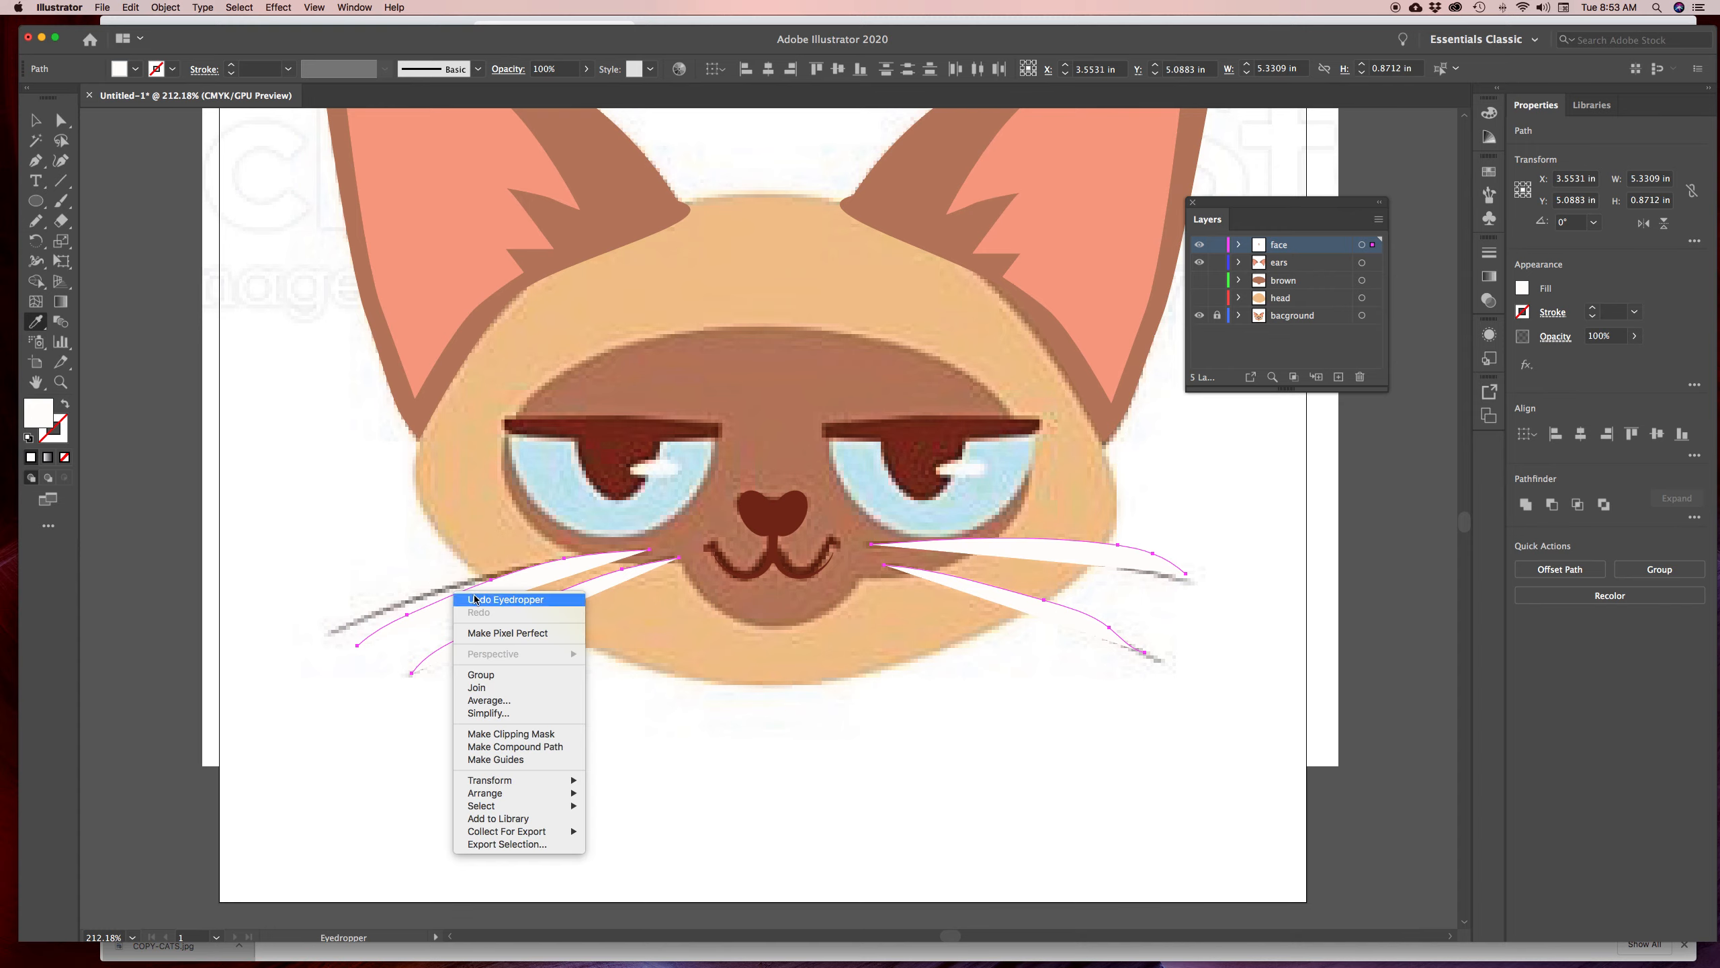
{"action": "left_click", "coordinate": [476, 598]}
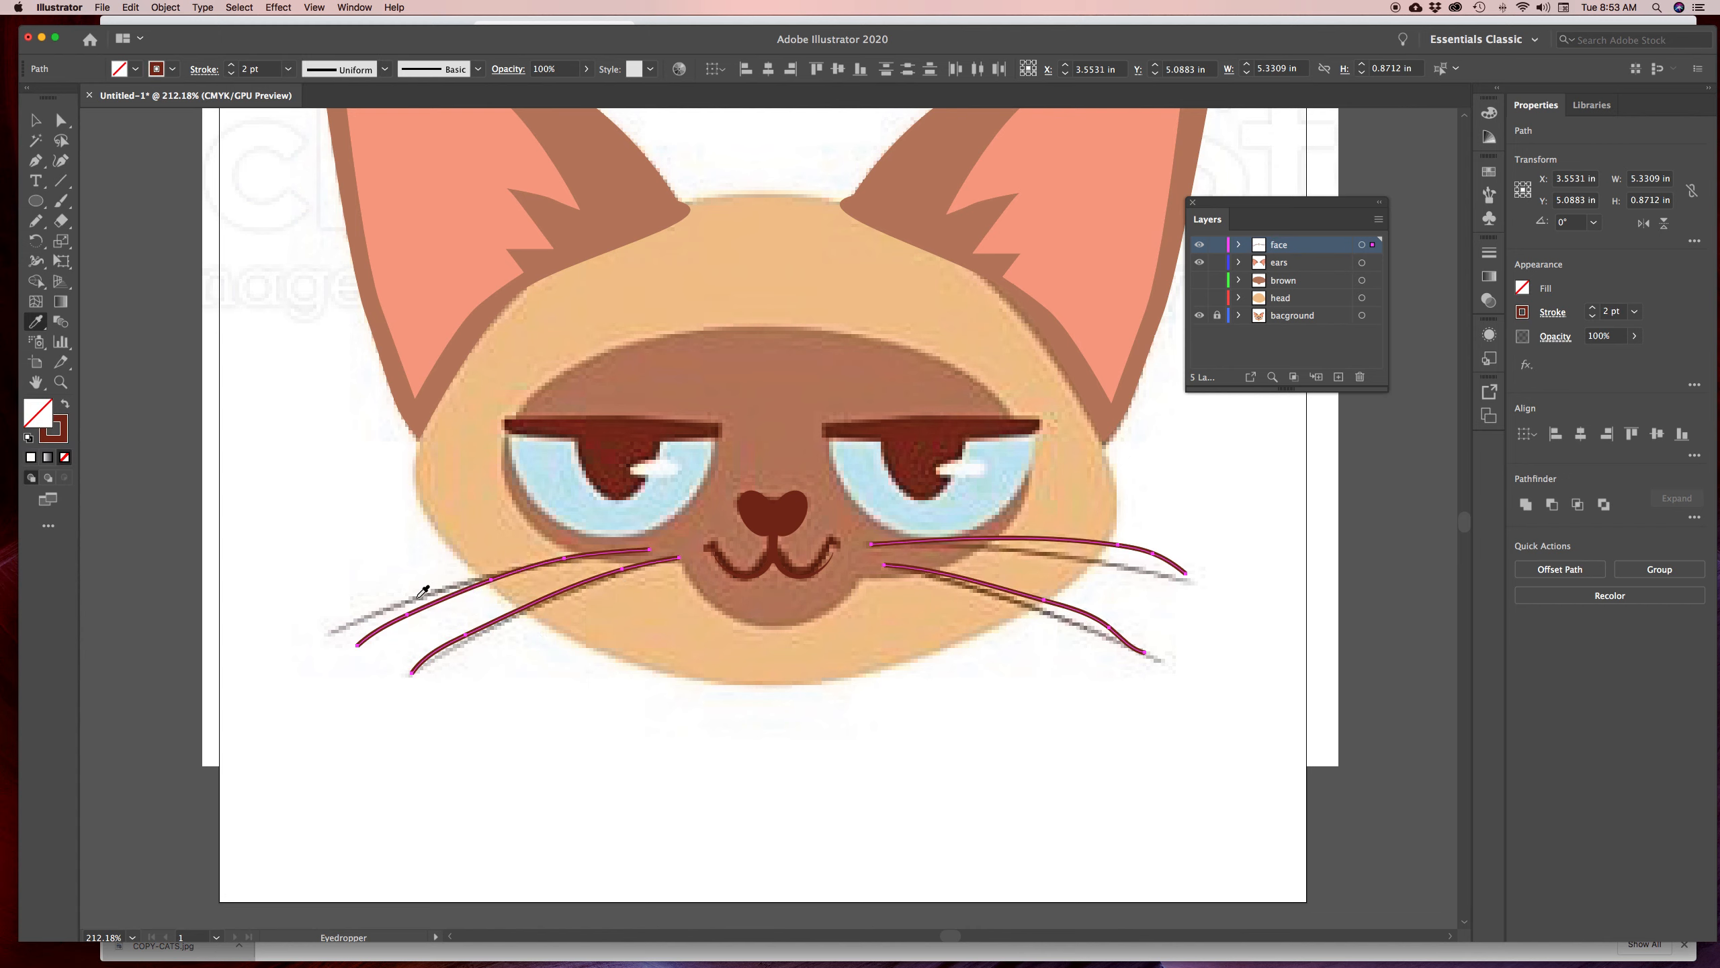
Sample gray from the reference's upper-right whisker, swap it from fill to stroke, and set the four whiskers' stroke weight to 4 pt
{"action": "left_click", "coordinate": [1150, 571]}
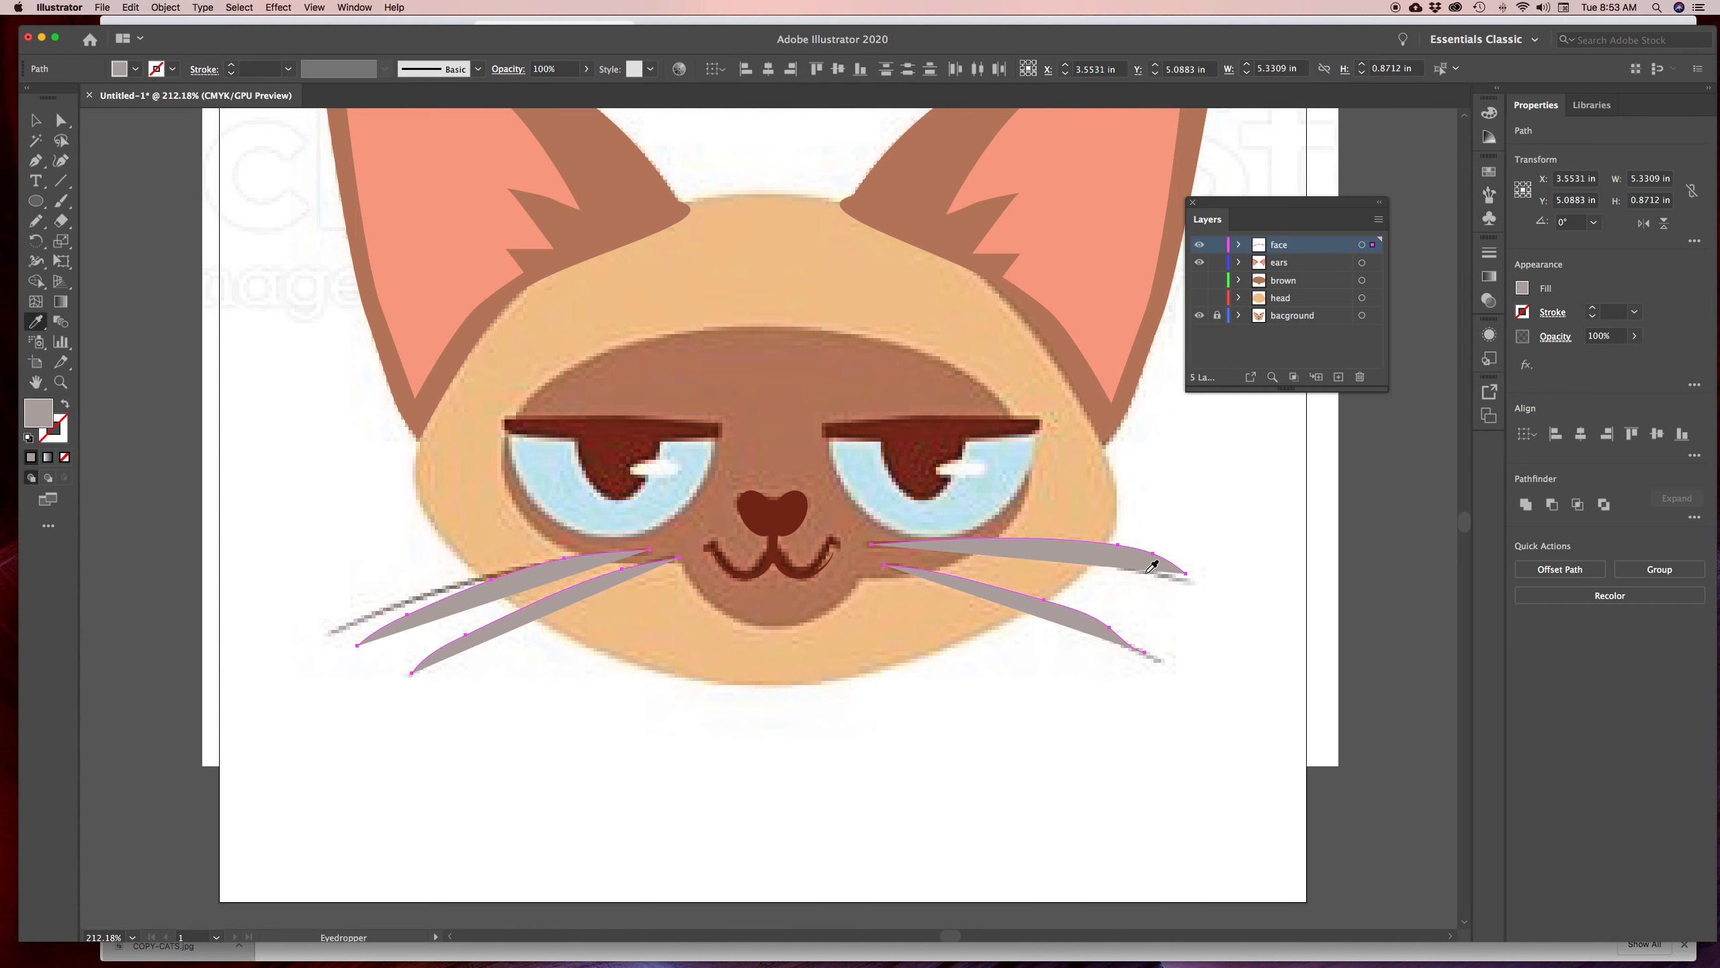
{"action": "left_click", "coordinate": [65, 405]}
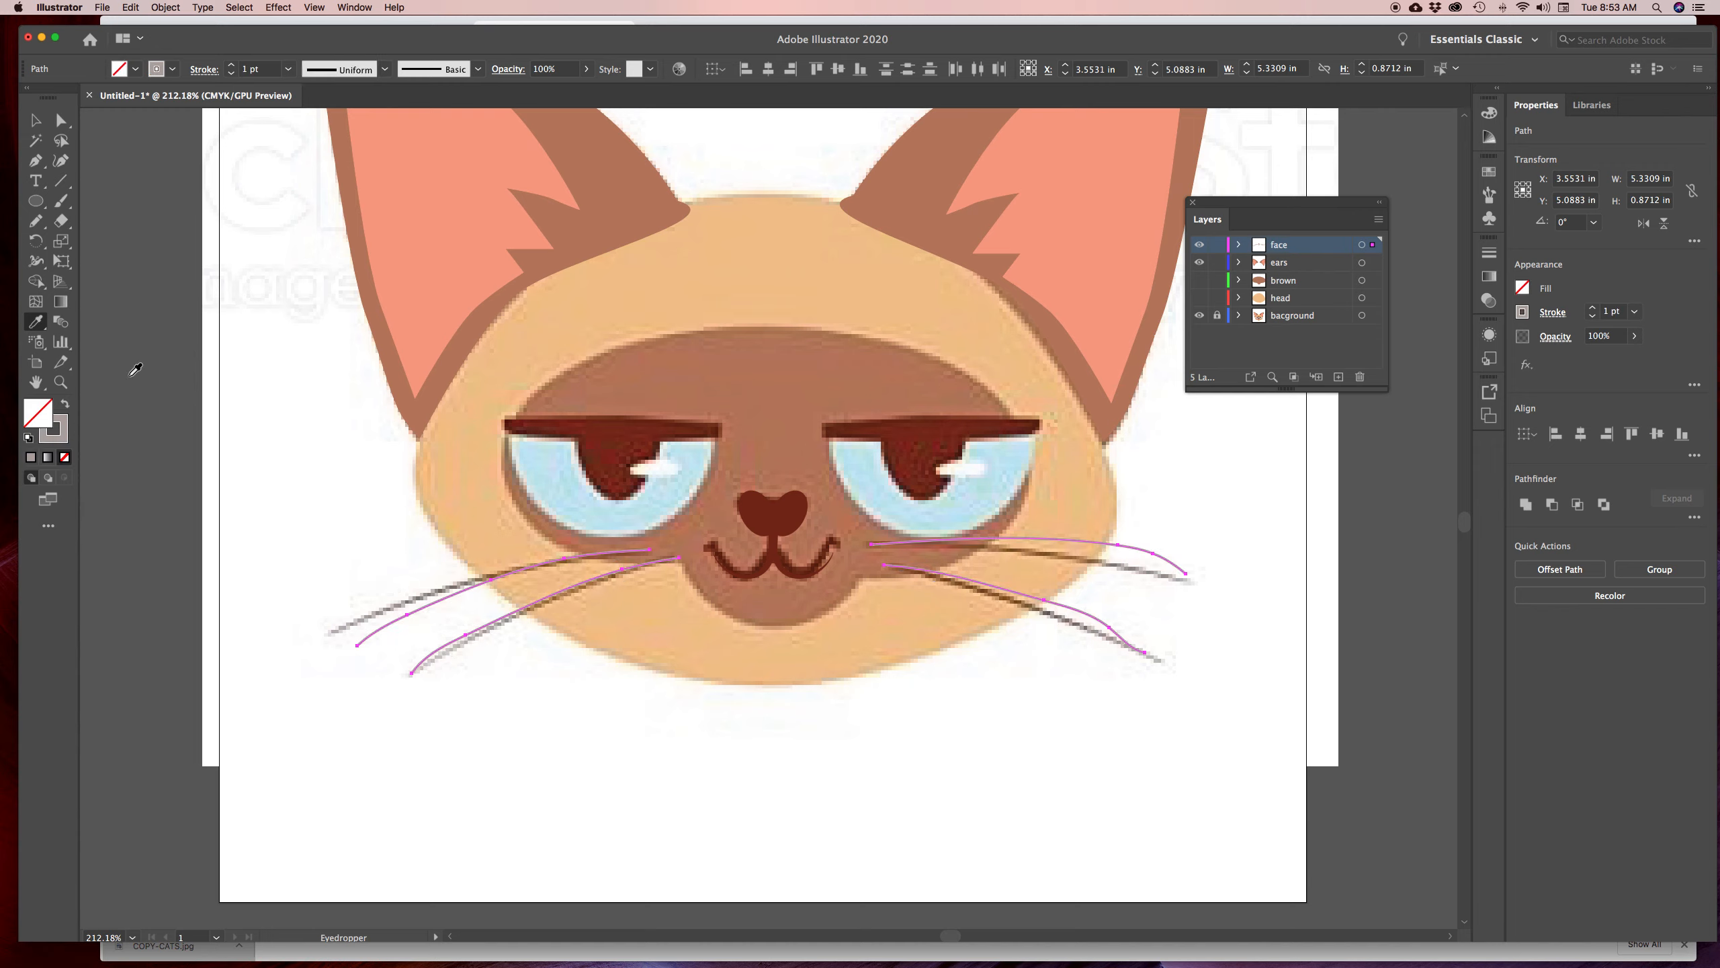
{"action": "left_click", "coordinate": [232, 65]}
{"action": "left_click", "coordinate": [232, 66]}
{"action": "left_click", "coordinate": [232, 66]}
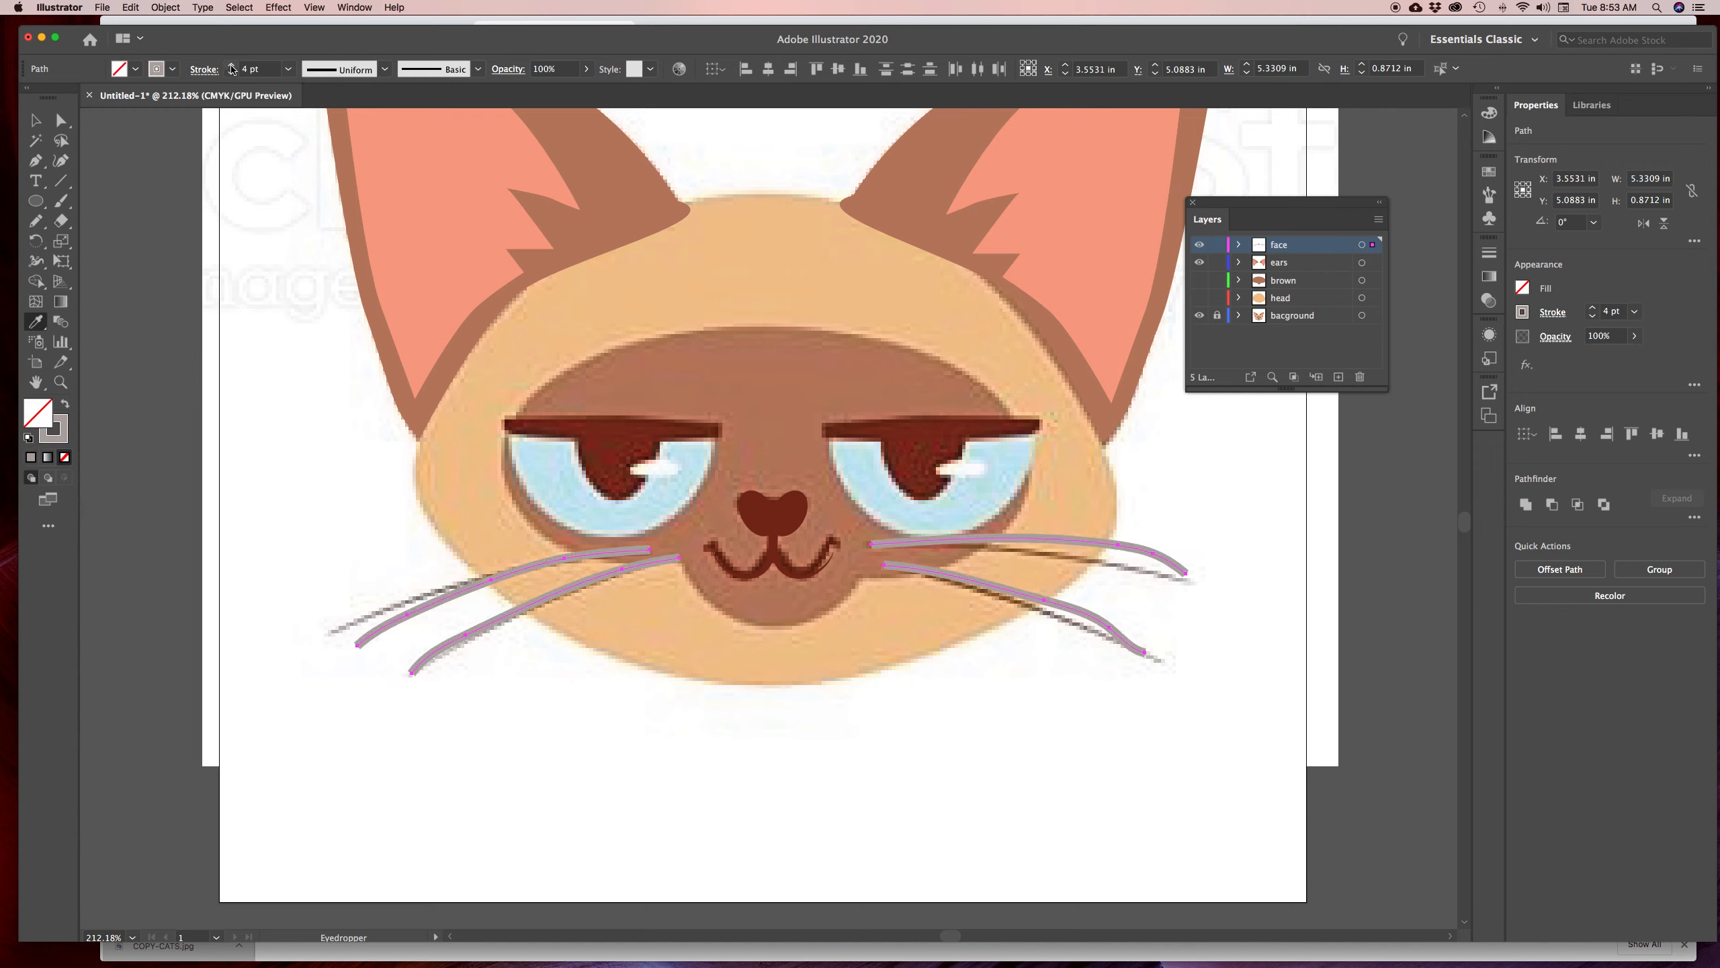
Try Width Profile 2 and Width Profile 5 on the four whisker strokes
{"action": "left_click", "coordinate": [385, 69]}
{"action": "left_click", "coordinate": [352, 157]}
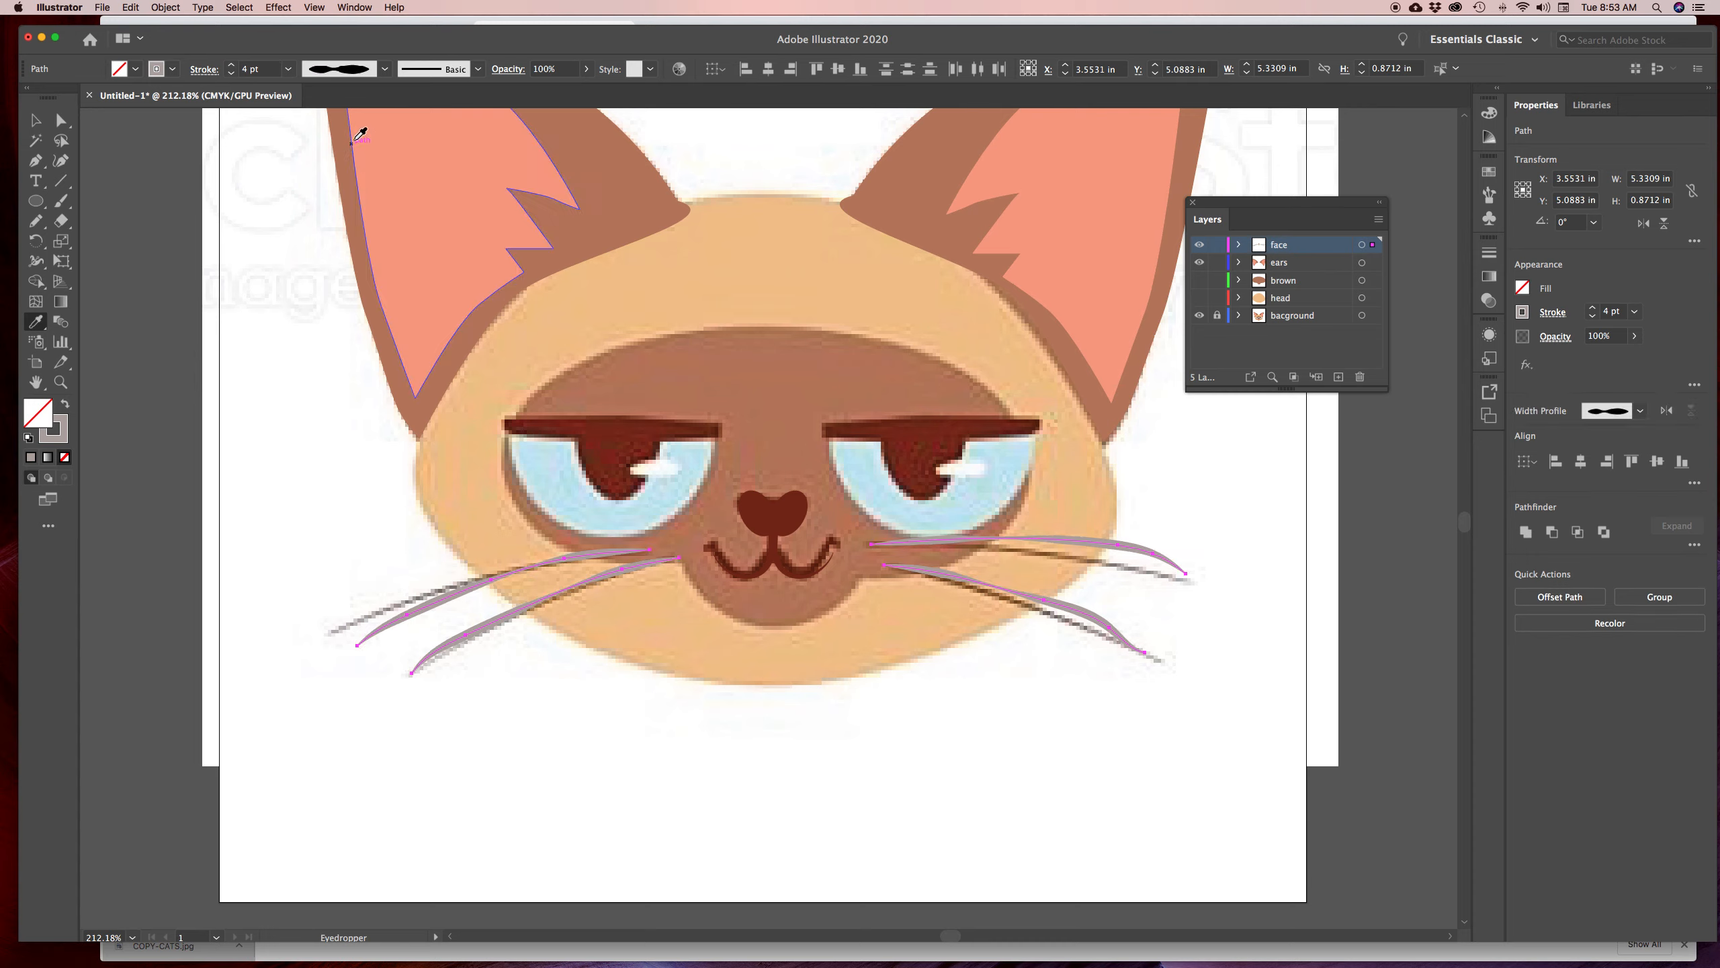
{"action": "left_click", "coordinate": [383, 69]}
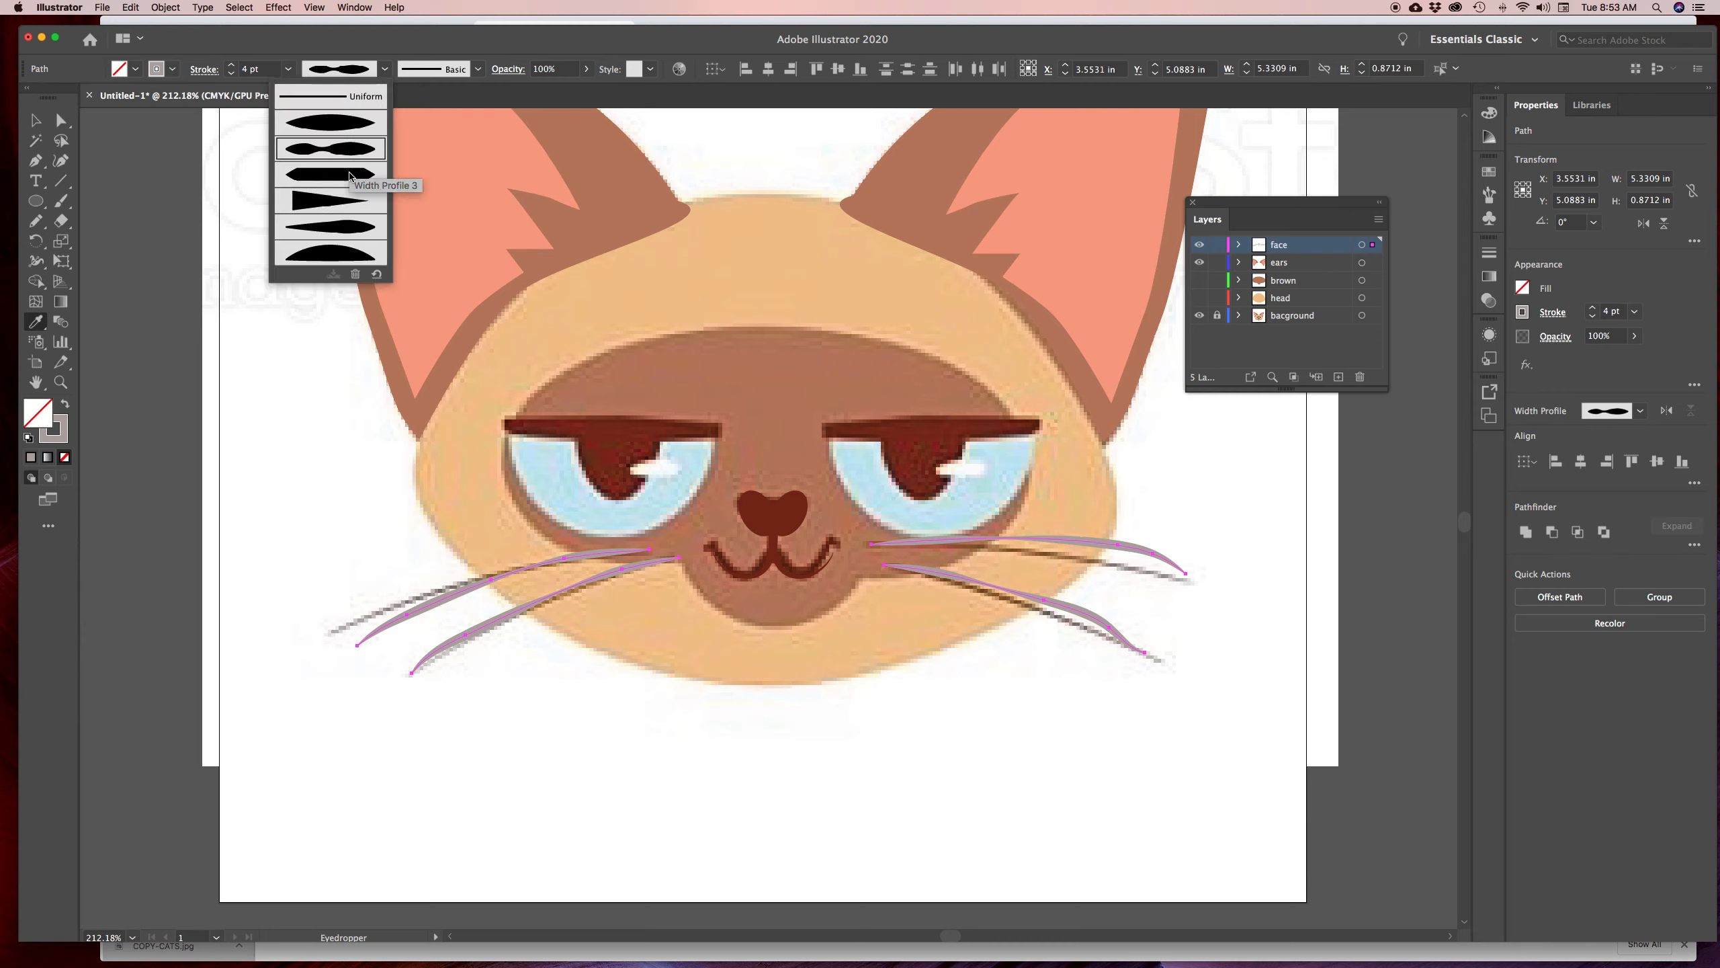
{"action": "left_click", "coordinate": [350, 221]}
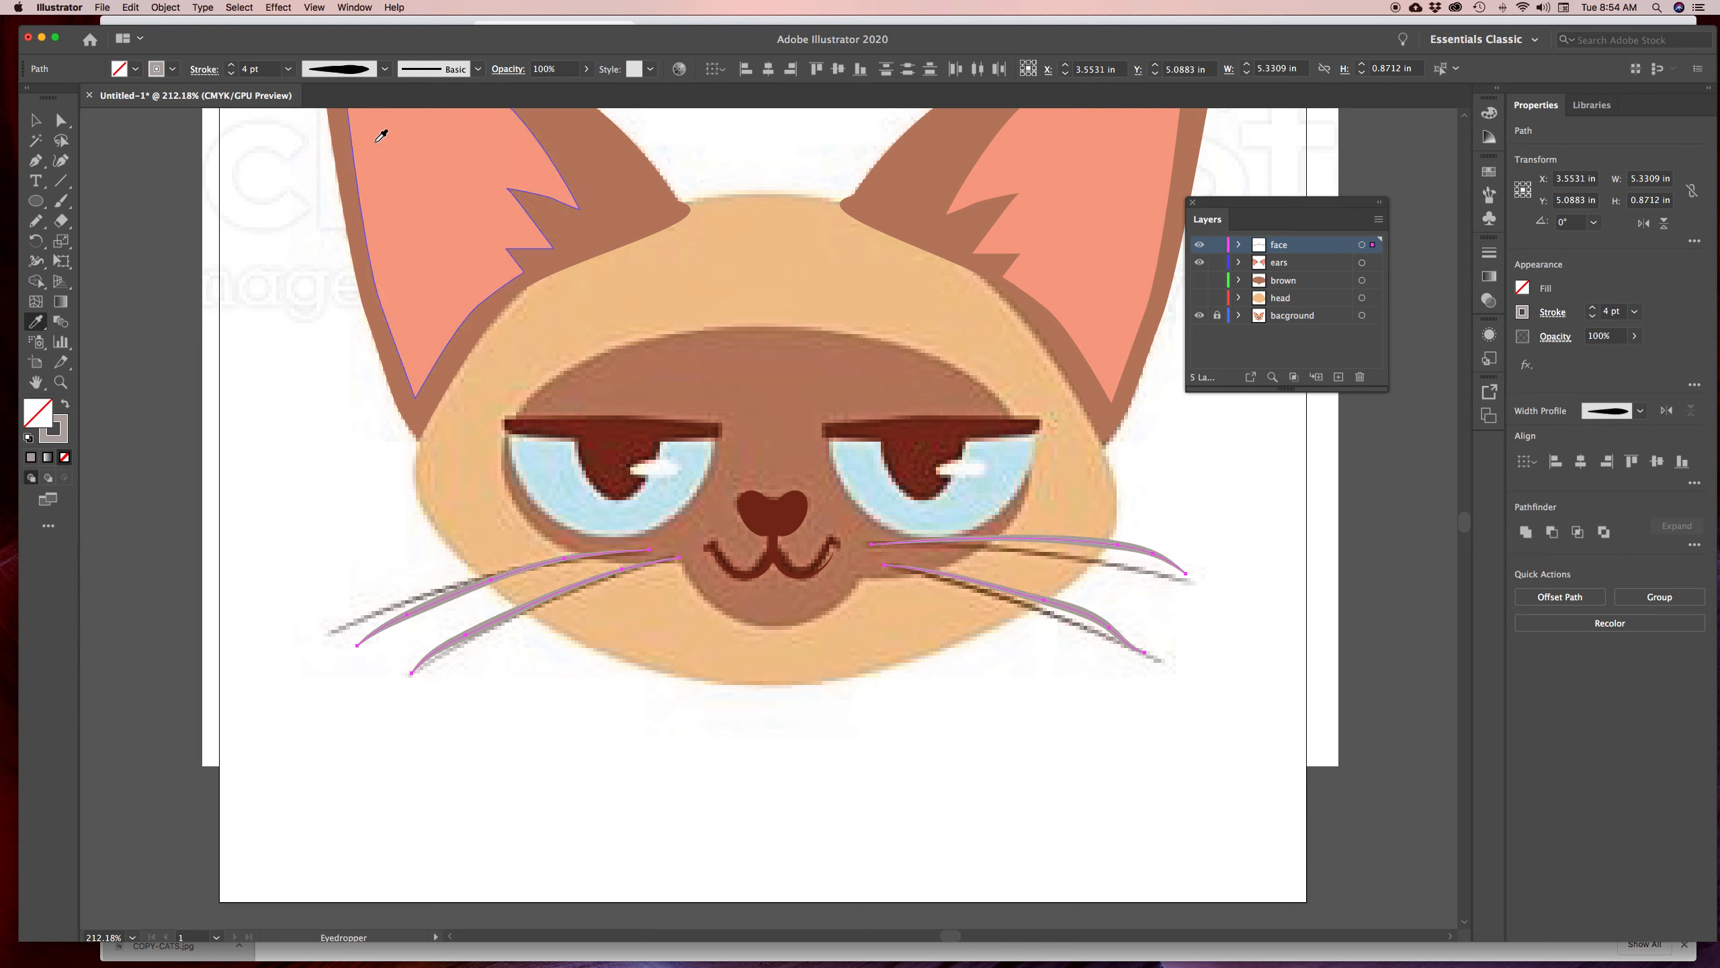
Apply the rough, charcoal-like art brush to the four whiskers
{"action": "left_click", "coordinate": [479, 69]}
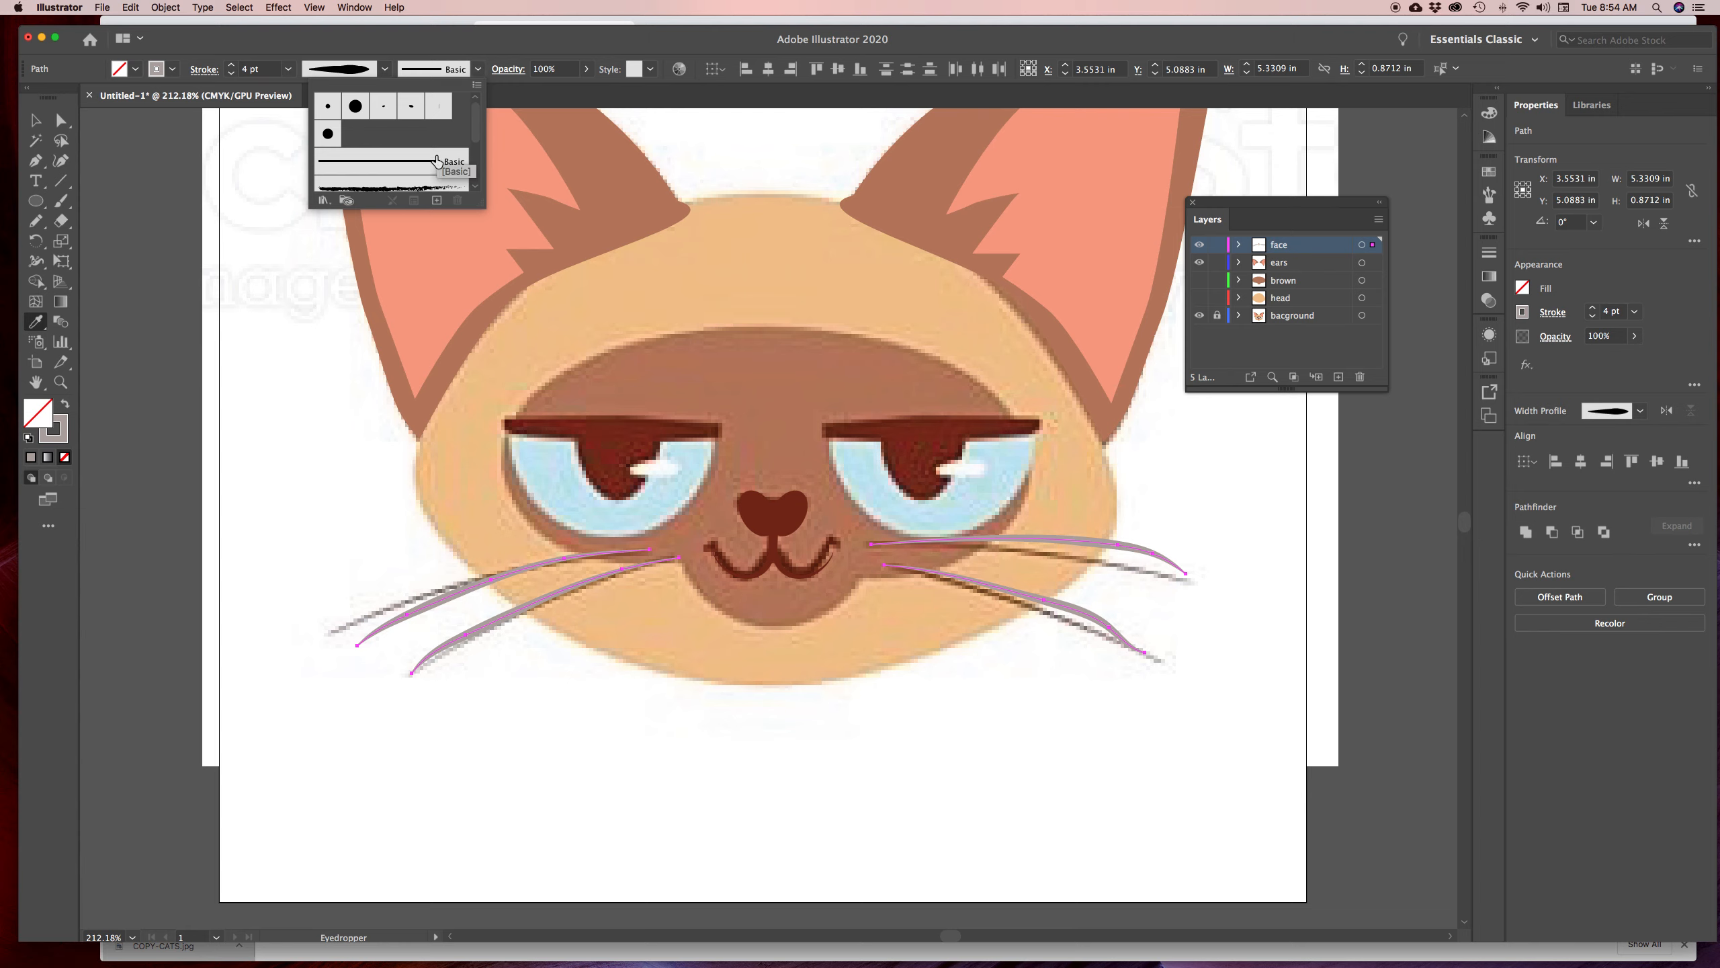
{"action": "scroll", "coordinate": [428, 155], "scroll_direction": "down", "scroll_amount": 3}
{"action": "left_click", "coordinate": [403, 115]}
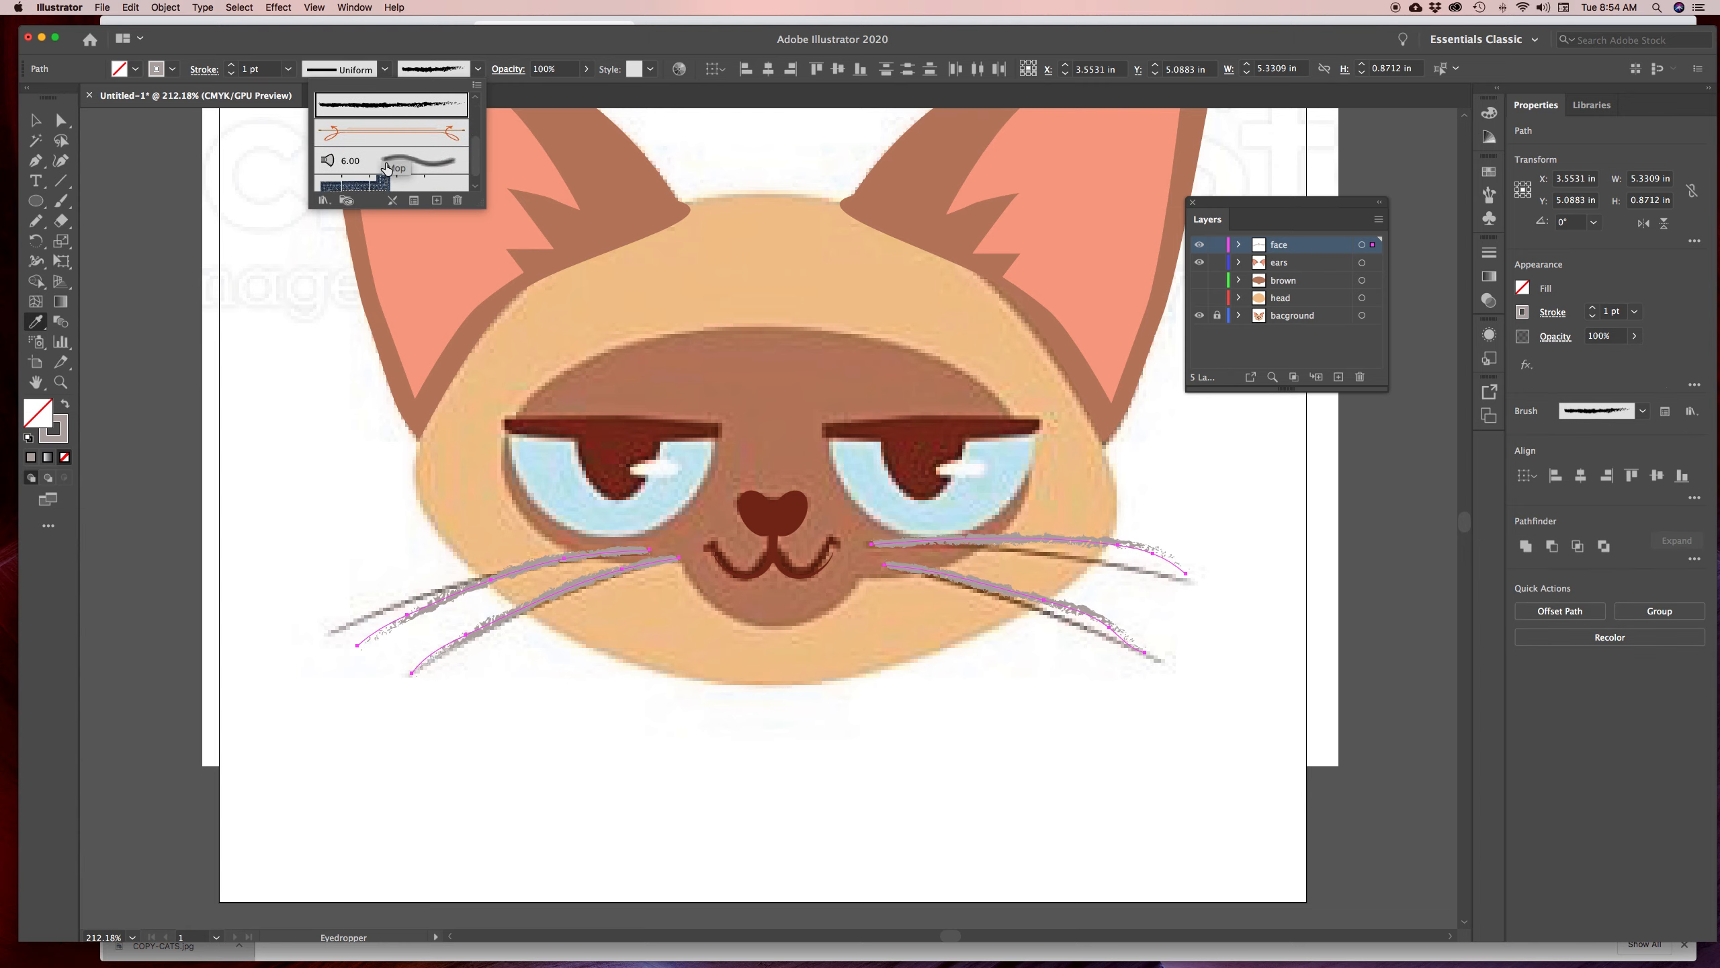
Open the Artistic_Calligraphic brush library and dock it with the other collapsed panels
{"action": "left_click", "coordinate": [478, 87]}
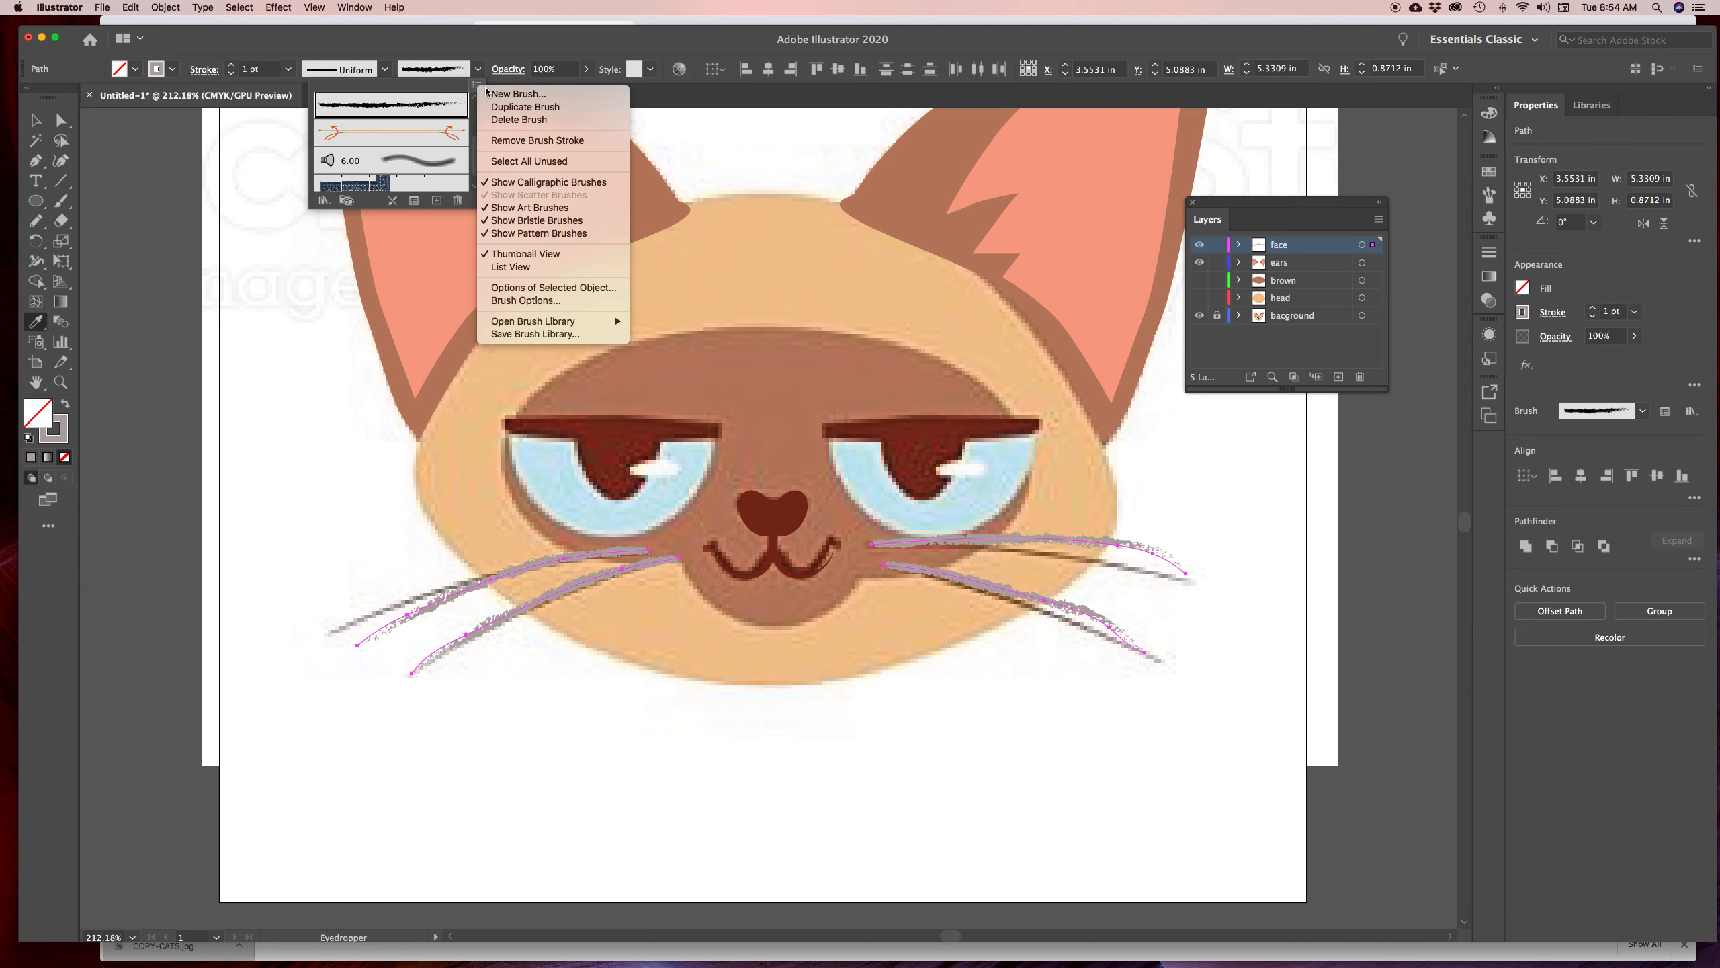
{"action": "mouse_move", "coordinate": [550, 322]}
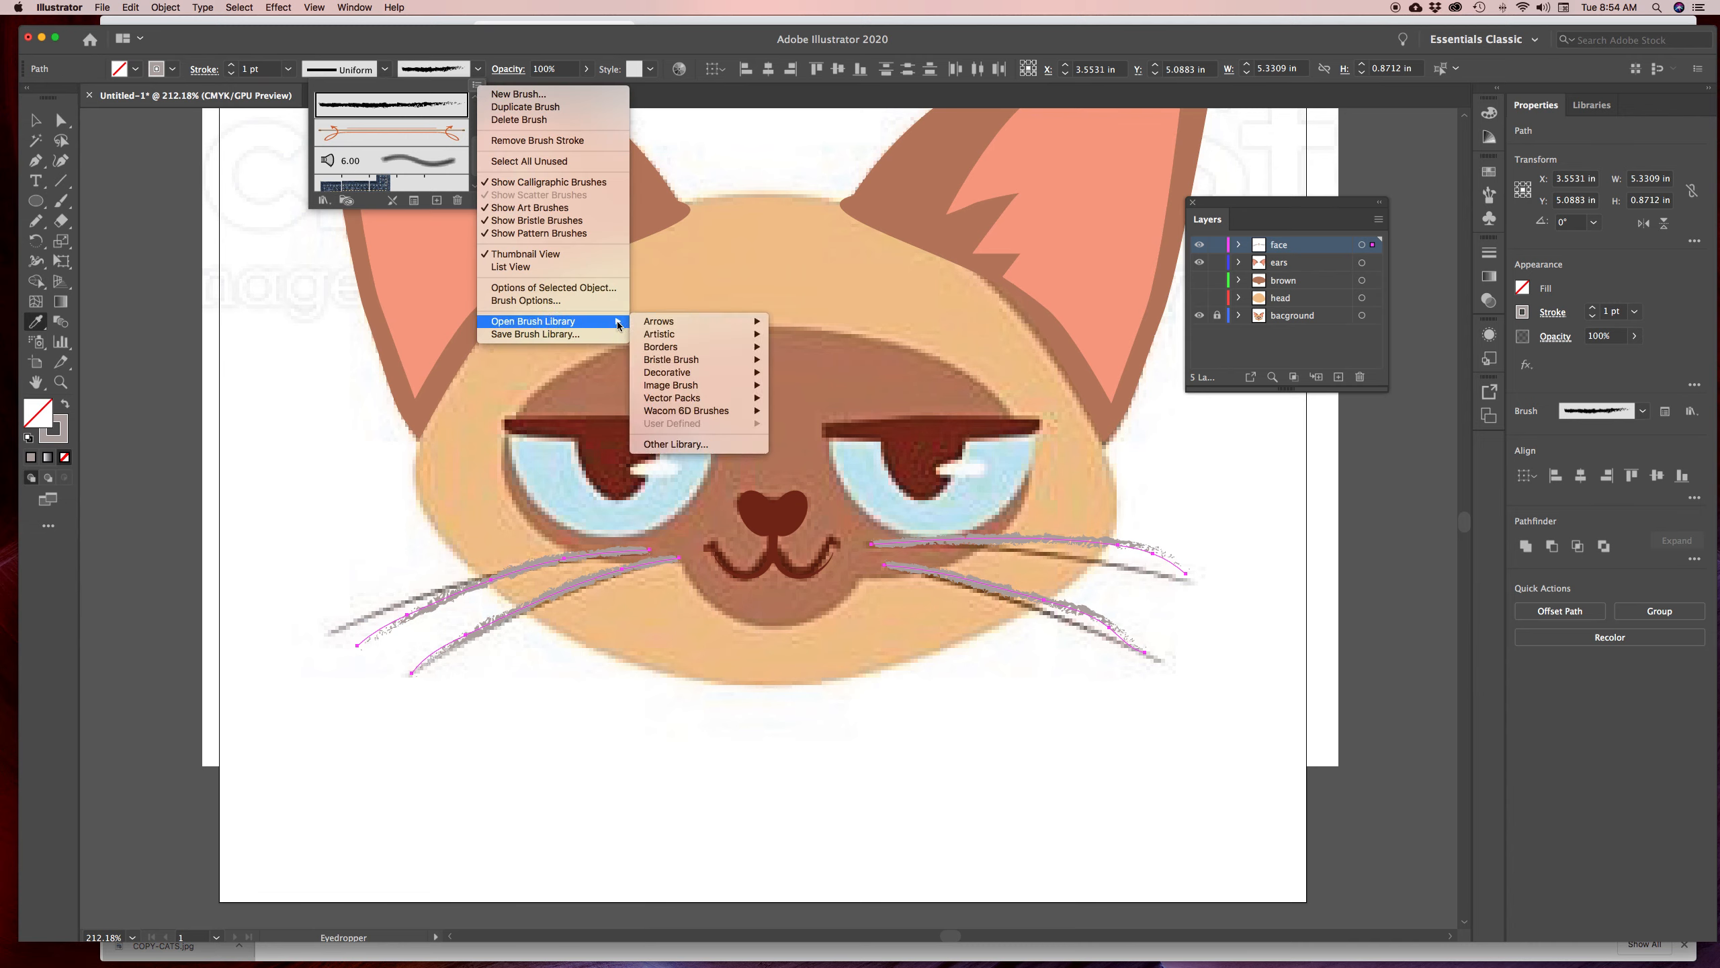
{"action": "mouse_move", "coordinate": [676, 326]}
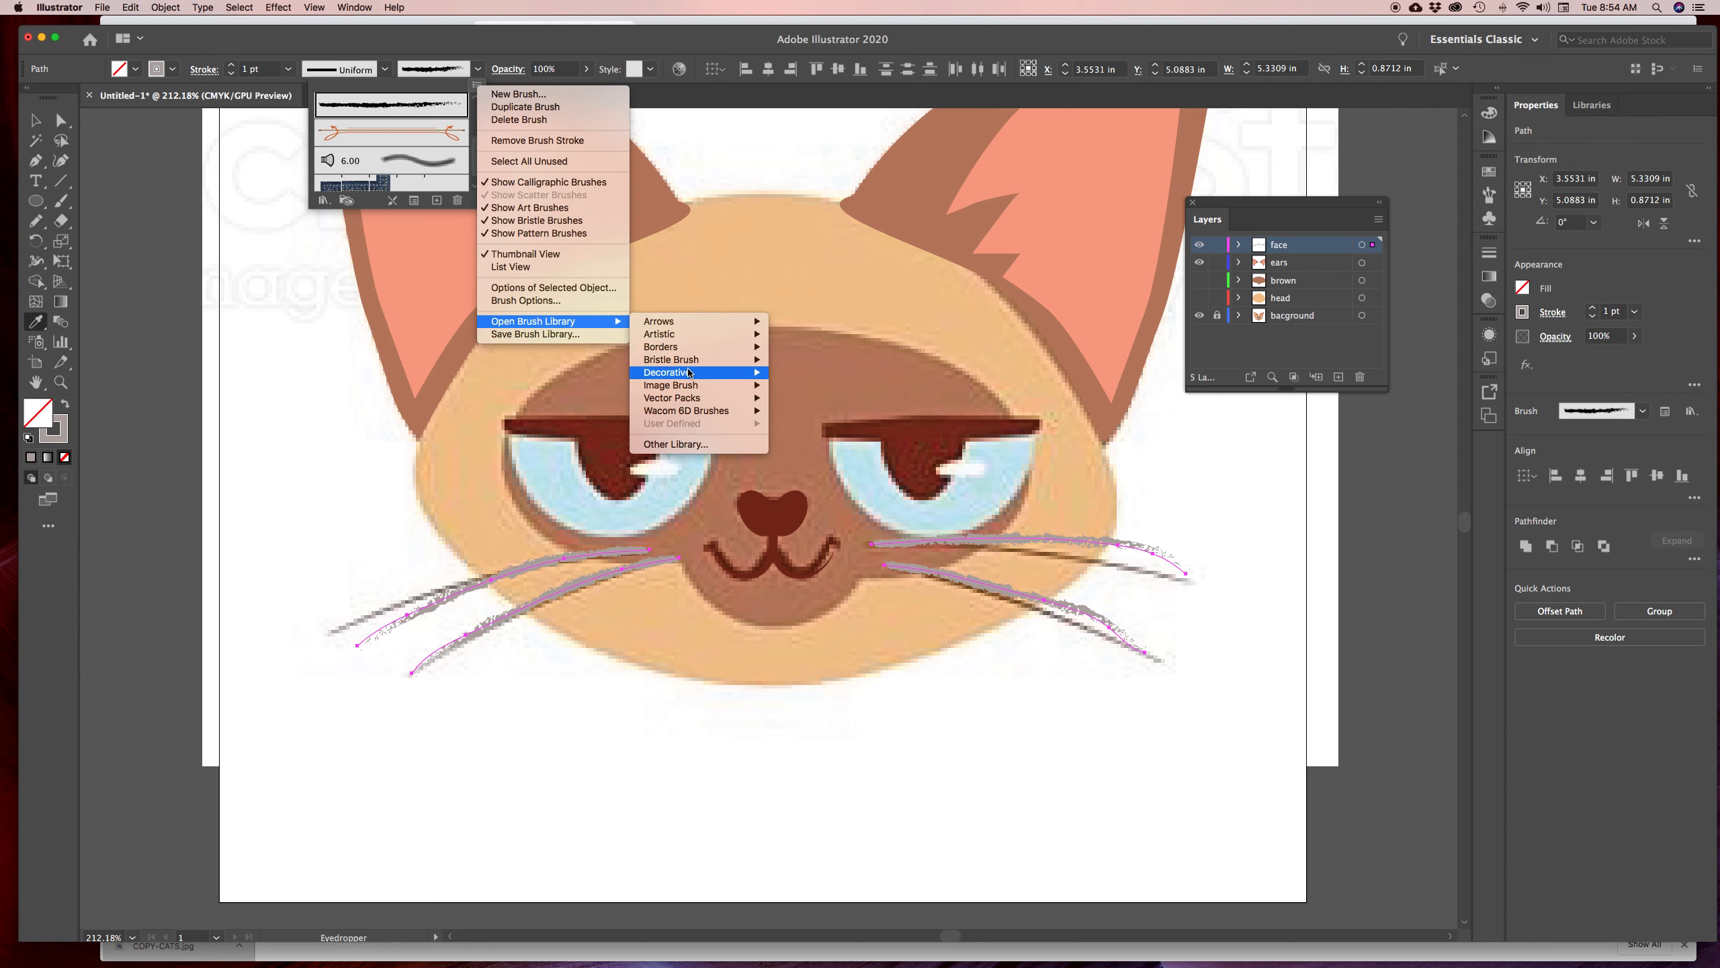
{"action": "mouse_move", "coordinate": [691, 387]}
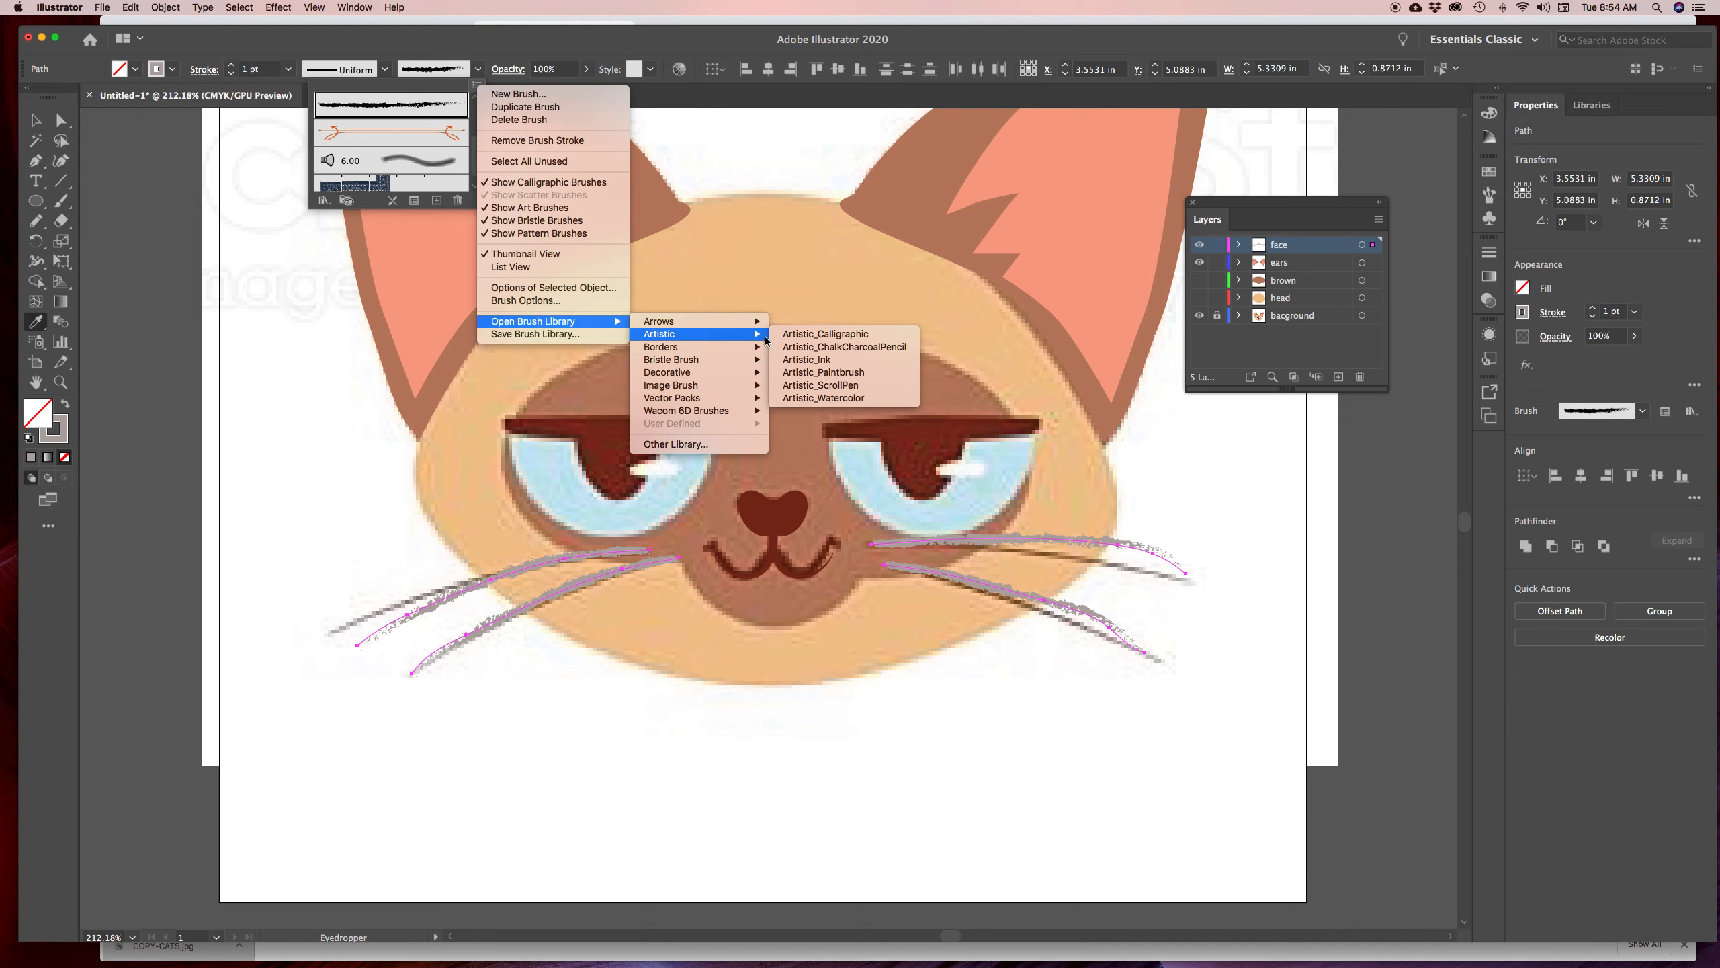
{"action": "left_click", "coordinate": [813, 334]}
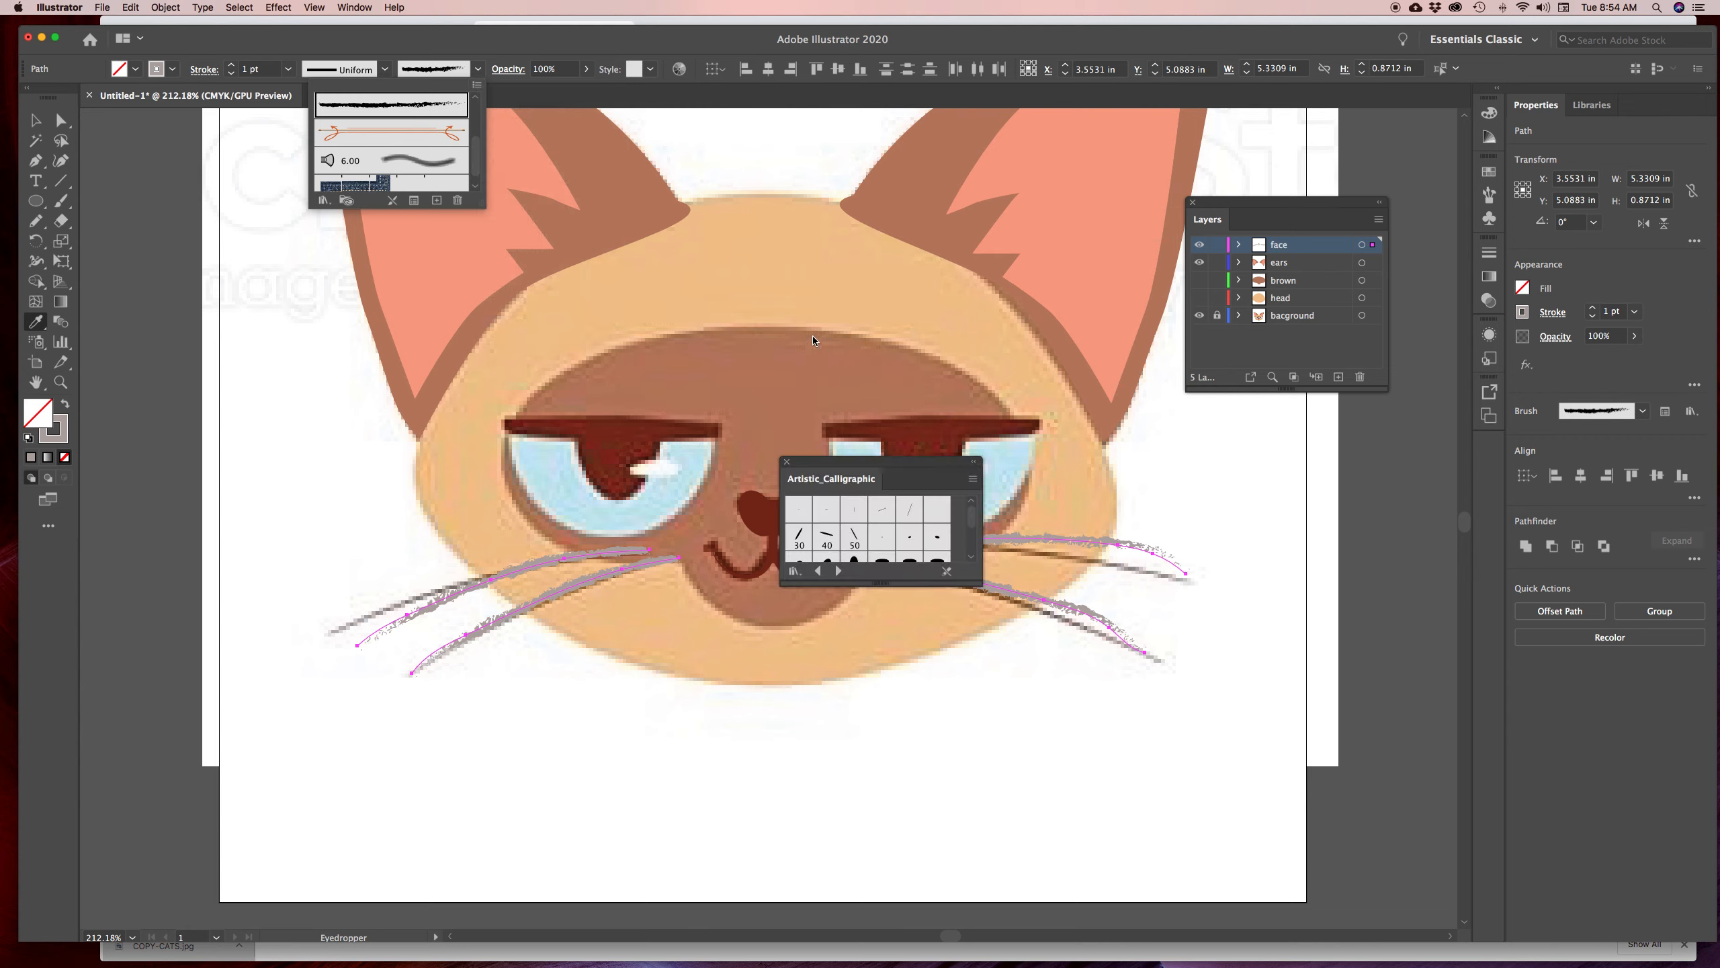
{"action": "left_click", "coordinate": [850, 539]}
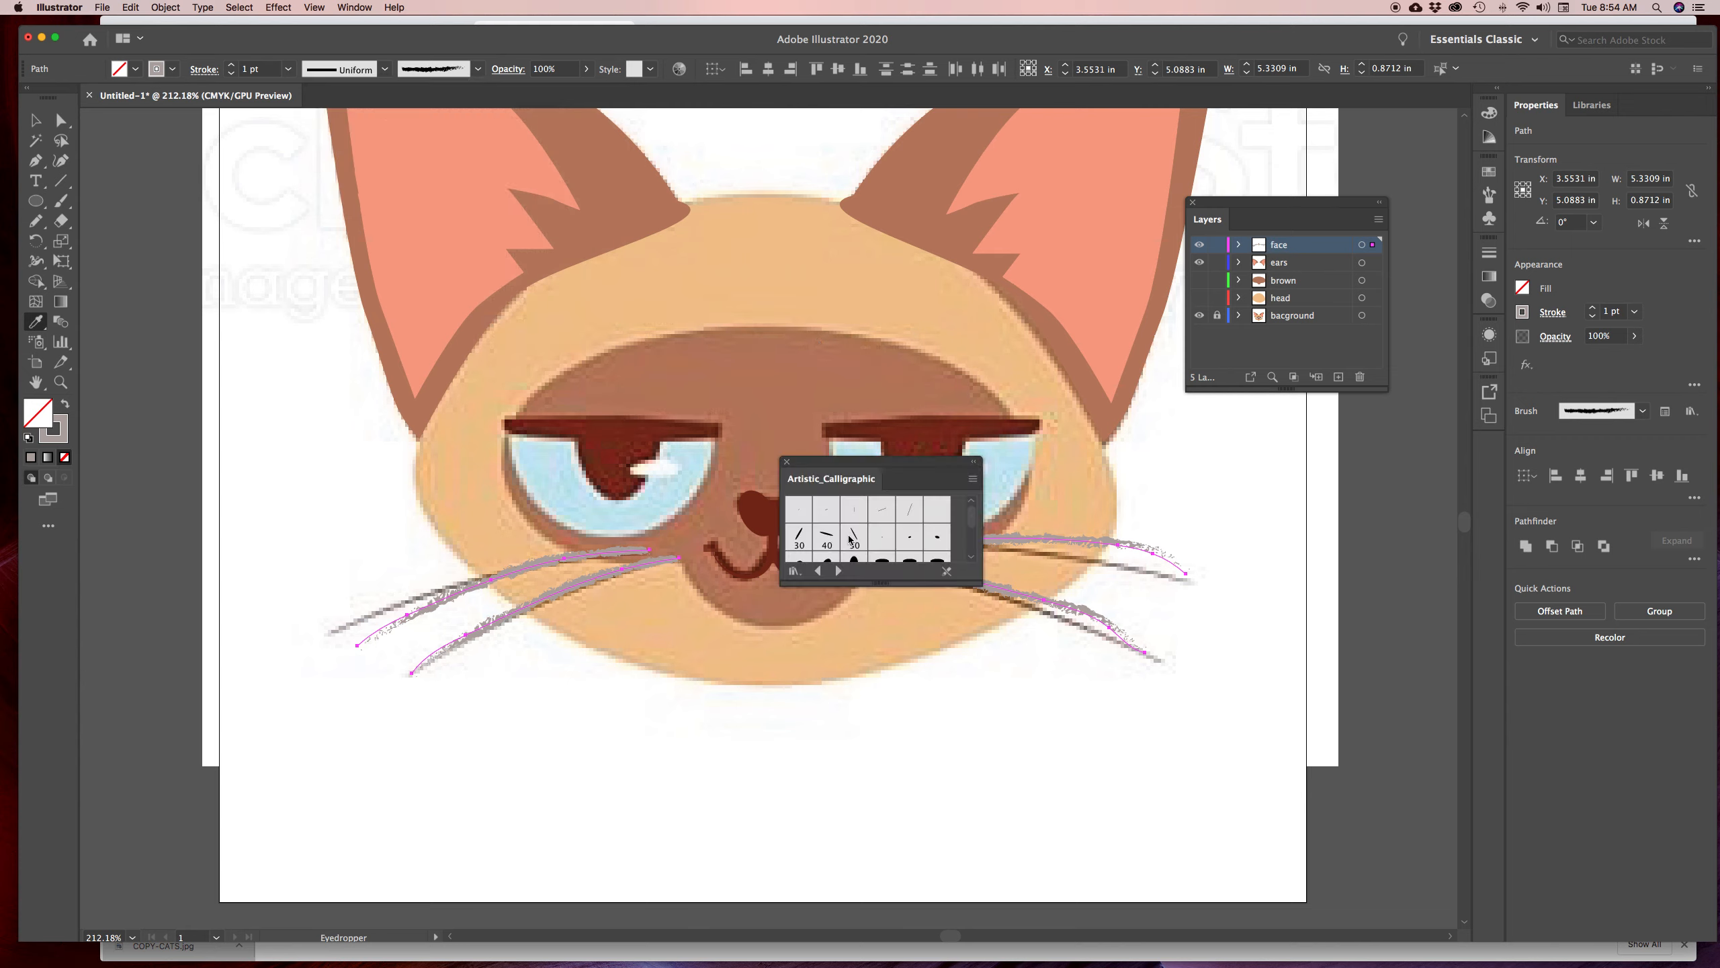
{"action": "left_click", "coordinate": [815, 482]}
{"action": "mouse_move", "coordinate": [881, 480]}
{"action": "left_mouse_down"}
{"action": "mouse_move", "coordinate": [1252, 489]}
{"action": "mouse_move", "coordinate": [1386, 381]}
{"action": "mouse_move", "coordinate": [1490, 220]}
{"action": "left_mouse_up"}
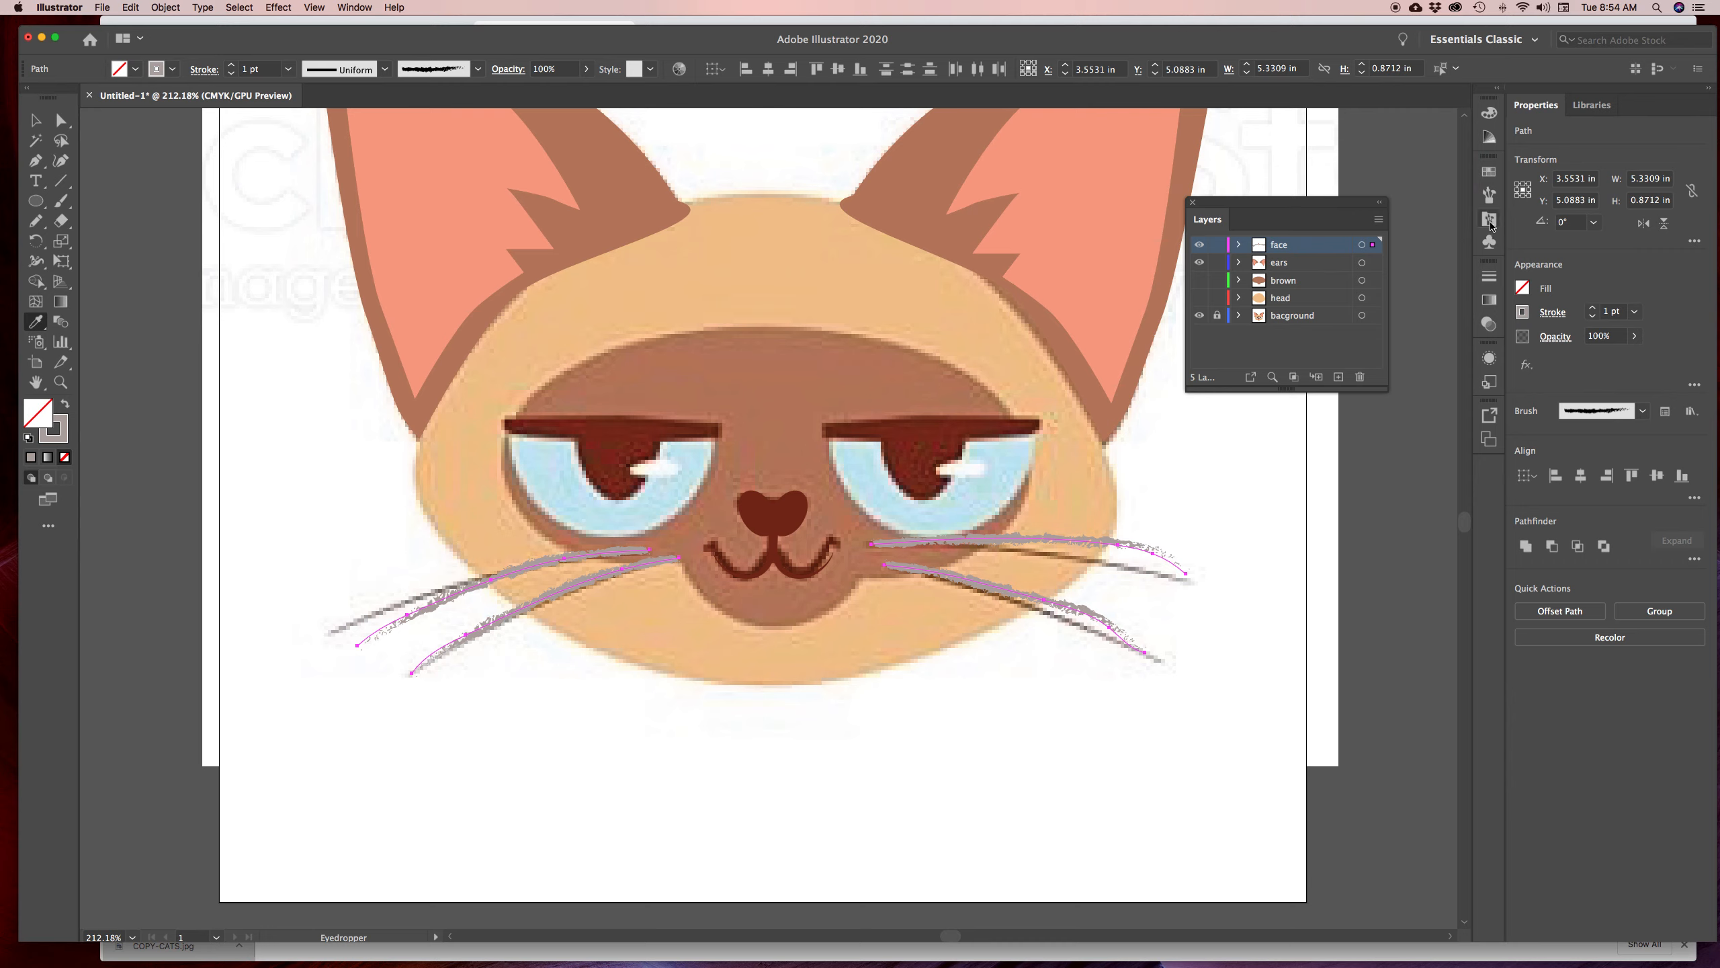
{"action": "left_click", "coordinate": [1490, 220]}
{"action": "left_click", "coordinate": [1490, 220]}
{"action": "left_click", "coordinate": [1490, 196]}
{"action": "left_click", "coordinate": [1490, 196]}
Switch the four whiskers back to the Basic brush and set their stroke weight to 3 pt
{"action": "left_click", "coordinate": [479, 71]}
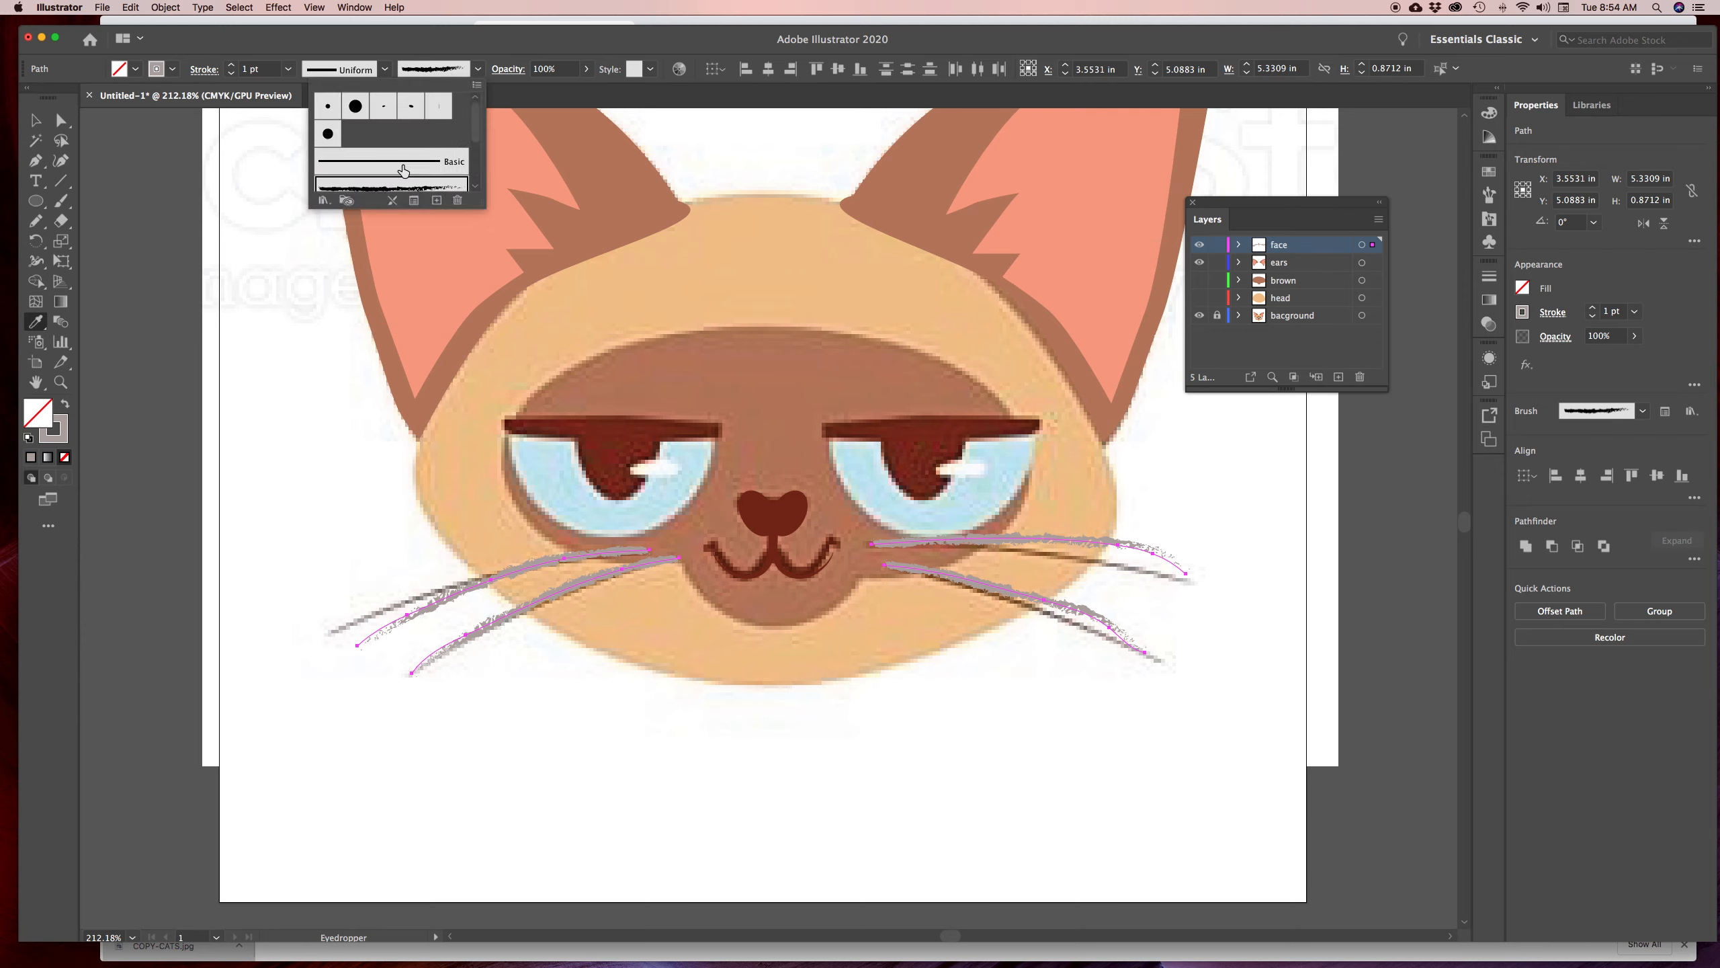
{"action": "left_click", "coordinate": [397, 167]}
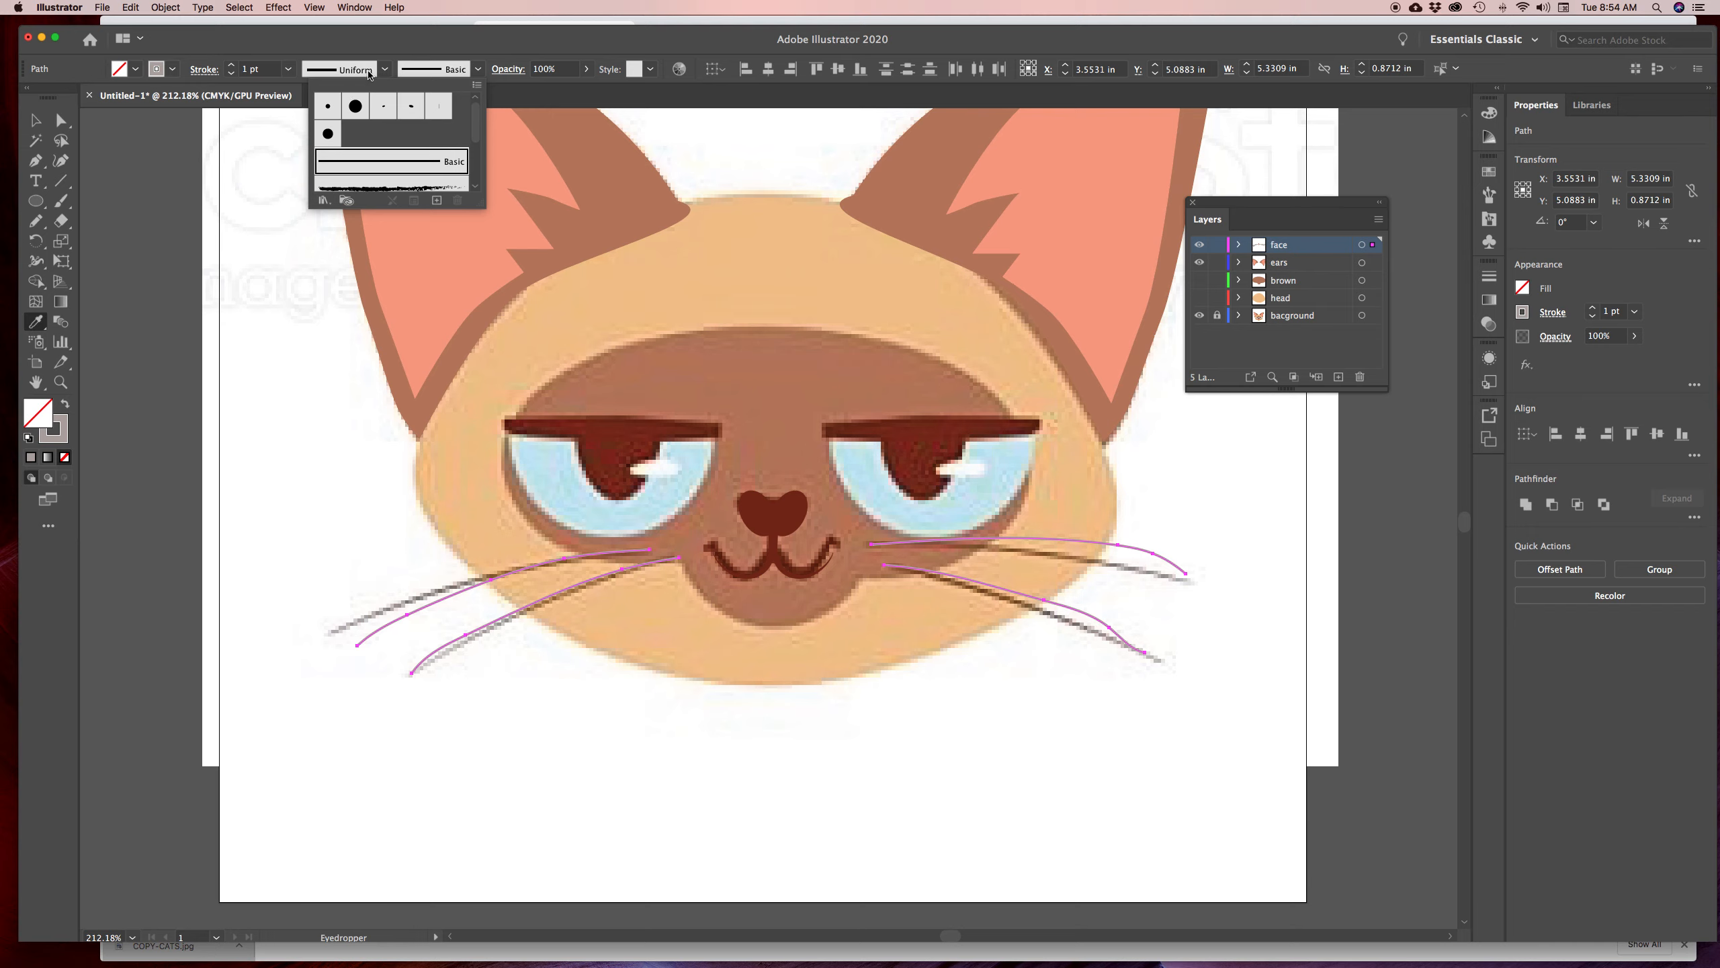
{"action": "left_click", "coordinate": [231, 65]}
{"action": "left_click", "coordinate": [232, 65]}
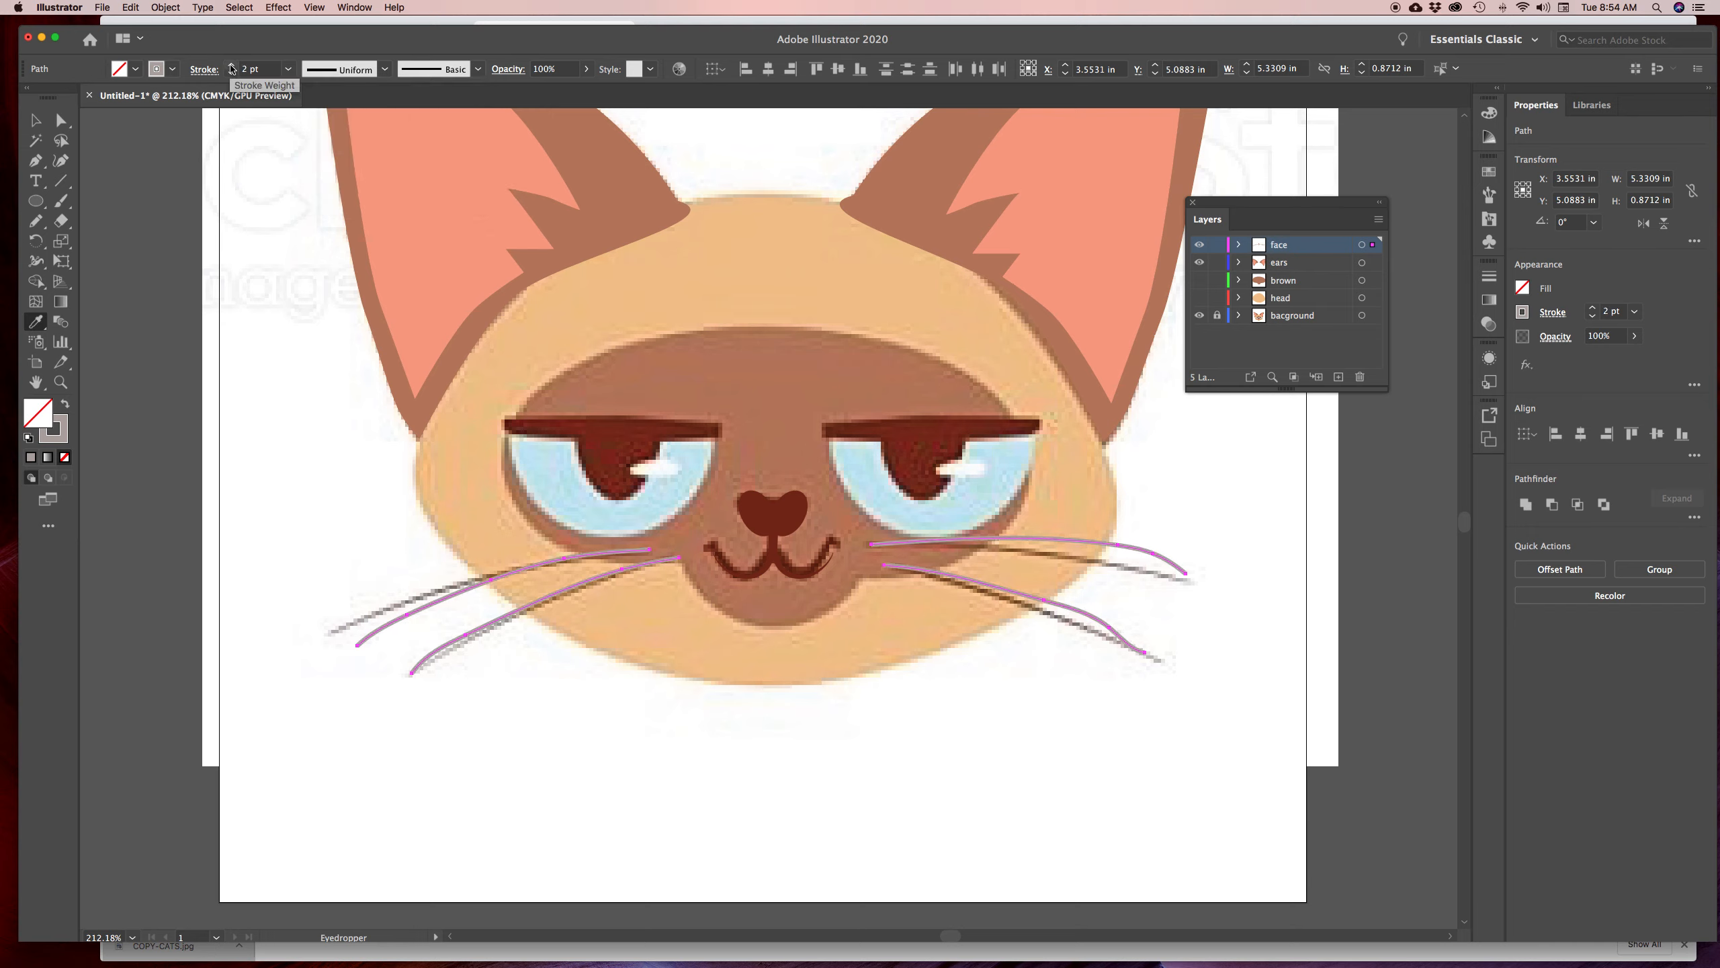
{"action": "left_click", "coordinate": [231, 65]}
Compare Width Profiles 2, 3 and 5 on the four whiskers, settle on Width Profile 2, and deselect everything
{"action": "left_click", "coordinate": [389, 73]}
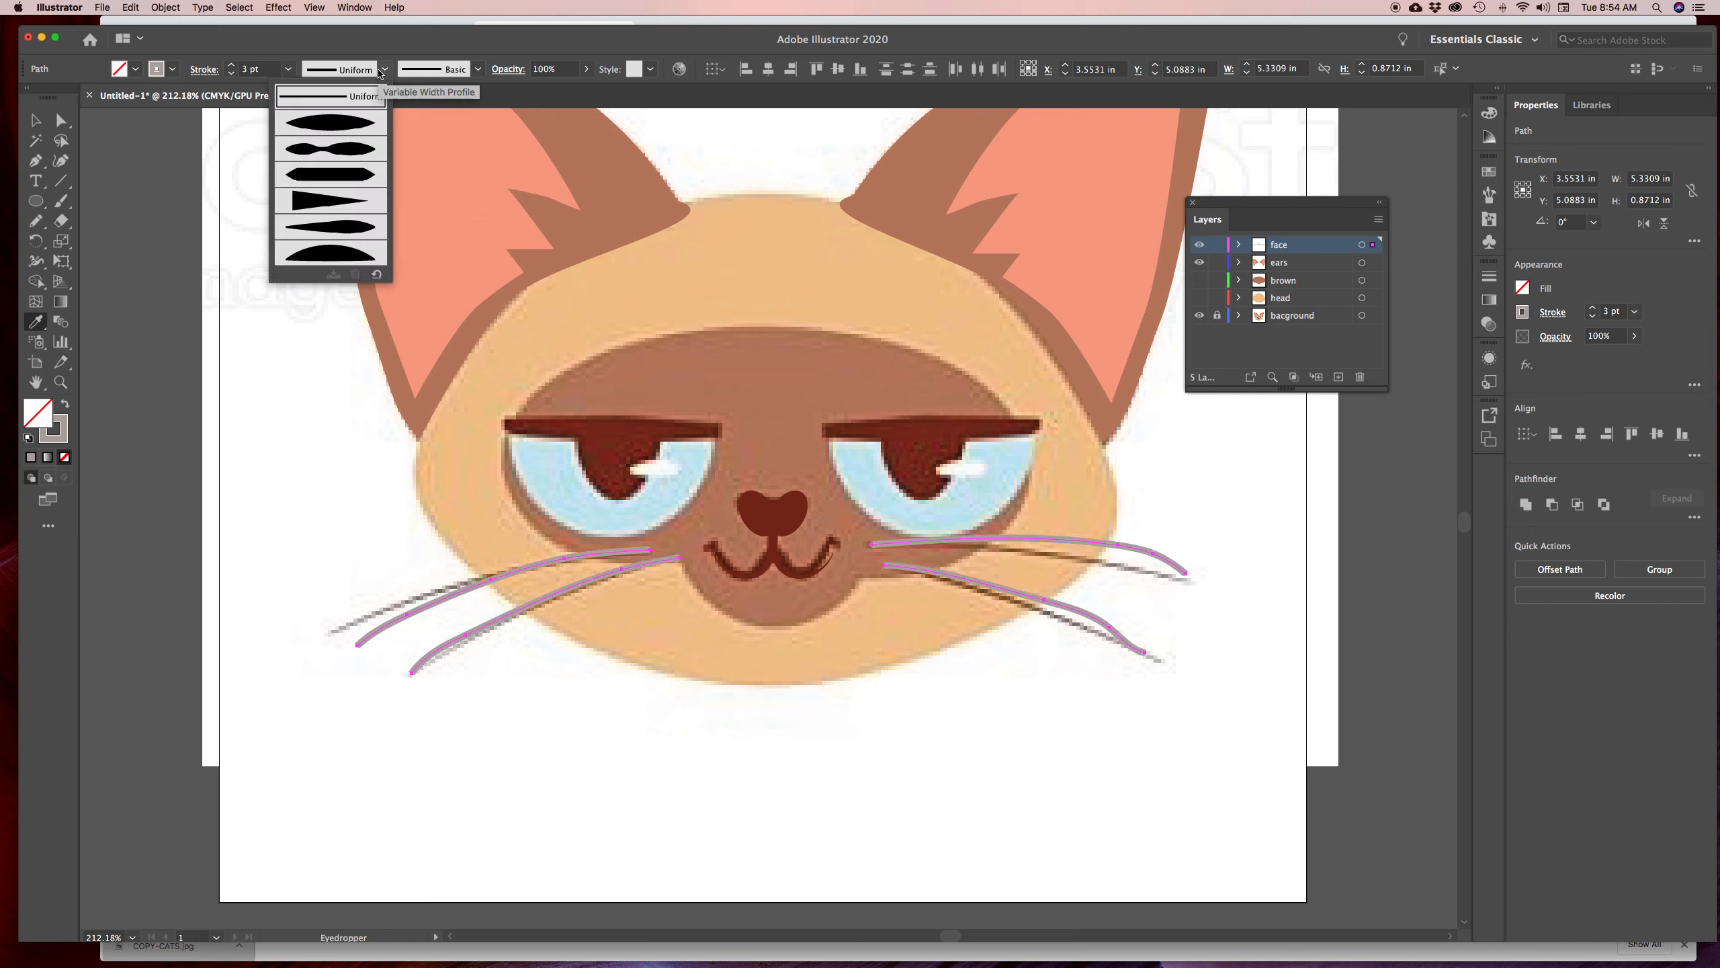
{"action": "left_click", "coordinate": [354, 144]}
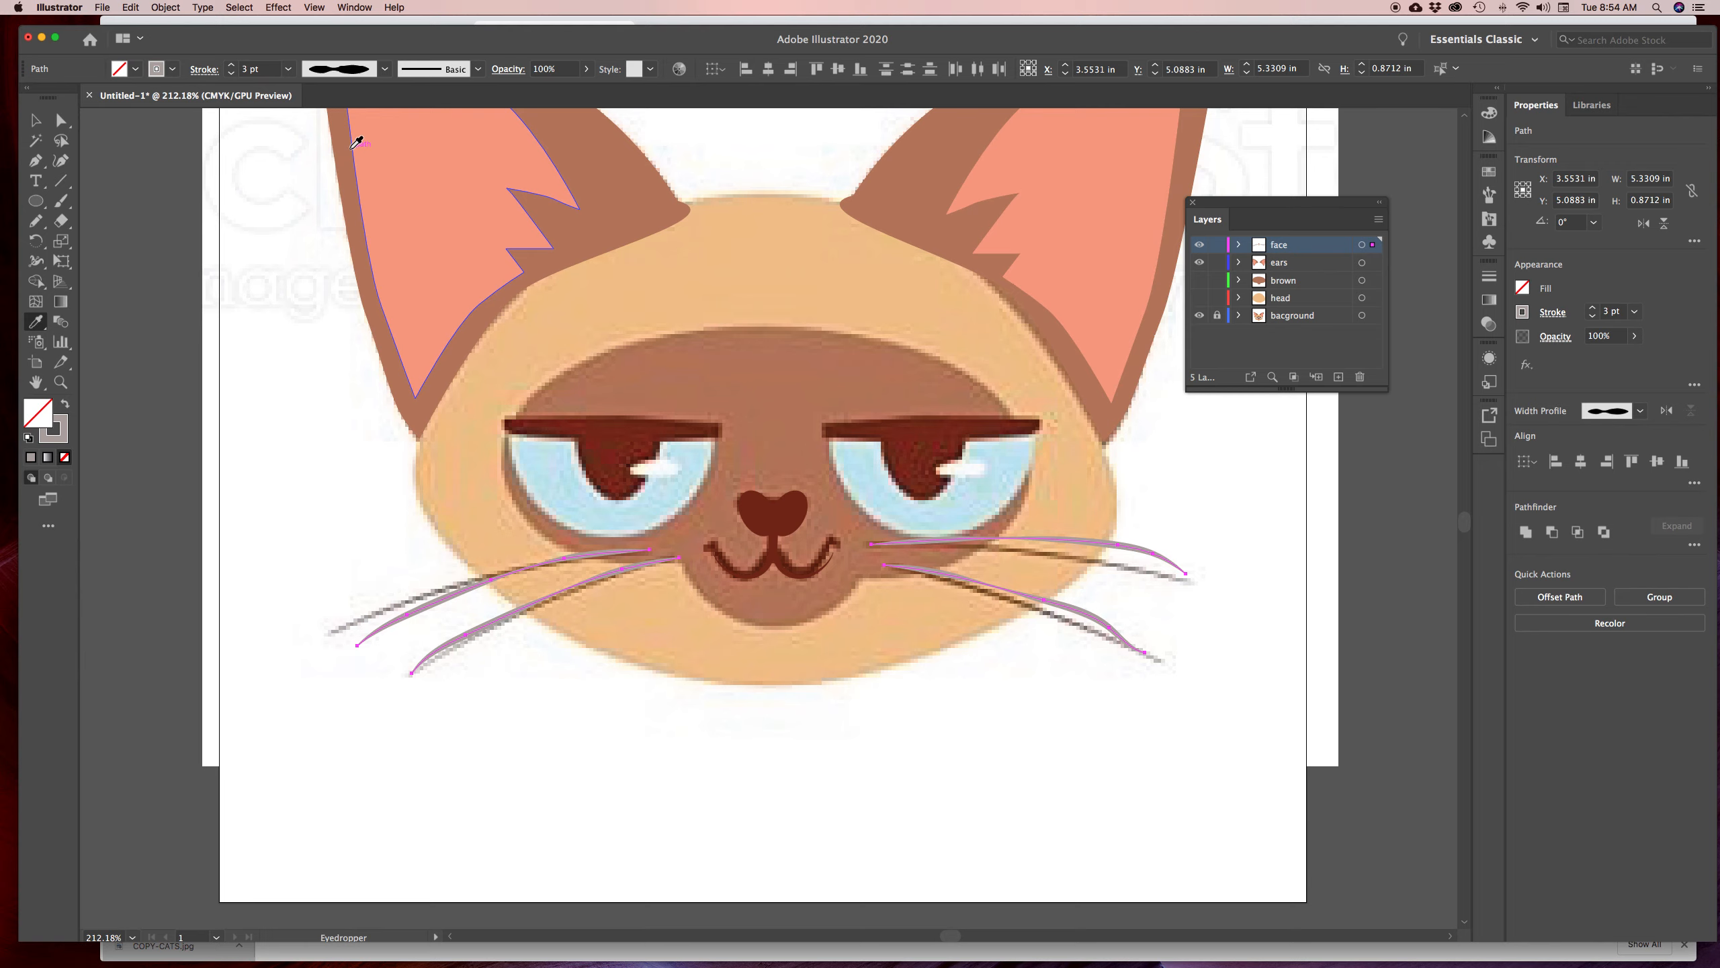
{"action": "left_click", "coordinate": [384, 69]}
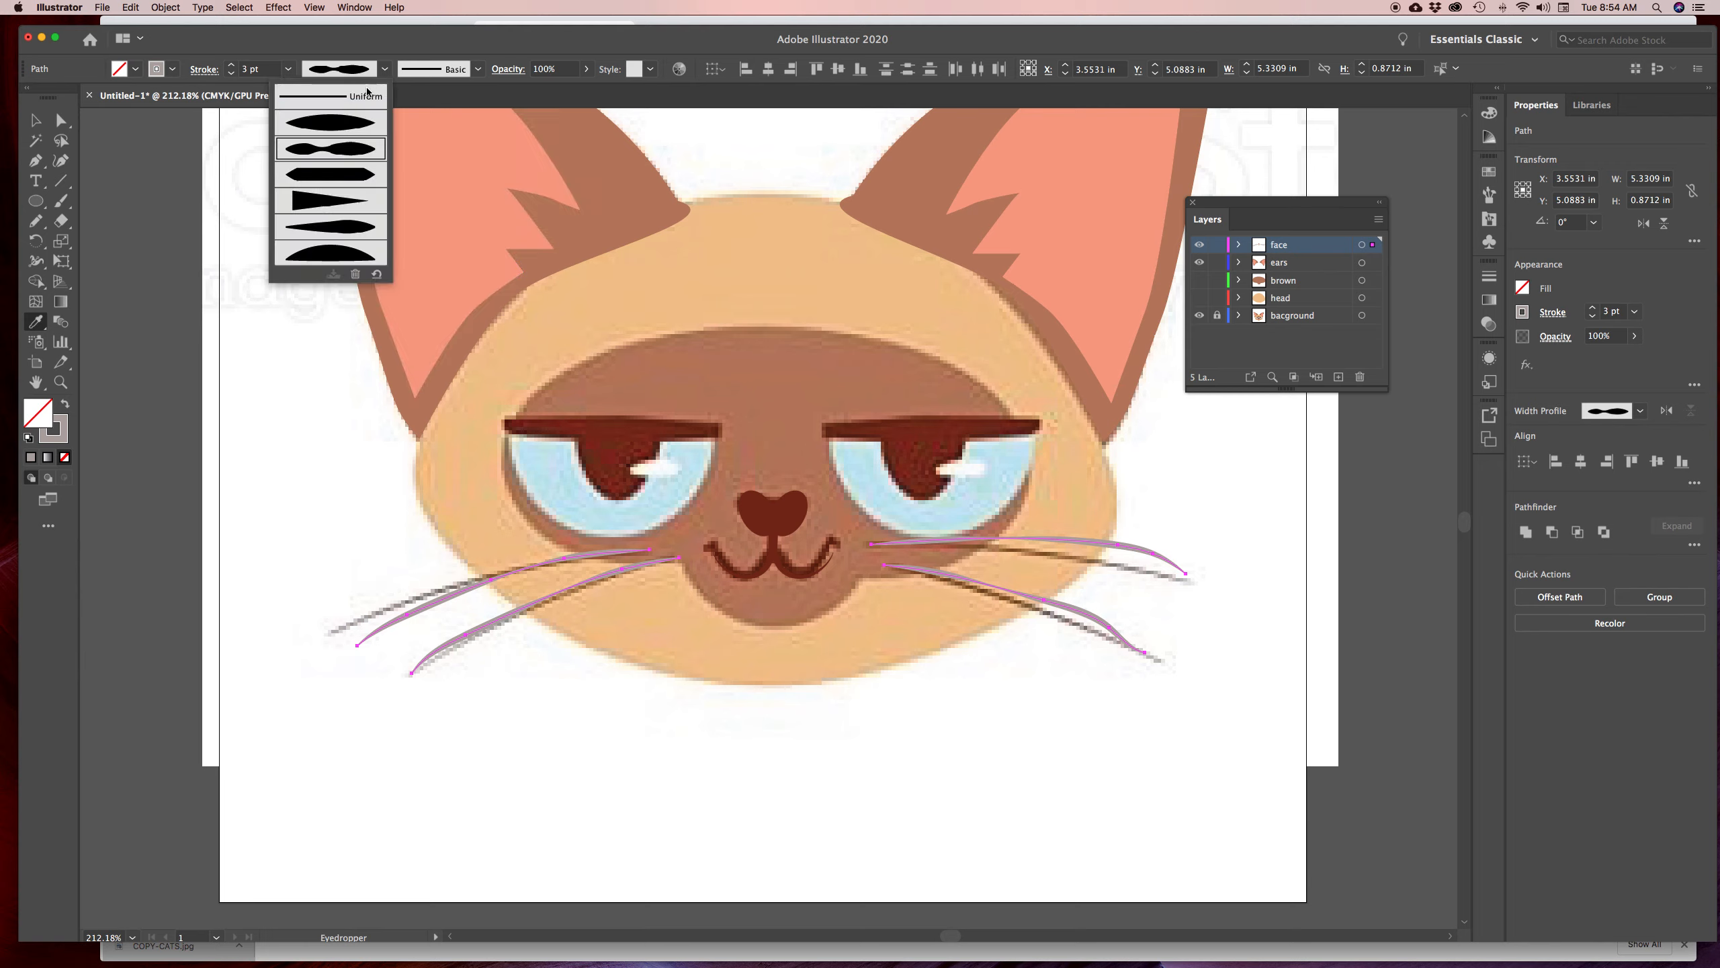
{"action": "left_click", "coordinate": [346, 178]}
{"action": "left_click", "coordinate": [384, 69]}
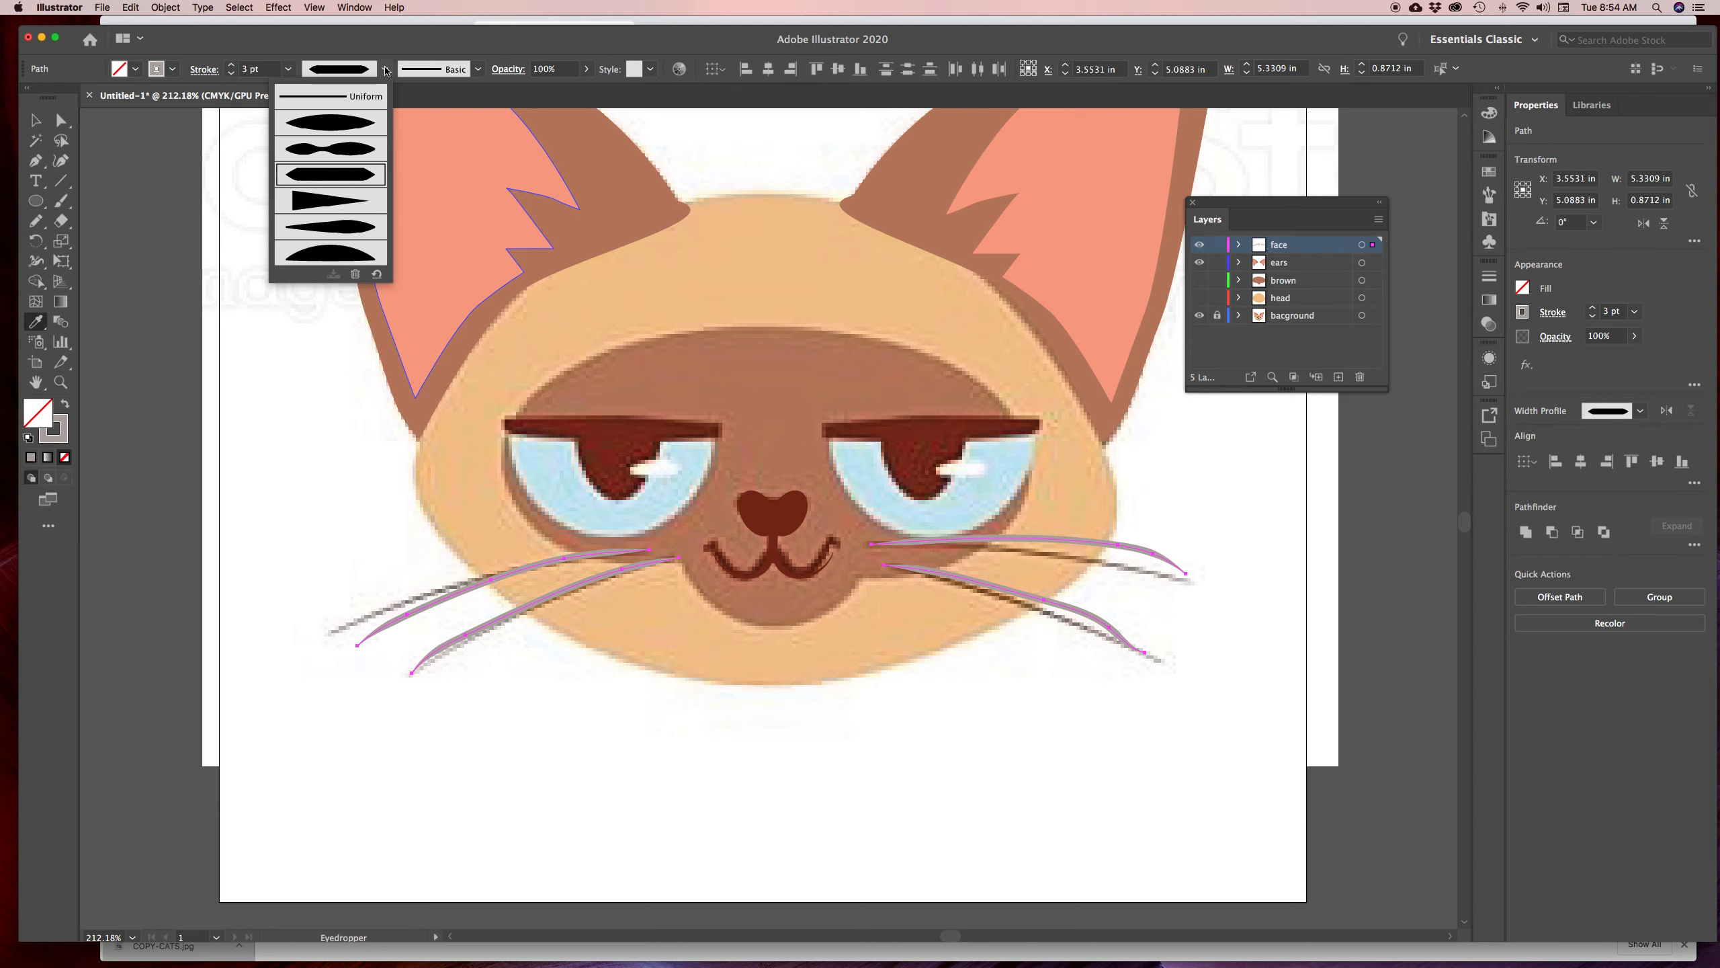
{"action": "left_click", "coordinate": [351, 226]}
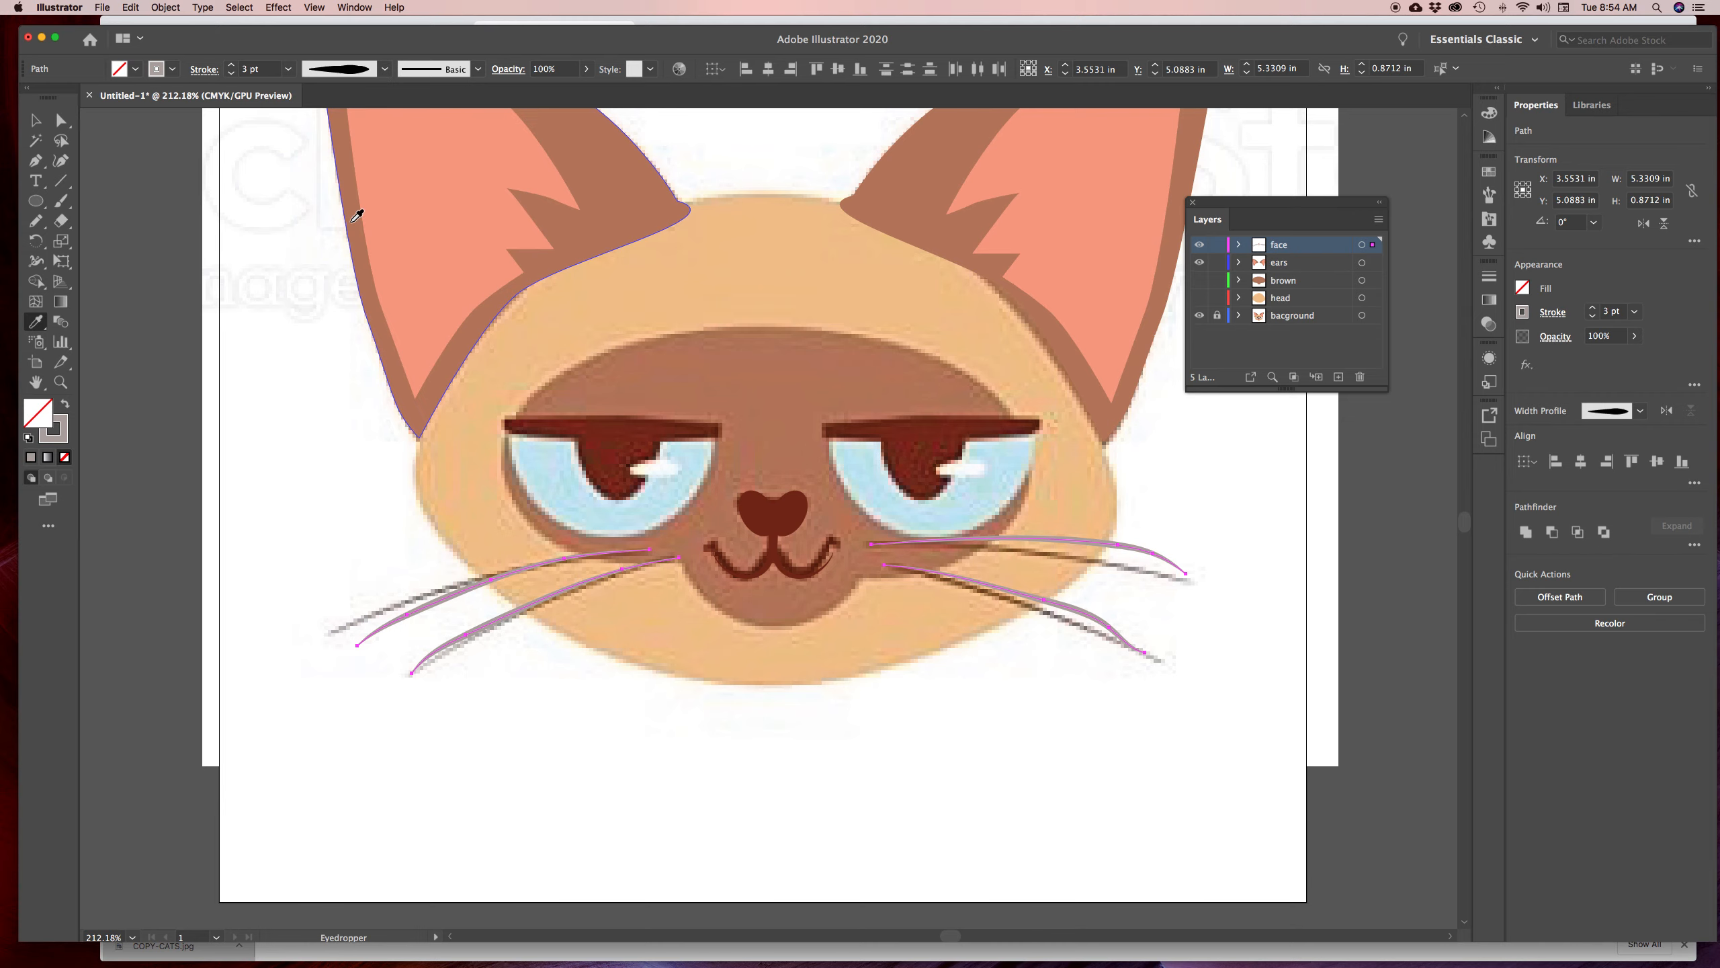
{"action": "left_click", "coordinate": [384, 69]}
{"action": "left_click", "coordinate": [352, 152]}
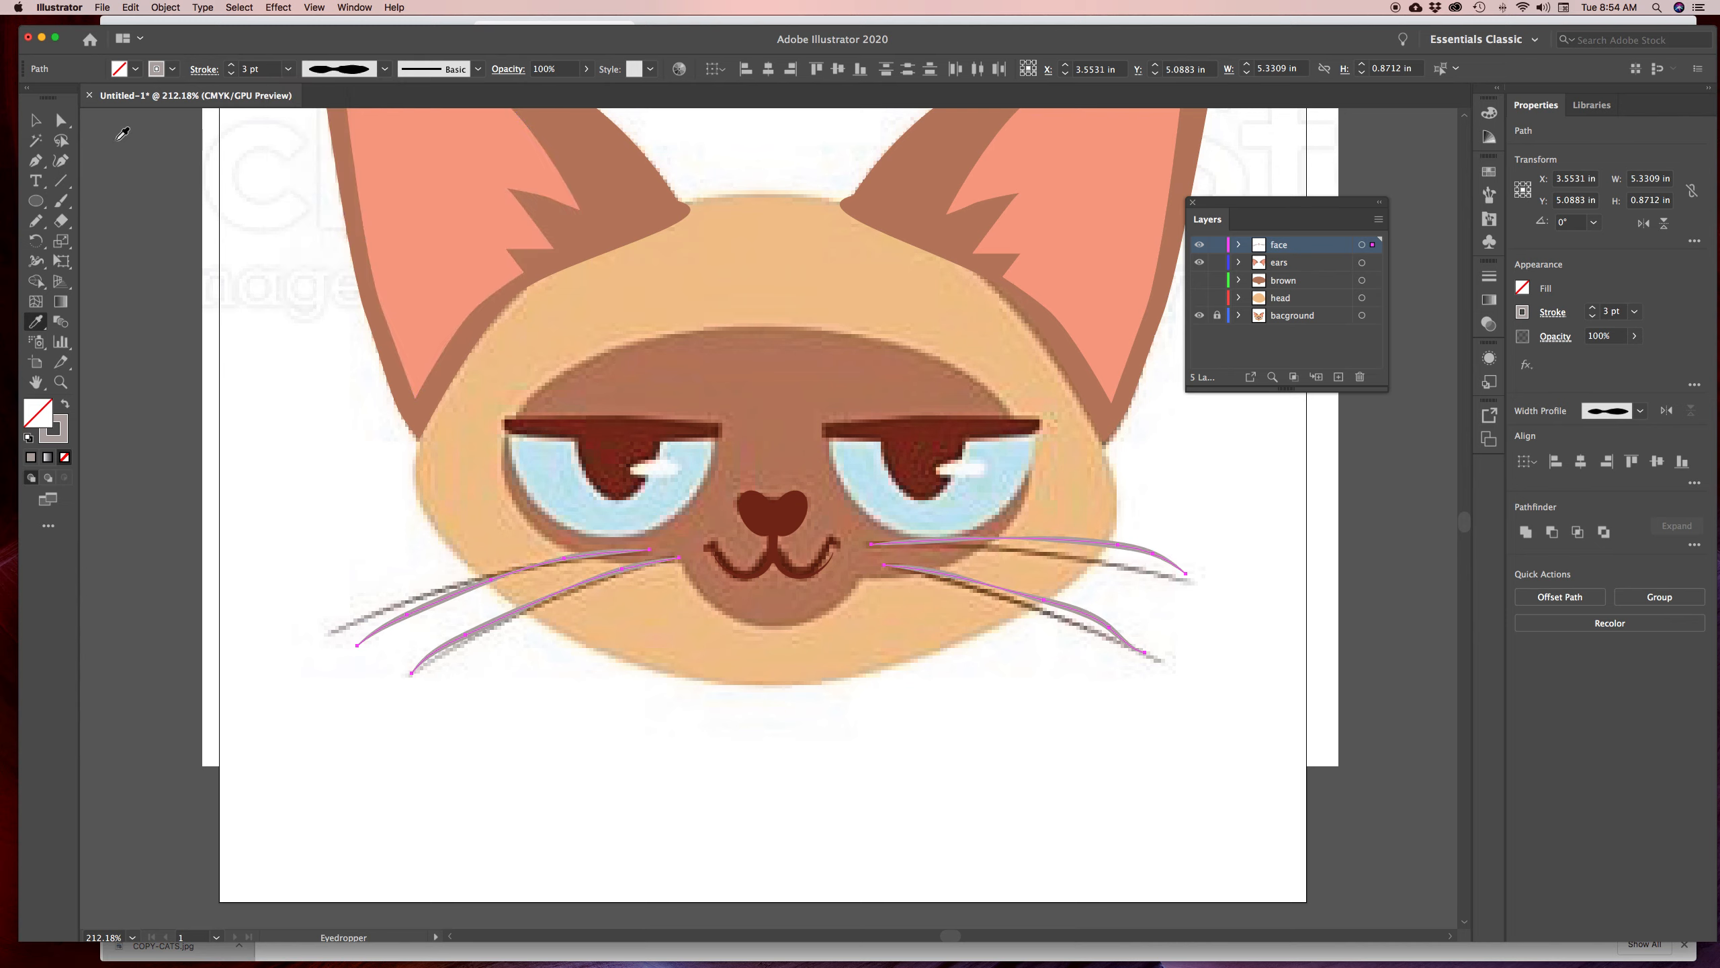
{"action": "left_click", "coordinate": [35, 119]}
{"action": "left_click", "coordinate": [372, 331]}
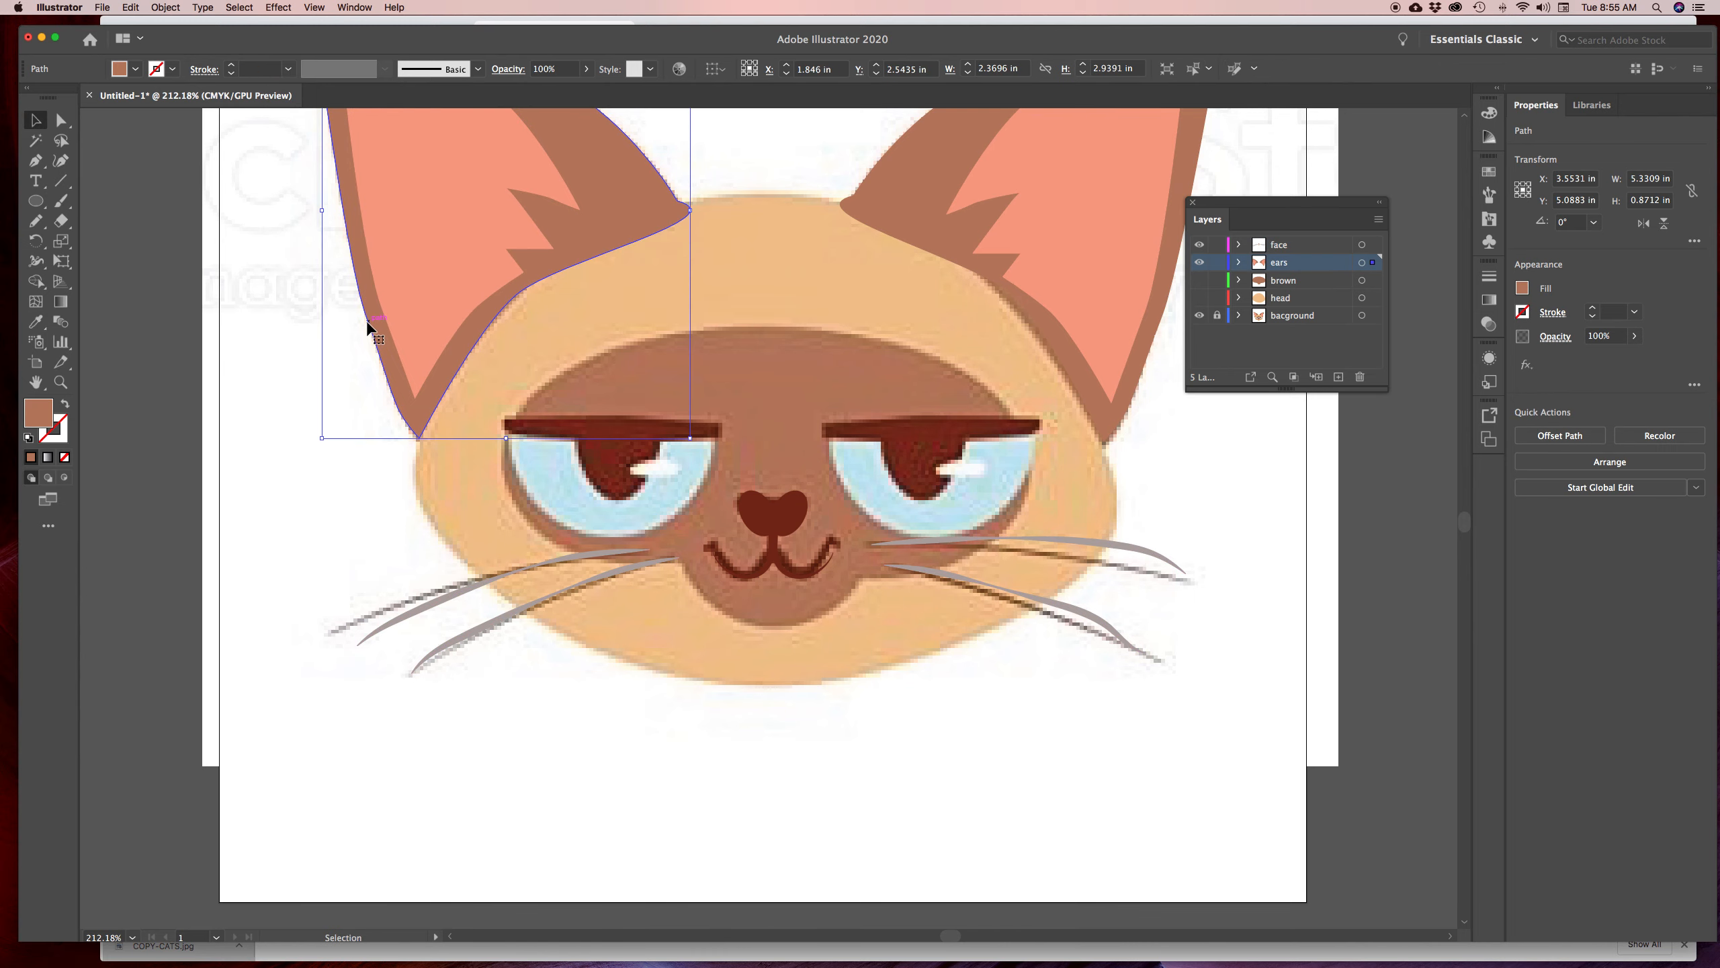
{"action": "left_click", "coordinate": [1097, 444]}
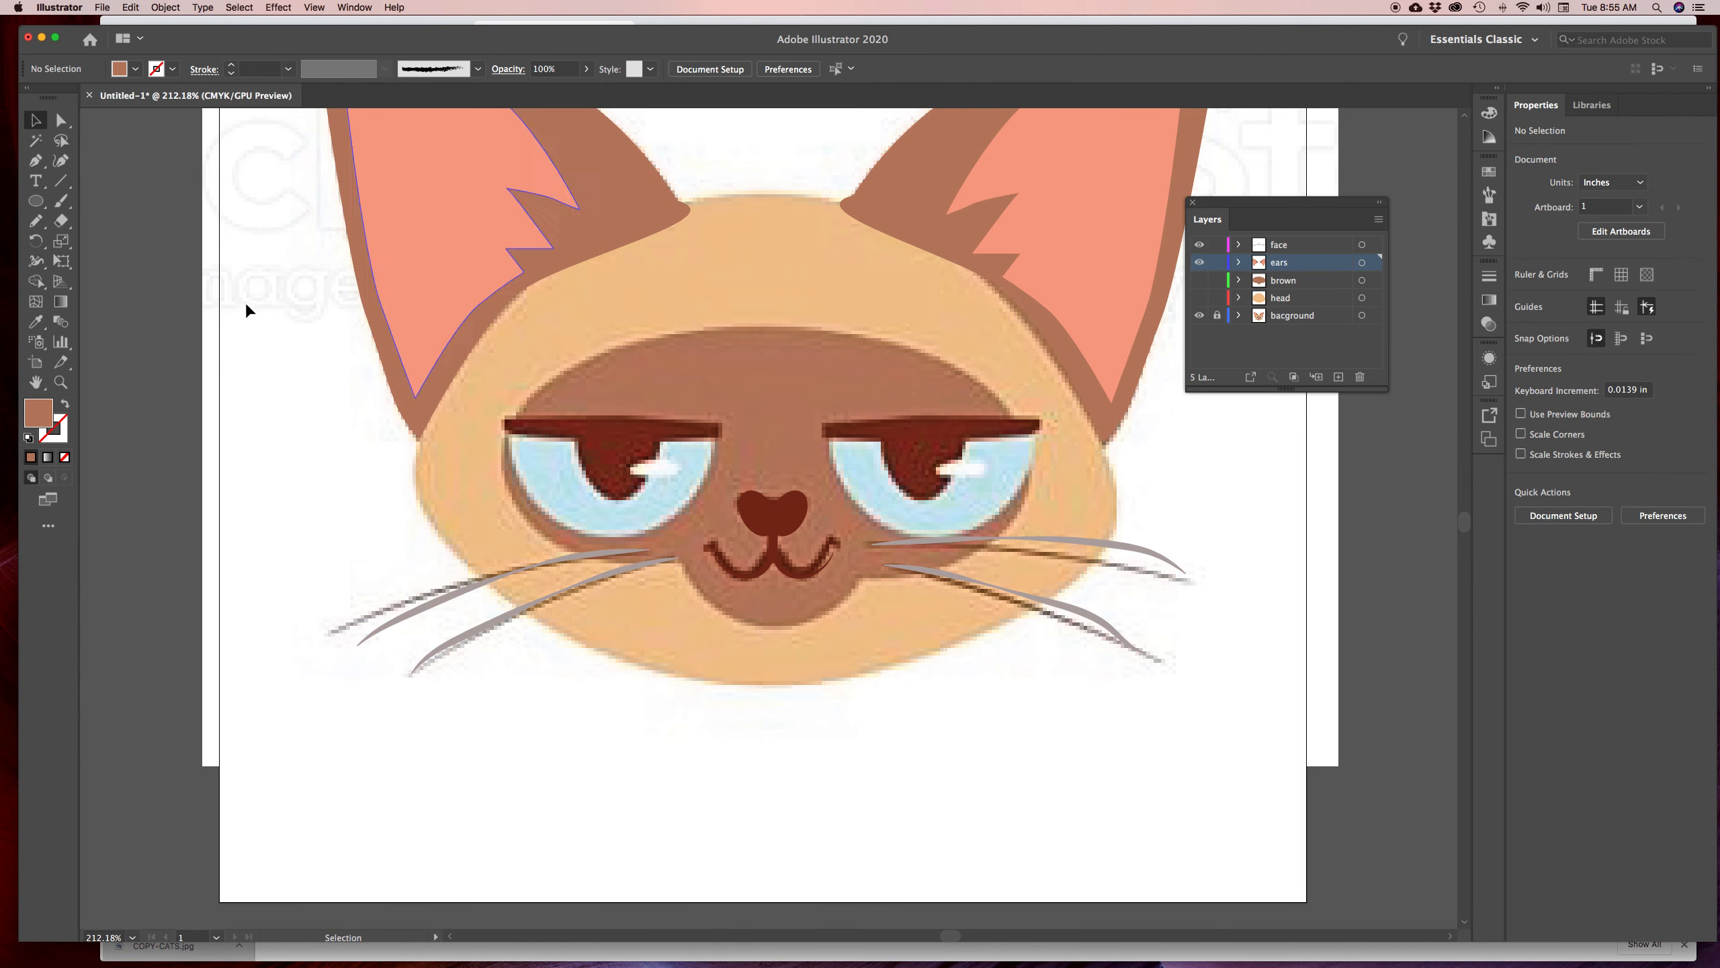
Draw an ellipse about 0.45 by 0.54 in over the left pupil, outlined without fill in dark red sampled from the reference
{"action": "left_click", "coordinate": [34, 201]}
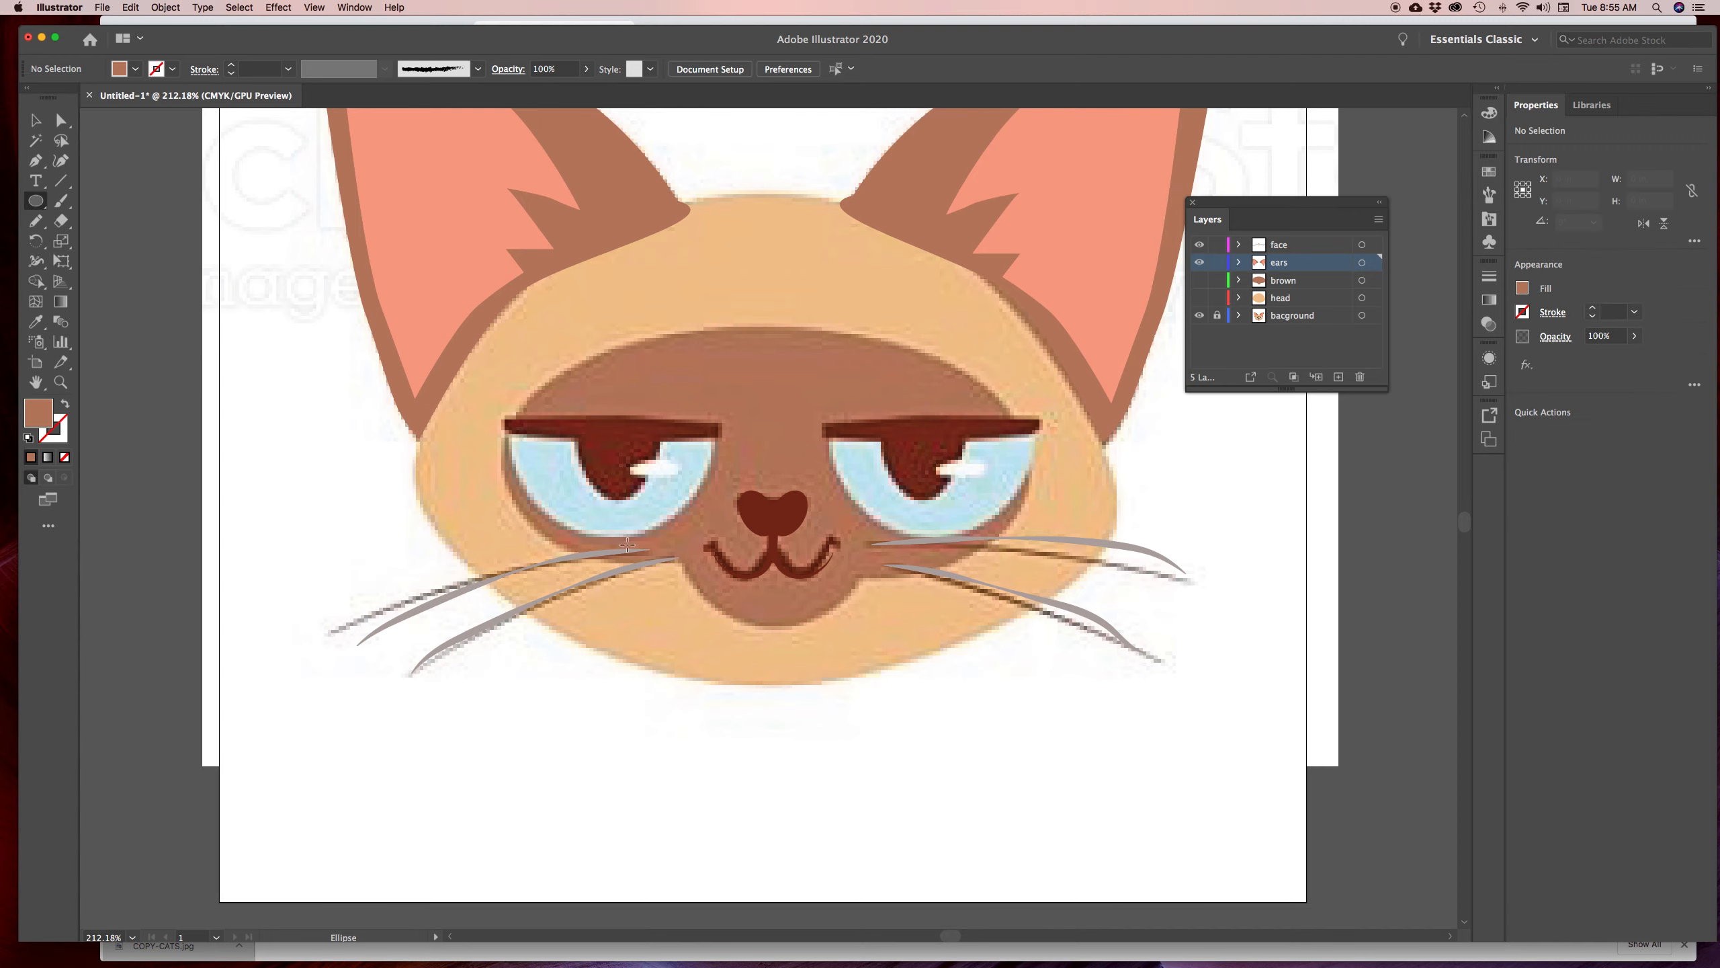
{"action": "left_click_drag", "start_coordinate": [583, 420], "coordinate": [650, 505]}
{"action": "left_click", "coordinate": [36, 321]}
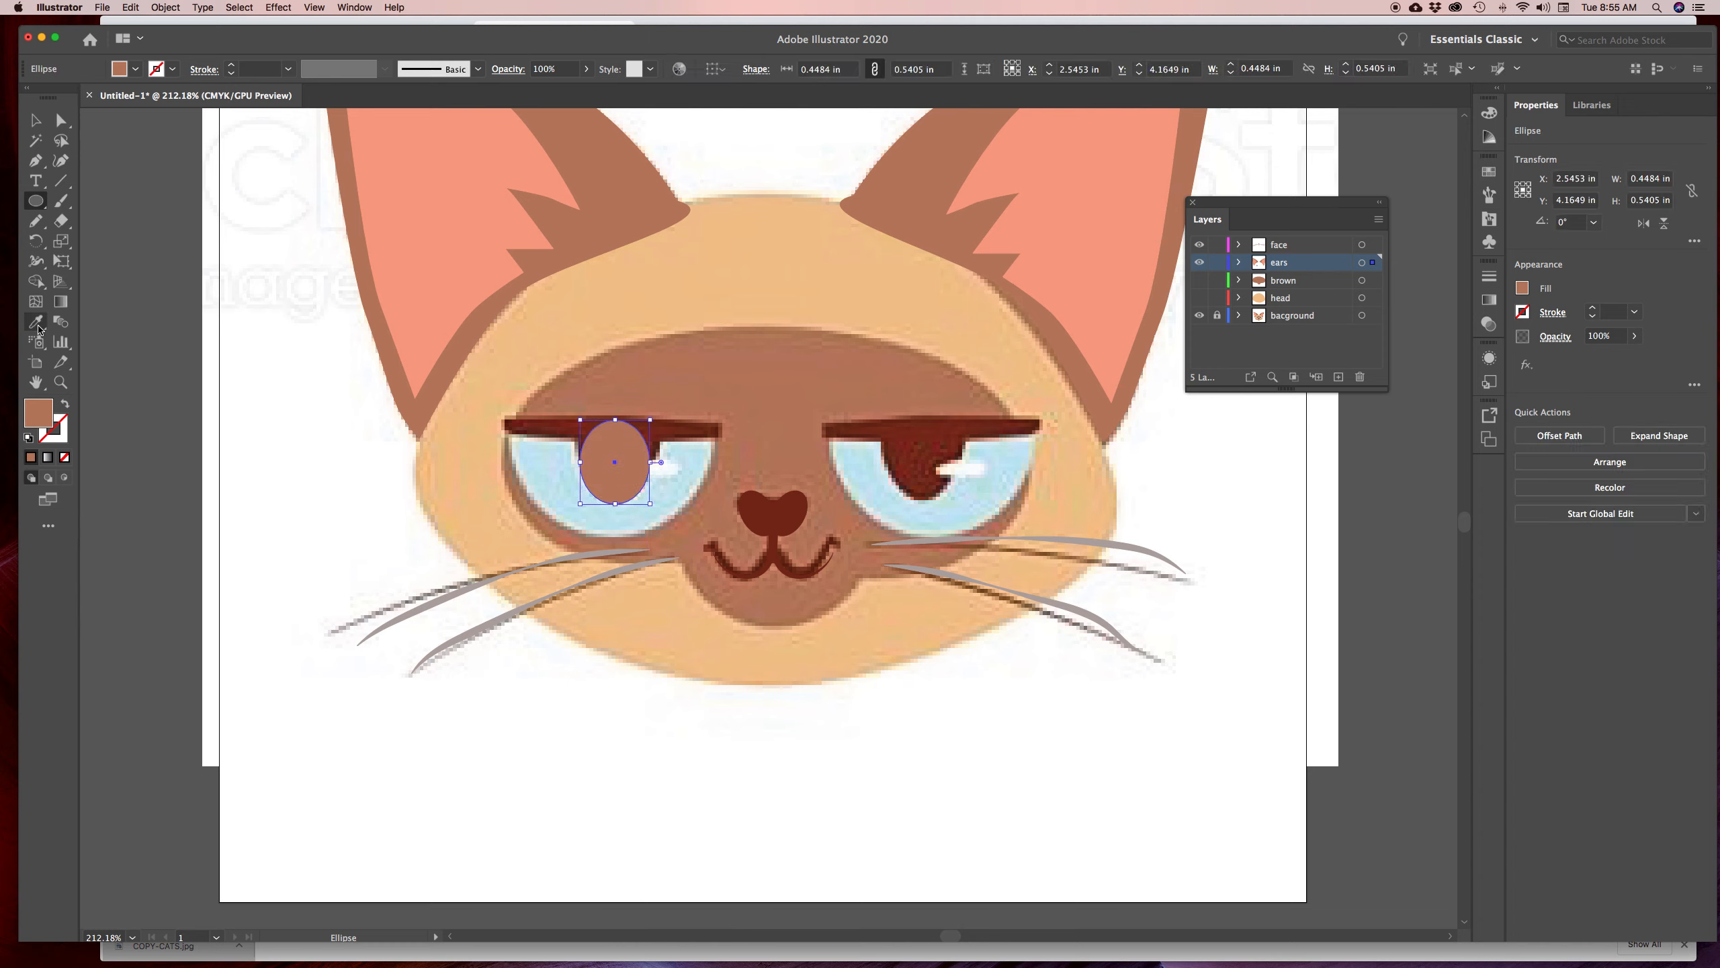
{"action": "left_click", "coordinate": [584, 423]}
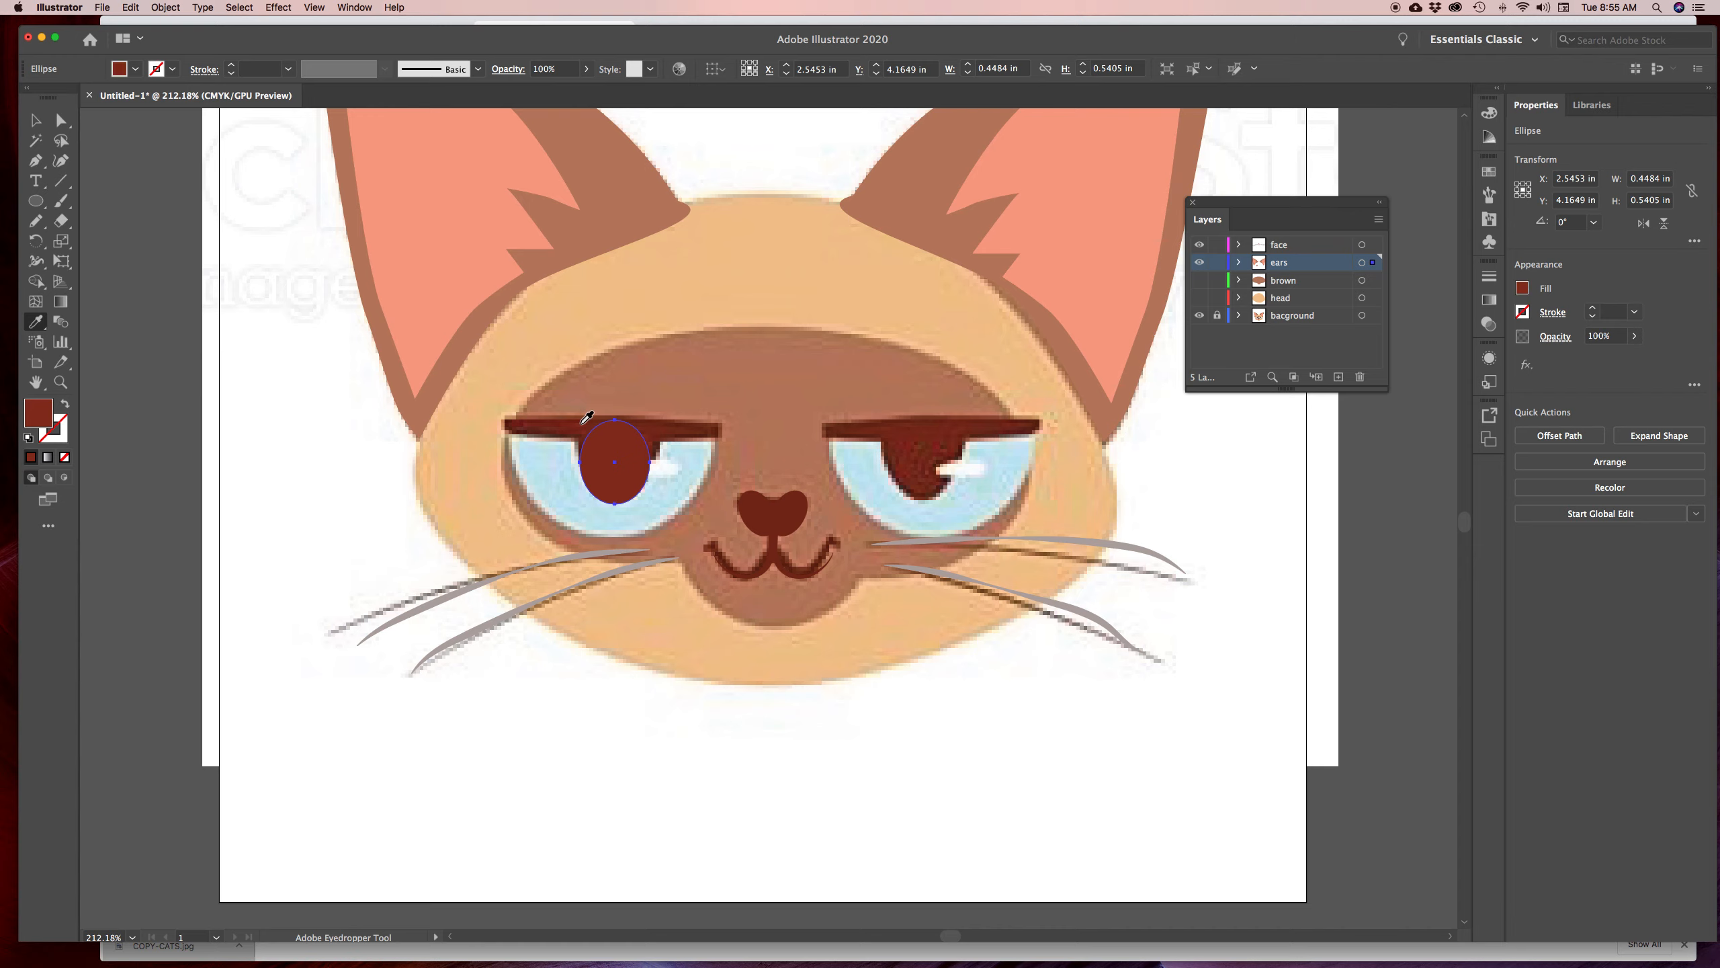
{"action": "left_click", "coordinate": [66, 404]}
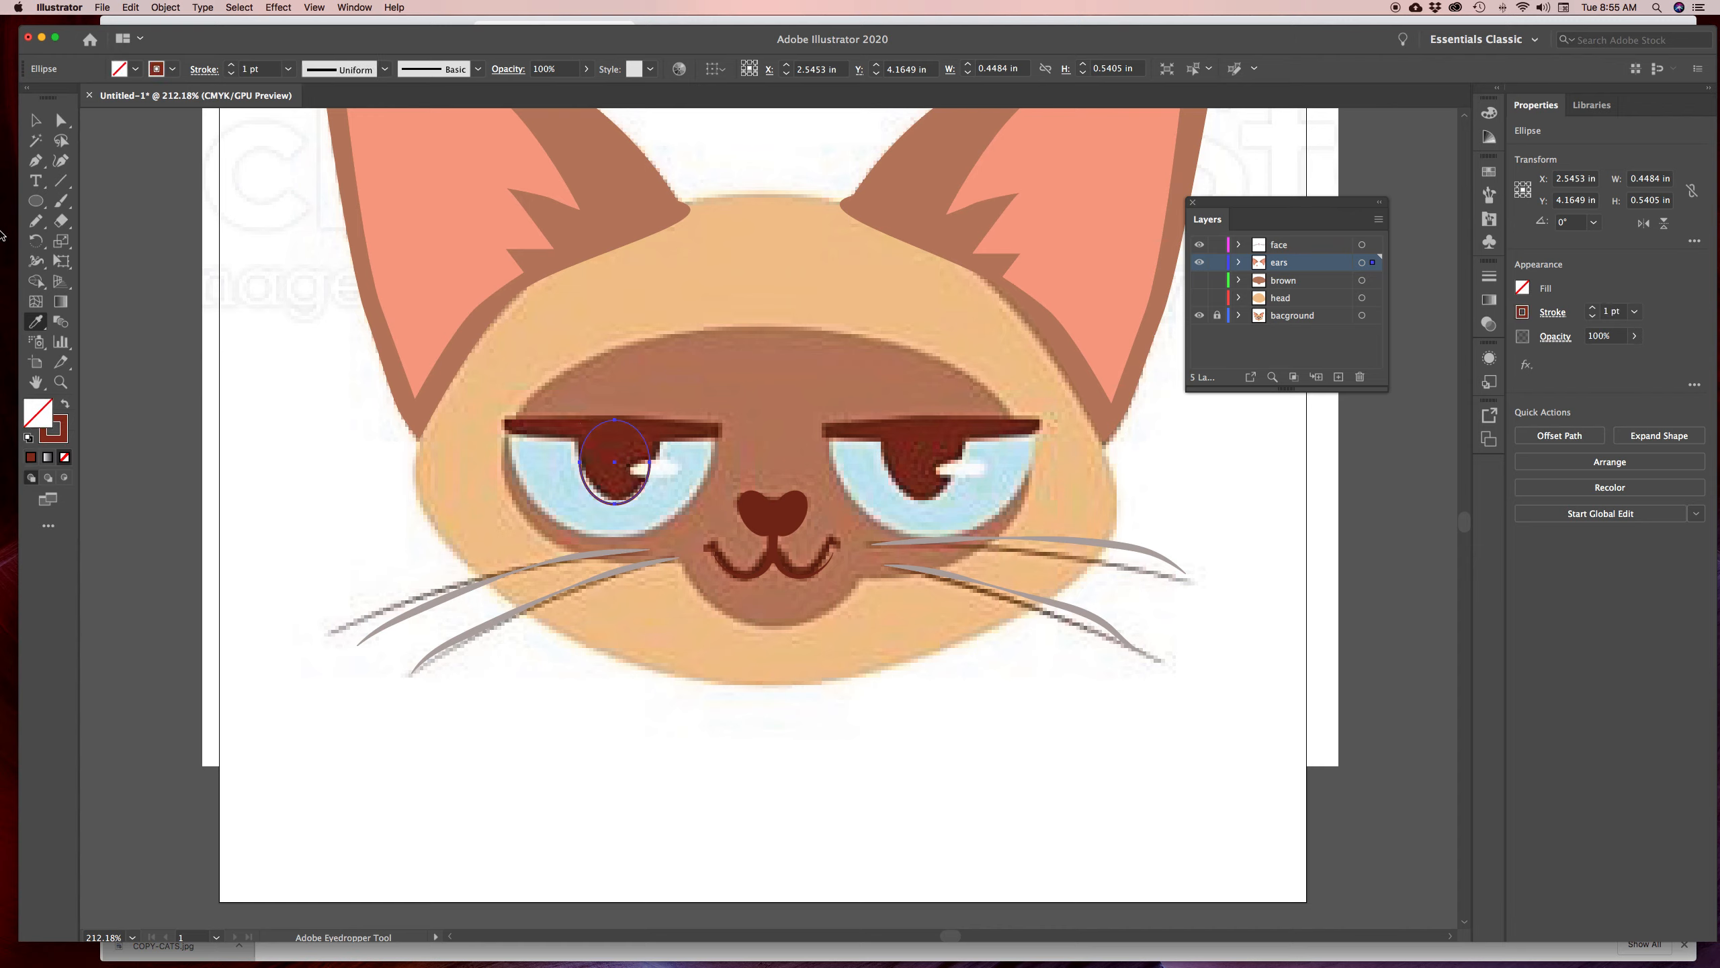
Align the ellipse with the left pupil and reshape its anchor points and curve handles to follow the pupil's flattened-top outline
{"action": "left_click", "coordinate": [45, 128]}
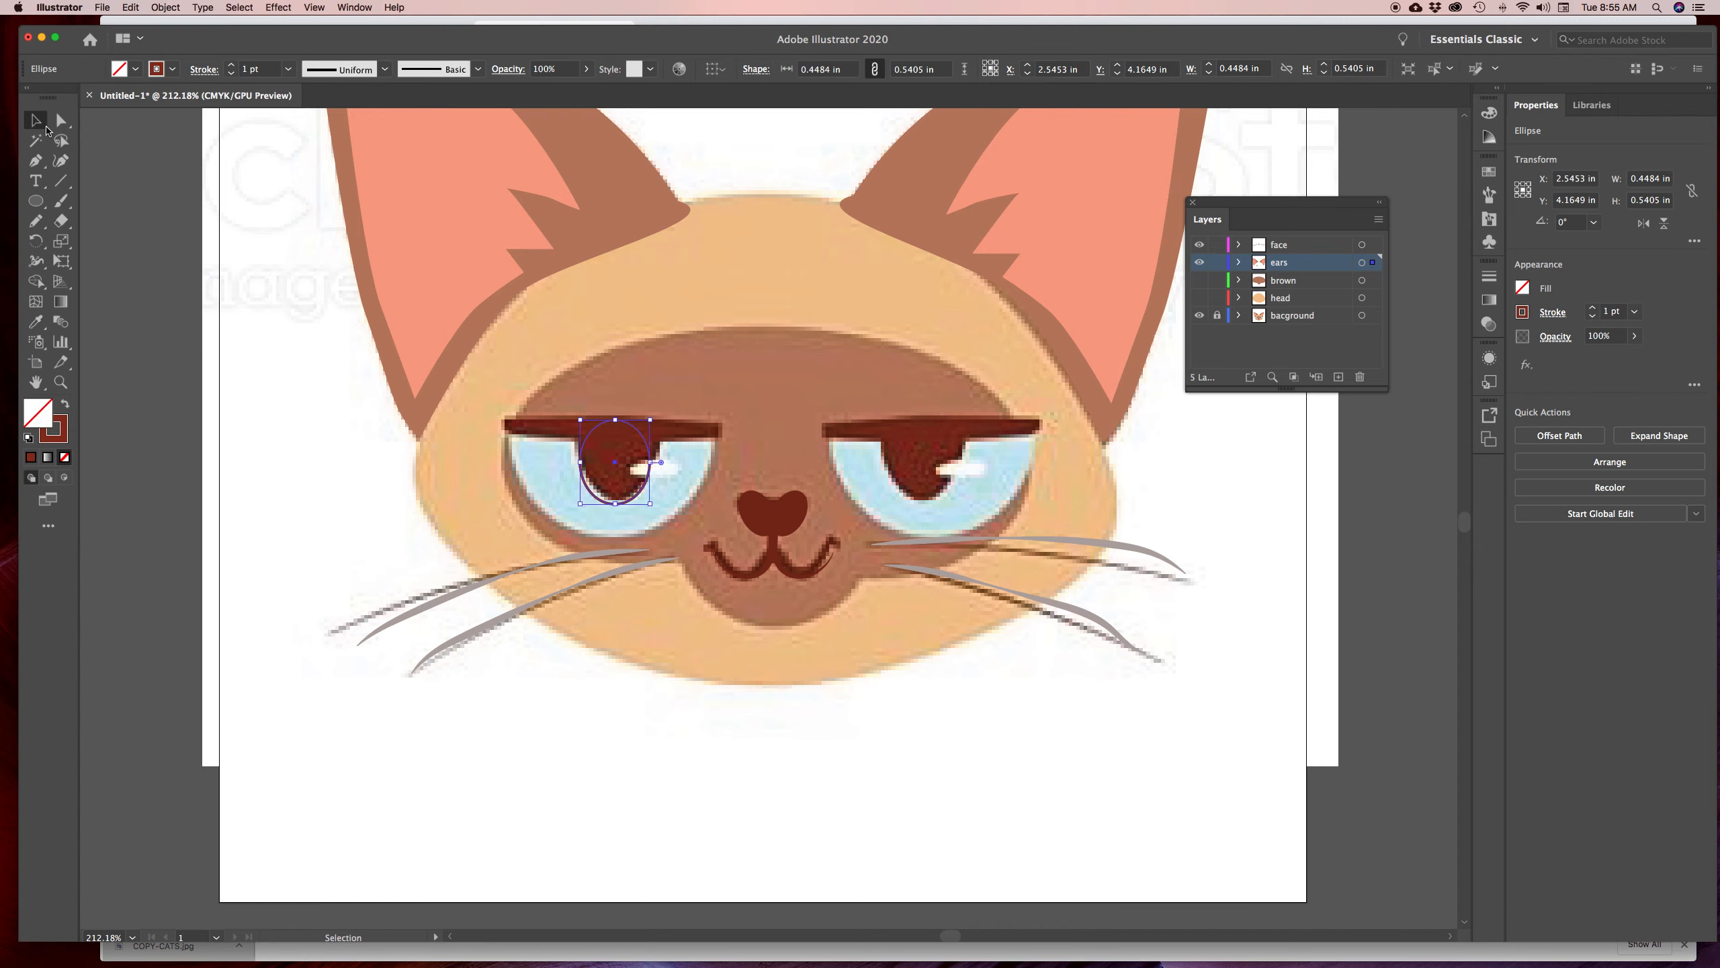
{"action": "left_click", "coordinate": [619, 489]}
{"action": "left_click_drag", "start_coordinate": [626, 501], "coordinate": [630, 502]}
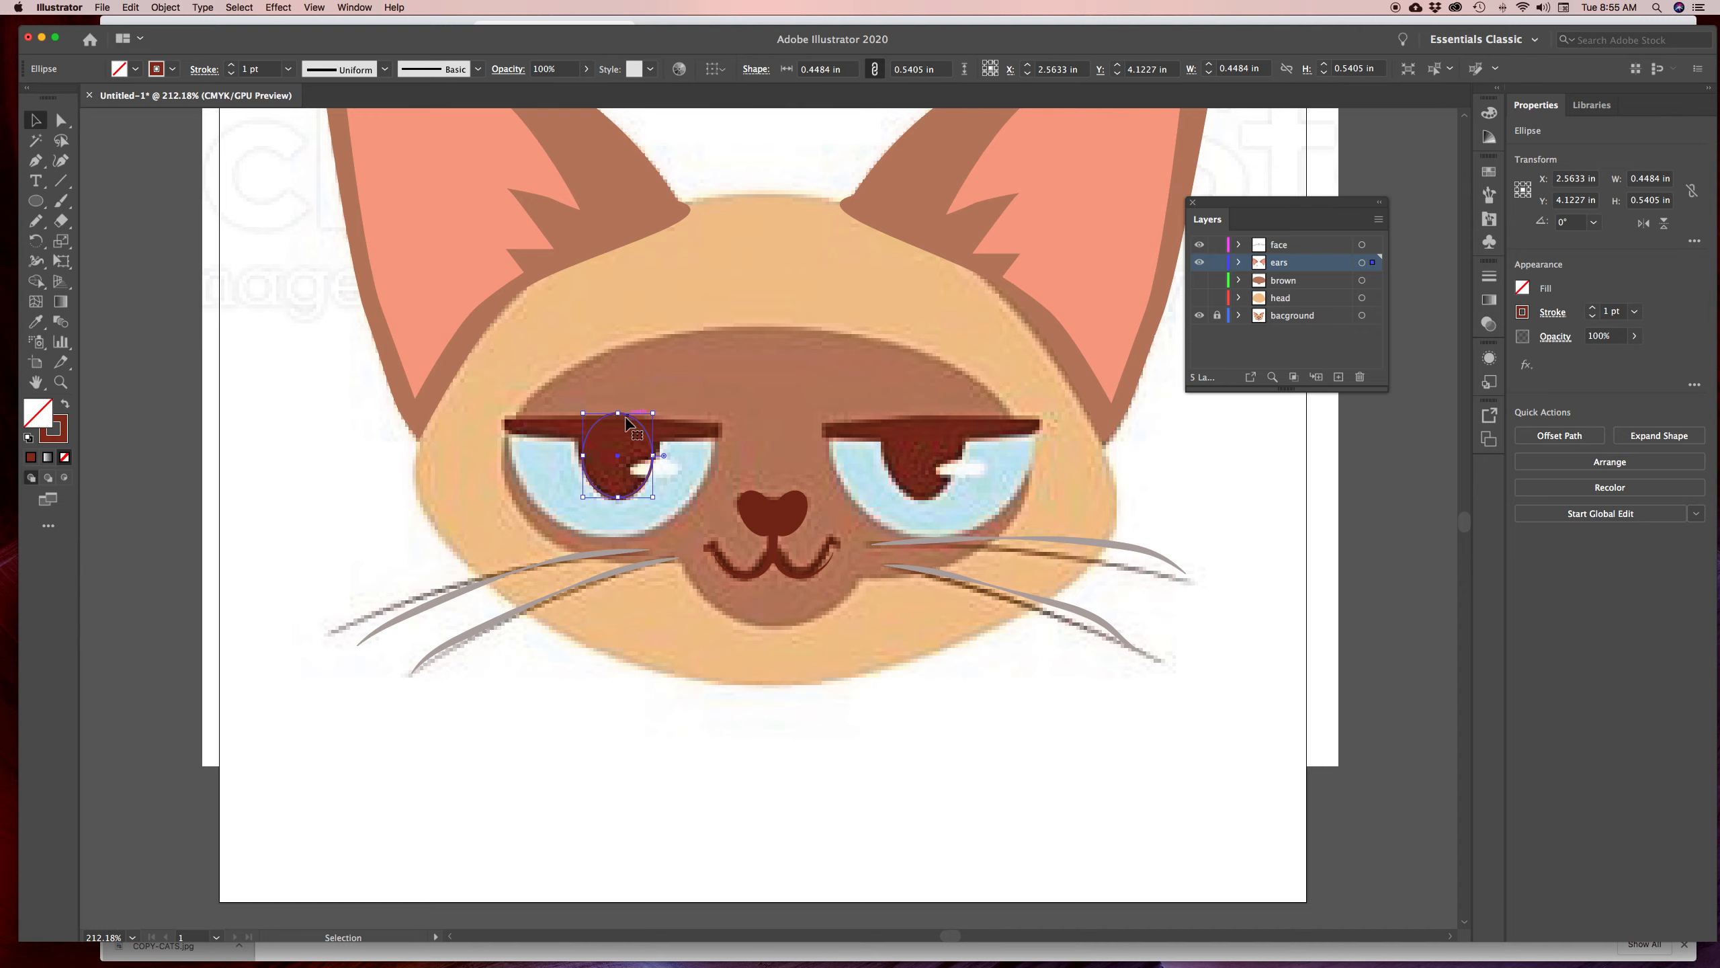
{"action": "left_click", "coordinate": [60, 119]}
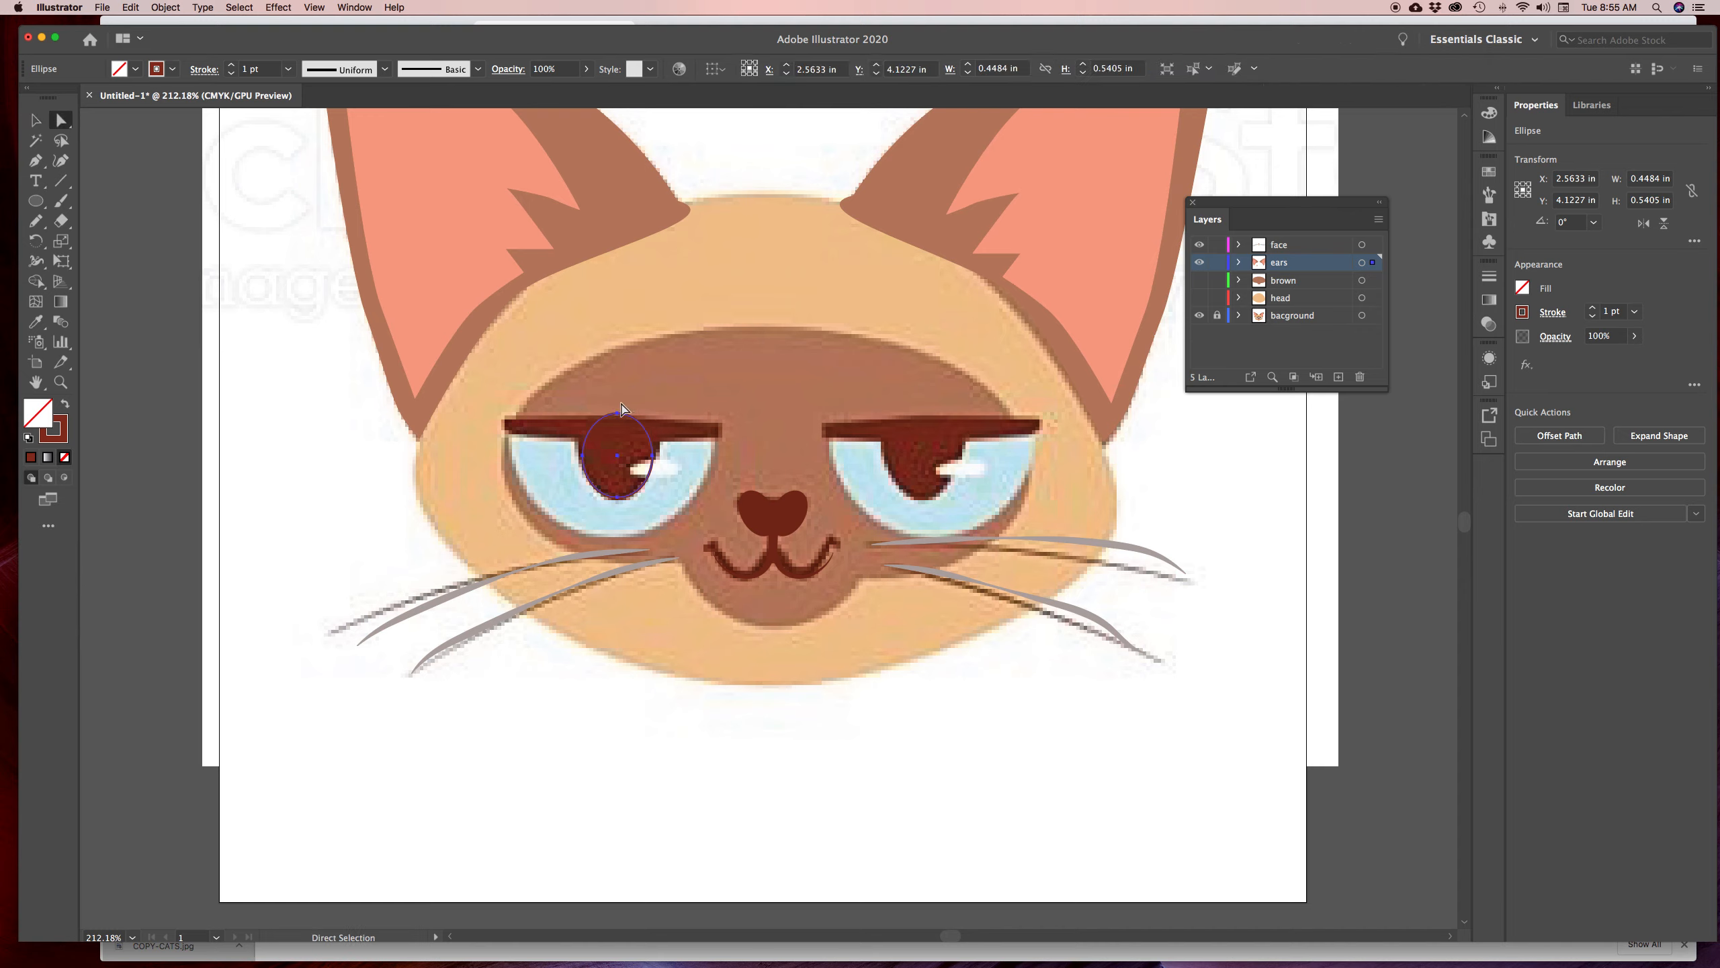
{"action": "left_click_drag", "start_coordinate": [618, 415], "coordinate": [578, 441]}
{"action": "left_click_drag", "start_coordinate": [599, 497], "coordinate": [595, 497]}
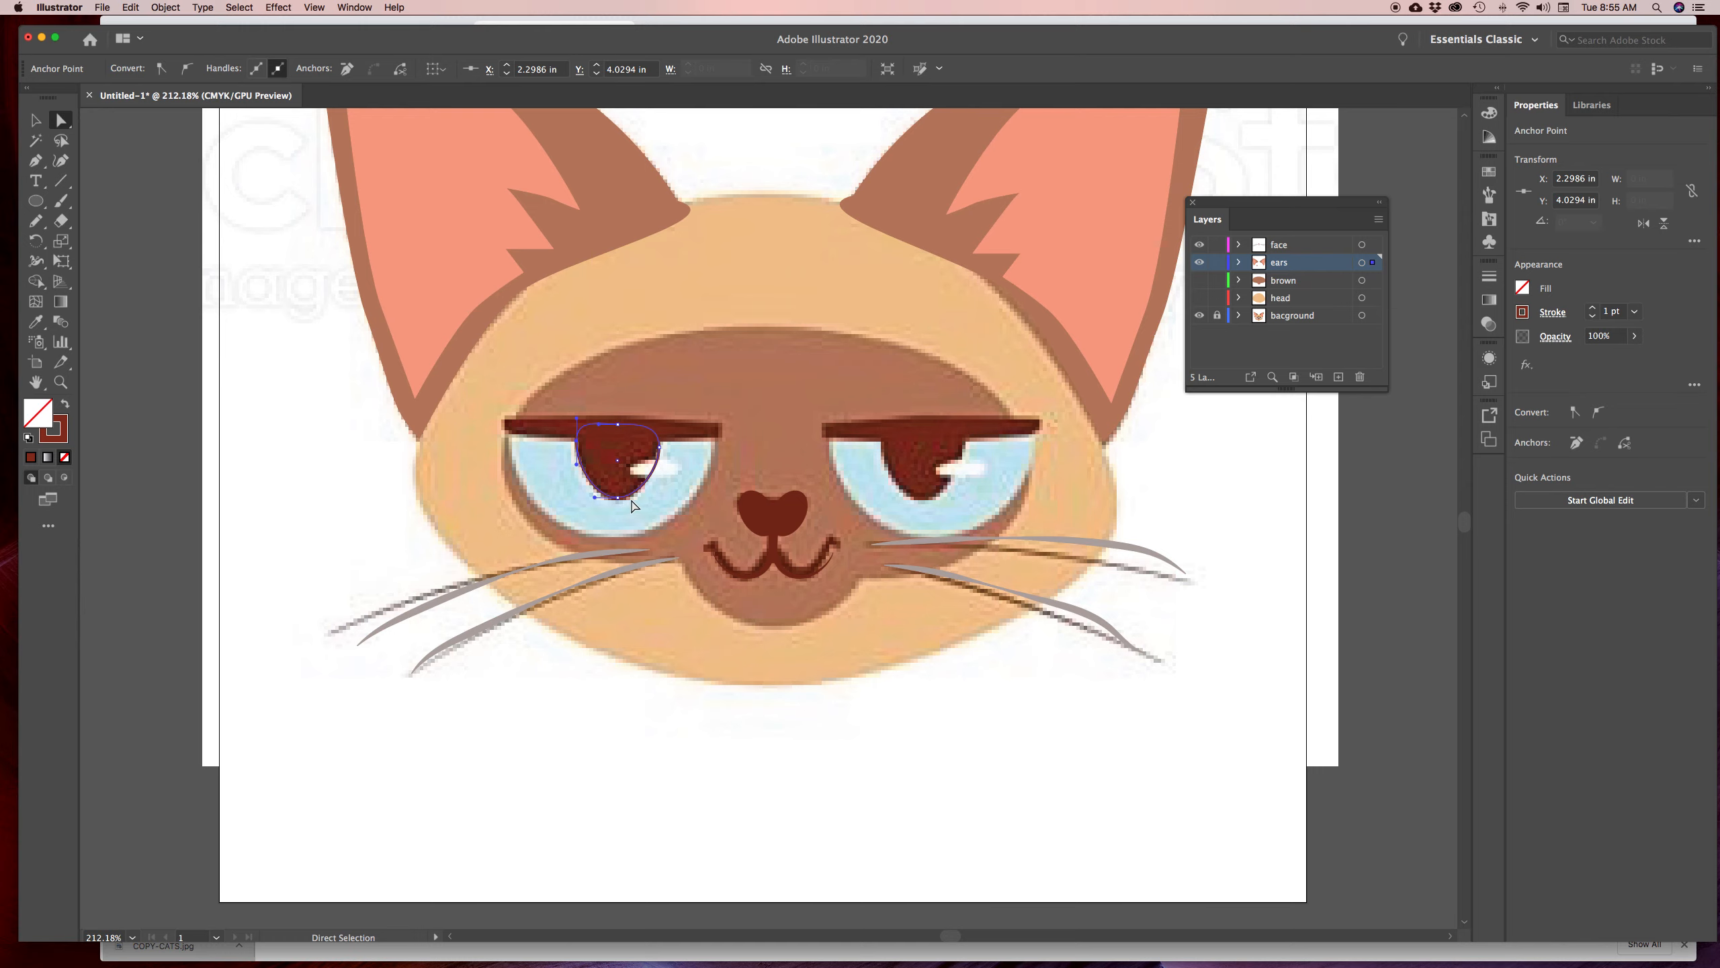
{"action": "left_click", "coordinate": [618, 497]}
{"action": "left_click_drag", "start_coordinate": [637, 498], "coordinate": [641, 499]}
Draw a rectangle about 1.42 by 0.14 in over the left eyelid bar and shift its corners to match the bar's slant
{"action": "left_click", "coordinate": [37, 200]}
{"action": "left_click_drag", "start_coordinate": [37, 201], "coordinate": [95, 200]}
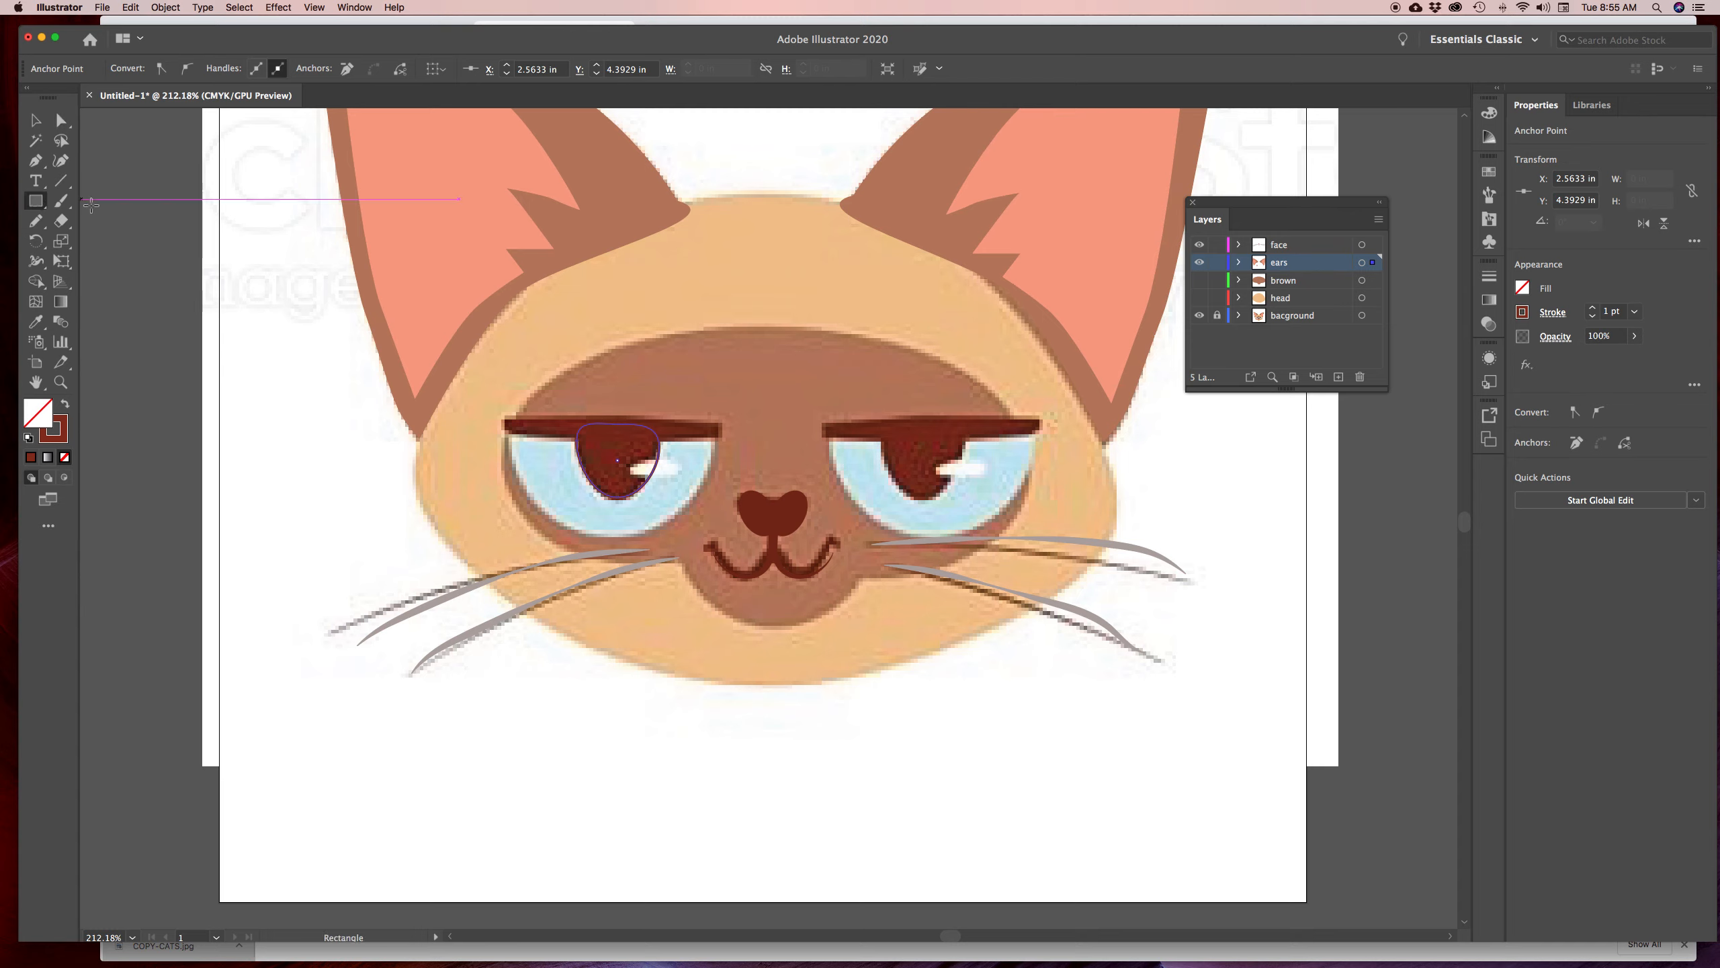
{"action": "left_click_drag", "start_coordinate": [502, 419], "coordinate": [721, 436]}
{"action": "left_click", "coordinate": [61, 120]}
{"action": "left_click", "coordinate": [681, 412]}
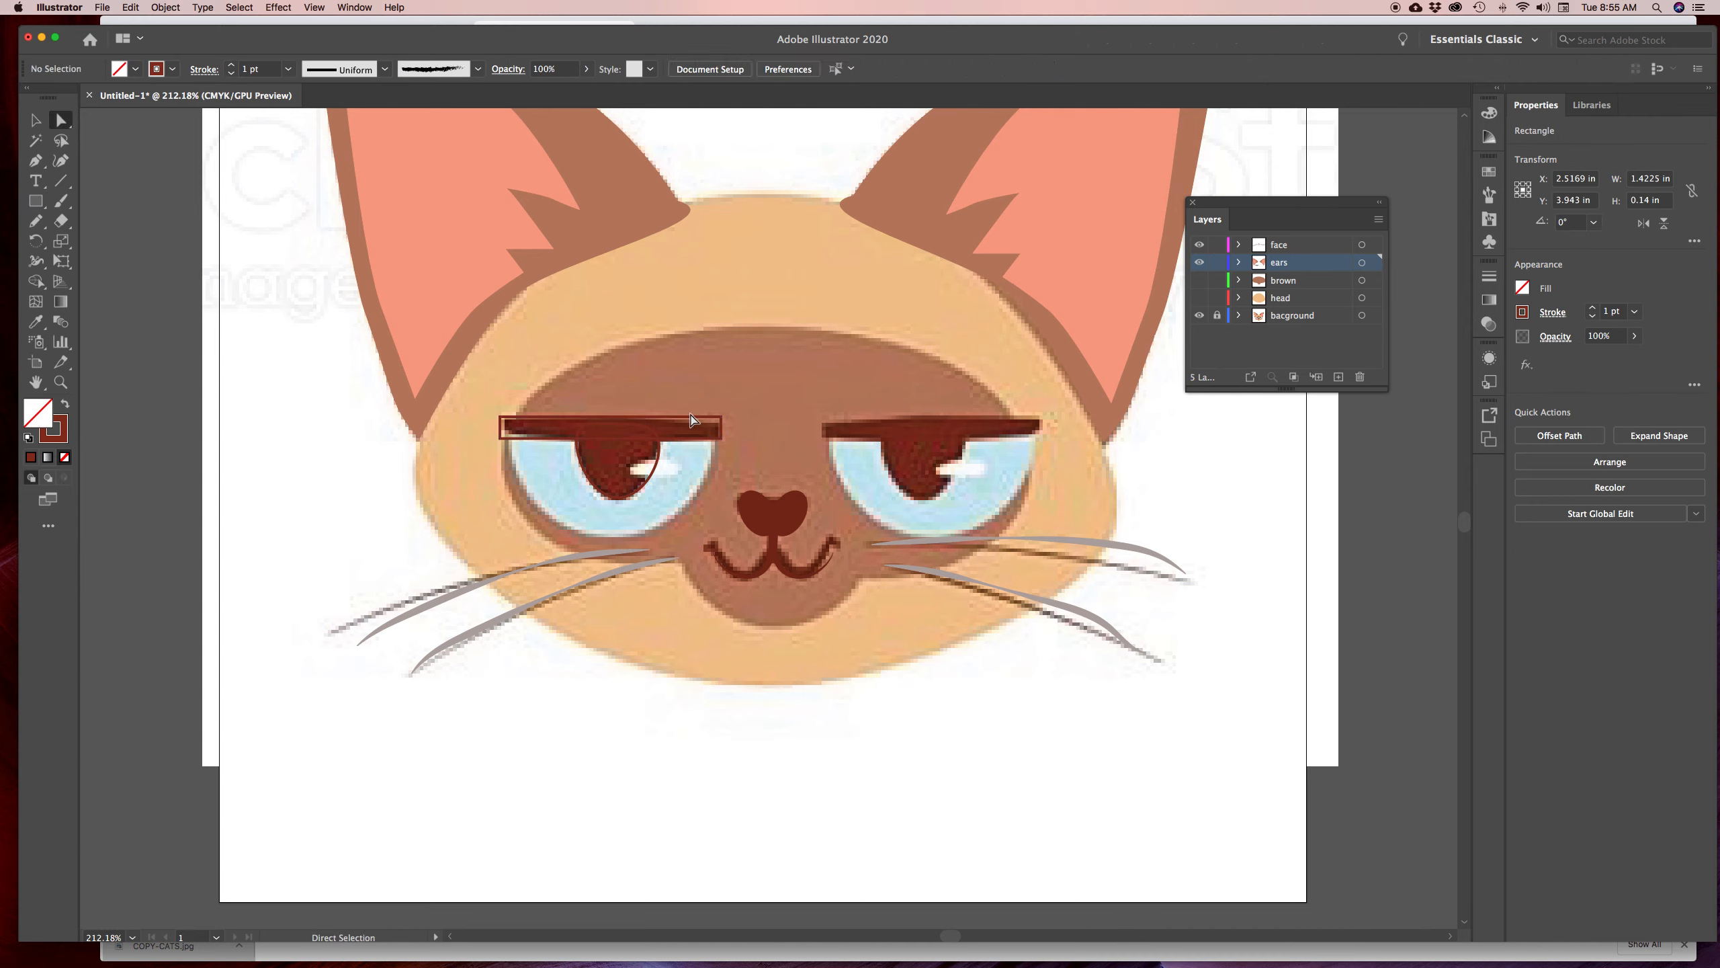
{"action": "left_click", "coordinate": [721, 418]}
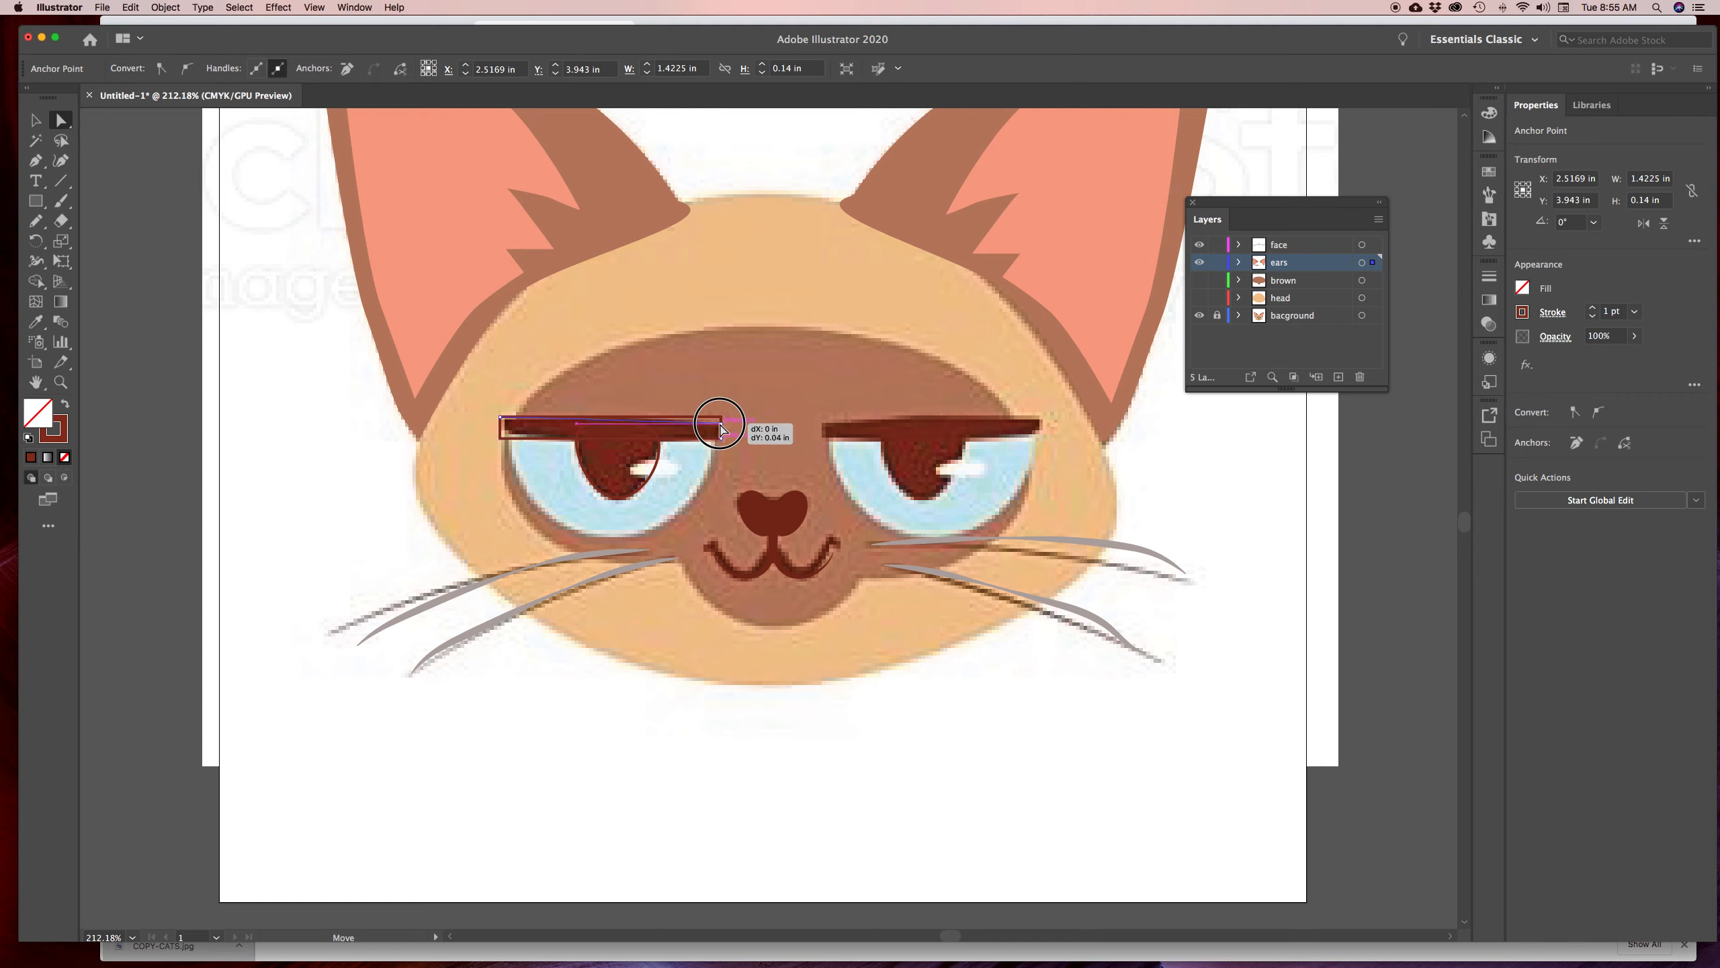
{"action": "left_click_drag", "start_coordinate": [722, 419], "coordinate": [719, 425]}
{"action": "left_click_drag", "start_coordinate": [501, 439], "coordinate": [501, 433]}
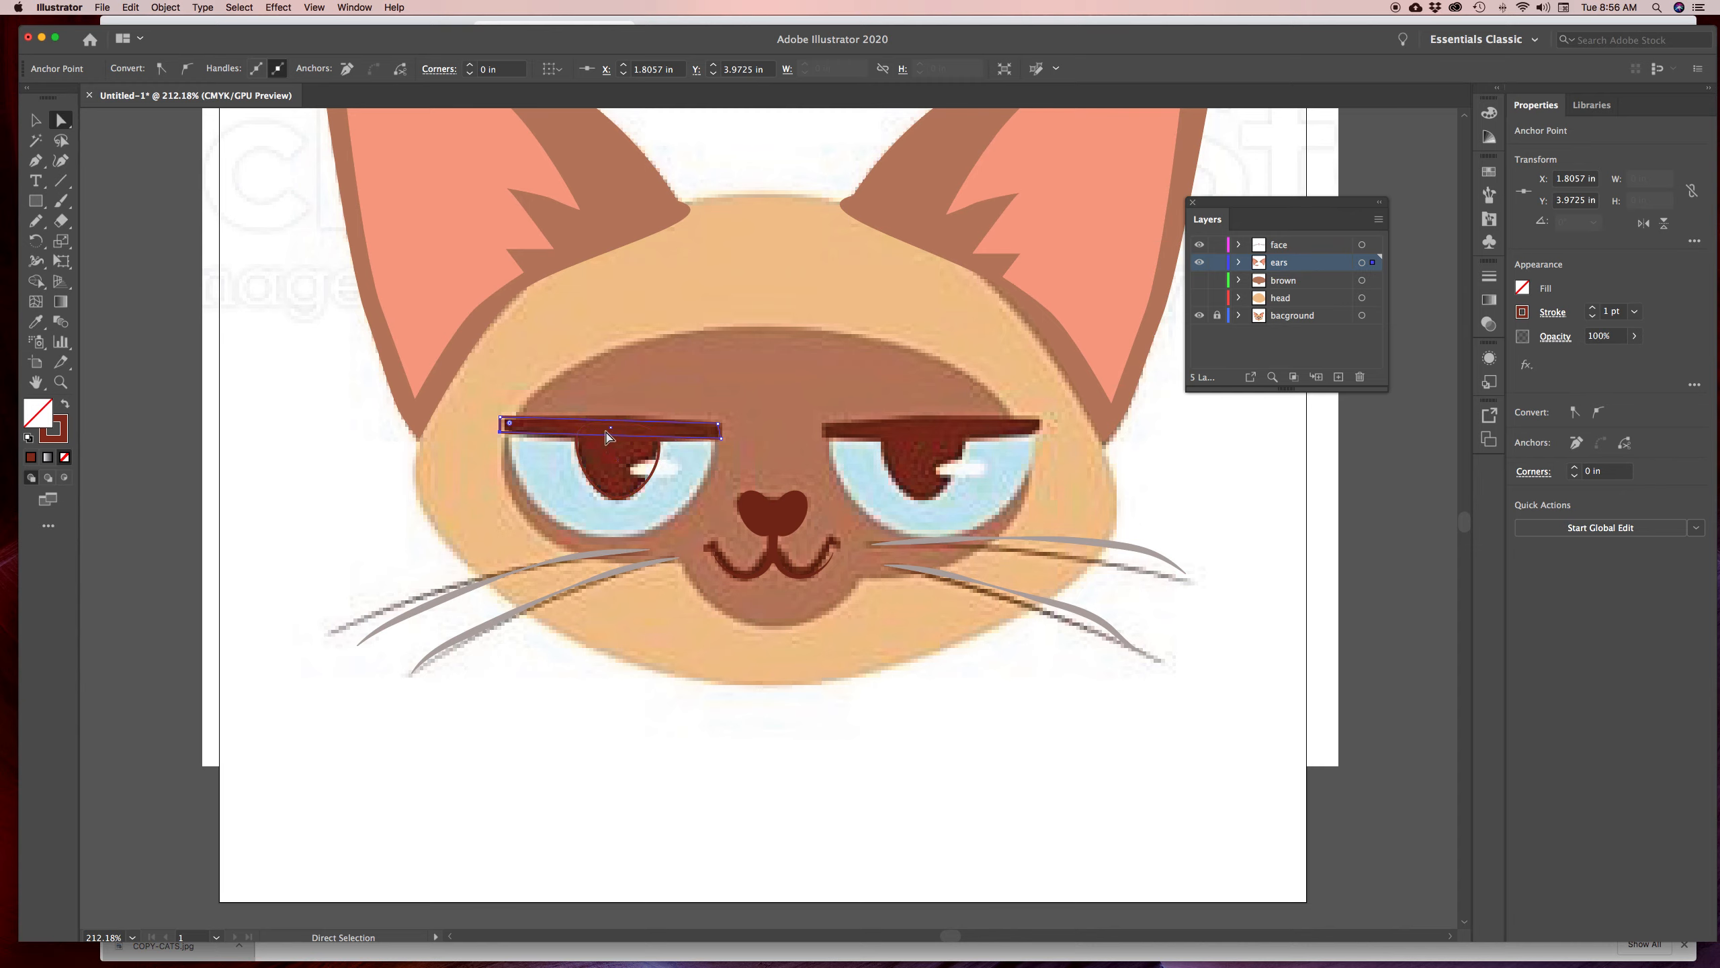
Hide the bacground layer and merge the left eyelid bar and pupil outlines into one shape with the Shape Builder
{"action": "key", "text": "v"}
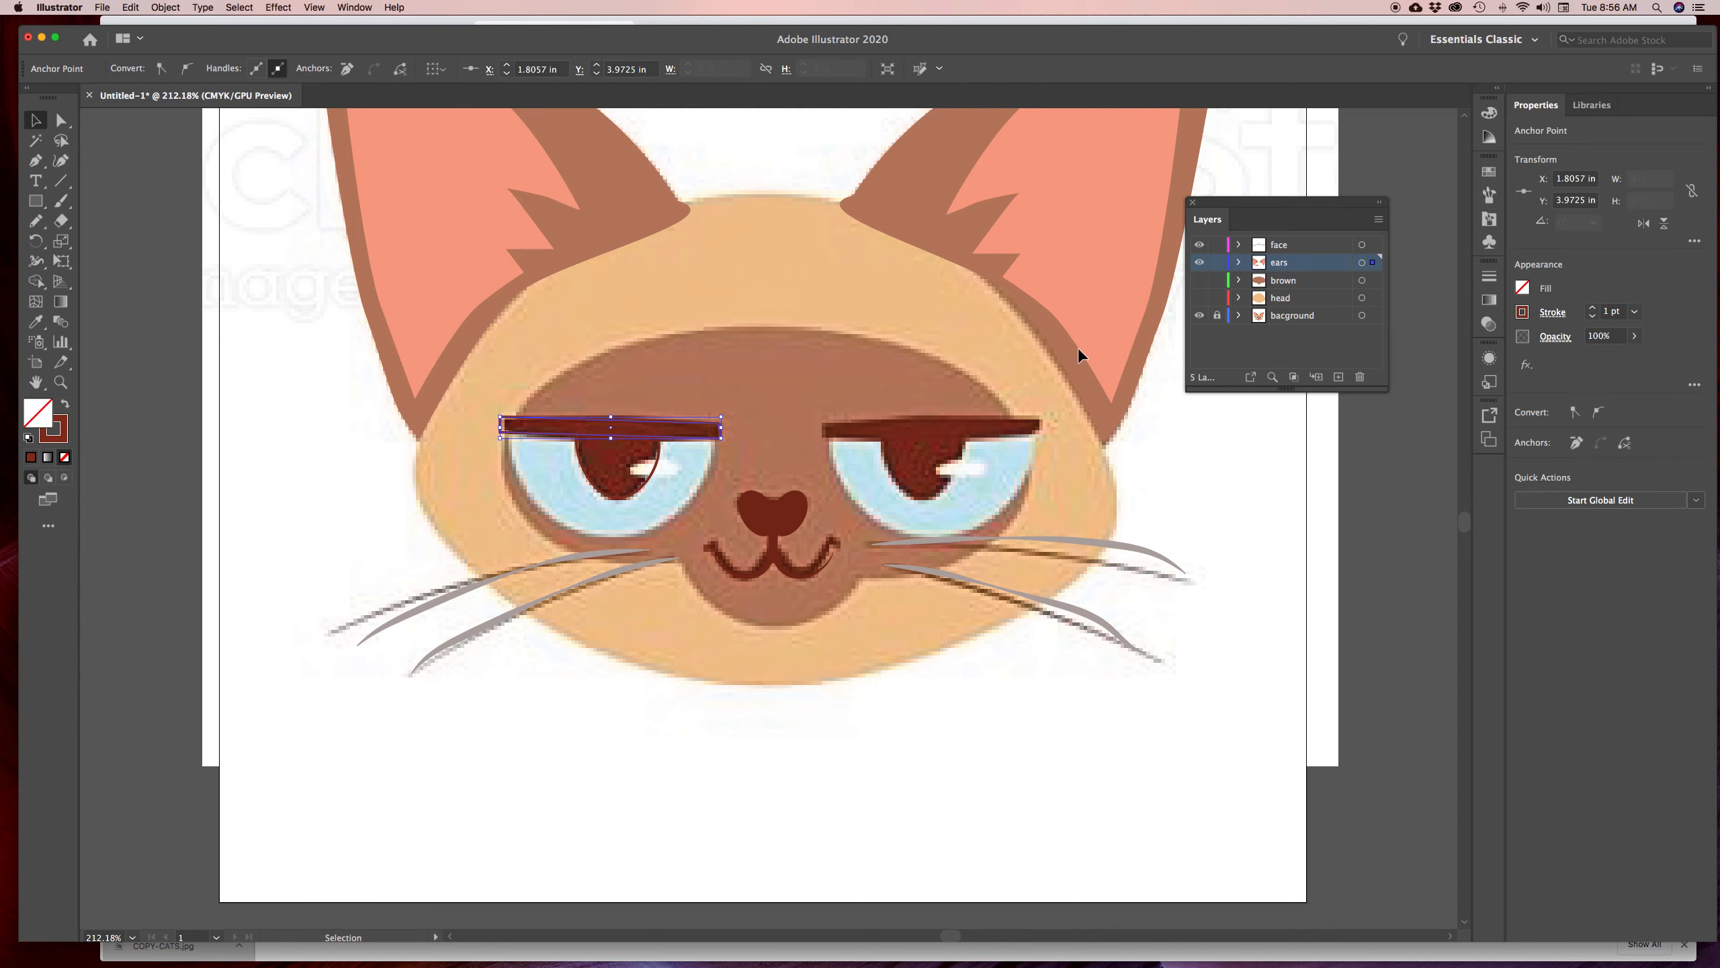
{"action": "left_click", "coordinate": [1200, 316]}
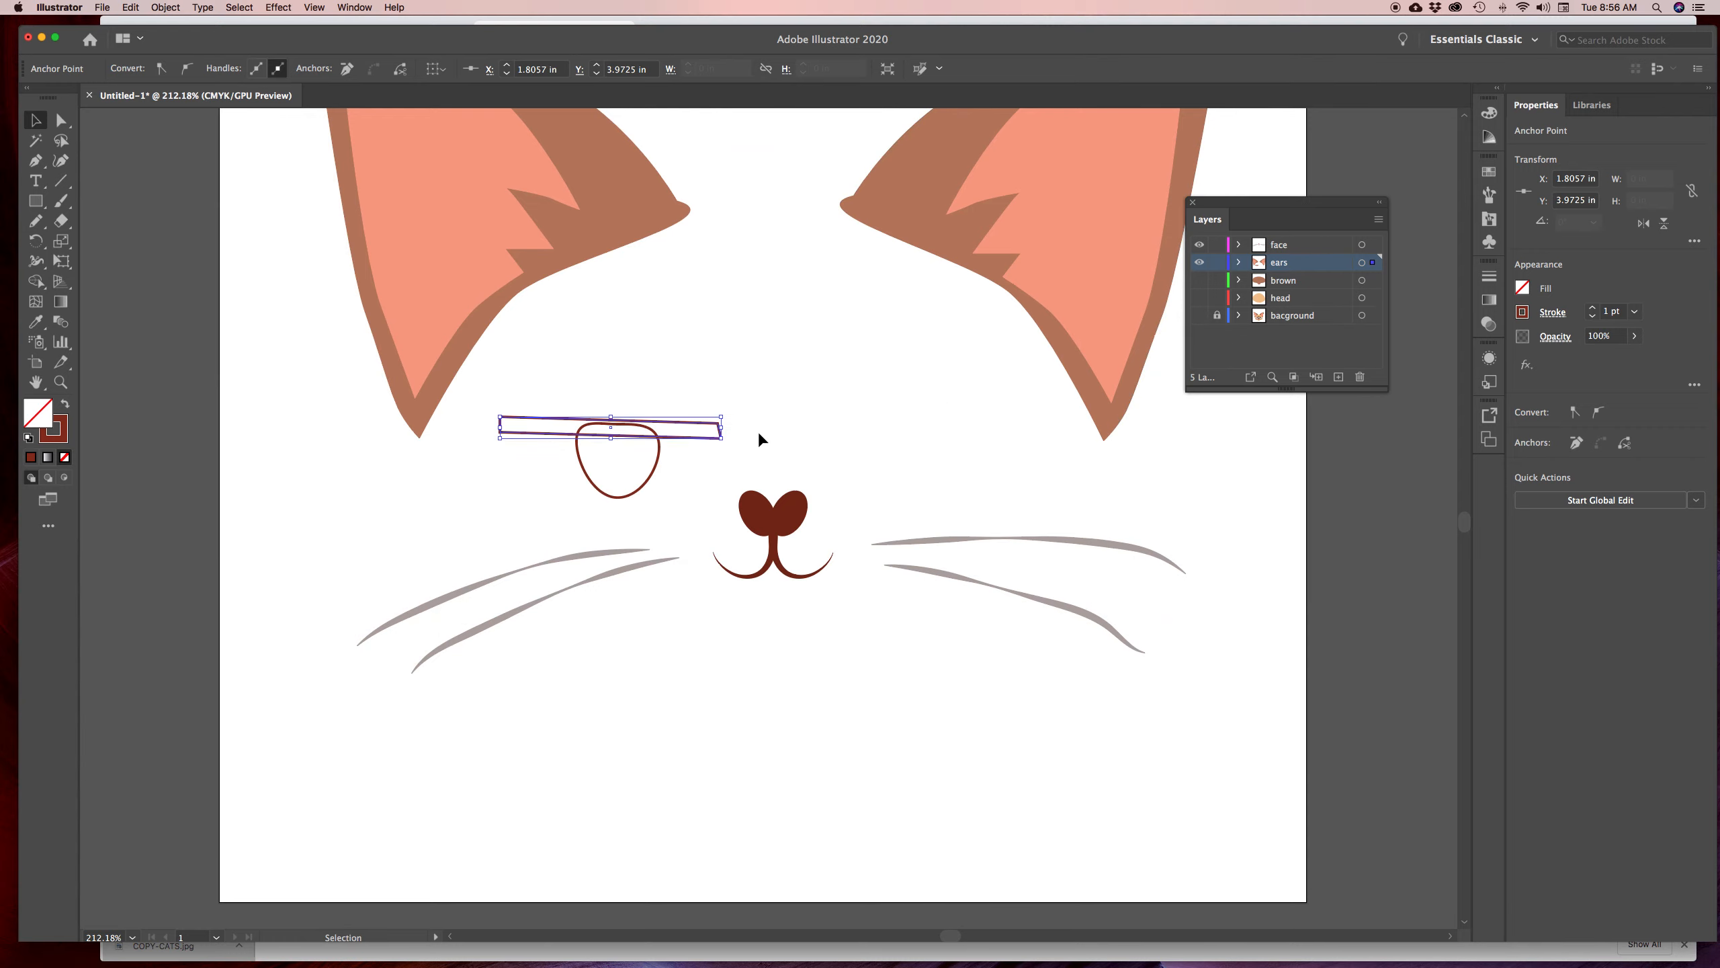
{"action": "left_click", "coordinate": [654, 469], "text": "shift"}
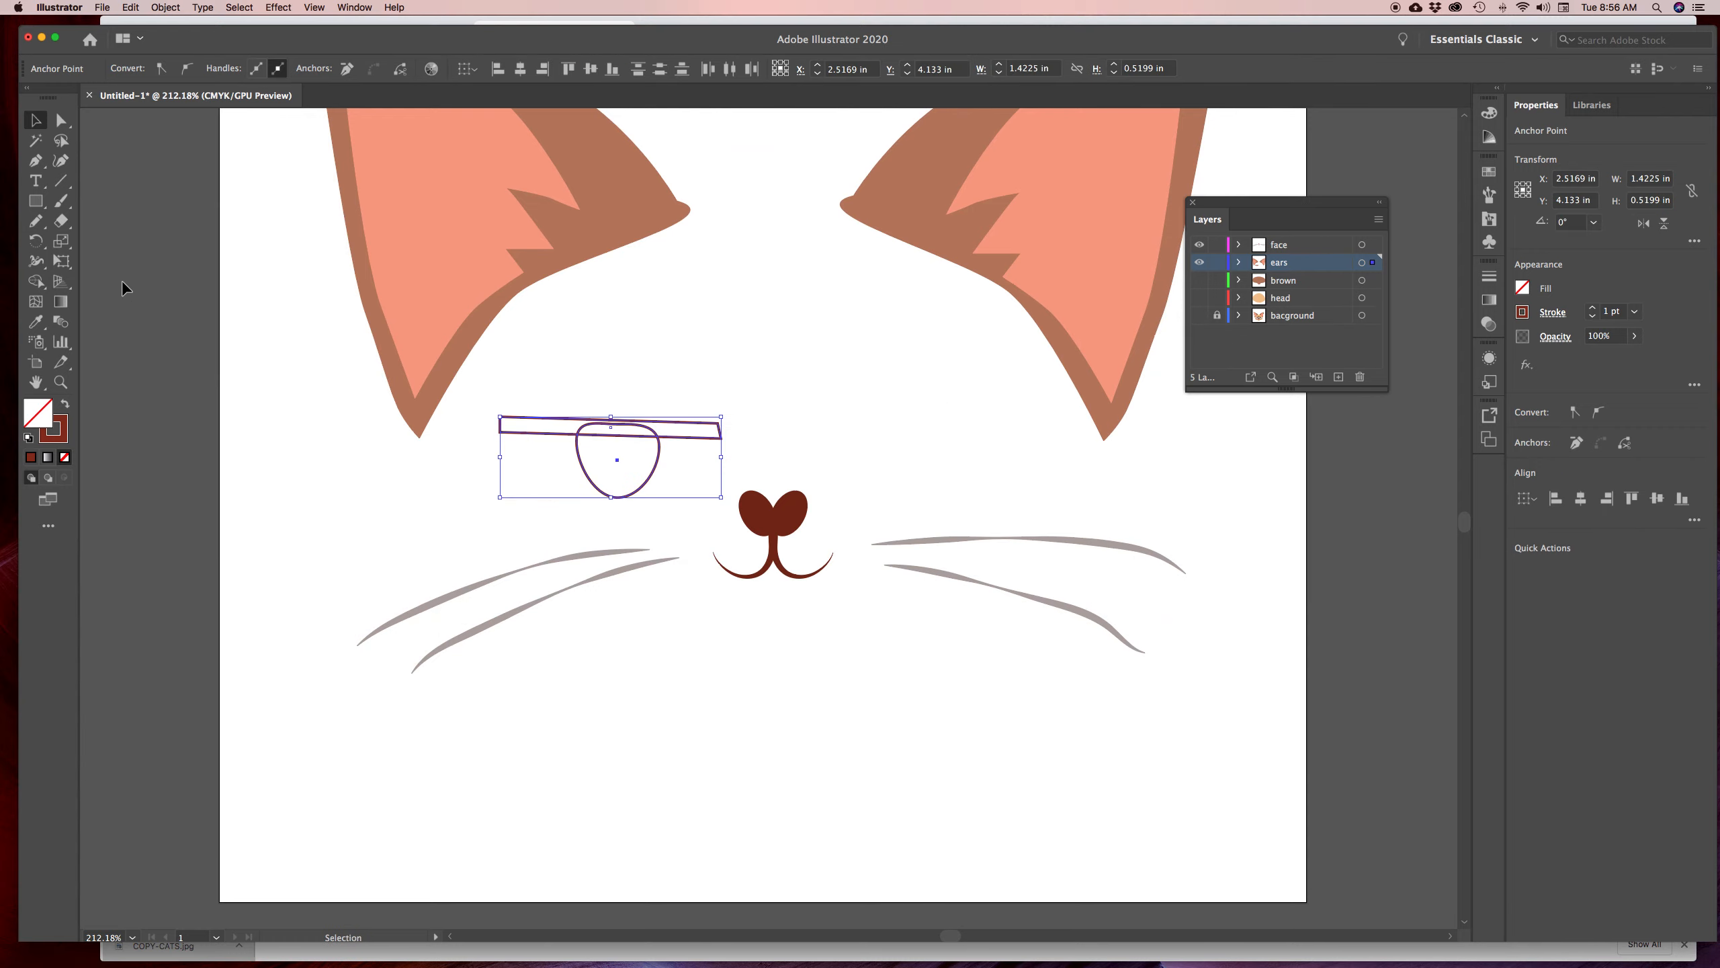
{"action": "left_click", "coordinate": [35, 280]}
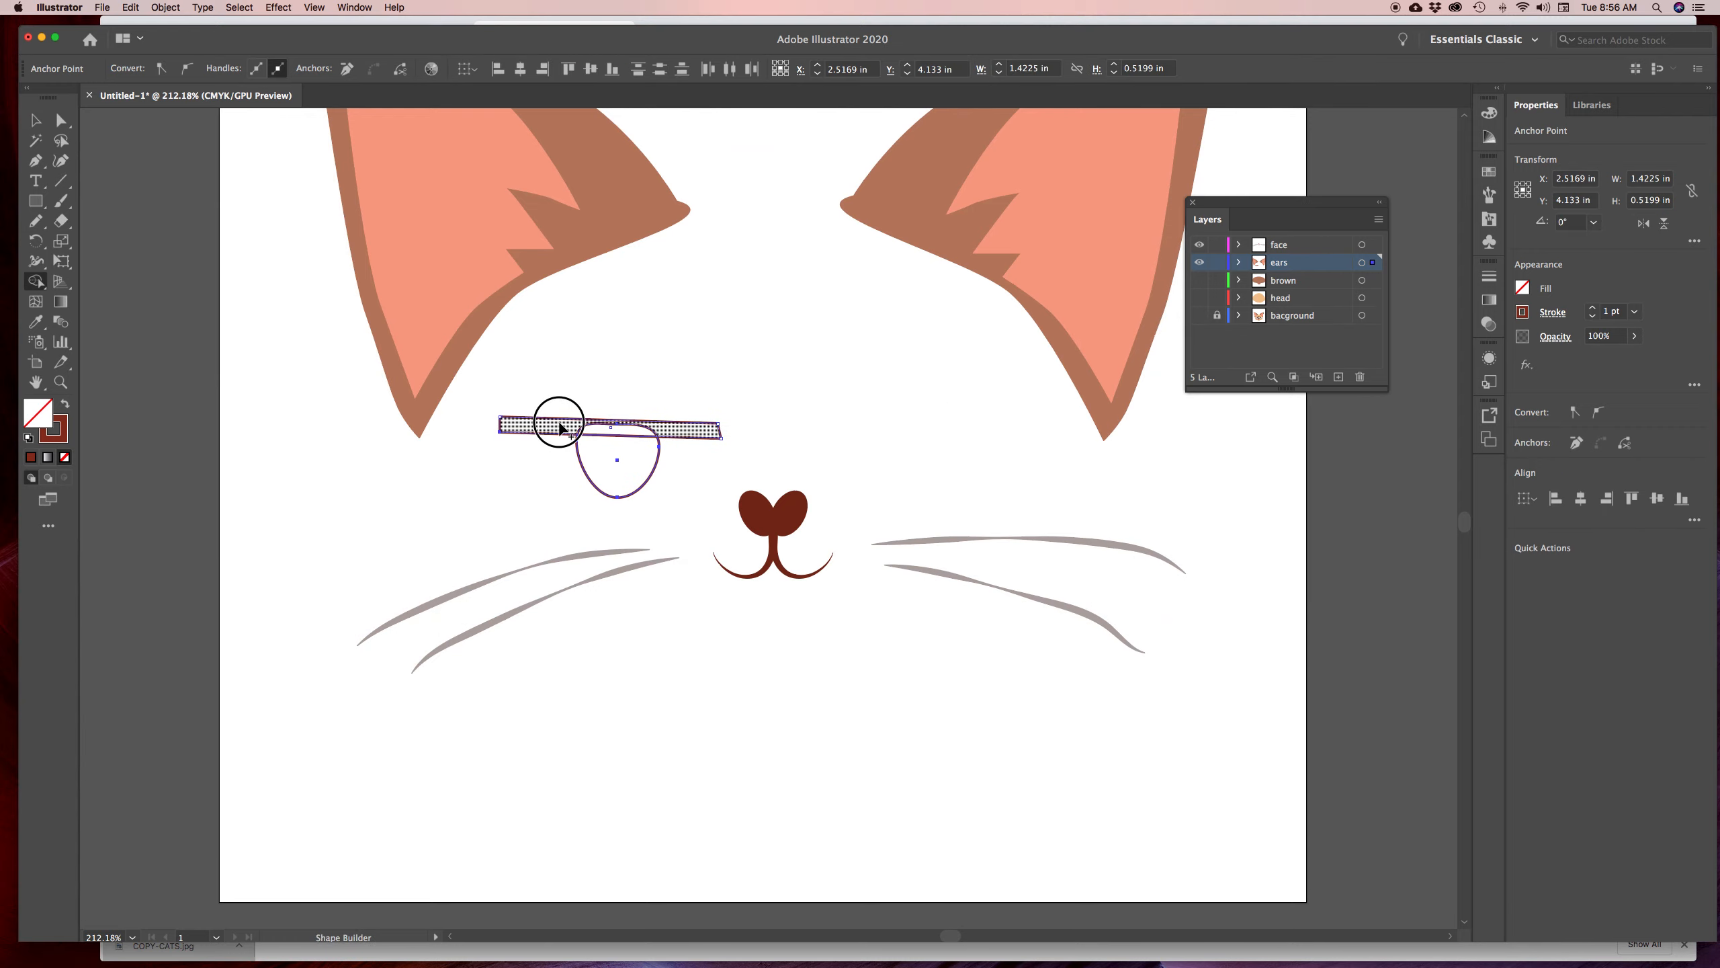
{"action": "left_click_drag", "start_coordinate": [560, 426], "coordinate": [626, 444]}
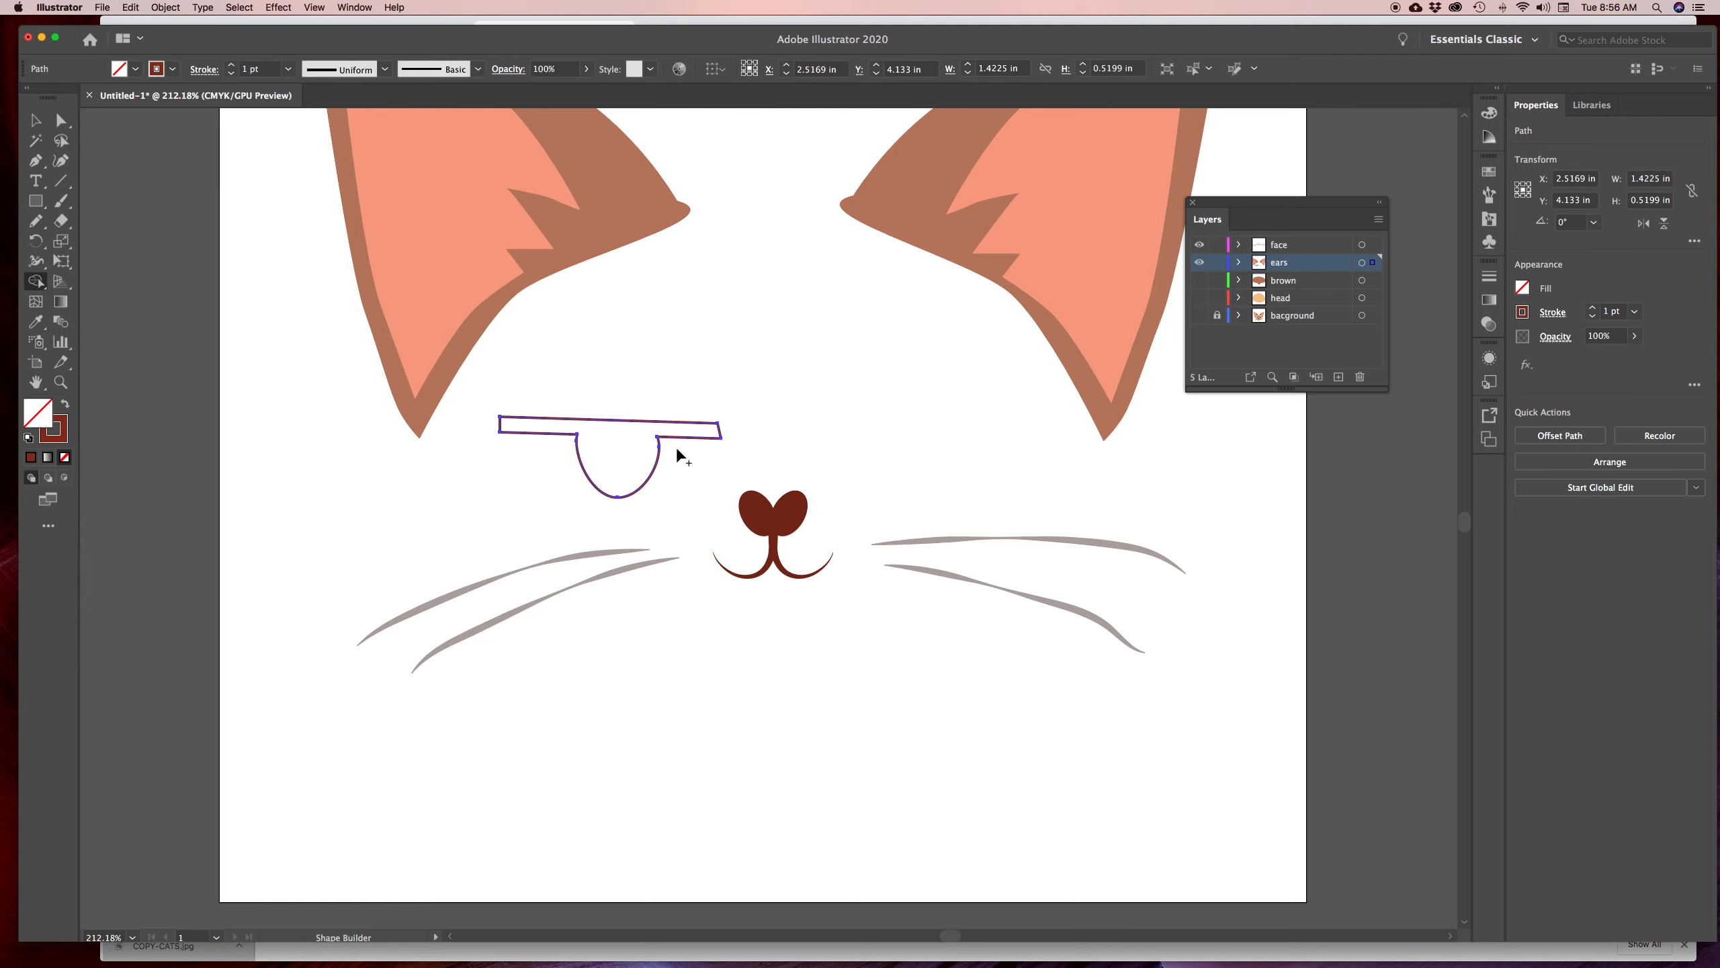
Swap the fill and stroke of the merged left eyelid and pupil shape to make it solid dark red without an outline
{"action": "left_click", "coordinate": [65, 407]}
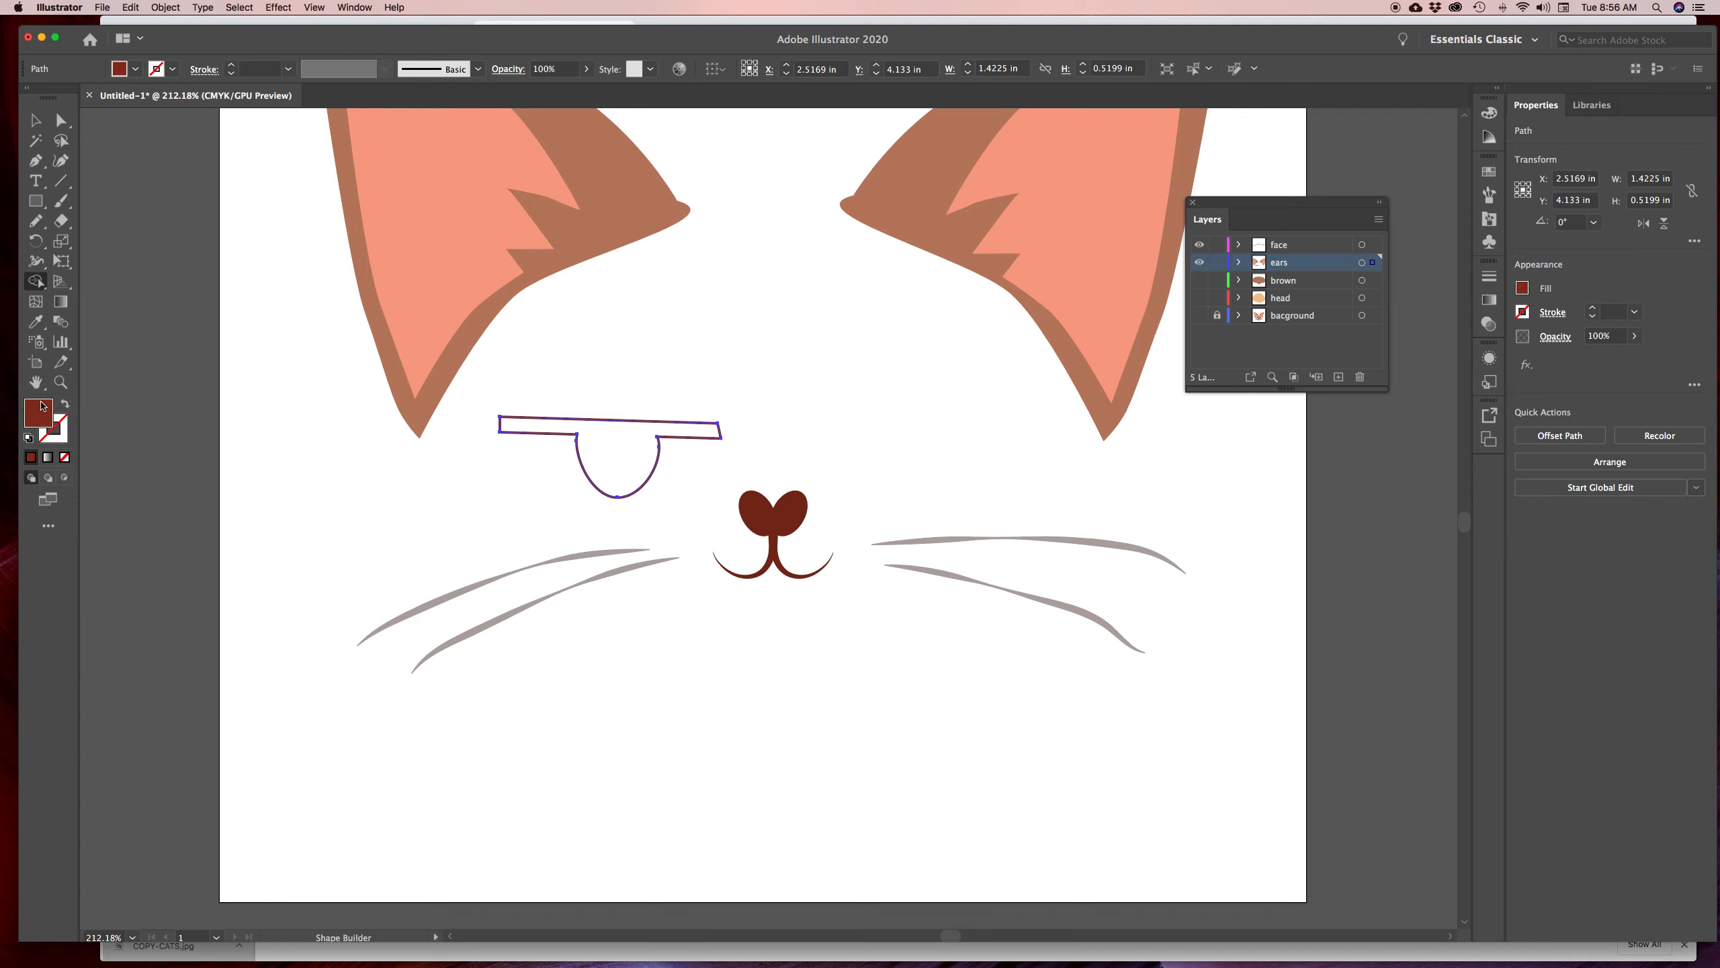
{"action": "left_click", "coordinate": [66, 407]}
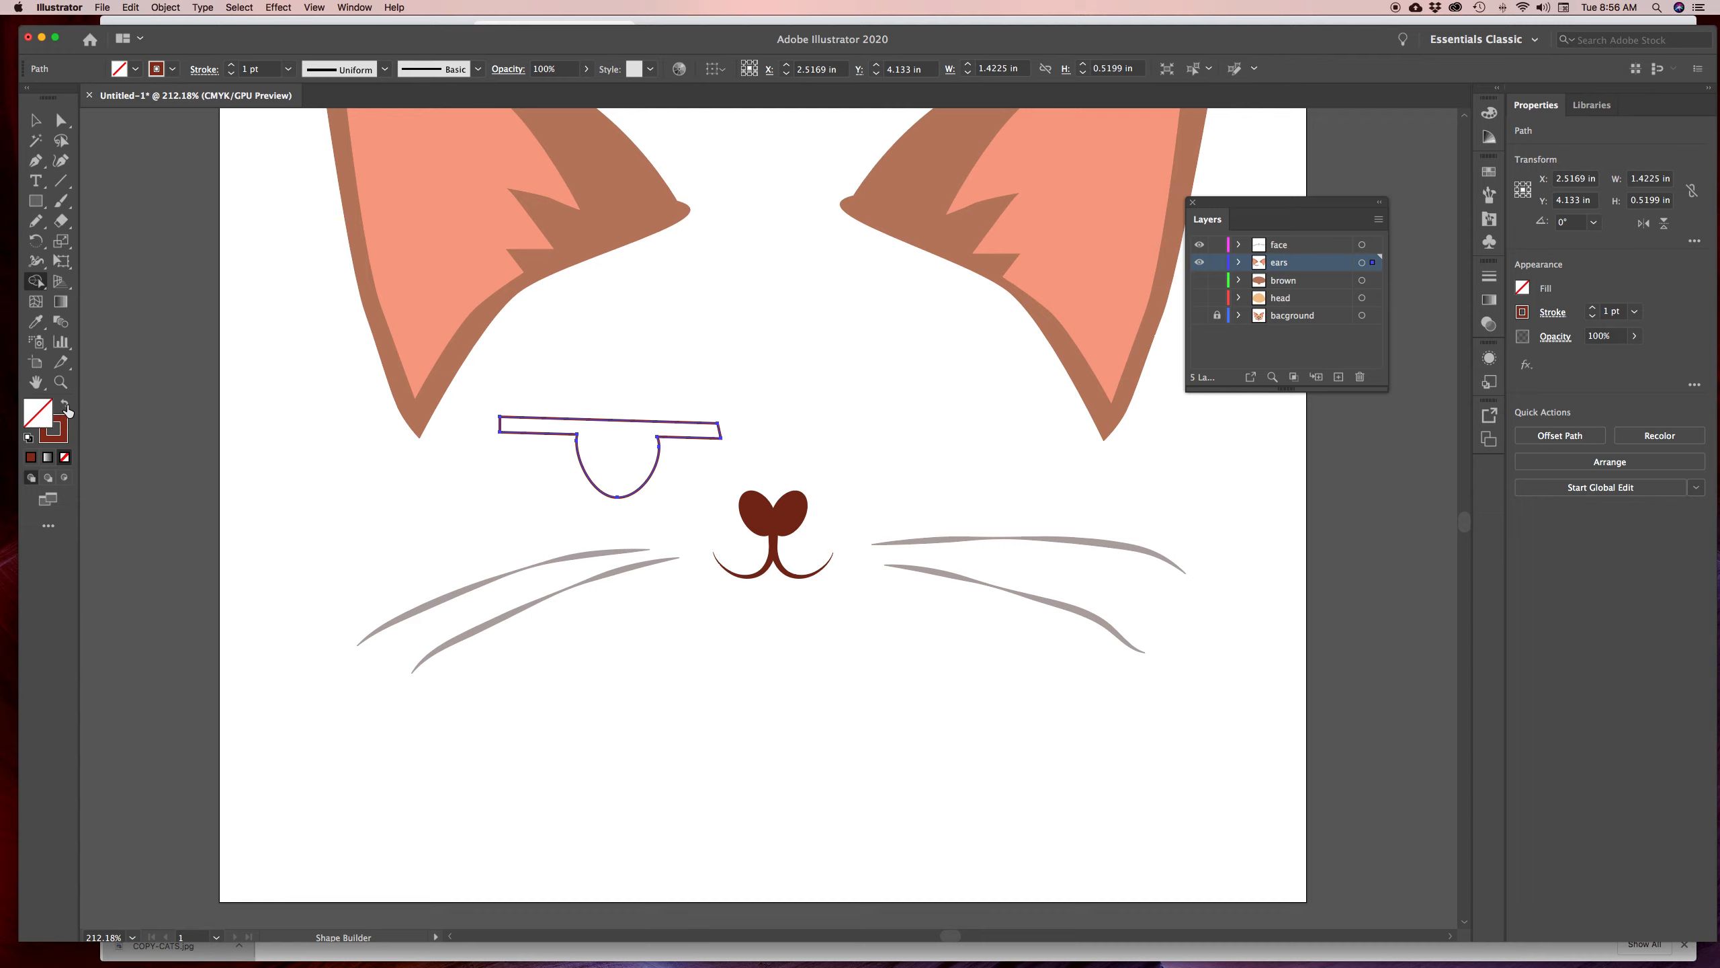
{"action": "left_click", "coordinate": [35, 120]}
{"action": "left_click", "coordinate": [660, 403]}
{"action": "left_click", "coordinate": [679, 436]}
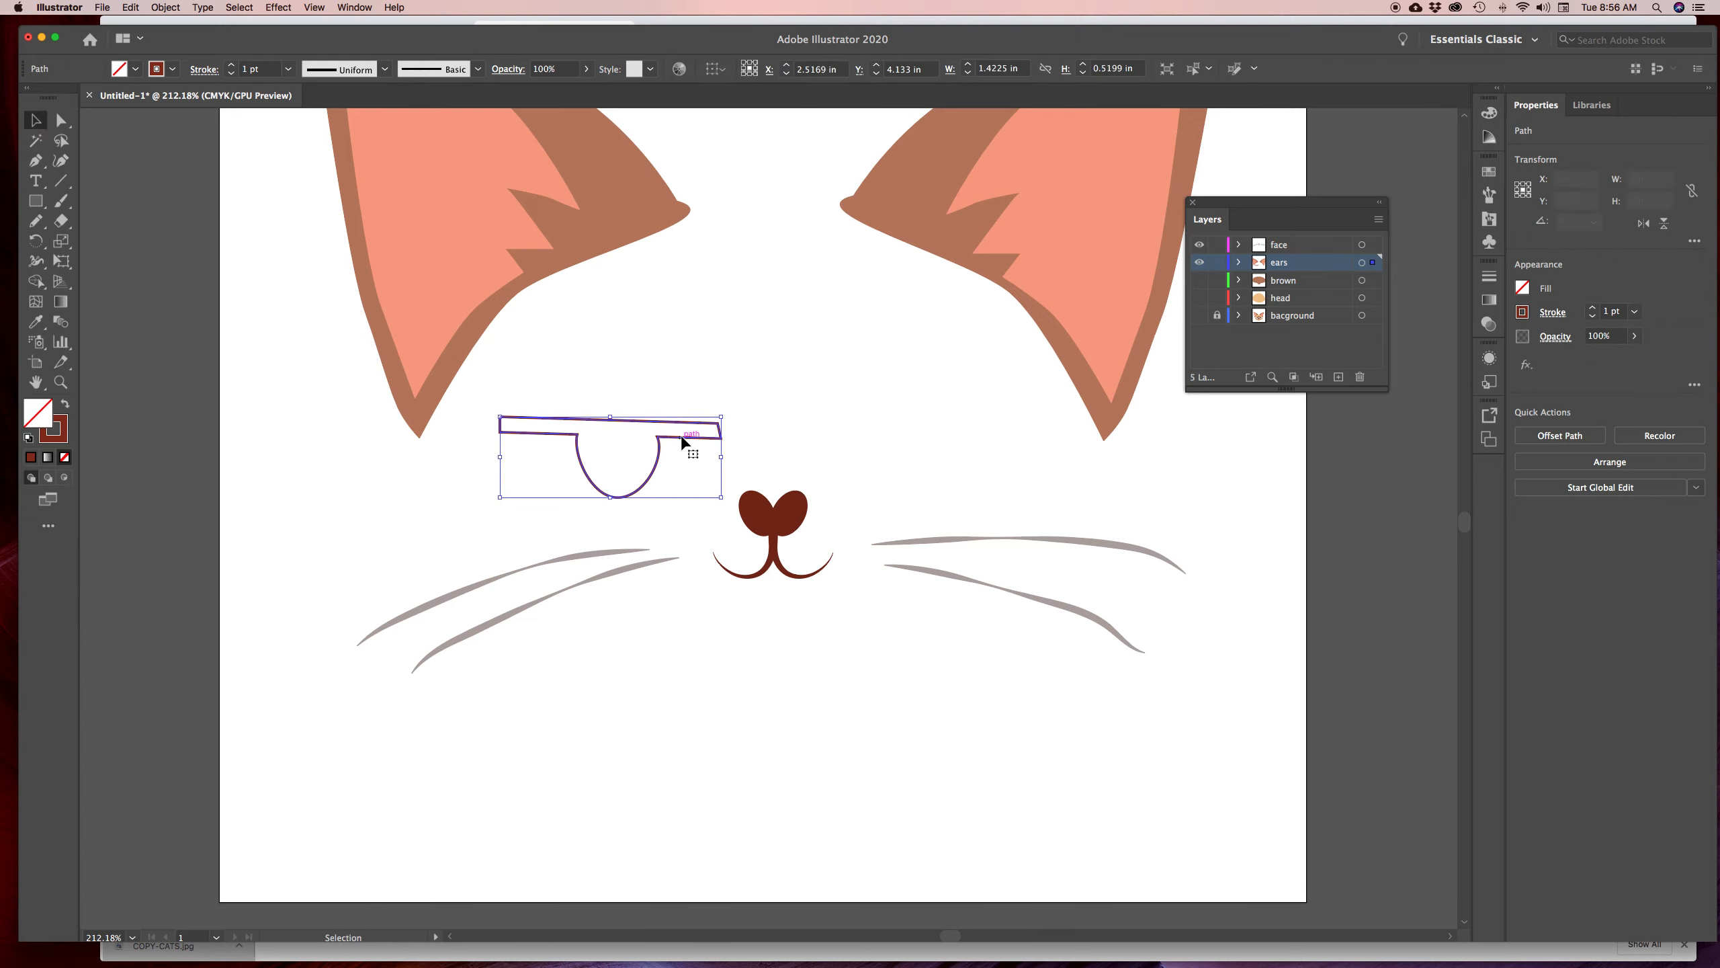
{"action": "left_click", "coordinate": [66, 407]}
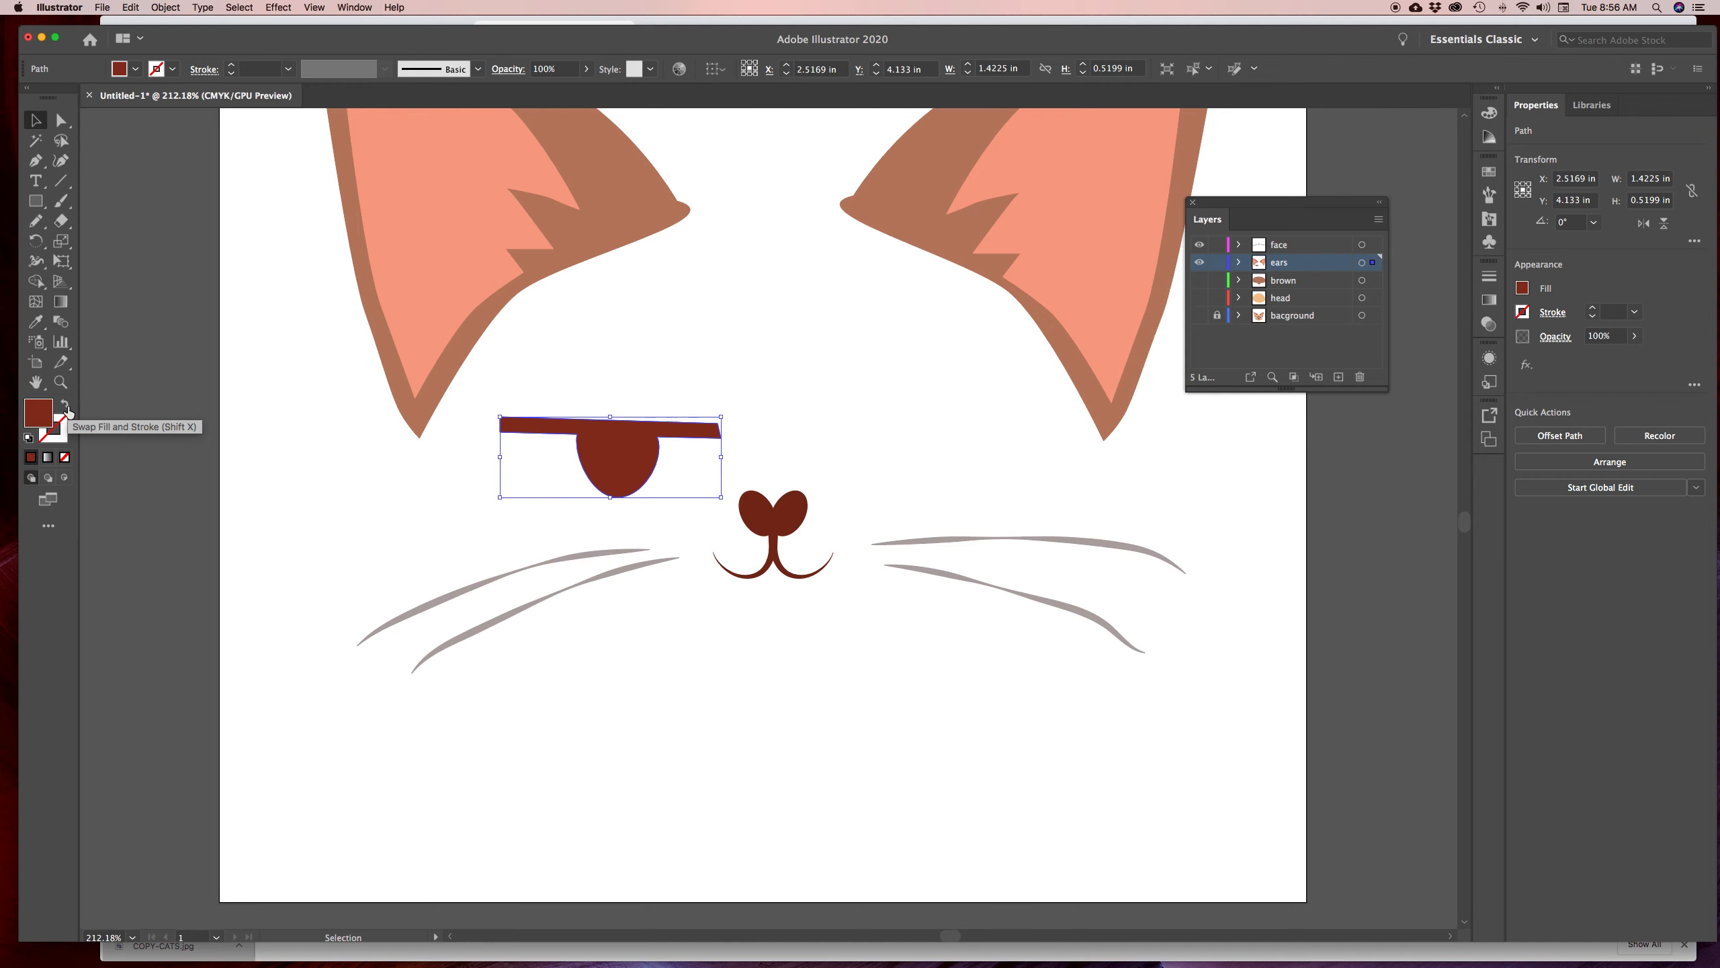
Show the bacground layer and place a copy of the eyelid and pupil shape, reflected across the vertical axis, over the right eye
{"action": "left_click", "coordinate": [1200, 315]}
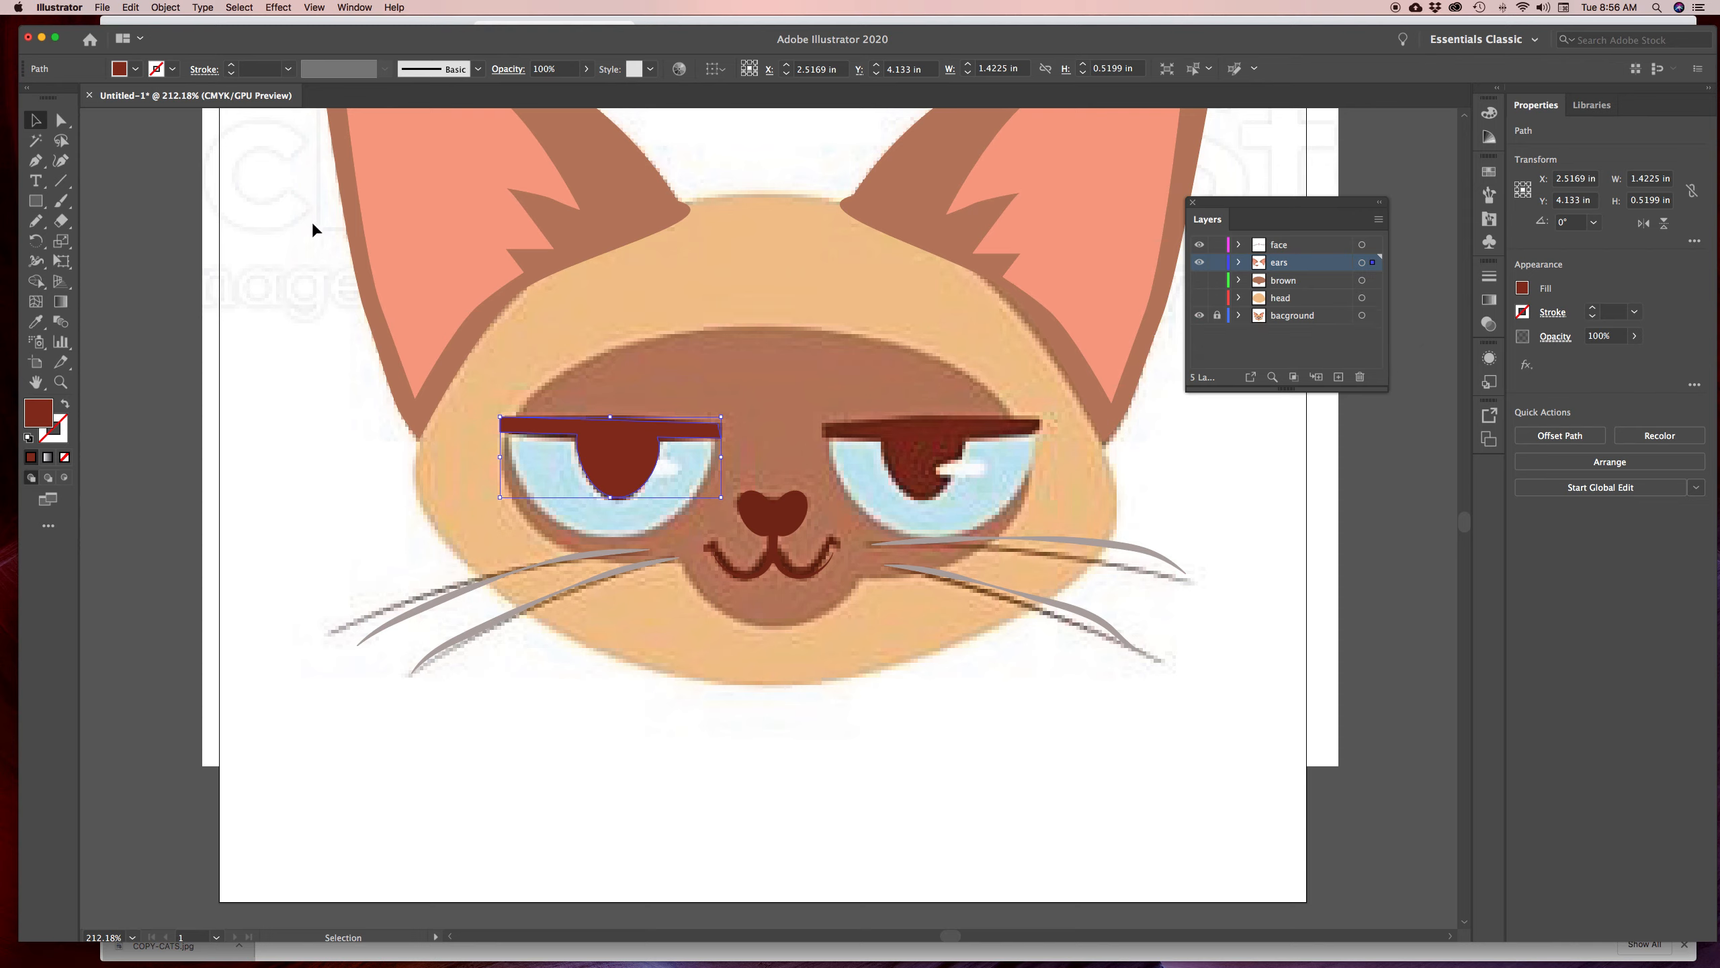
{"action": "left_click", "coordinate": [166, 7]}
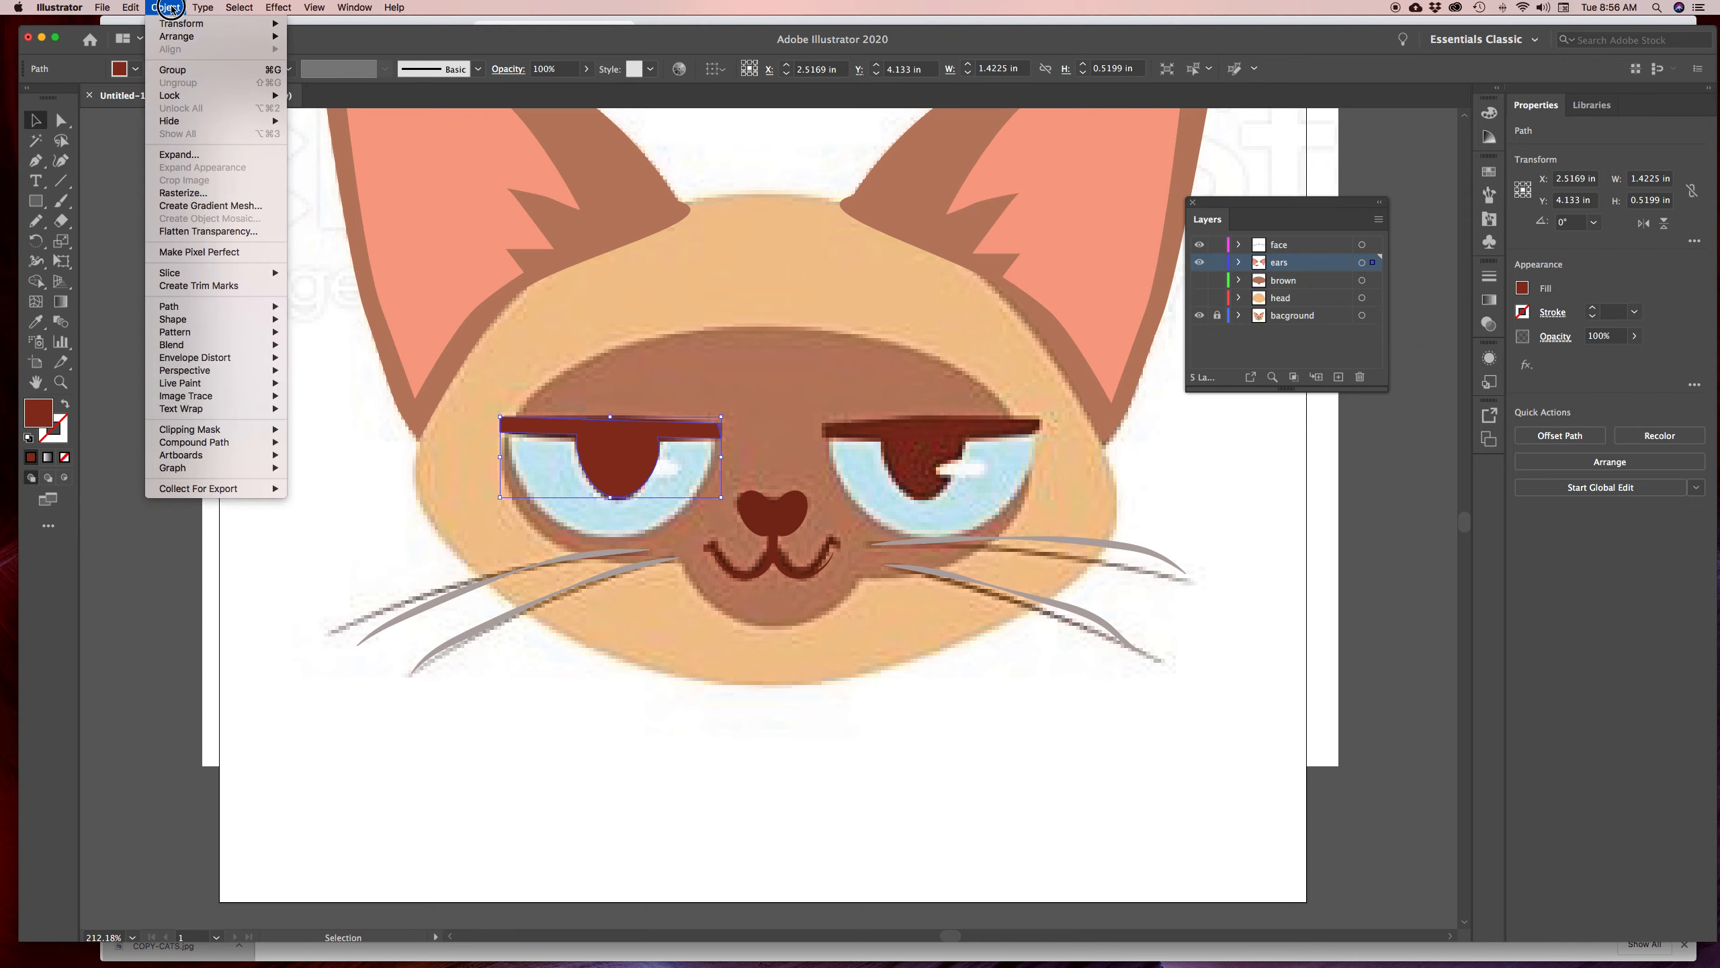
{"action": "mouse_move", "coordinate": [179, 23]}
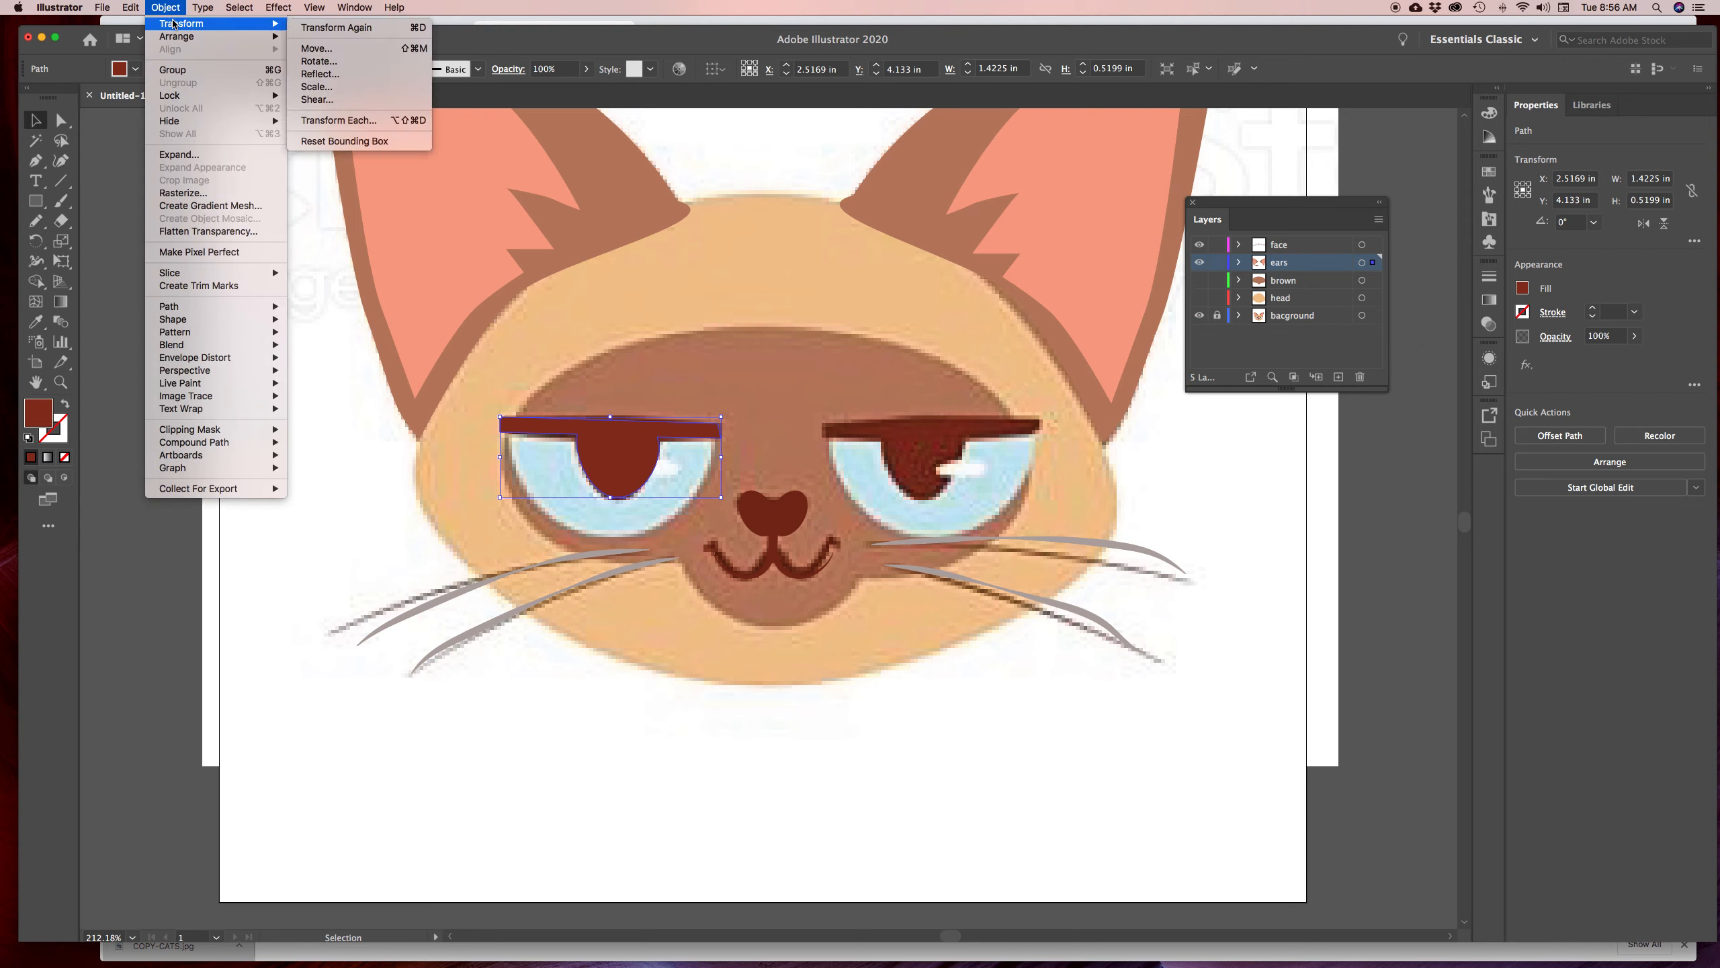
{"action": "left_click", "coordinate": [334, 78]}
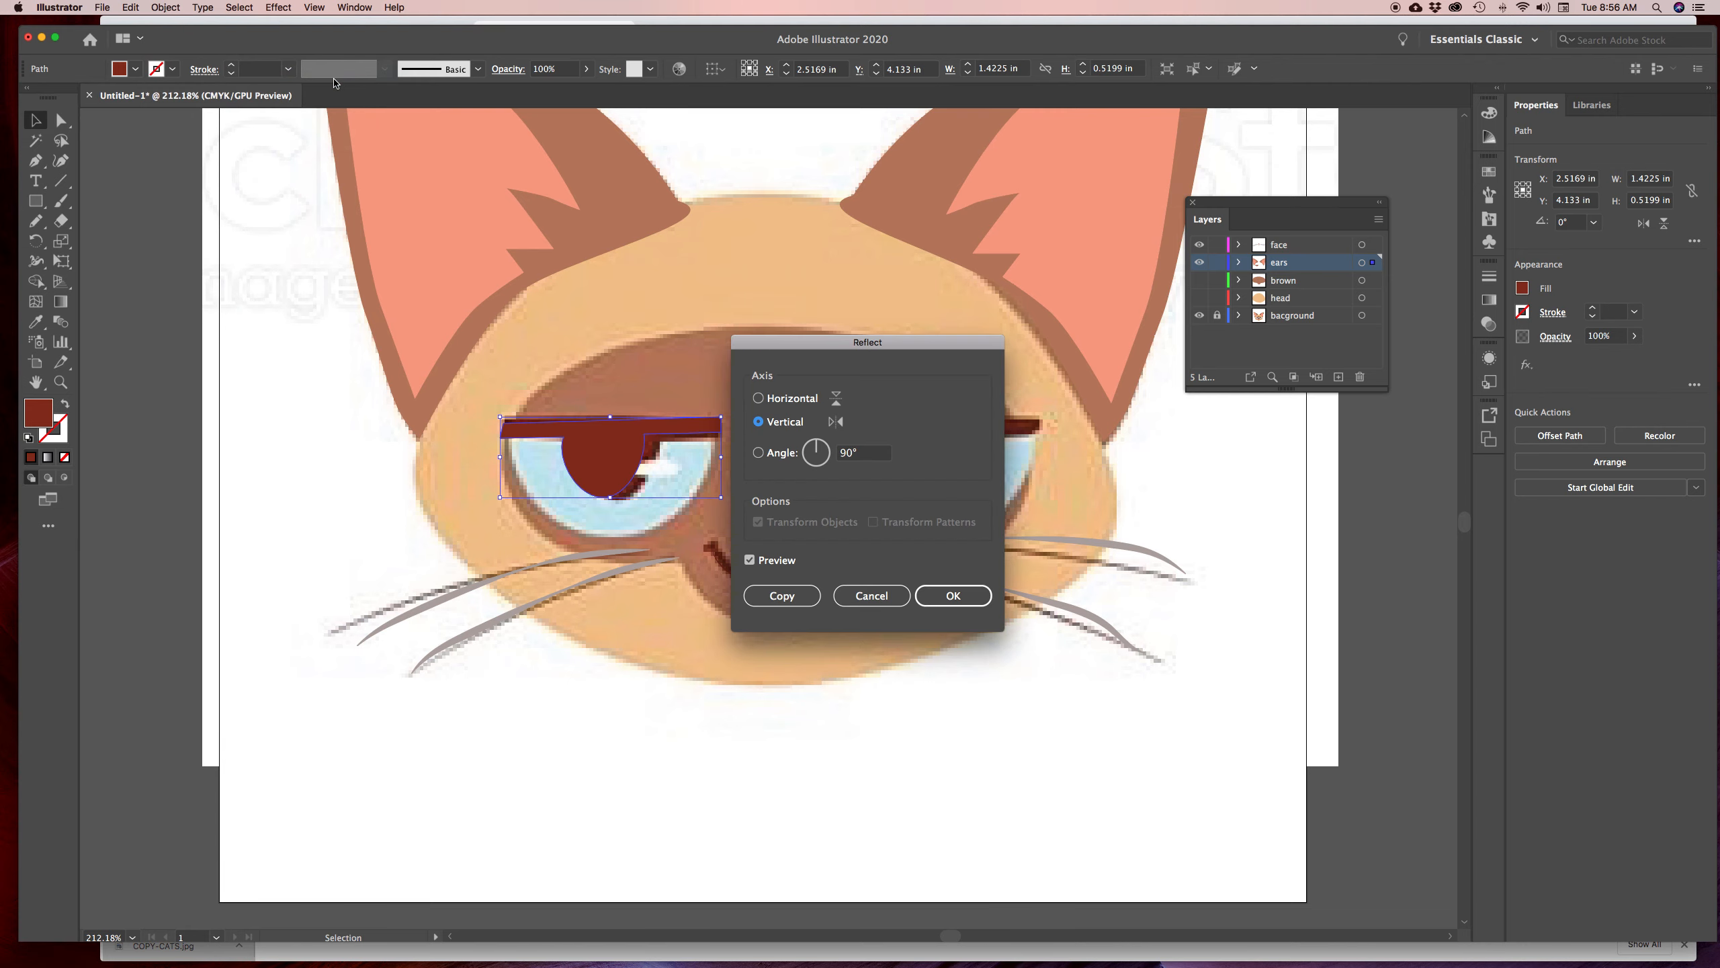
{"action": "left_click", "coordinate": [787, 596]}
{"action": "left_click_drag", "start_coordinate": [594, 452], "coordinate": [916, 464]}
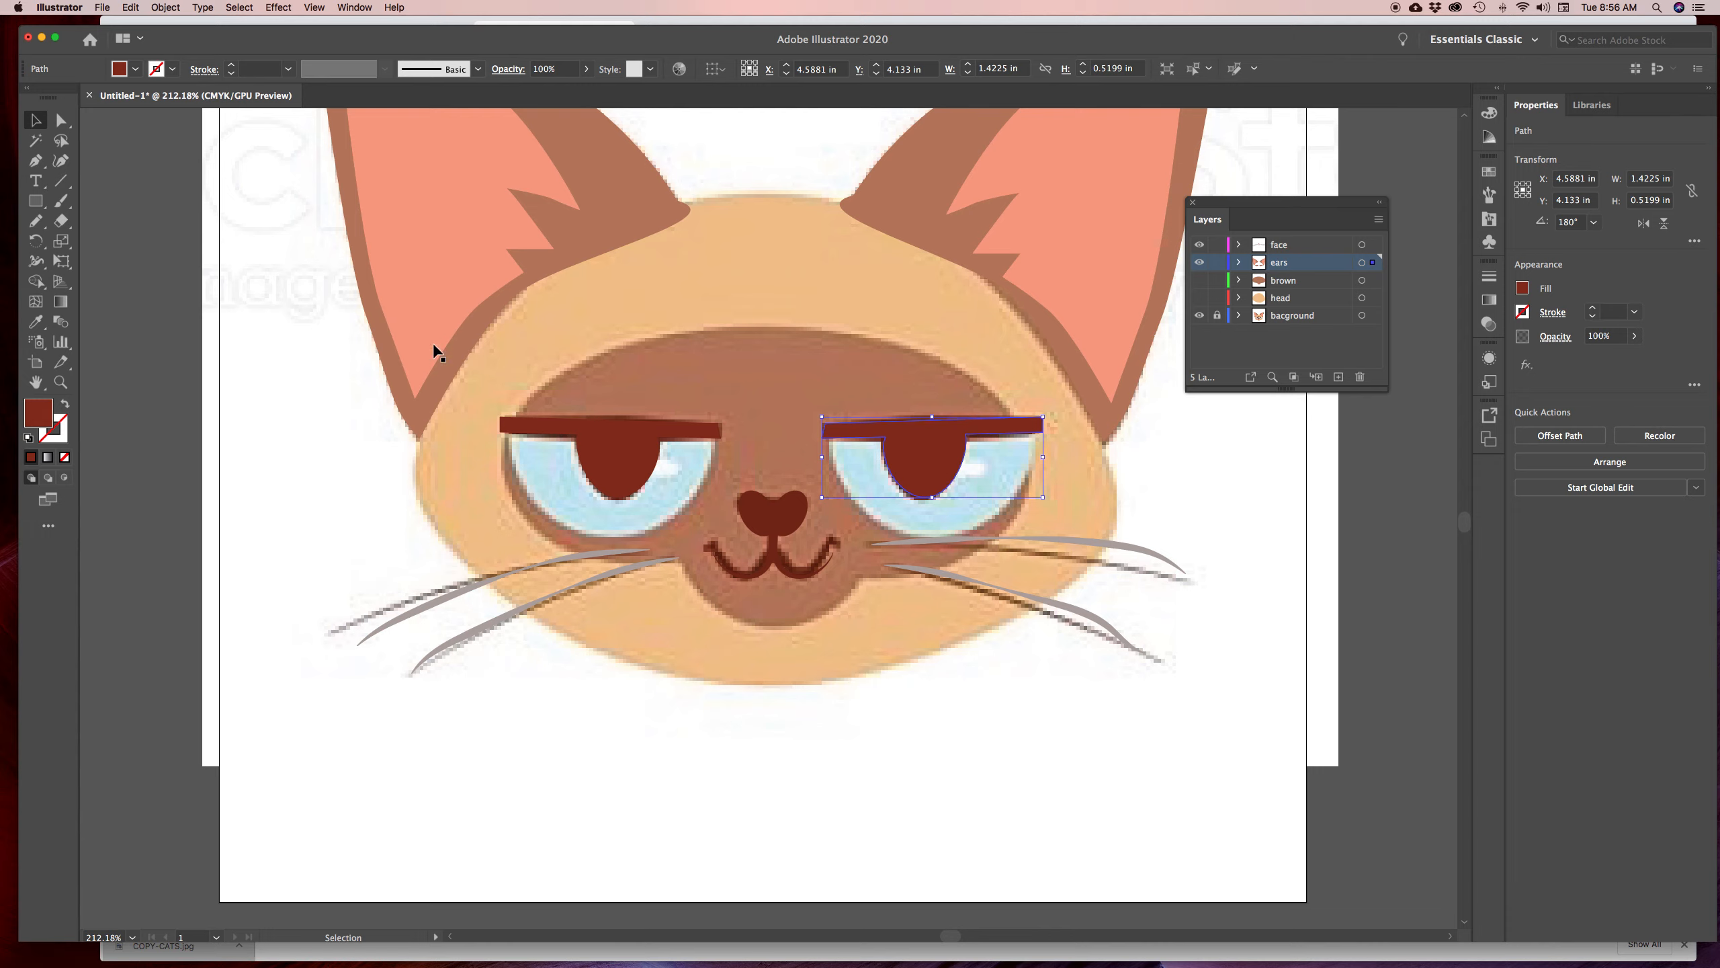
Draw an ellipse about 1.23 by 0.97 in over the left eyeball, with a dark red outline and no fill
{"action": "left_click_drag", "start_coordinate": [35, 200], "coordinate": [108, 242]}
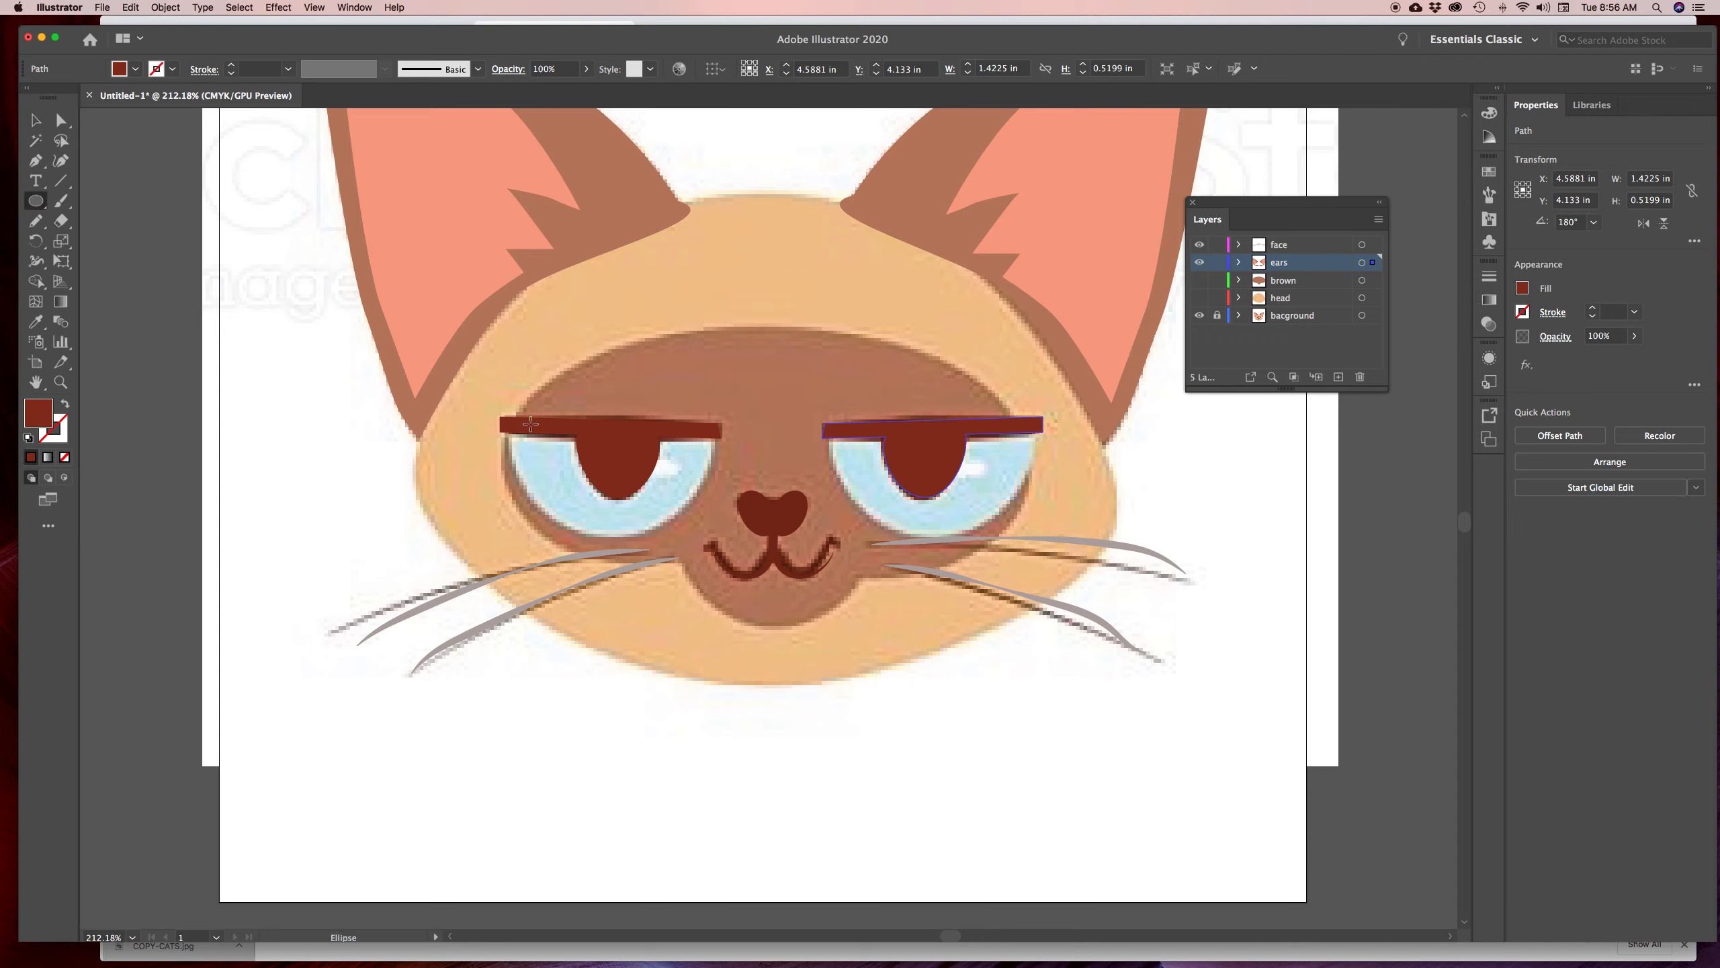
{"action": "left_click", "coordinate": [516, 386]}
{"action": "left_click_drag", "start_coordinate": [516, 385], "coordinate": [707, 535]}
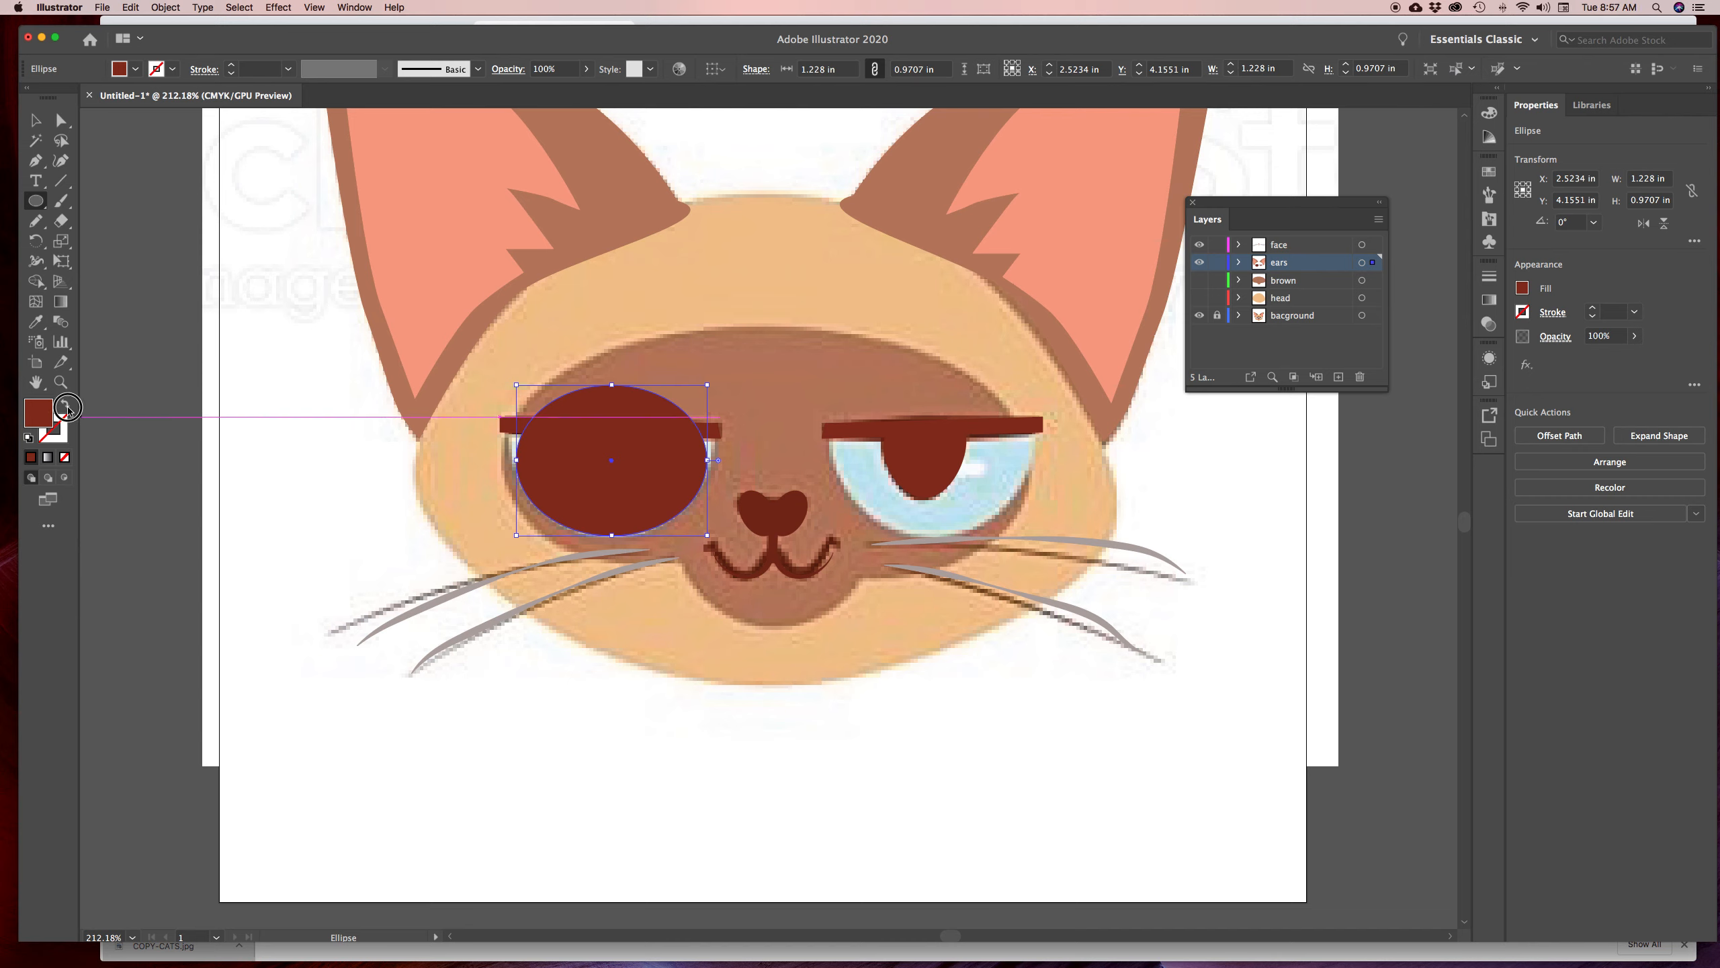
{"action": "left_click", "coordinate": [65, 404]}
Shift the ellipse's two side anchor points slightly outward and up to match the left eyeball's edges
{"action": "left_click", "coordinate": [62, 119]}
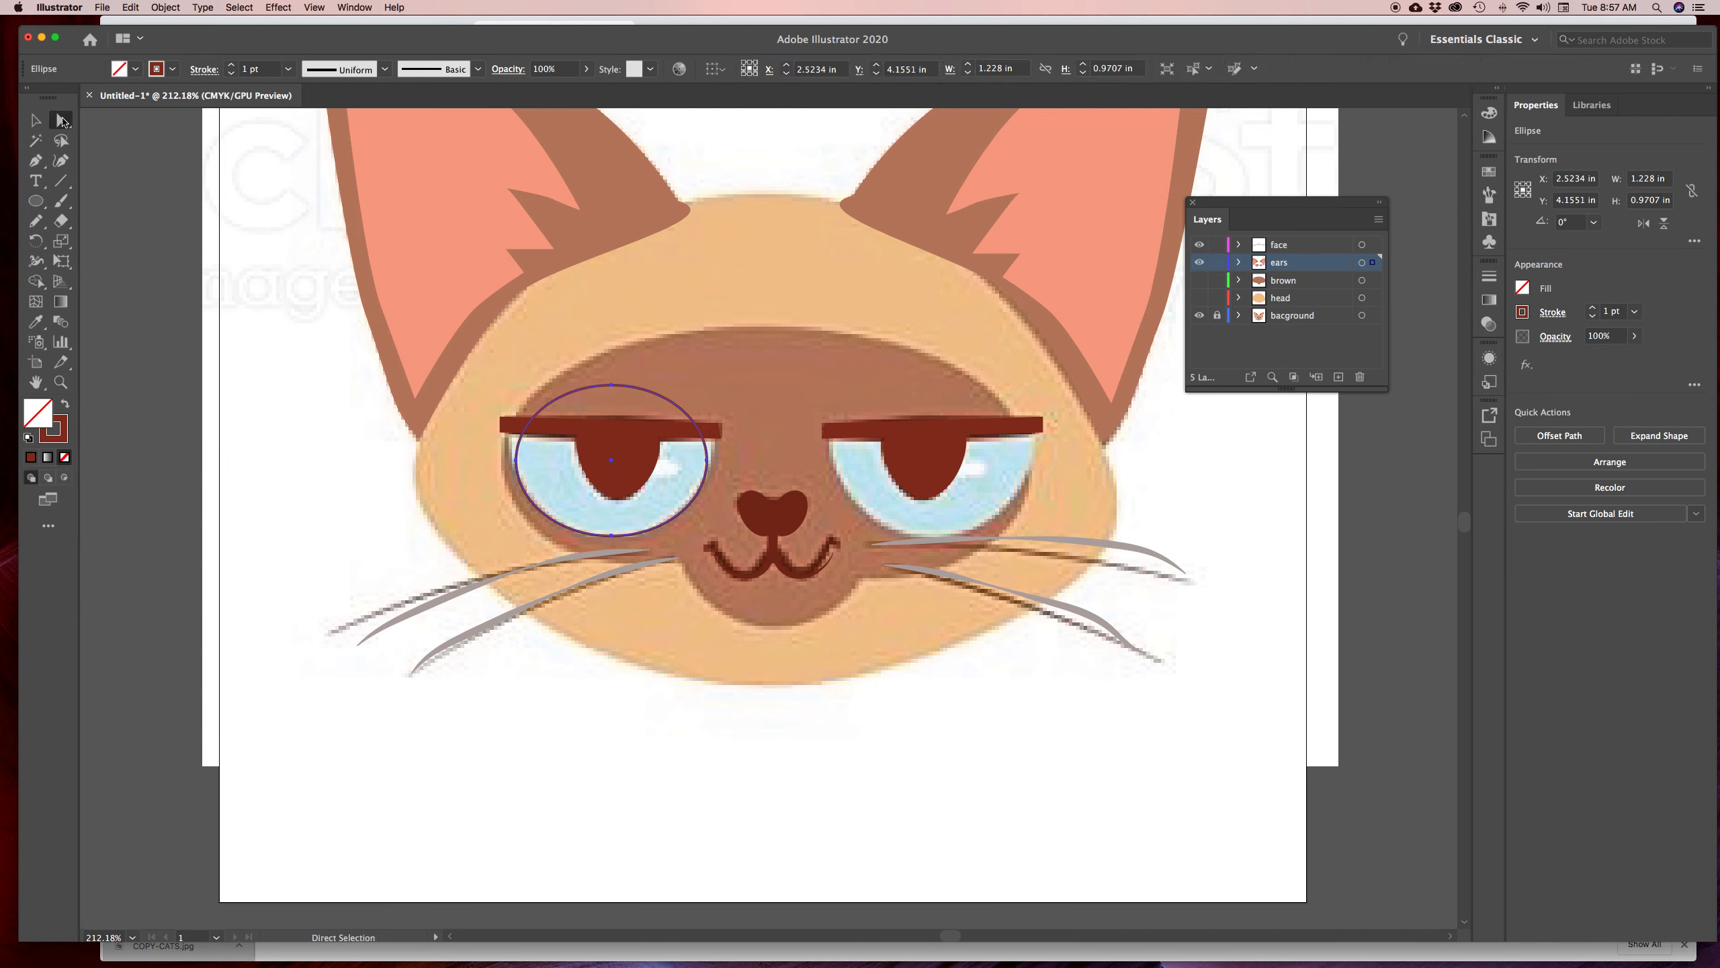
{"action": "left_click", "coordinate": [612, 388]}
{"action": "left_click", "coordinate": [611, 386]}
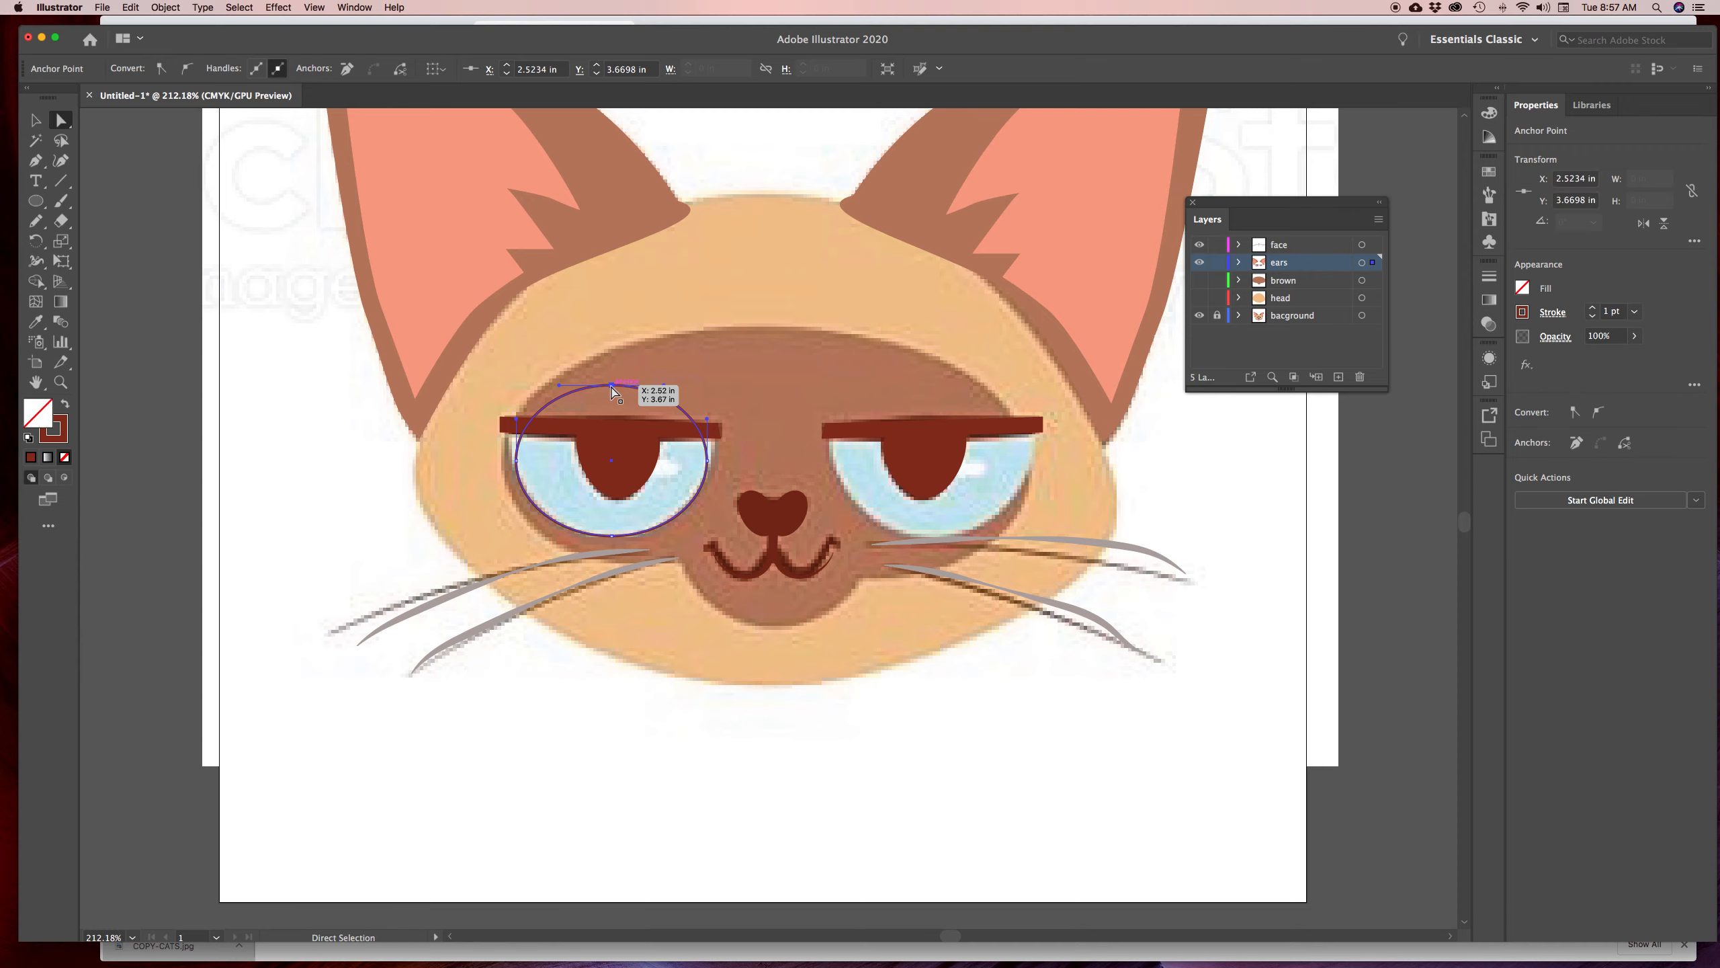
{"action": "left_click_drag", "start_coordinate": [515, 461], "coordinate": [512, 445]}
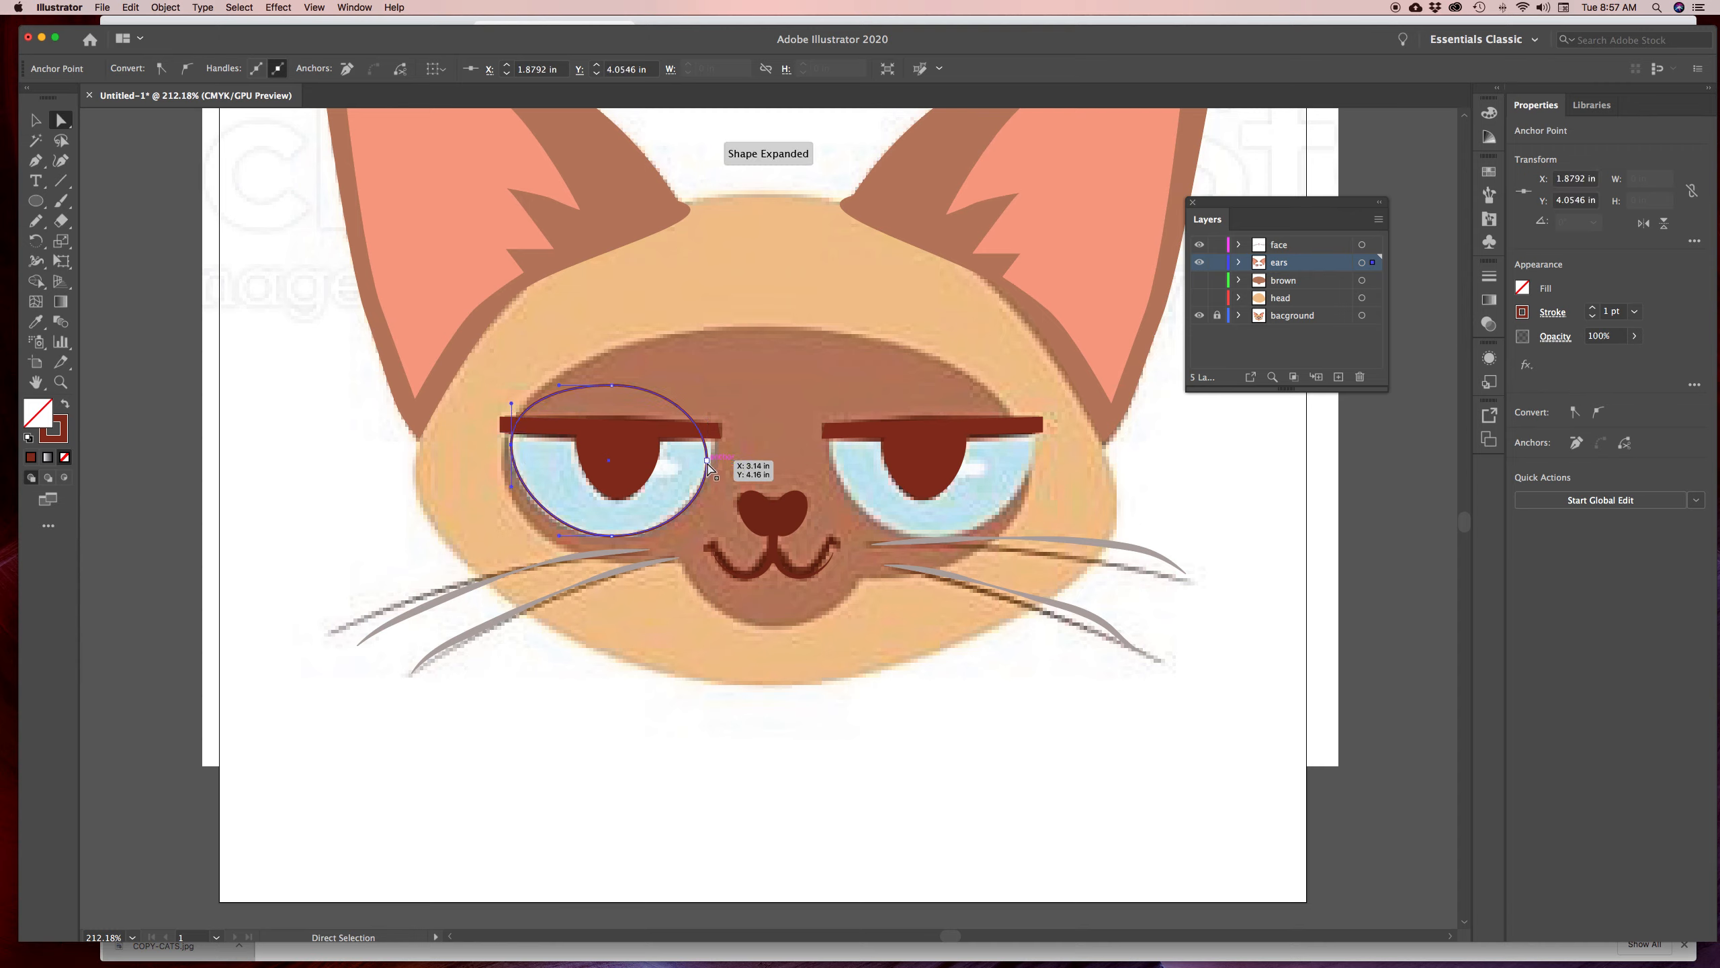
{"action": "left_click_drag", "start_coordinate": [707, 461], "coordinate": [715, 446]}
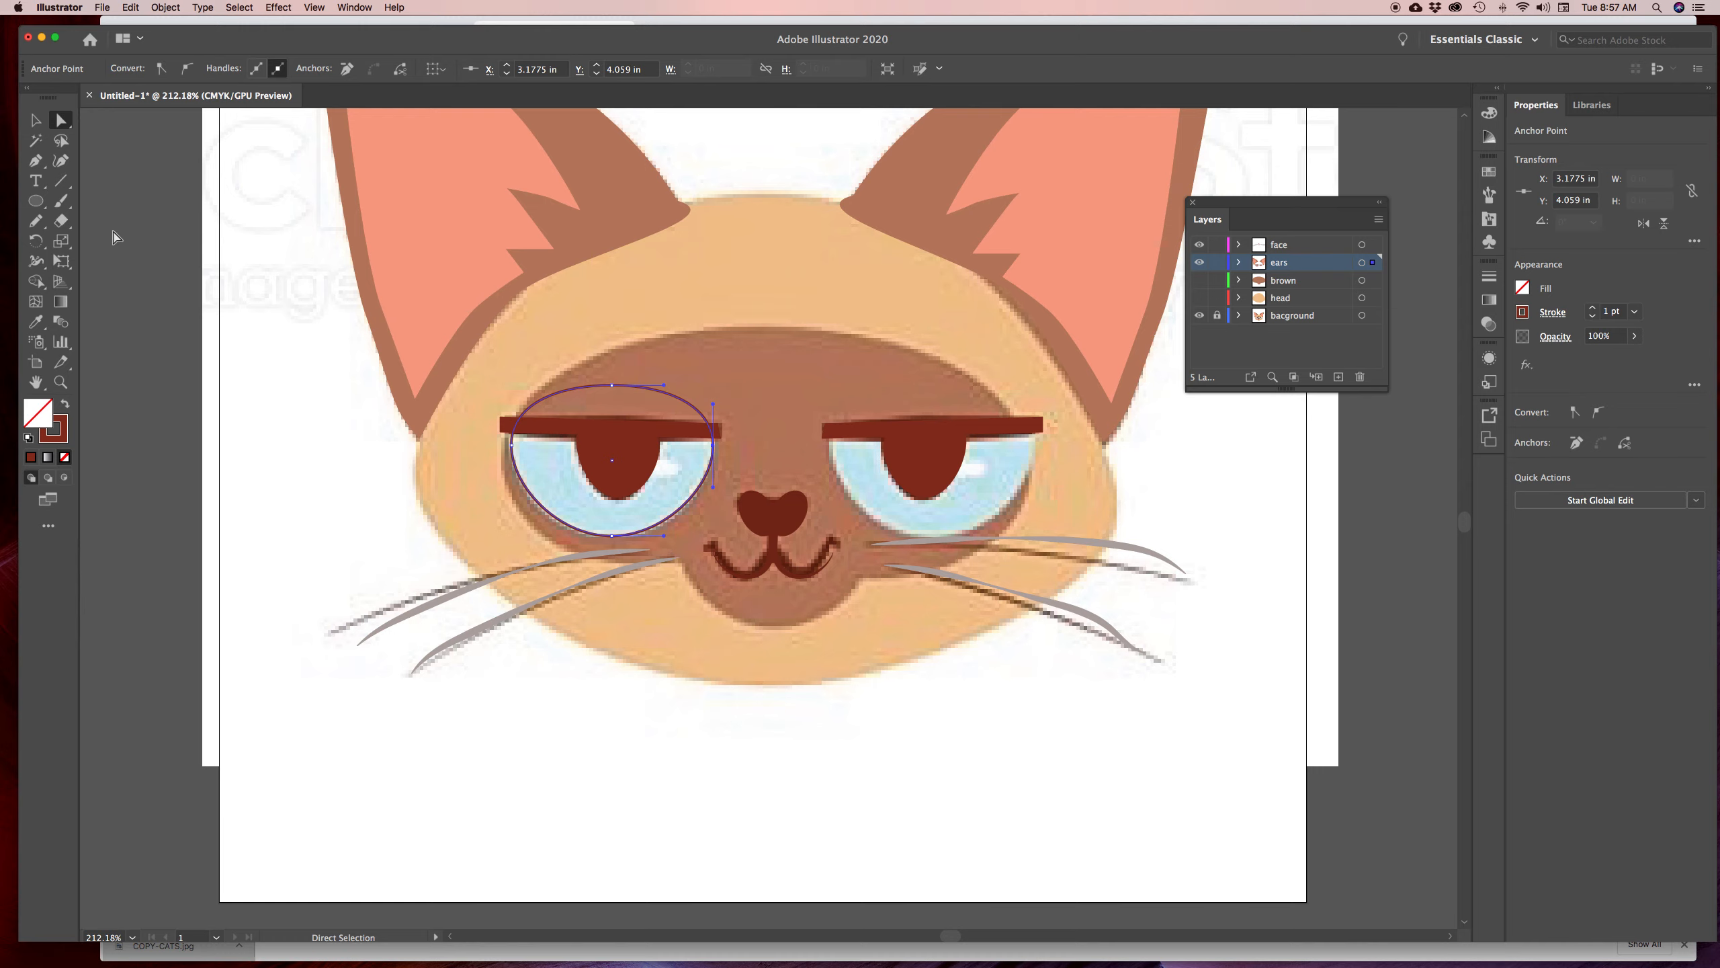
Cut the ellipse with the Scissors tool at both sides just below the eyelid bar and delete the upper arc
{"action": "left_click", "coordinate": [65, 221]}
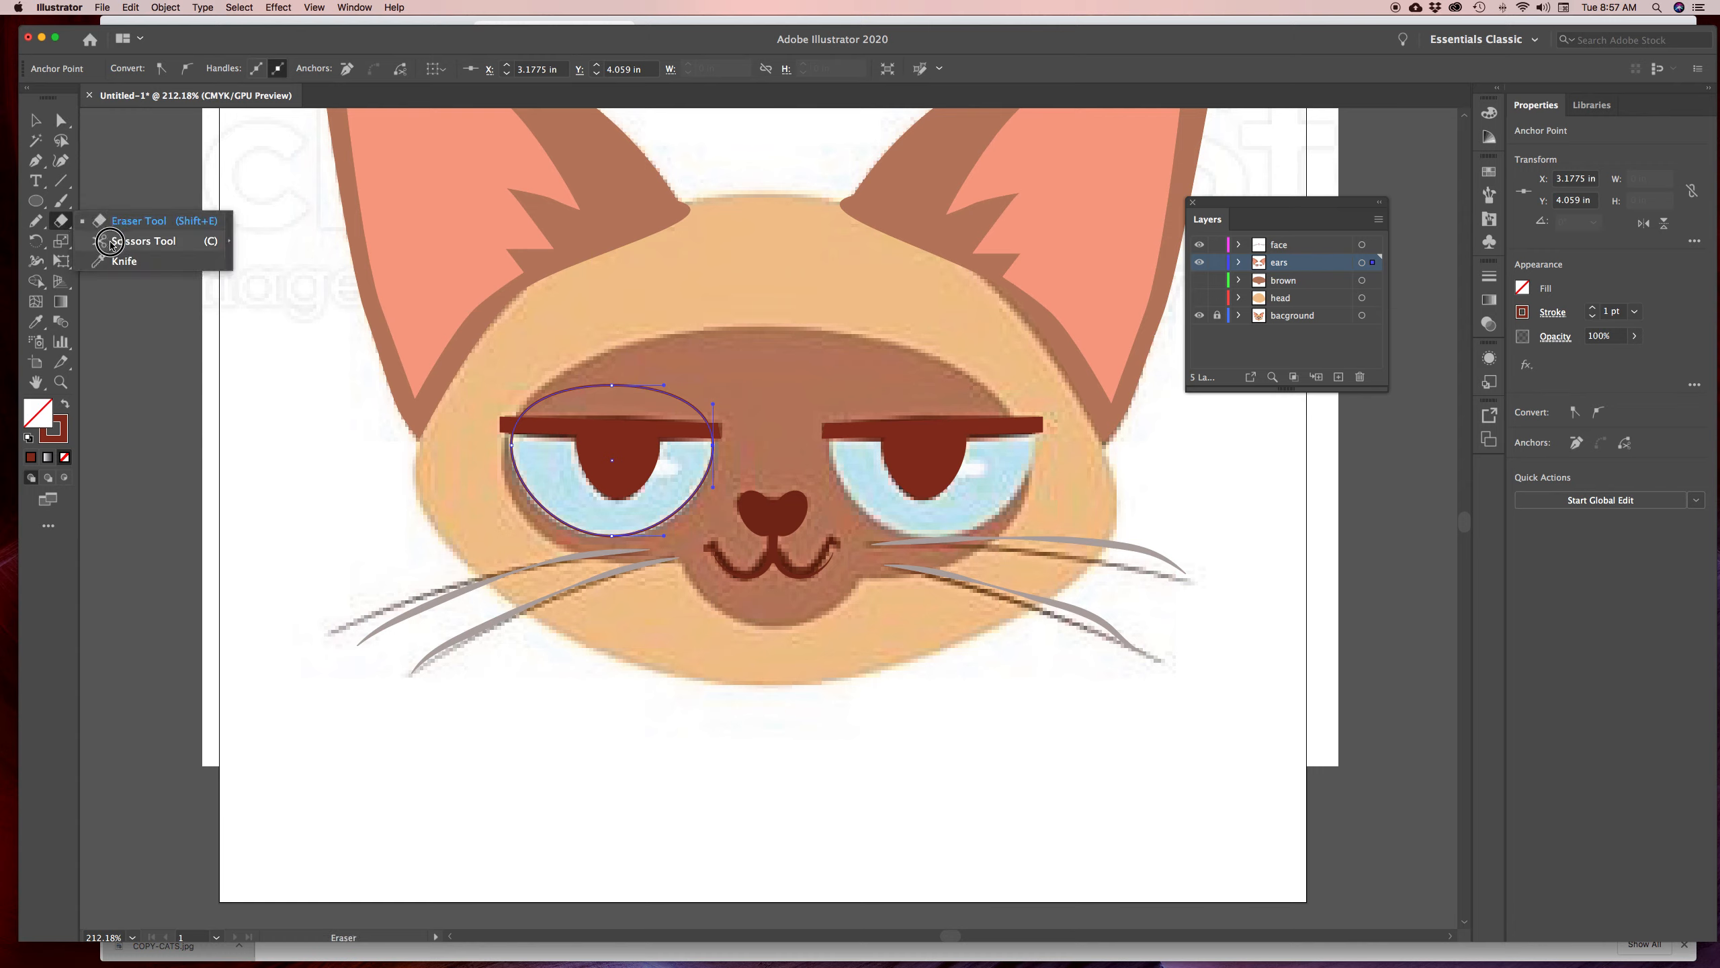
{"action": "left_click", "coordinate": [144, 241]}
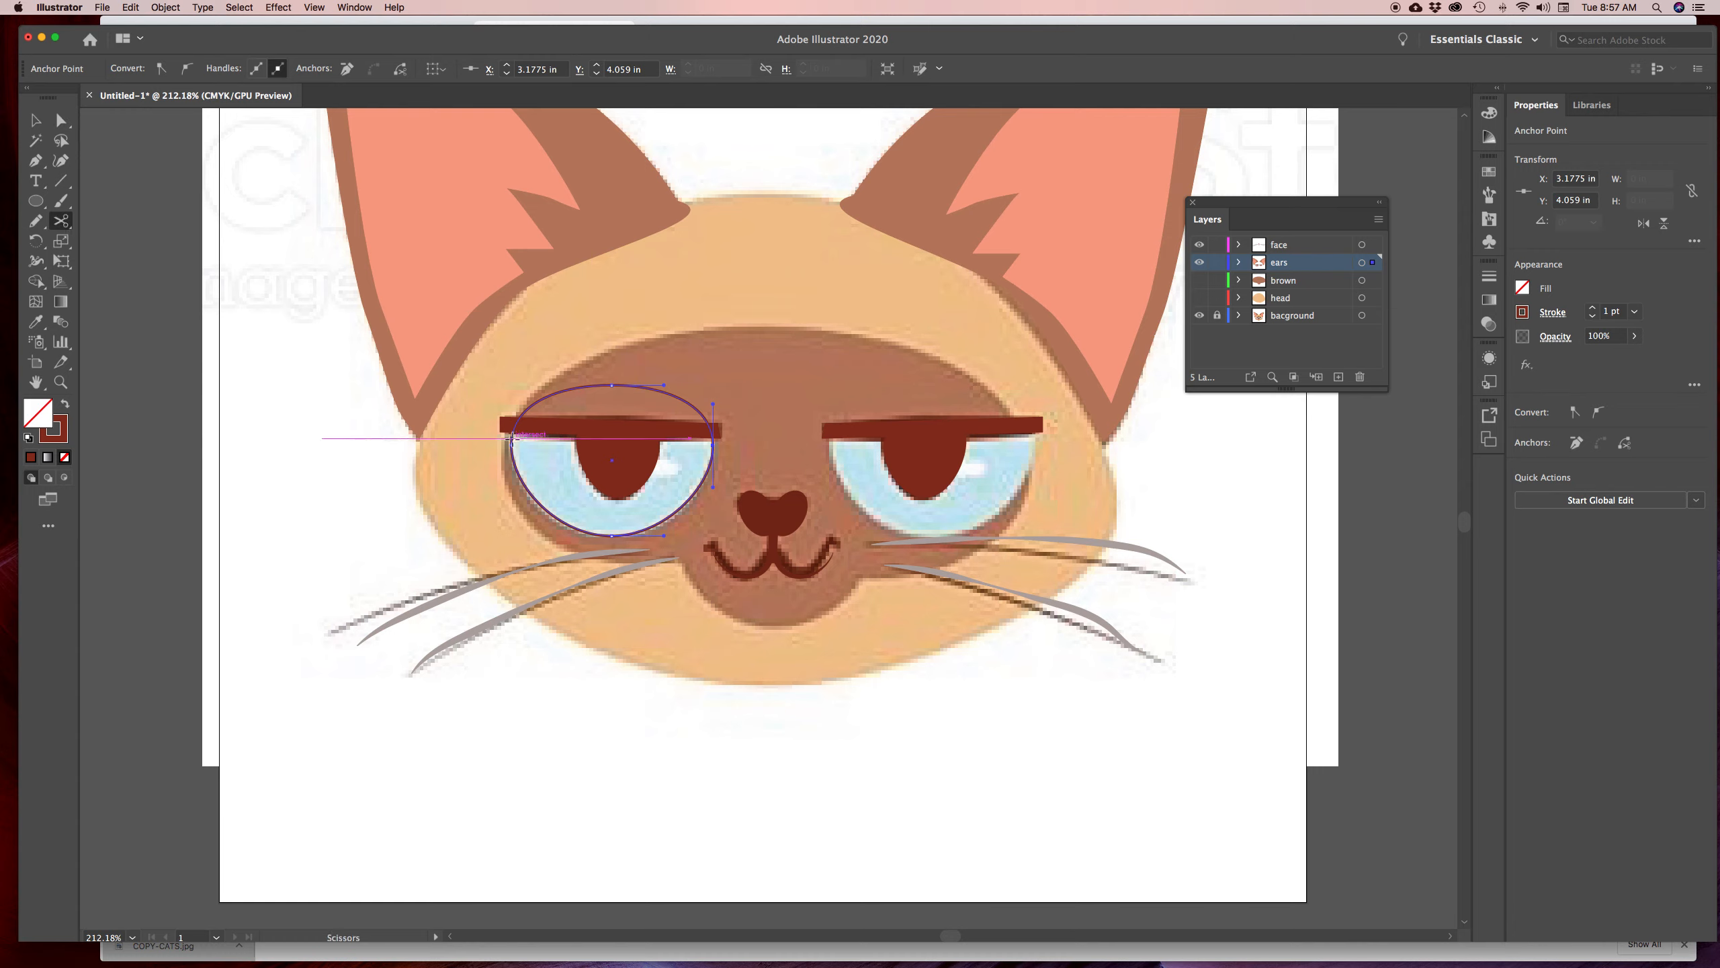
{"action": "left_click", "coordinate": [512, 439]}
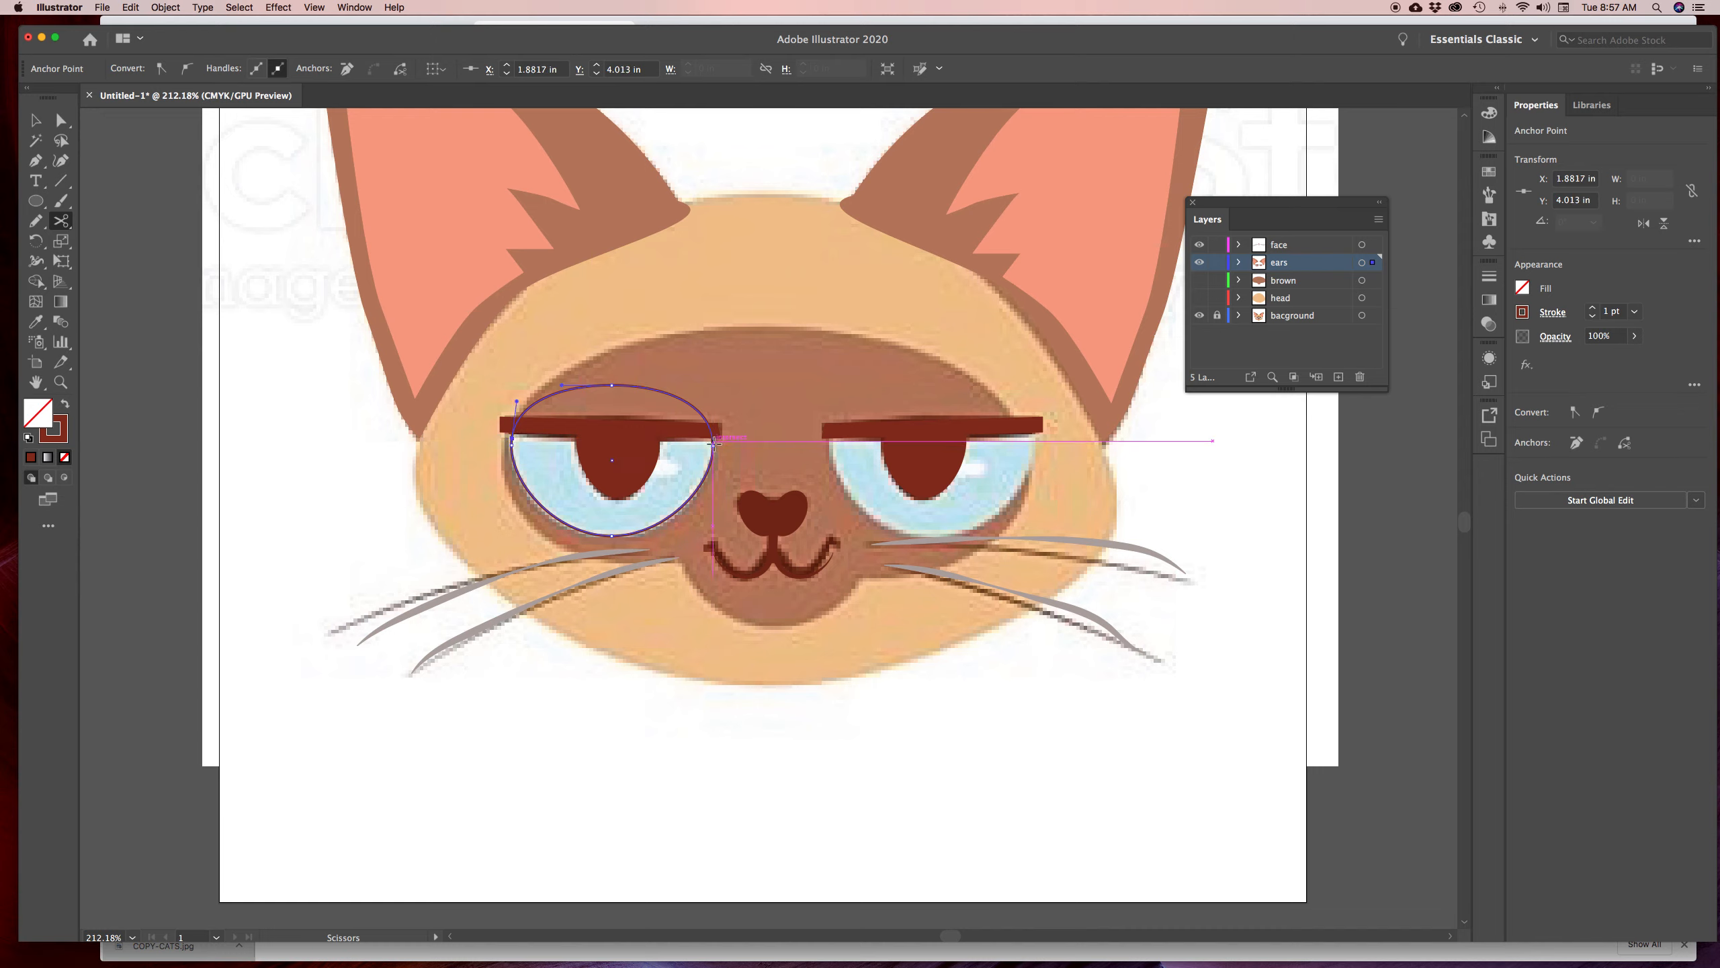
{"action": "left_click", "coordinate": [713, 445]}
{"action": "left_click", "coordinate": [60, 121]}
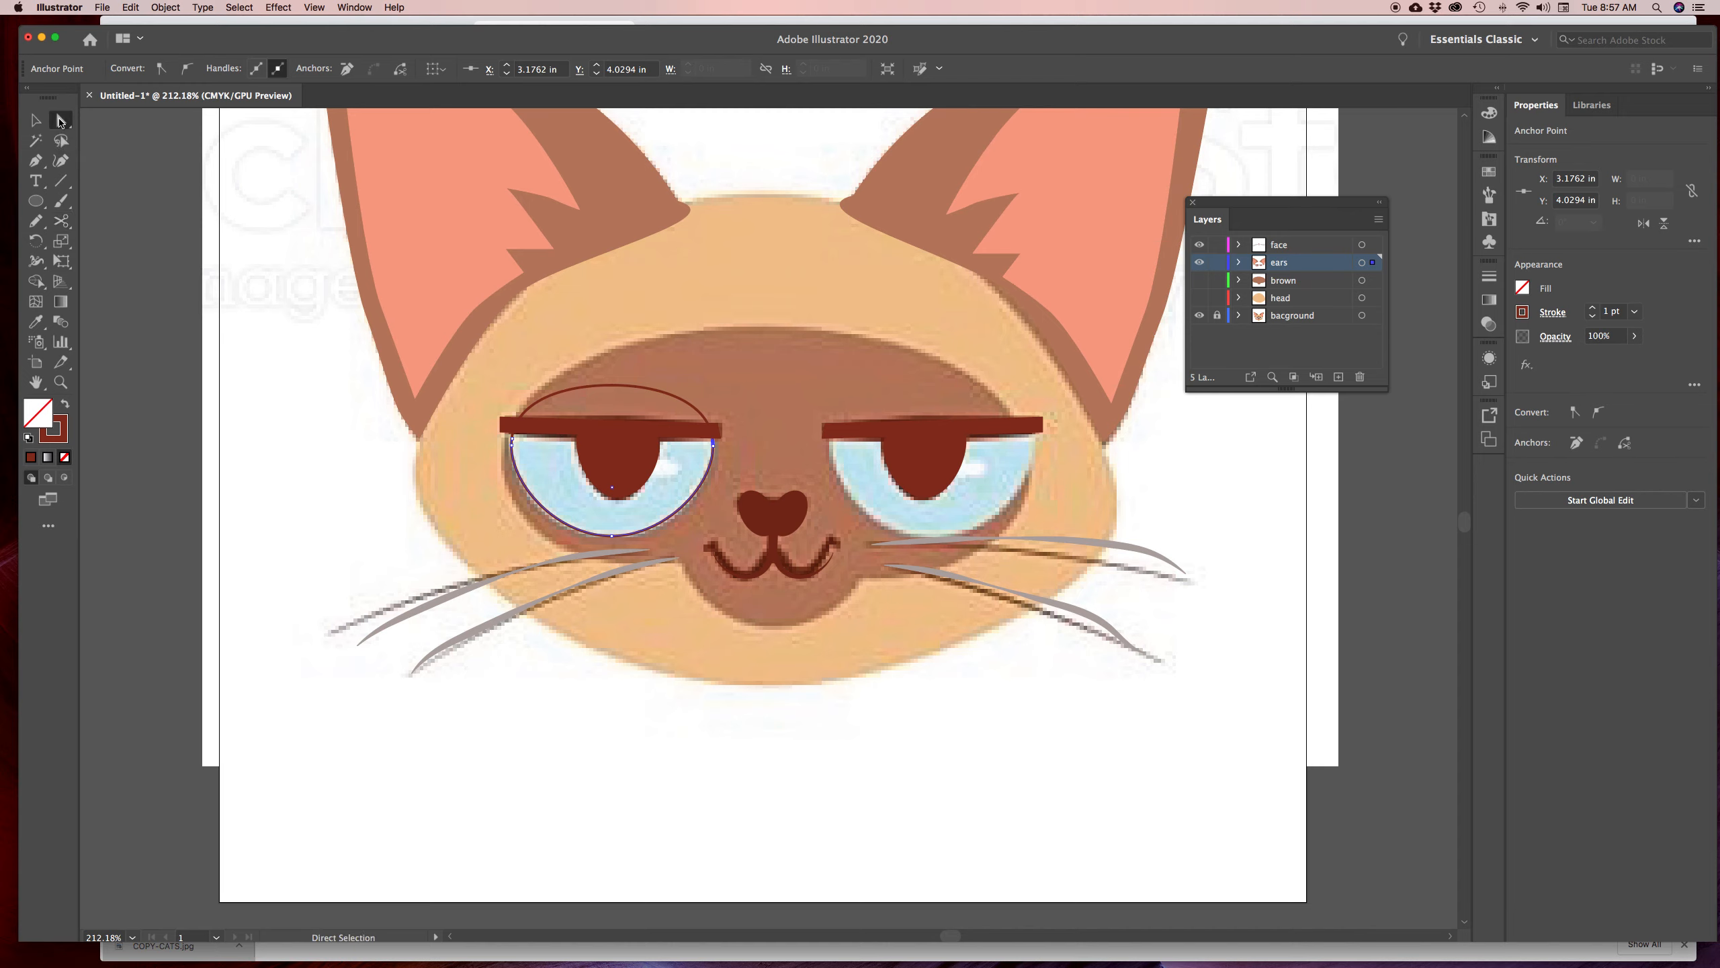
{"action": "left_click", "coordinate": [619, 385]}
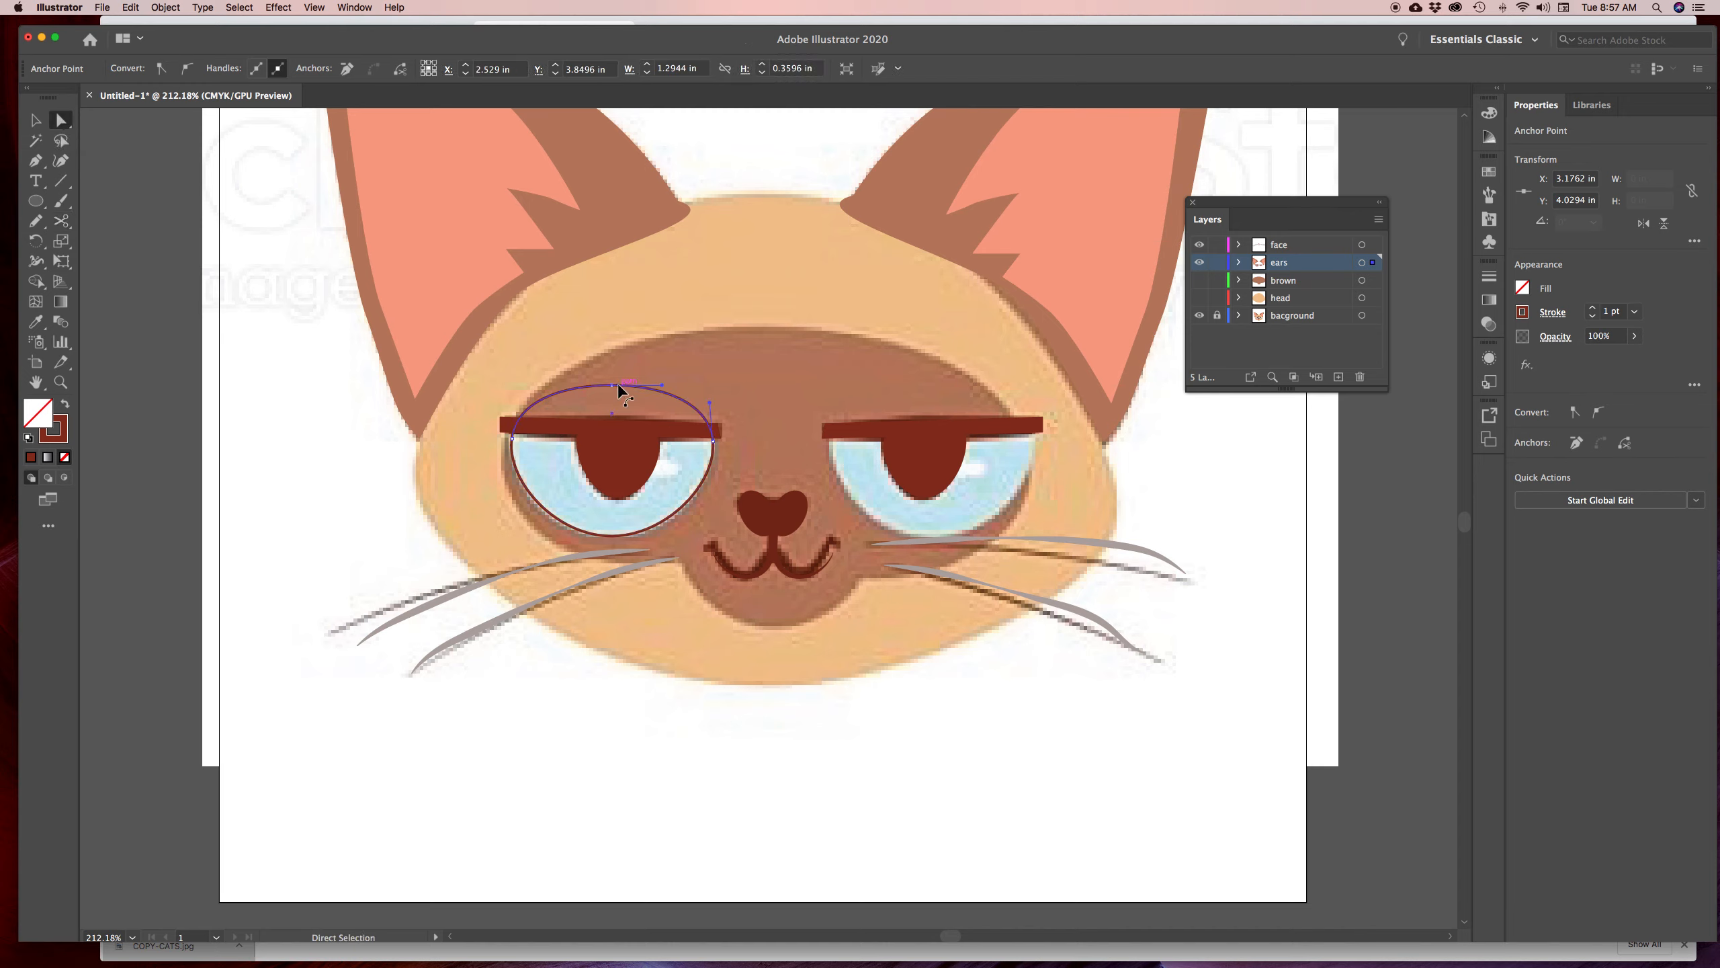
{"action": "key", "text": "BackSpace"}
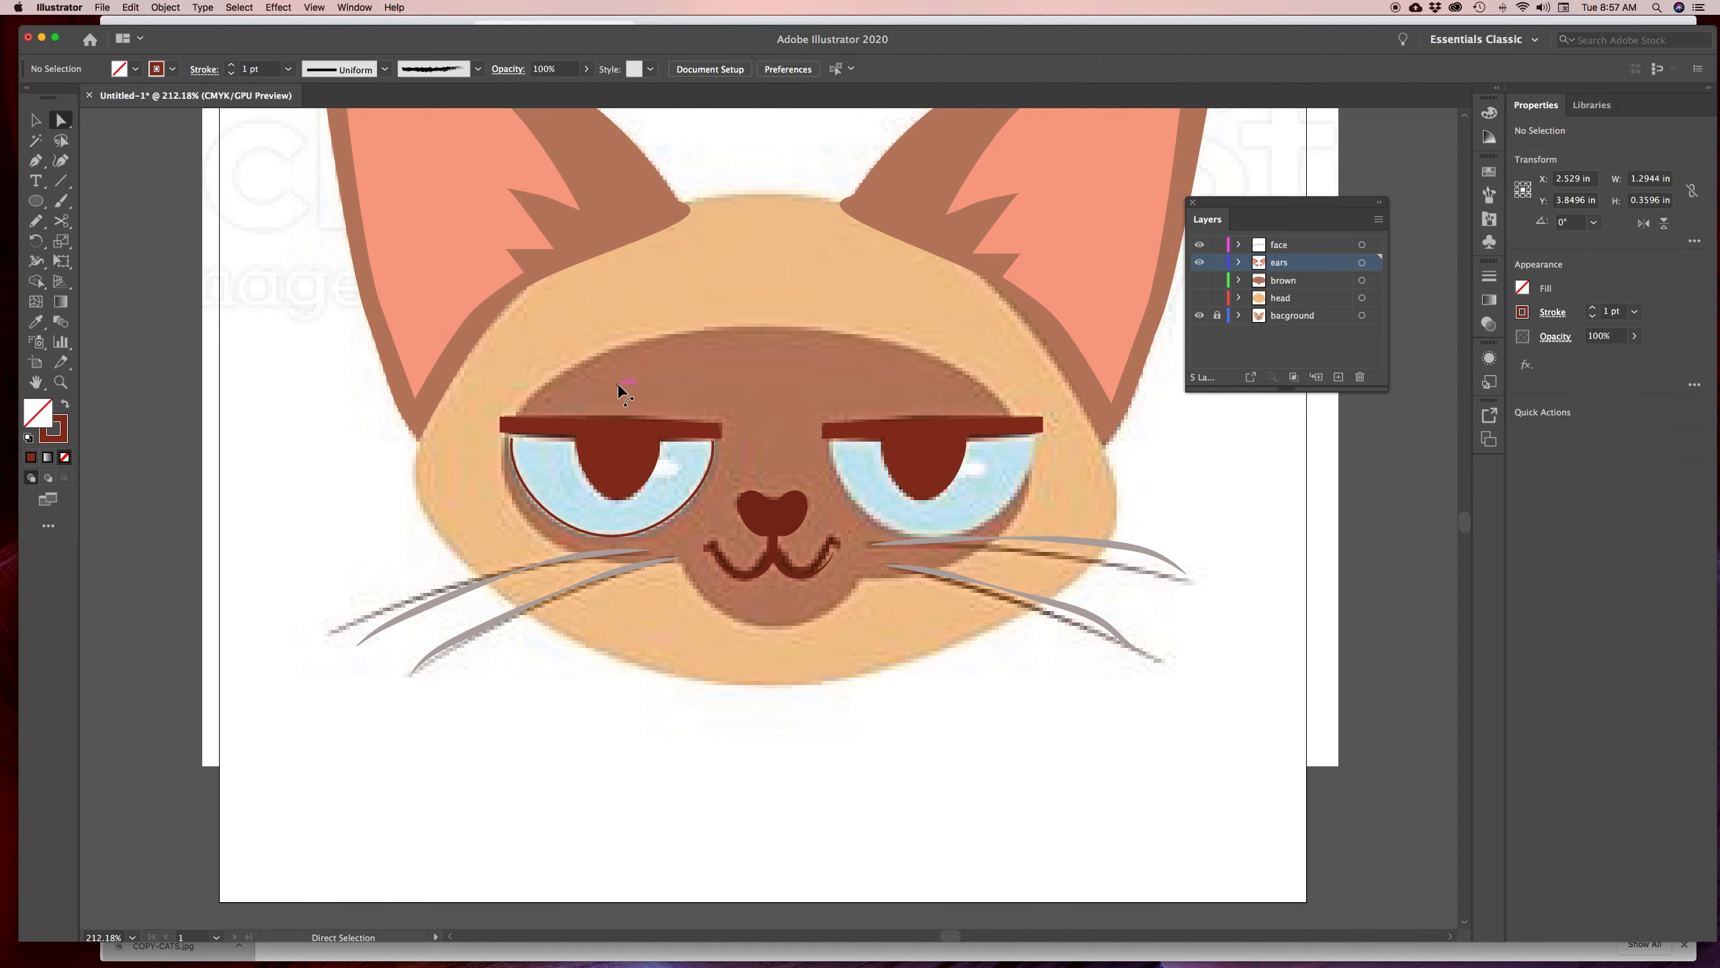
Close the remaining lower arc with a straight Pen segment along the eyelid and fill it with light blue sampled from the reference eye
{"action": "left_click", "coordinate": [35, 161]}
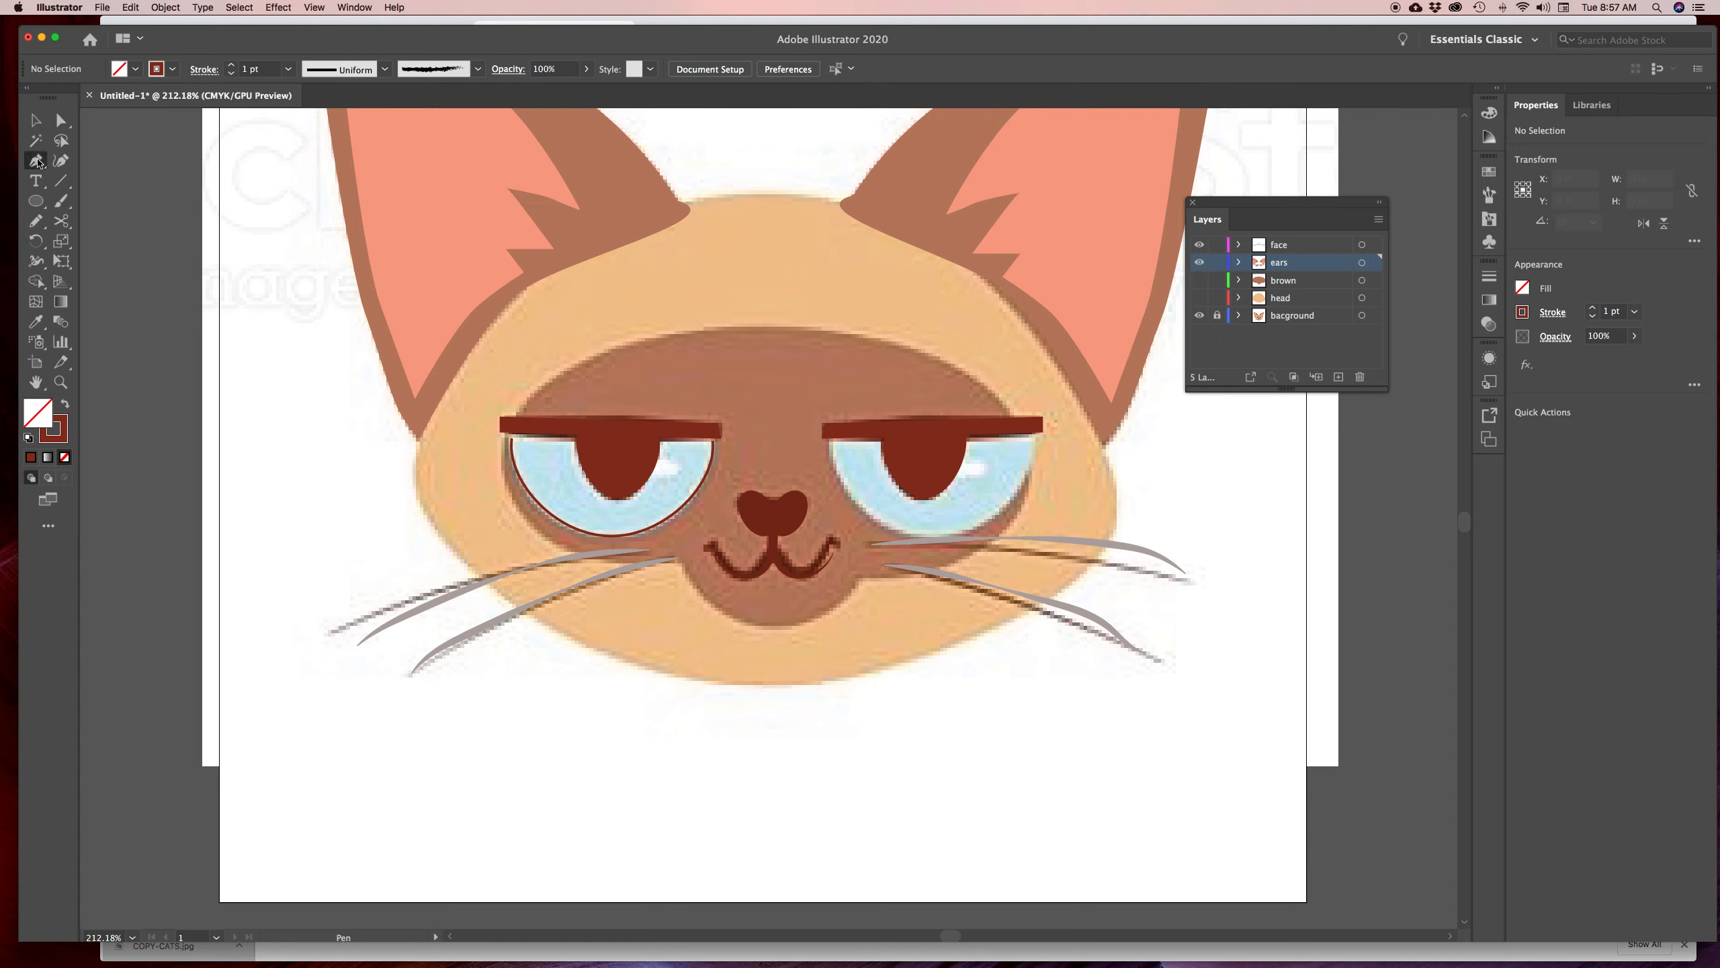
{"action": "left_click", "coordinate": [513, 451]}
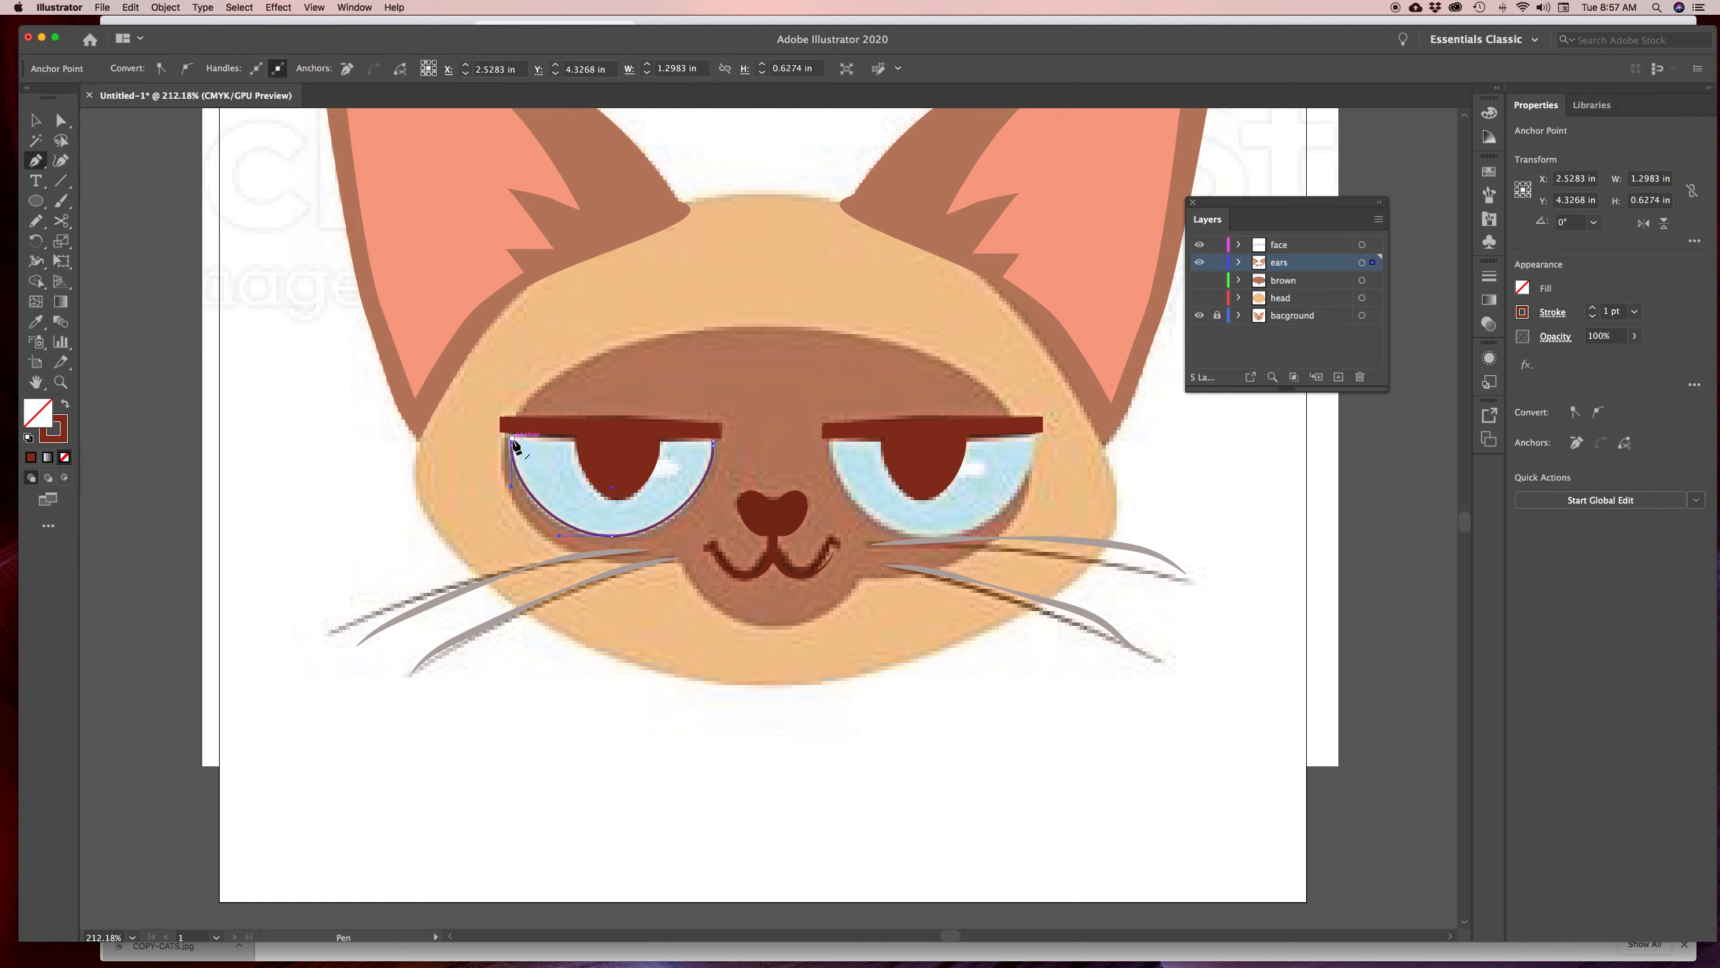
{"action": "left_click", "coordinate": [513, 440]}
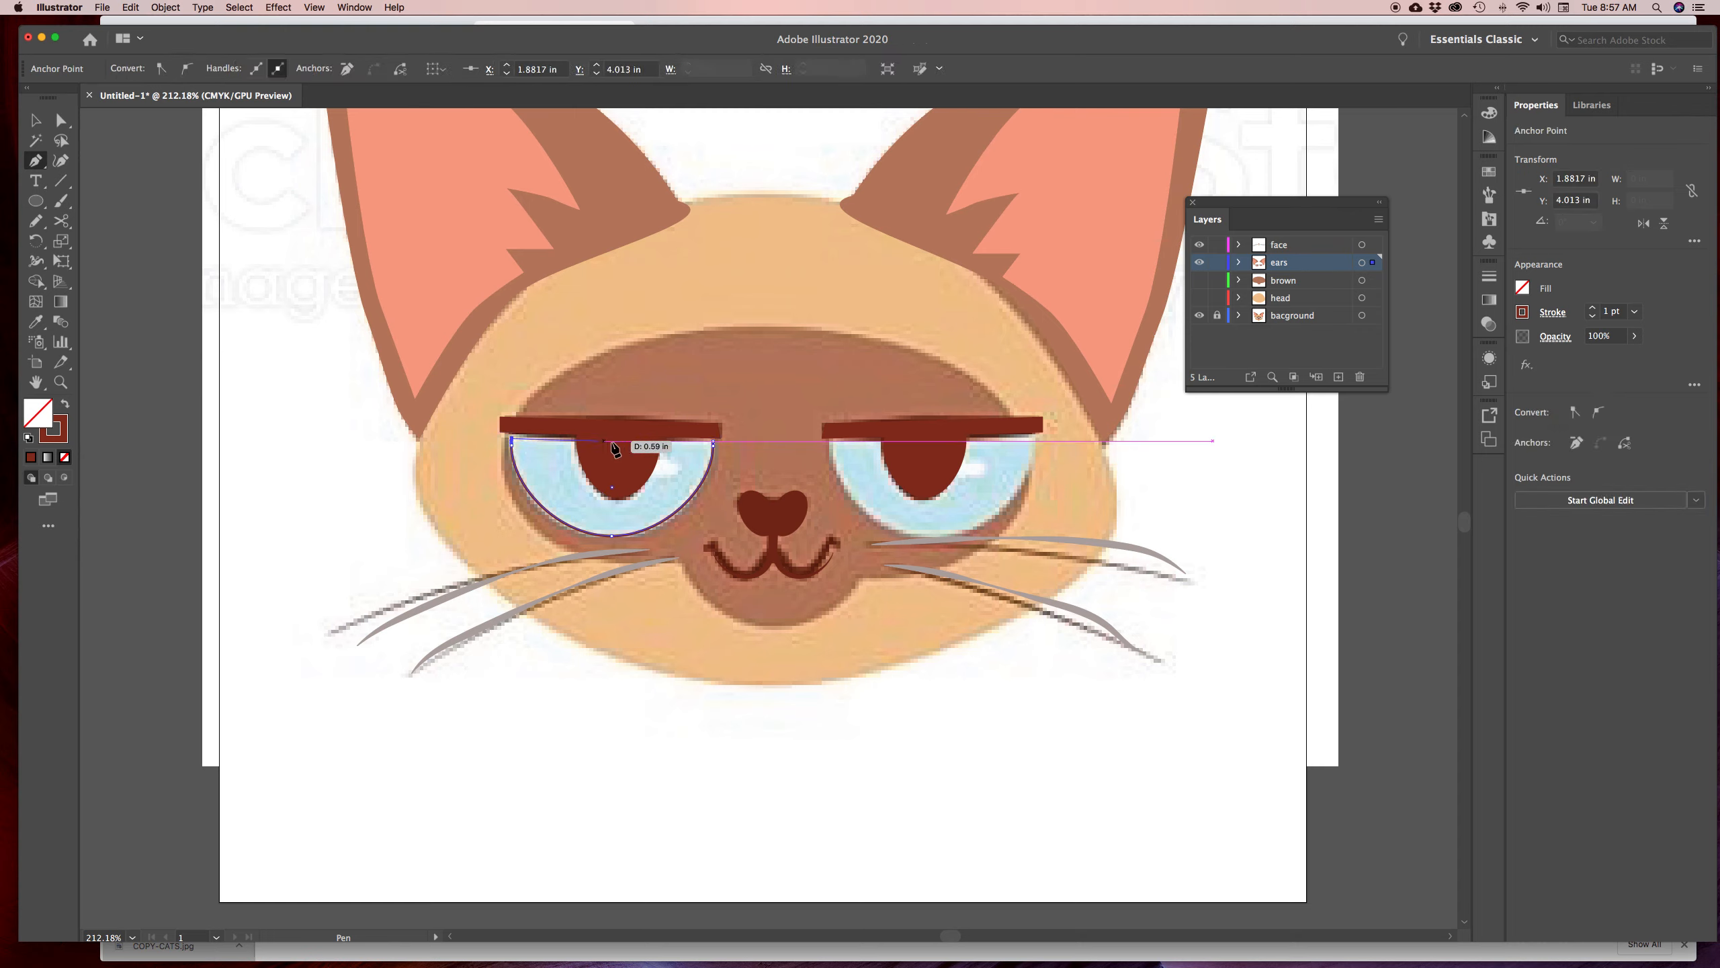
{"action": "left_click", "coordinate": [714, 441]}
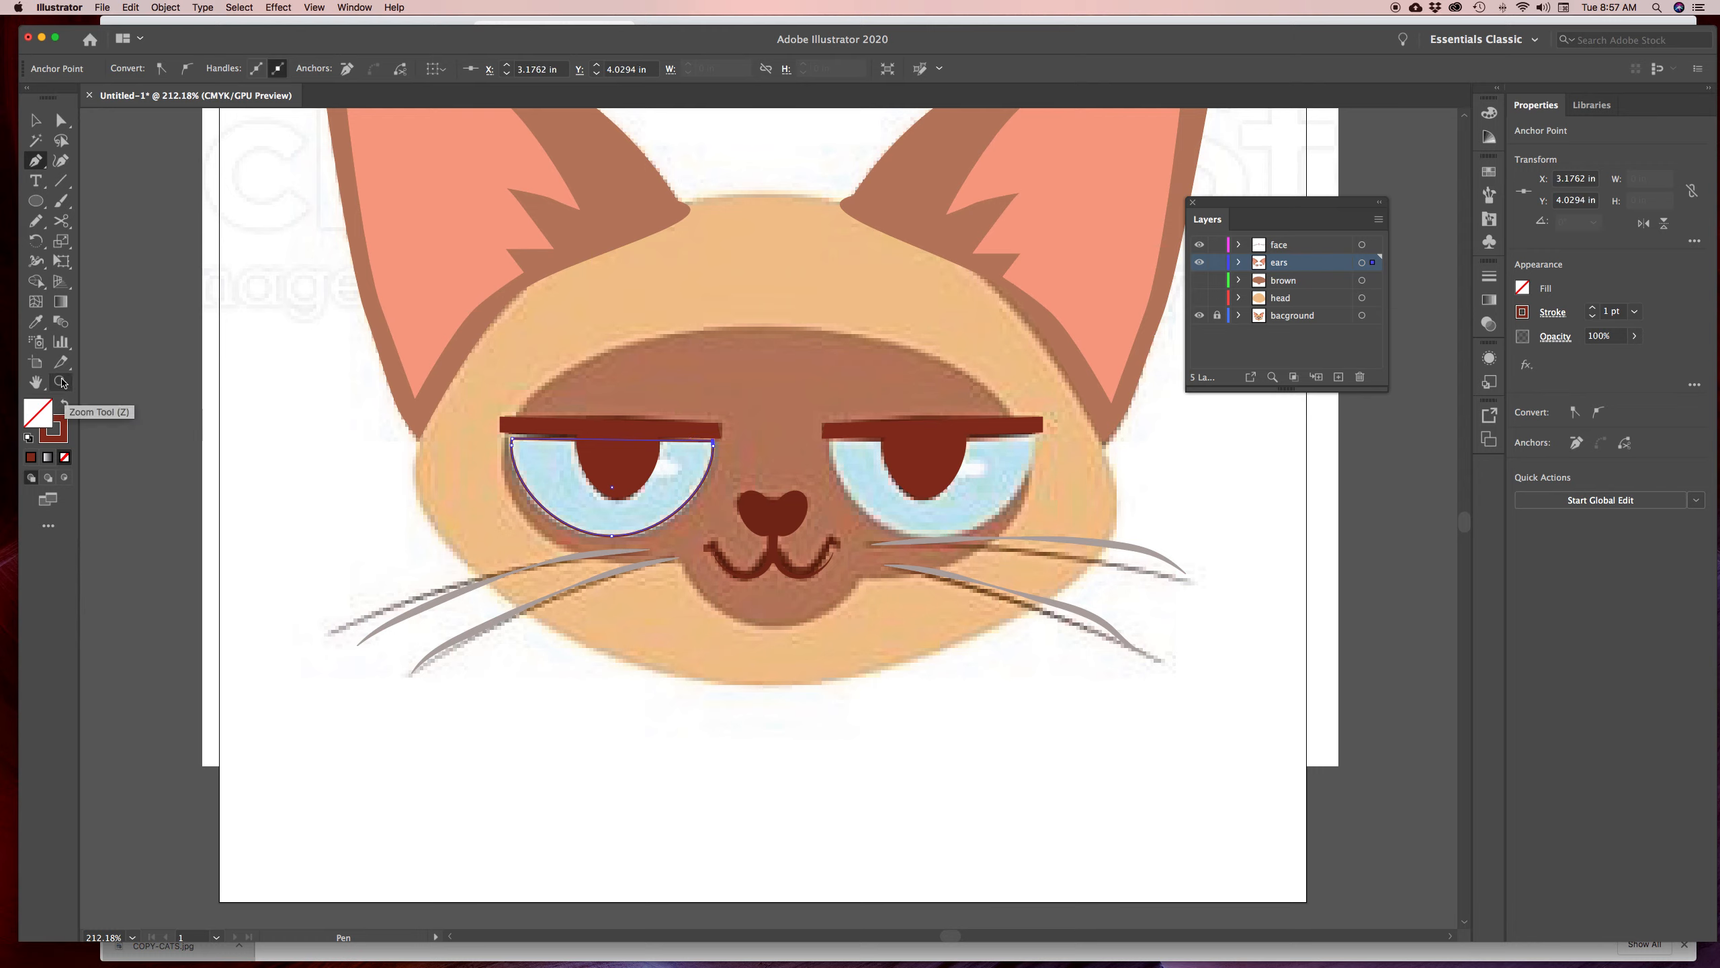
{"action": "left_click", "coordinate": [36, 322]}
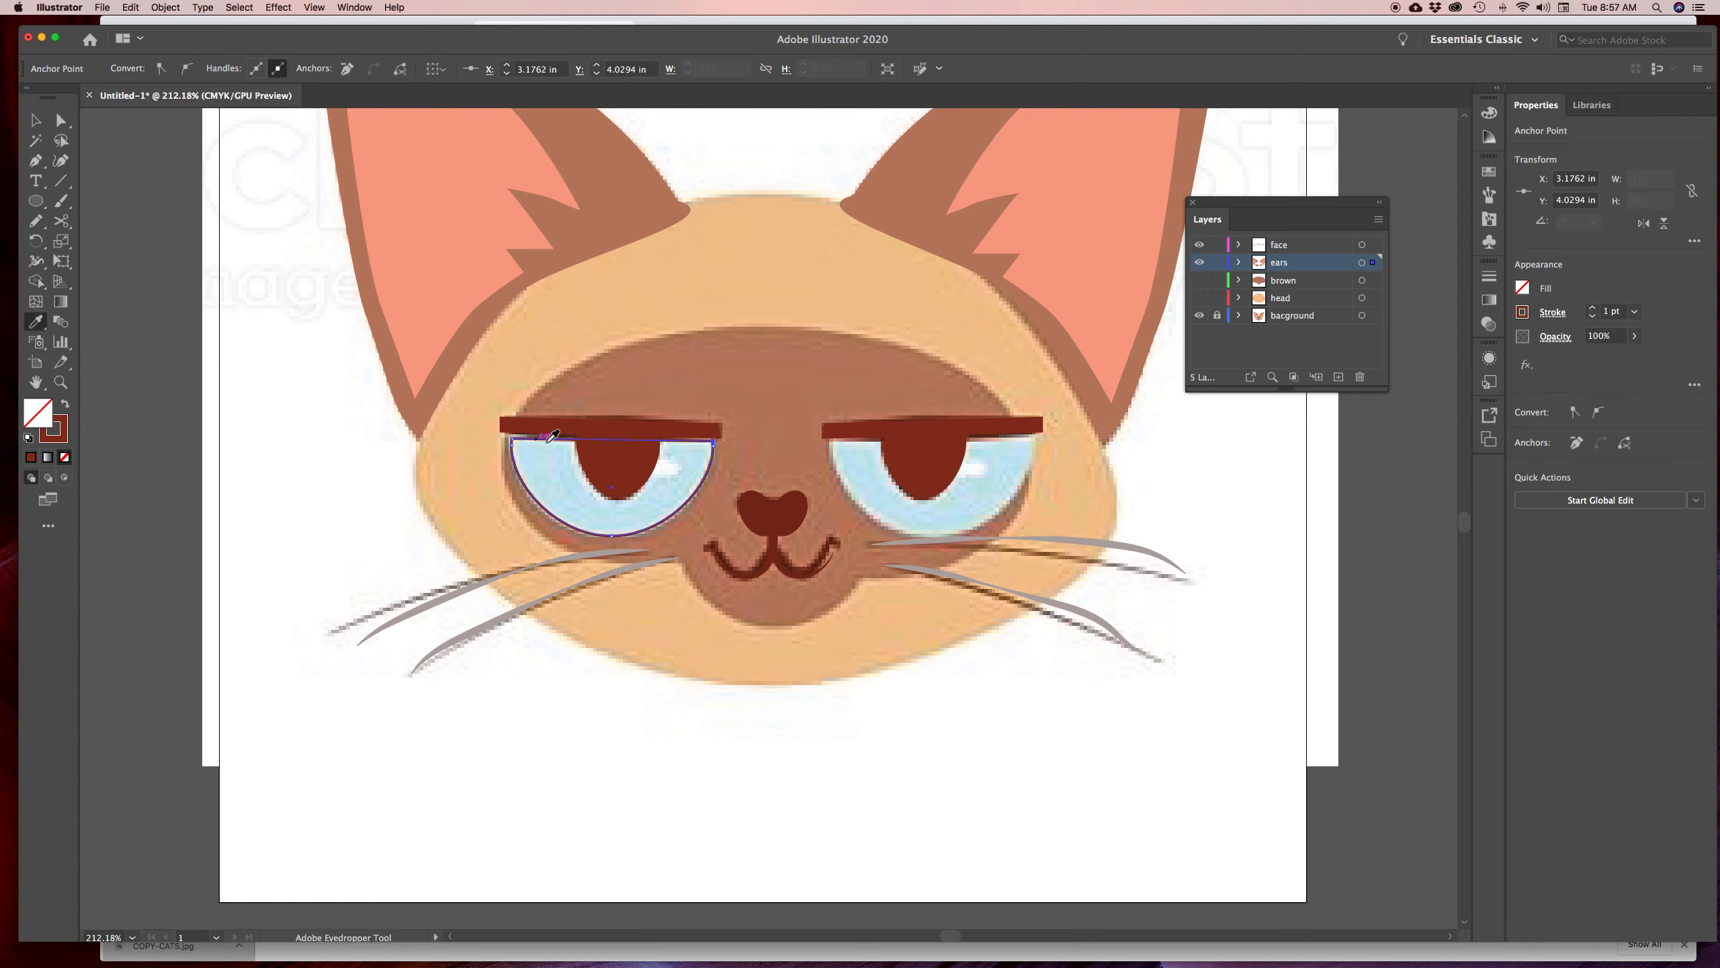
{"action": "left_click", "coordinate": [555, 469]}
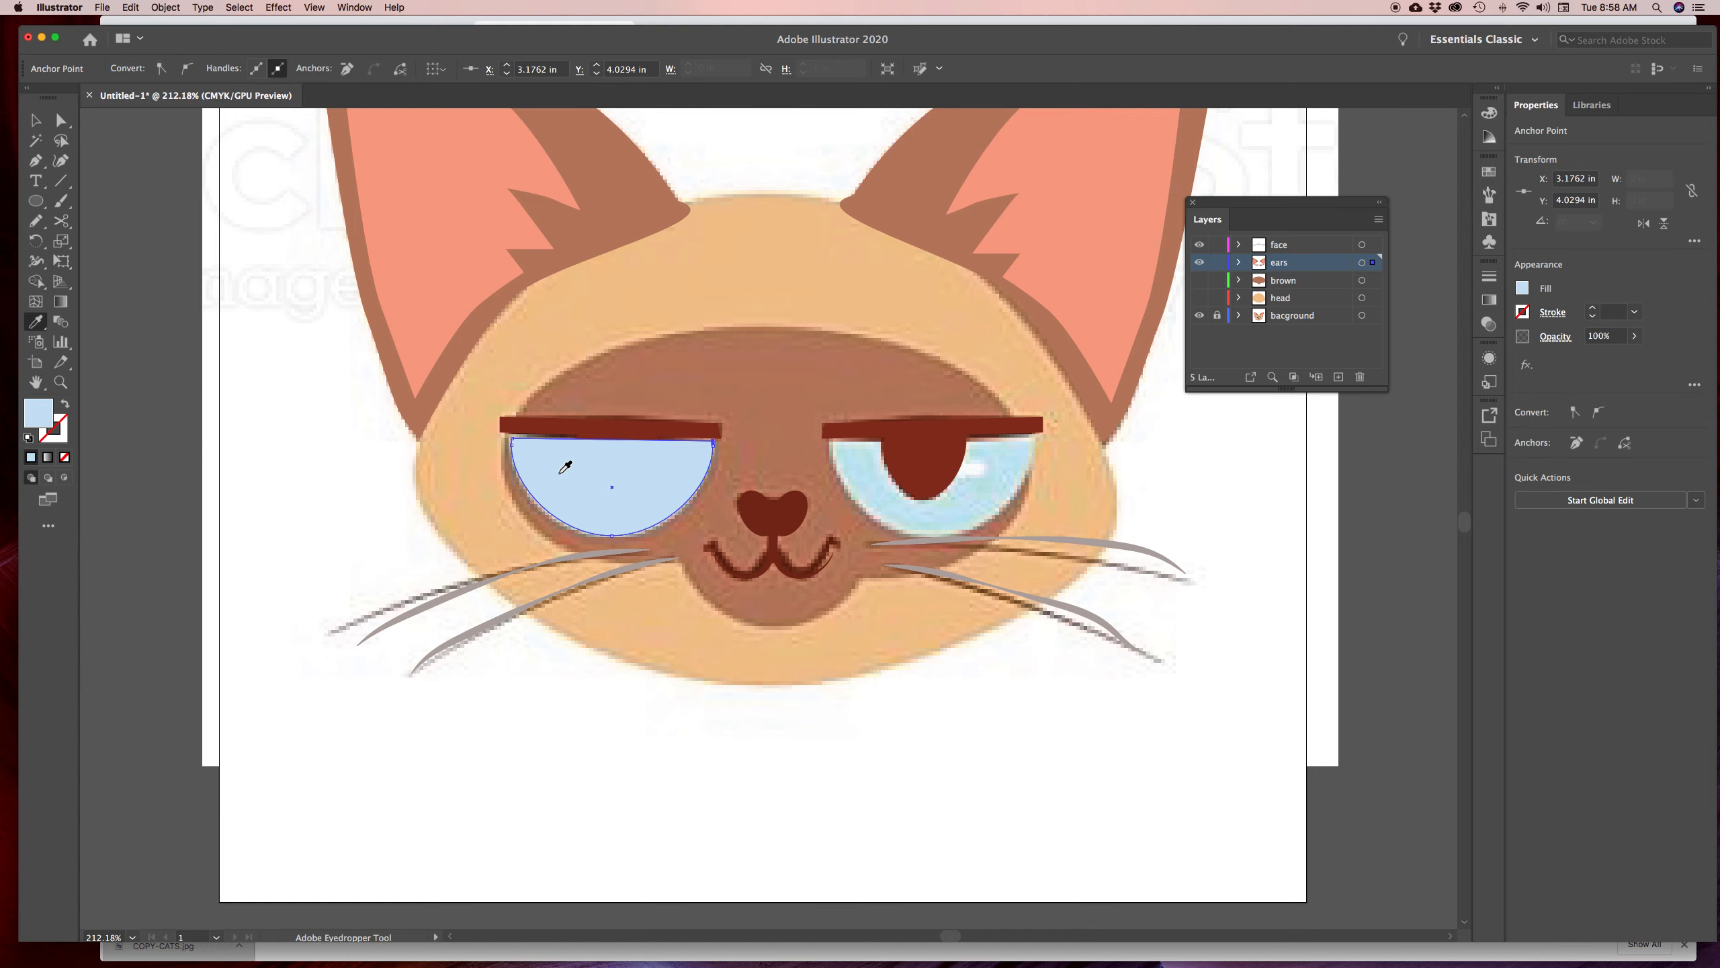
Duplicate the light blue eyeball shape horizontally onto the right eye
{"action": "left_click", "coordinate": [35, 119]}
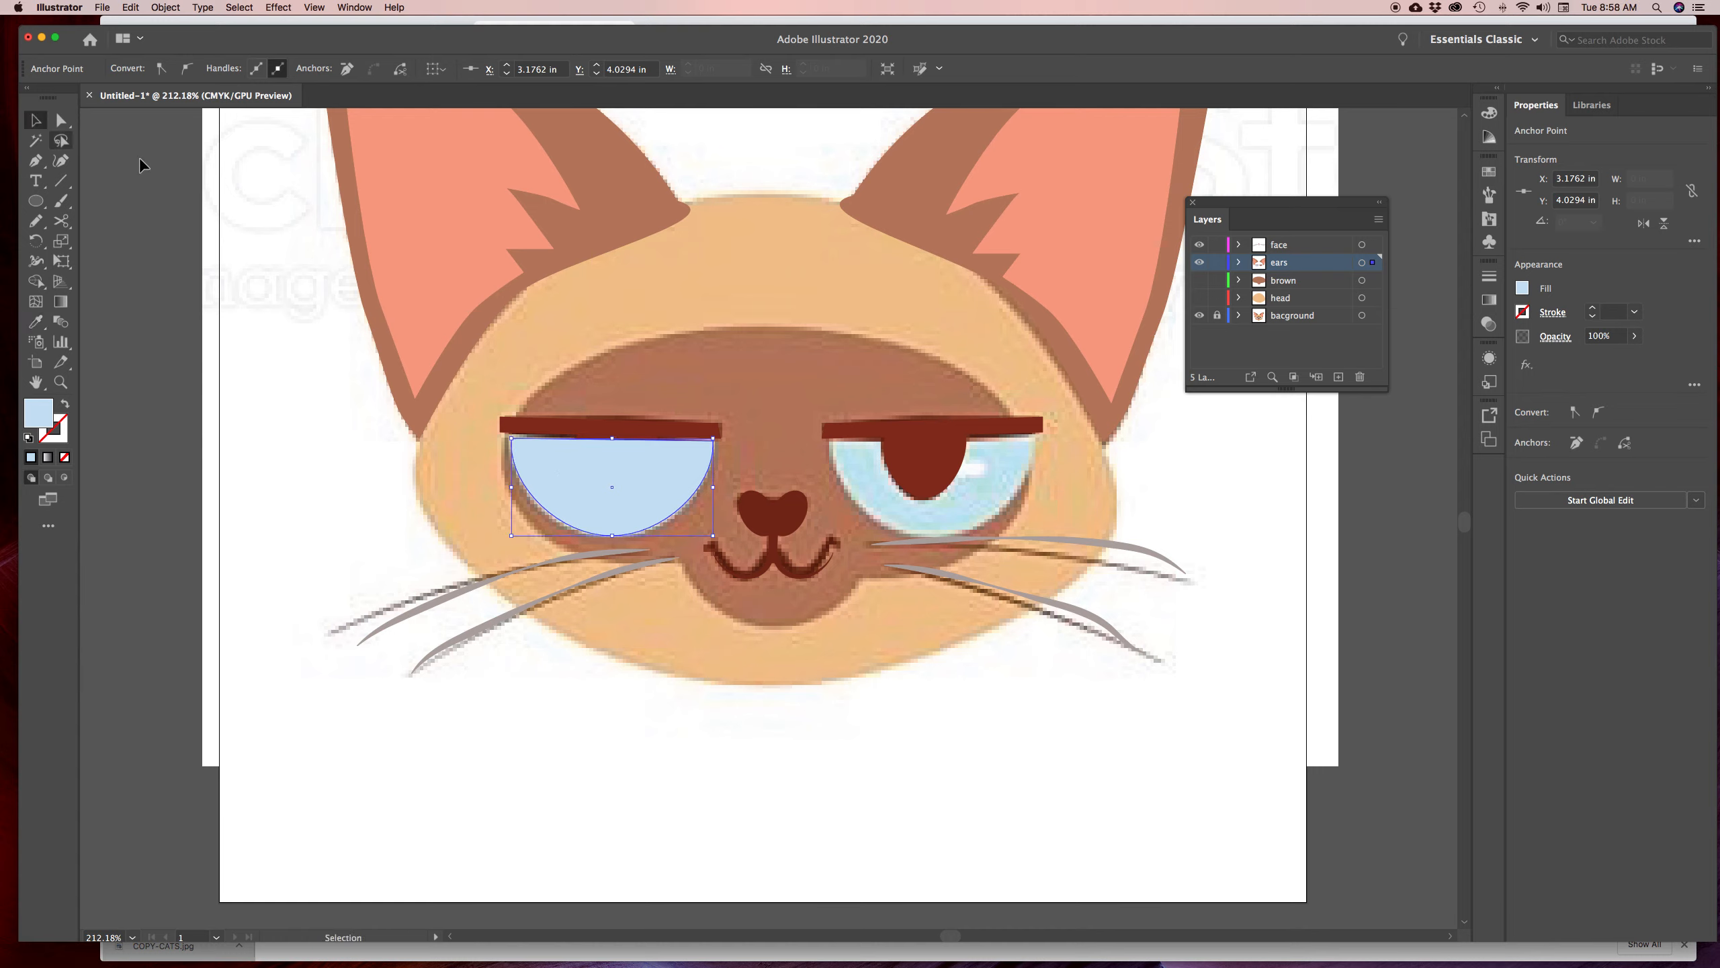
{"action": "left_click", "coordinate": [558, 500]}
{"action": "left_click_drag", "start_coordinate": [557, 498], "coordinate": [880, 503]}
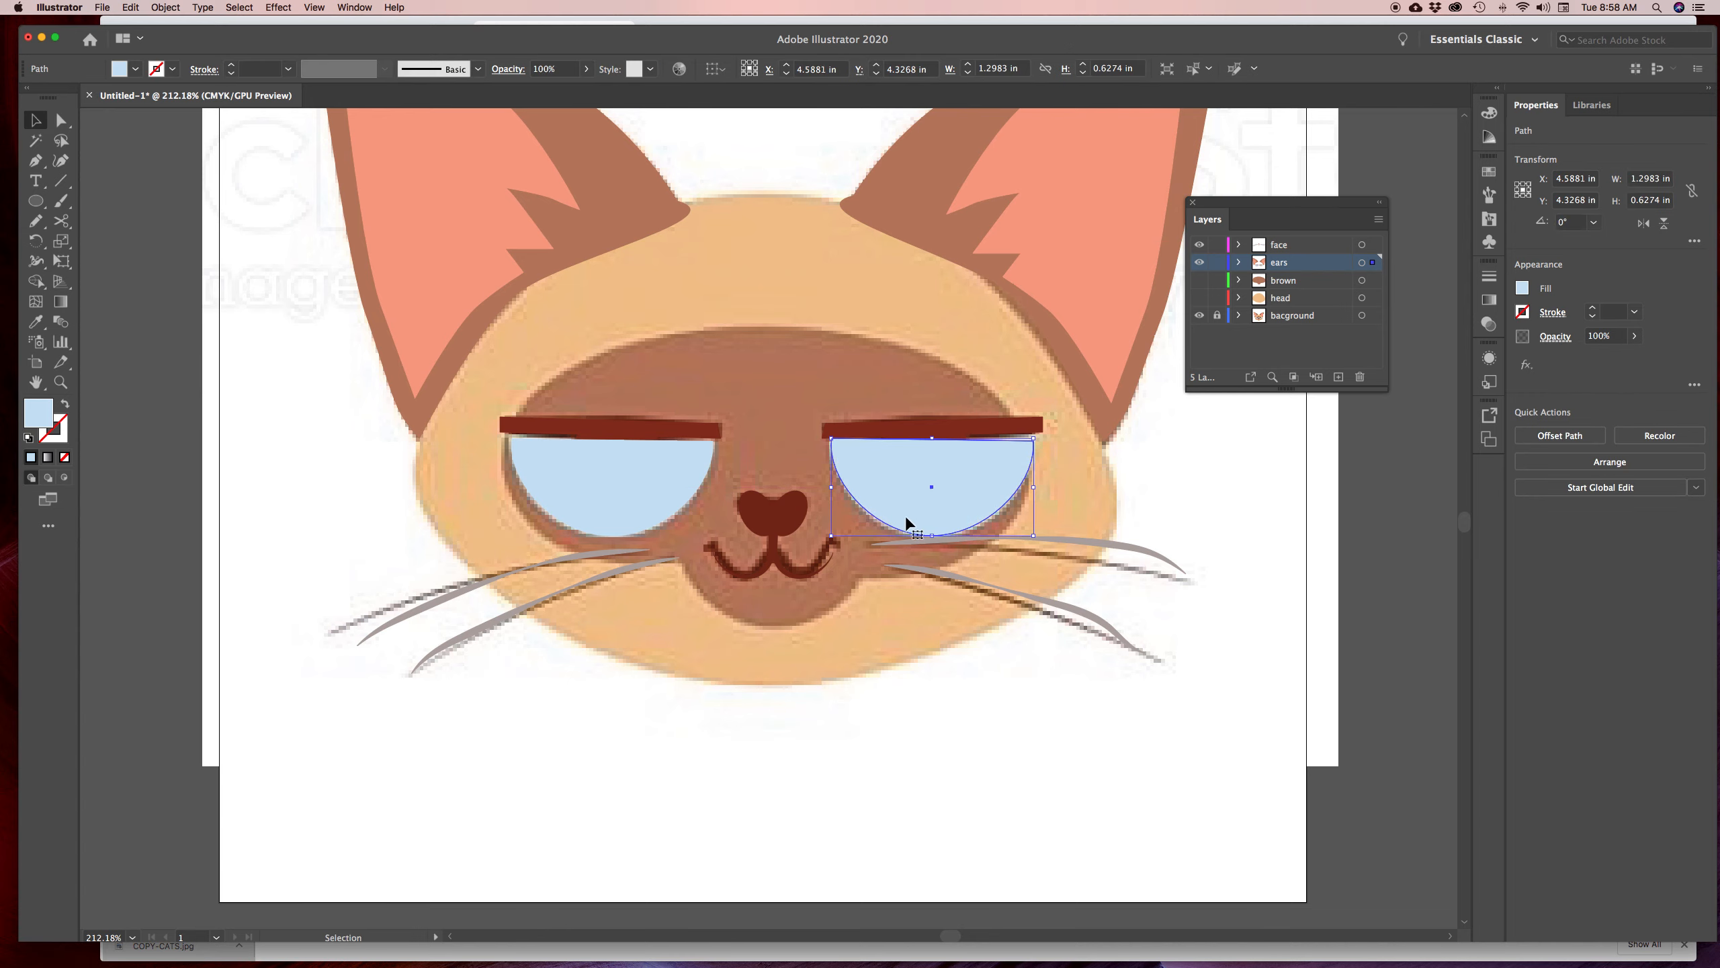
Select both light blue eyeball shapes and send them to the back, behind the pupils
{"action": "left_click", "coordinate": [680, 482], "text": "shift"}
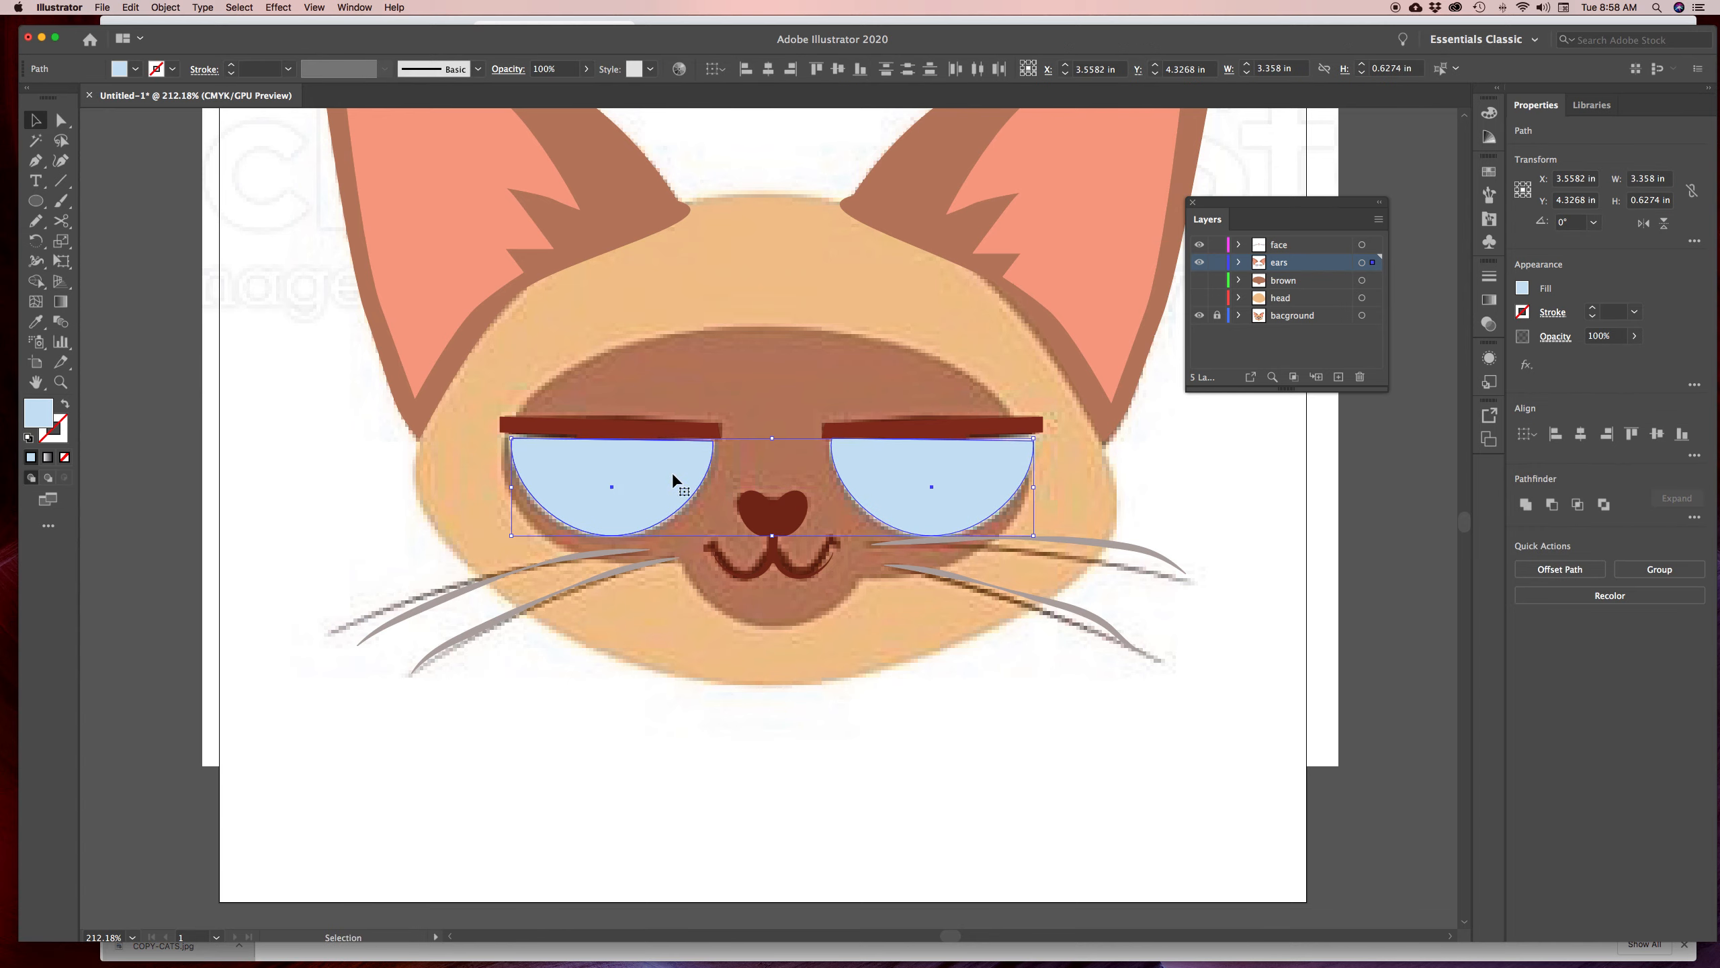
{"action": "left_click", "coordinate": [166, 7]}
{"action": "left_click", "coordinate": [166, 7]}
{"action": "left_click", "coordinate": [166, 7]}
{"action": "mouse_move", "coordinate": [172, 39]}
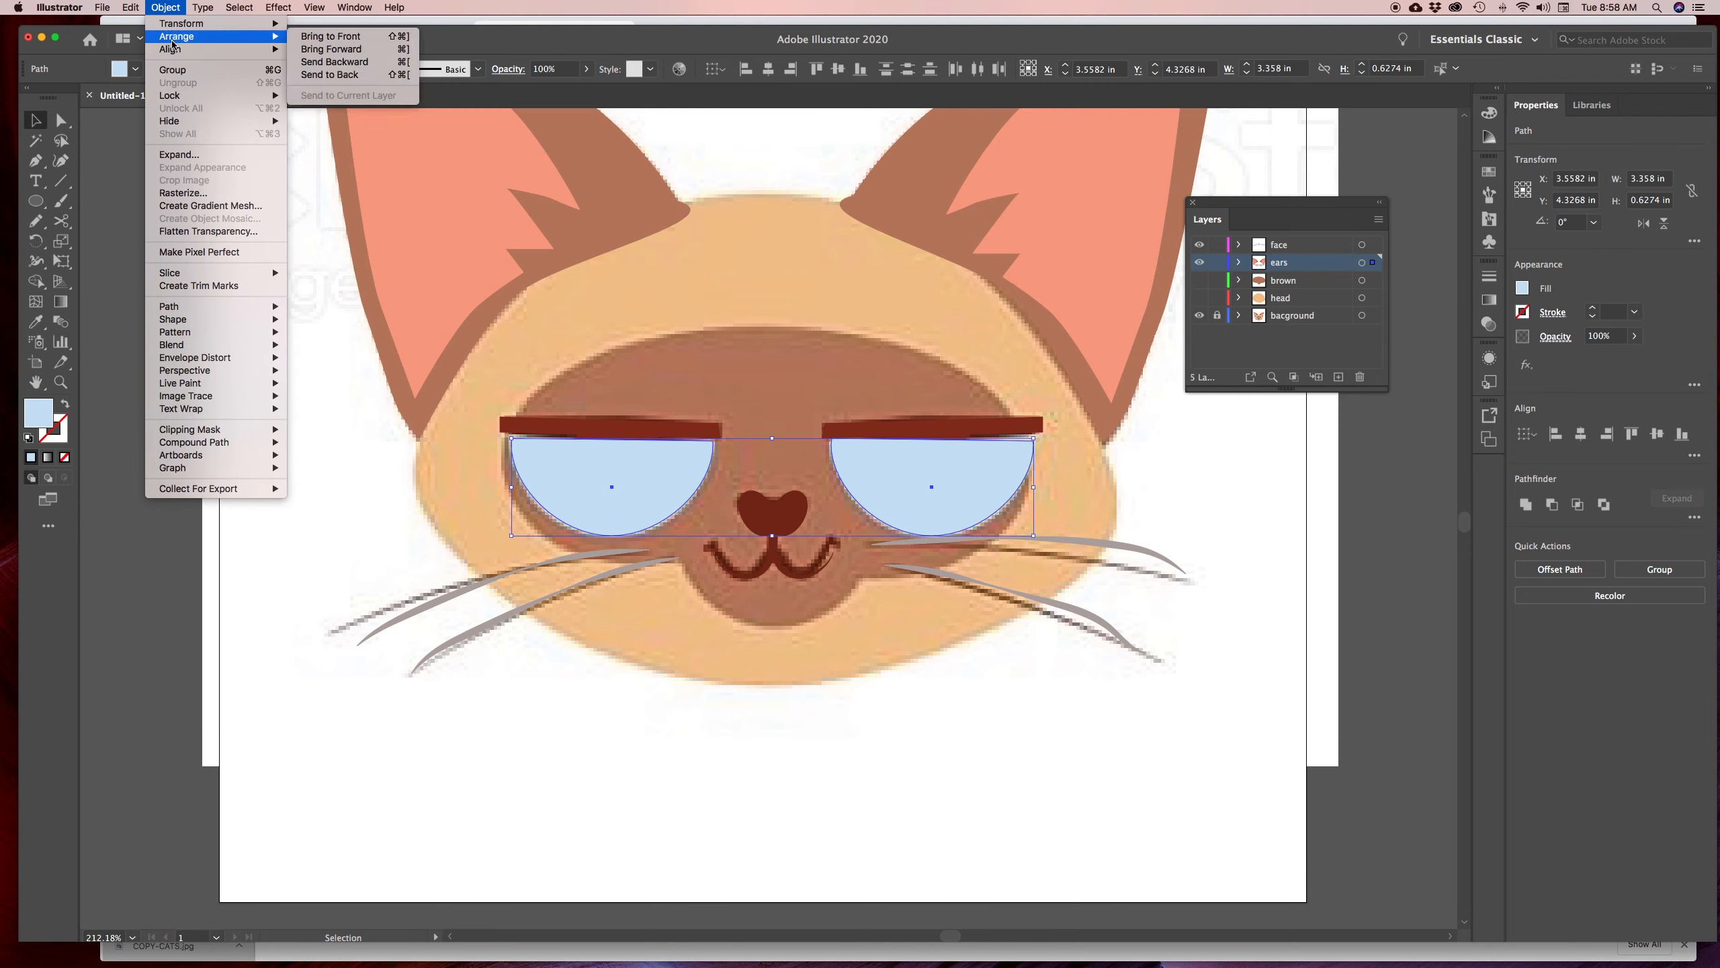
{"action": "left_click", "coordinate": [332, 76]}
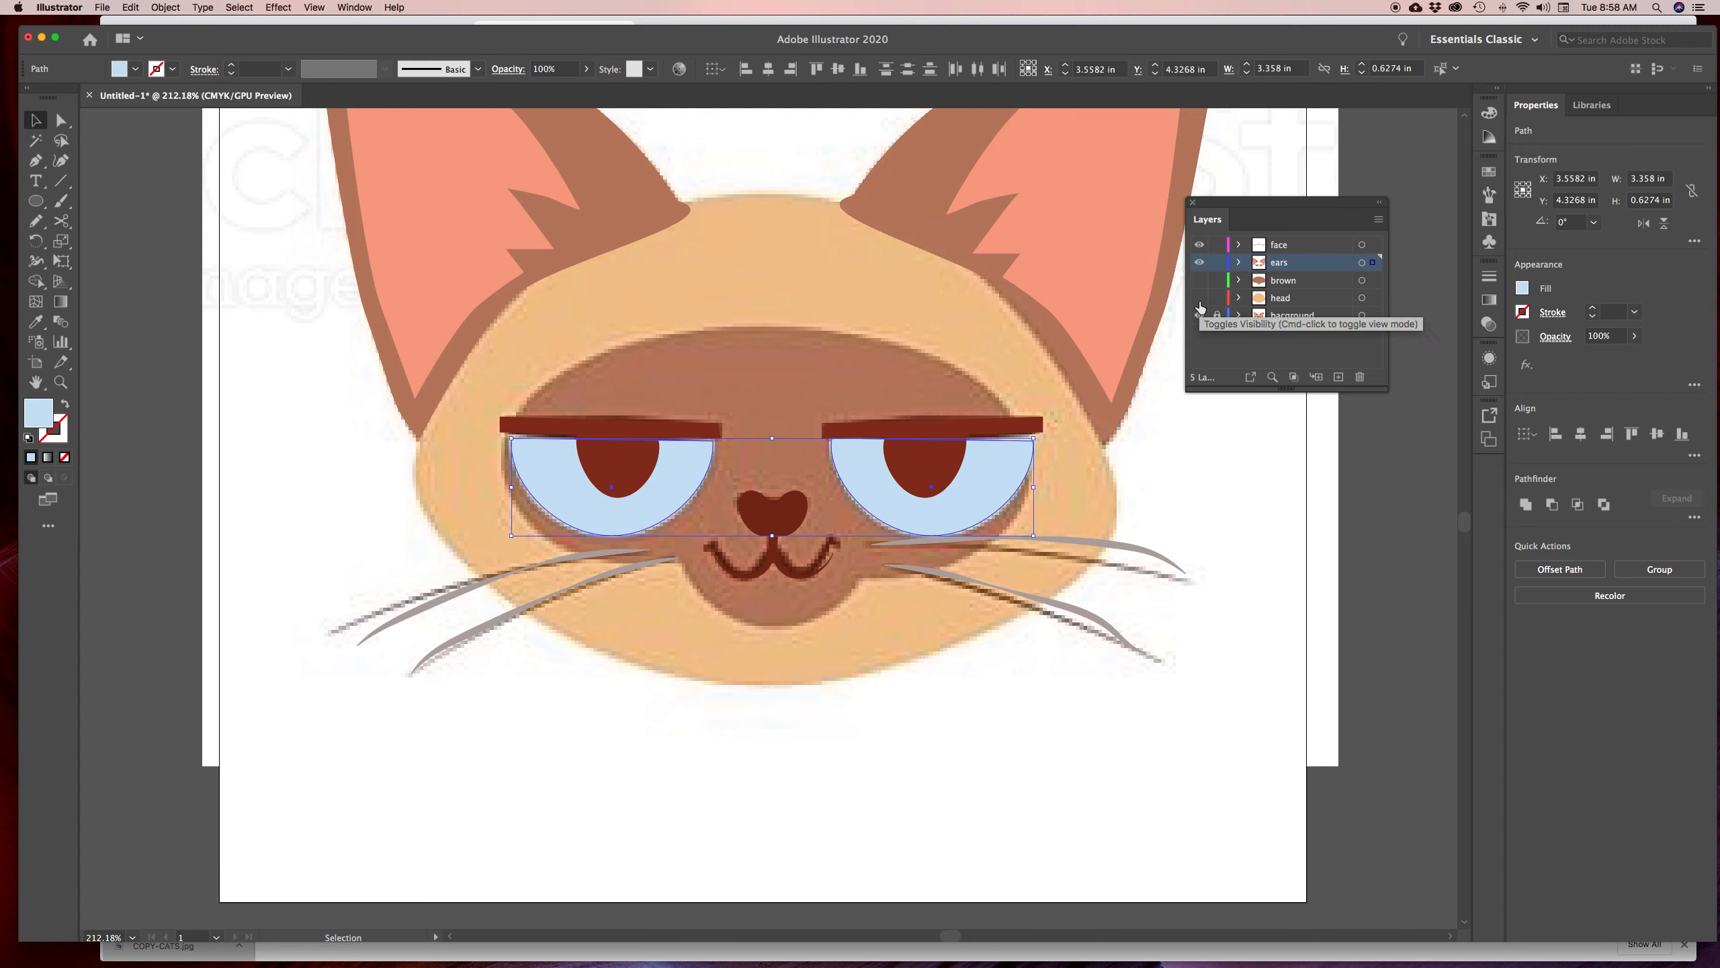
Hide the face and ears layers and make the face layer active
{"action": "left_click", "coordinate": [1199, 248]}
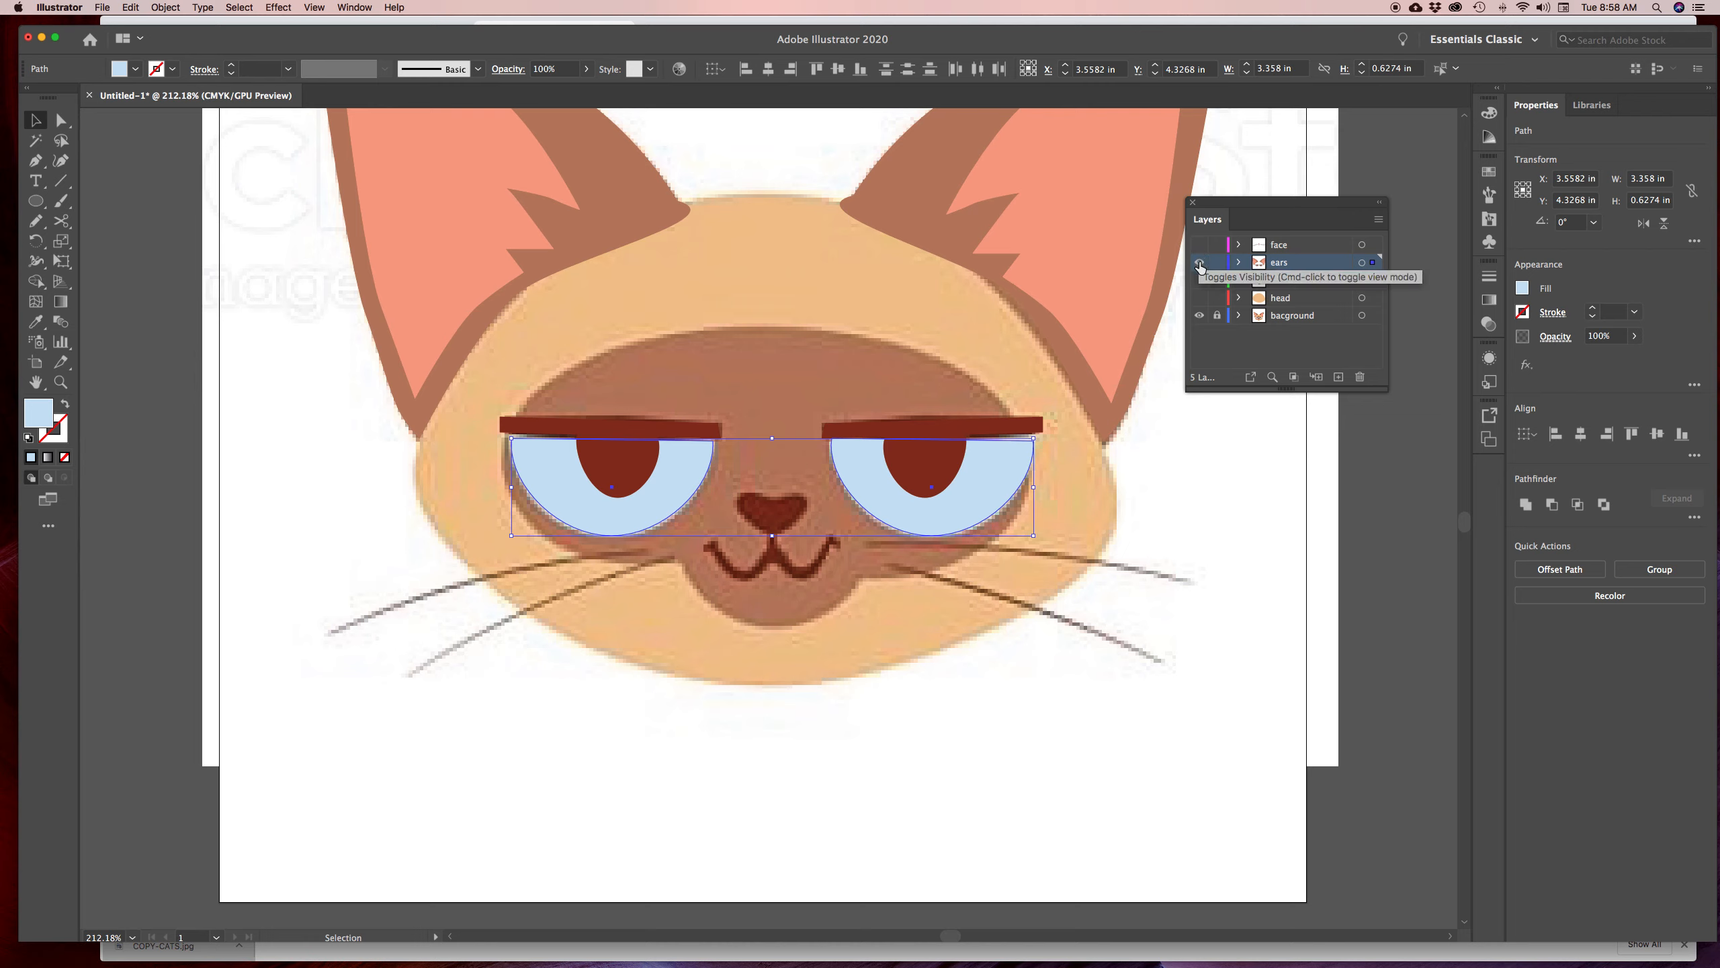
{"action": "left_click", "coordinate": [1200, 263]}
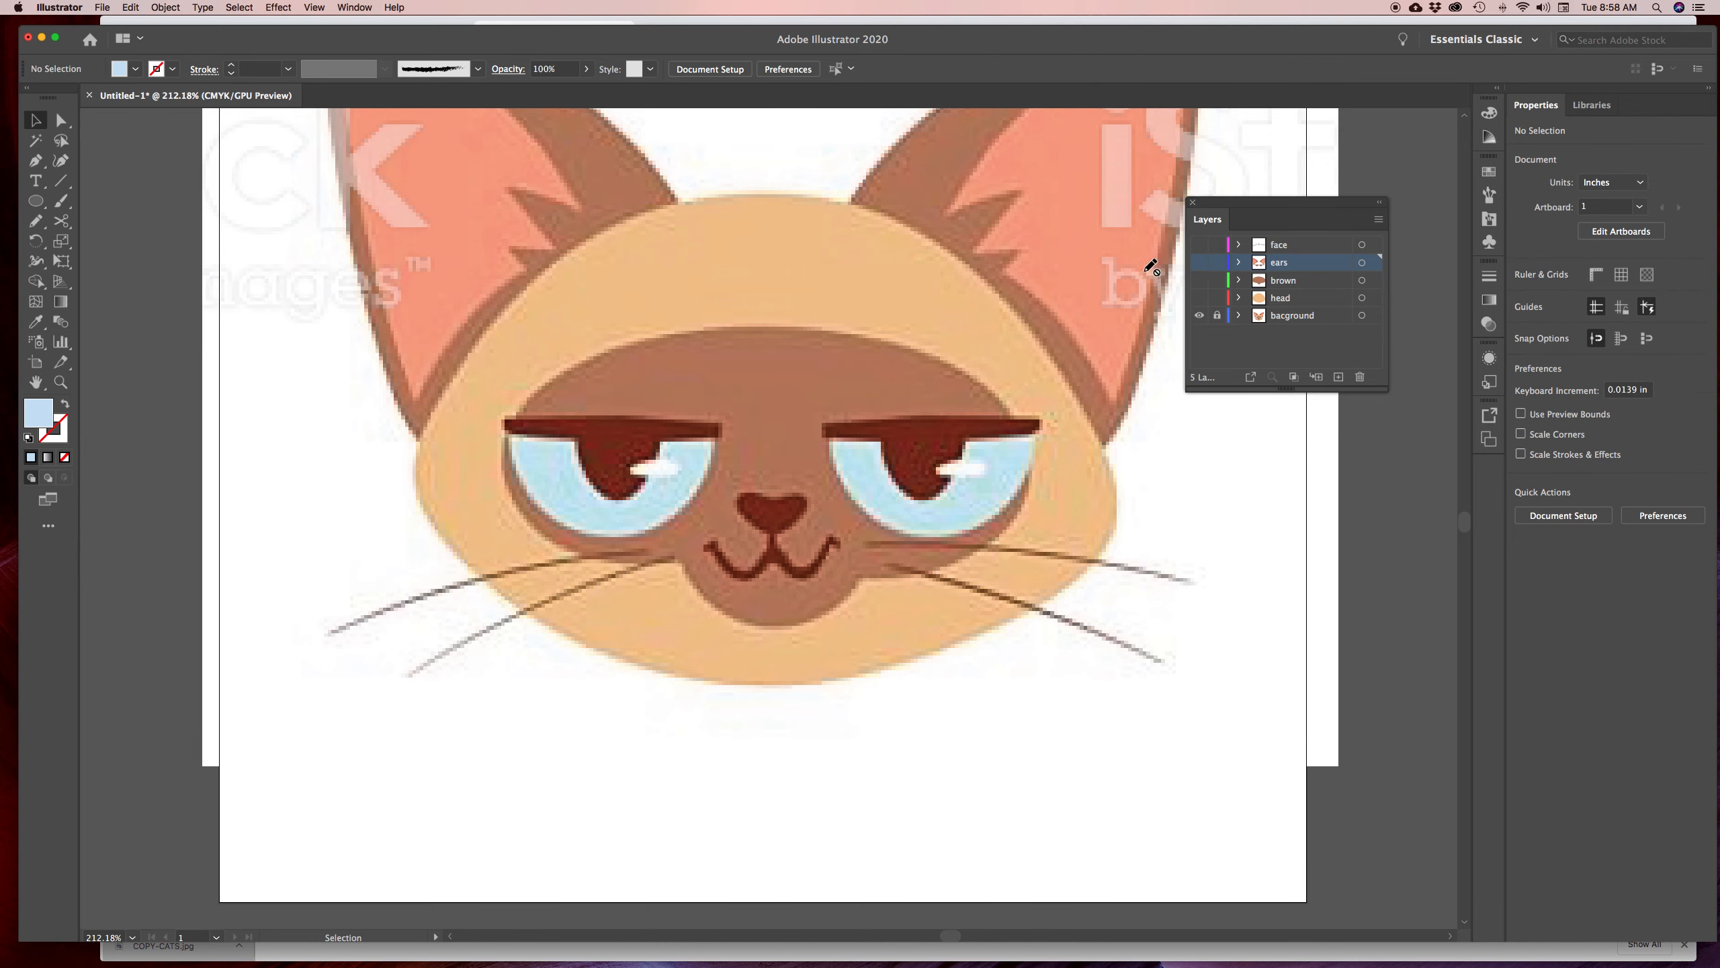
{"action": "left_click", "coordinate": [1299, 246]}
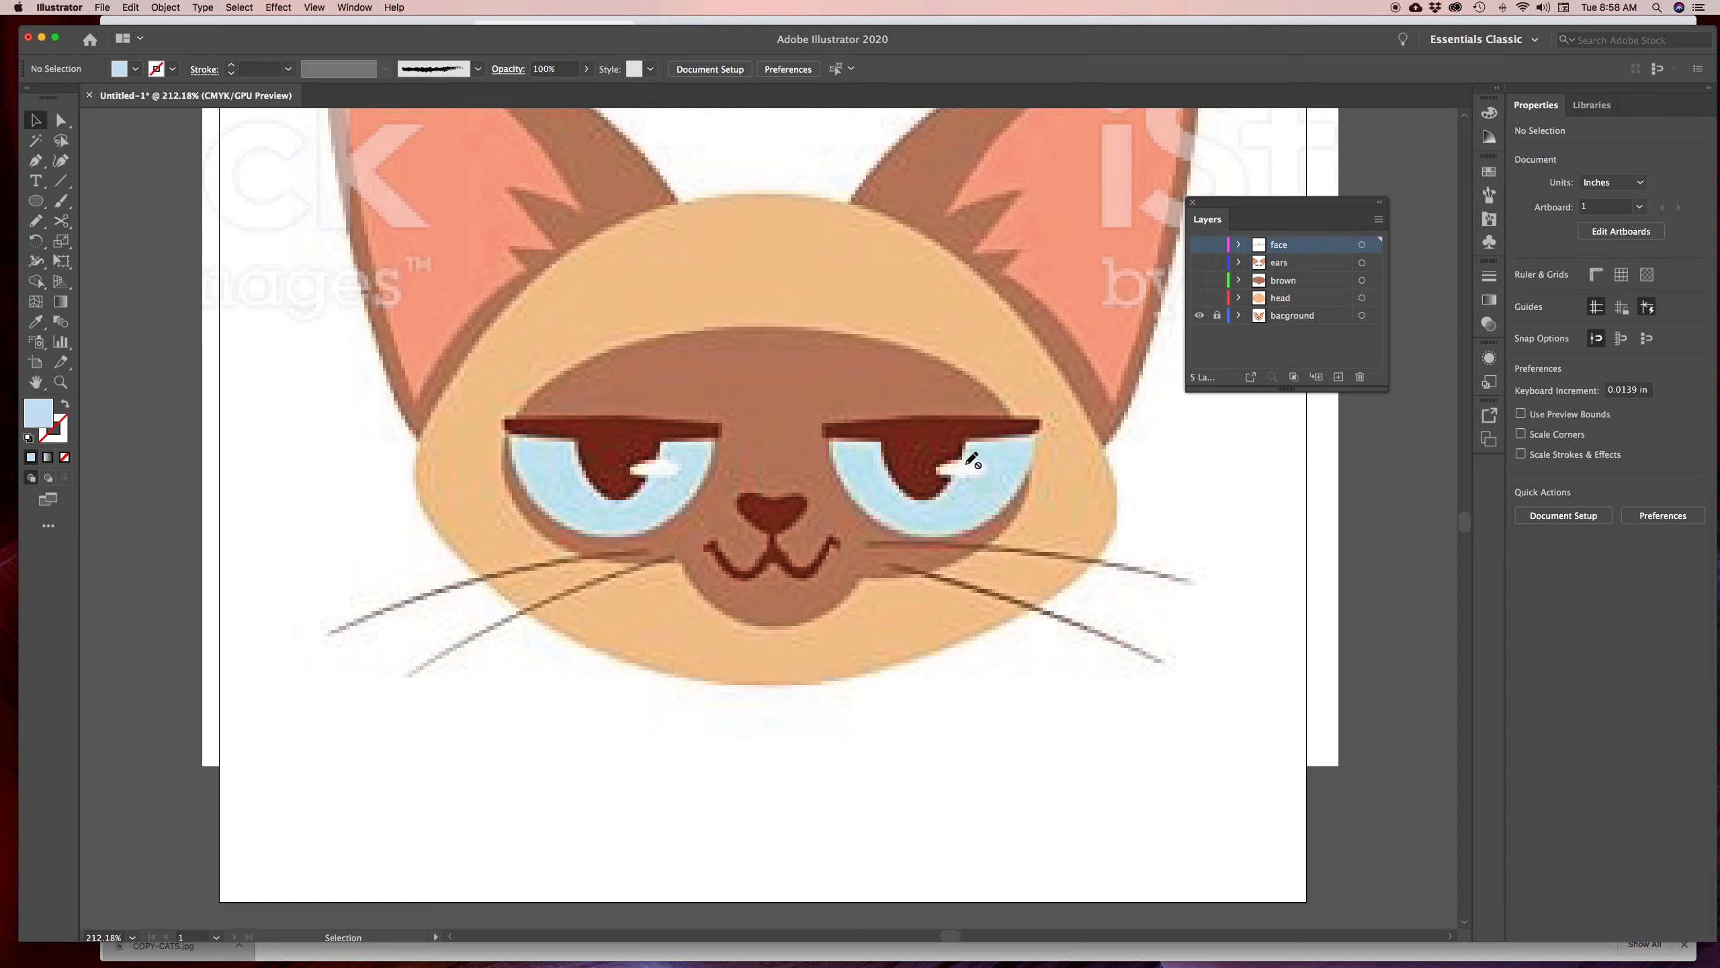
Show the face layer and draw an ellipse about 0.32 by 0.11 in over the right eye's highlight
{"action": "left_click", "coordinate": [38, 201]}
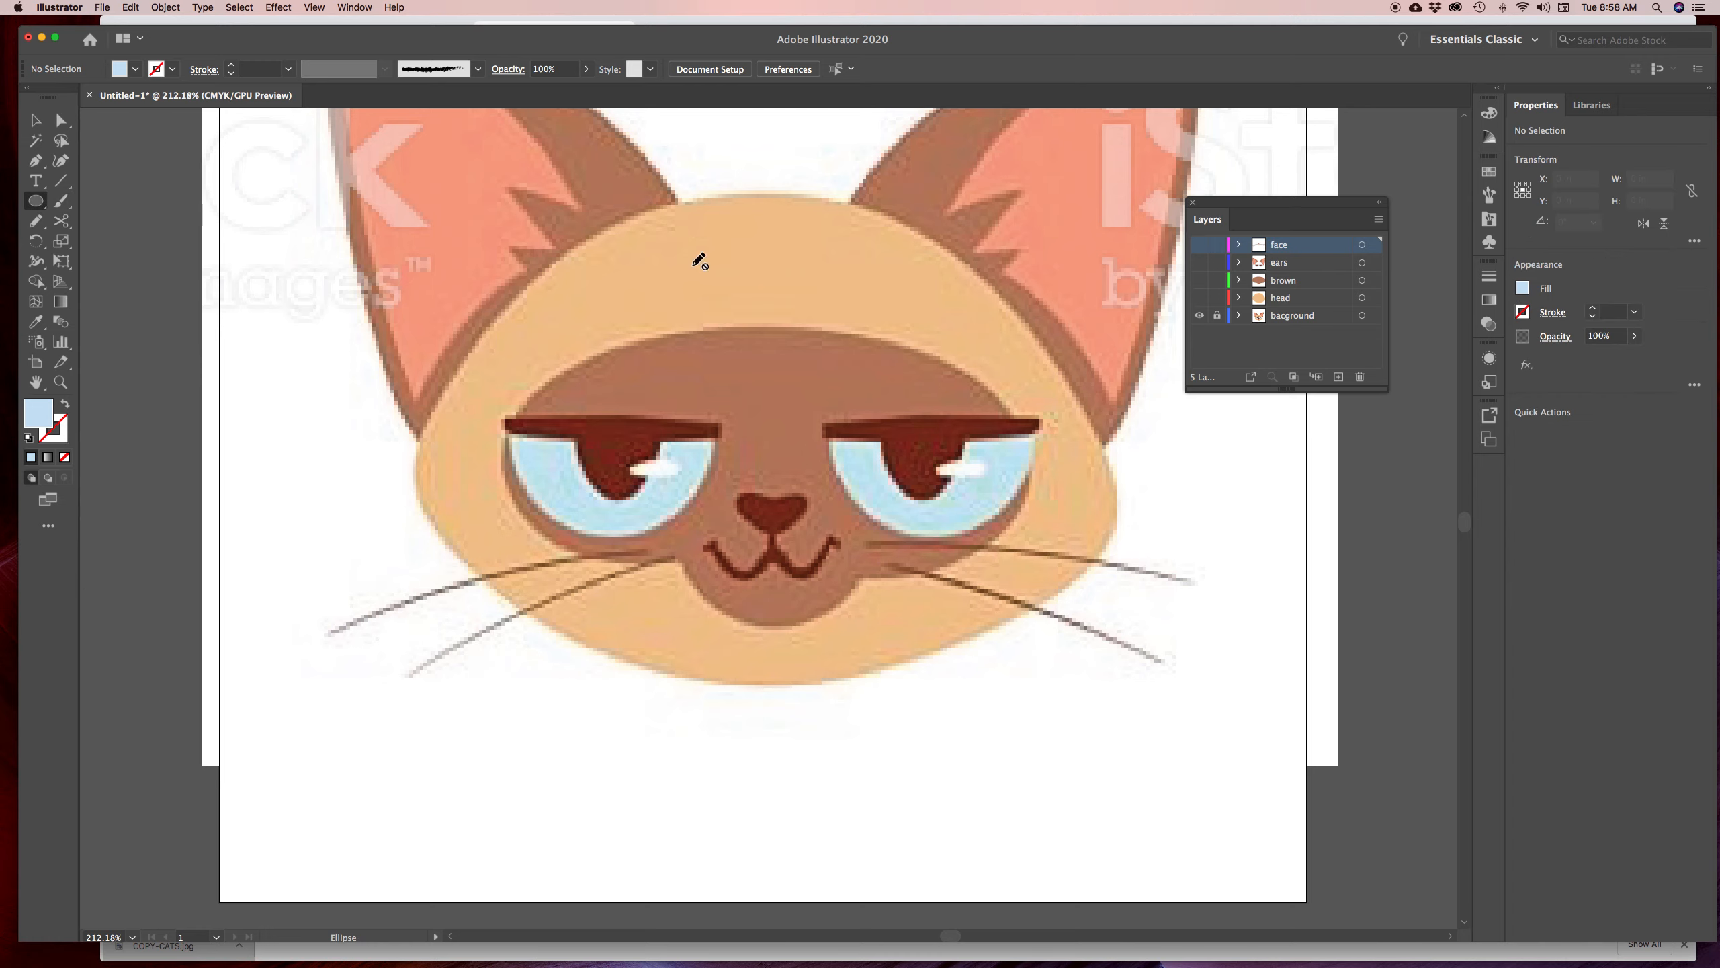
{"action": "left_click", "coordinate": [1200, 245]}
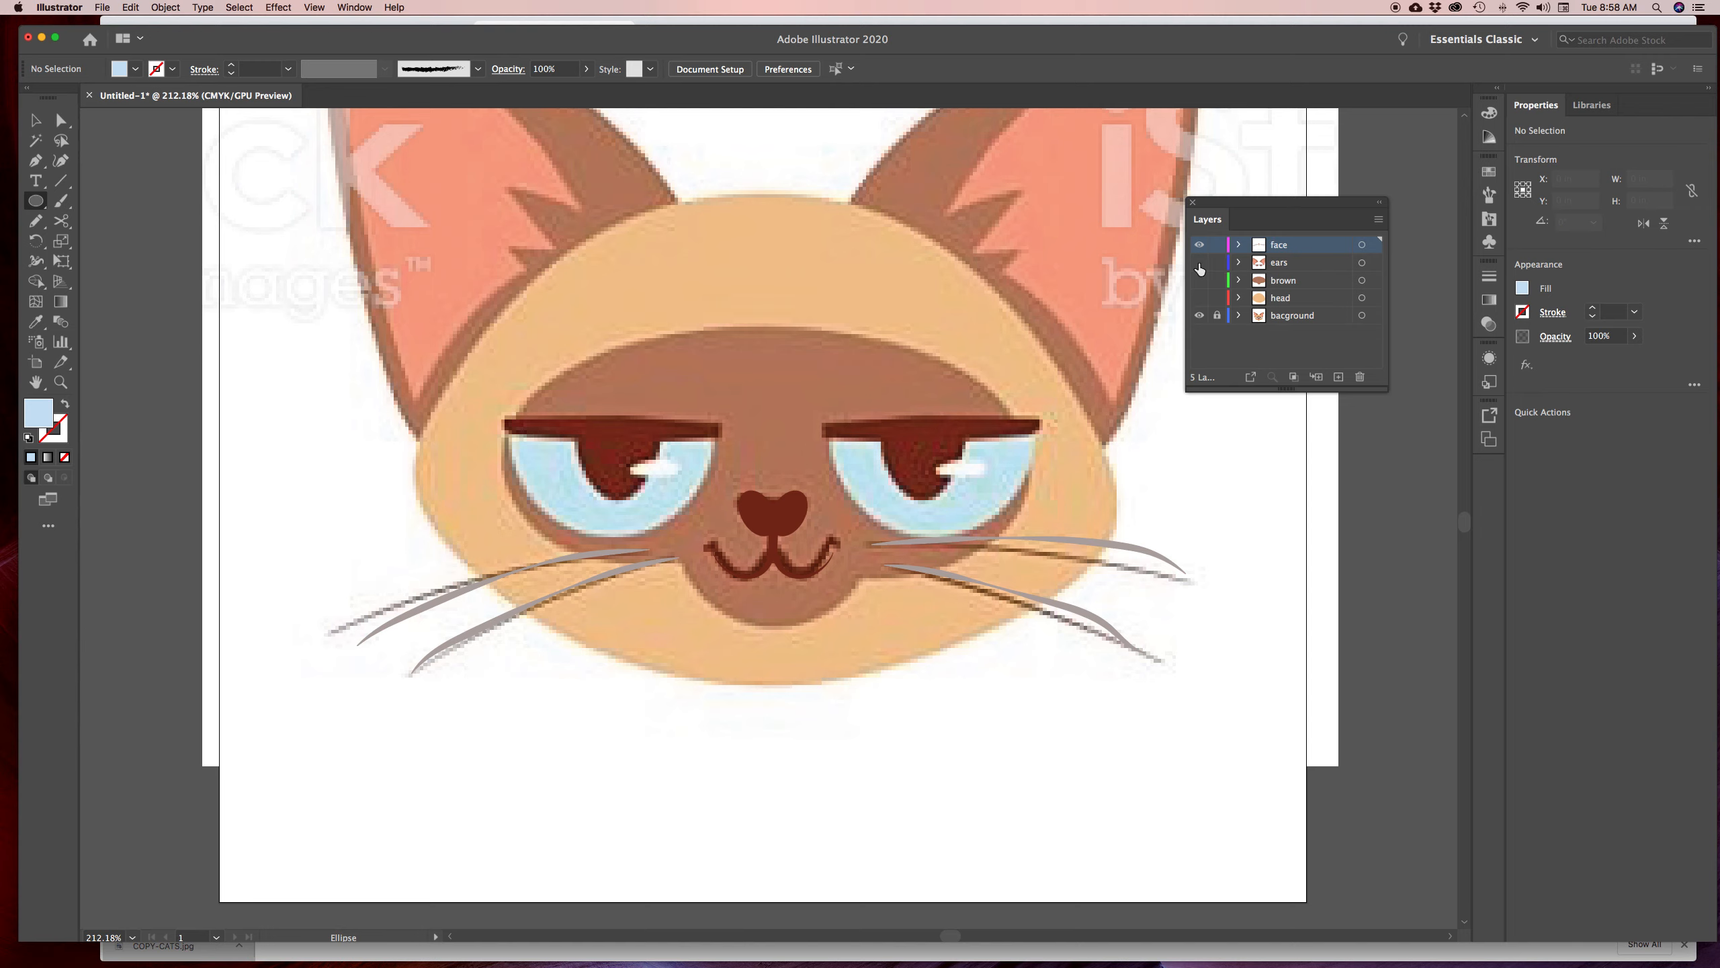
{"action": "left_click", "coordinate": [1200, 263]}
{"action": "left_click", "coordinate": [1200, 263]}
{"action": "left_click_drag", "start_coordinate": [940, 463], "coordinate": [990, 477]}
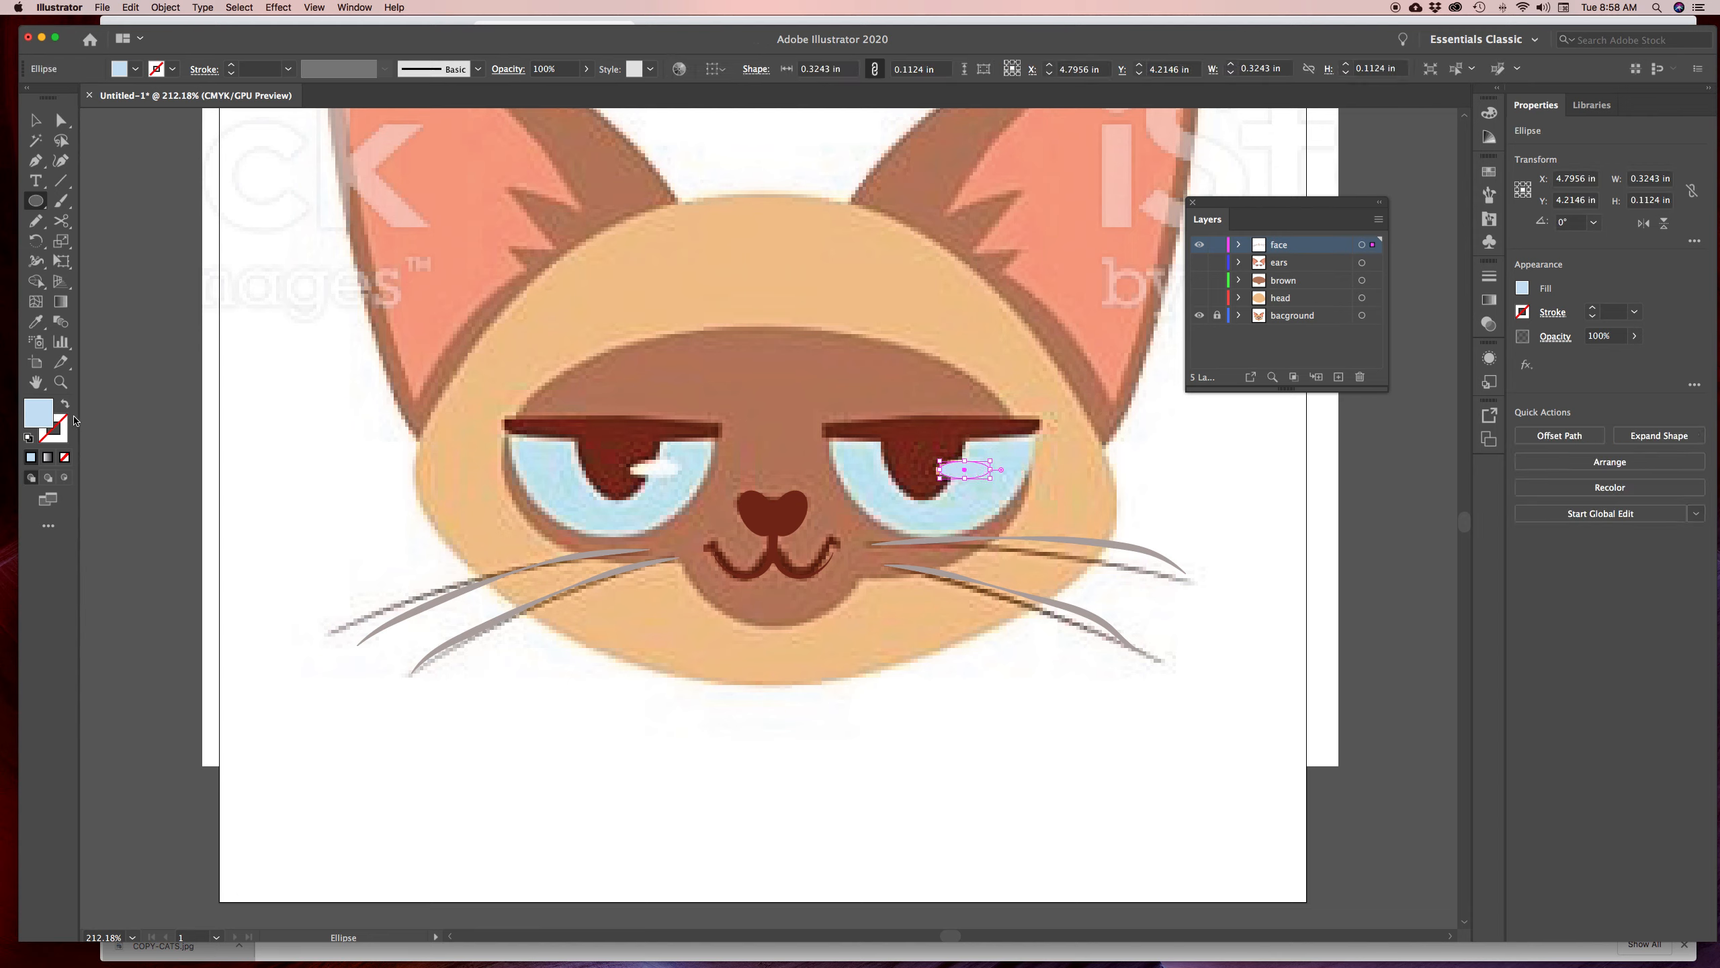
Give the highlight ellipse a white fill and no stroke
{"action": "left_click", "coordinate": [28, 440]}
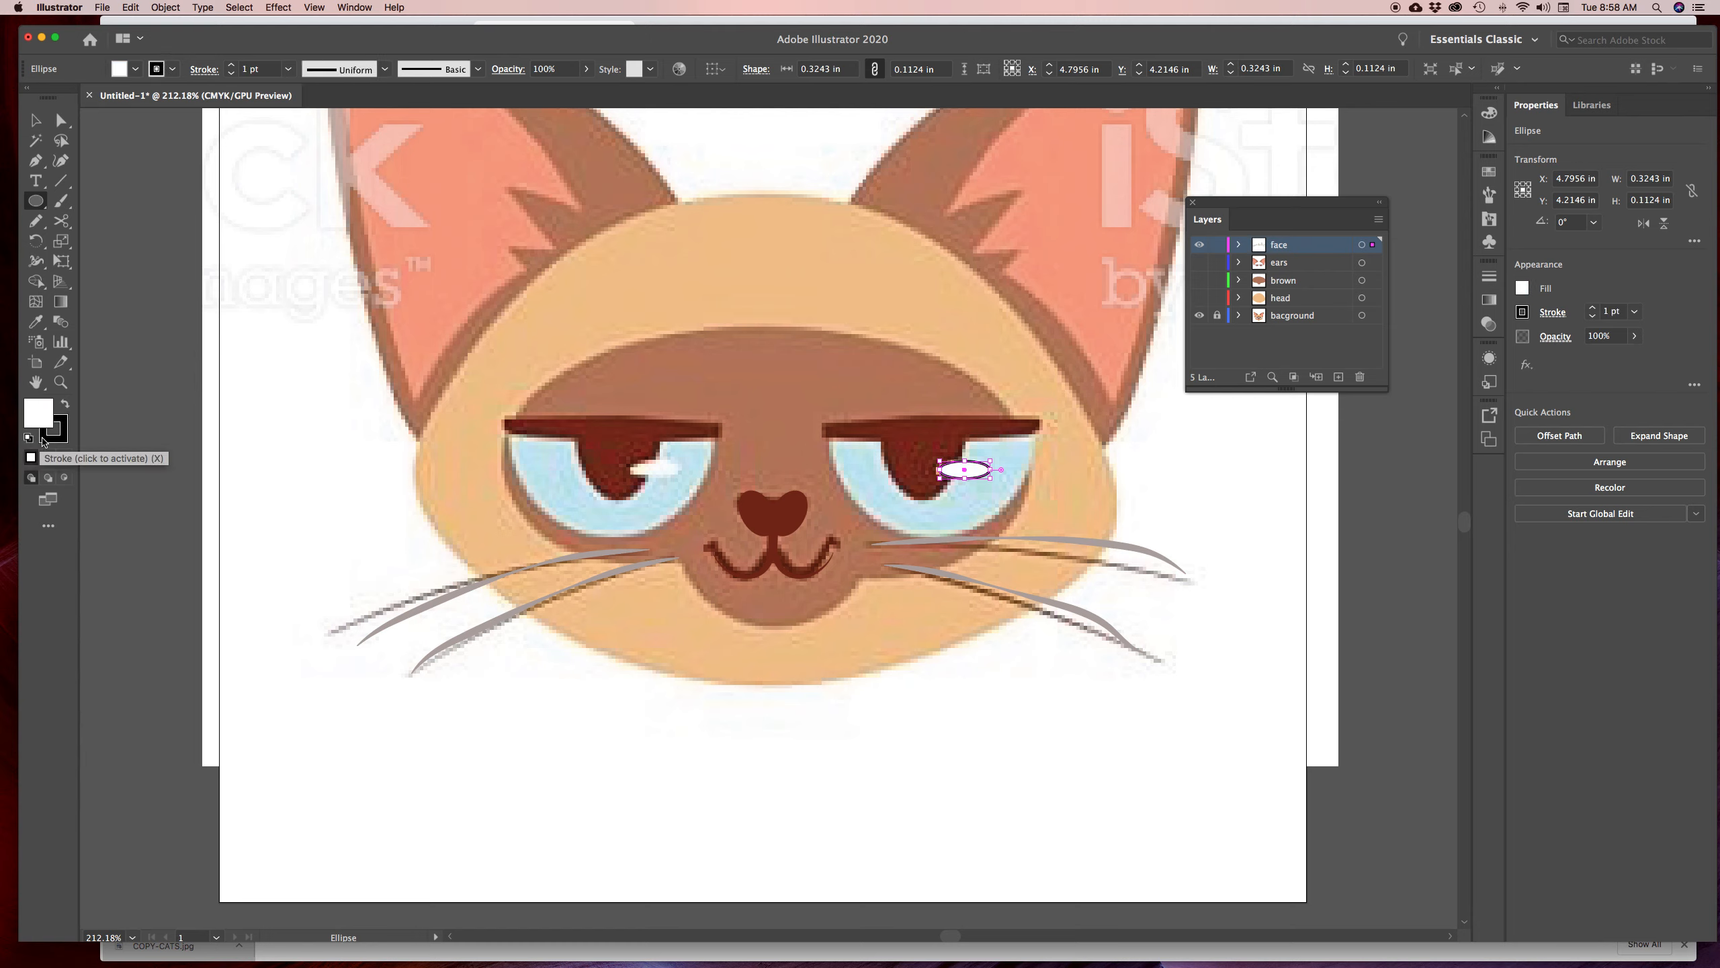
{"action": "left_click", "coordinate": [65, 439]}
{"action": "left_click", "coordinate": [65, 459]}
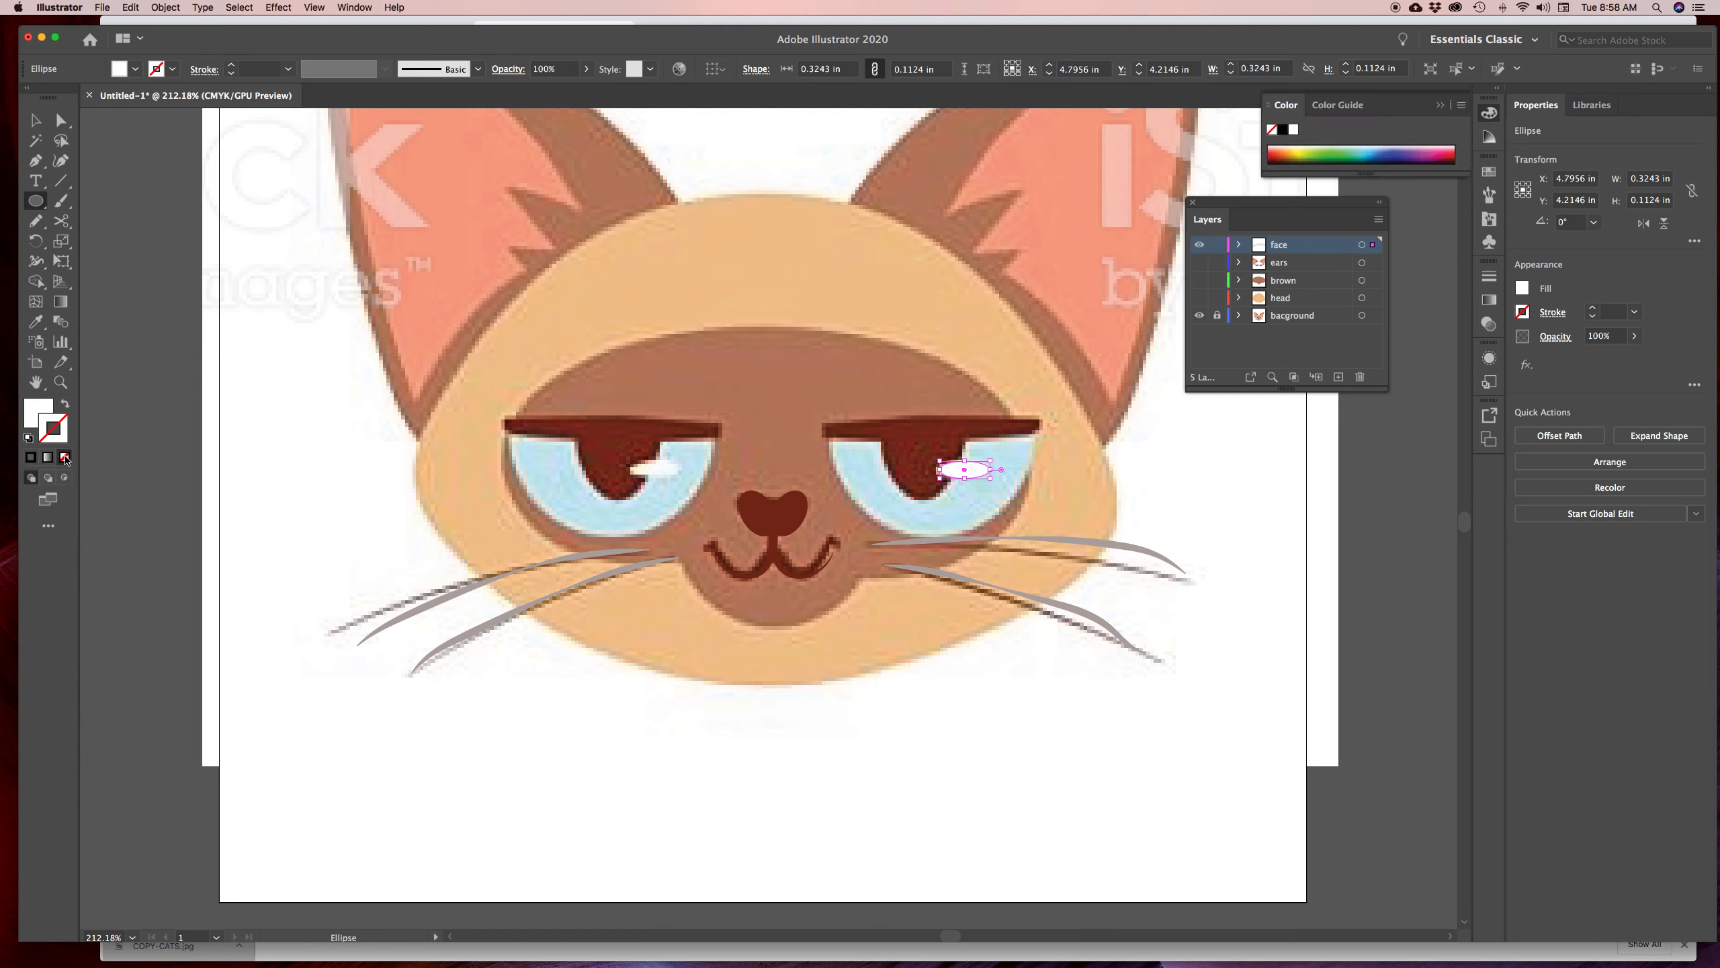
Place the white highlight ellipse on the left eye and duplicate it horizontally onto the right eye
{"action": "left_click", "coordinate": [35, 119]}
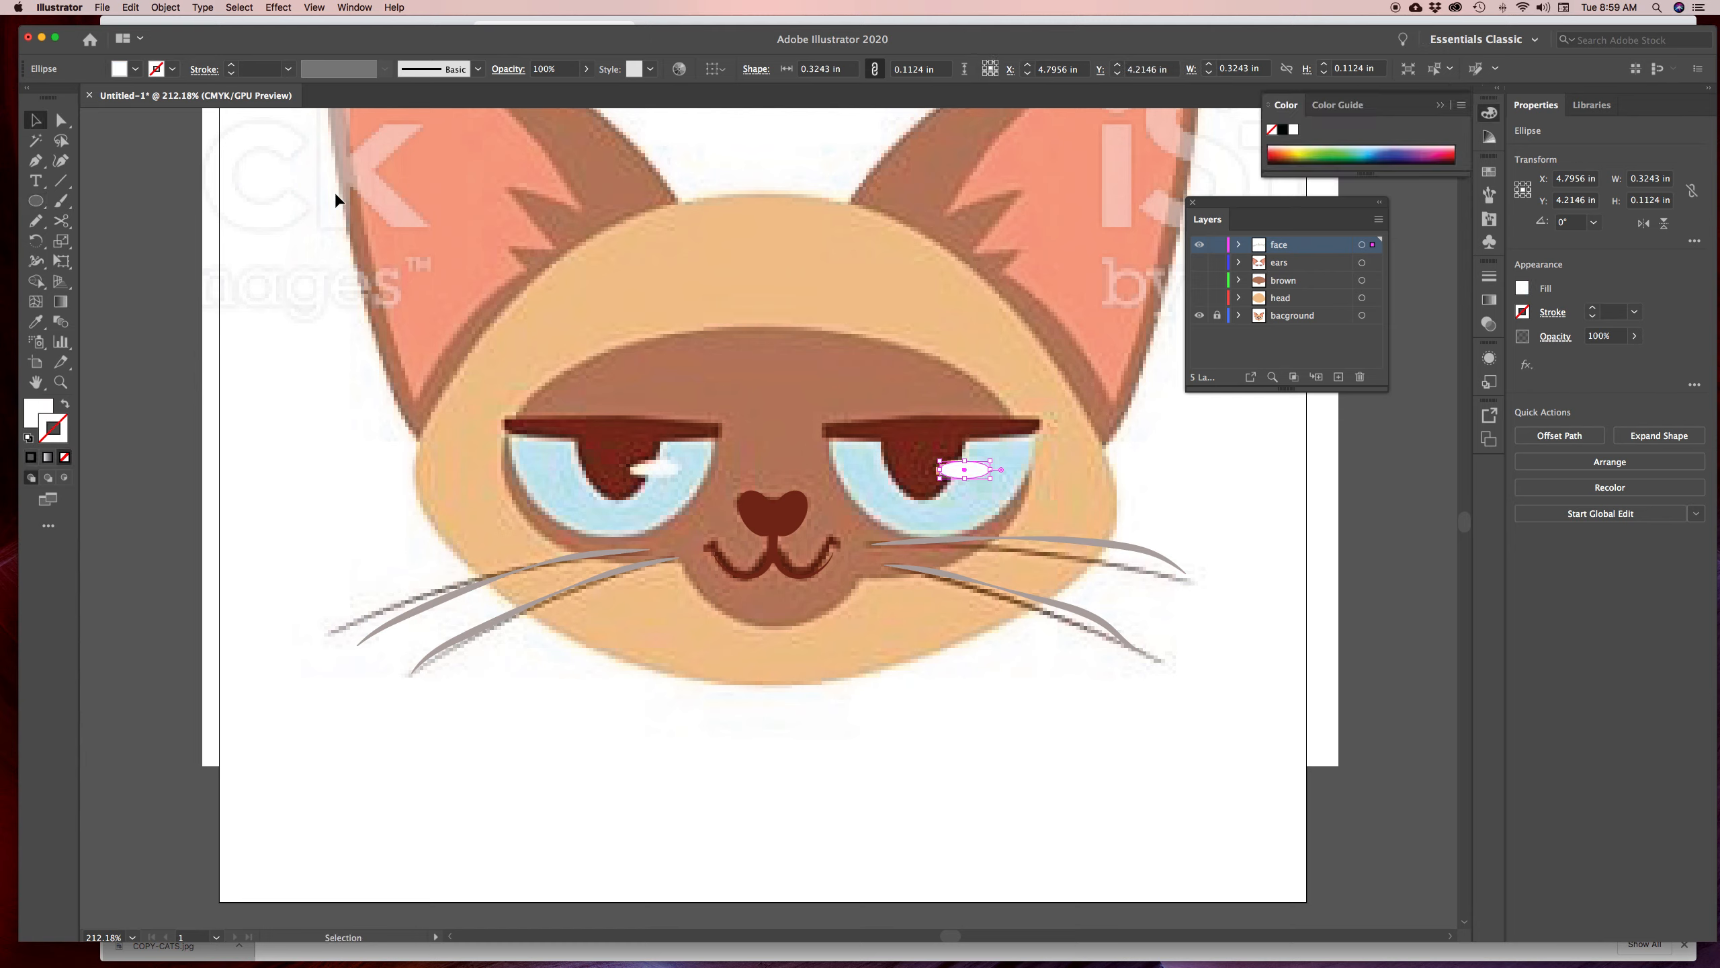
{"action": "left_click_drag", "start_coordinate": [961, 468], "coordinate": [657, 478]}
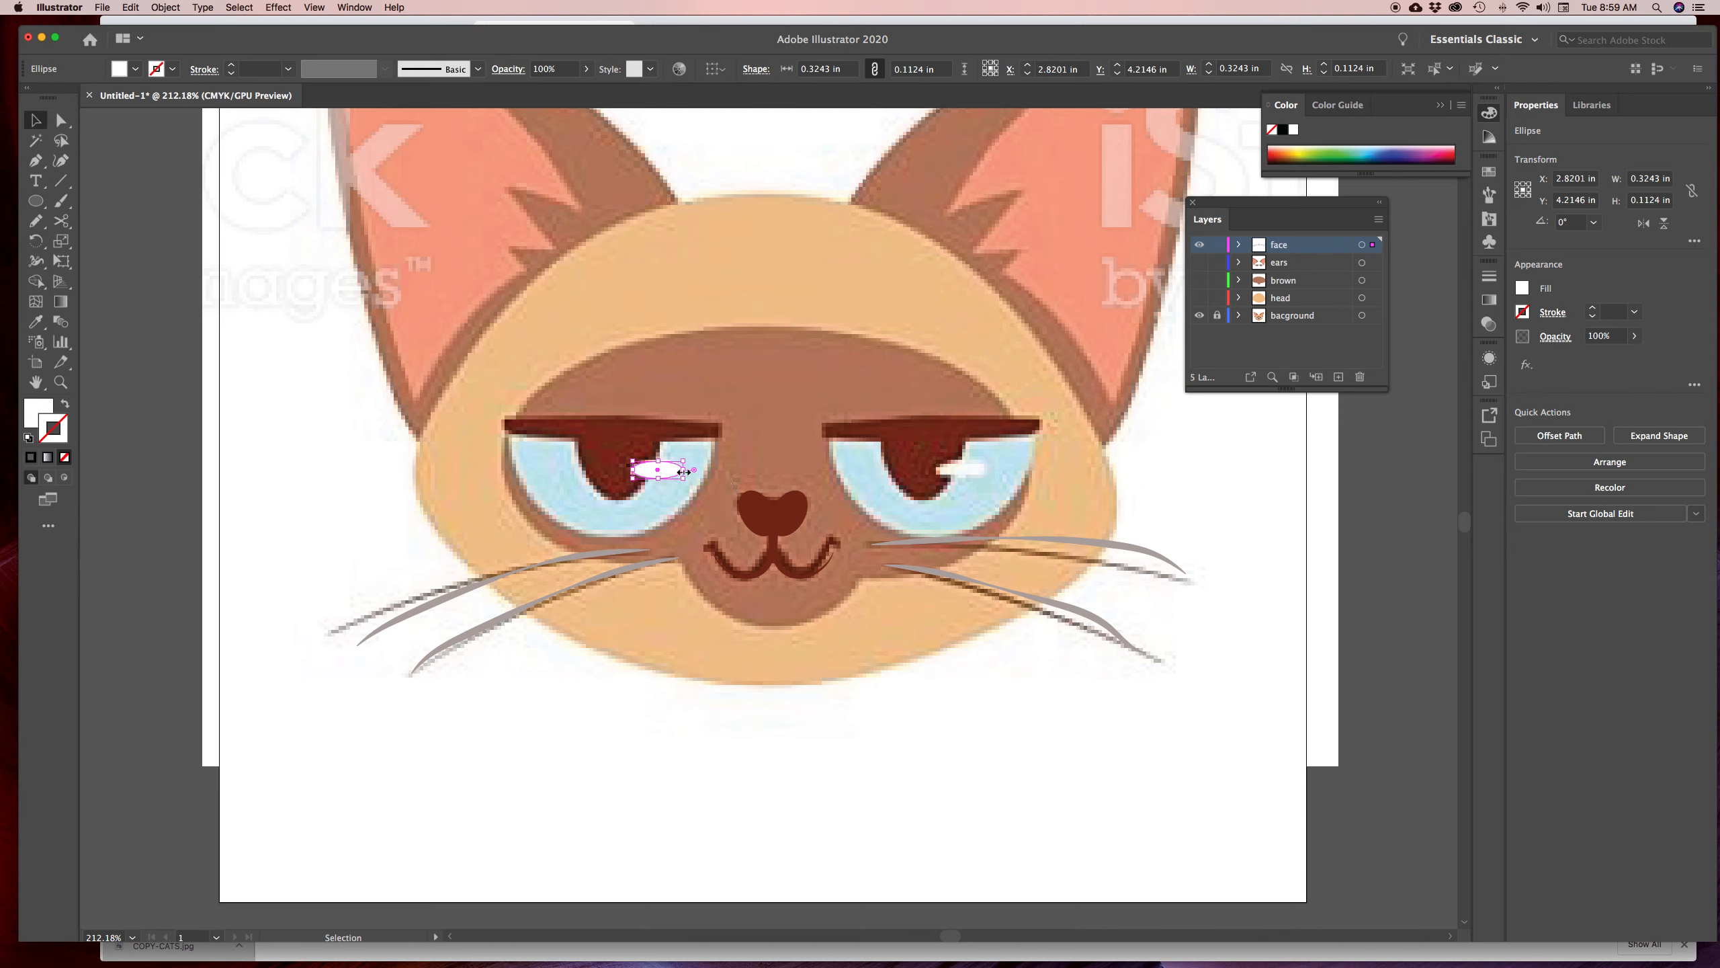
{"action": "left_click", "coordinate": [667, 469], "text": "shift"}
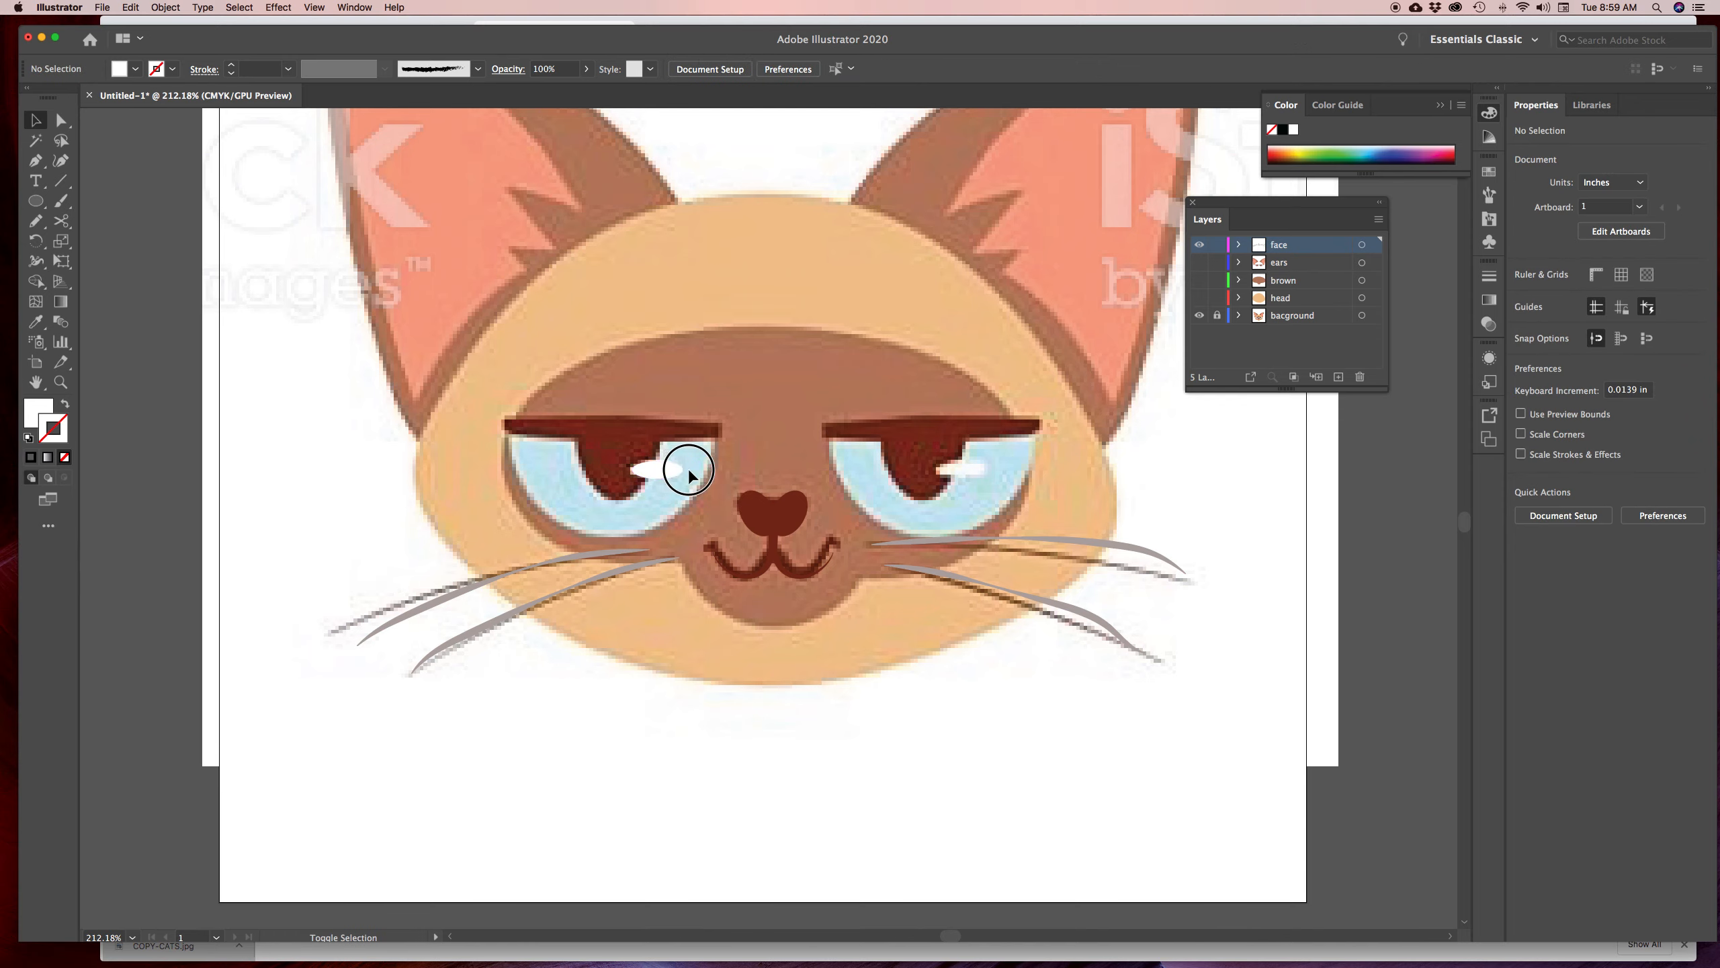
{"action": "left_click_drag", "start_coordinate": [667, 469], "coordinate": [970, 484]}
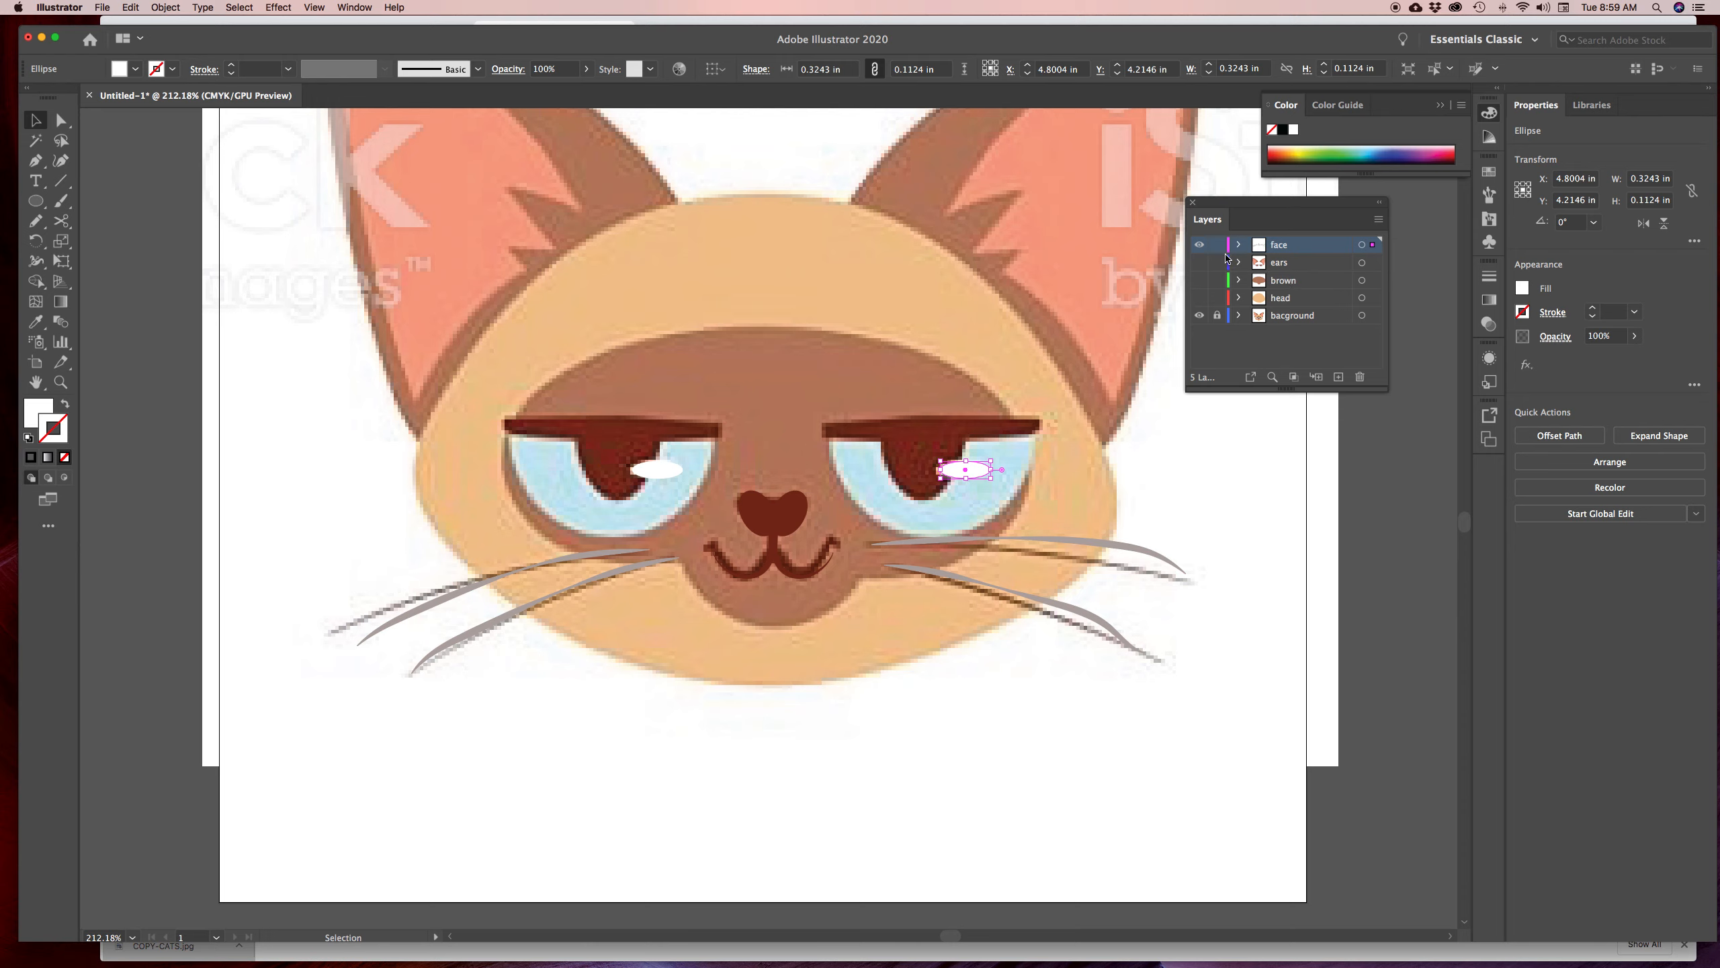
Show the ears, brown and head layers, hide the reference image layer, and clear the selection
{"action": "left_click", "coordinate": [1199, 266]}
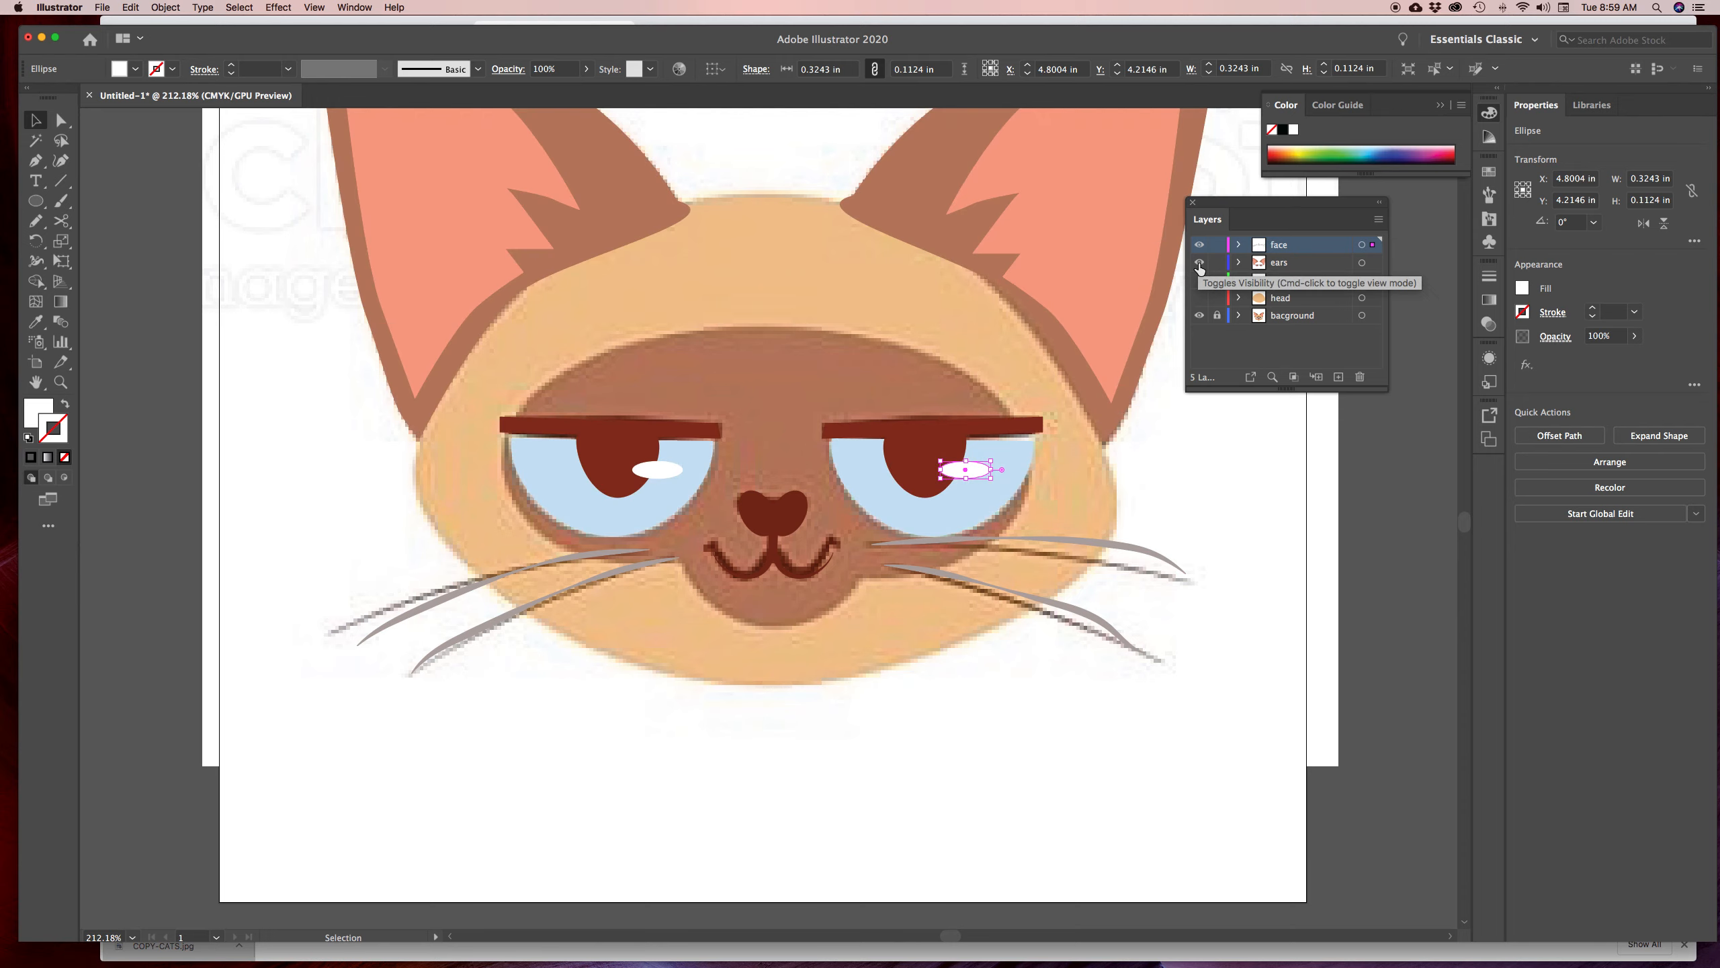
{"action": "left_click", "coordinate": [1199, 280]}
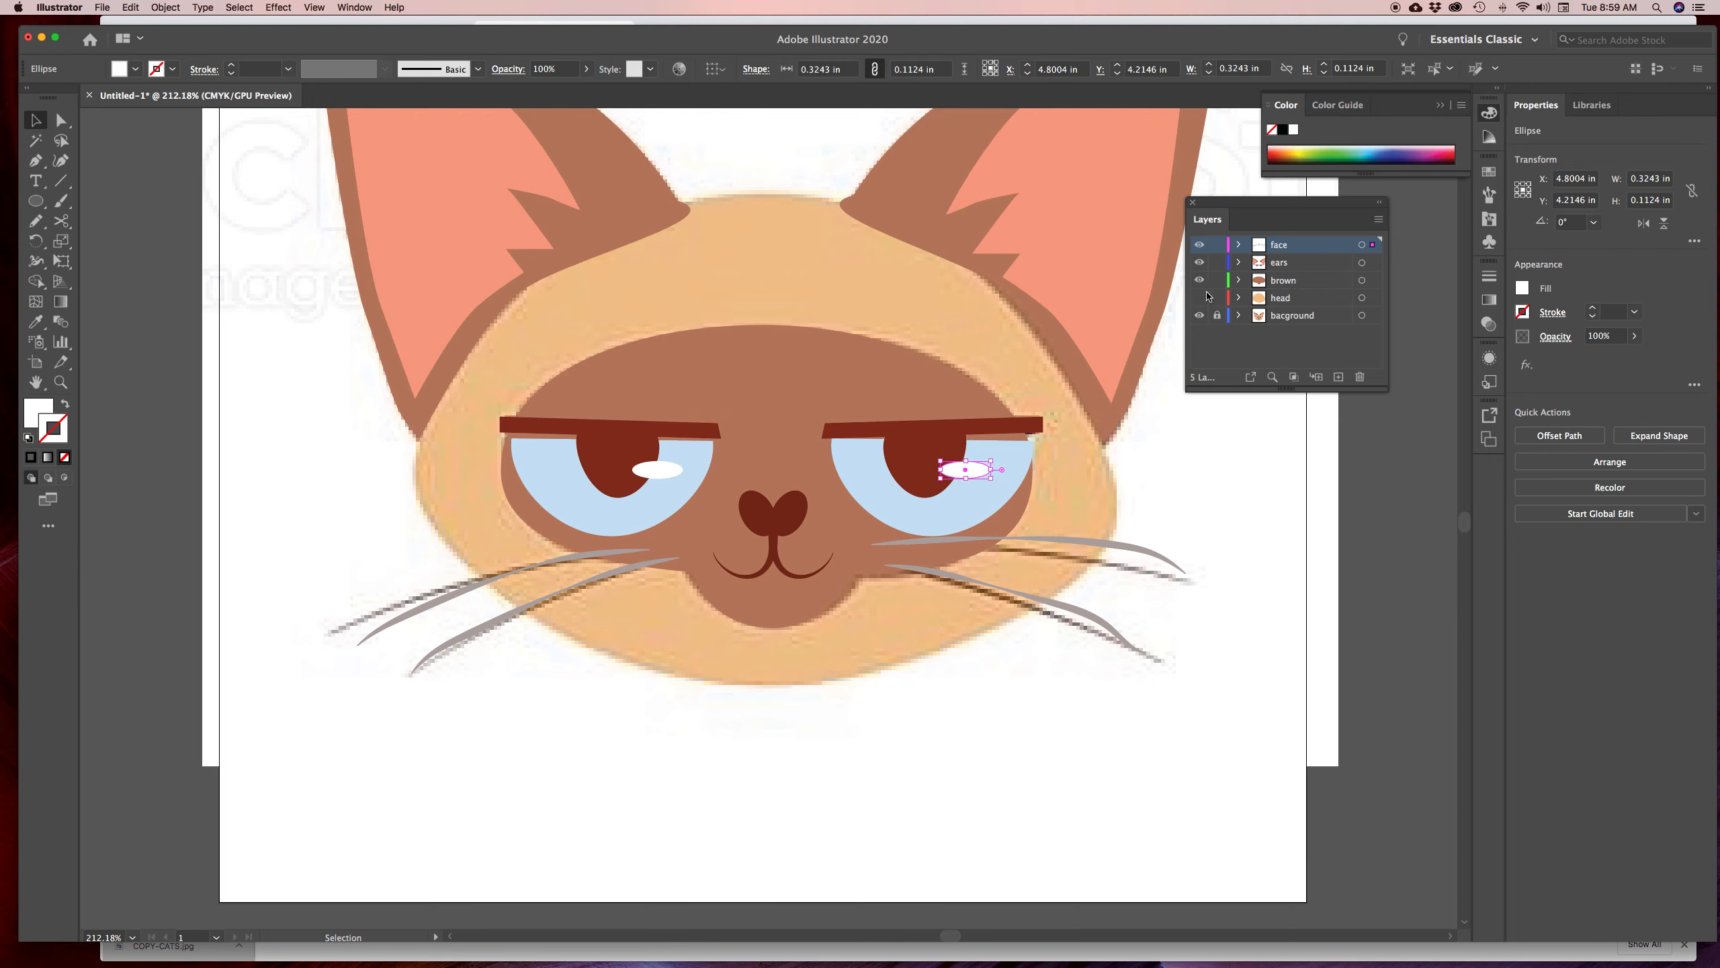
{"action": "left_click", "coordinate": [1200, 298]}
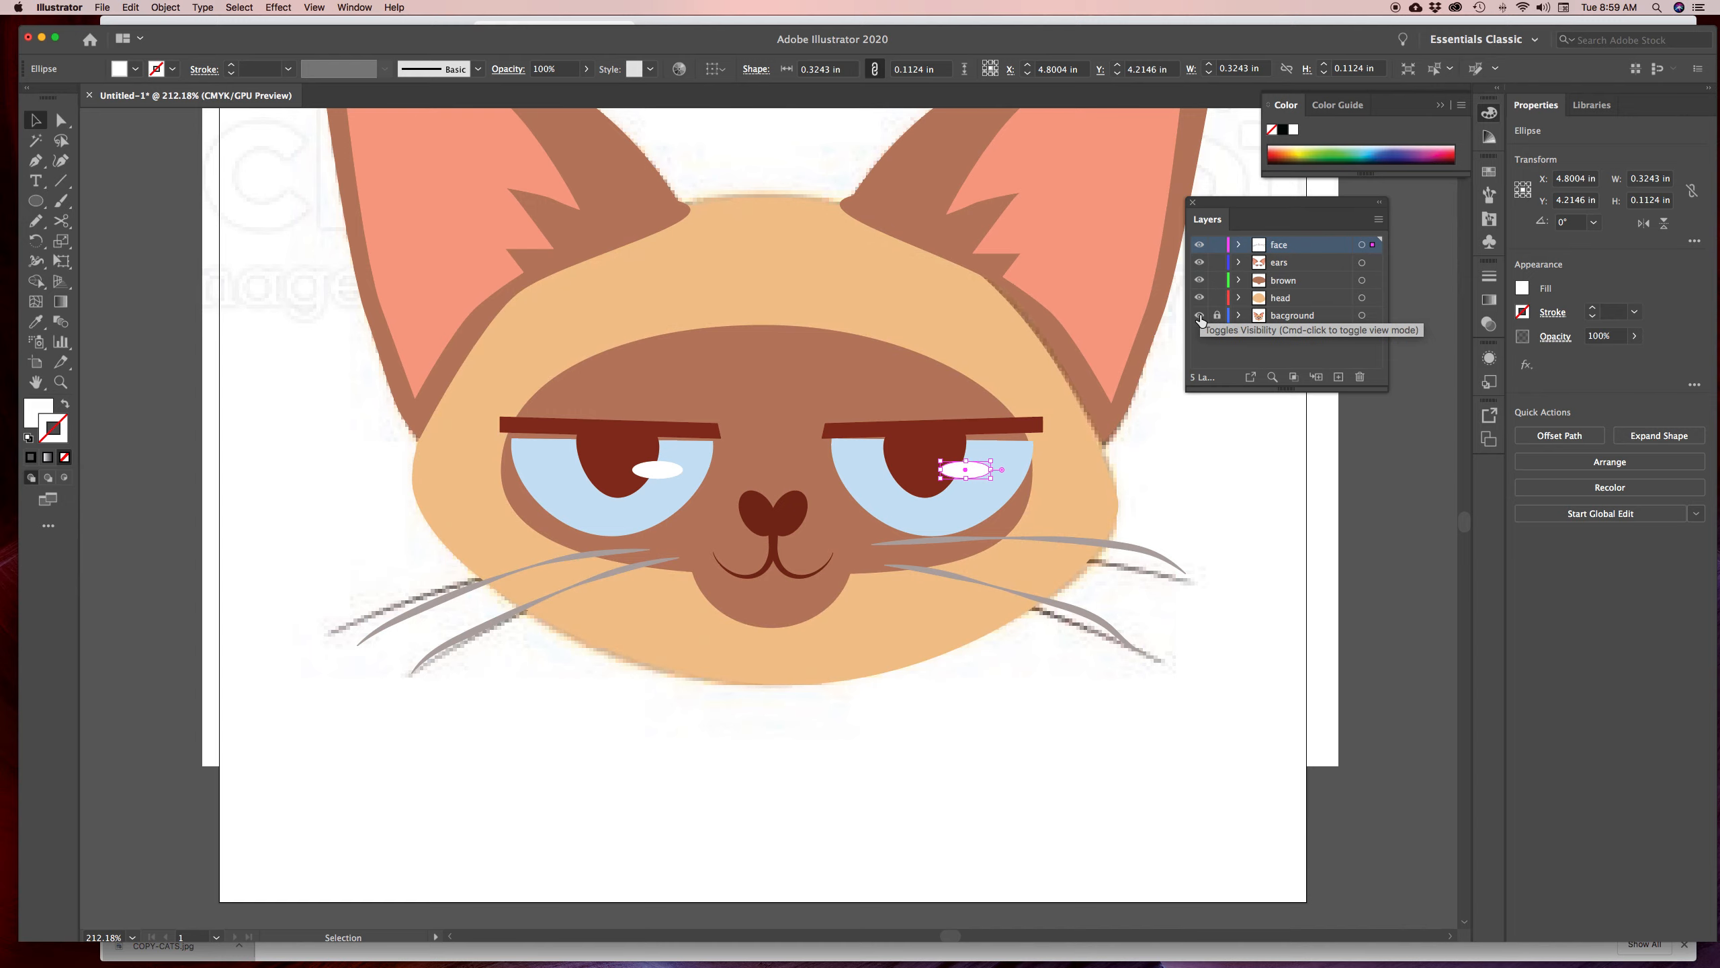
{"action": "left_click", "coordinate": [1199, 316]}
{"action": "left_click", "coordinate": [1182, 509]}
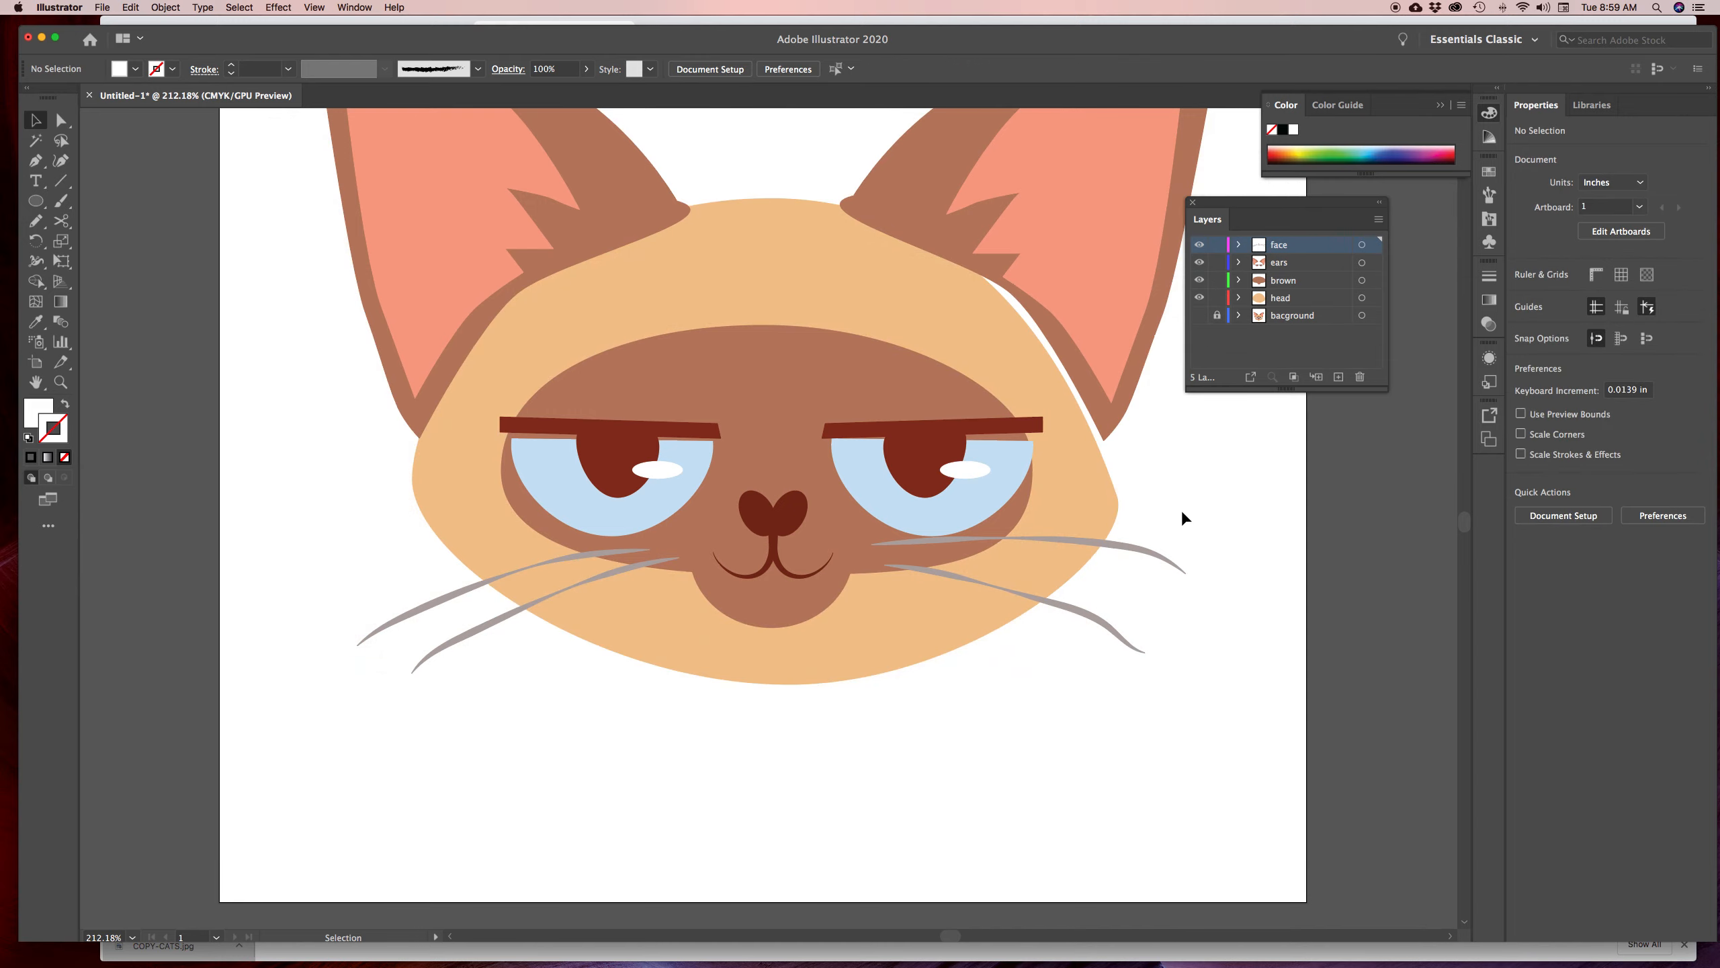
Move the anchor point on the right edge of the head slightly upward to close the white gap beside the right ear
{"action": "key", "text": "z"}
{"action": "left_click", "coordinate": [947, 421], "text": "alt"}
{"action": "left_click_drag", "start_coordinate": [910, 511], "coordinate": [976, 544]}
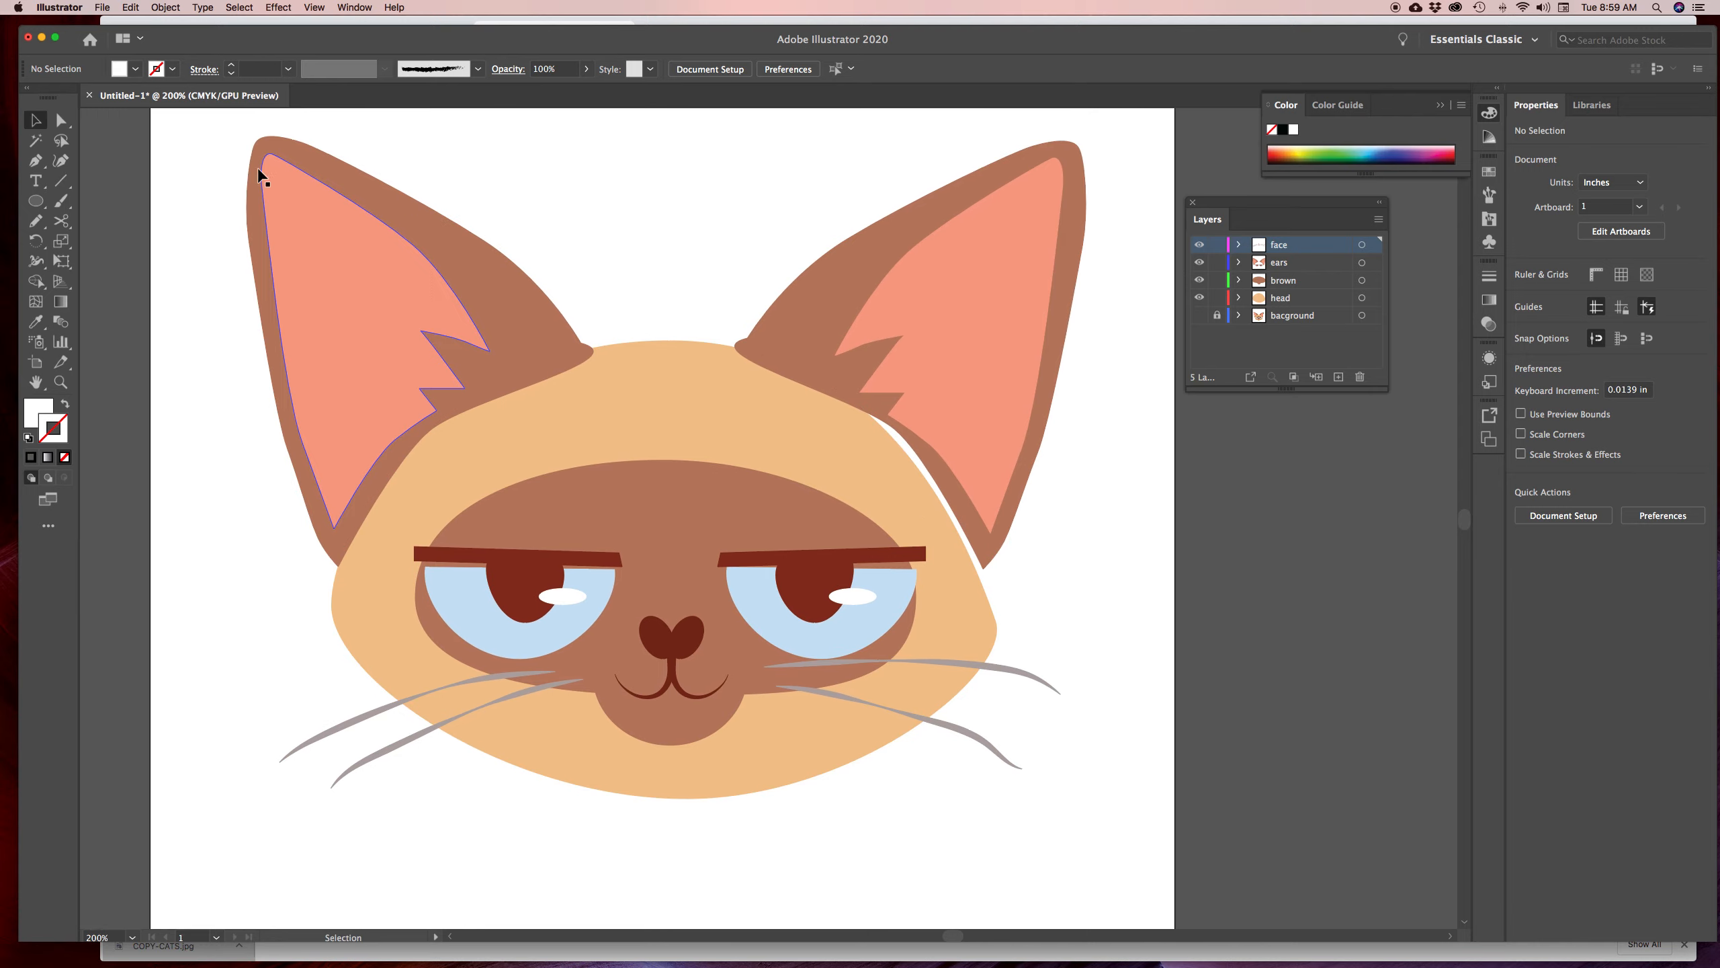
{"action": "left_click", "coordinate": [60, 120]}
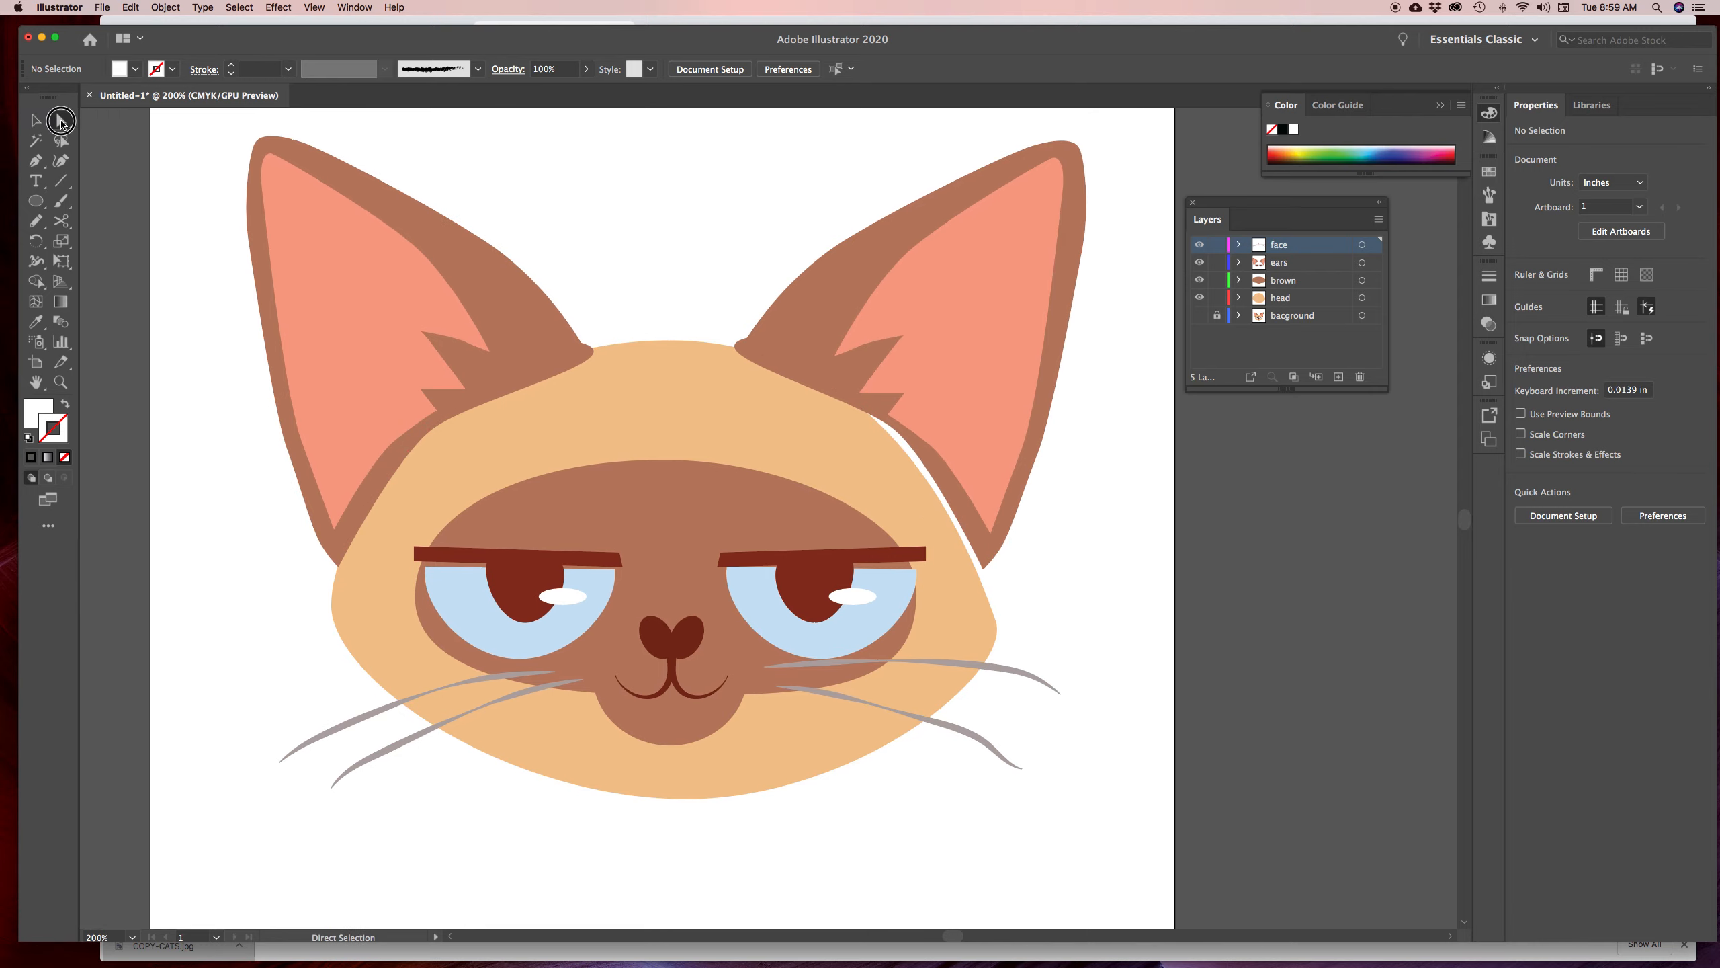
{"action": "left_click", "coordinate": [992, 610]}
{"action": "left_click", "coordinate": [996, 620]}
{"action": "left_click_drag", "start_coordinate": [998, 622], "coordinate": [999, 606]}
{"action": "left_click", "coordinate": [1053, 609]}
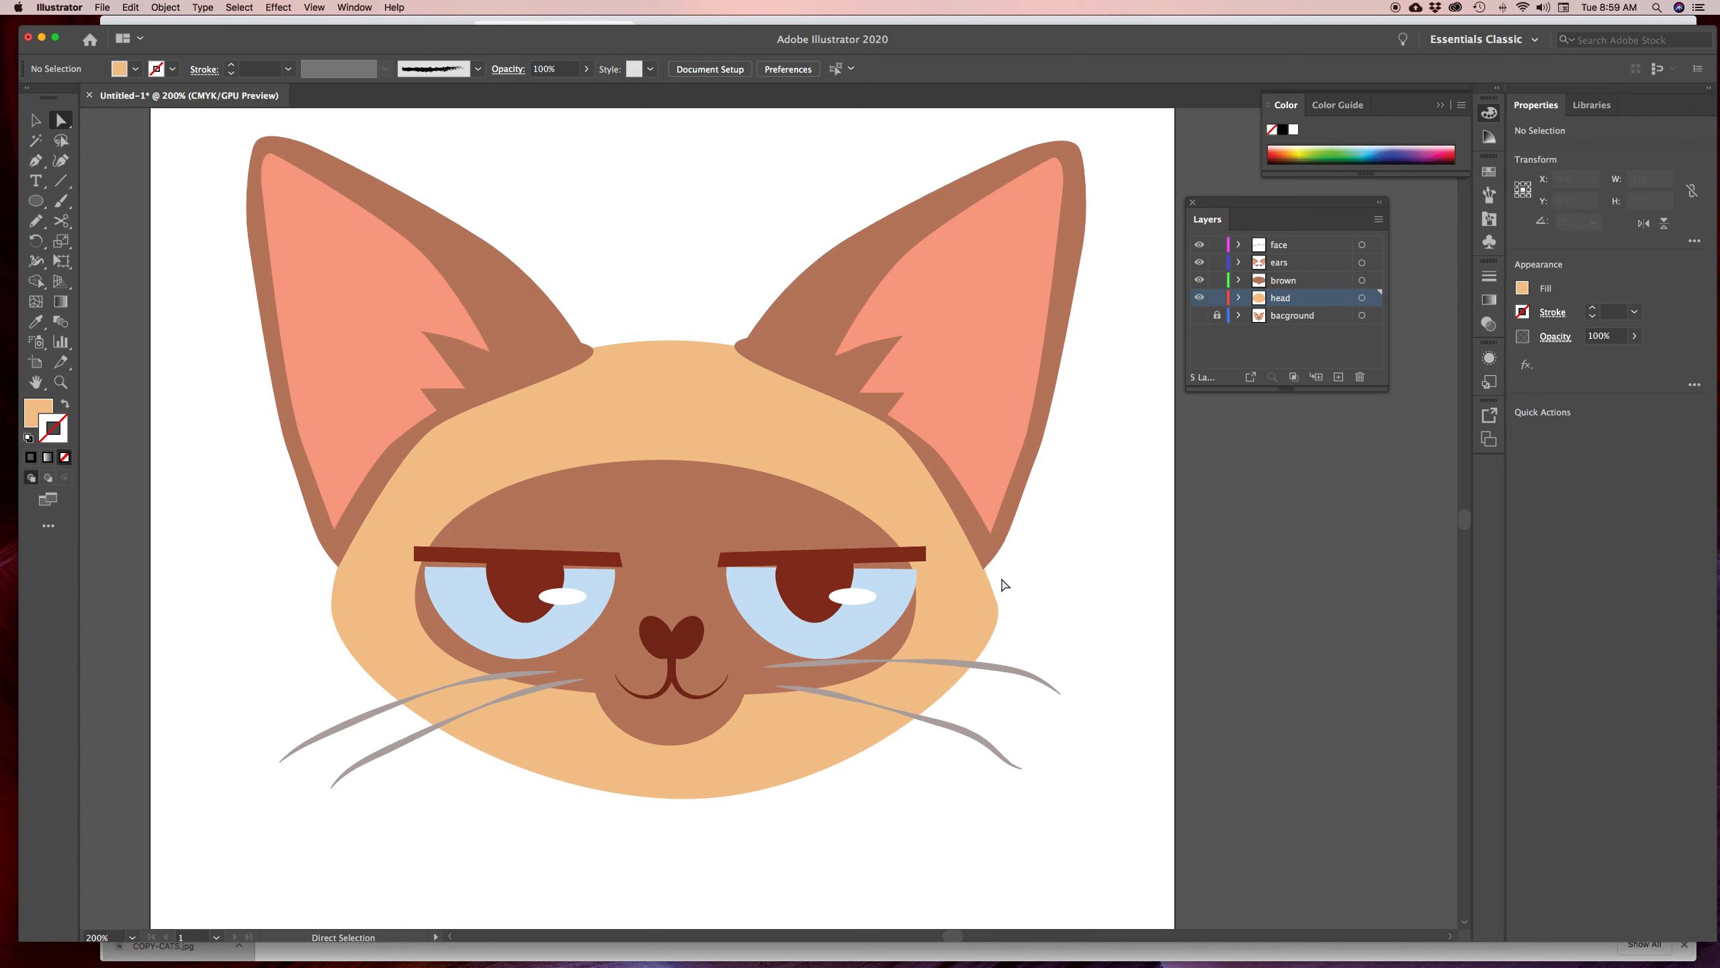
Rotate the right eyelid and pupil shape slightly clockwise to level it, and nudge it right and down over the eye
{"action": "left_click", "coordinate": [874, 561]}
{"action": "left_click", "coordinate": [35, 120]}
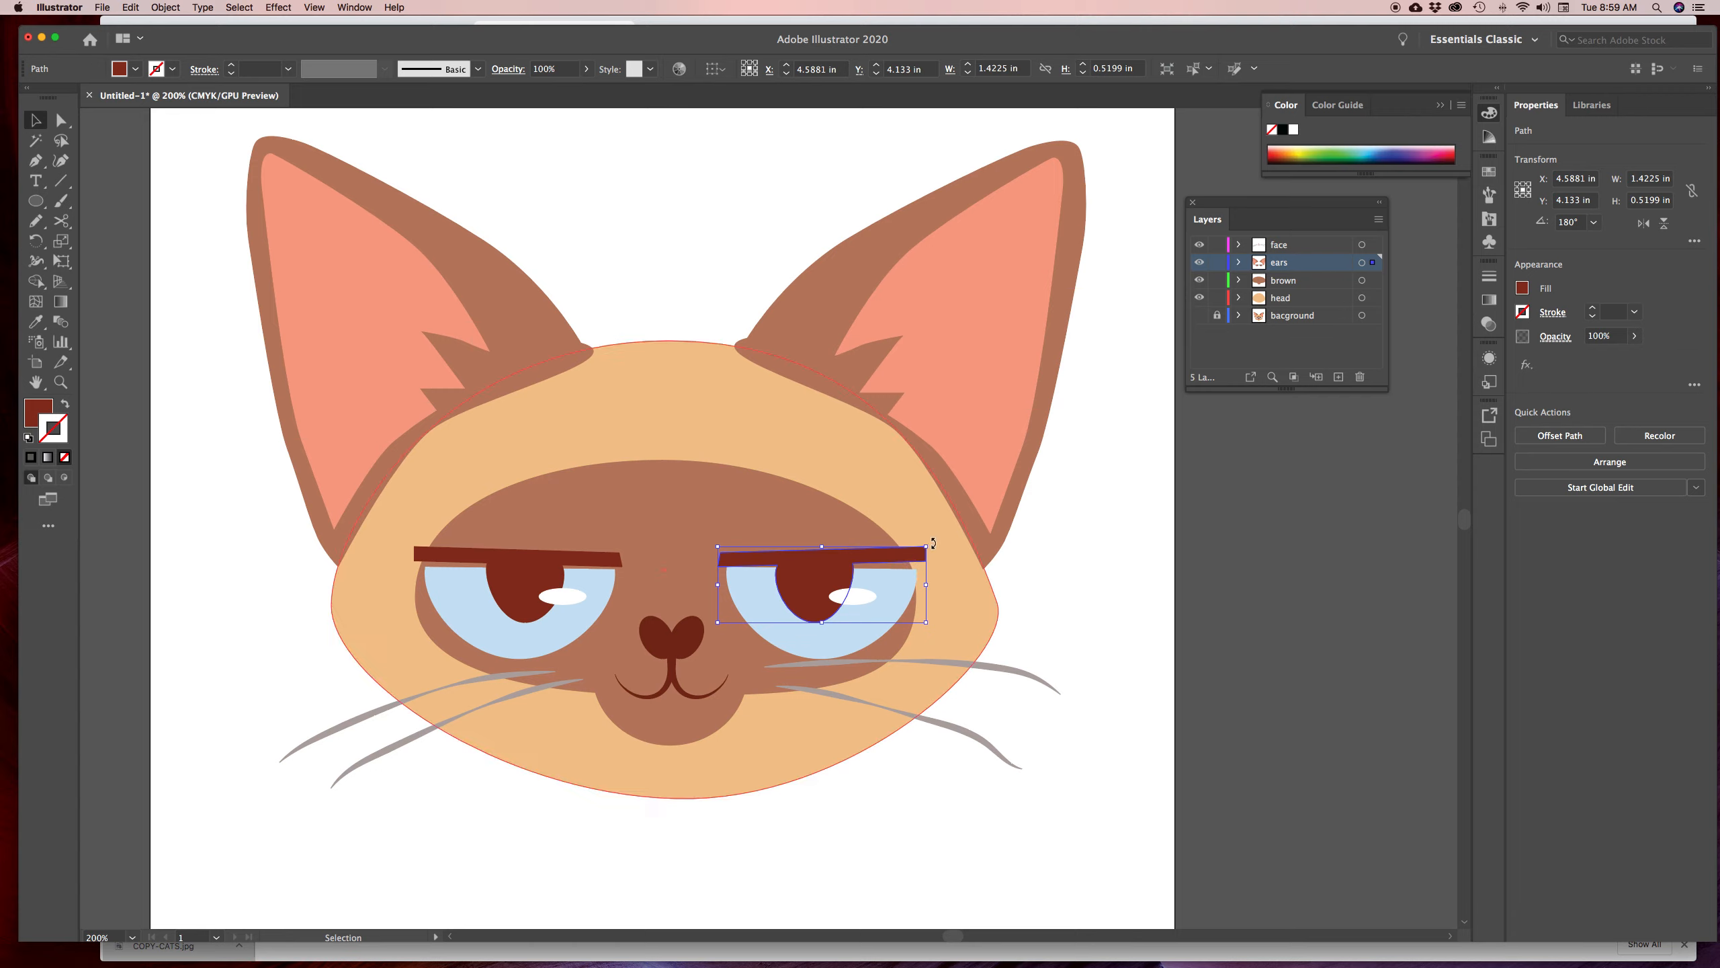
{"action": "left_click_drag", "start_coordinate": [933, 544], "coordinate": [923, 549]}
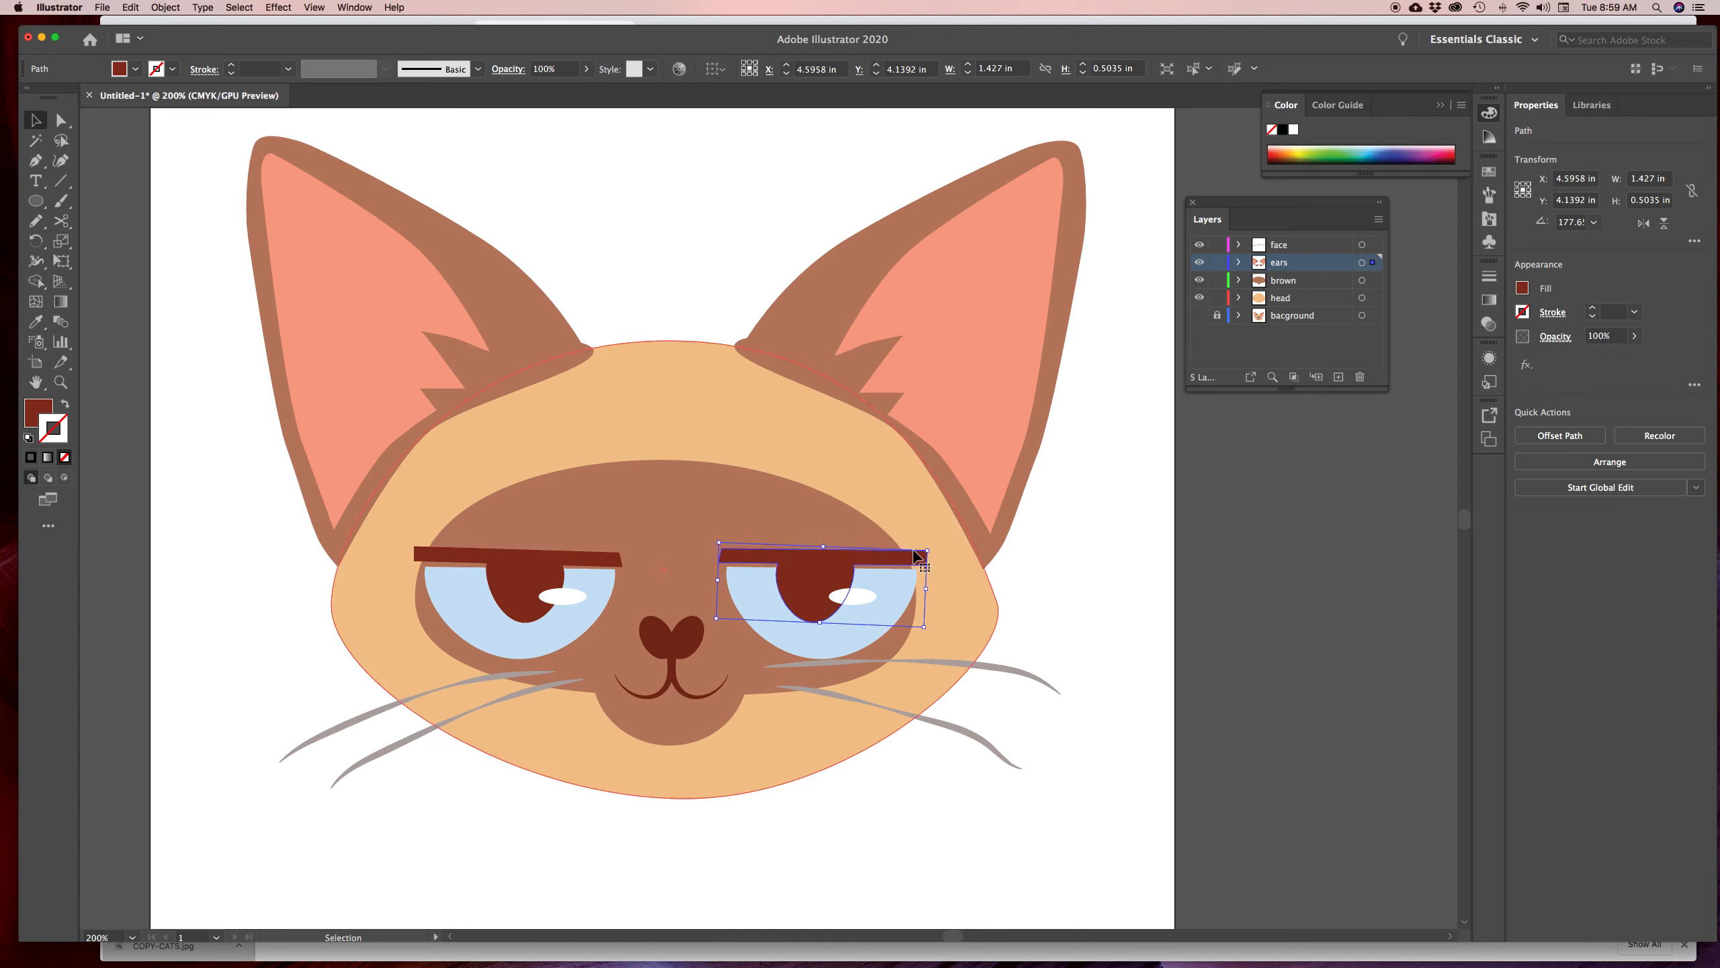
{"action": "left_click_drag", "start_coordinate": [818, 567], "coordinate": [822, 570]}
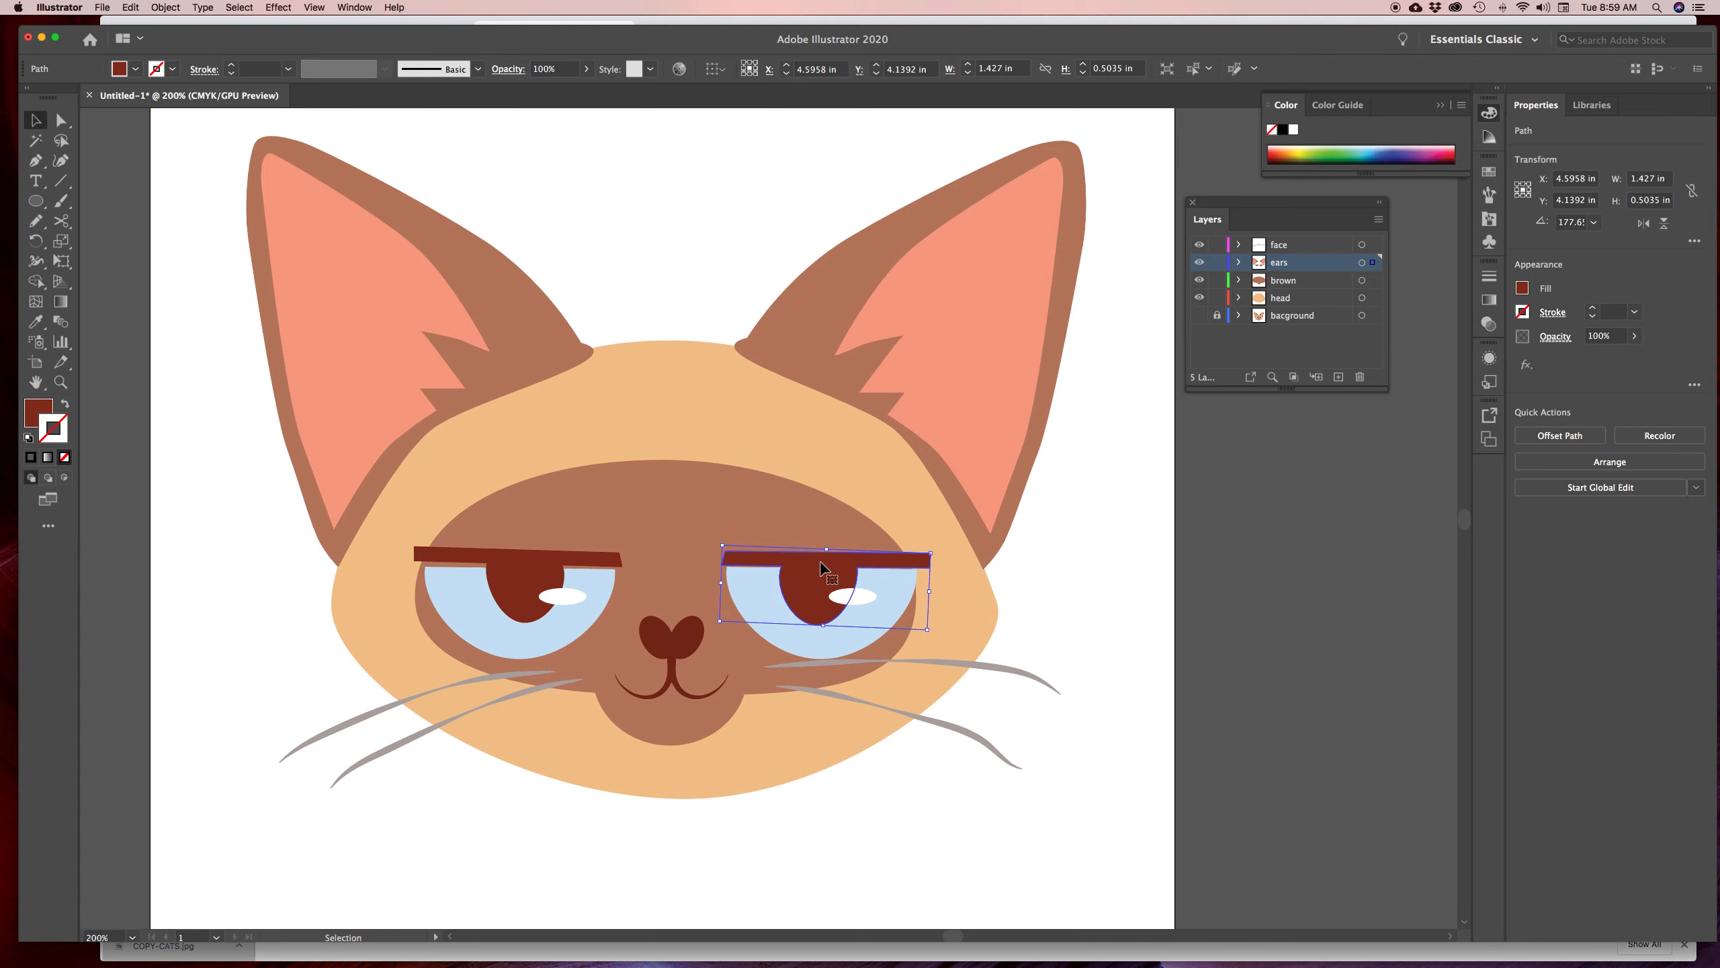
{"action": "left_click", "coordinate": [1057, 571]}
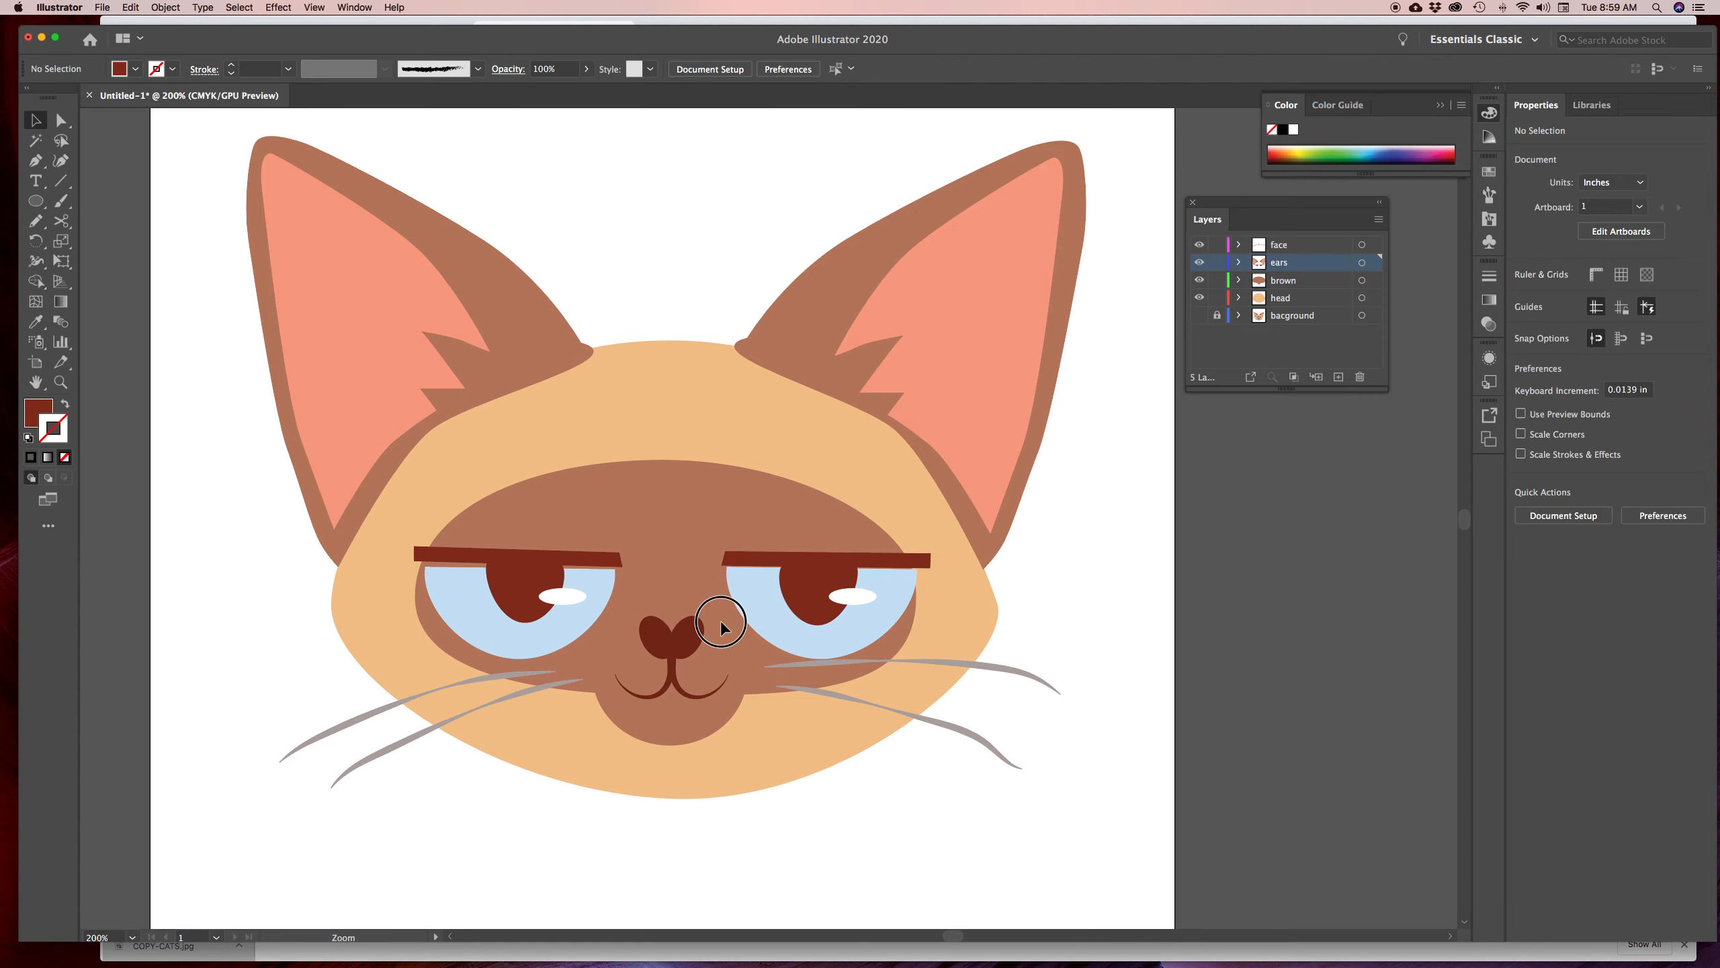
Select the whole cat head artwork and move it slightly upward on the artboard
{"action": "left_click", "coordinate": [721, 622]}
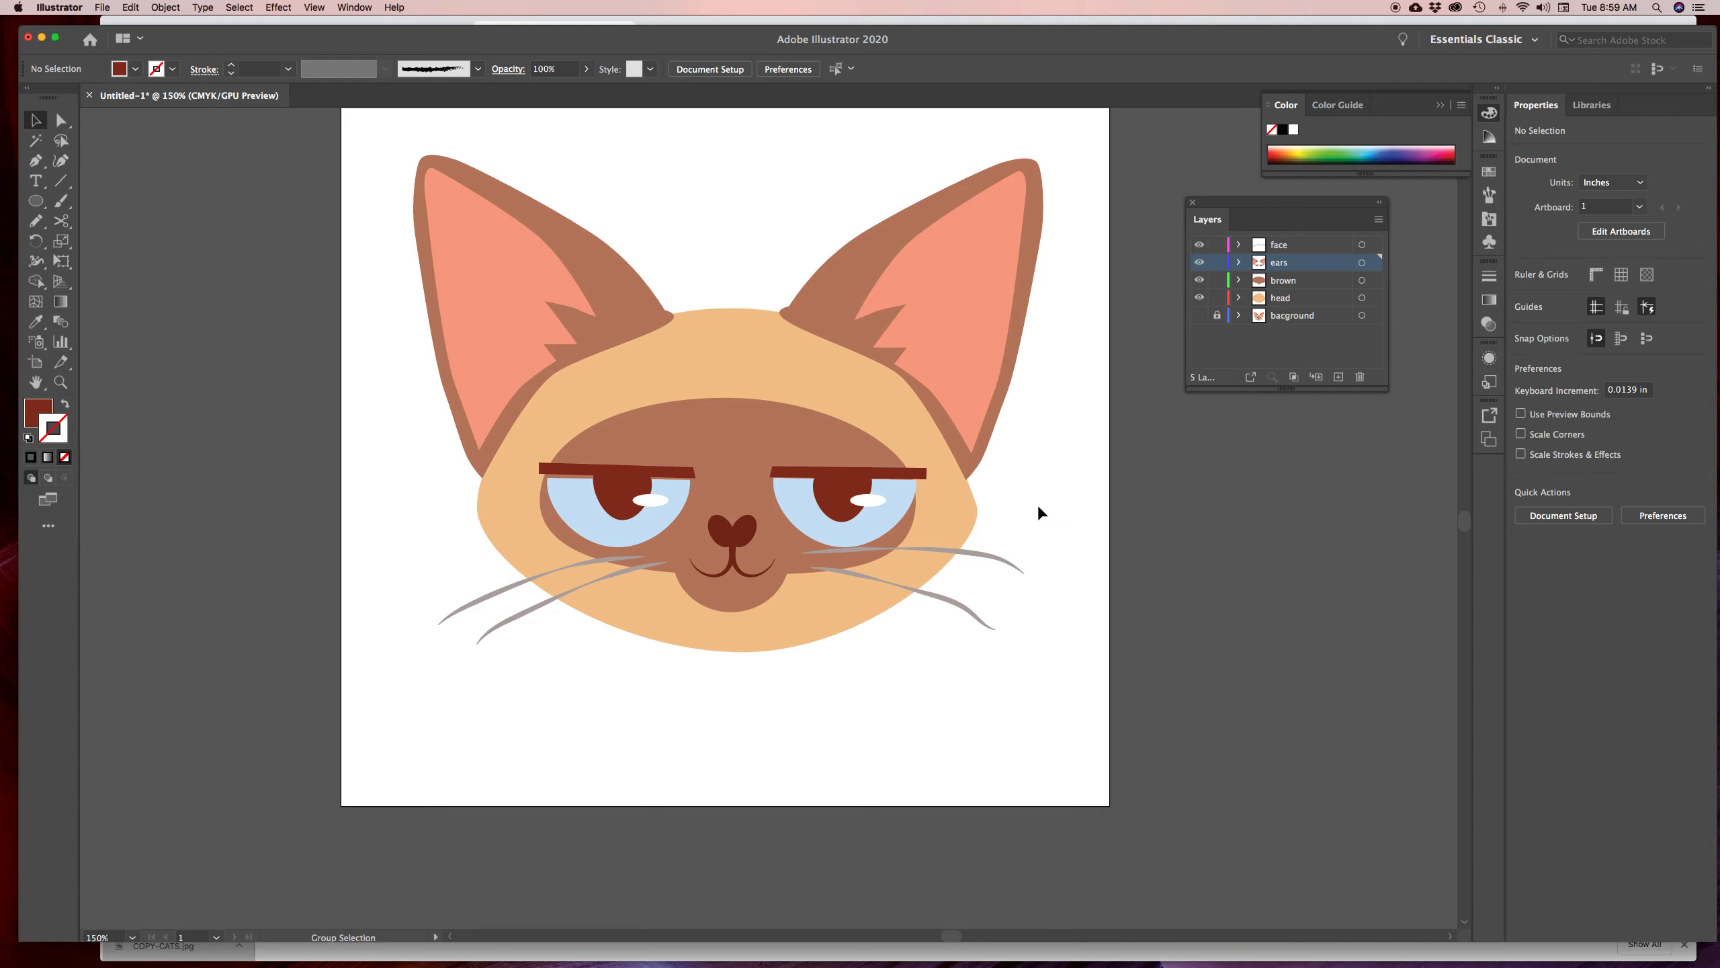
{"action": "left_click", "coordinate": [919, 466]}
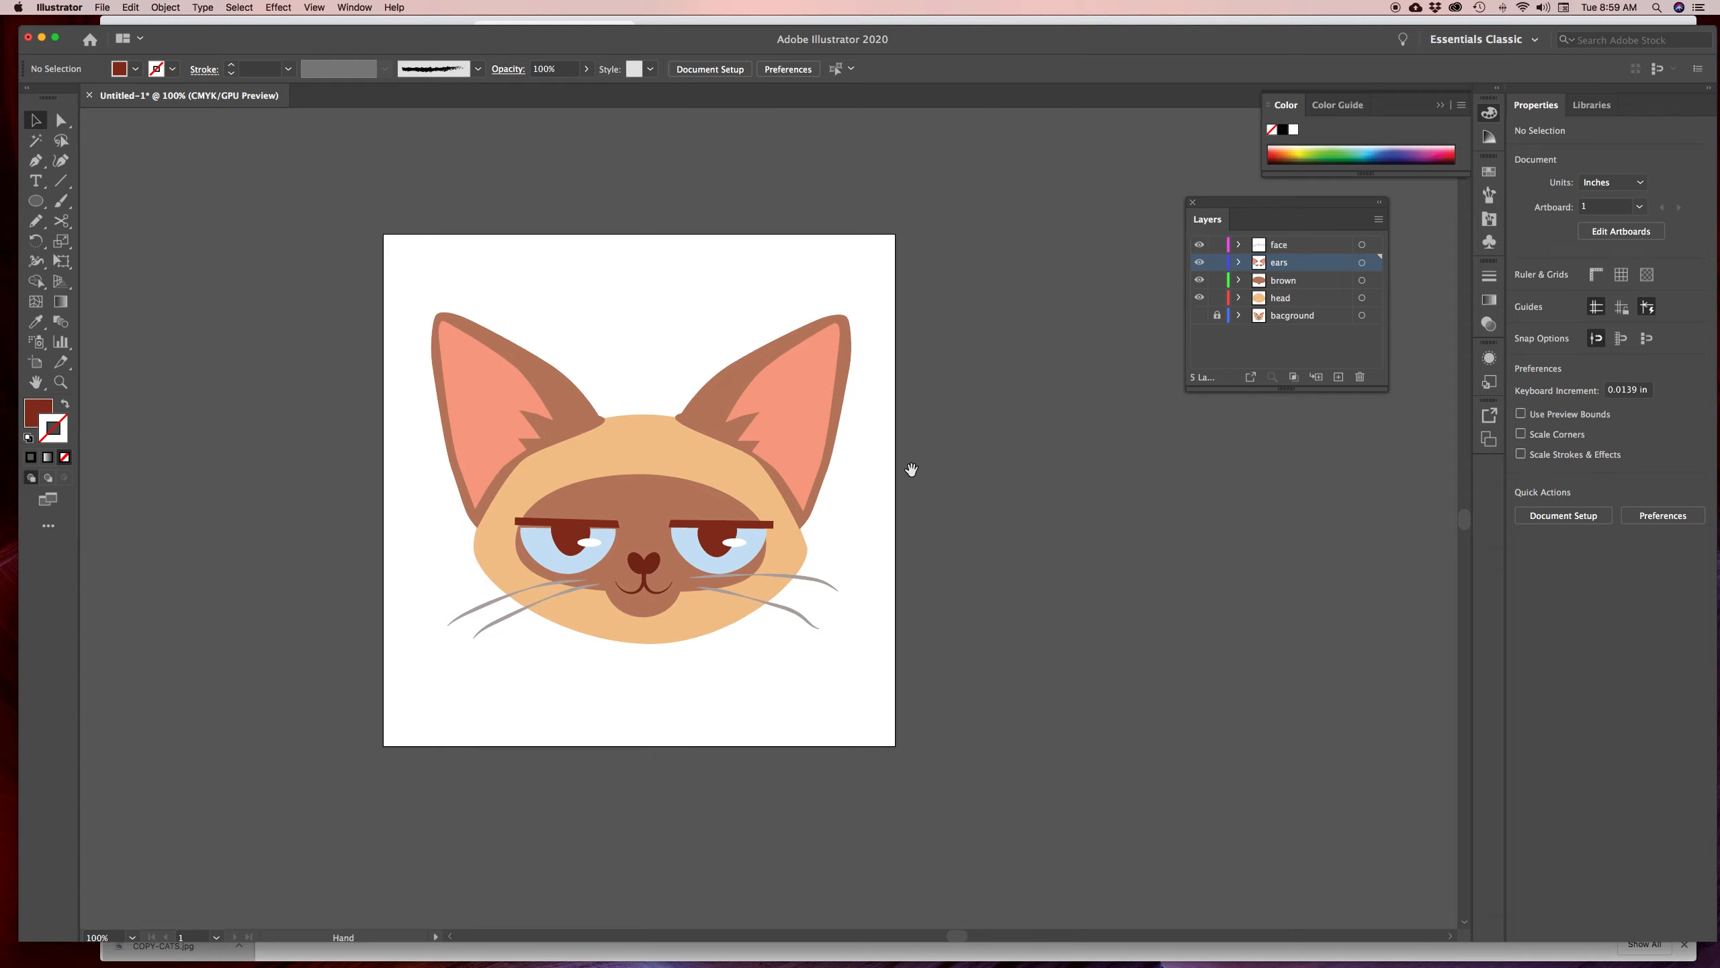
{"action": "left_click_drag", "start_coordinate": [912, 469], "coordinate": [948, 469]}
{"action": "left_click_drag", "start_coordinate": [430, 302], "coordinate": [884, 648]}
{"action": "left_click_drag", "start_coordinate": [832, 556], "coordinate": [830, 529]}
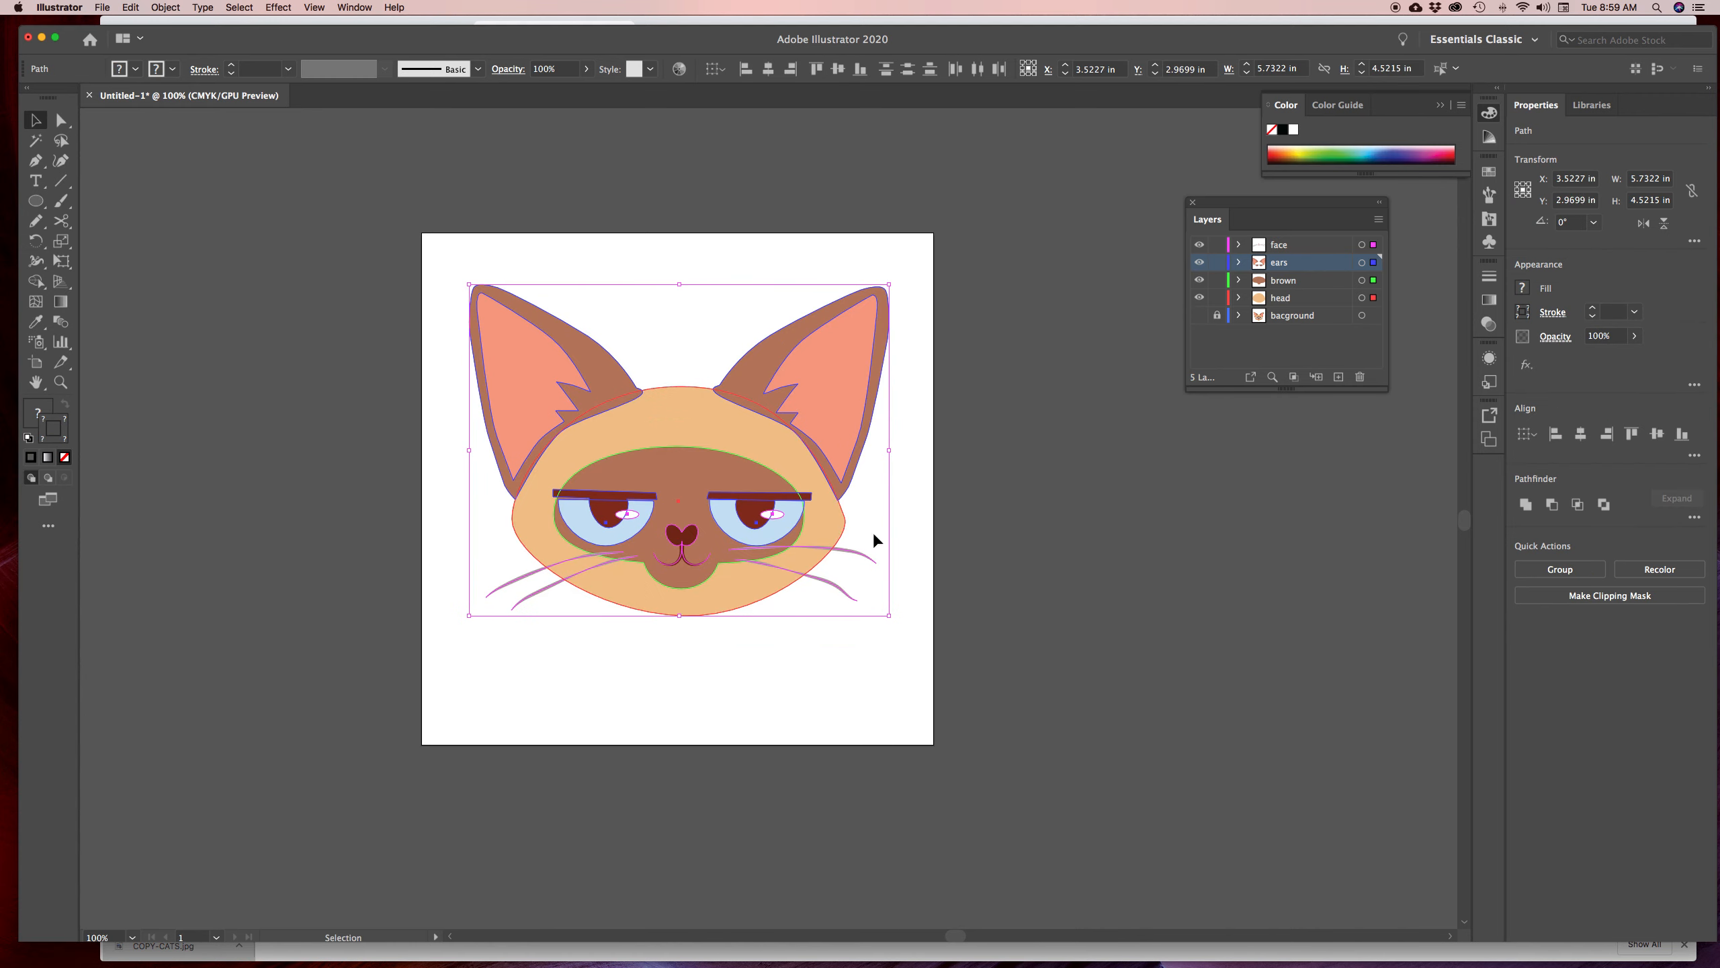
{"action": "left_click", "coordinate": [914, 548]}
Add the text "Meowwwwwww" on the artboard below the cat's chin
{"action": "key", "text": "t"}
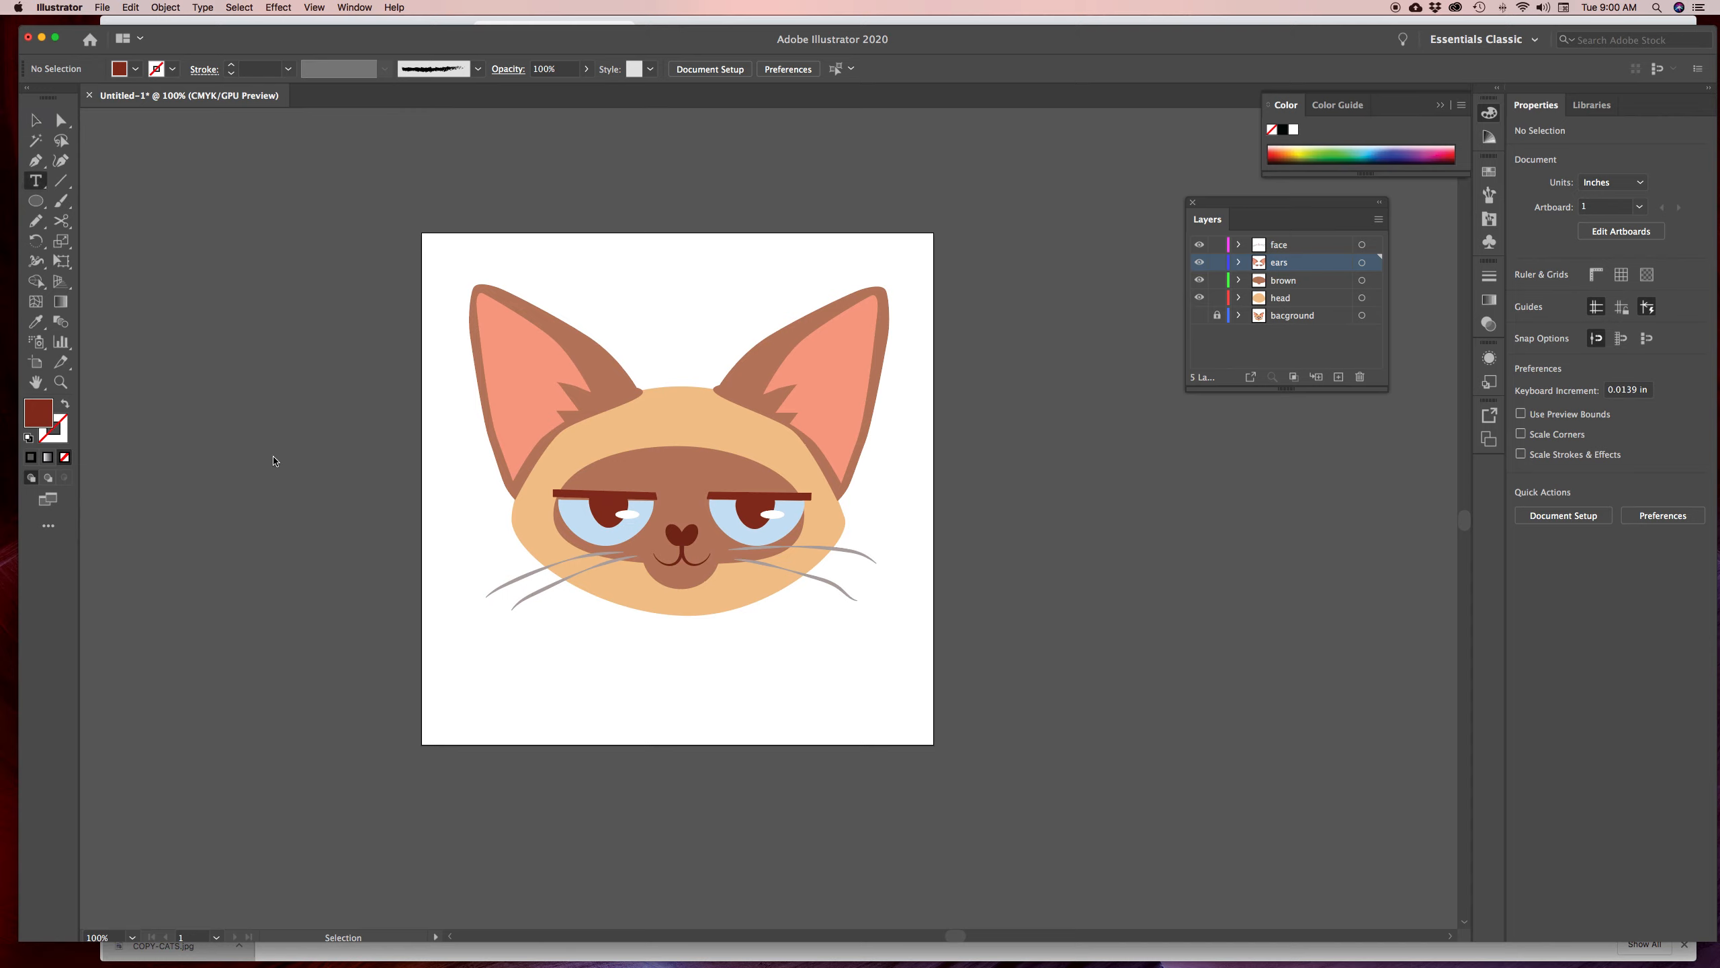
{"action": "left_click", "coordinate": [505, 666]}
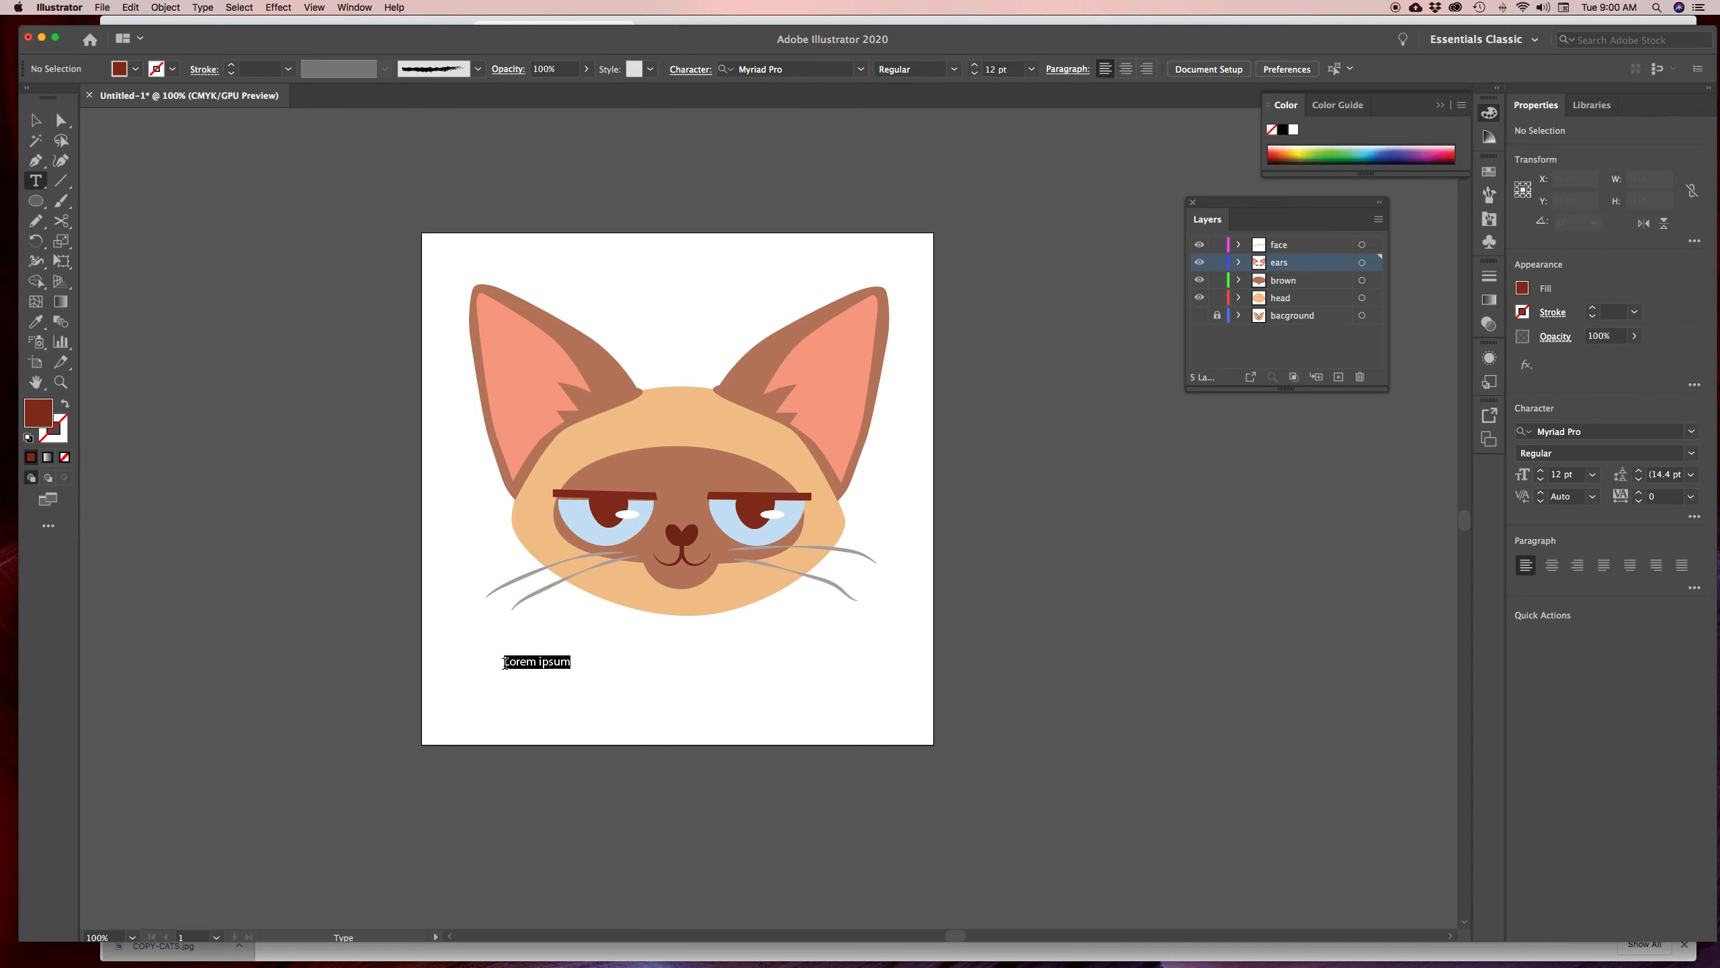
{"action": "type", "text": "Meowwwwwwww"}
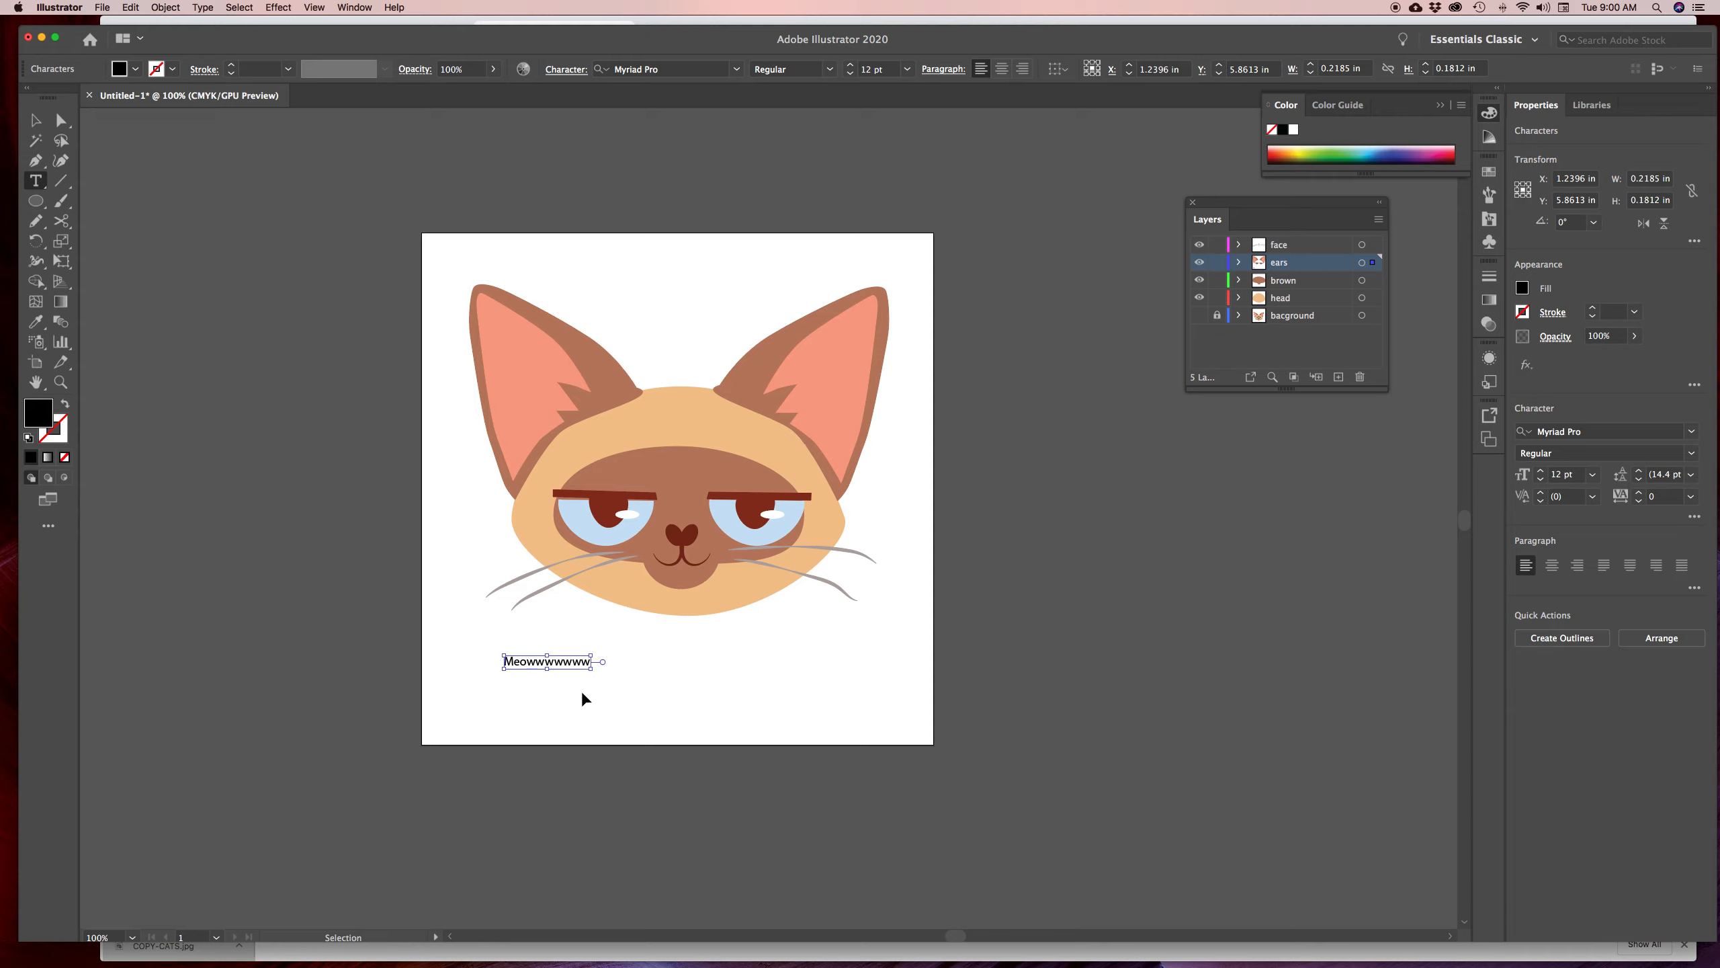
Set the font size of the whole Meowwwwwww text to 60 pt using the Character settings
{"action": "key", "text": "super+a"}
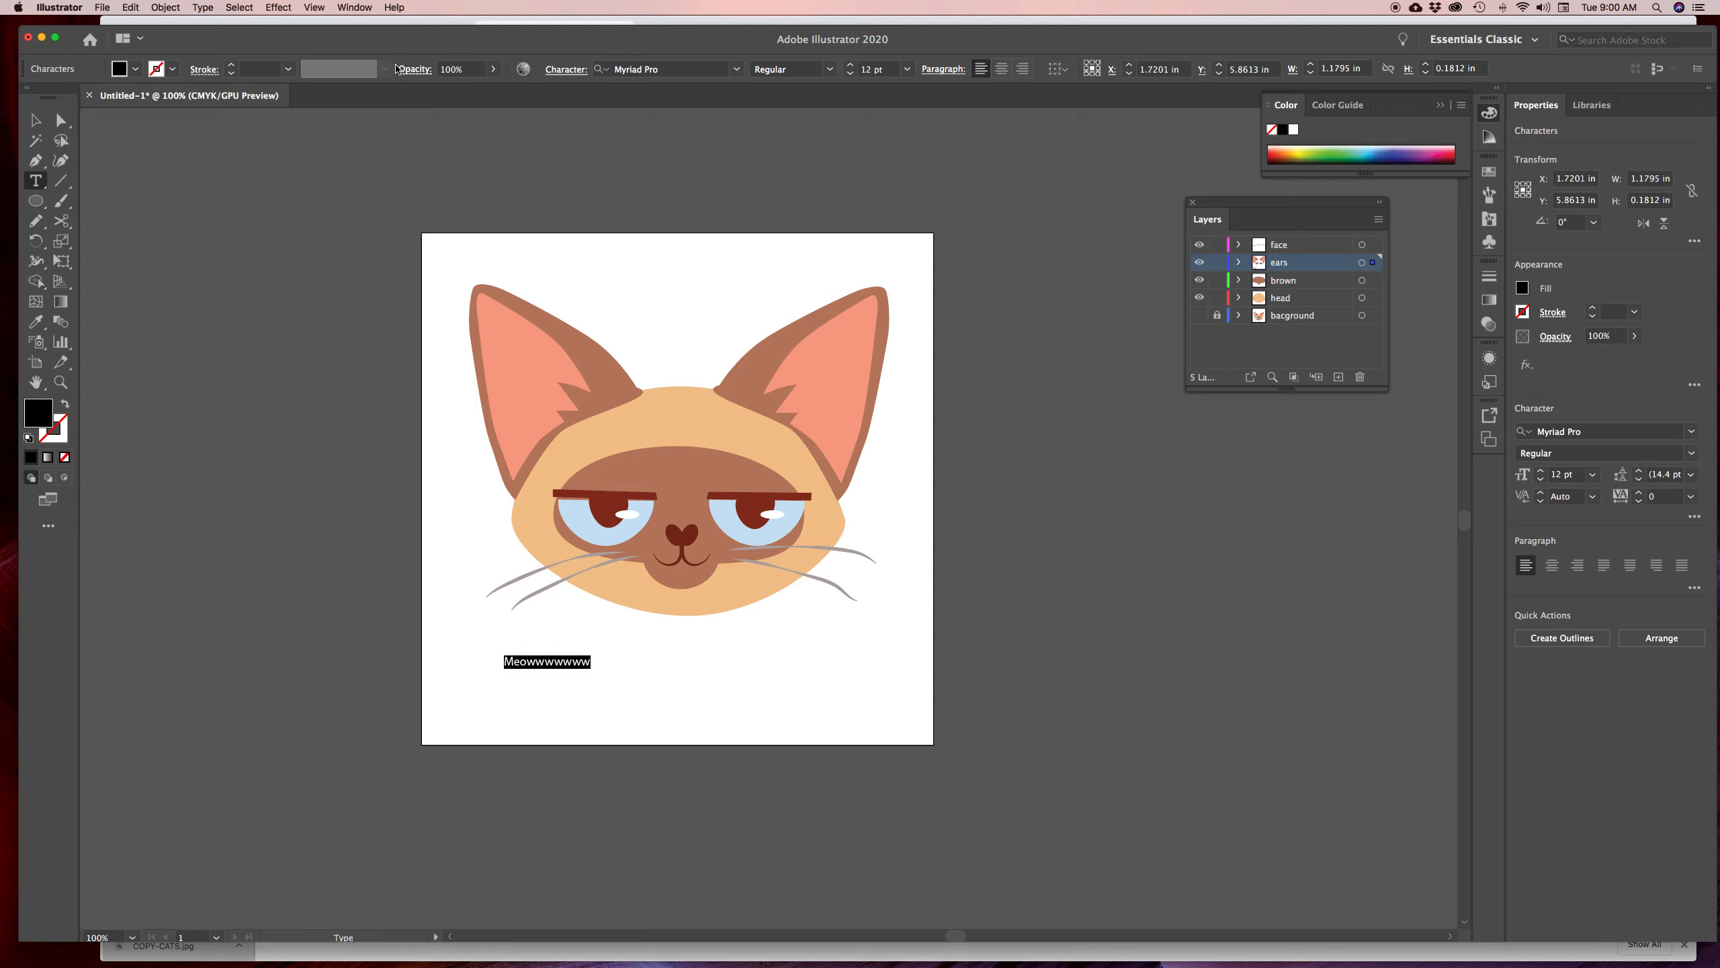
{"action": "left_click", "coordinate": [353, 8]}
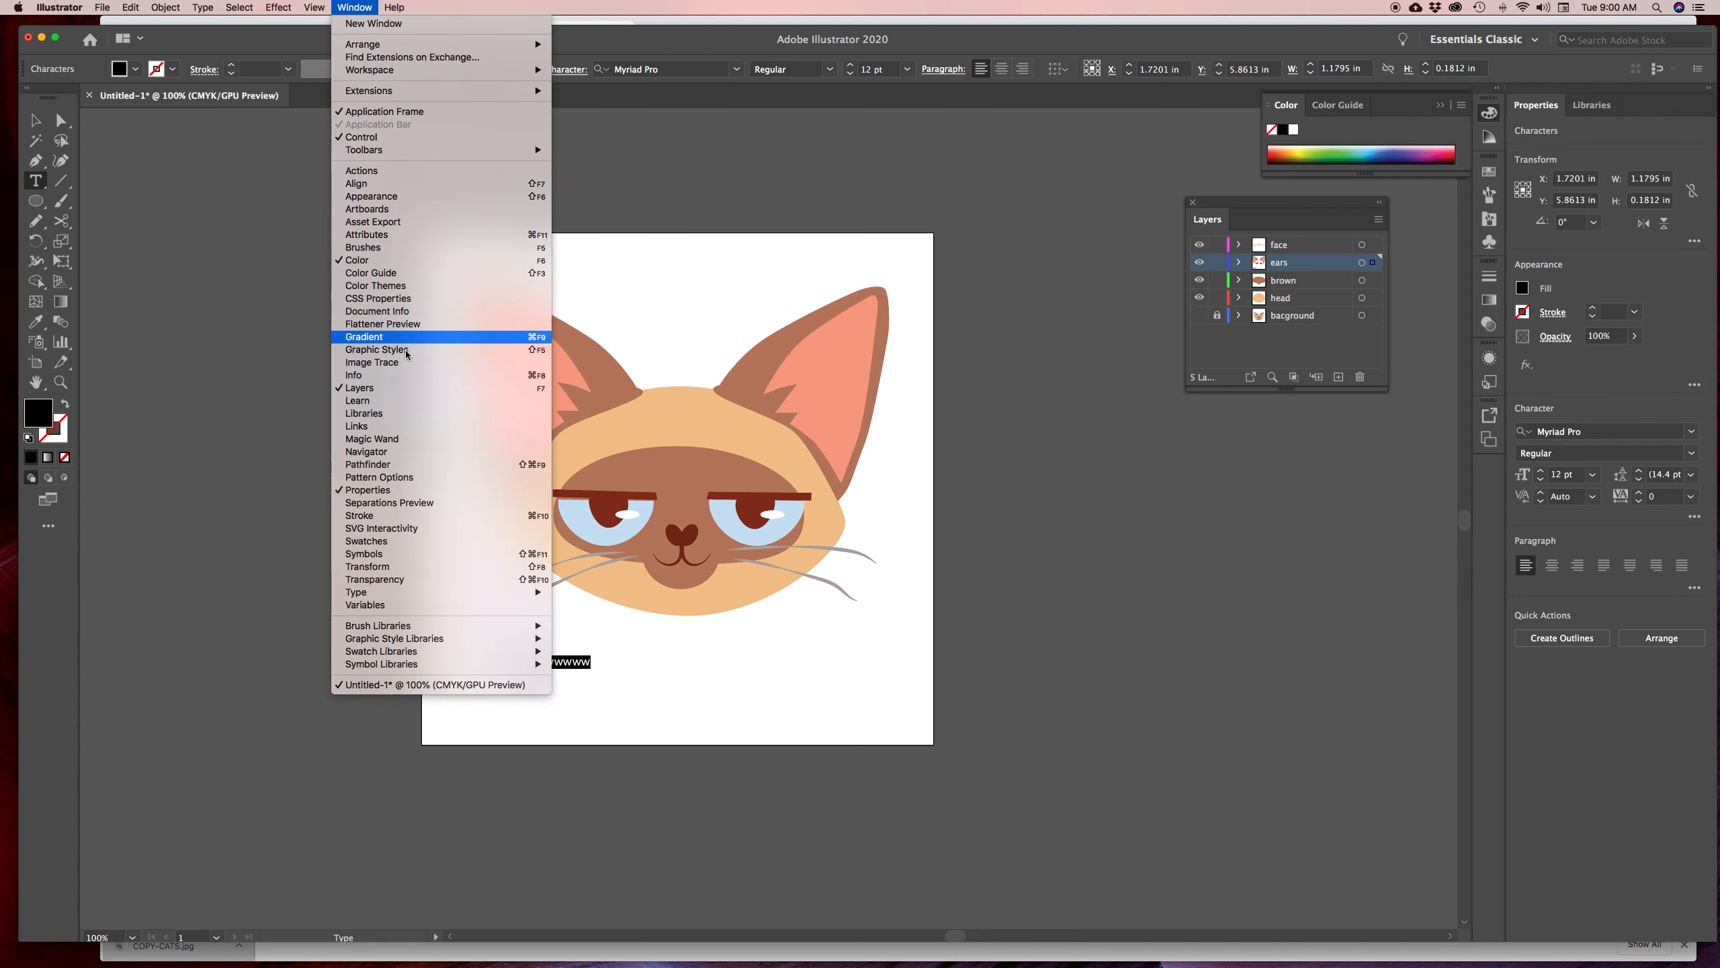
{"action": "mouse_move", "coordinate": [459, 598]}
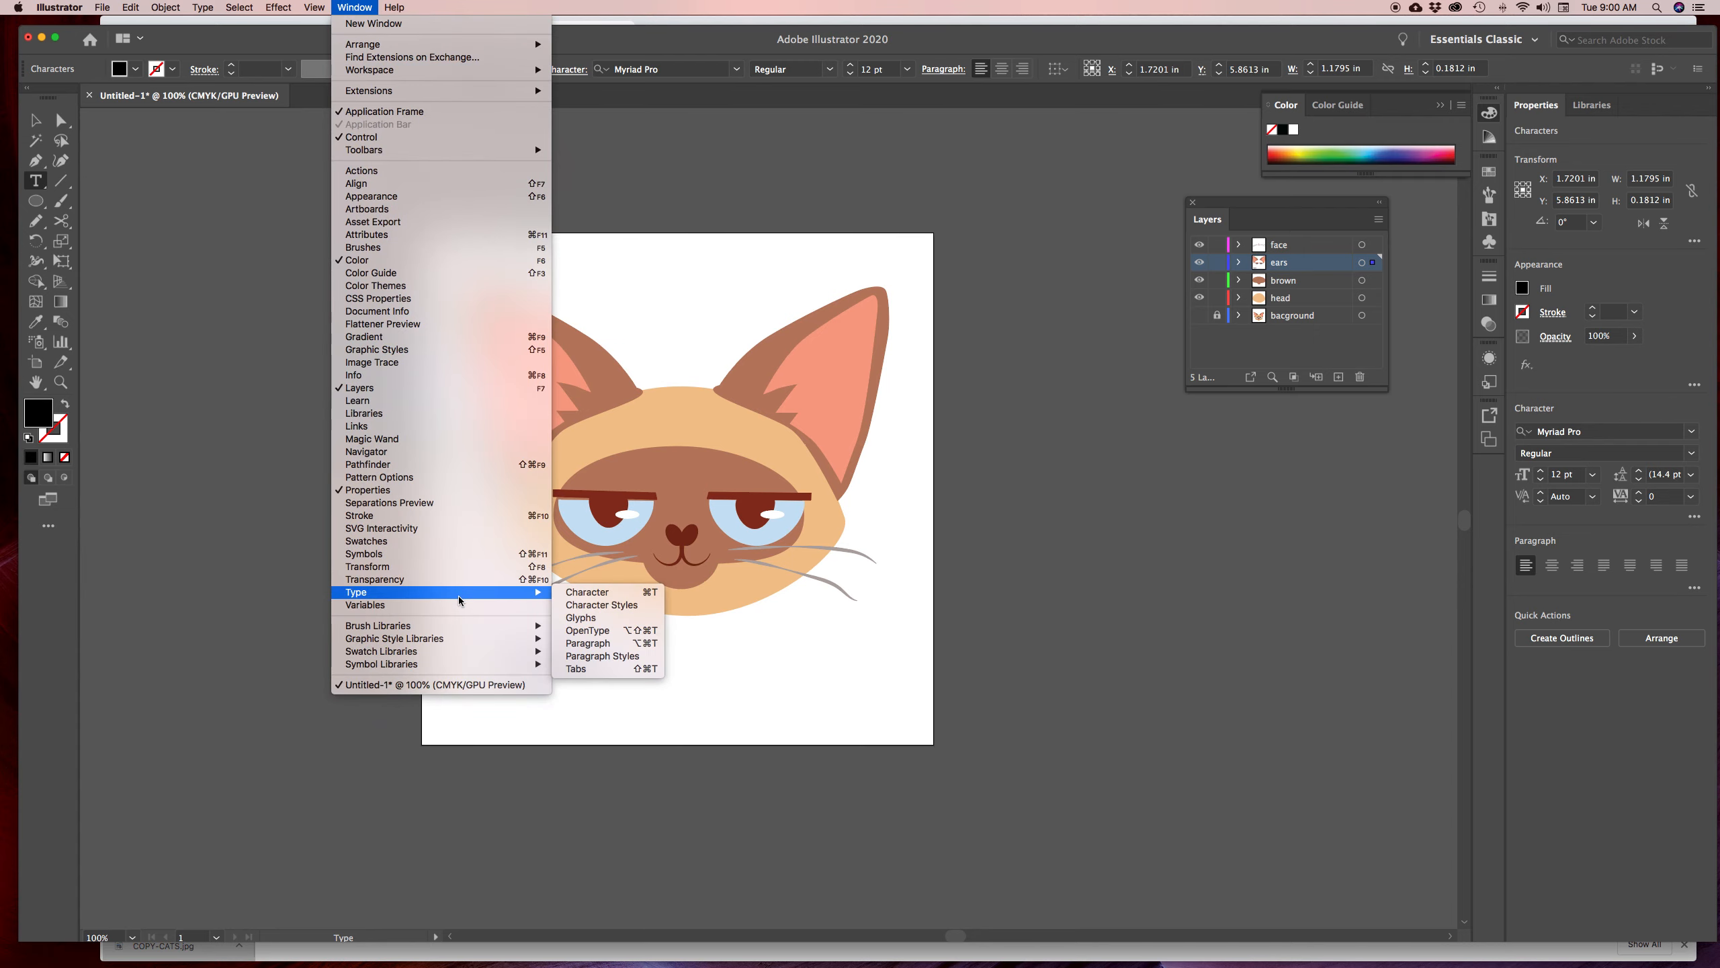
{"action": "left_click", "coordinate": [587, 592]}
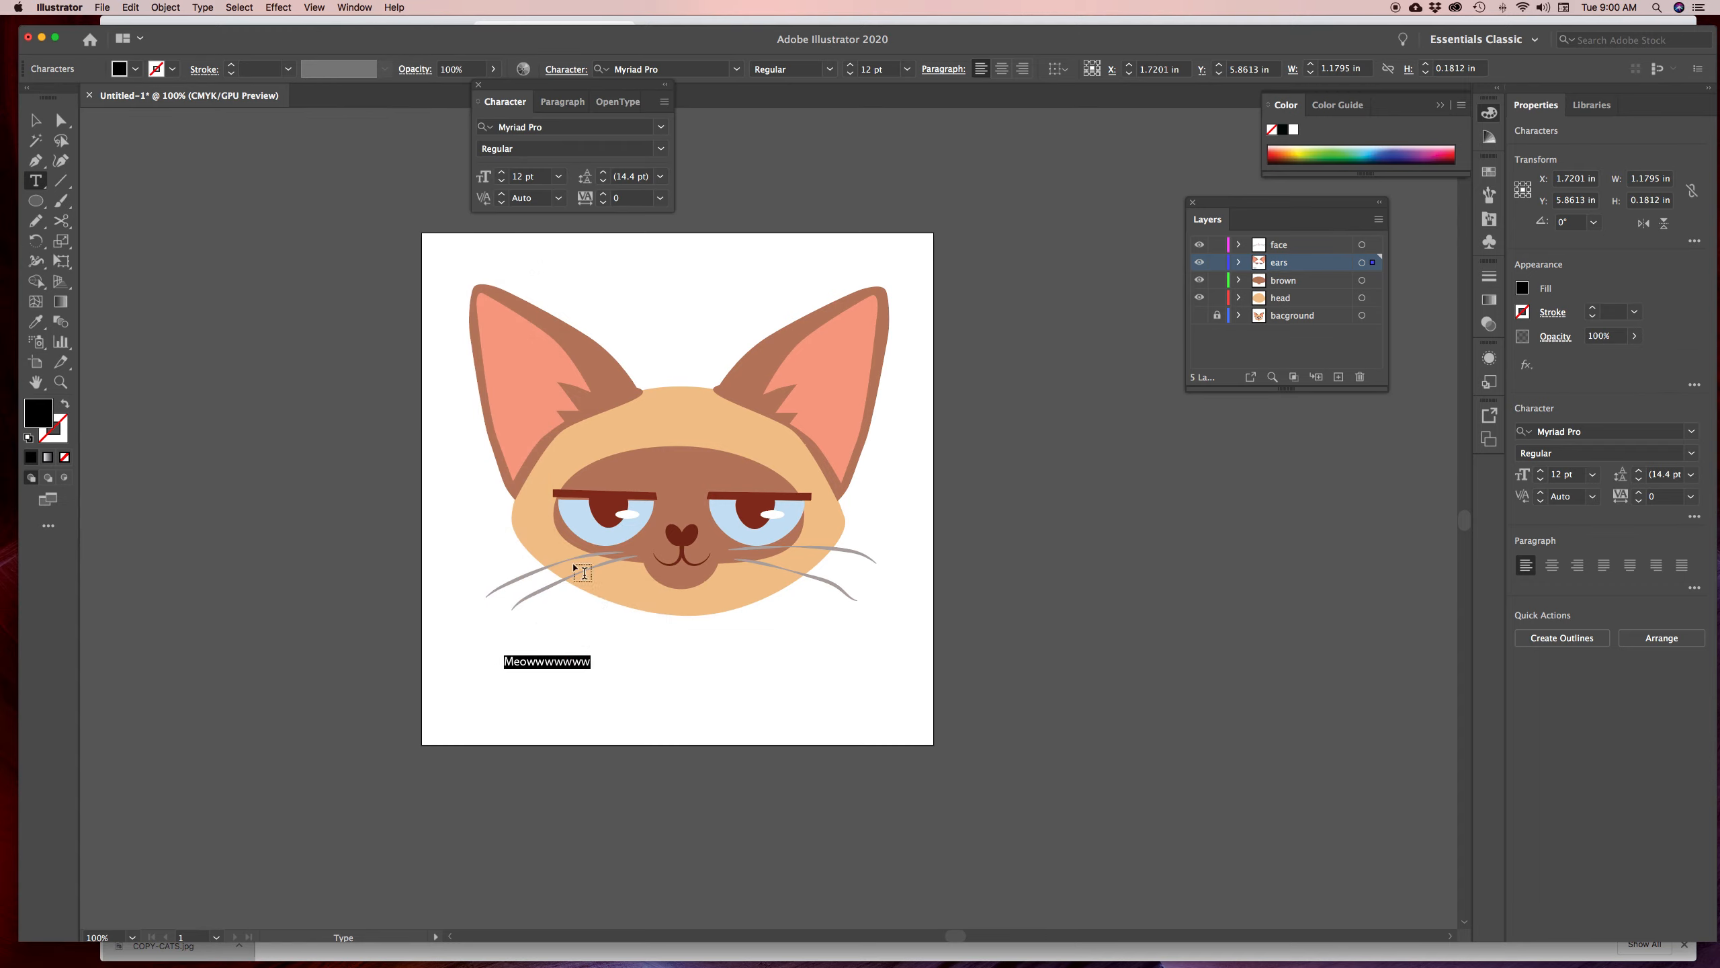
{"action": "left_click_drag", "start_coordinate": [515, 89], "coordinate": [1036, 414]}
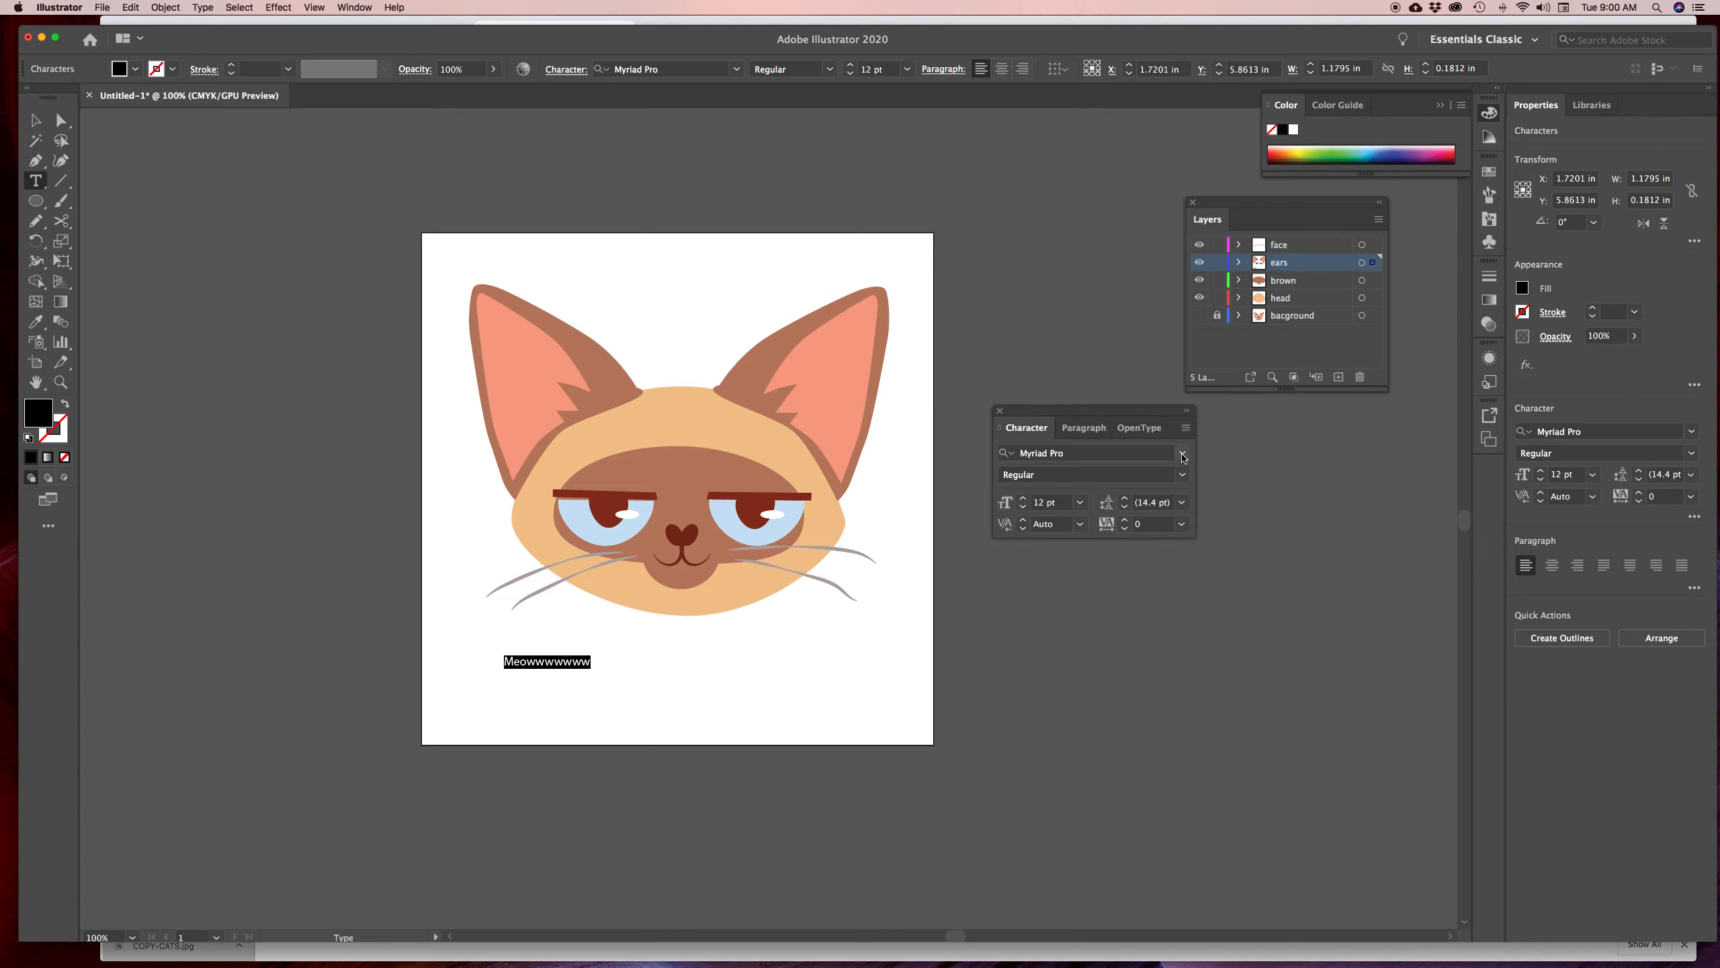
{"action": "left_click", "coordinate": [1080, 503]}
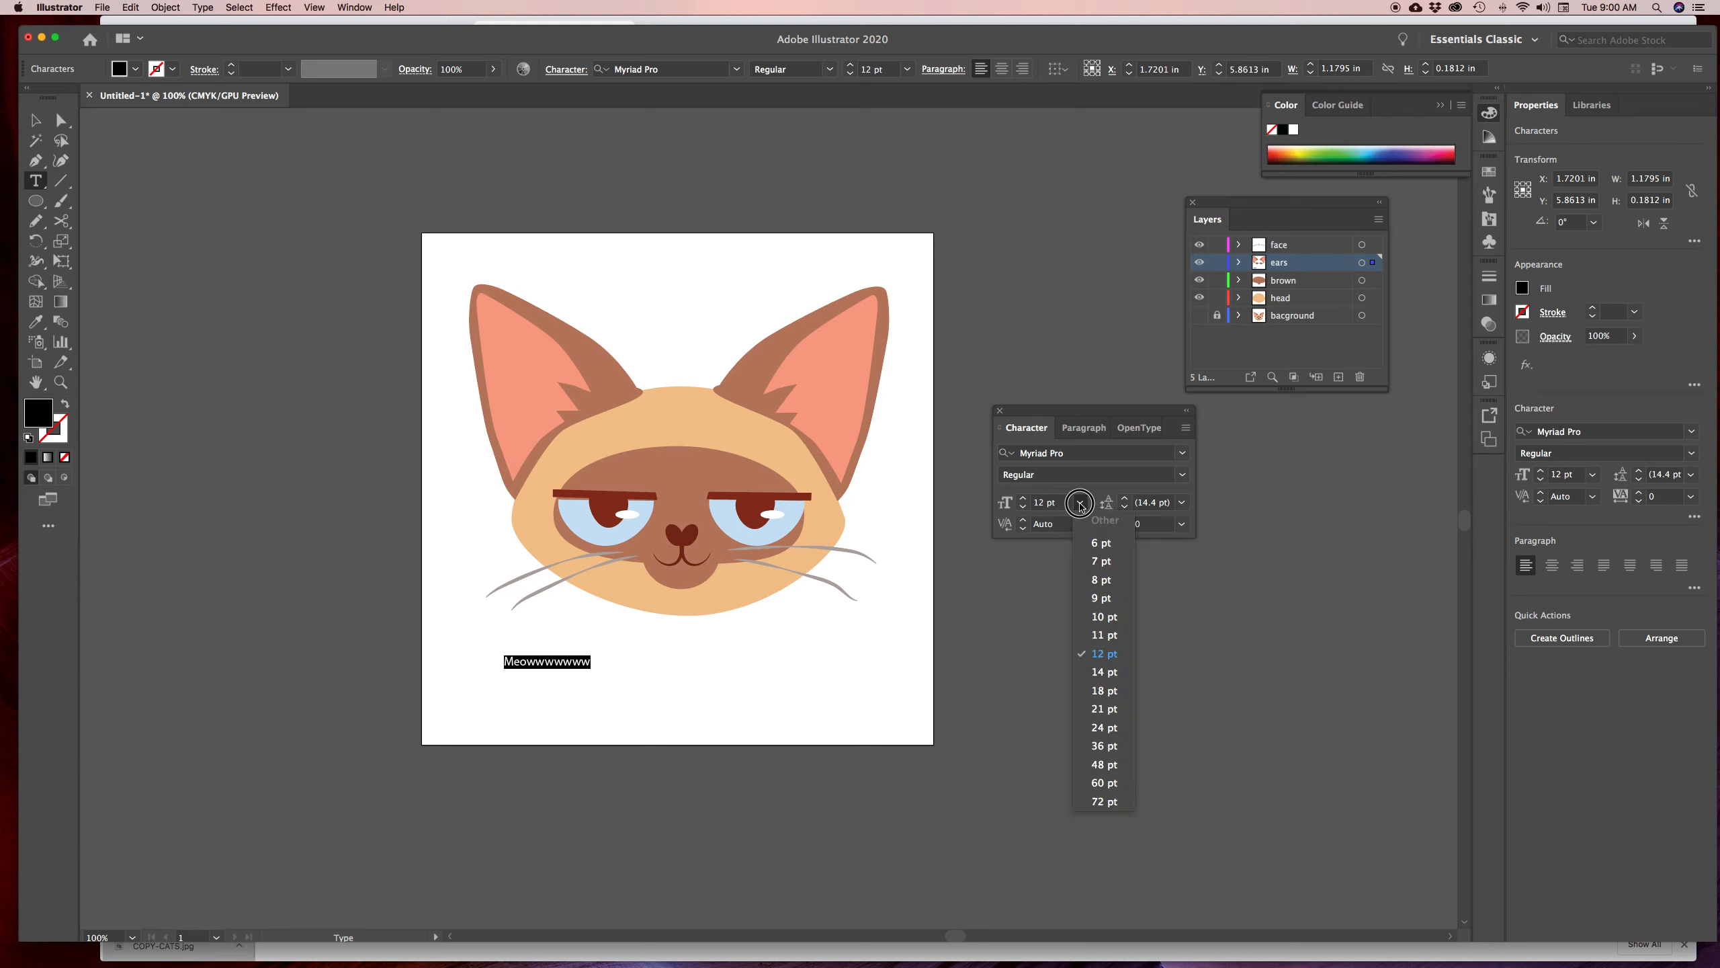
{"action": "left_click", "coordinate": [1111, 782]}
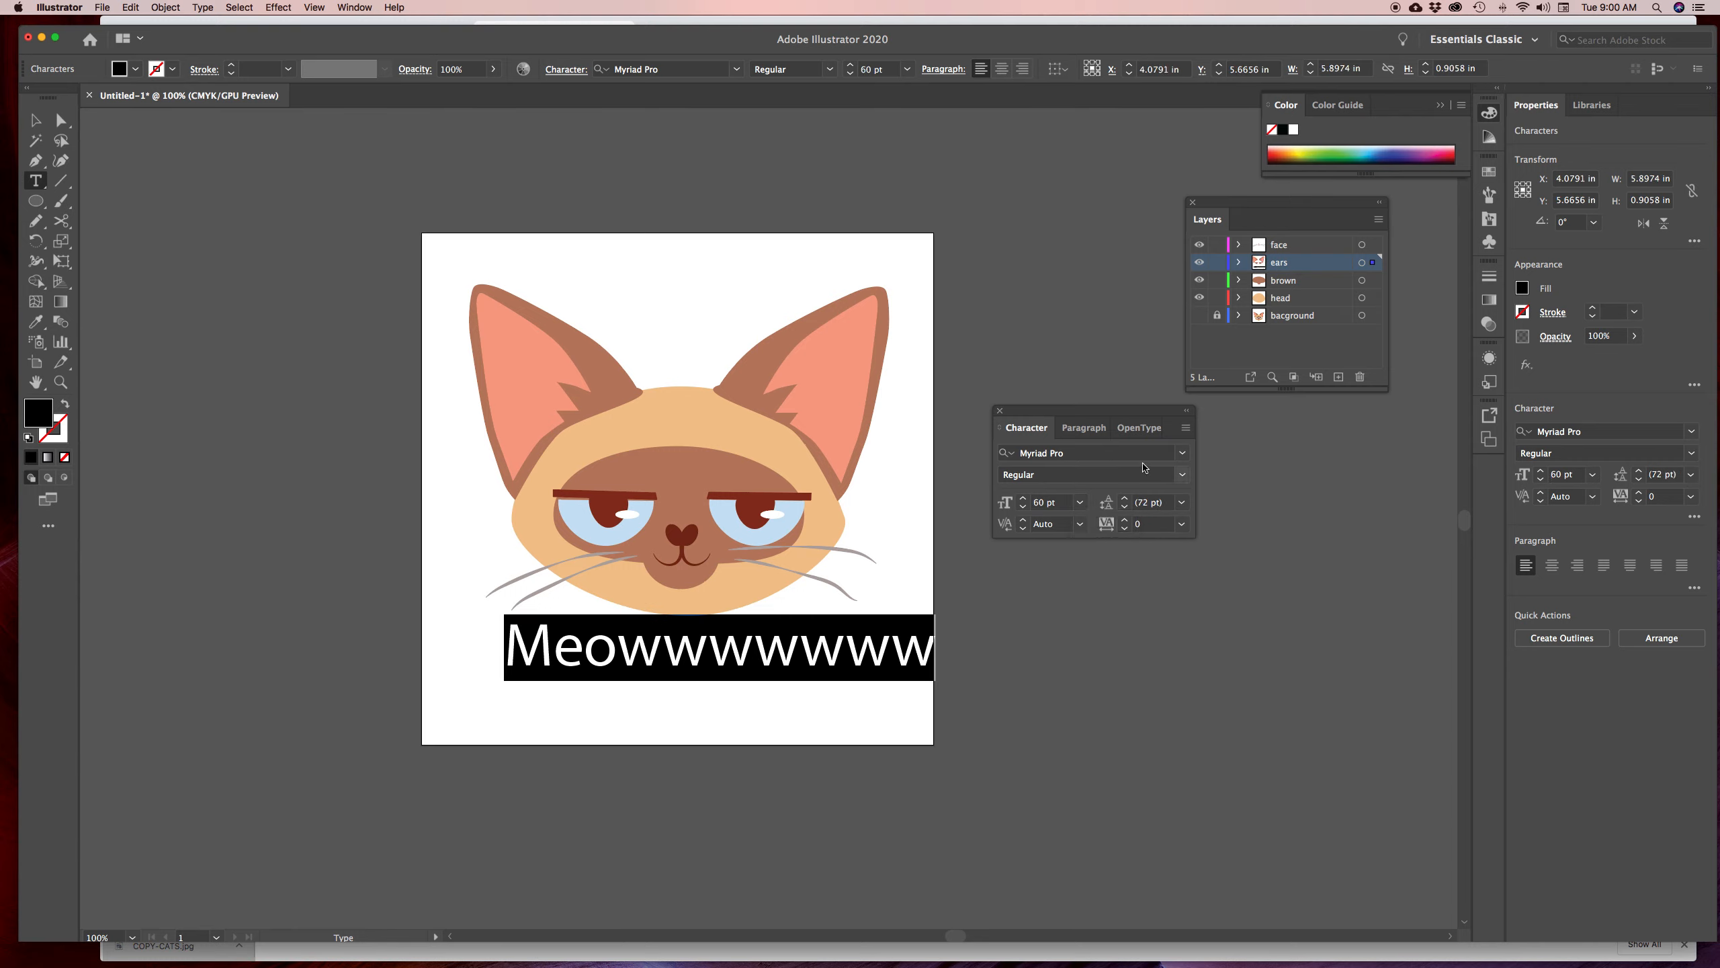
Browse the font list and preview different typefaces on the selected Meowwwwwww text
{"action": "left_click", "coordinate": [1182, 454]}
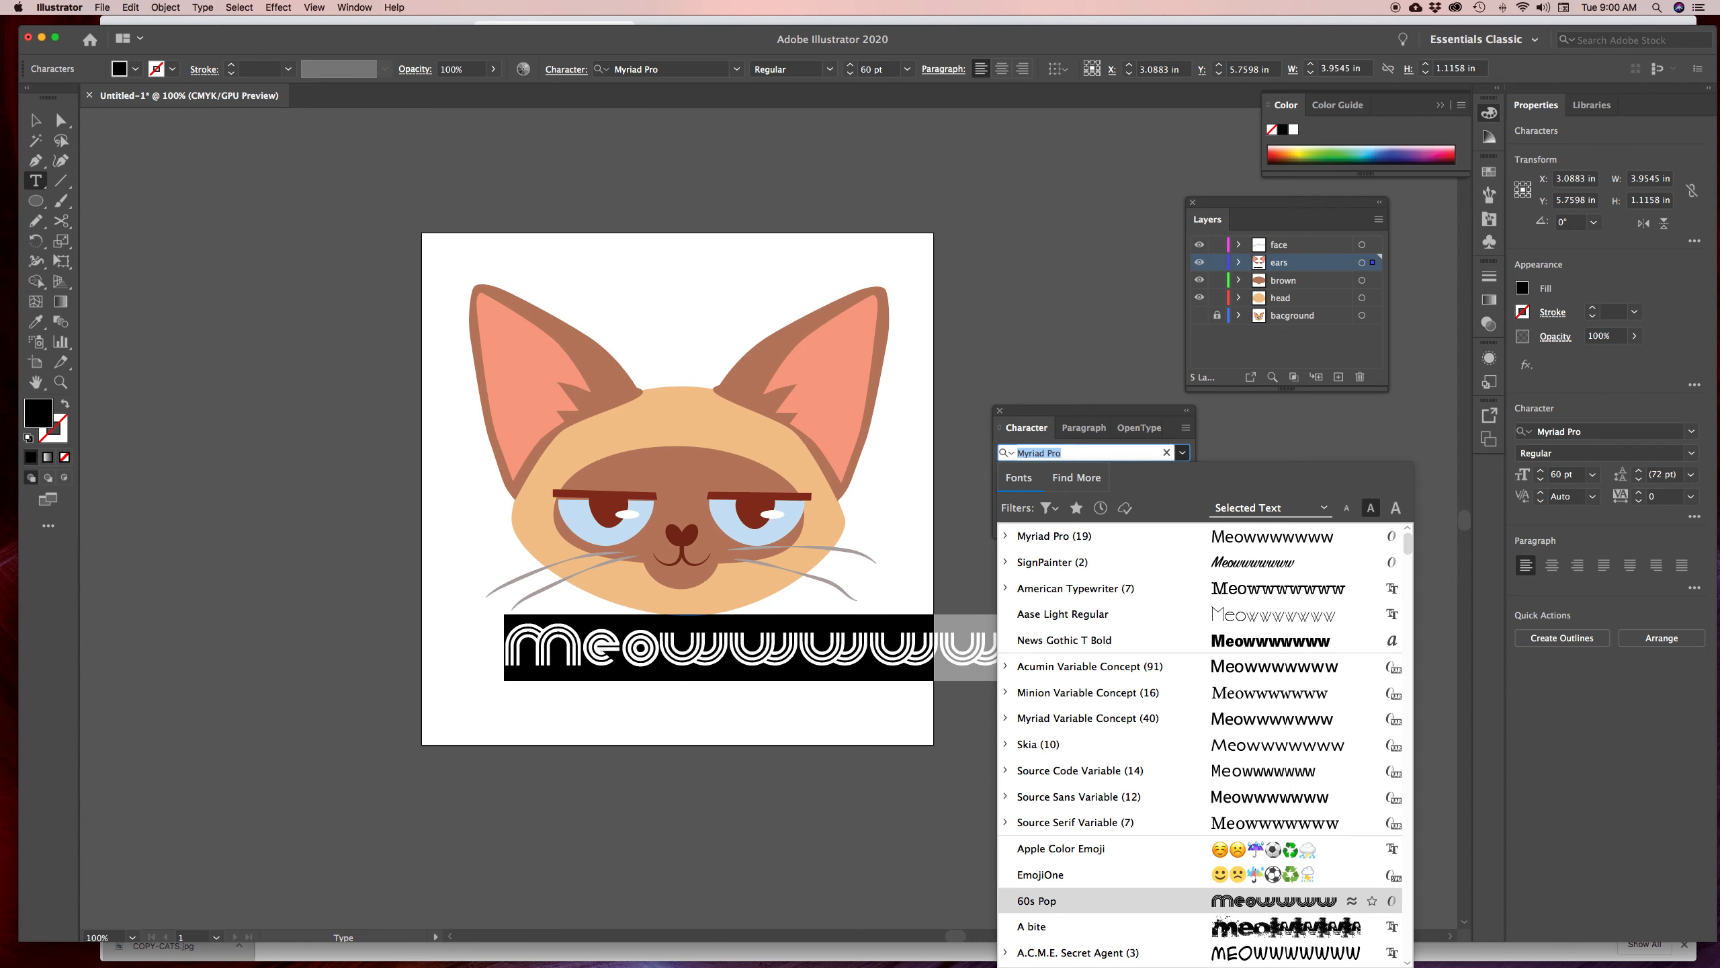
{"action": "key", "text": "Down"}
{"action": "key", "text": "Down"}
{"action": "key", "text": "Down"}
{"action": "key", "text": "Down"}
{"action": "key", "text": "Down"}
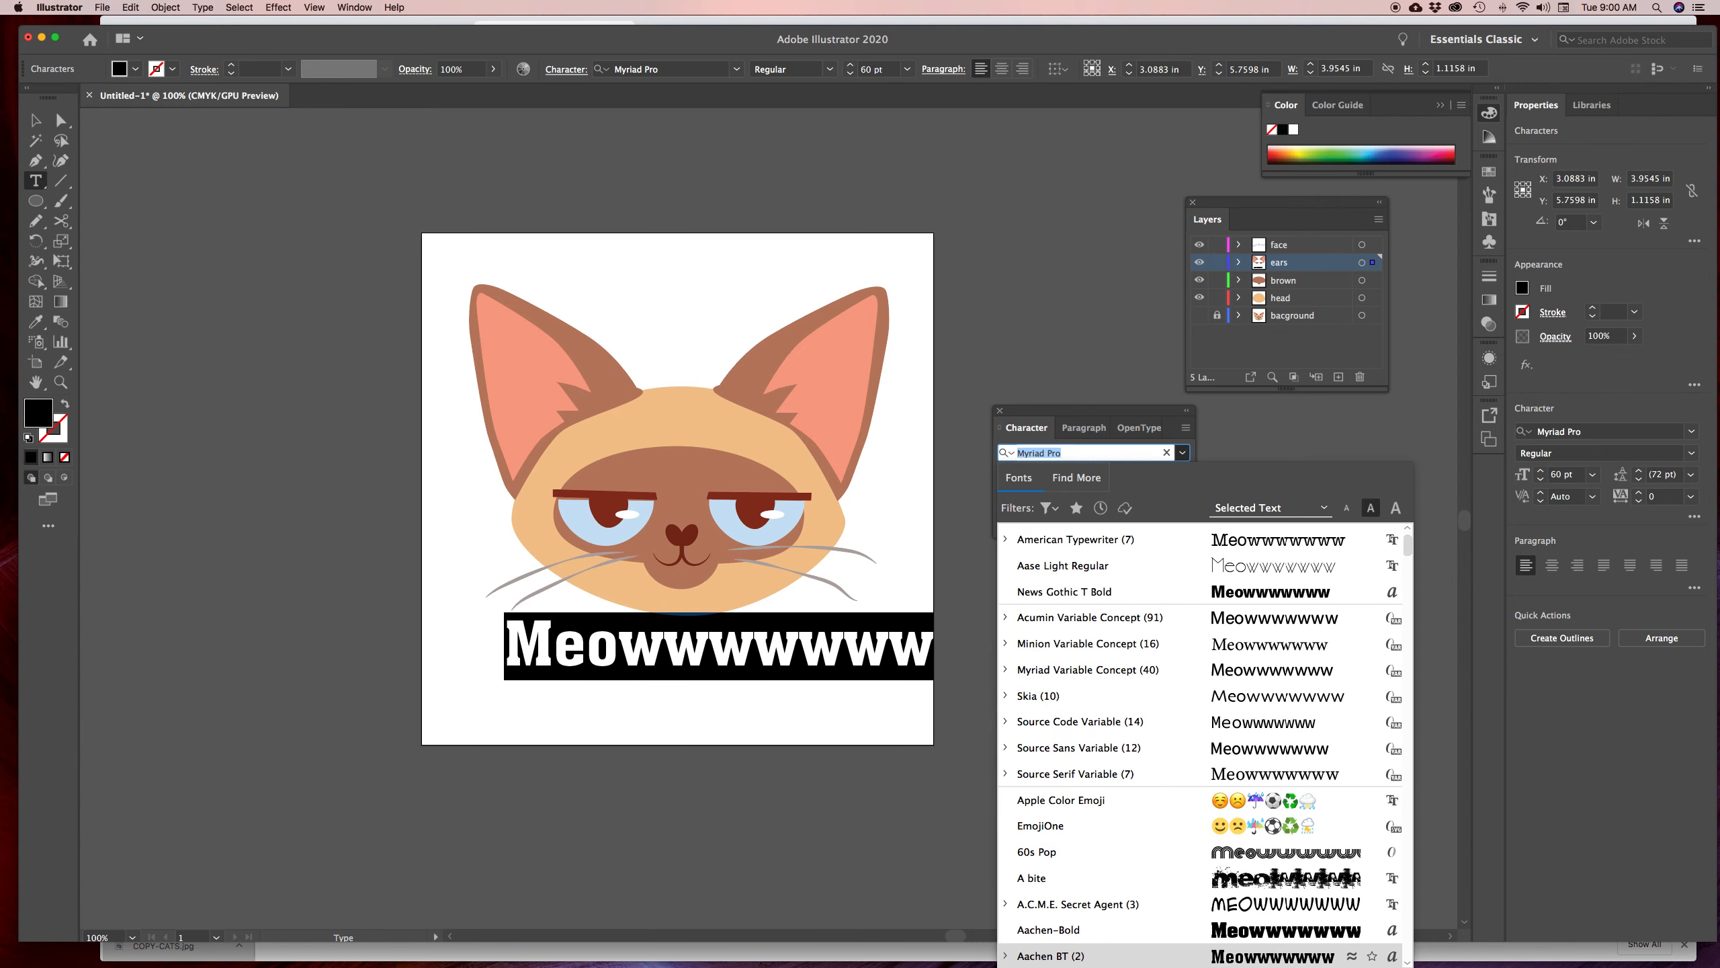
{"action": "key", "text": "Down"}
{"action": "key", "text": "Down"}
{"action": "key", "text": "Down"}
{"action": "key", "text": "Down"}
{"action": "key", "text": "Down"}
{"action": "key", "text": "Down"}
{"action": "key", "text": "Down"}
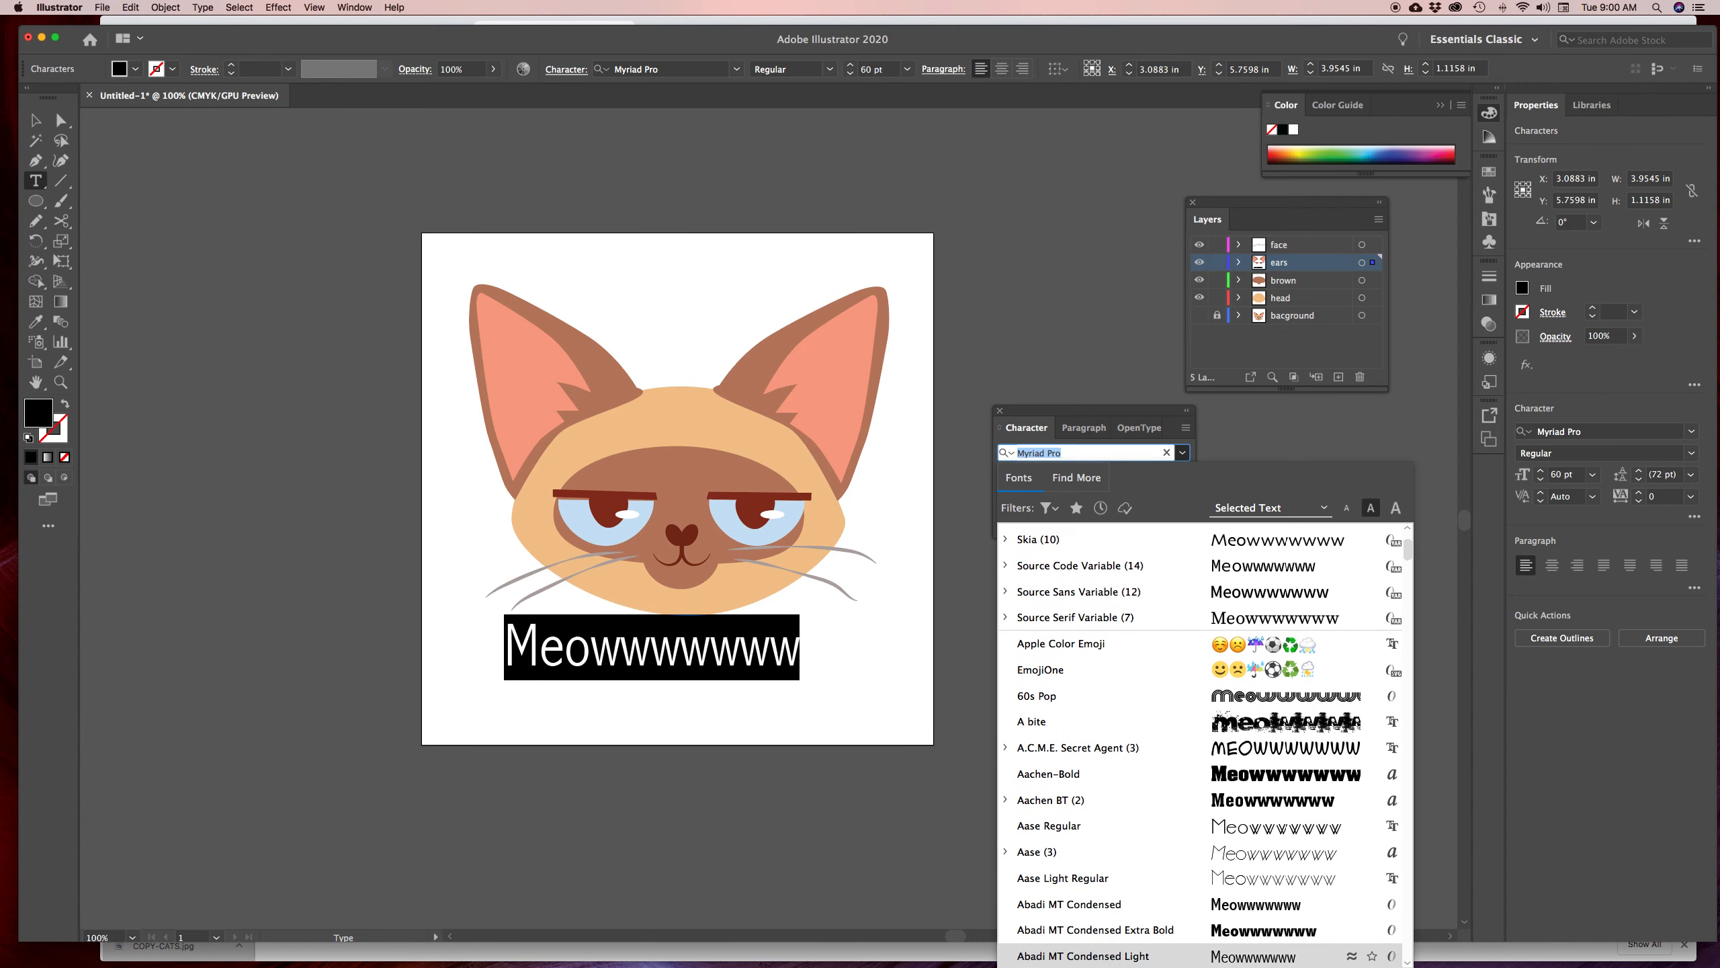
{"action": "key", "text": "Down"}
{"action": "key", "text": "Down"}
{"action": "key", "text": "Down"}
{"action": "key", "text": "Down"}
{"action": "key", "text": "Down"}
{"action": "key", "text": "Down"}
{"action": "key", "text": "Down"}
{"action": "key", "text": "Down"}
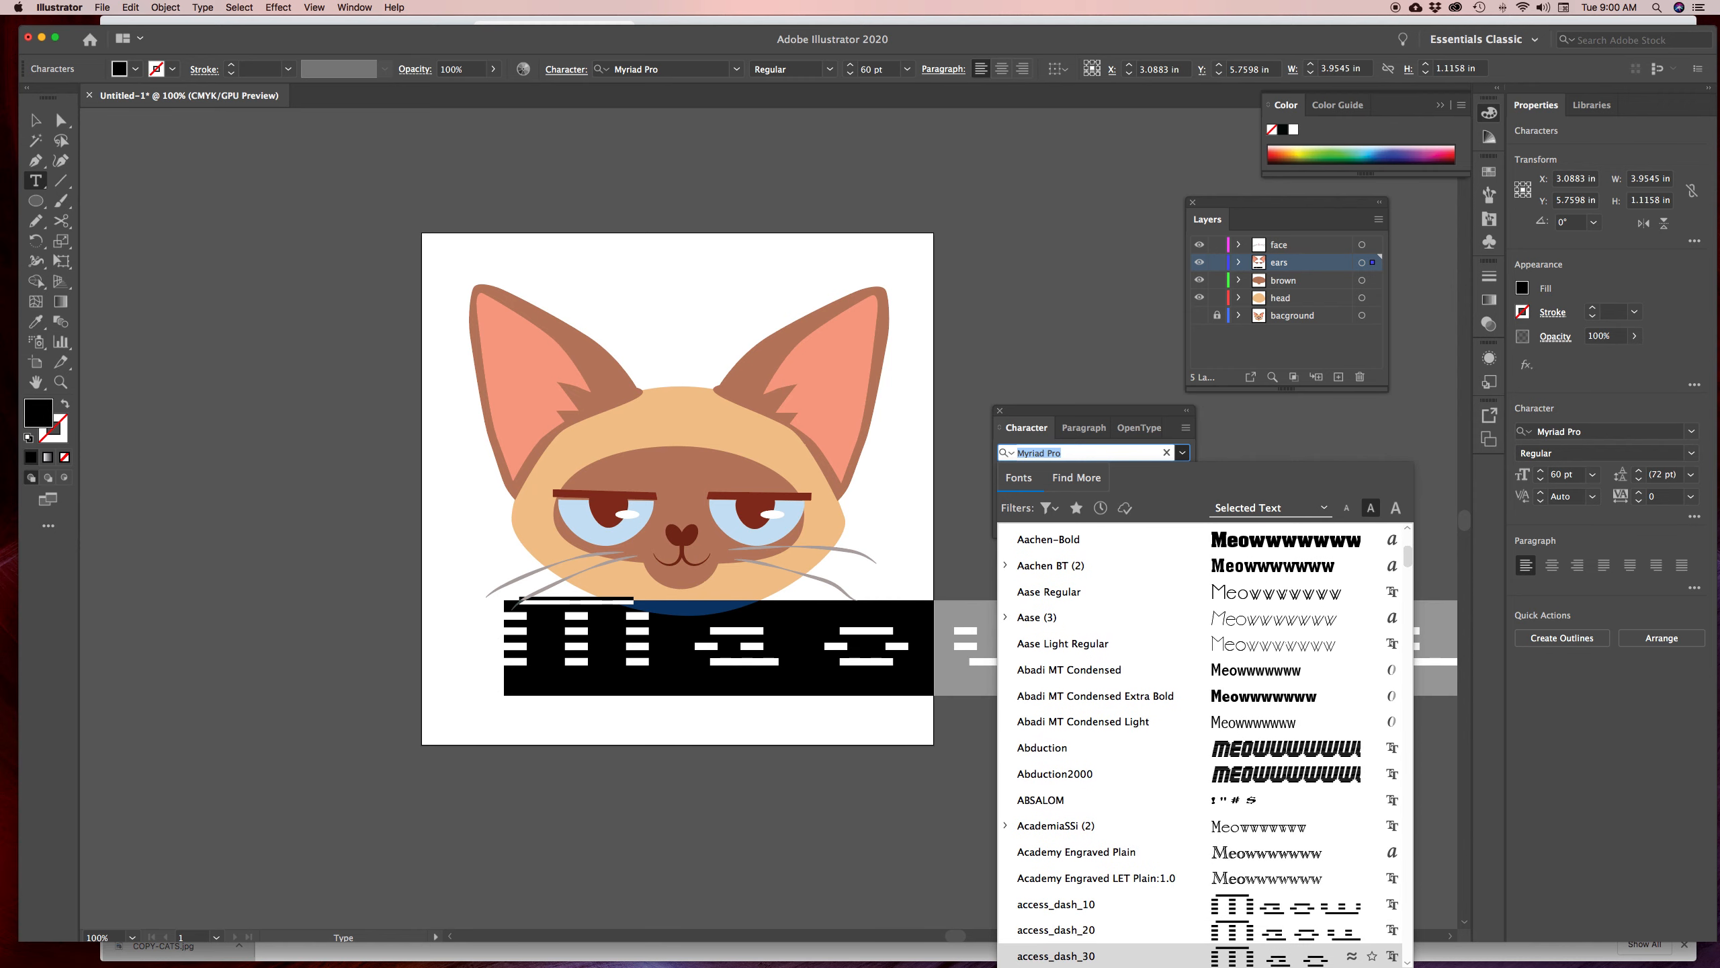
{"action": "key", "text": "Down"}
{"action": "key", "text": "Down"}
{"action": "key", "text": "Down"}
{"action": "key", "text": "Down"}
{"action": "key", "text": "Down"}
{"action": "key", "text": "Down"}
{"action": "key", "text": "Down"}
{"action": "key", "text": "Down"}
{"action": "key", "text": "Down"}
{"action": "key", "text": "Down"}
{"action": "key", "text": "Down"}
{"action": "key", "text": "Down"}
{"action": "key", "text": "Down"}
{"action": "key", "text": "Down"}
{"action": "key", "text": "Down"}
{"action": "key", "text": "Down"}
{"action": "key", "text": "Down"}
{"action": "key", "text": "Down"}
{"action": "key", "text": "Down"}
{"action": "key", "text": "Down"}
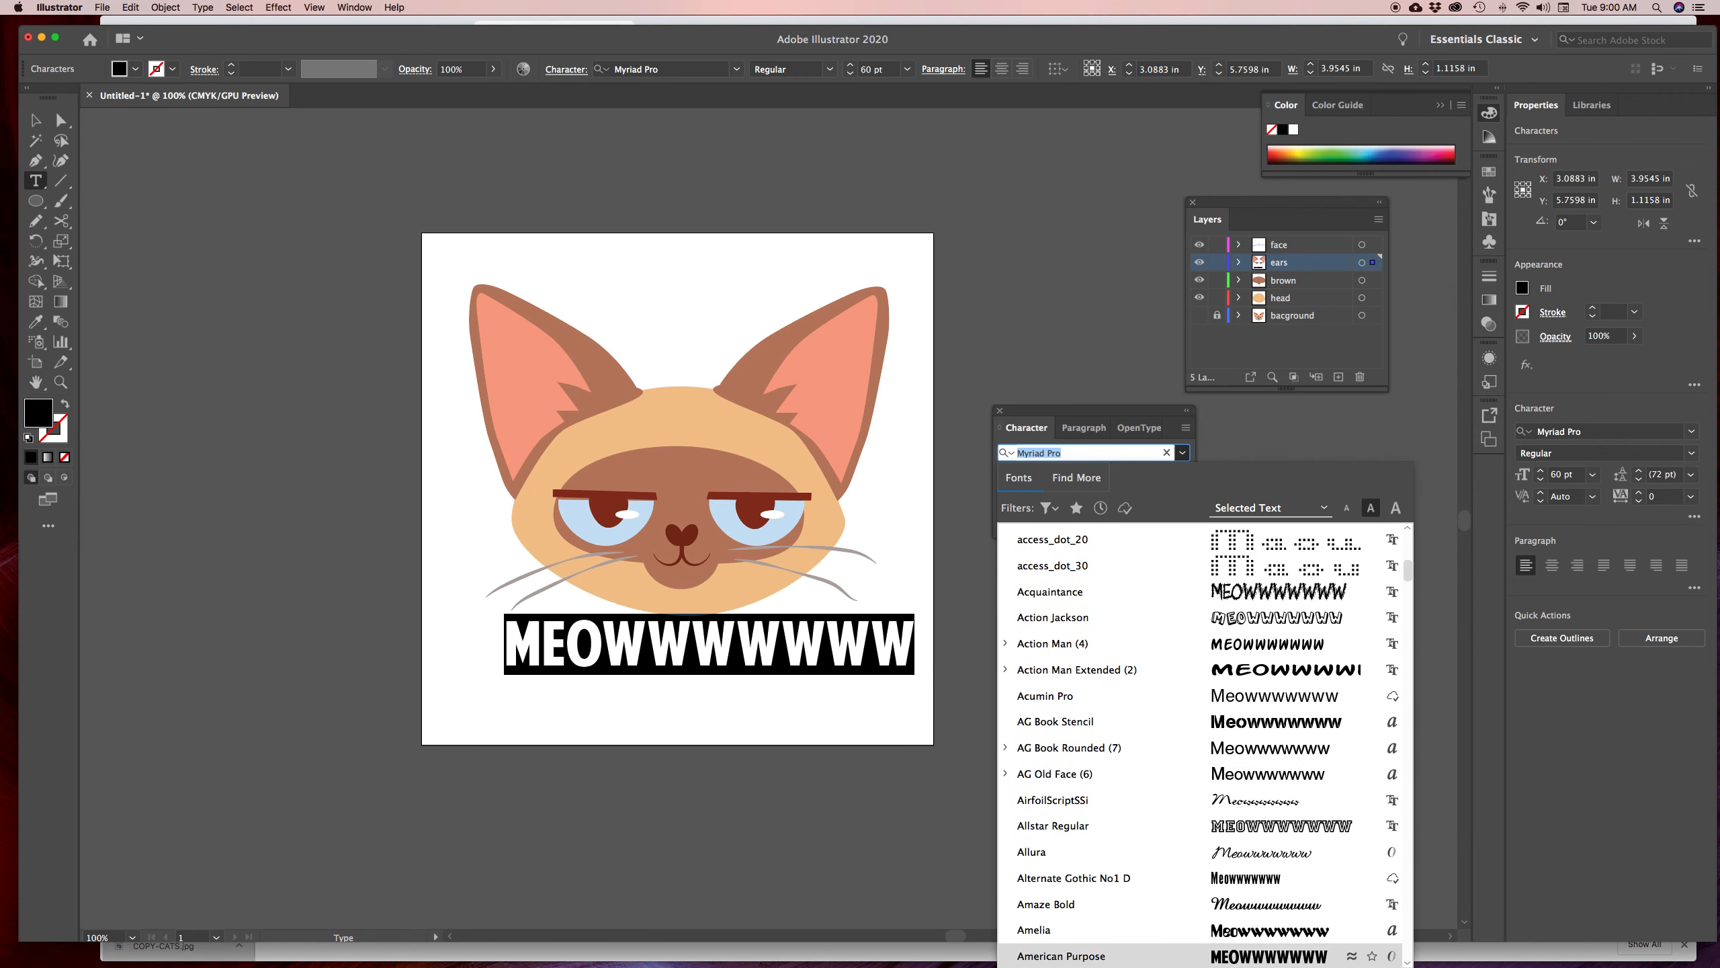
{"action": "key", "text": "Down"}
{"action": "key", "text": "Down"}
{"action": "key", "text": "Down"}
{"action": "key", "text": "Down"}
{"action": "key", "text": "Down"}
{"action": "key", "text": "Down"}
{"action": "key", "text": "Down"}
{"action": "key", "text": "Down"}
{"action": "key", "text": "Down"}
{"action": "key", "text": "Down"}
{"action": "key", "text": "Down"}
{"action": "key", "text": "Down"}
{"action": "key", "text": "Down"}
{"action": "key", "text": "Down"}
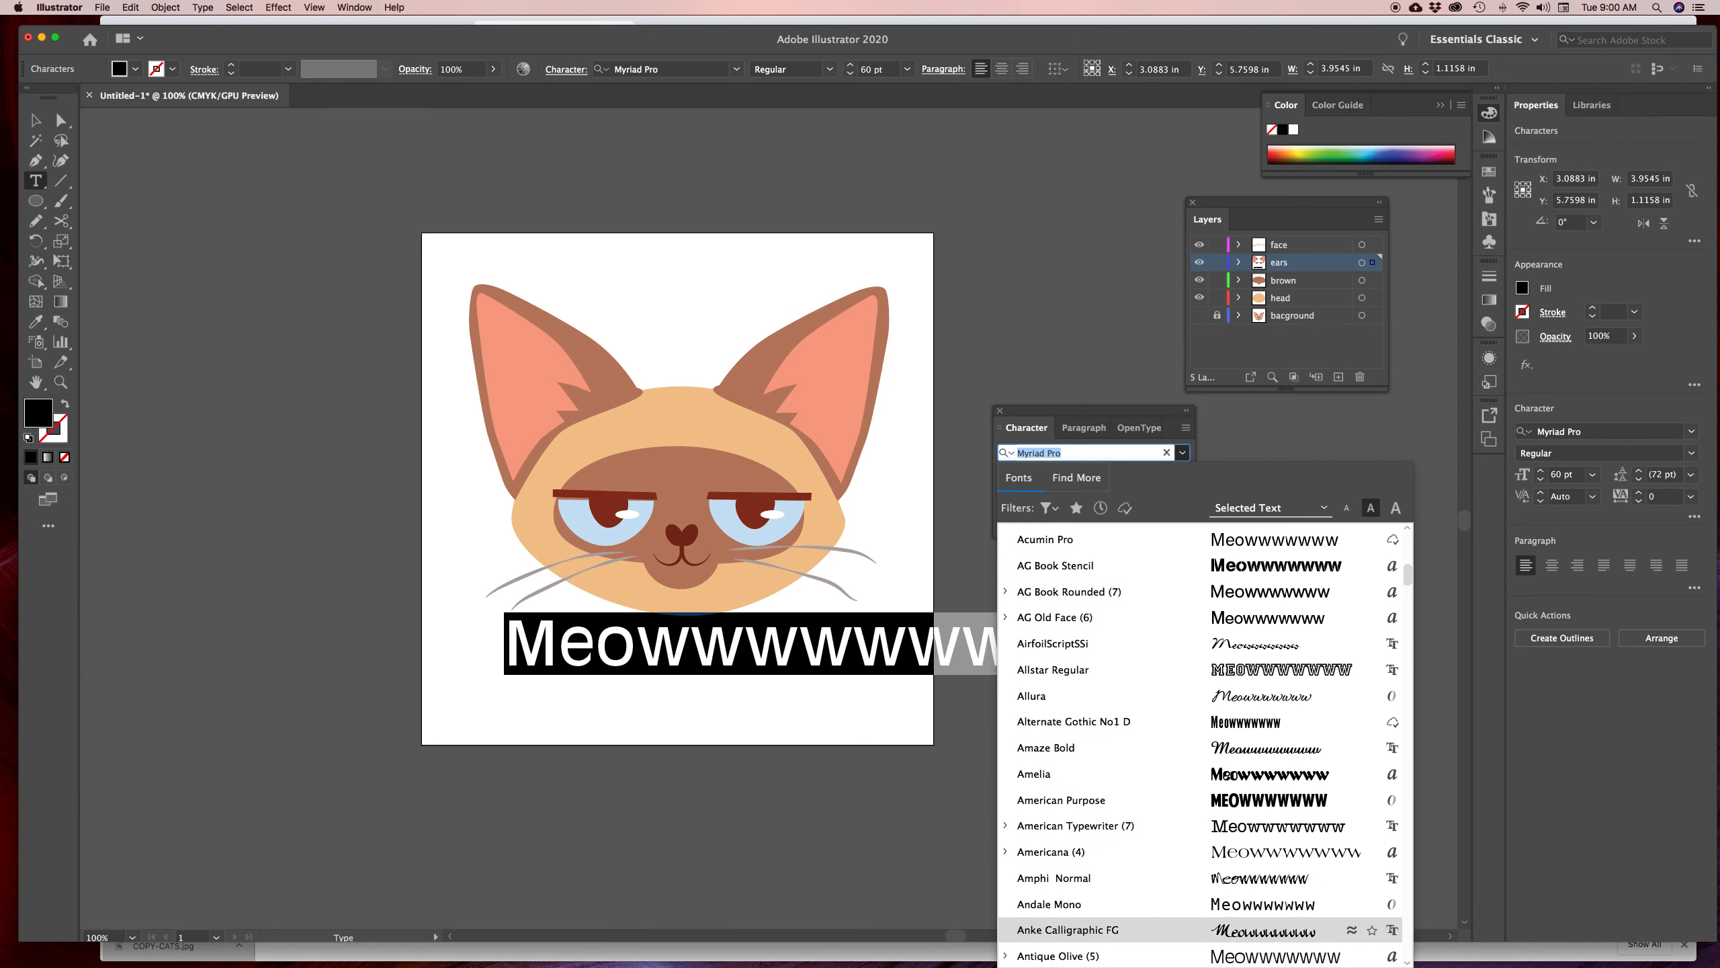
{"action": "key", "text": "Down"}
{"action": "key", "text": "Down"}
{"action": "key", "text": "Down"}
{"action": "key", "text": "Down"}
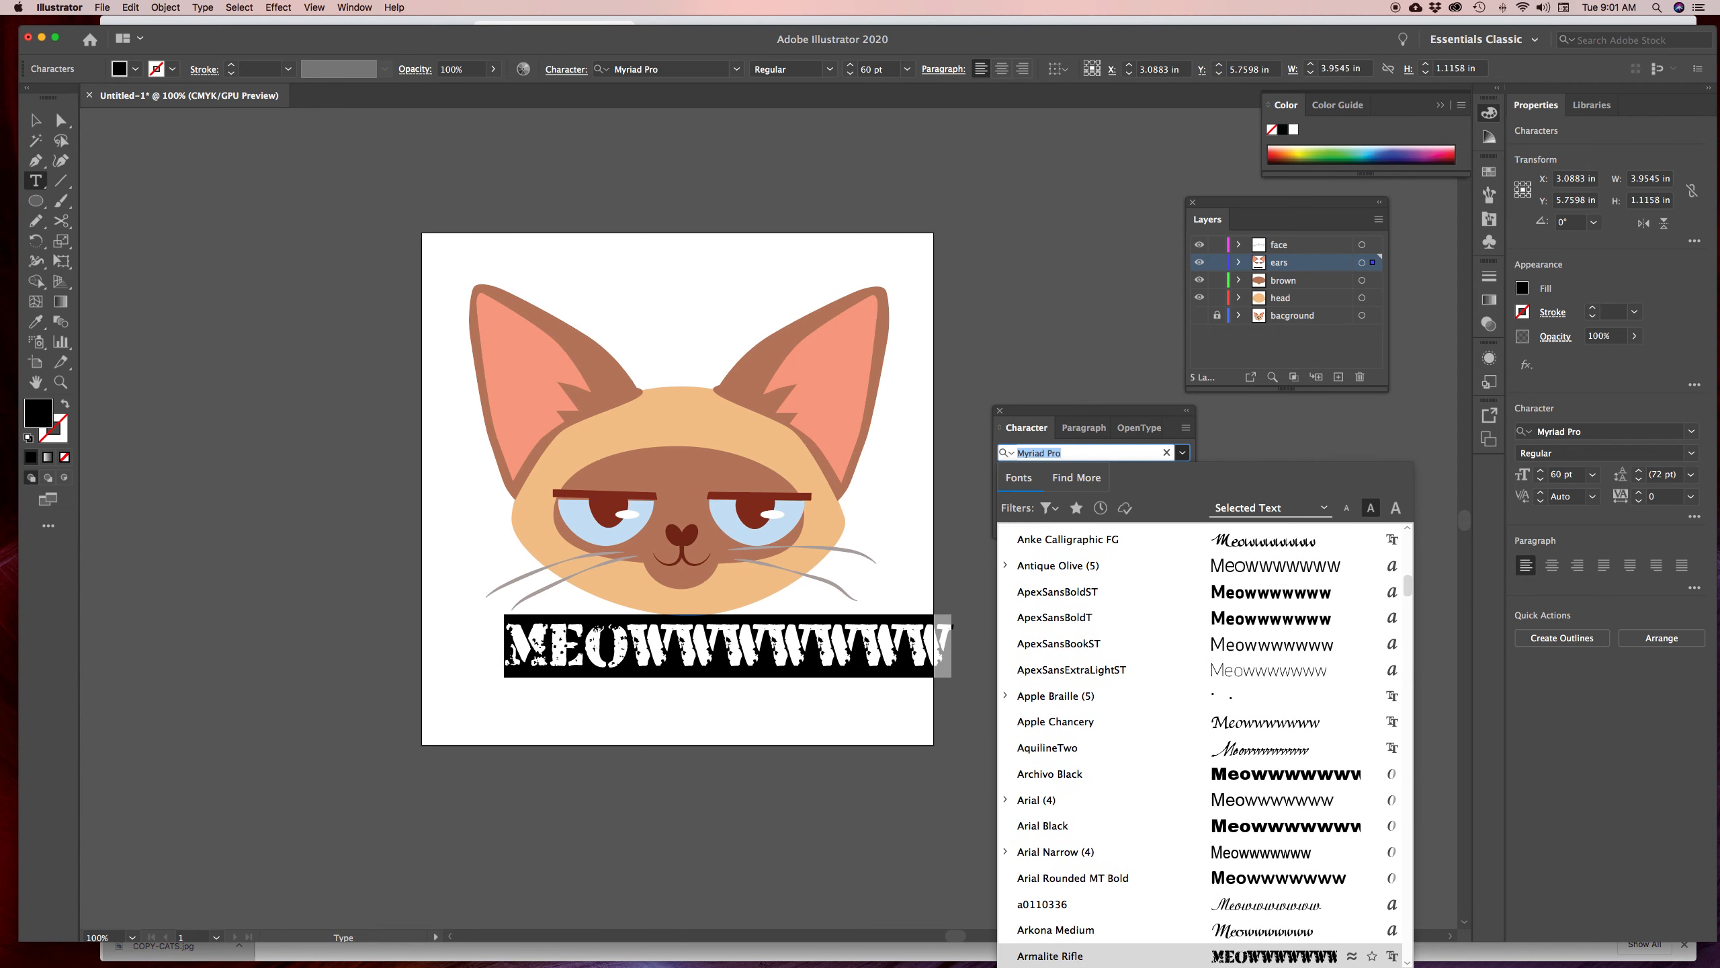
{"action": "key", "text": "Down"}
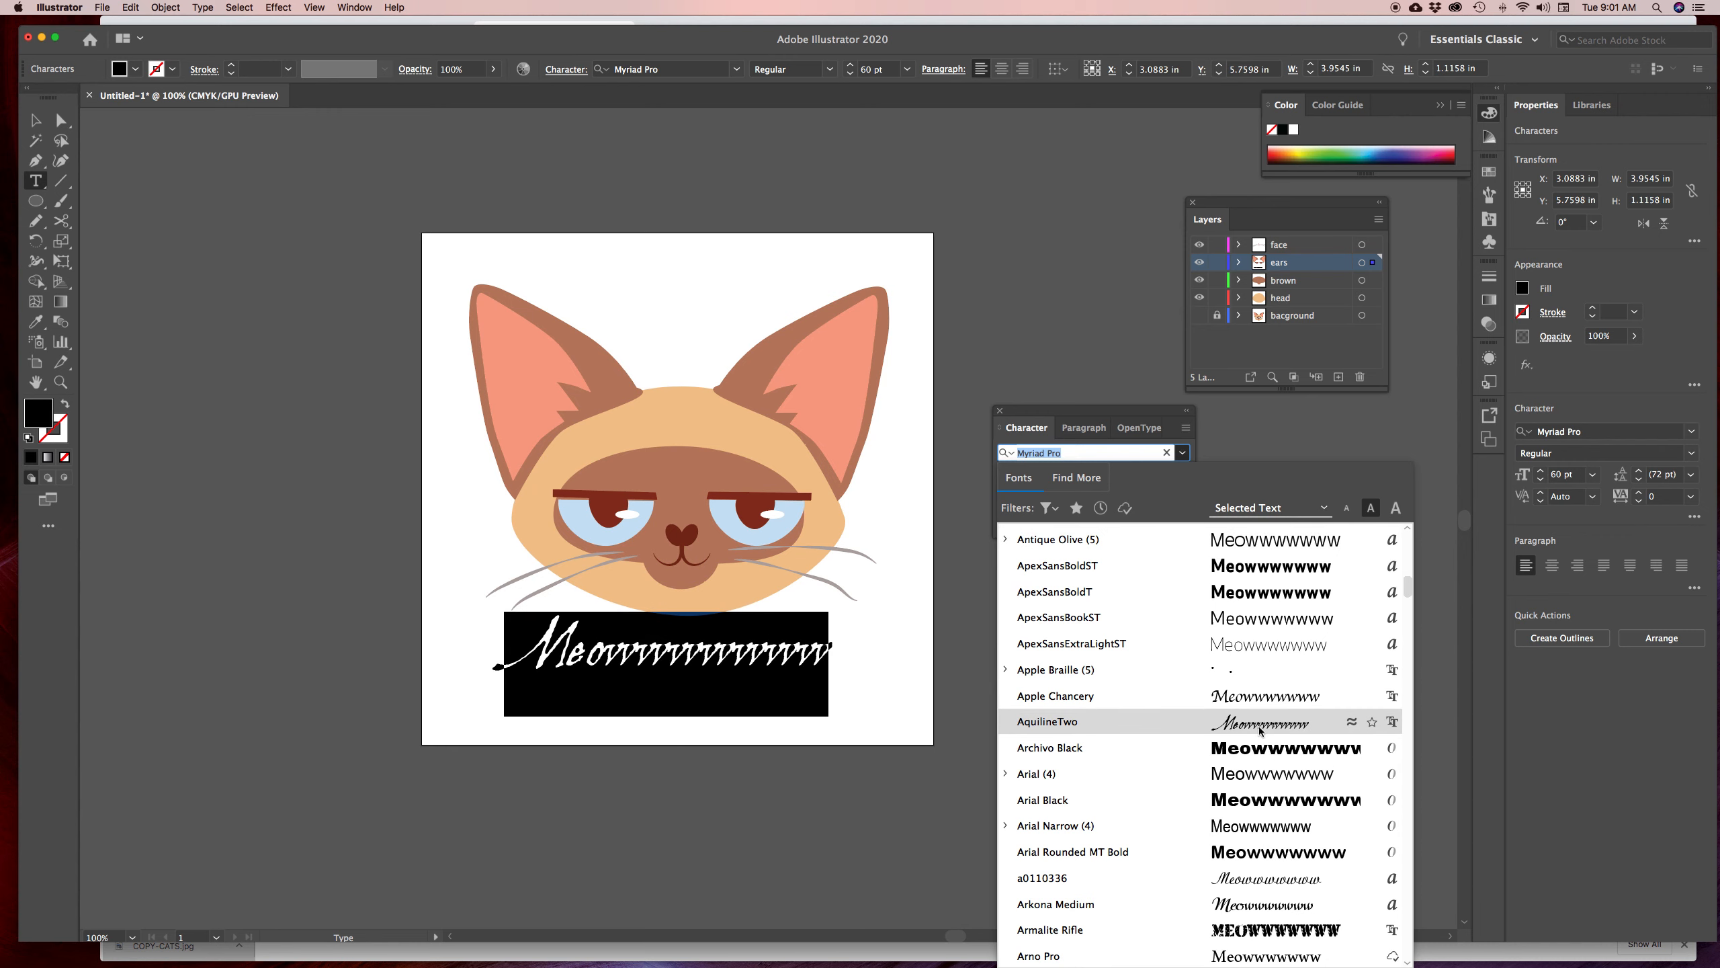
Filter the fonts to the Script classification and apply Berkshire Swash to the Meowwwwwww text
{"action": "left_click", "coordinate": [1049, 508]}
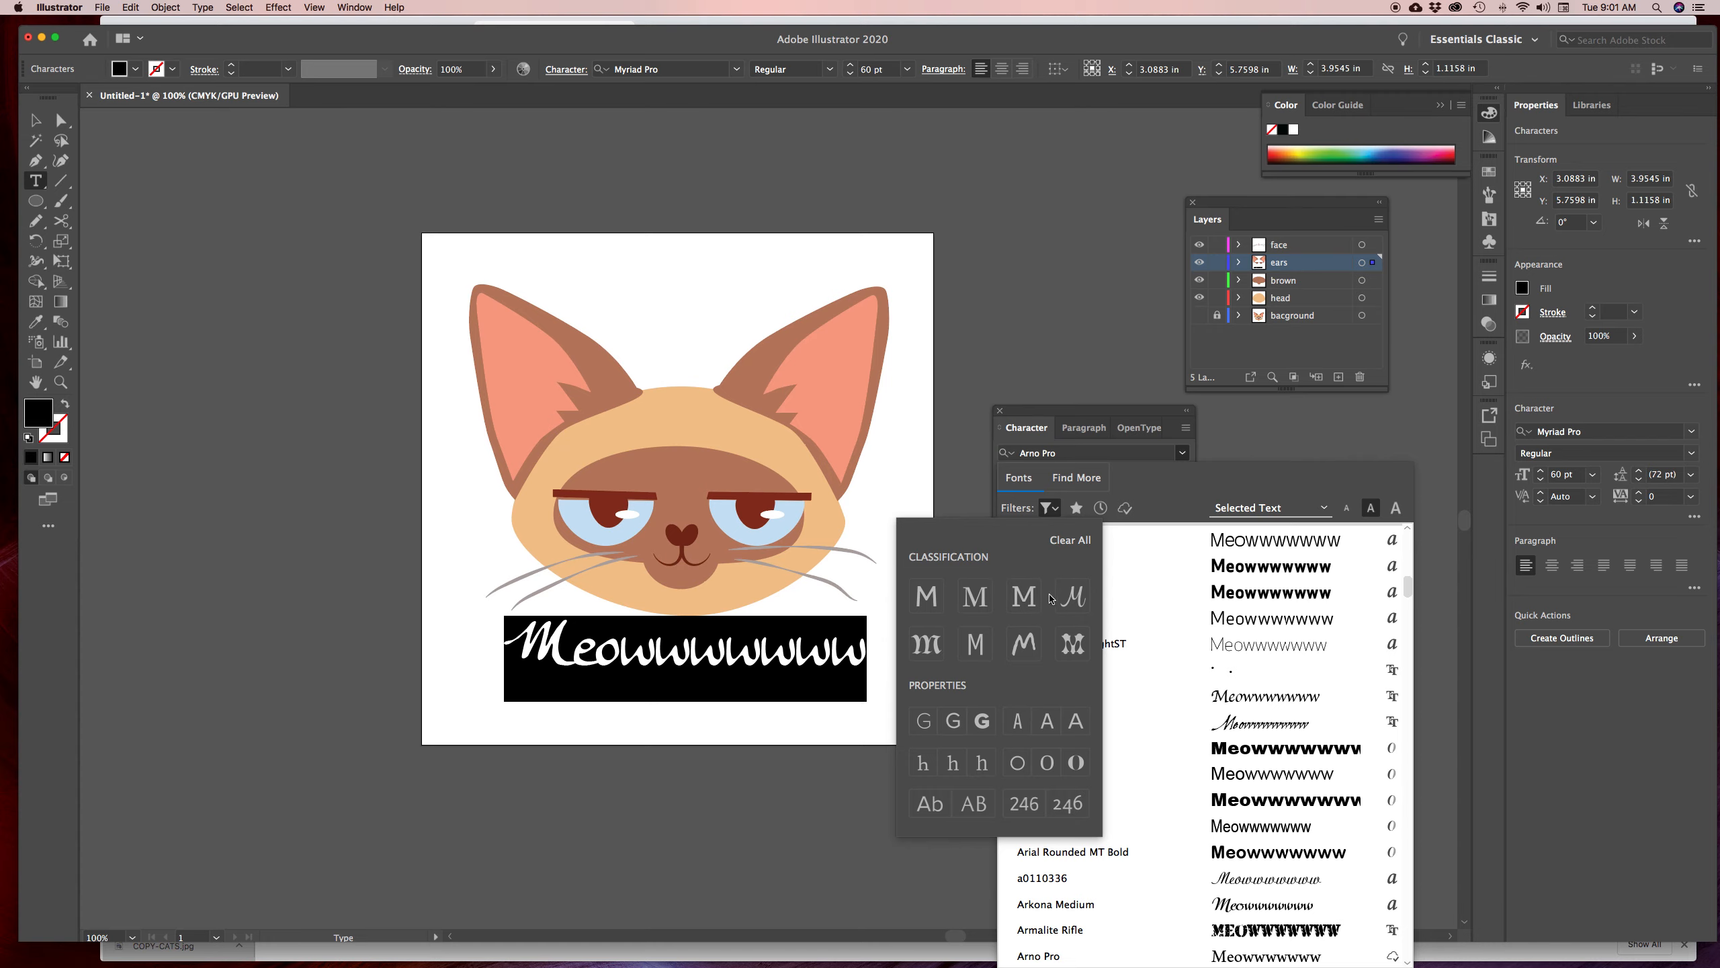
{"action": "left_click", "coordinate": [1071, 599]}
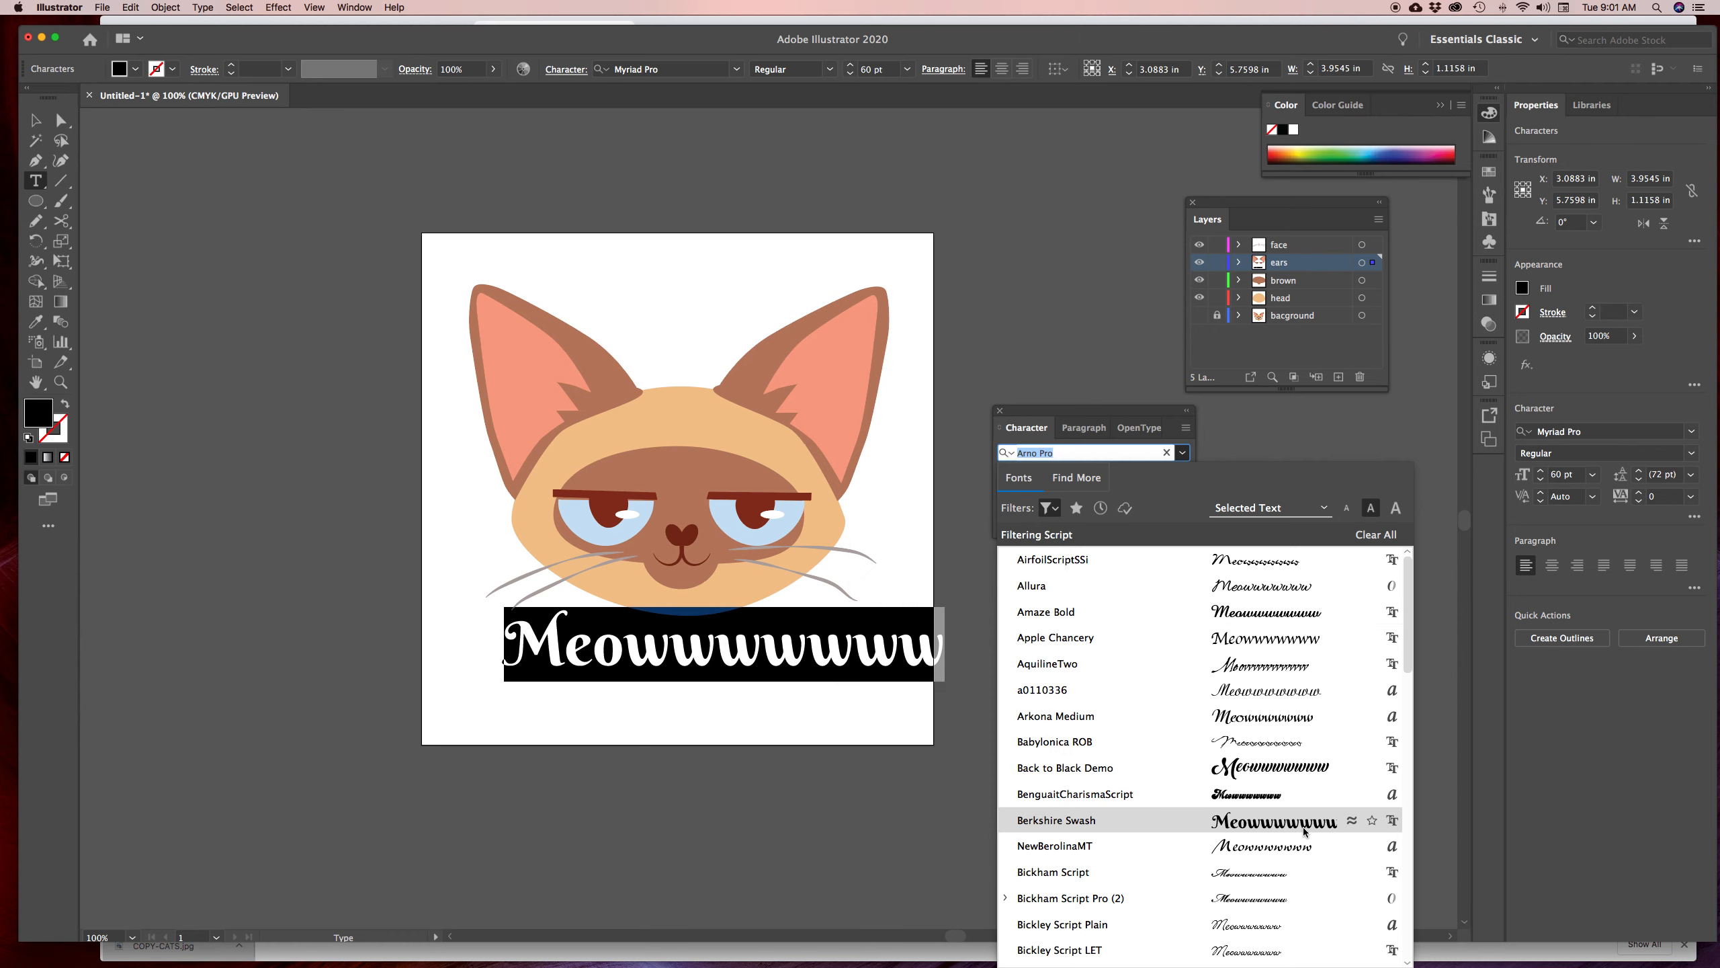
{"action": "scroll", "coordinate": [1307, 828], "scroll_direction": "down", "scroll_amount": 5}
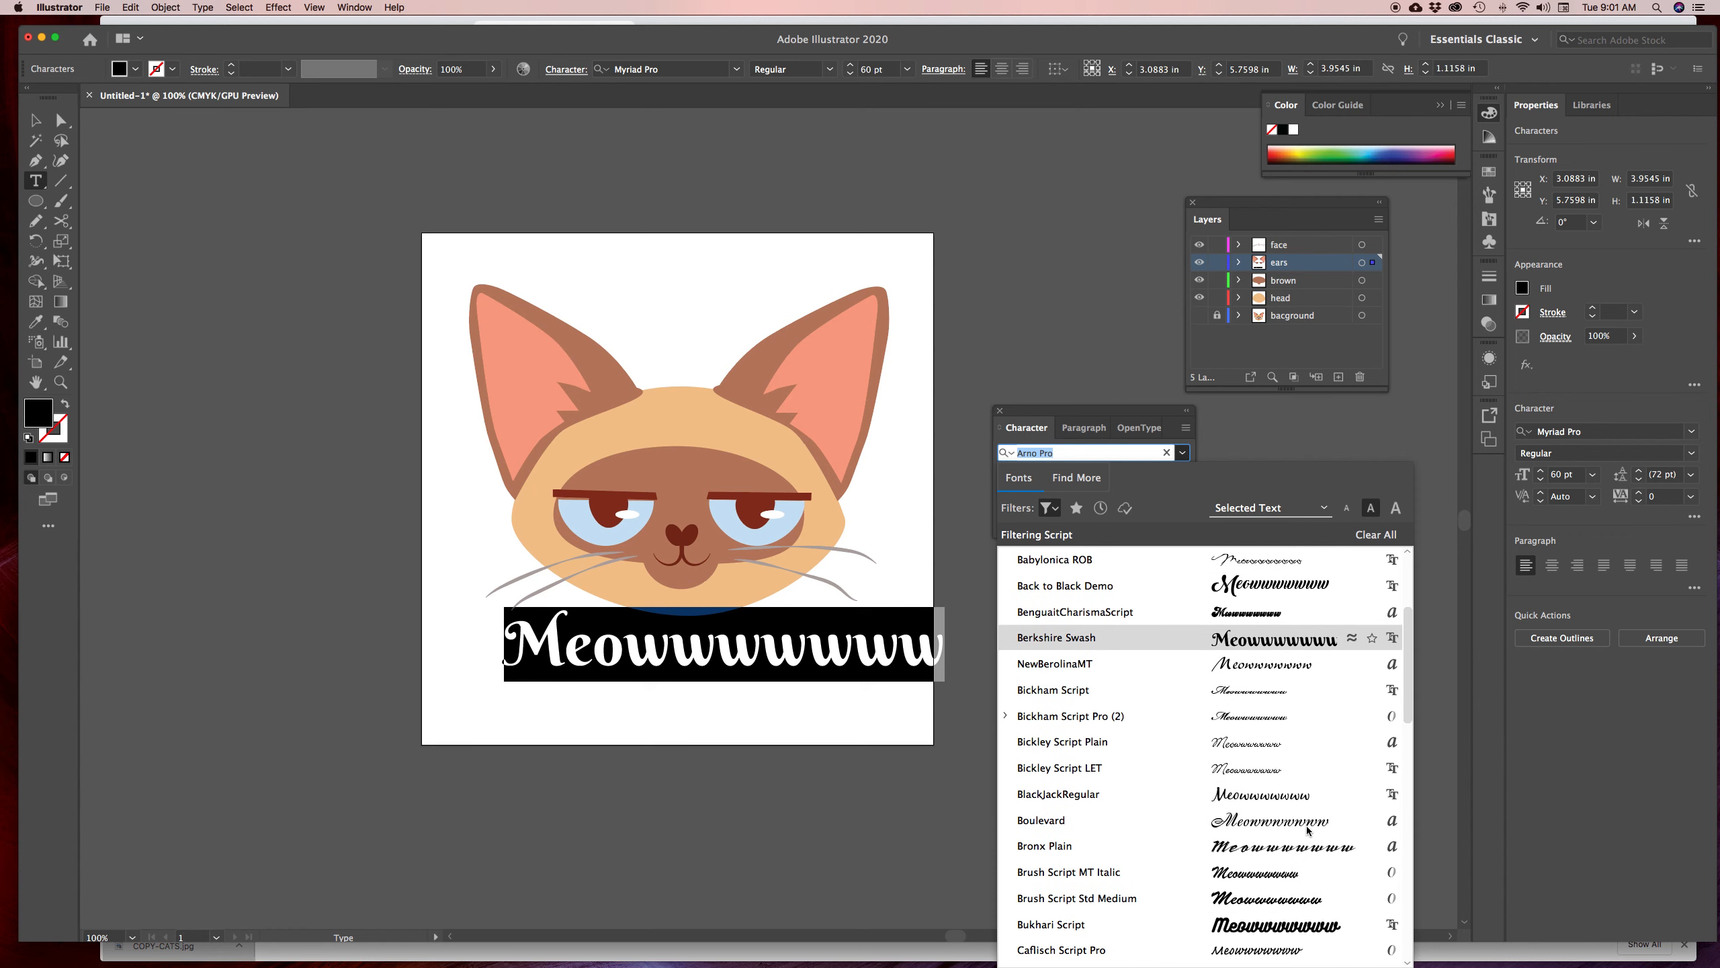
{"action": "scroll", "coordinate": [1308, 829], "scroll_direction": "down", "scroll_amount": 7}
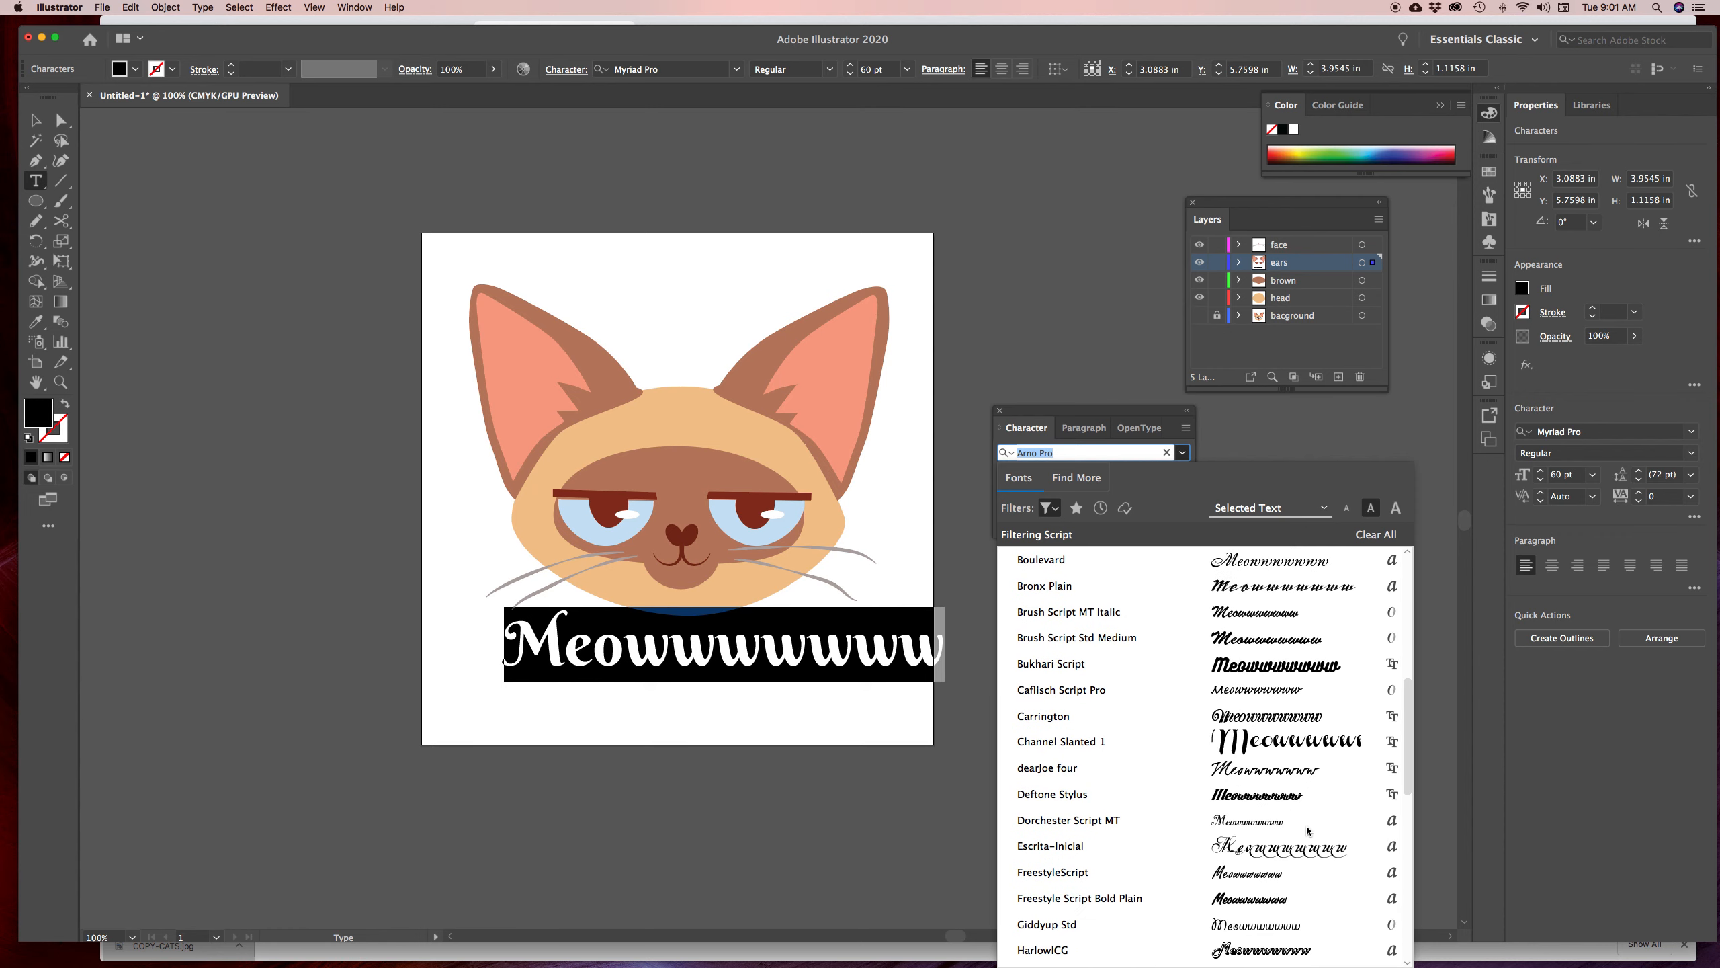
{"action": "scroll", "coordinate": [1308, 829], "scroll_direction": "down", "scroll_amount": 8}
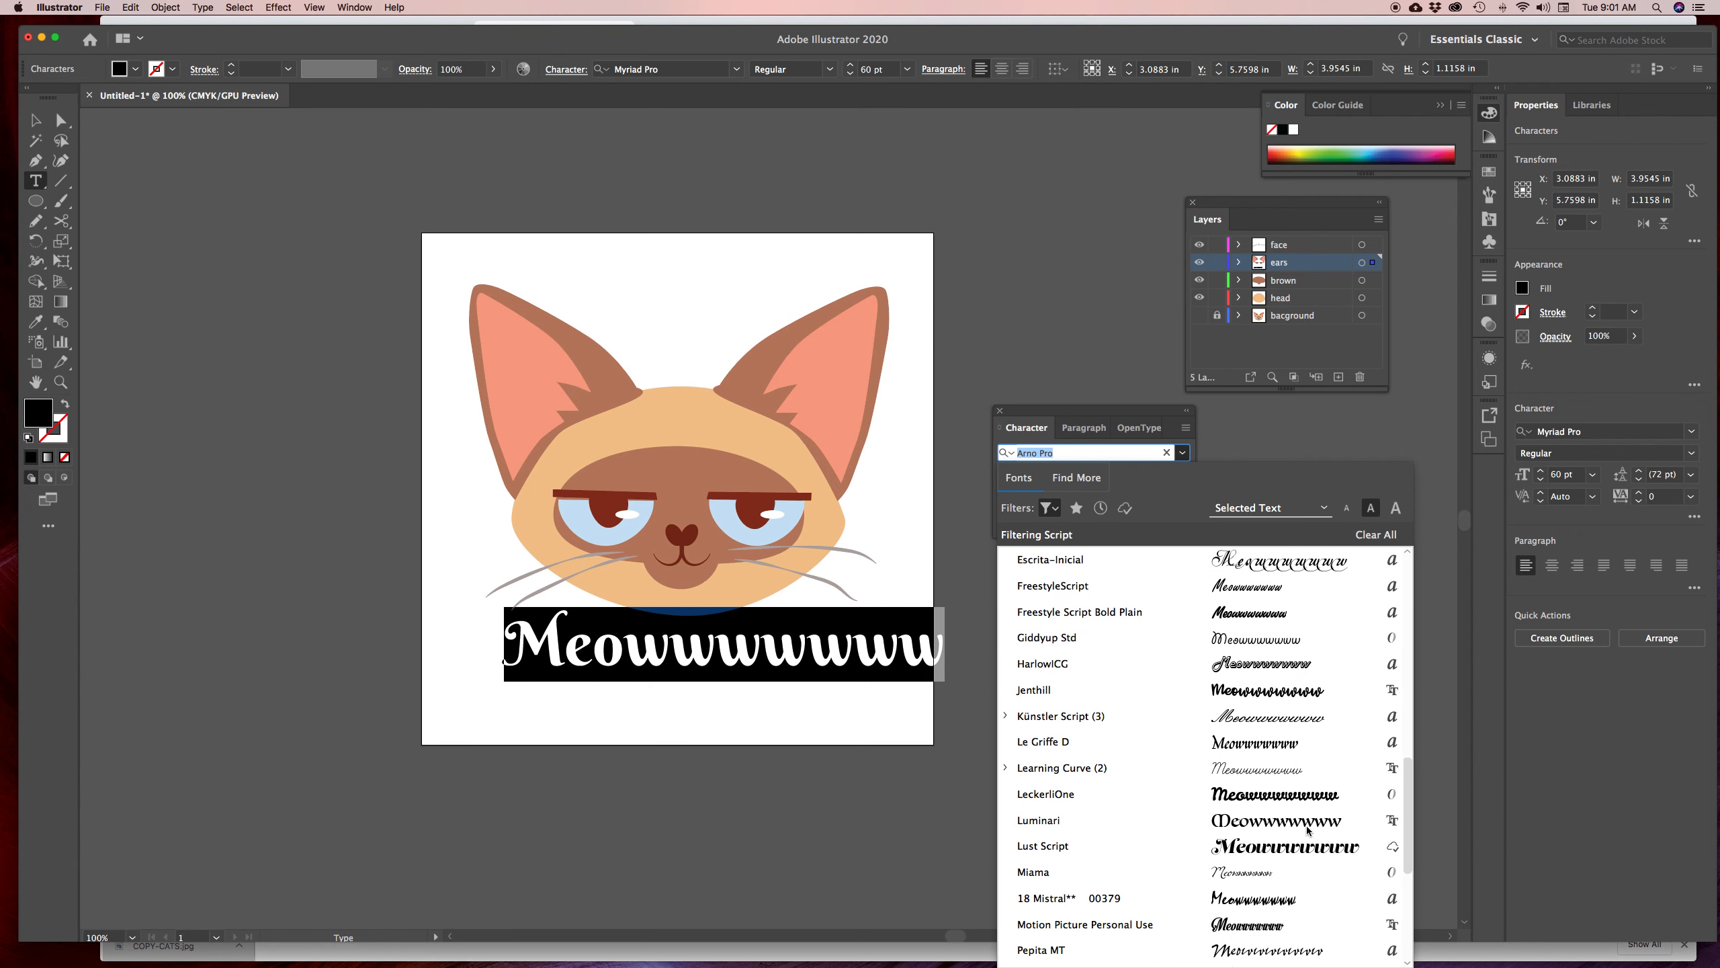
{"action": "scroll", "coordinate": [1308, 829], "scroll_direction": "down", "scroll_amount": 5}
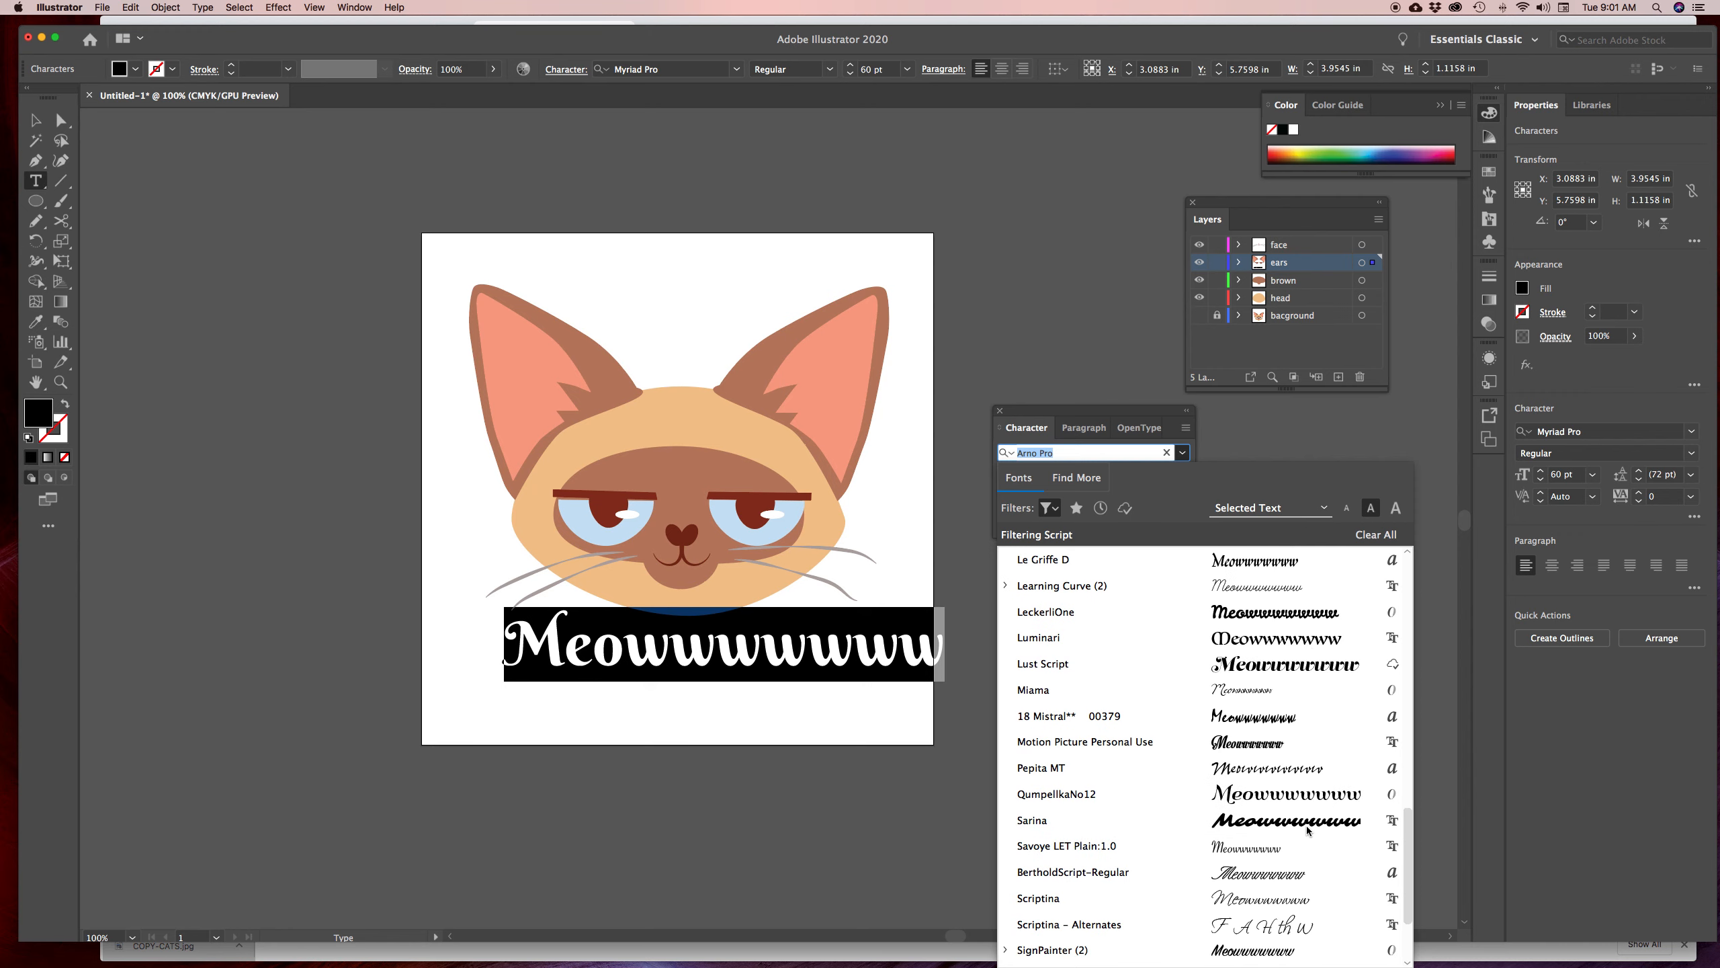
{"action": "scroll", "coordinate": [1308, 829], "scroll_direction": "down", "scroll_amount": 4}
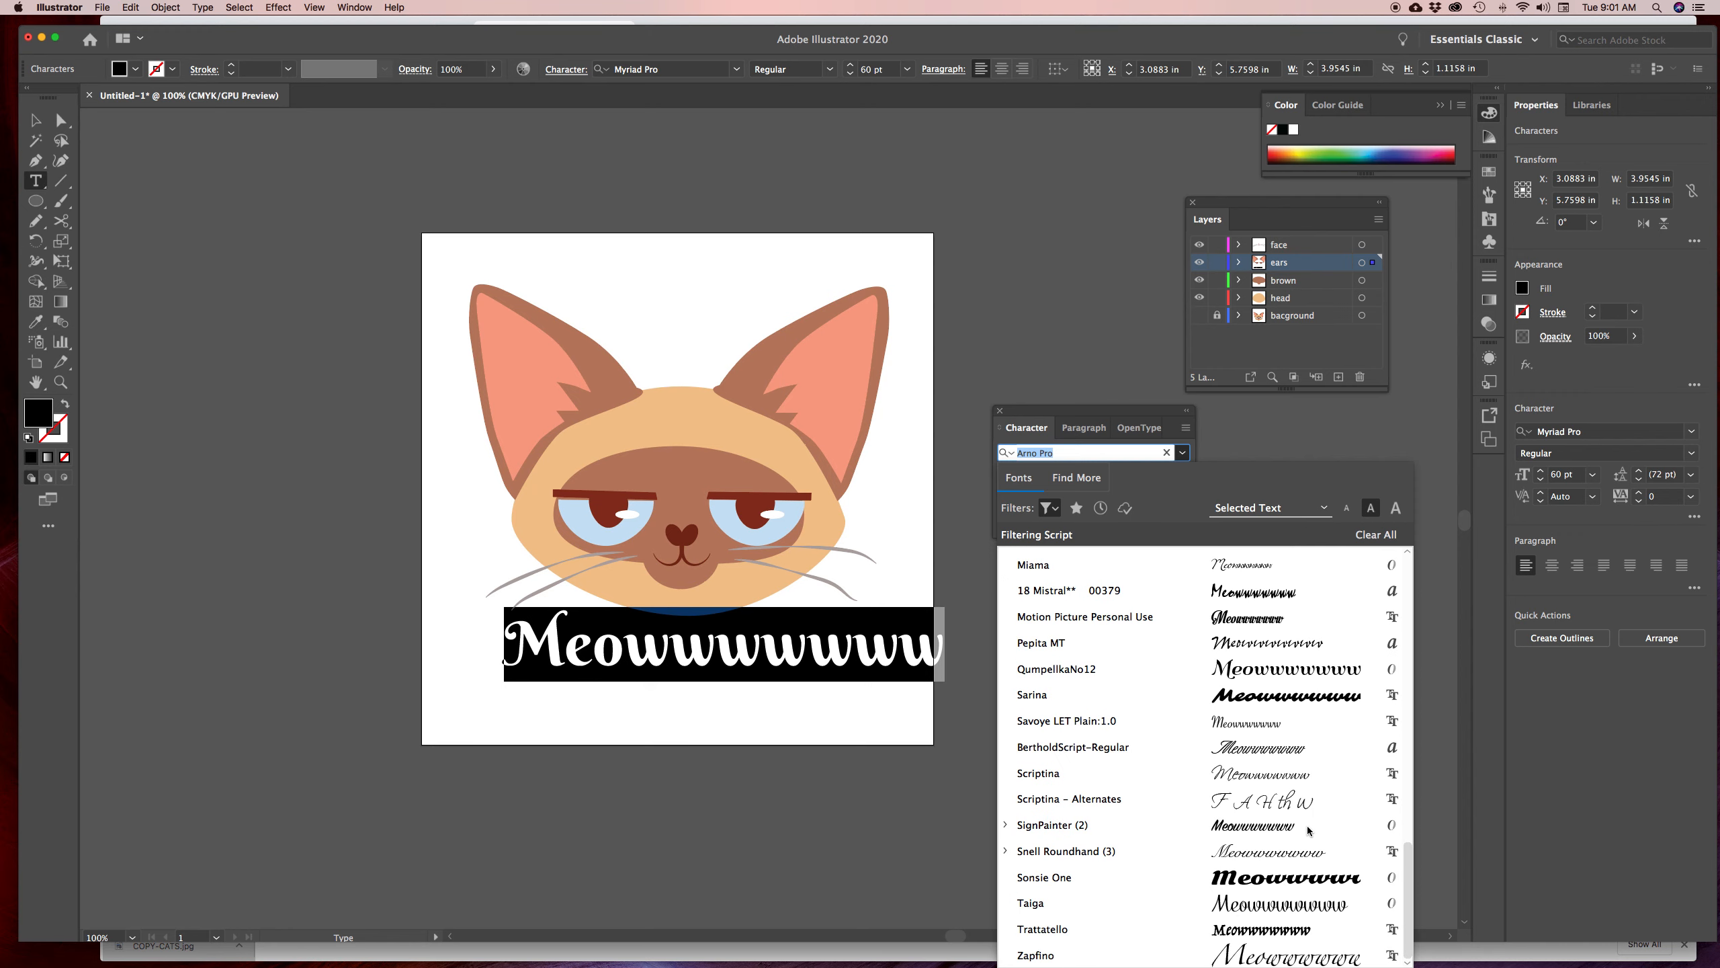
{"action": "scroll", "coordinate": [1310, 832], "scroll_direction": "up", "scroll_amount": 15}
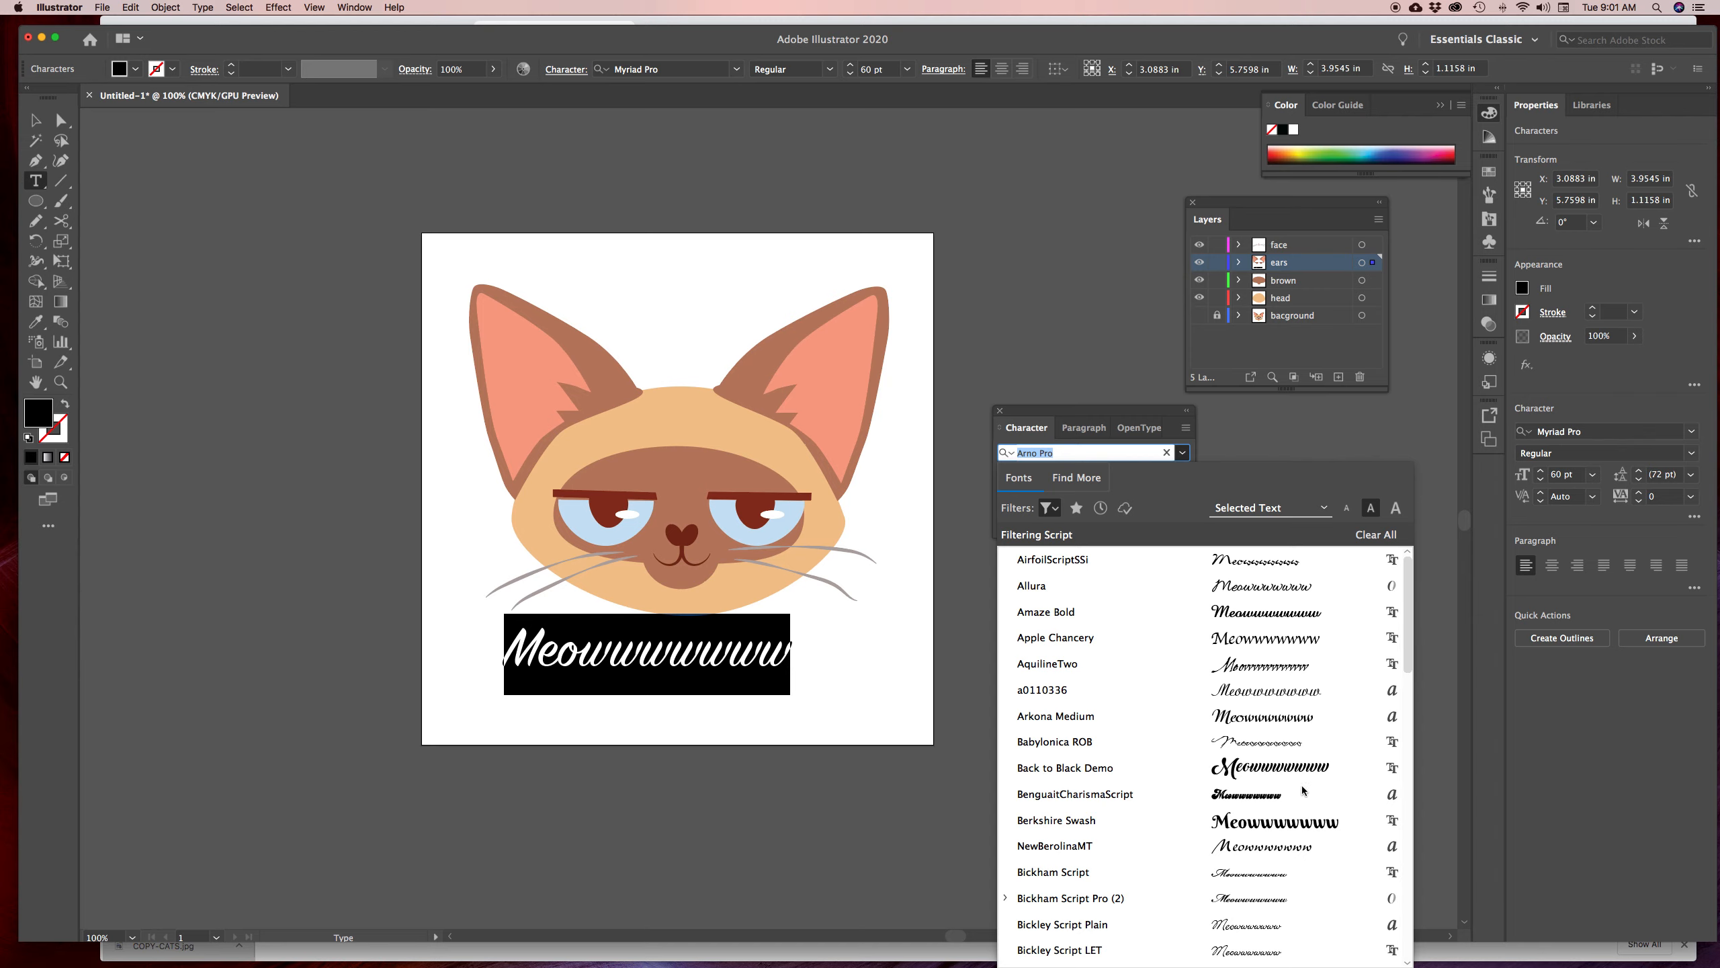
{"action": "left_click", "coordinate": [1084, 828]}
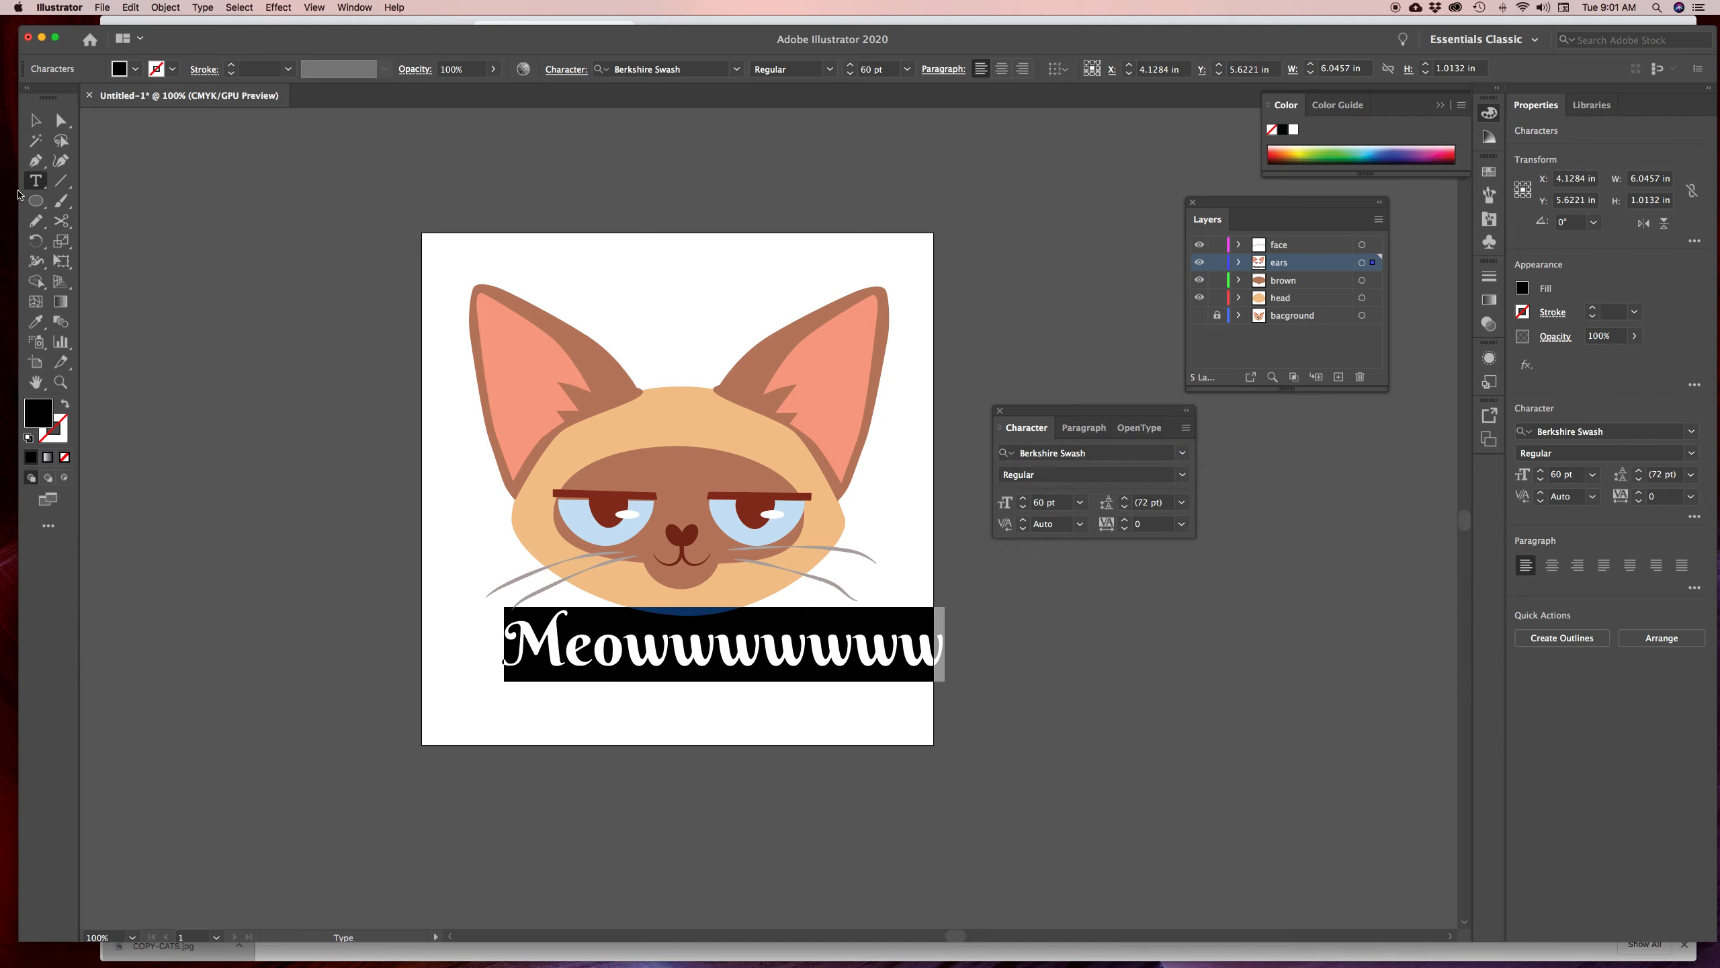
Move the Meowwwwwww text to sit centred beneath the chin and fill it with the pink sampled from the inner ear
{"action": "left_click", "coordinate": [35, 120]}
{"action": "left_click_drag", "start_coordinate": [916, 666], "coordinate": [876, 683]}
{"action": "left_click", "coordinate": [35, 321]}
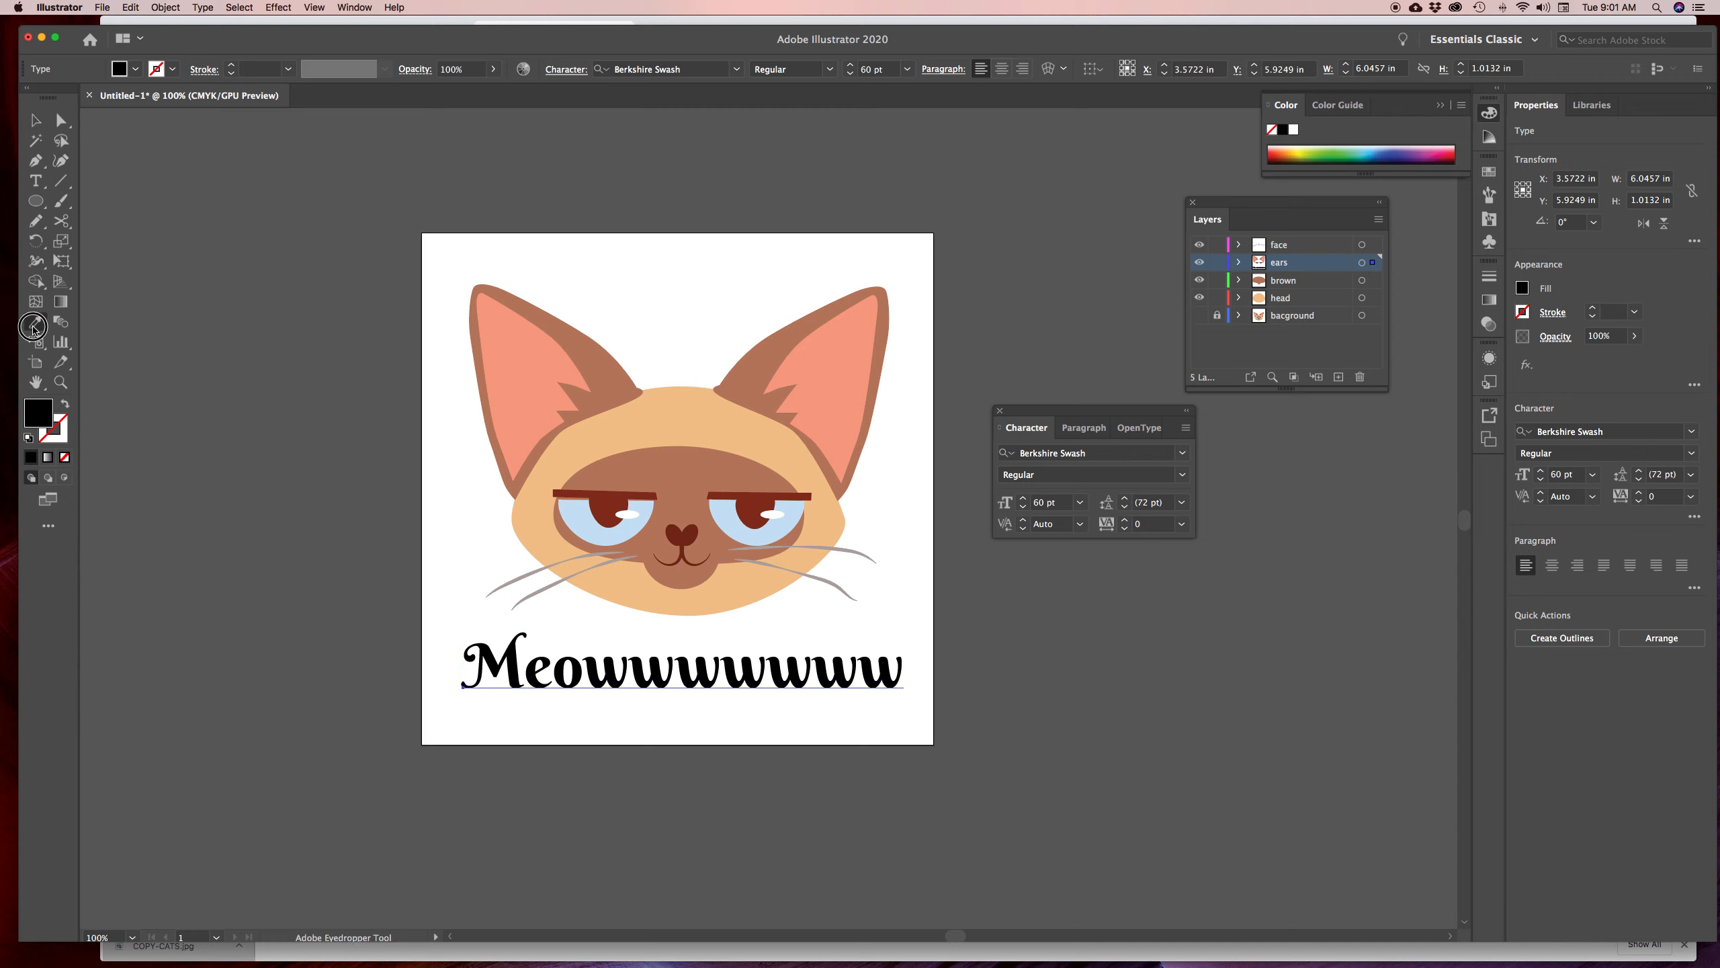
{"action": "left_click", "coordinate": [686, 465]}
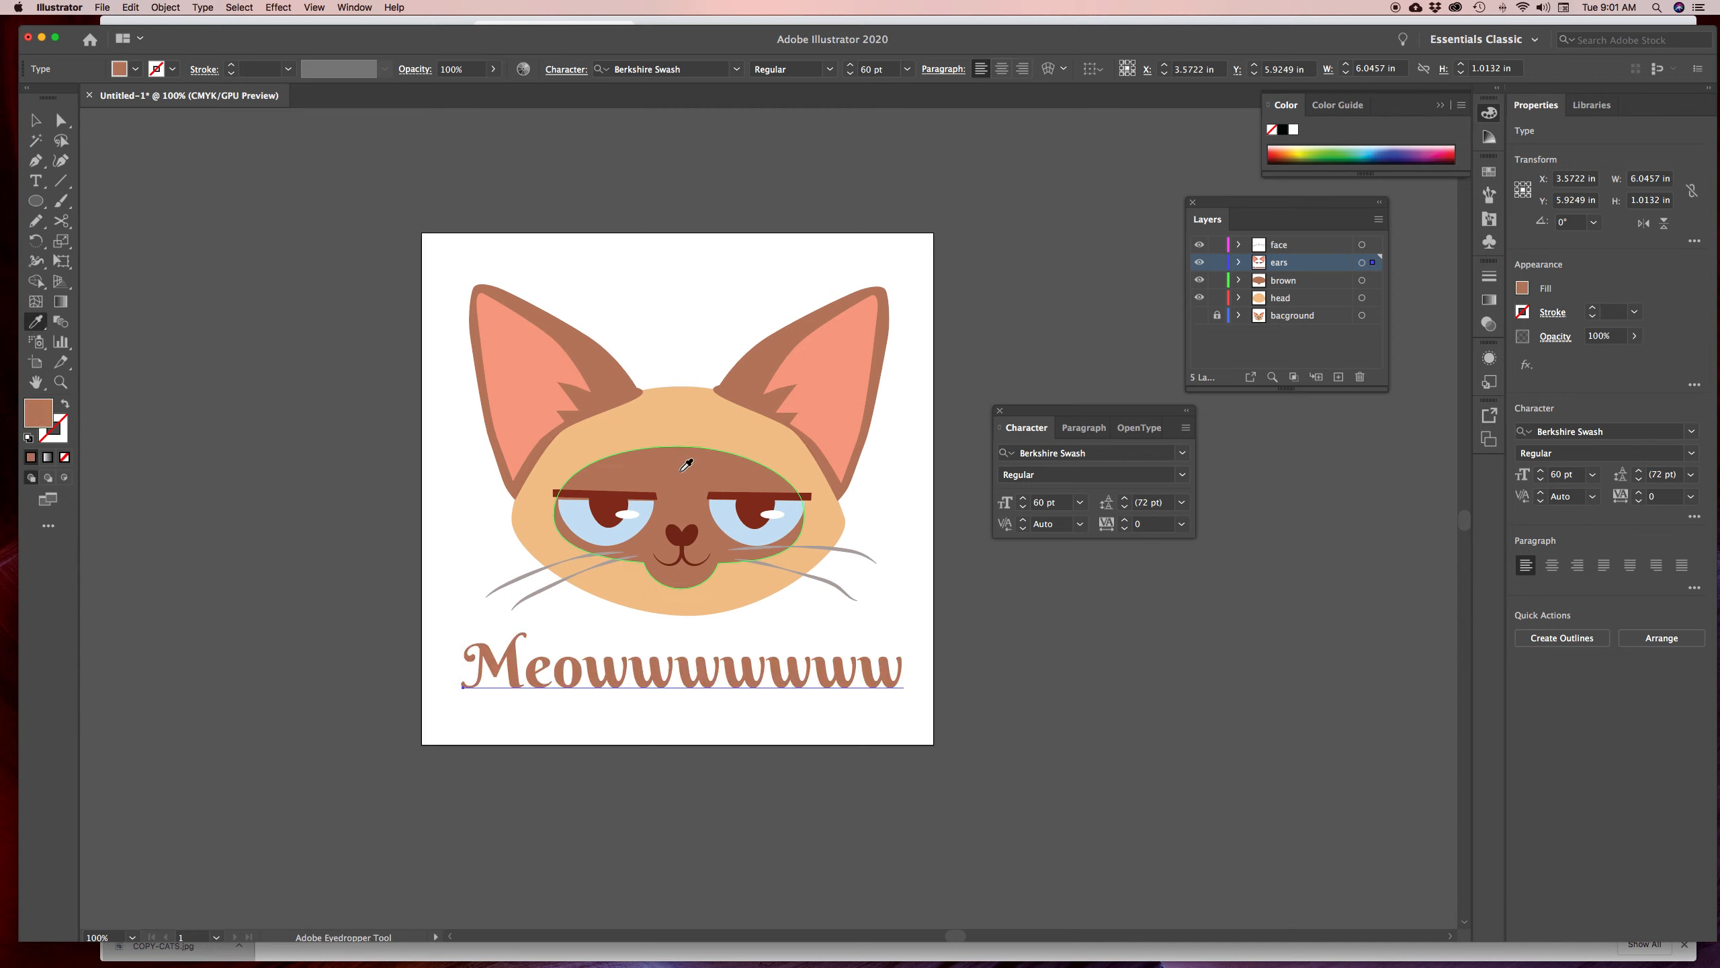
{"action": "left_click", "coordinate": [679, 420]}
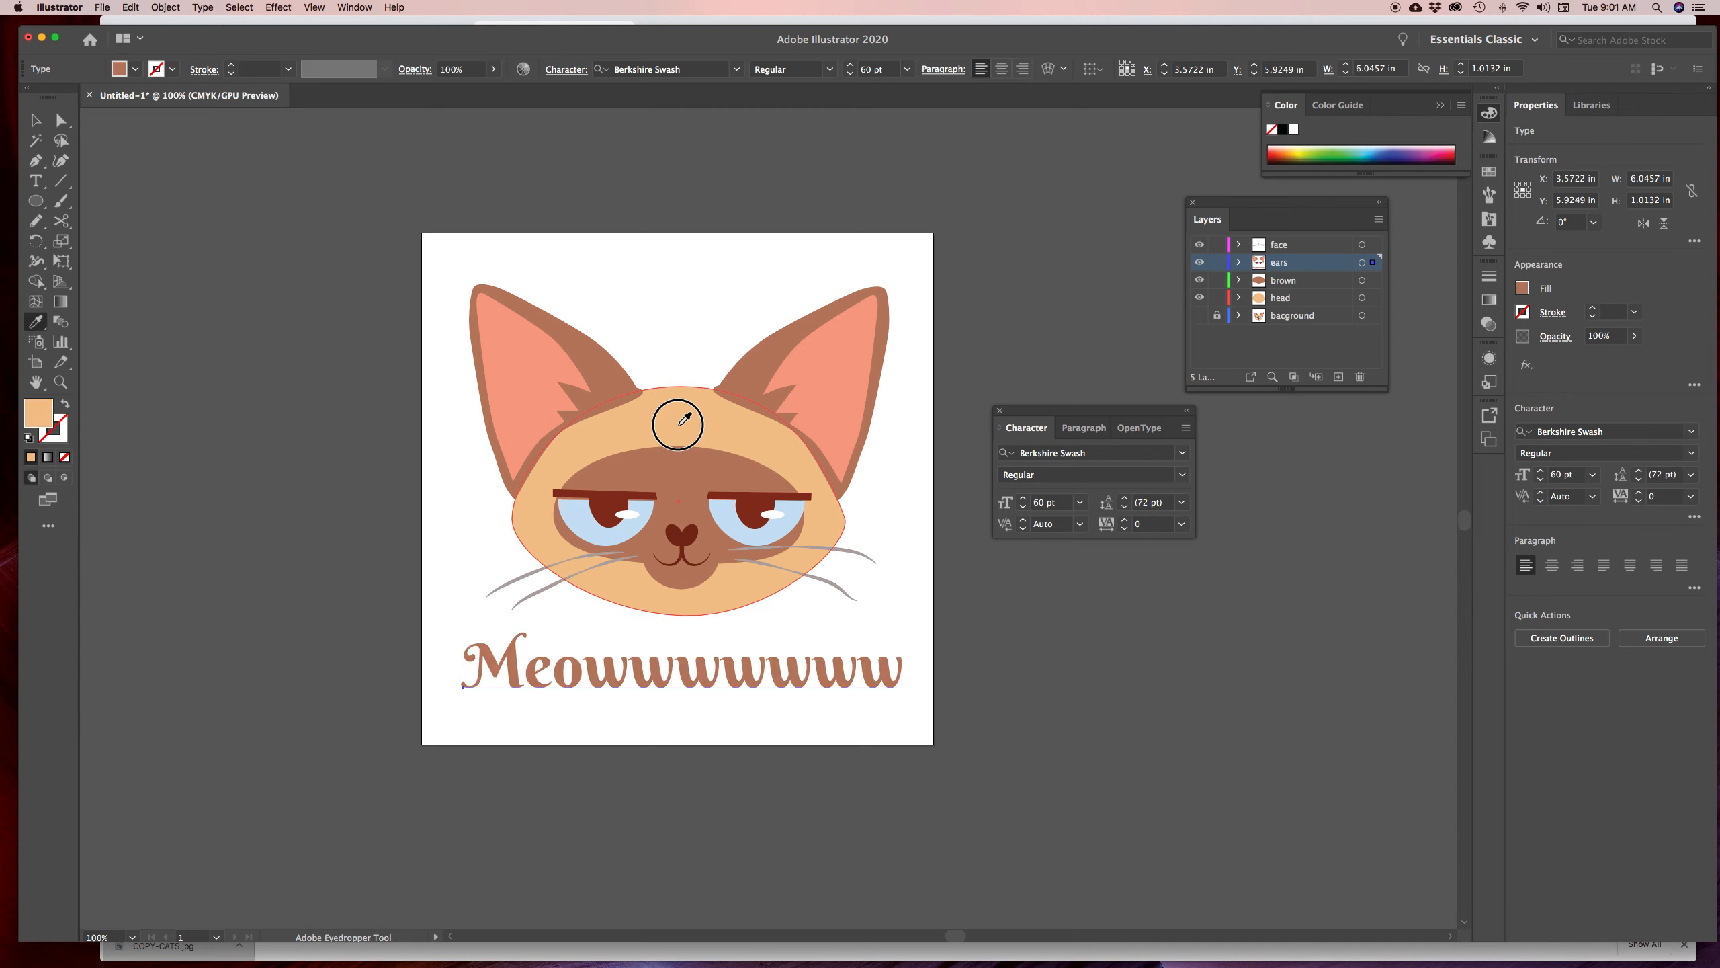
{"action": "left_click", "coordinate": [552, 360]}
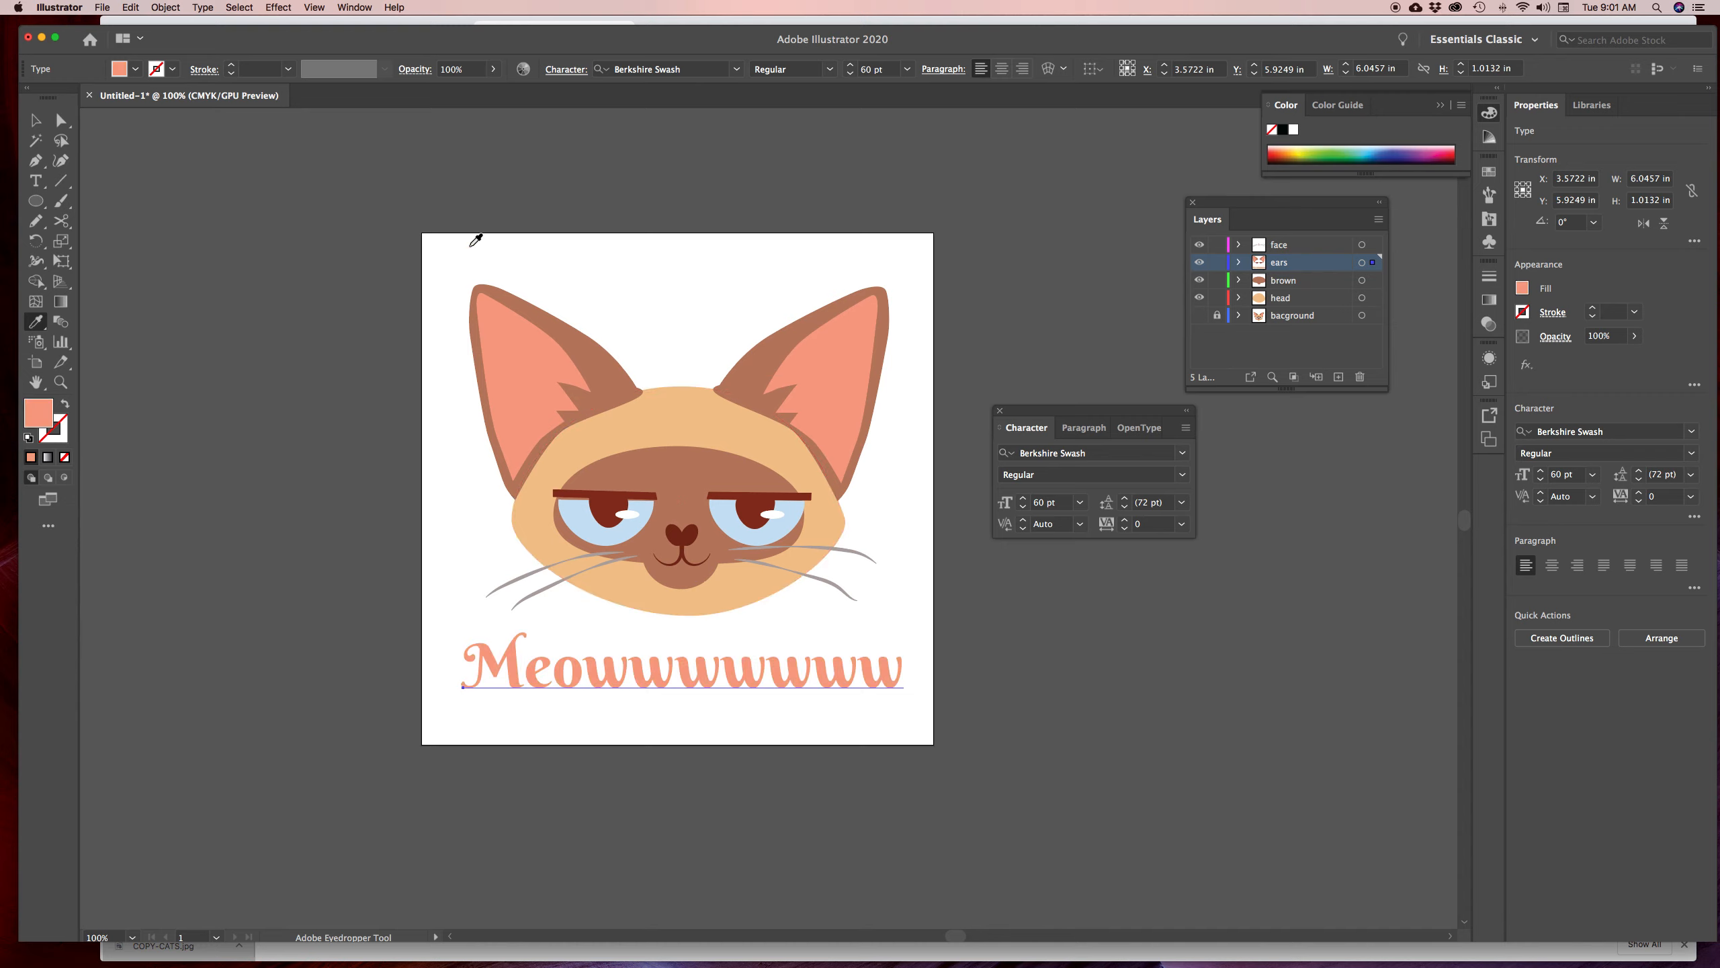
Add a Warp effect to the Meowwwwwww text and choose the Bulge style with the preview turned on
{"action": "left_click", "coordinate": [277, 7]}
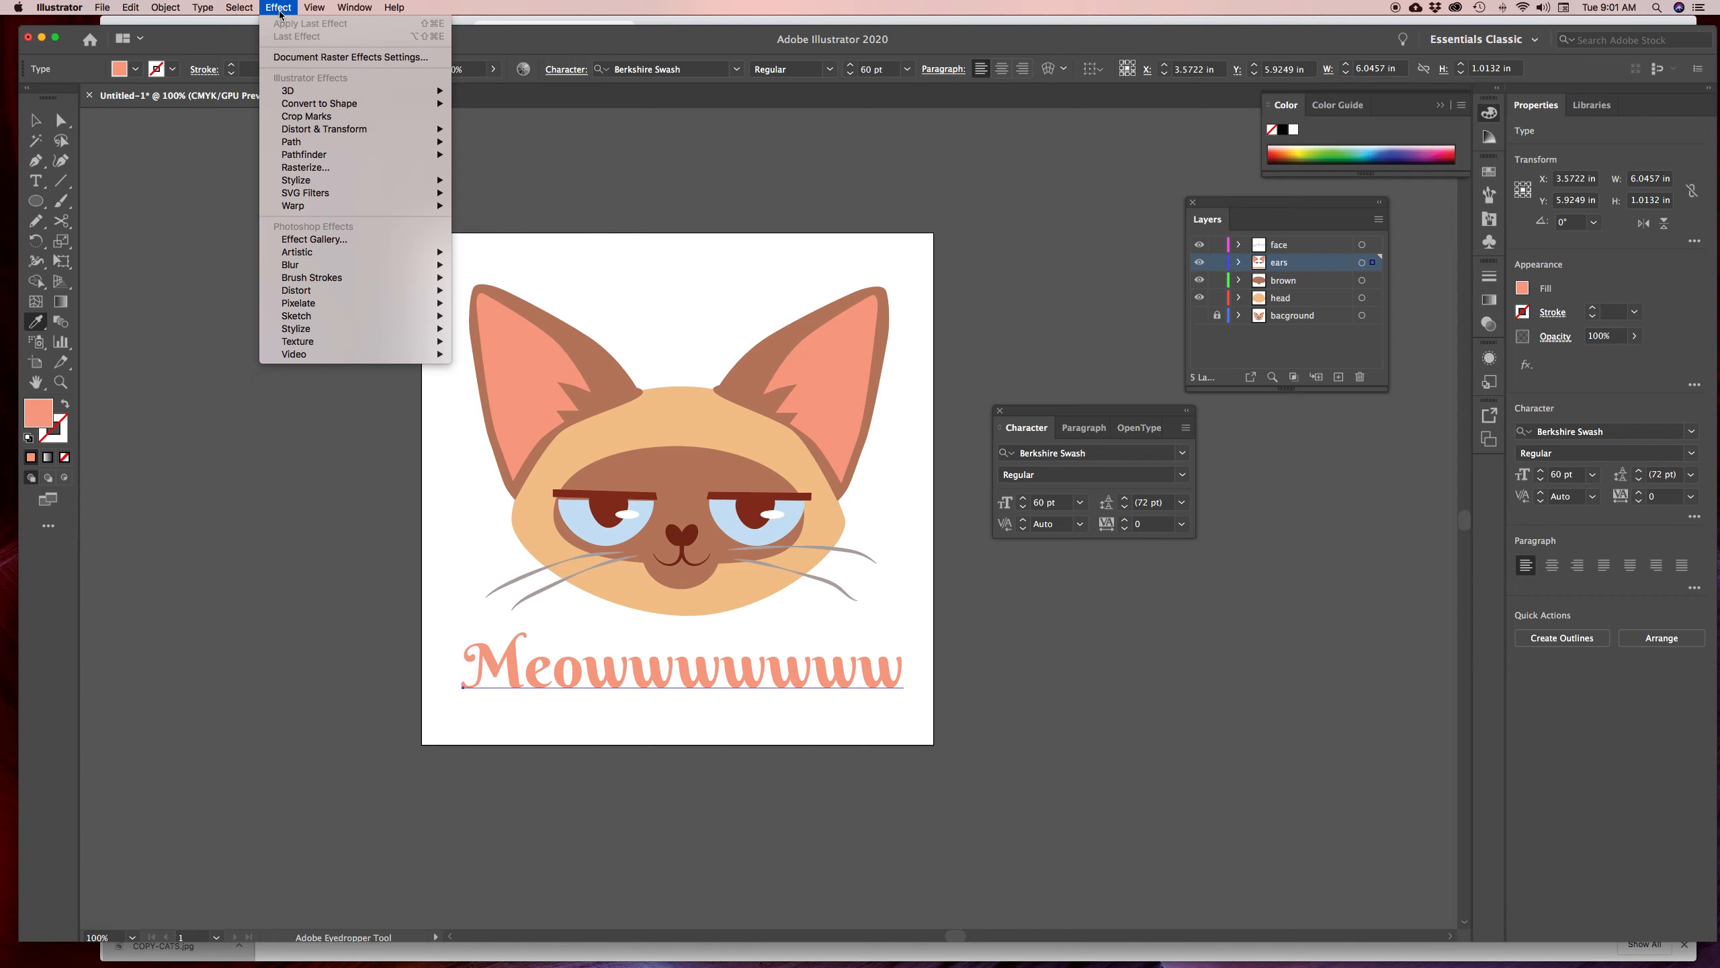
{"action": "mouse_move", "coordinate": [323, 207]}
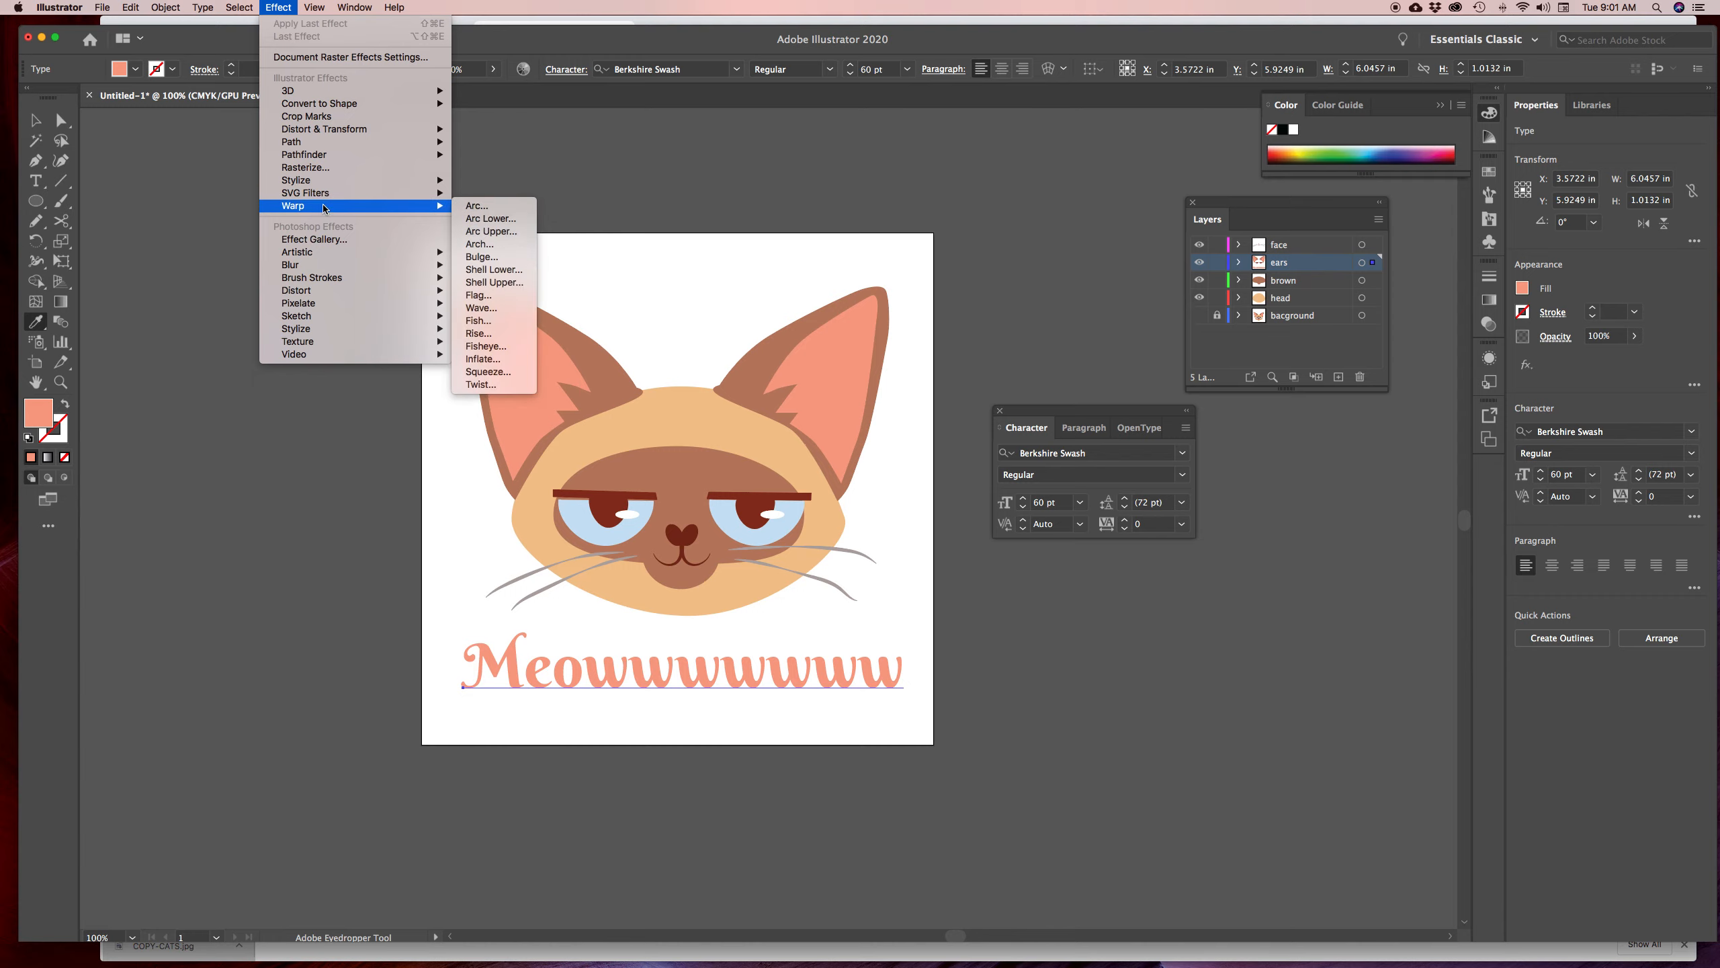
{"action": "left_click", "coordinate": [479, 207]}
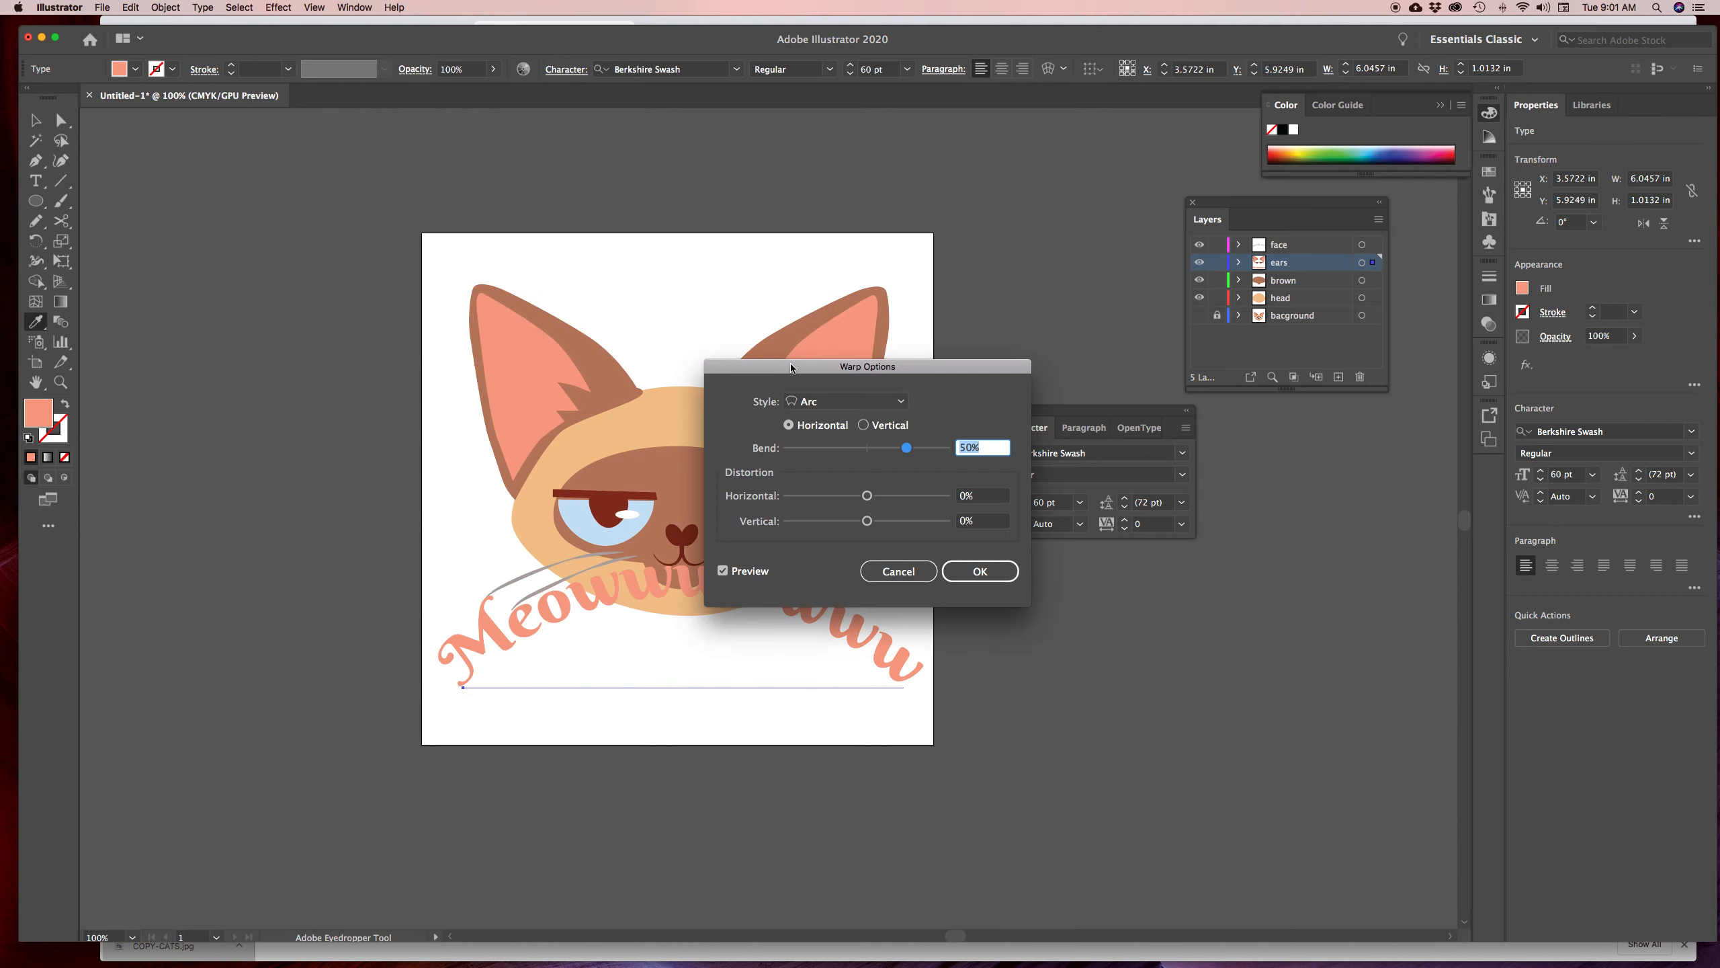
{"action": "left_click_drag", "start_coordinate": [790, 368], "coordinate": [898, 195]}
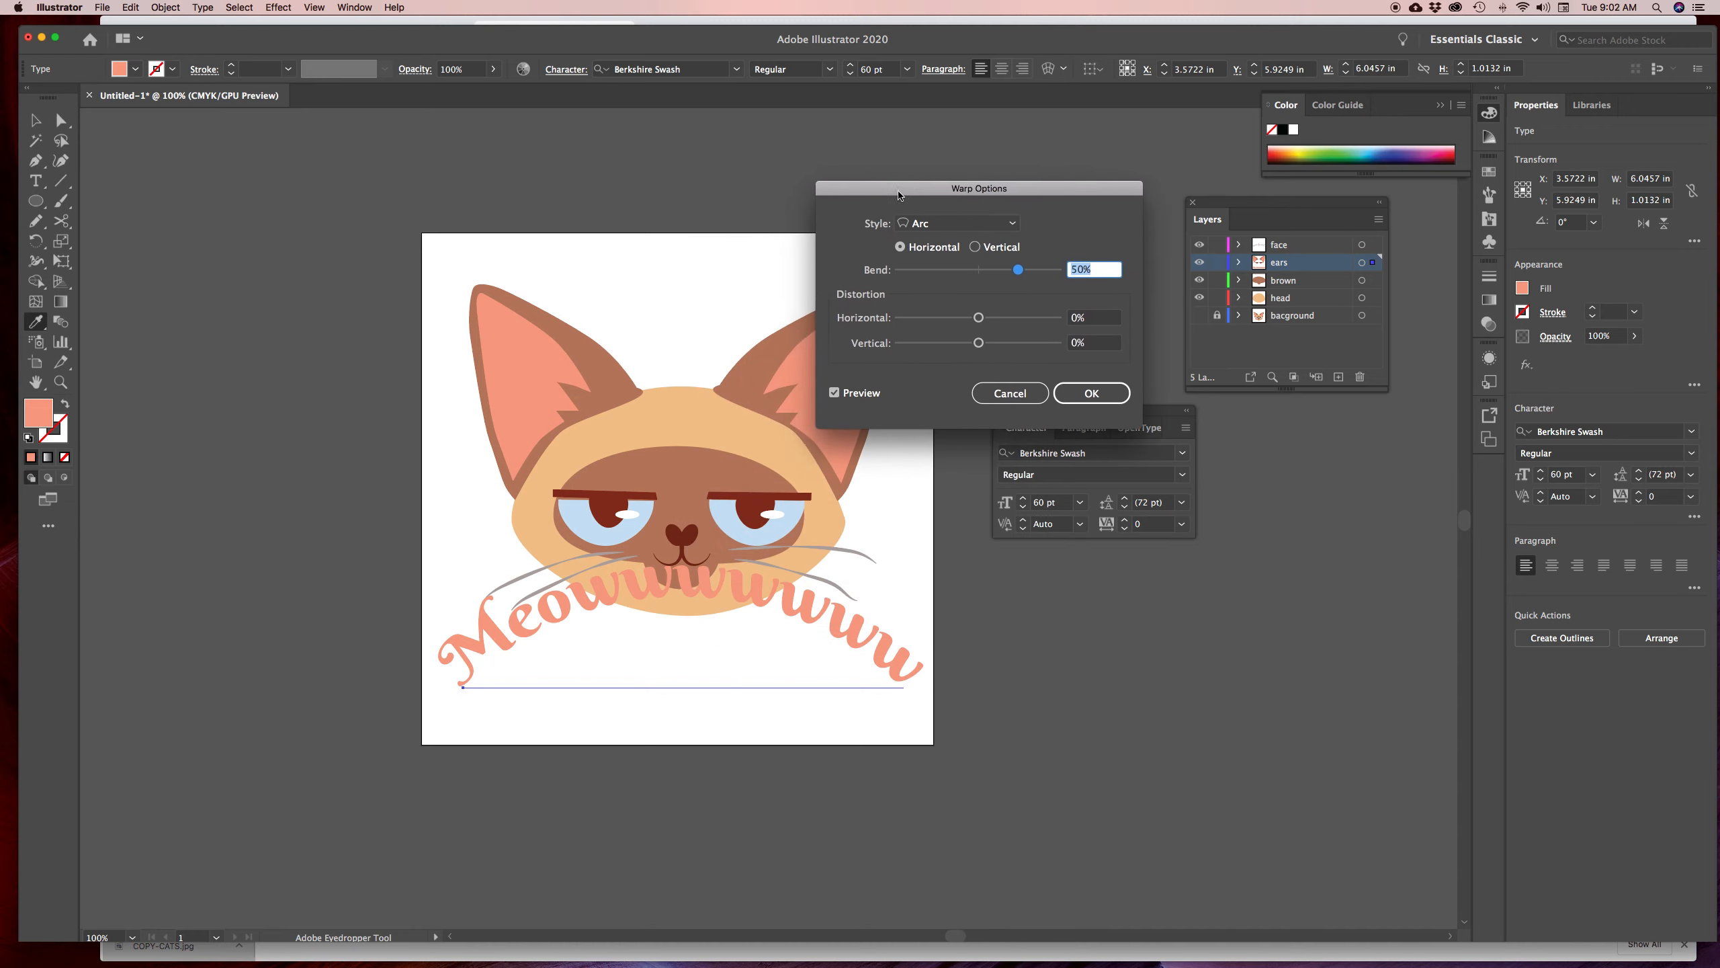
{"action": "left_click", "coordinate": [1013, 224]}
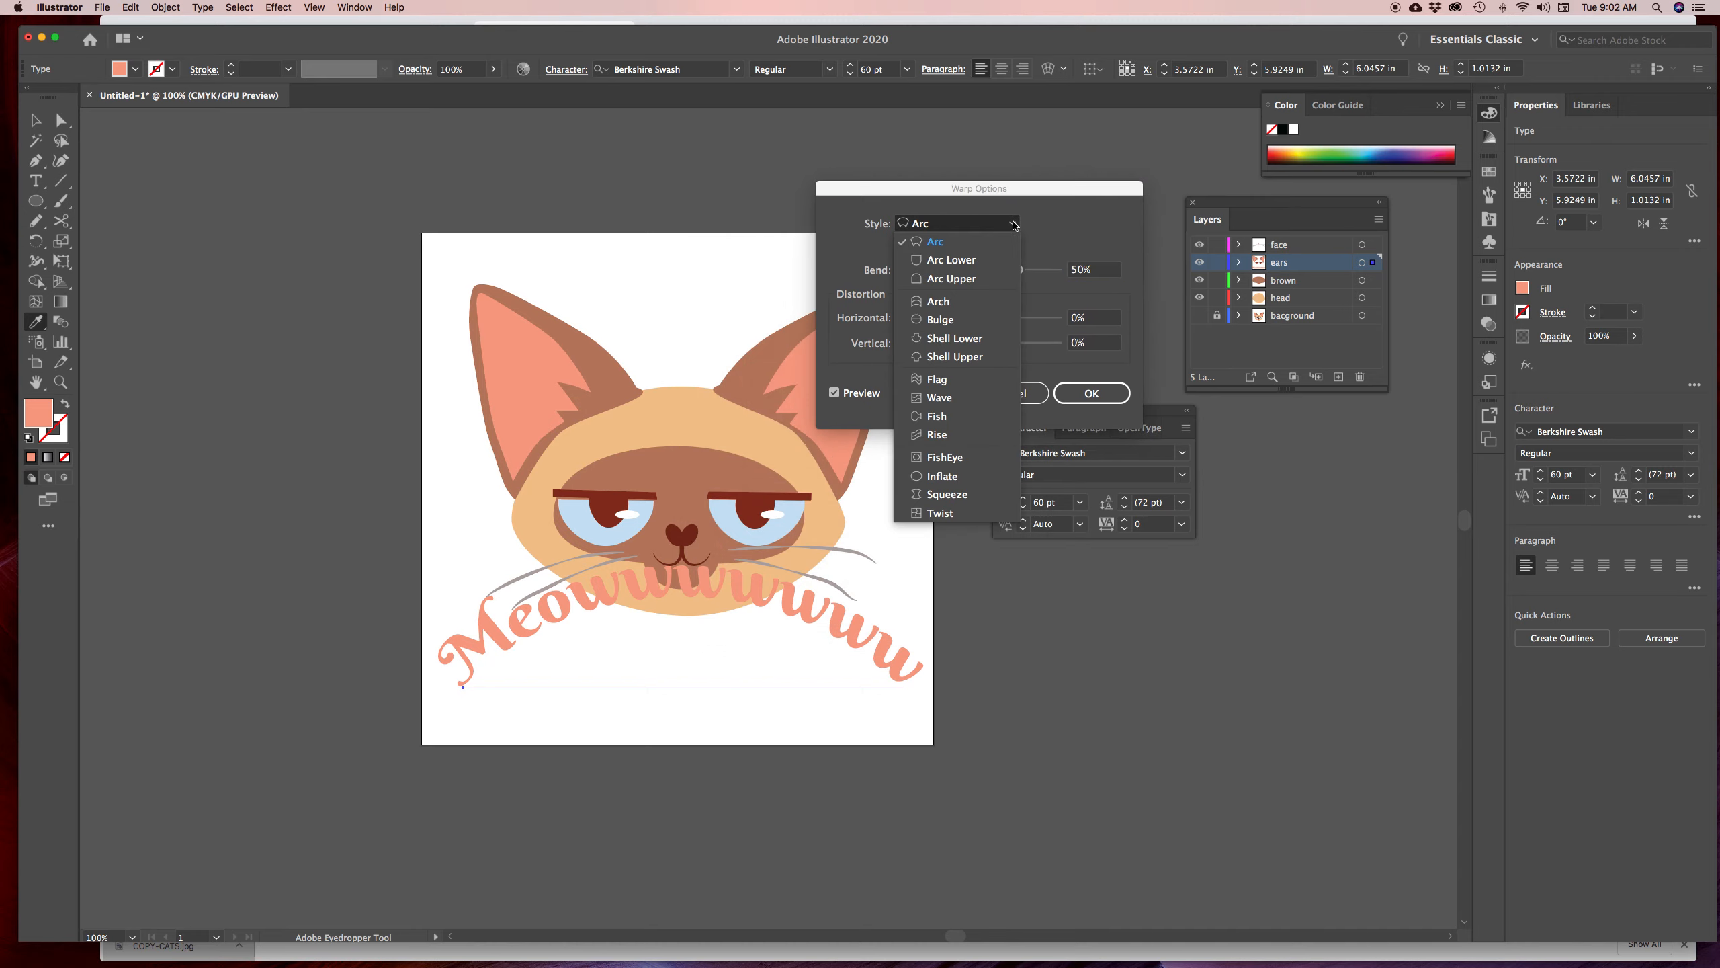
{"action": "left_click", "coordinate": [978, 267]}
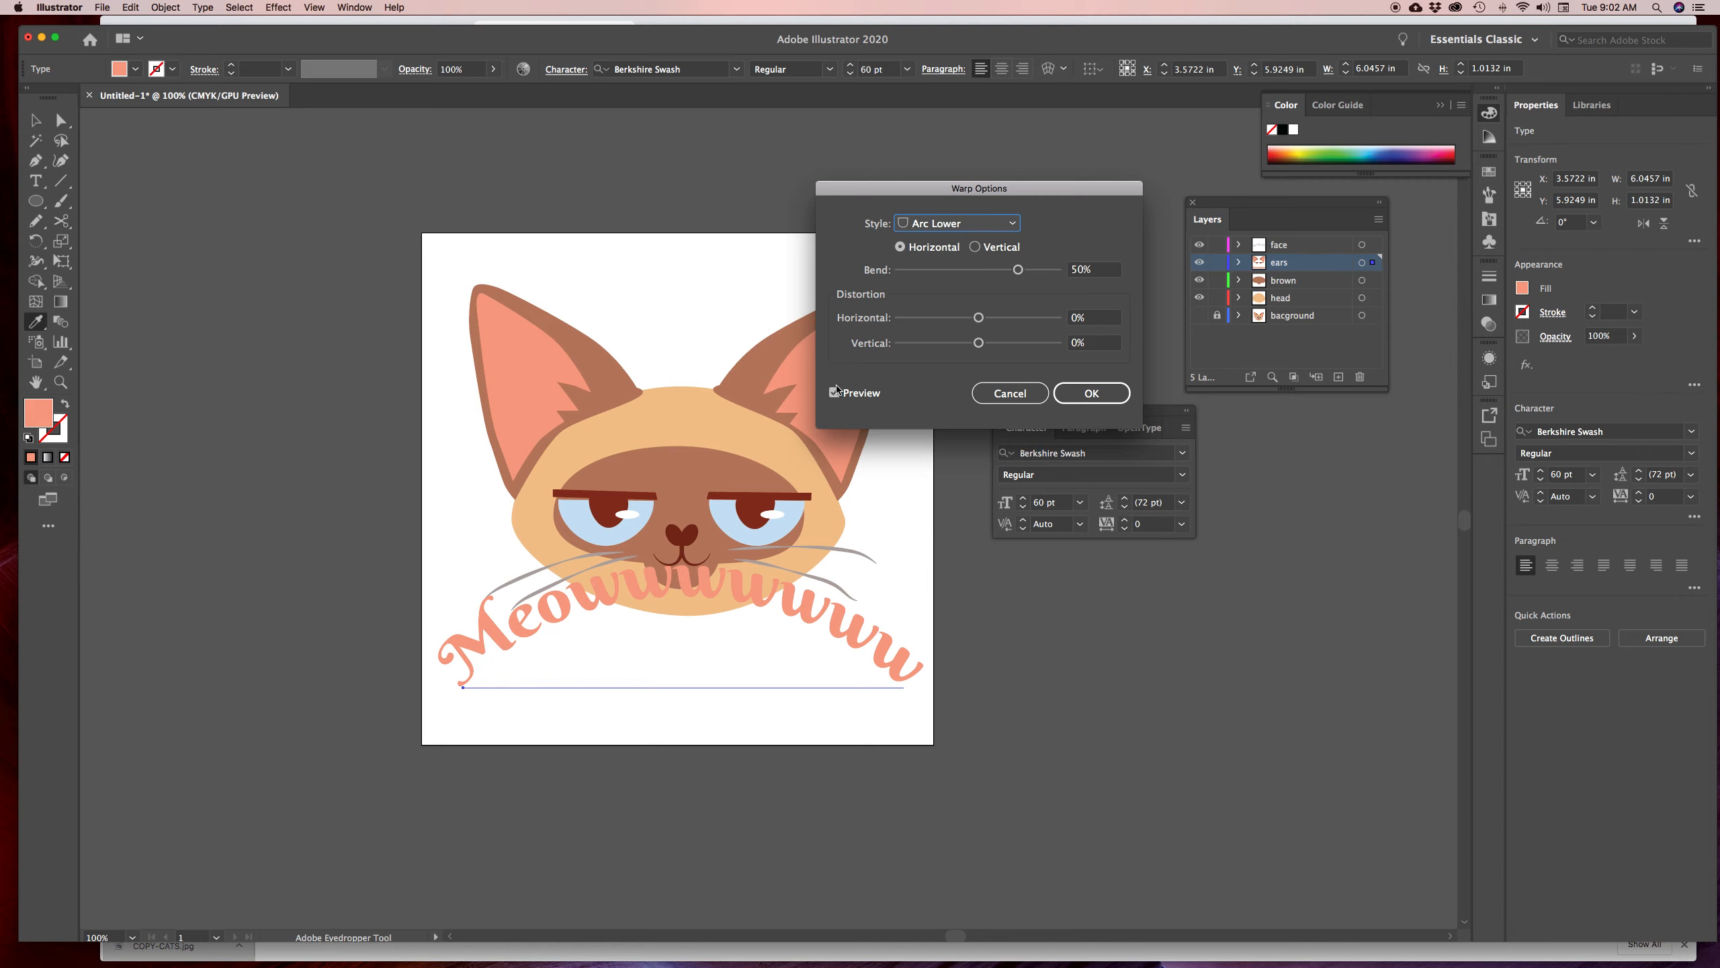
{"action": "left_click", "coordinate": [1001, 224]}
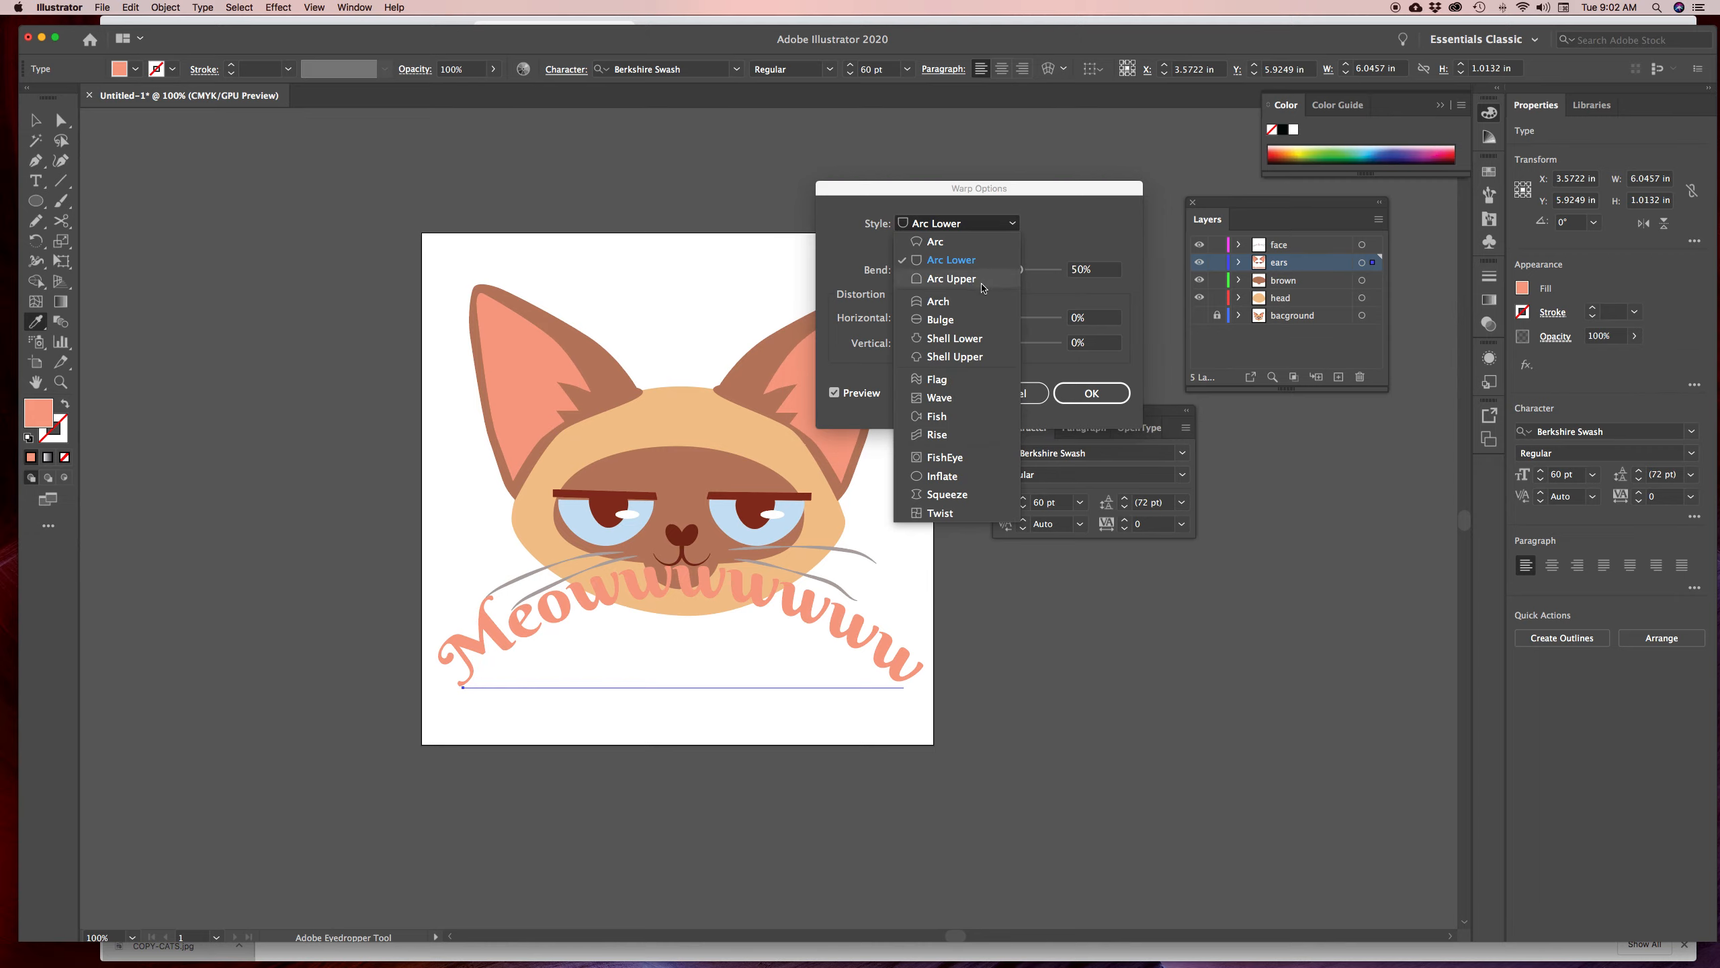
{"action": "left_click", "coordinate": [960, 320]}
{"action": "left_click", "coordinate": [834, 393]}
{"action": "left_click", "coordinate": [835, 393]}
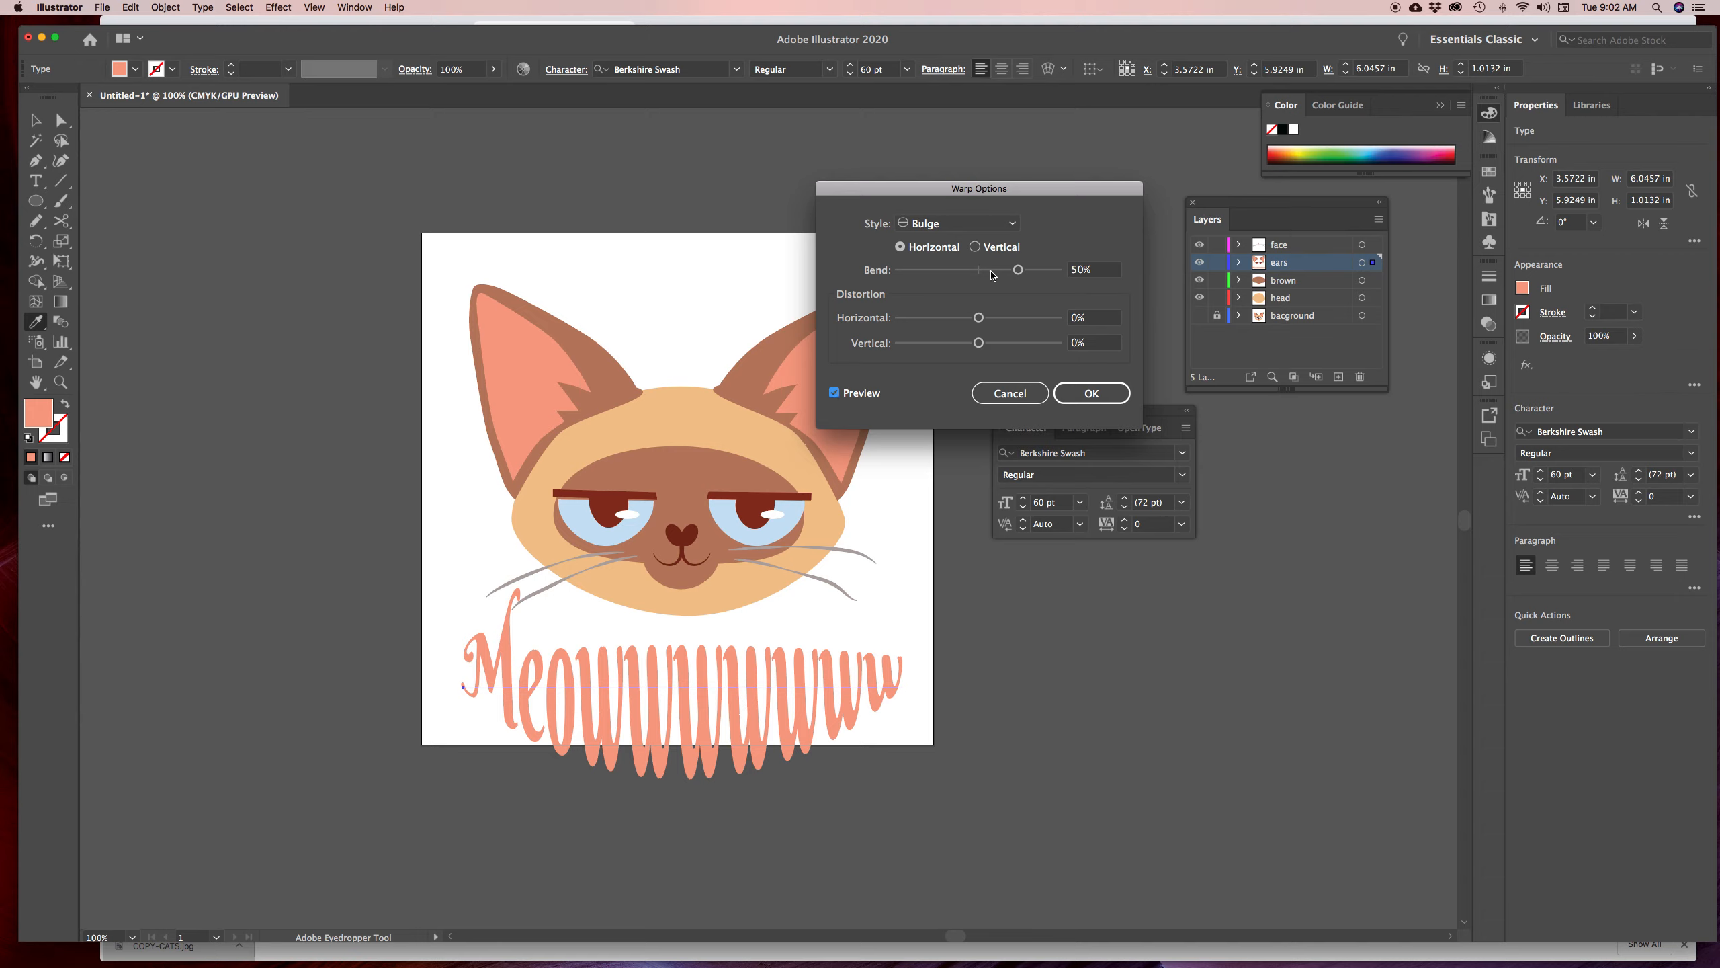
Apply the Bulge warp with a 51% bend, 52% horizontal distortion and -10% vertical distortion
{"action": "mouse_move", "coordinate": [977, 318]}
{"action": "left_mouse_down"}
{"action": "mouse_move", "coordinate": [939, 320]}
{"action": "mouse_move", "coordinate": [1020, 322]}
{"action": "mouse_move", "coordinate": [943, 347]}
{"action": "mouse_move", "coordinate": [971, 343]}
{"action": "left_mouse_up"}
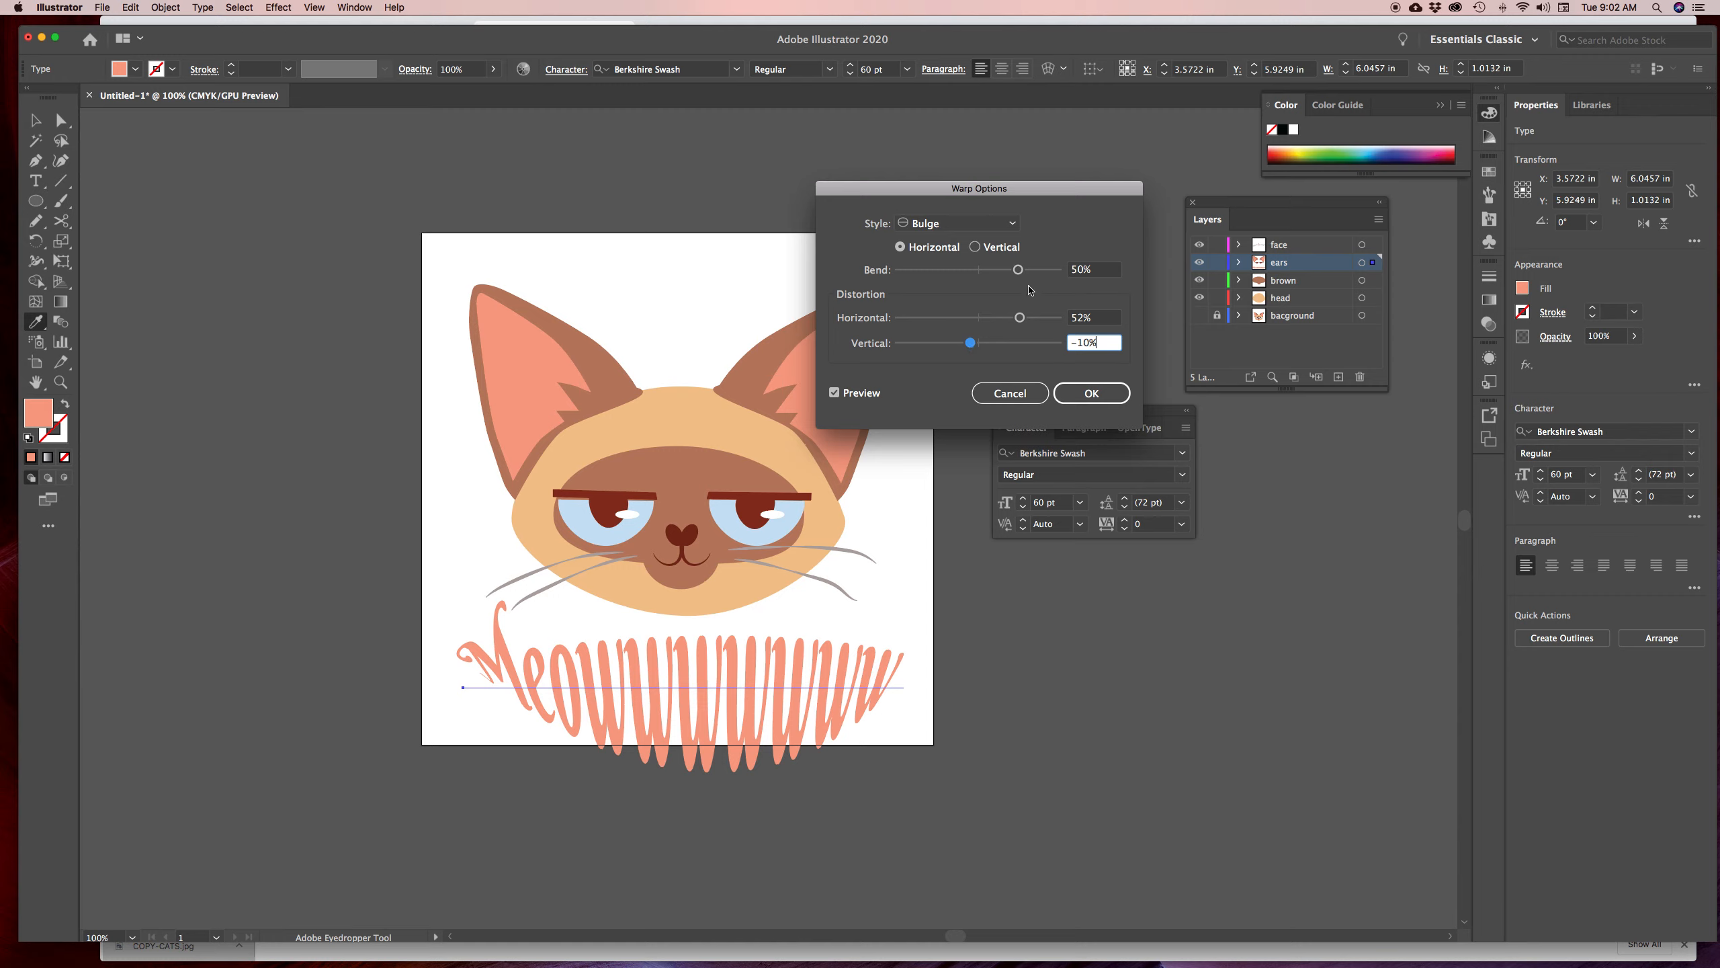
{"action": "left_click_drag", "start_coordinate": [1018, 270], "coordinate": [1020, 274]}
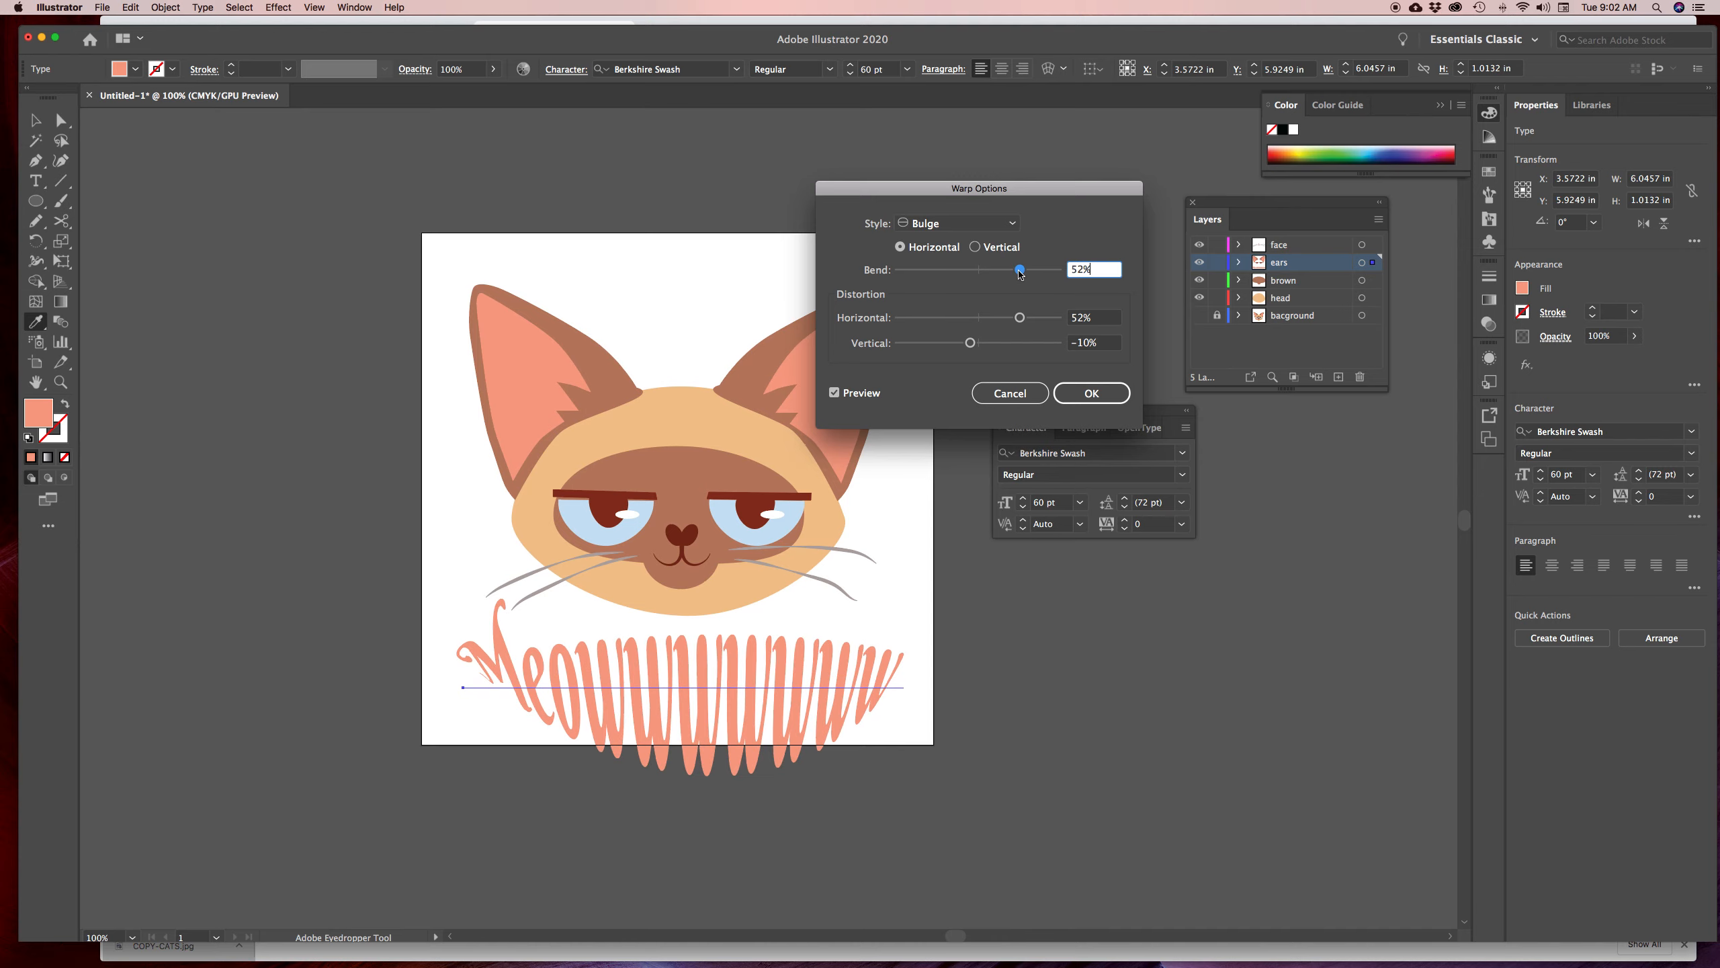
{"action": "left_click", "coordinate": [1096, 393]}
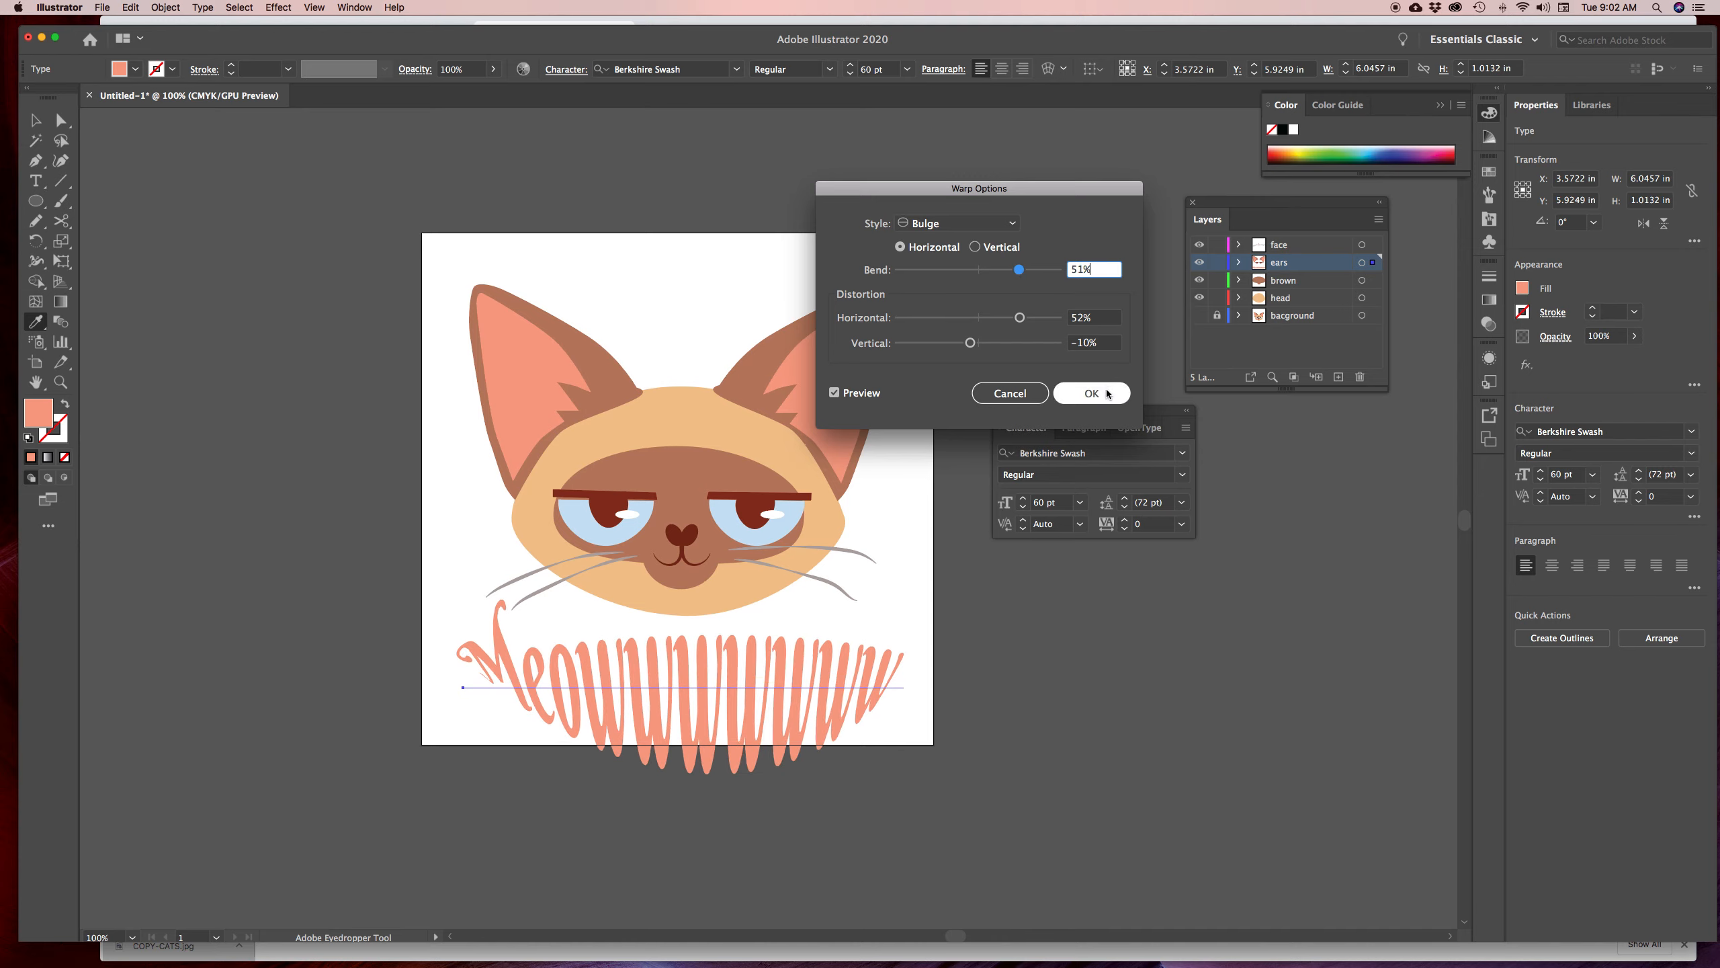
Reduce the warped Meowwwwwww text's font size to 47 pt
{"action": "left_click", "coordinate": [1023, 507]}
{"action": "left_click", "coordinate": [1023, 506]}
{"action": "left_click", "coordinate": [1023, 507]}
{"action": "left_click", "coordinate": [1023, 507]}
{"action": "left_click", "coordinate": [1022, 507]}
{"action": "left_click", "coordinate": [1023, 507]}
{"action": "left_click", "coordinate": [1023, 507]}
{"action": "left_click", "coordinate": [1022, 506]}
{"action": "left_click", "coordinate": [1022, 506]}
{"action": "left_click", "coordinate": [1023, 507]}
{"action": "left_click", "coordinate": [1023, 507]}
{"action": "left_click", "coordinate": [1023, 507]}
Move the warped Meowwwwwww text right and slightly up so it sits centred under the chin, and deselect it
{"action": "left_click", "coordinate": [35, 119]}
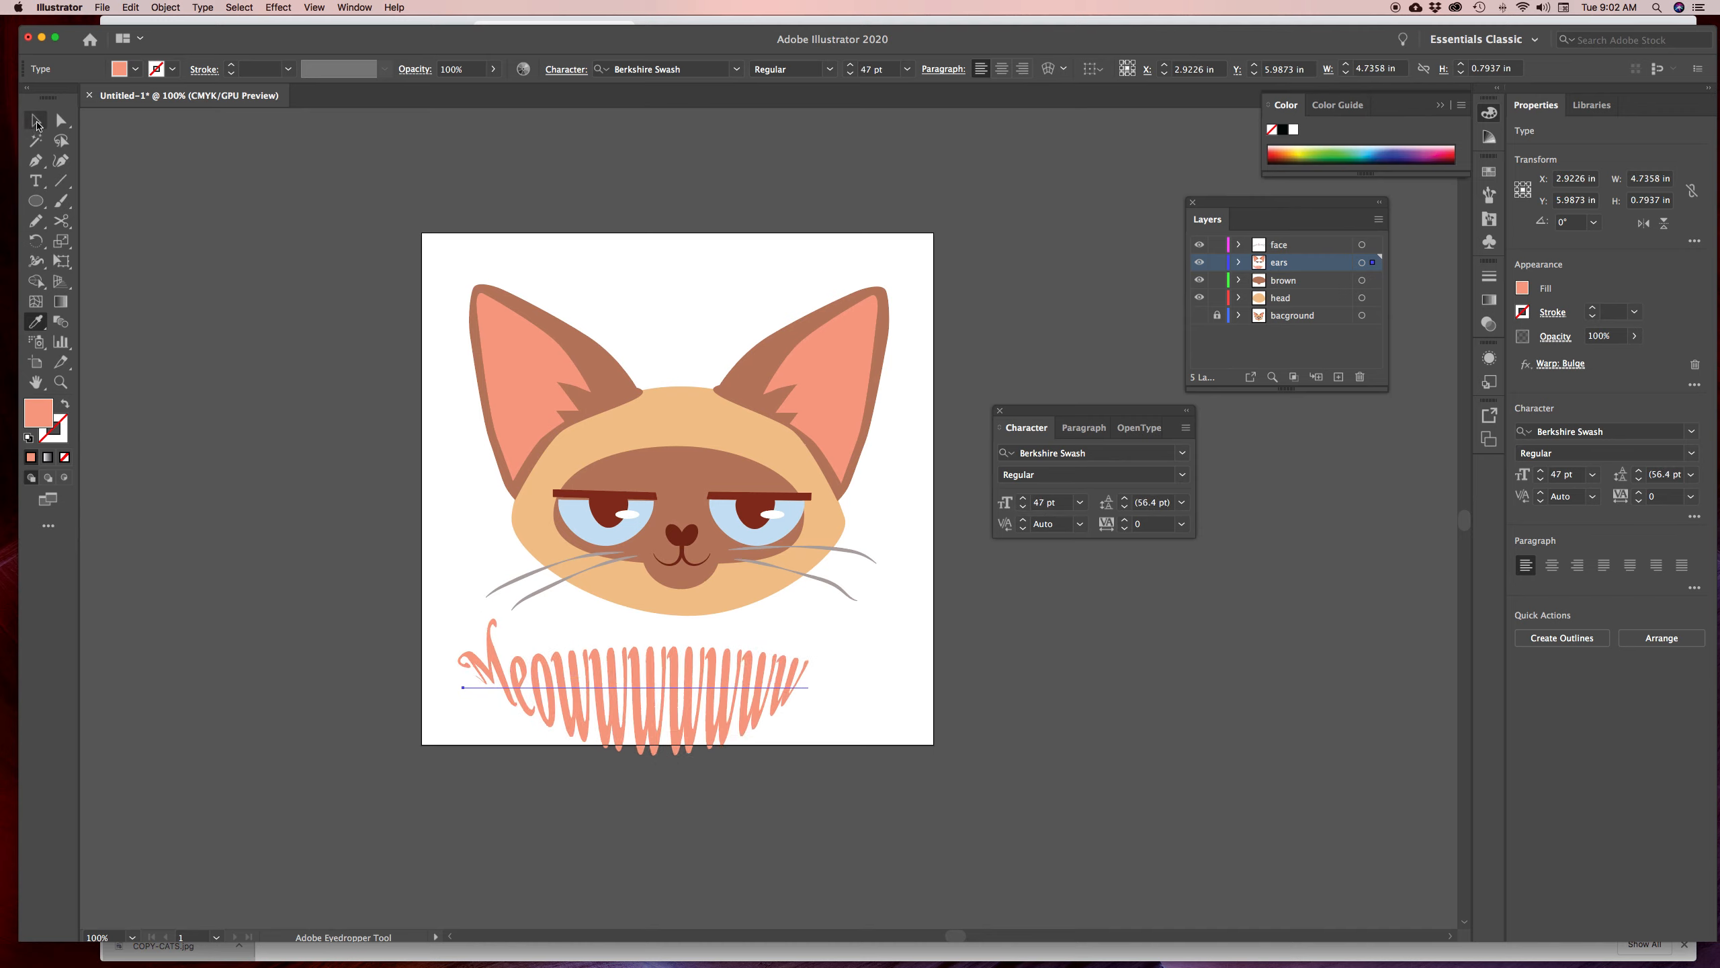
{"action": "left_click_drag", "start_coordinate": [707, 691], "coordinate": [740, 678]}
{"action": "left_click", "coordinate": [912, 672]}
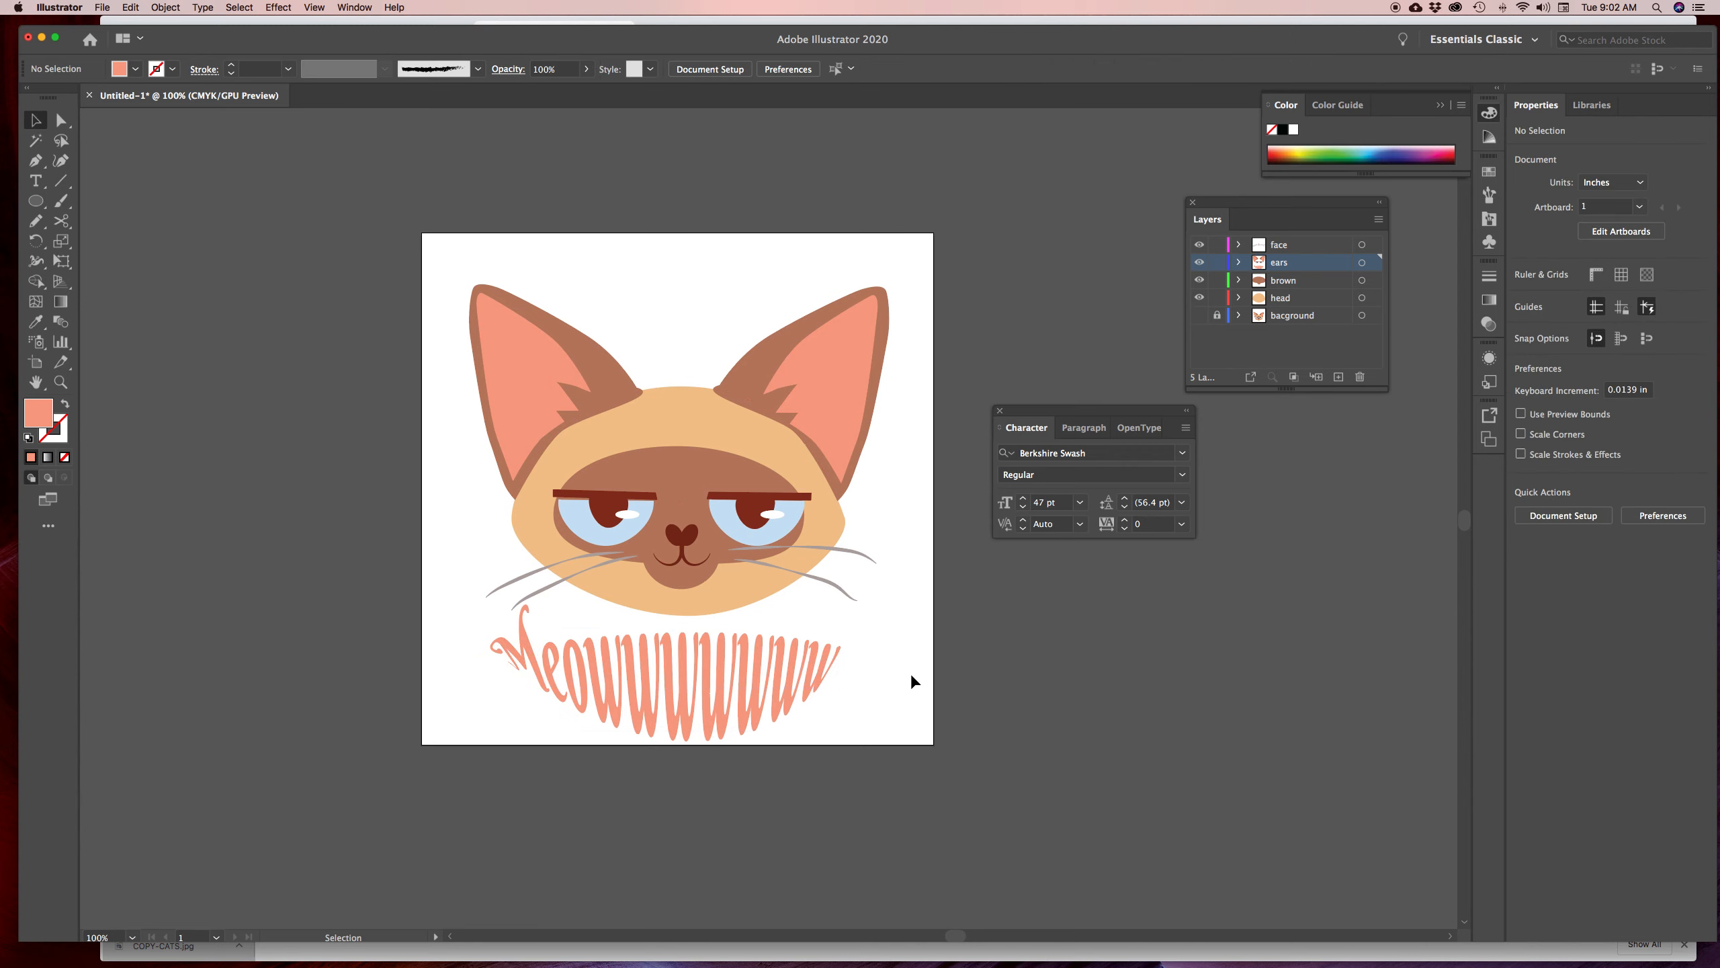
Select the cat head and caption together and shift them slightly up and to the right on the artboard
{"action": "key", "text": "super+a"}
{"action": "left_click_drag", "start_coordinate": [769, 582], "coordinate": [772, 570]}
{"action": "left_click", "coordinate": [917, 606]}
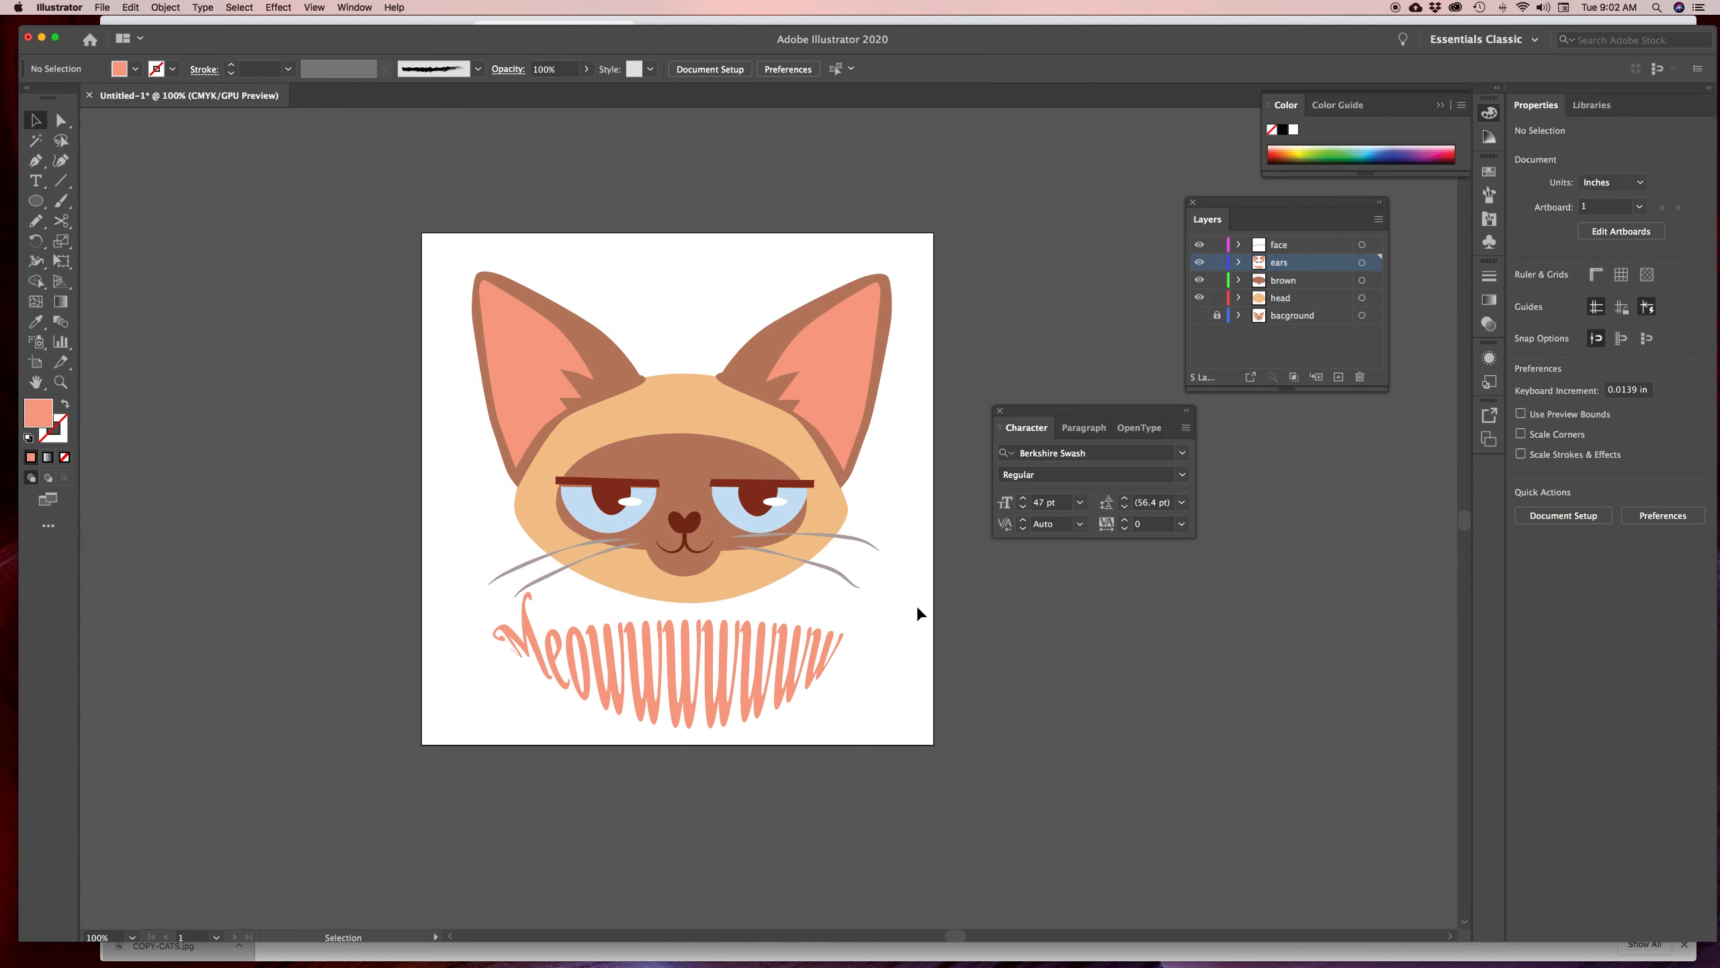
{"action": "left_click_drag", "start_coordinate": [426, 251], "coordinate": [922, 741]}
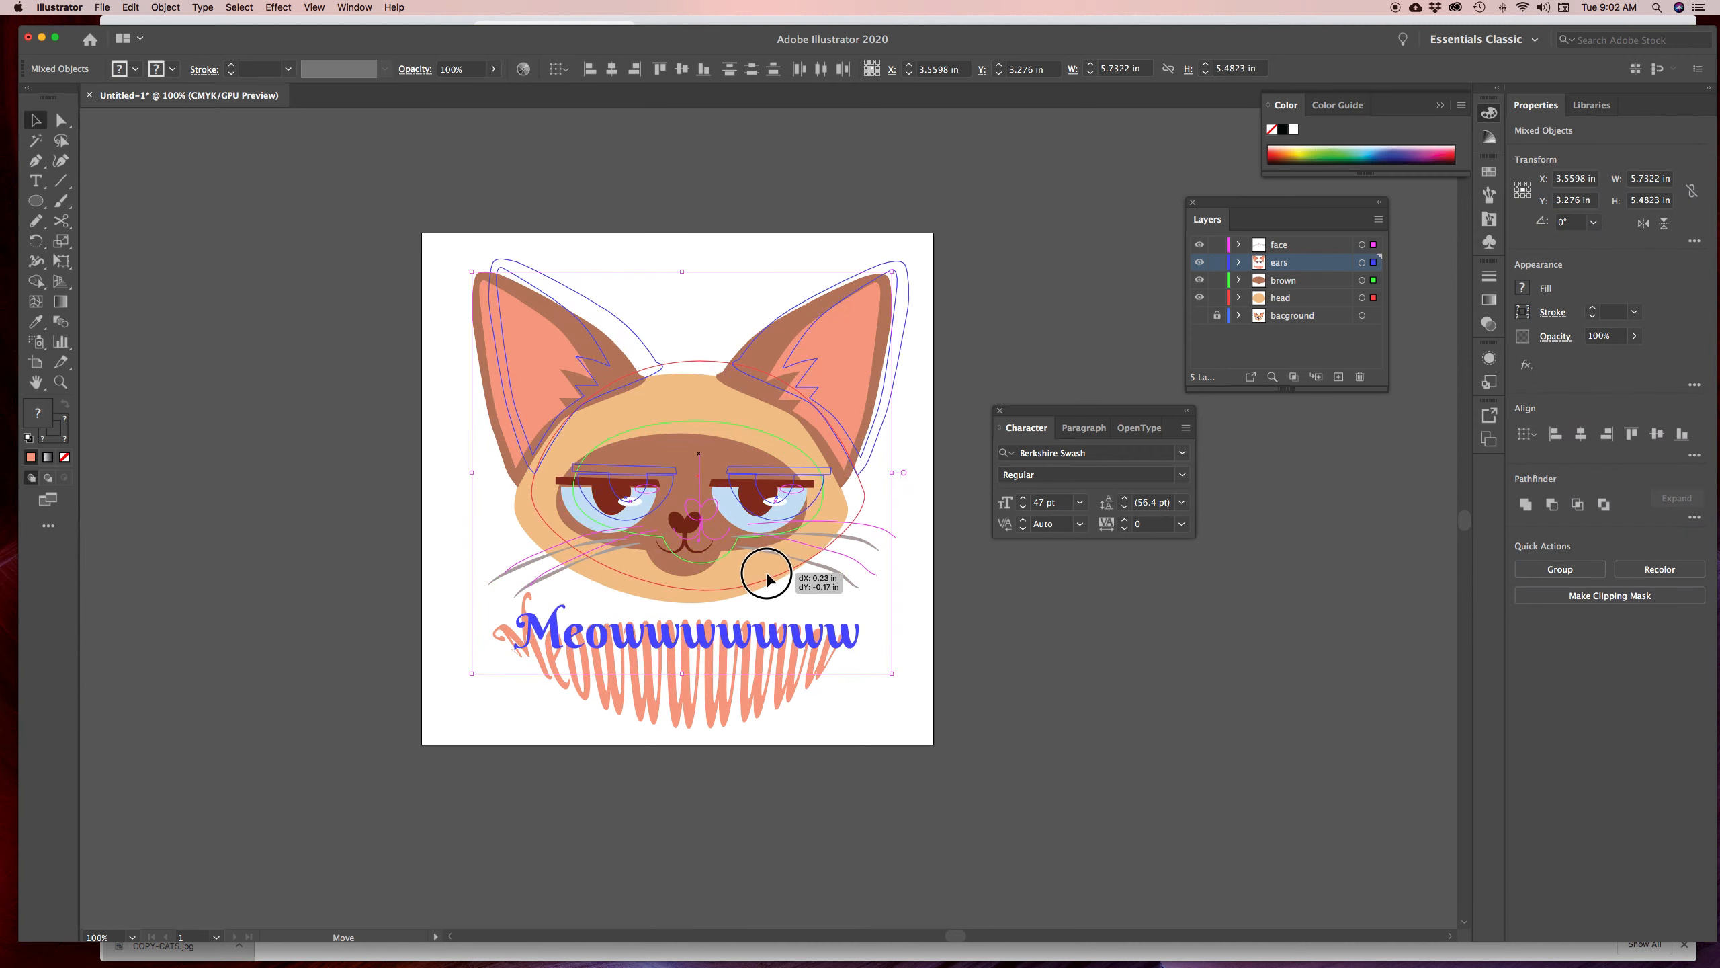